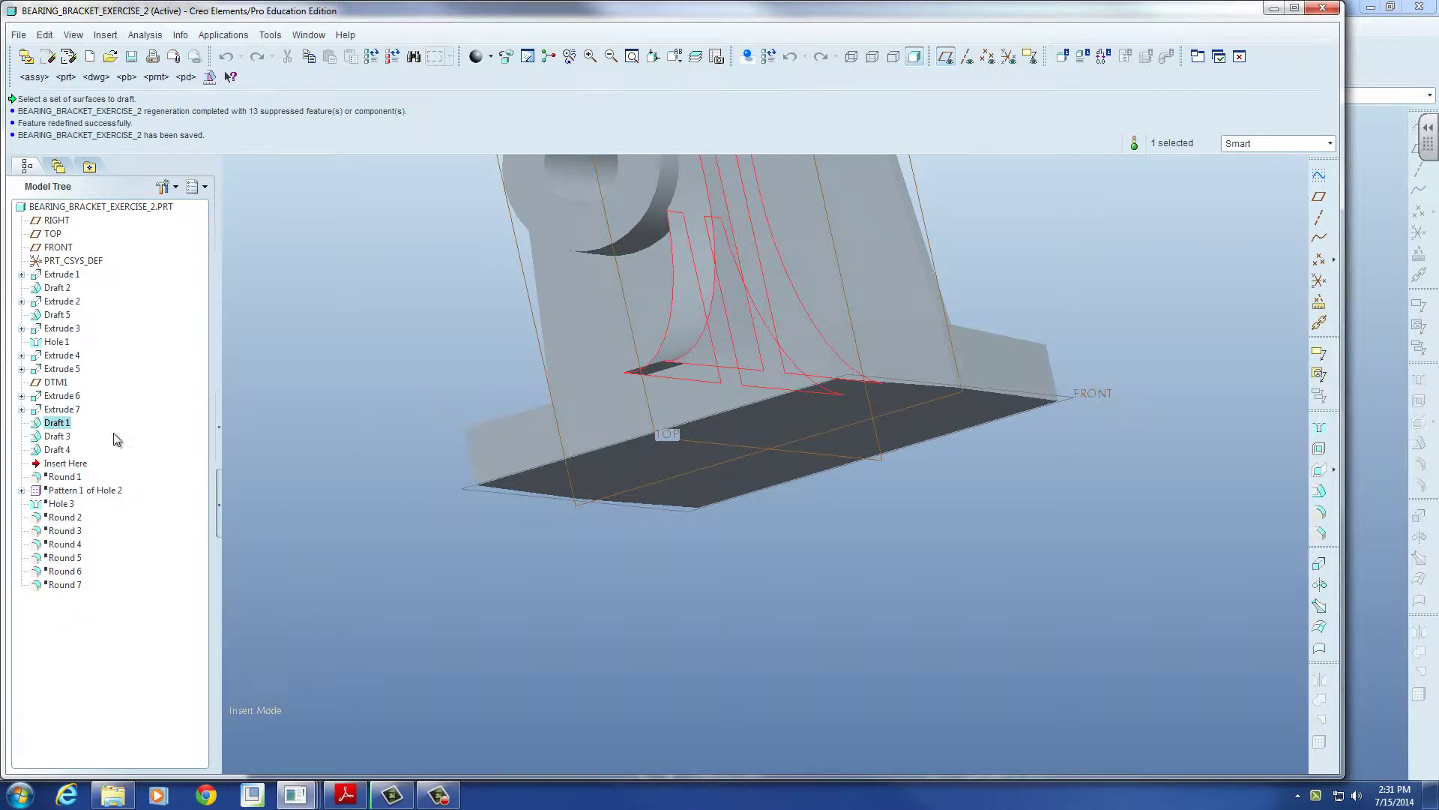
Step: Redefine Extrude 5 and open its internal sketch for editing
{"action": "left_click", "coordinate": [27, 416]}
{"action": "double_click", "coordinate": [78, 410]}
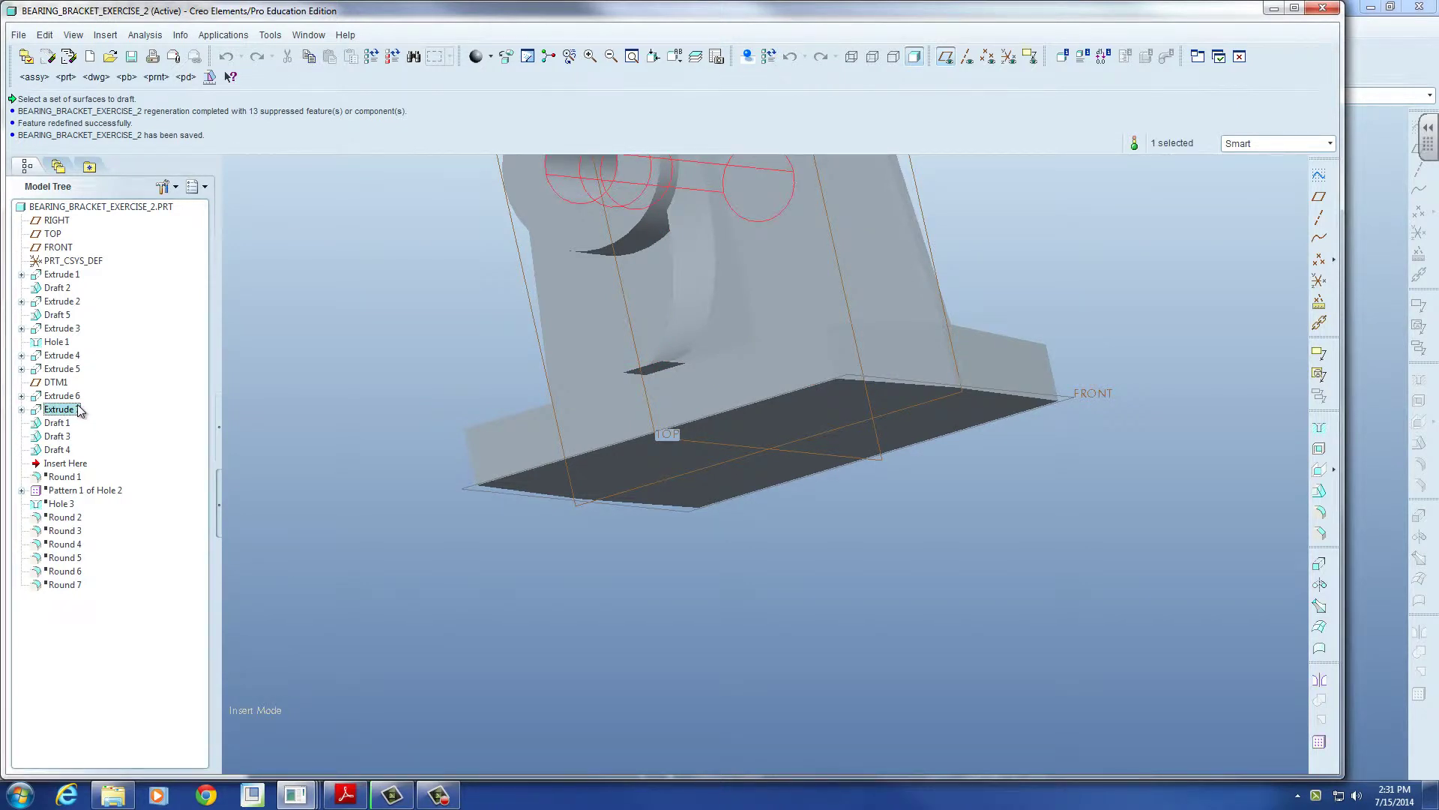
{"action": "left_click", "coordinate": [72, 397]}
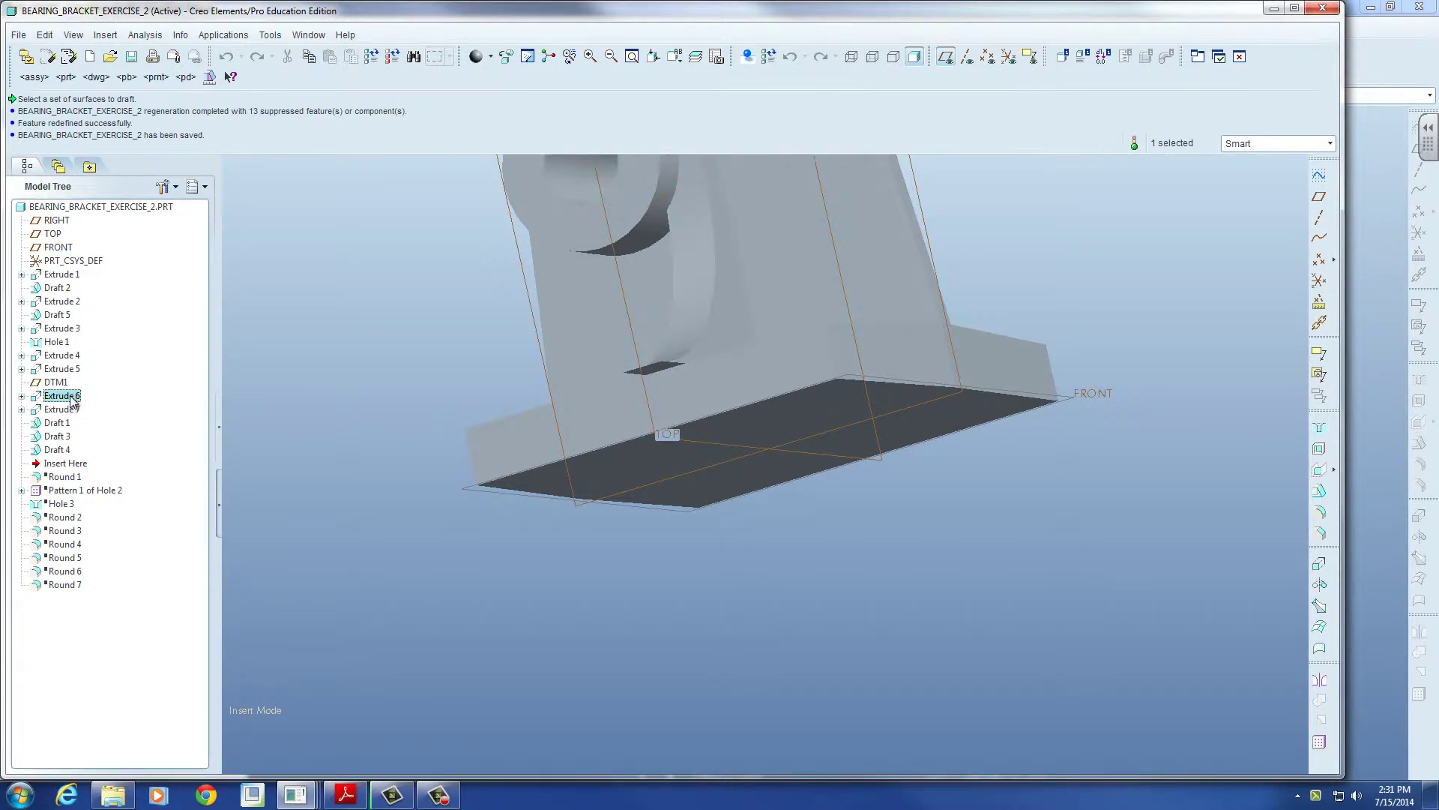
{"action": "left_click", "coordinate": [72, 373]}
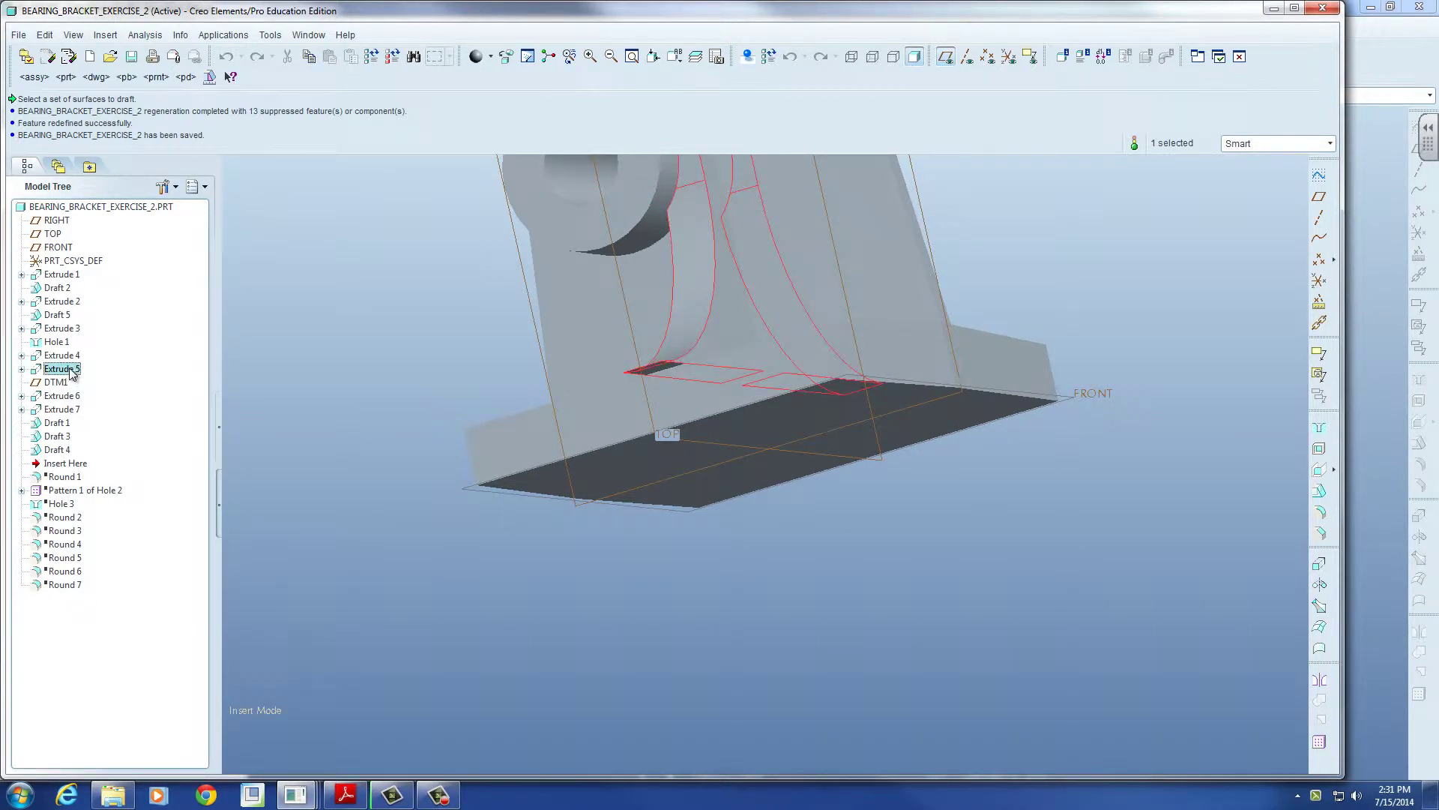
{"action": "right_click", "coordinate": [72, 373]}
{"action": "left_click", "coordinate": [112, 491]}
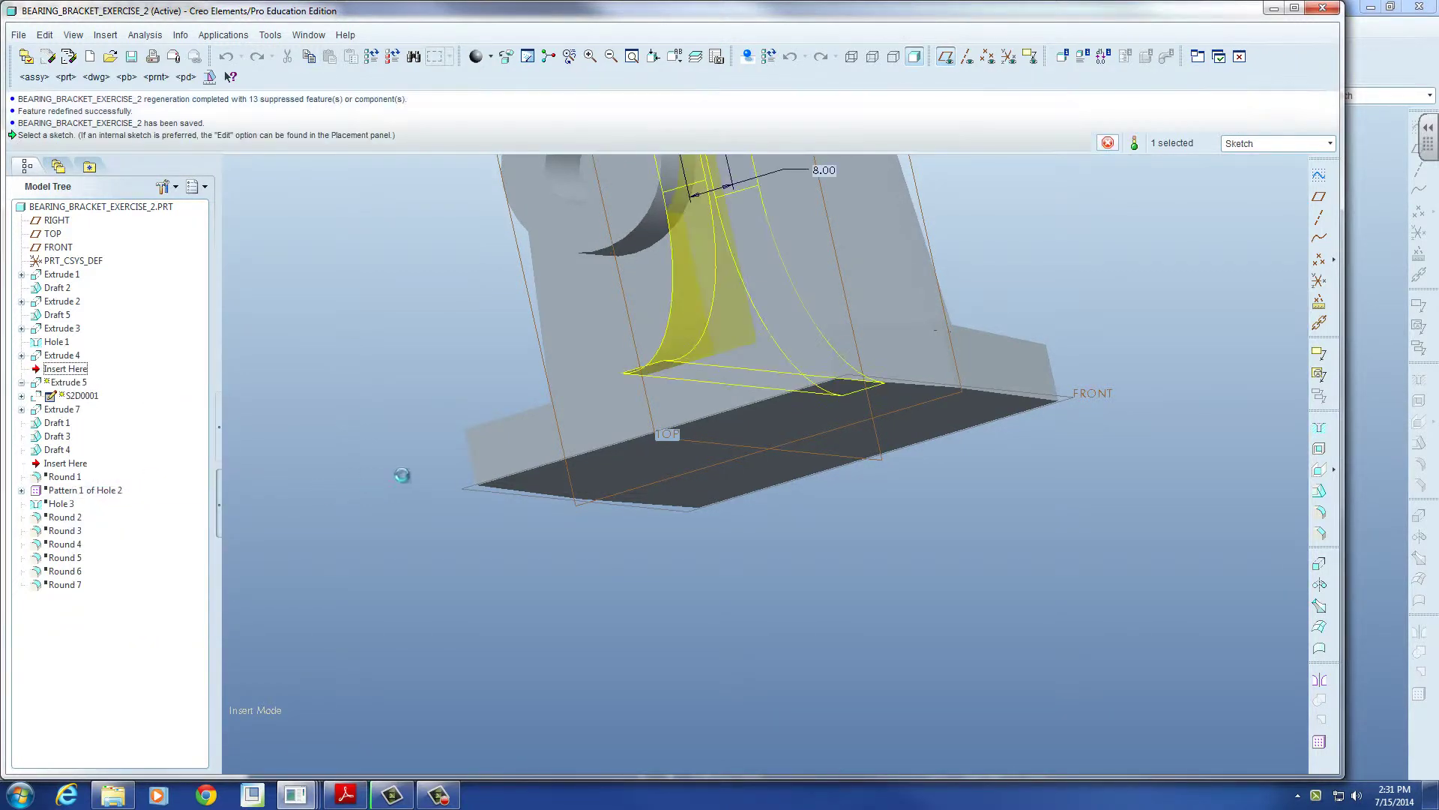
{"action": "left_click", "coordinate": [64, 143]}
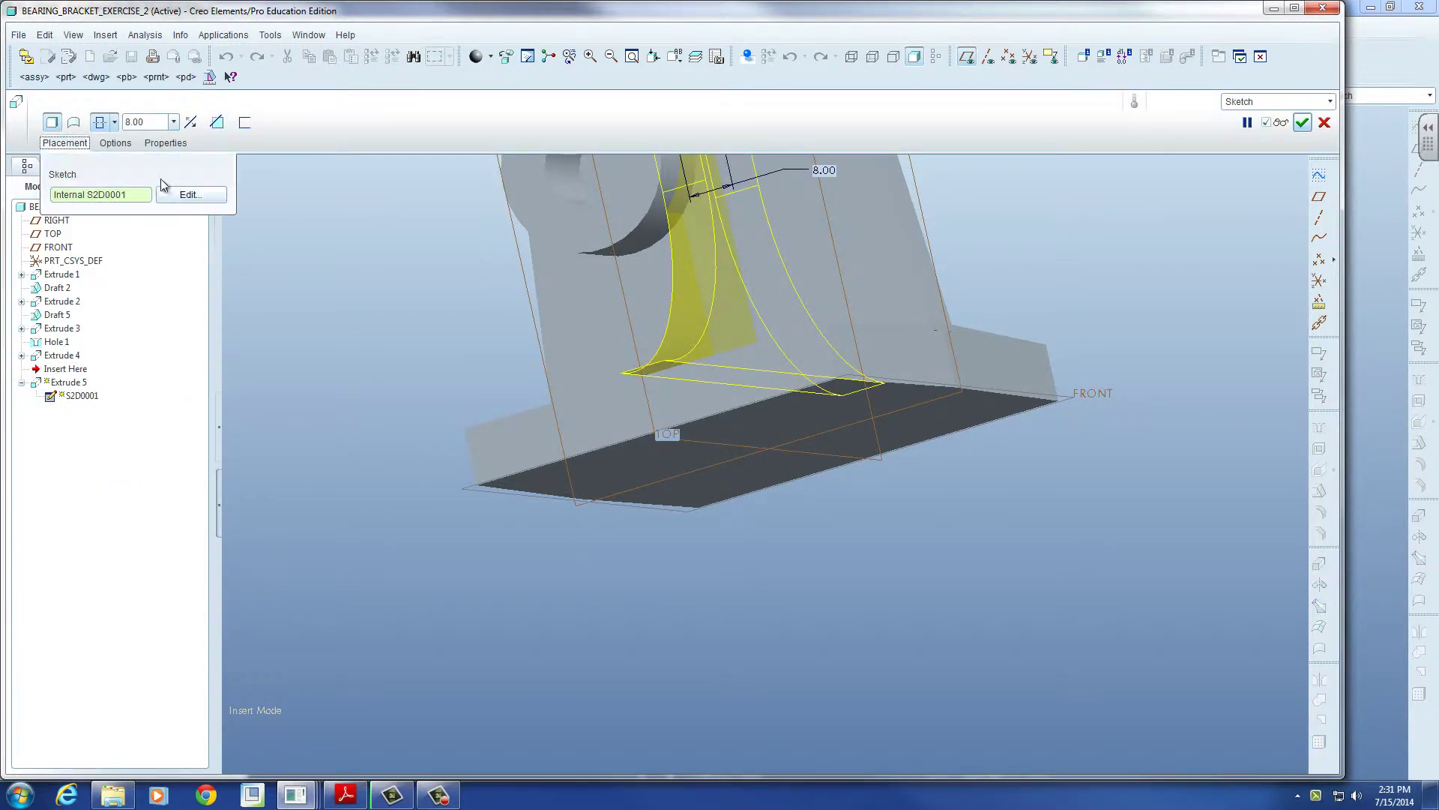
{"action": "left_click", "coordinate": [188, 194]}
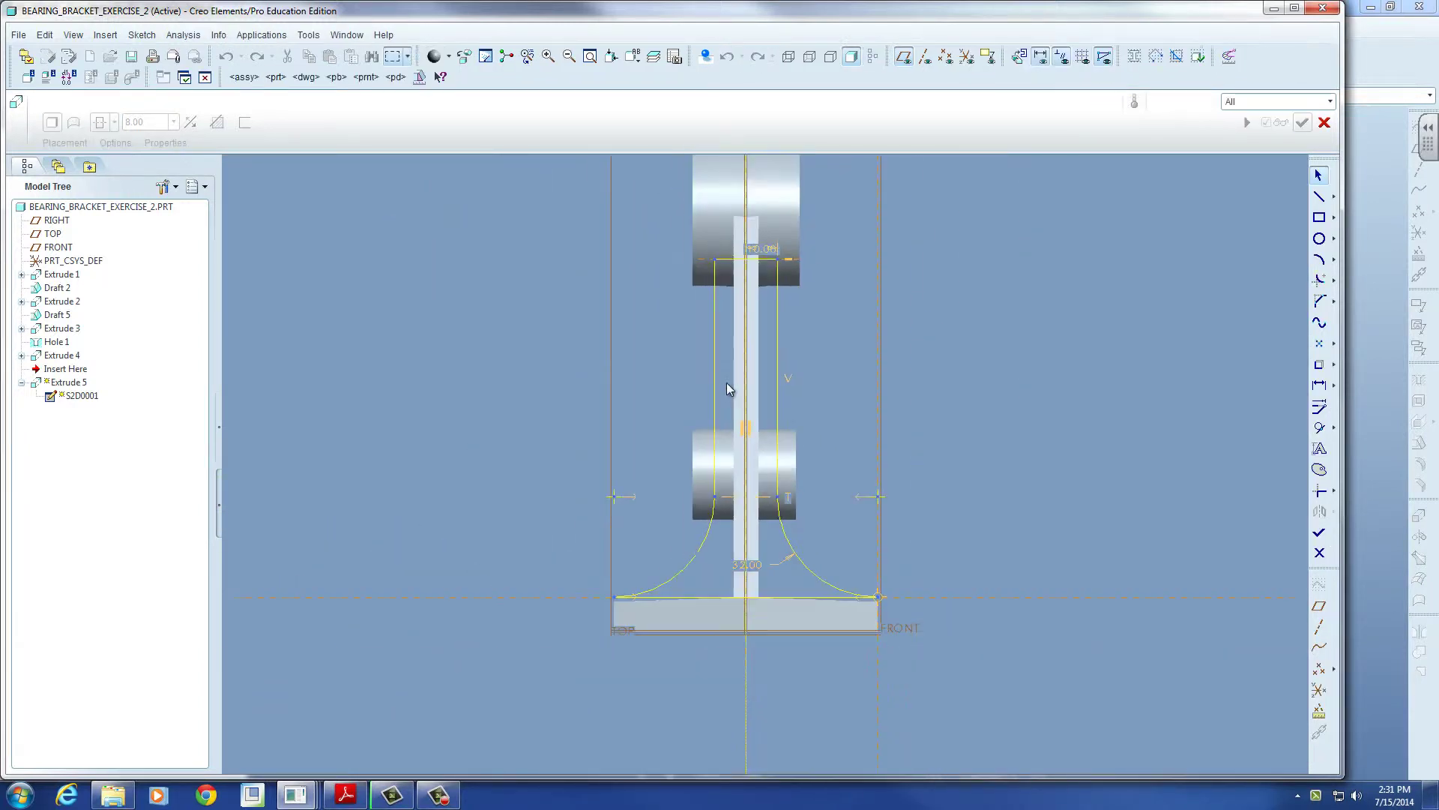
Step: Delete the straight horizontal line that closes the rib profile along the top of the base
{"action": "scroll", "coordinate": [746, 585], "scroll_direction": "down", "scroll_amount": 1}
{"action": "scroll", "coordinate": [761, 608], "scroll_direction": "down", "scroll_amount": 1}
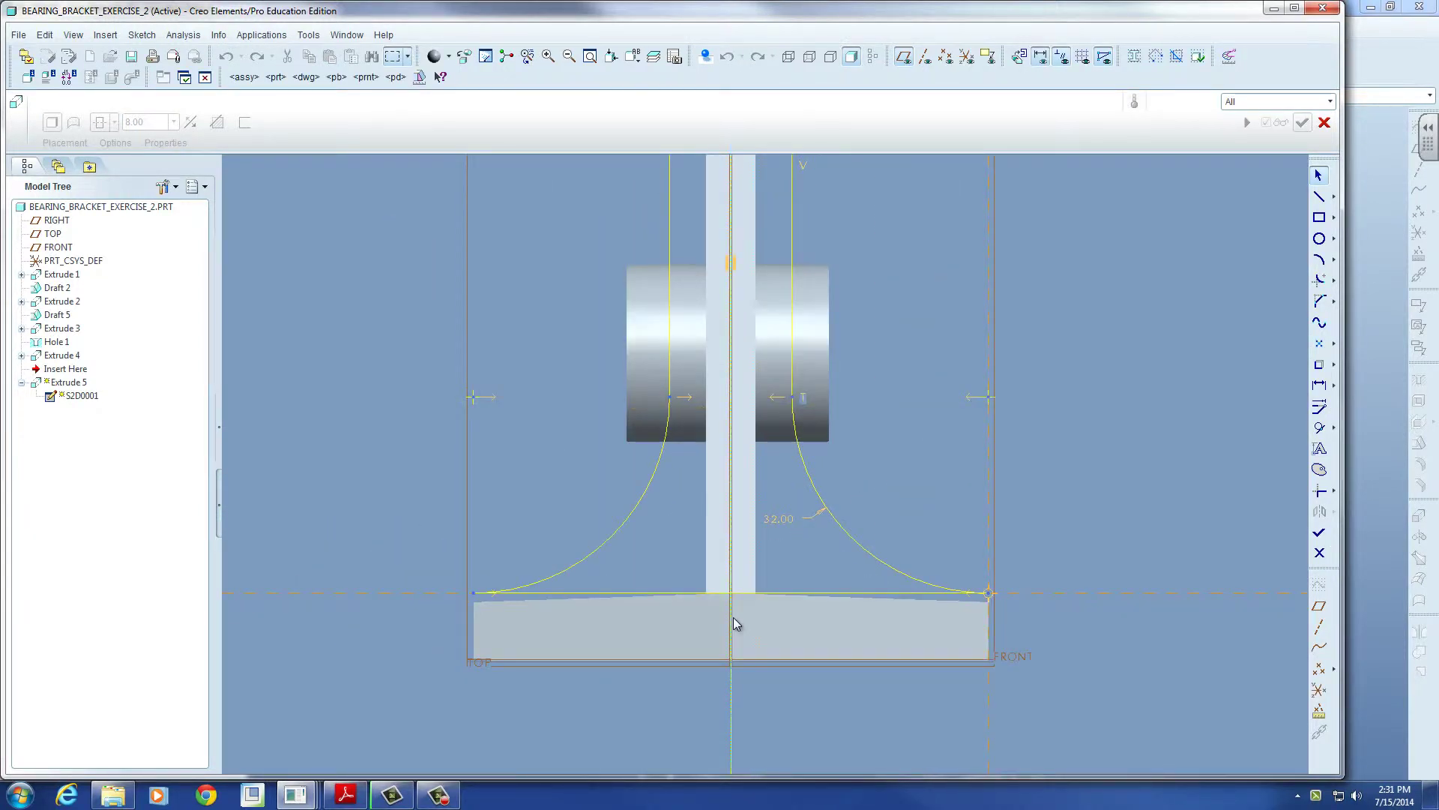
{"action": "scroll", "coordinate": [734, 617], "scroll_direction": "down", "scroll_amount": 1}
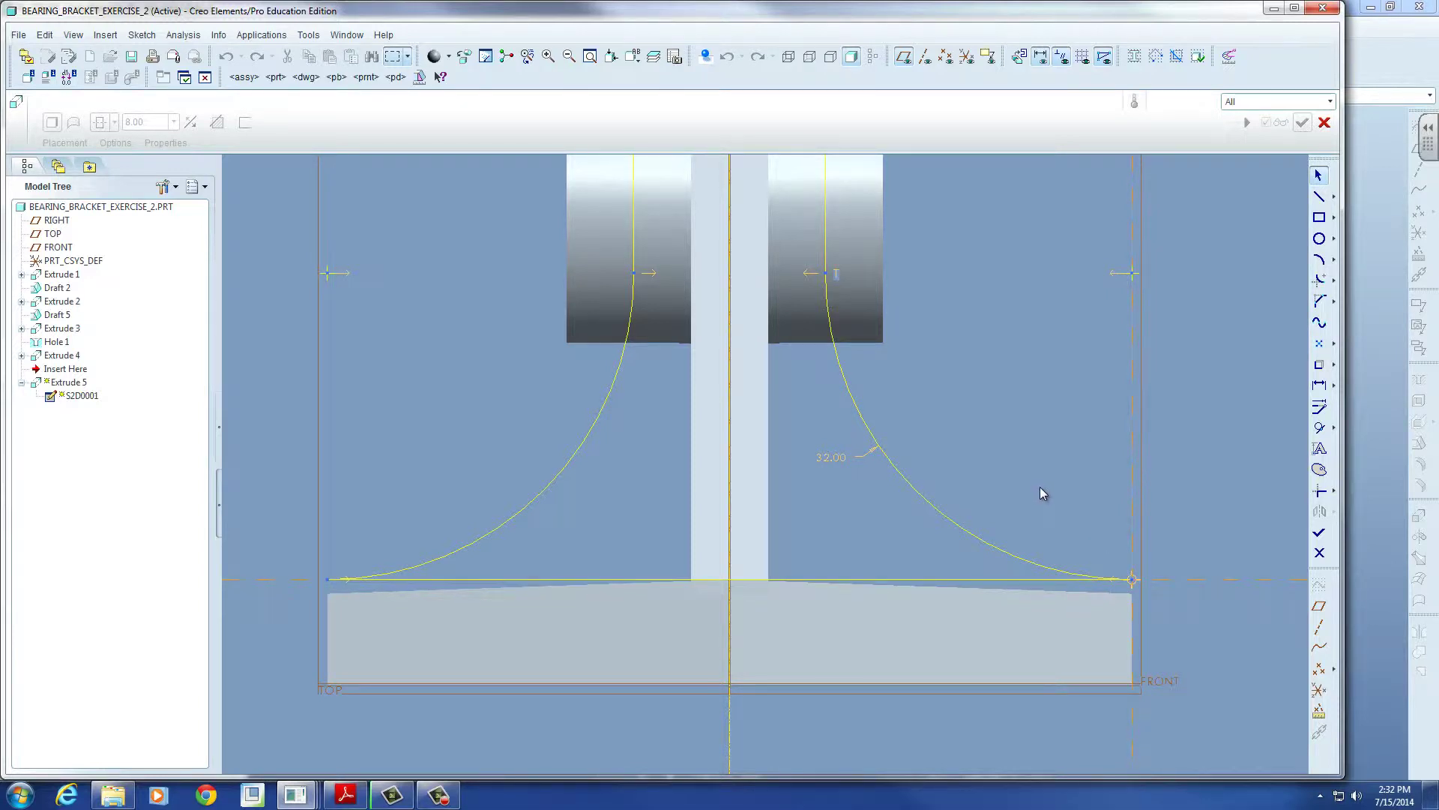
{"action": "left_click", "coordinate": [1041, 582]}
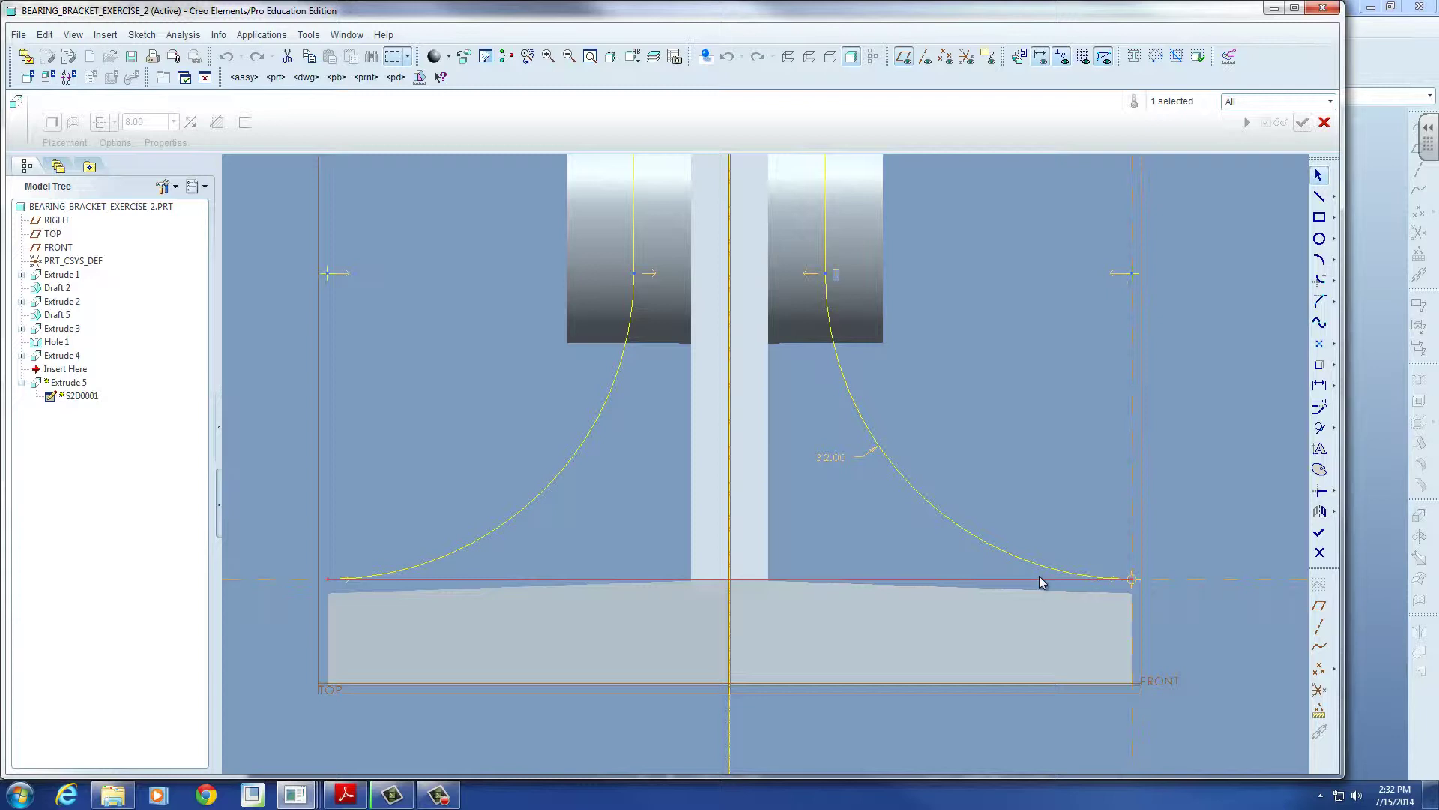
{"action": "key", "text": "Delete"}
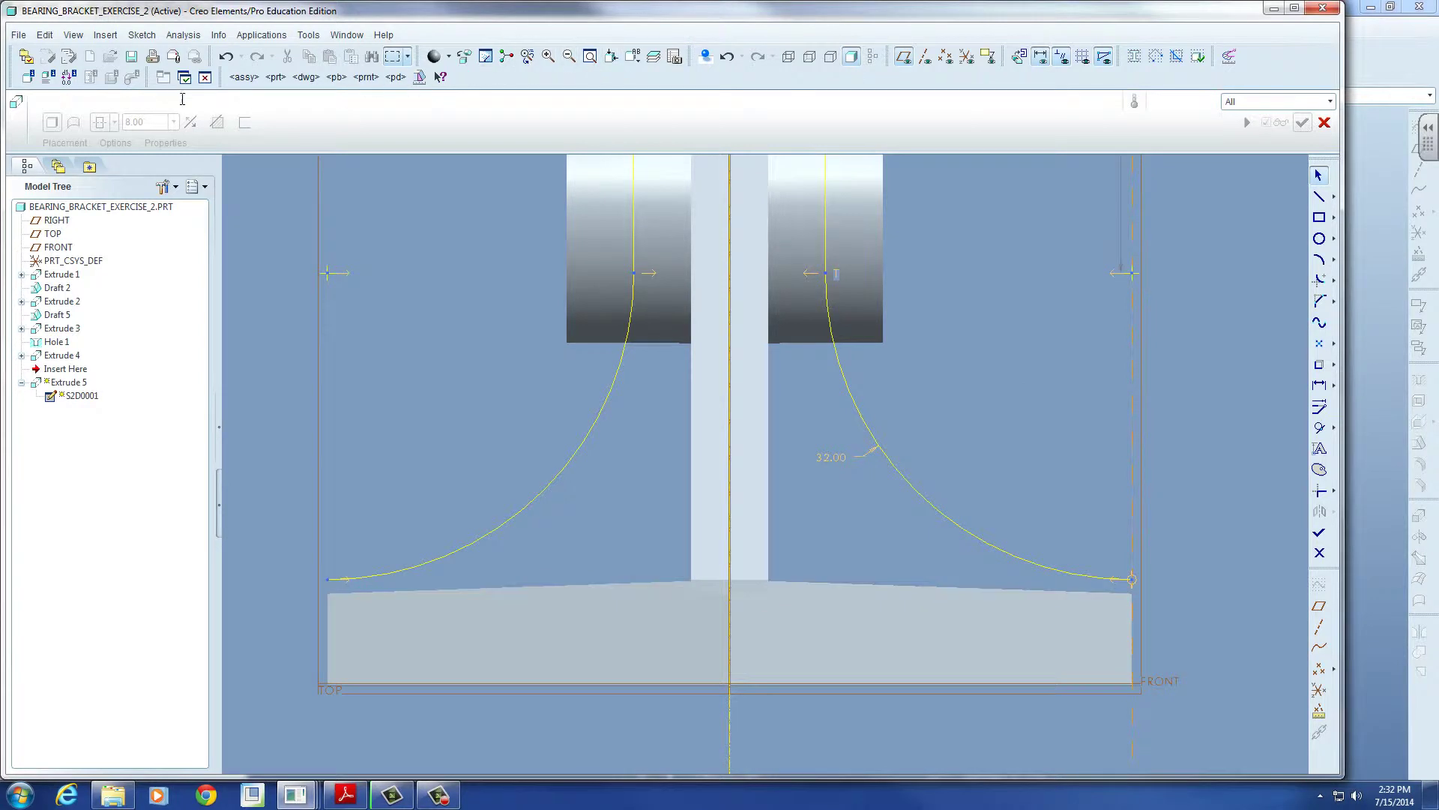
Step: Project the two sloped top edges of the drafted base into the sketch as single edges, staying in Sketcher
{"action": "left_click", "coordinate": [1320, 364]}
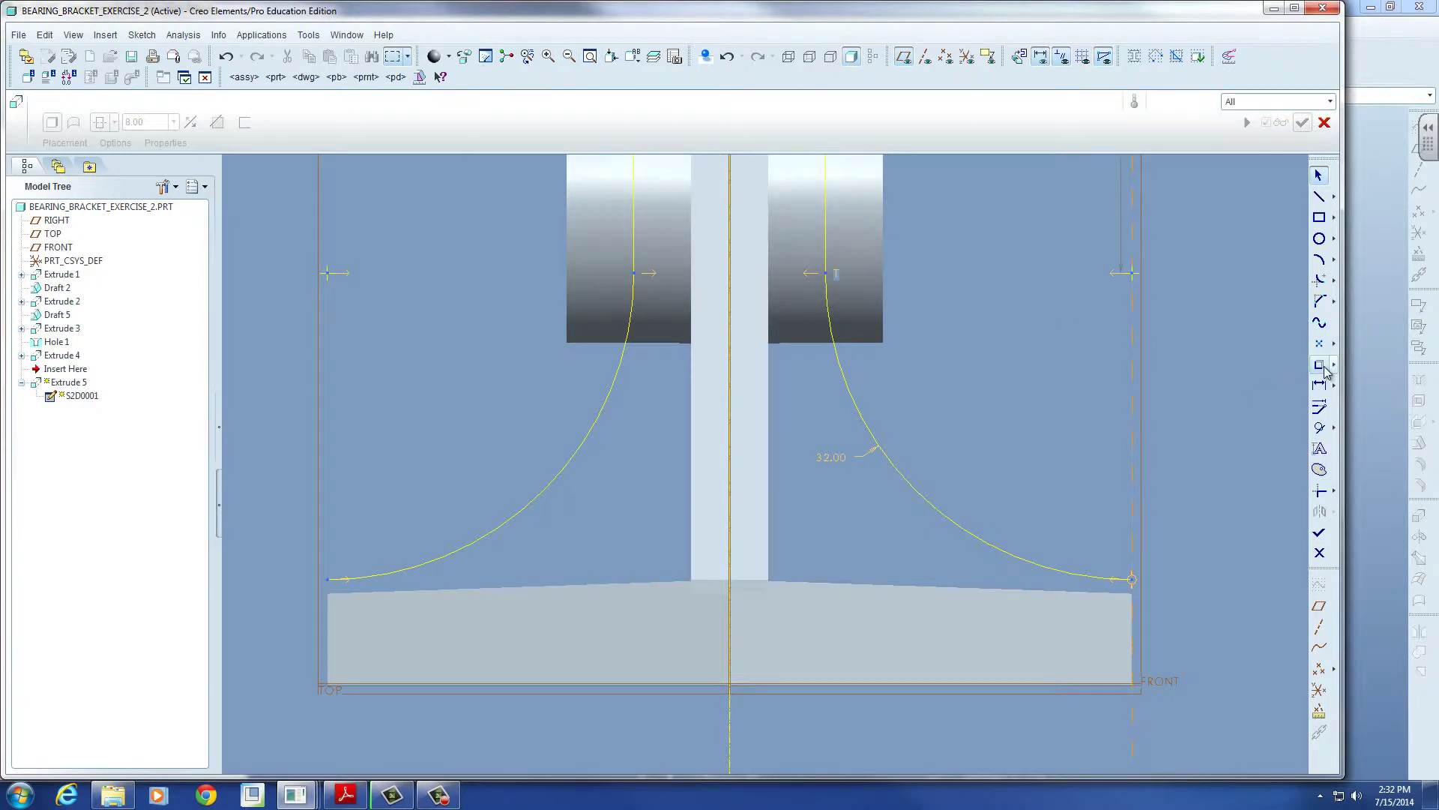
{"action": "left_click", "coordinate": [974, 586]}
{"action": "left_click", "coordinate": [601, 586]}
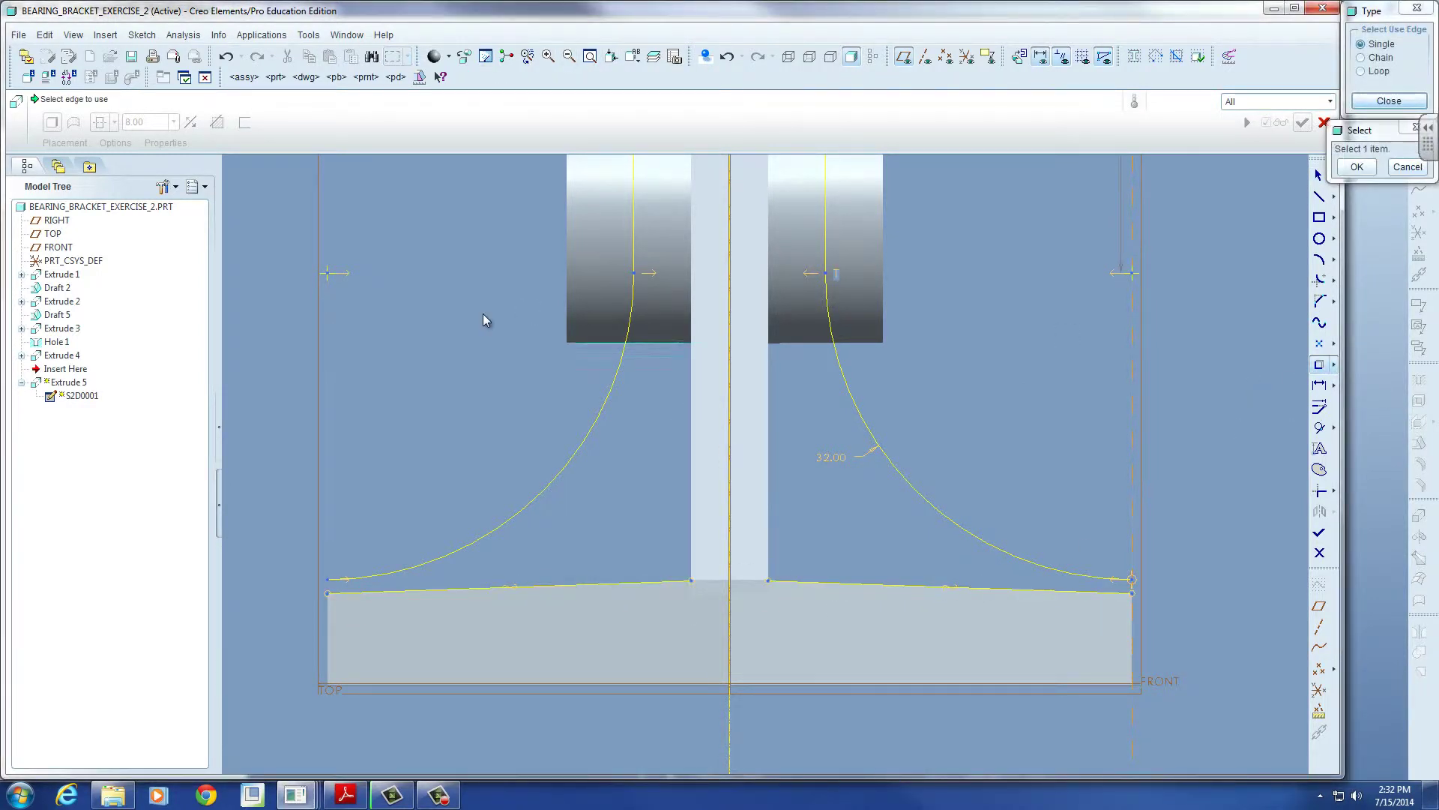
{"action": "scroll", "coordinate": [483, 397], "scroll_direction": "up", "scroll_amount": 1}
{"action": "key", "text": "Escape"}
{"action": "key", "text": "Escape"}
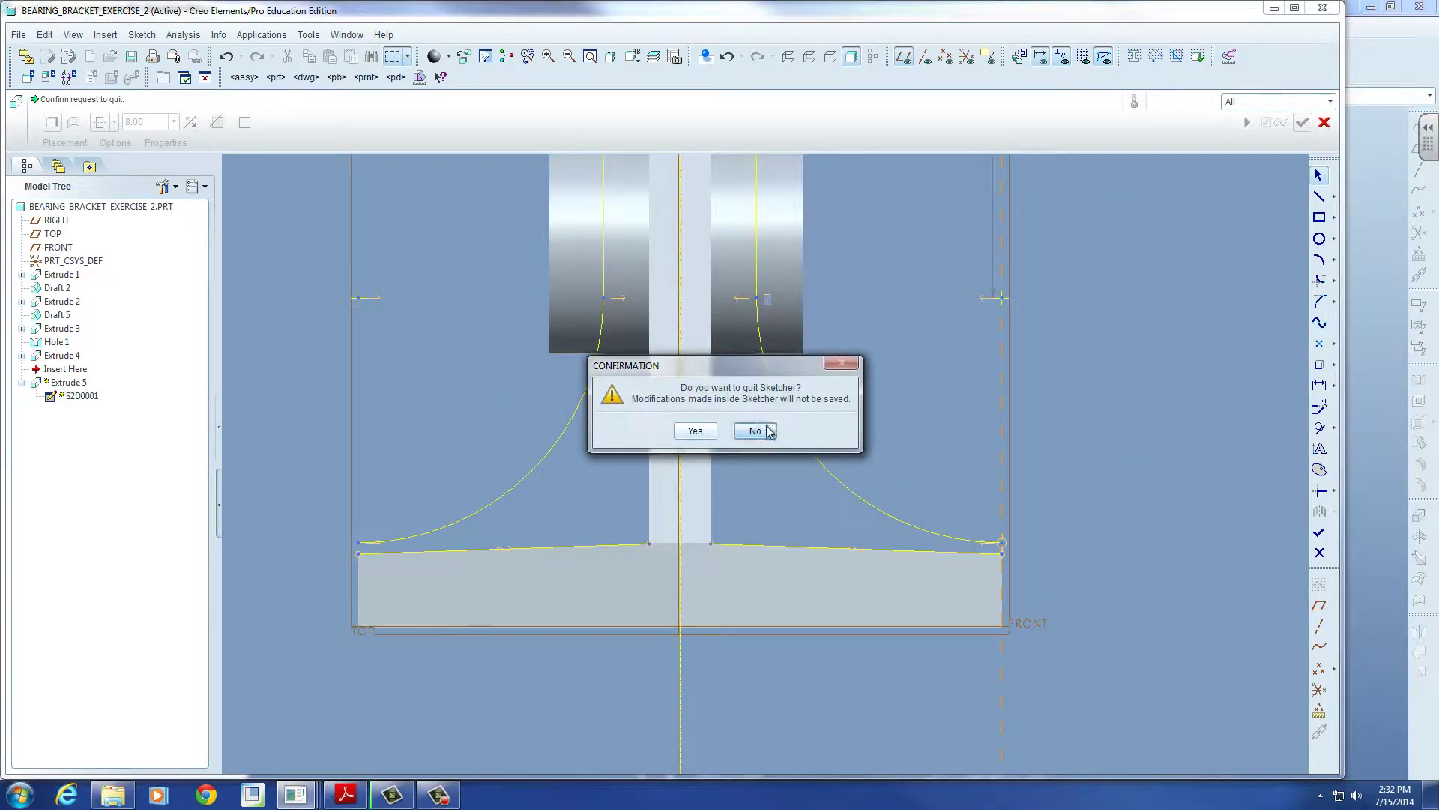
{"action": "left_click", "coordinate": [755, 431]}
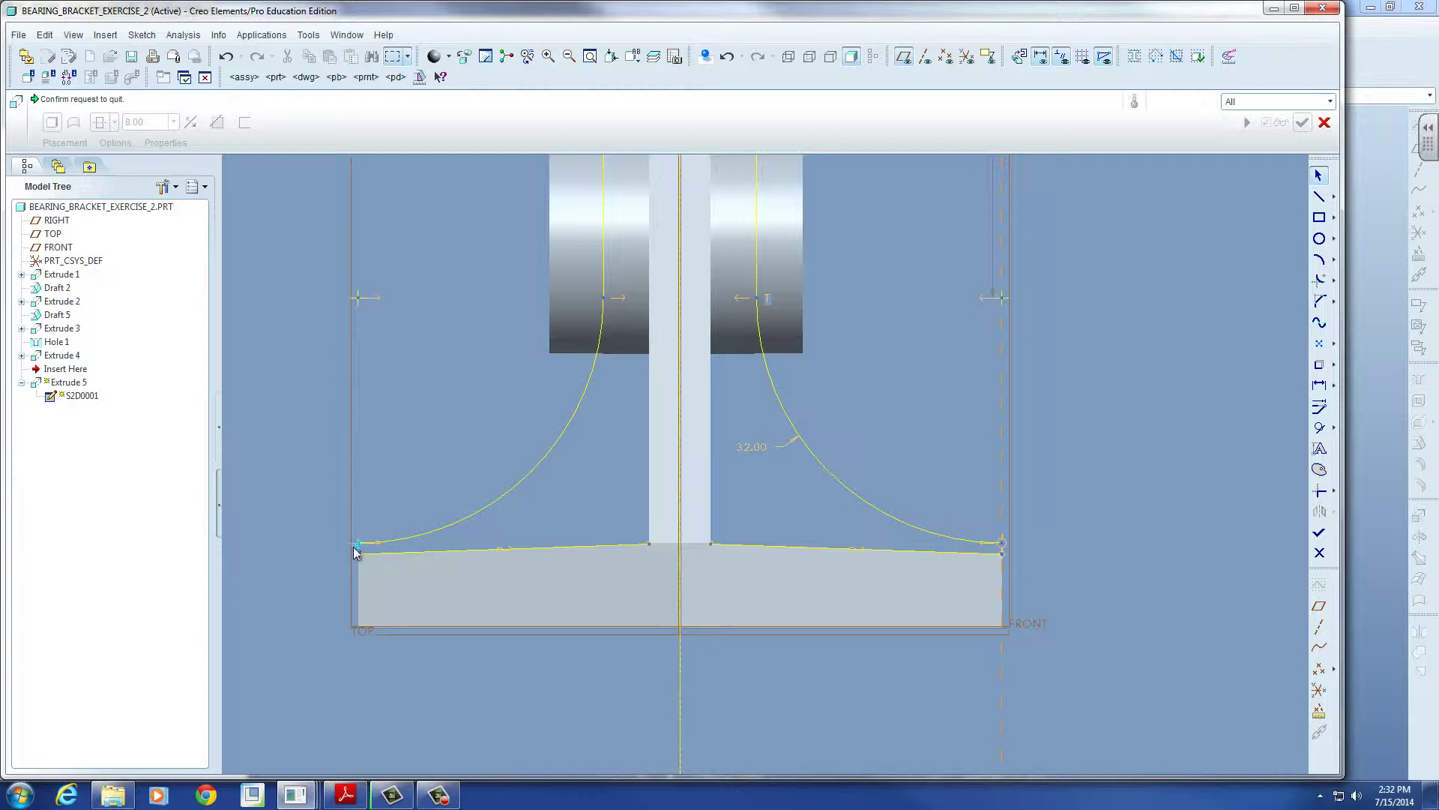
Step: Make the lower endpoints of the profile's arcs coincident with the outer ends of the projected sloped edges
{"action": "left_click", "coordinate": [1335, 429]}
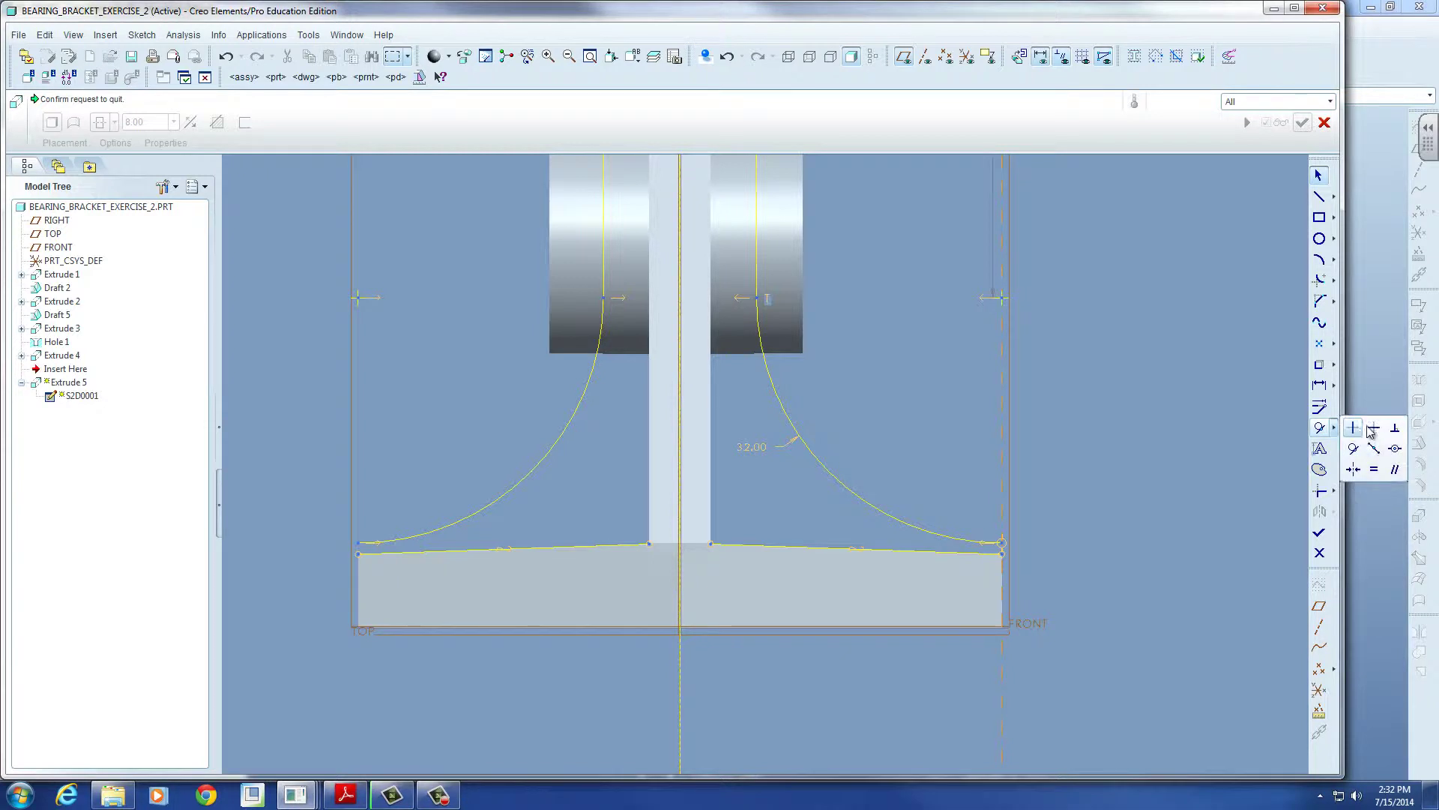
{"action": "left_click", "coordinate": [1401, 456]}
{"action": "left_click", "coordinate": [358, 542]}
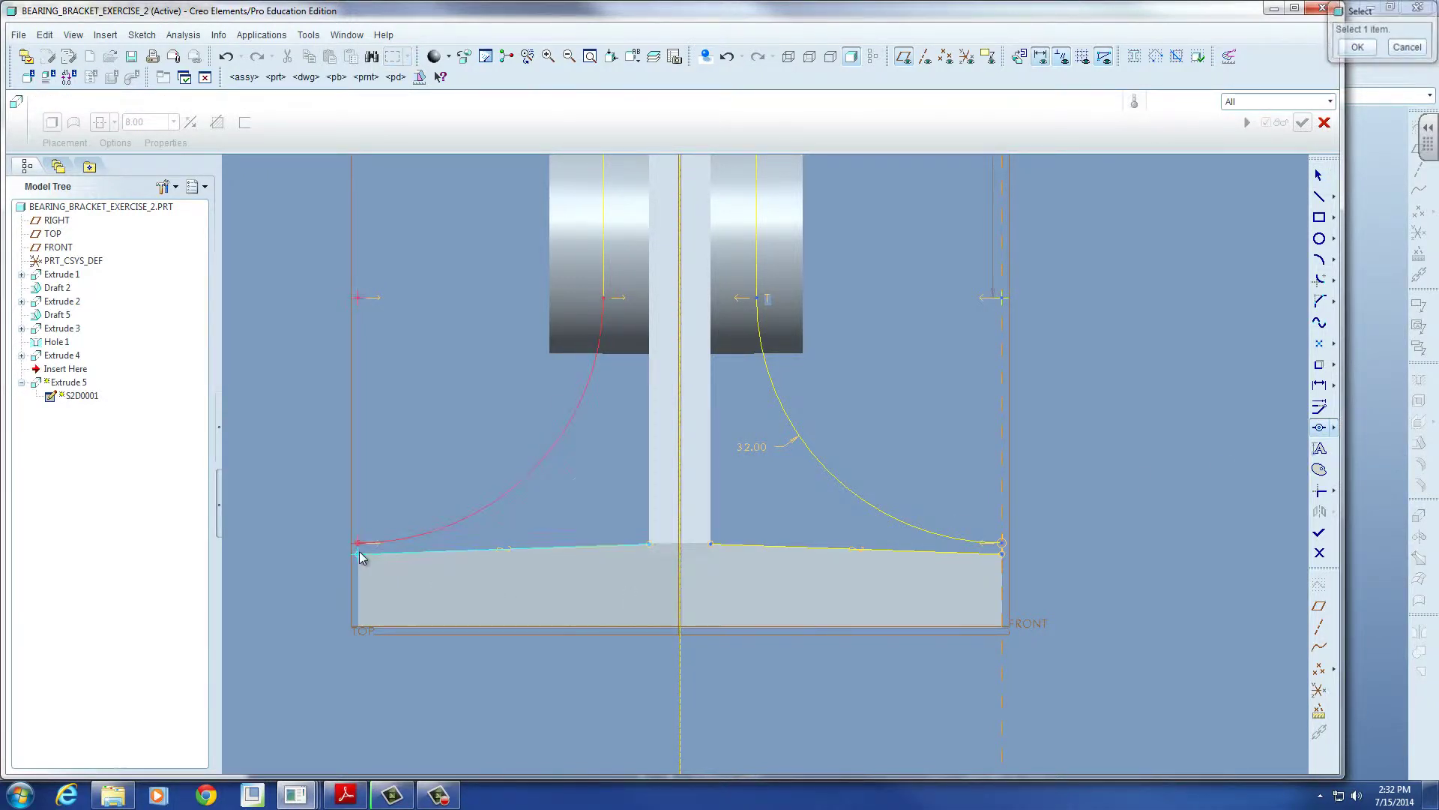
{"action": "left_click", "coordinate": [359, 552]}
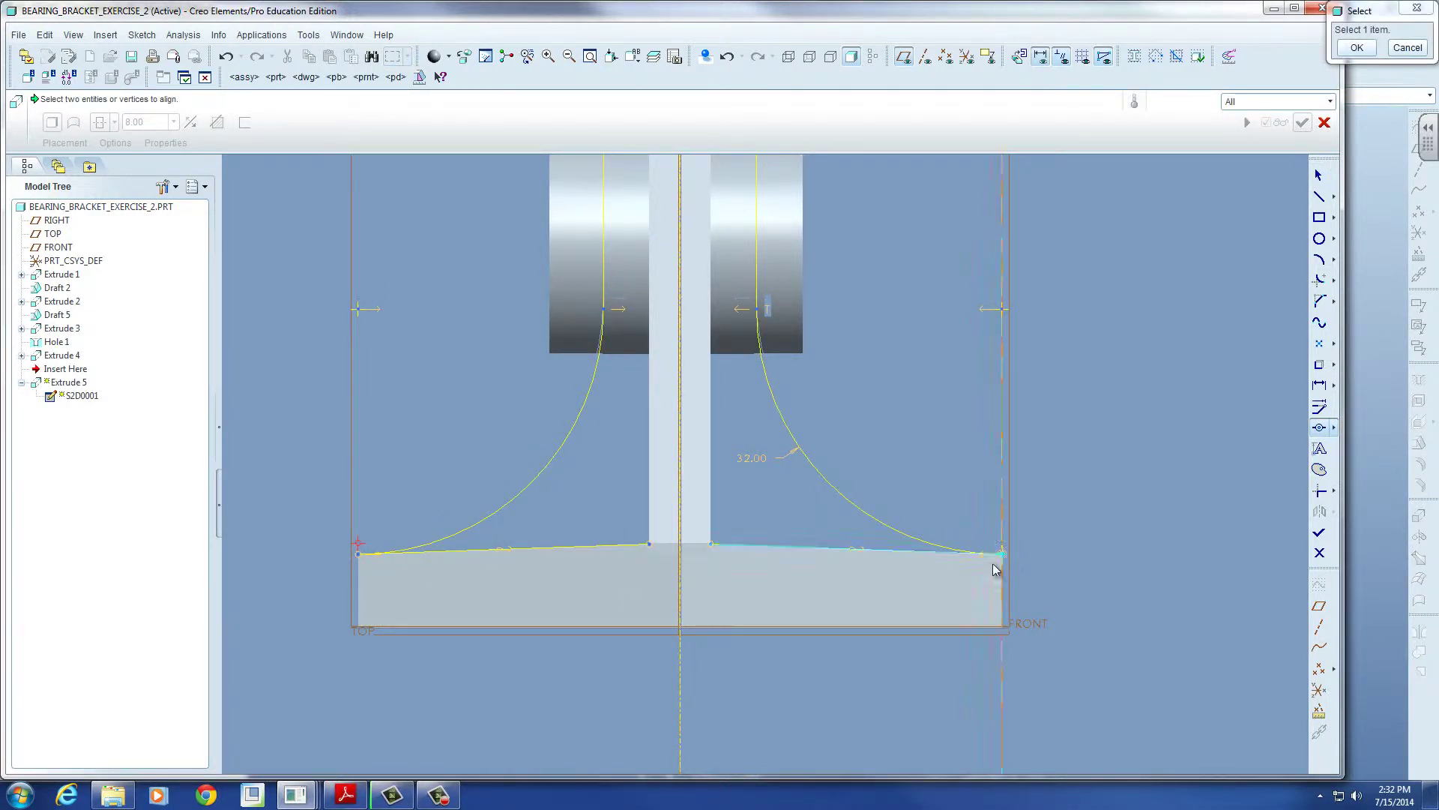
{"action": "scroll", "coordinate": [997, 558], "scroll_direction": "up", "scroll_amount": 2}
{"action": "scroll", "coordinate": [849, 517], "scroll_direction": "down", "scroll_amount": 3}
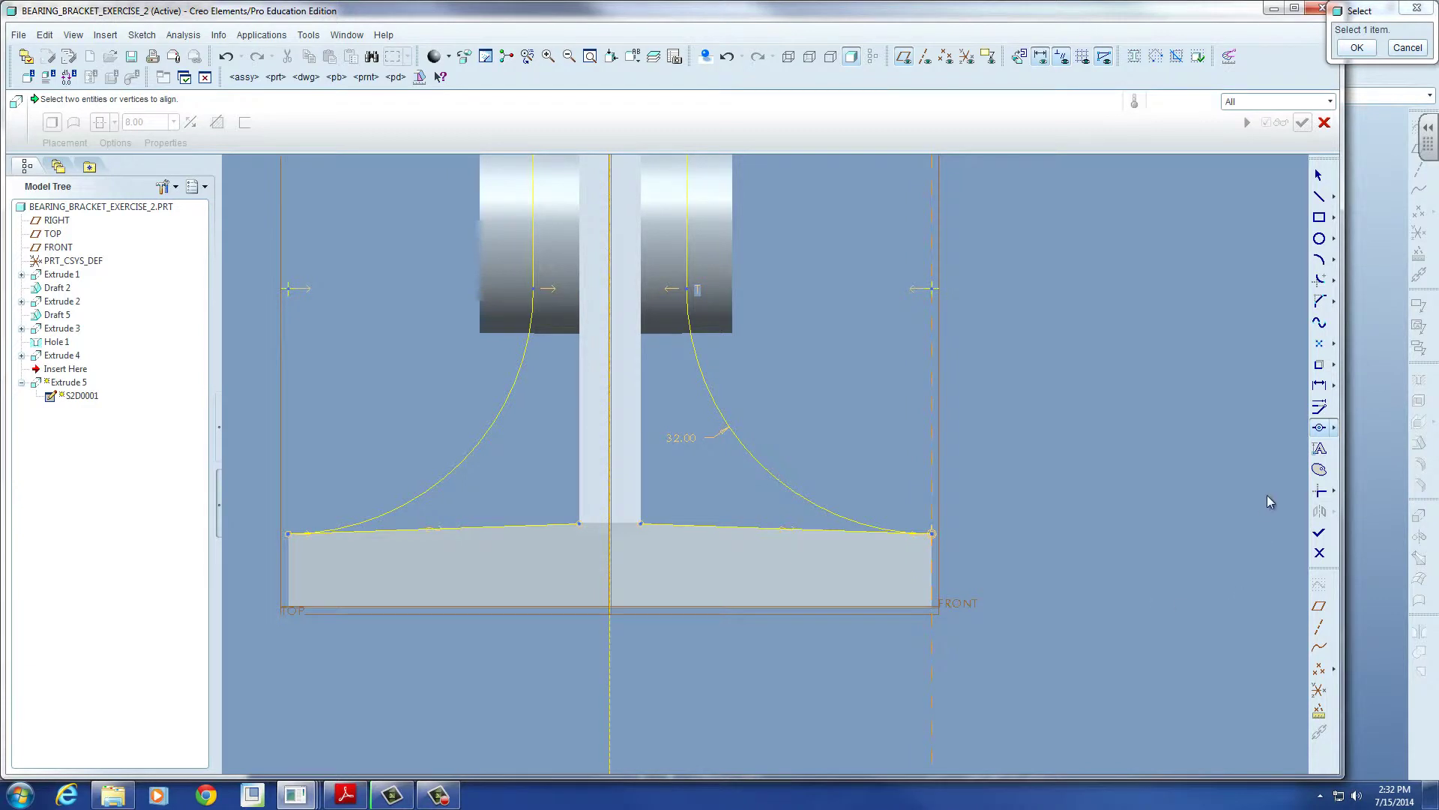
Step: Try to close the profile by projecting the short edge under the central web, and exit the incomplete sketch
{"action": "left_click", "coordinate": [1324, 364]}
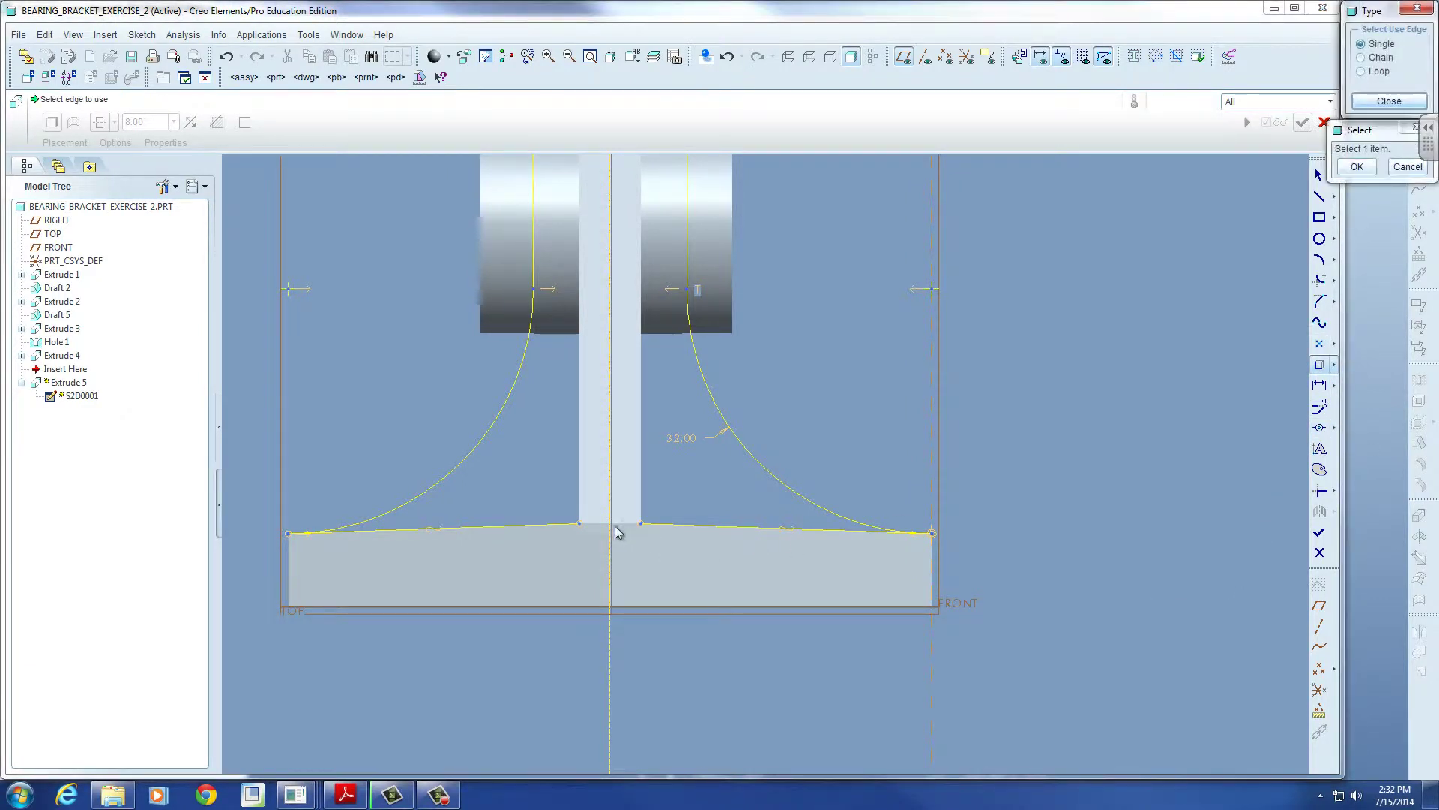
{"action": "scroll", "coordinate": [1061, 416], "scroll_direction": "up", "scroll_amount": 3}
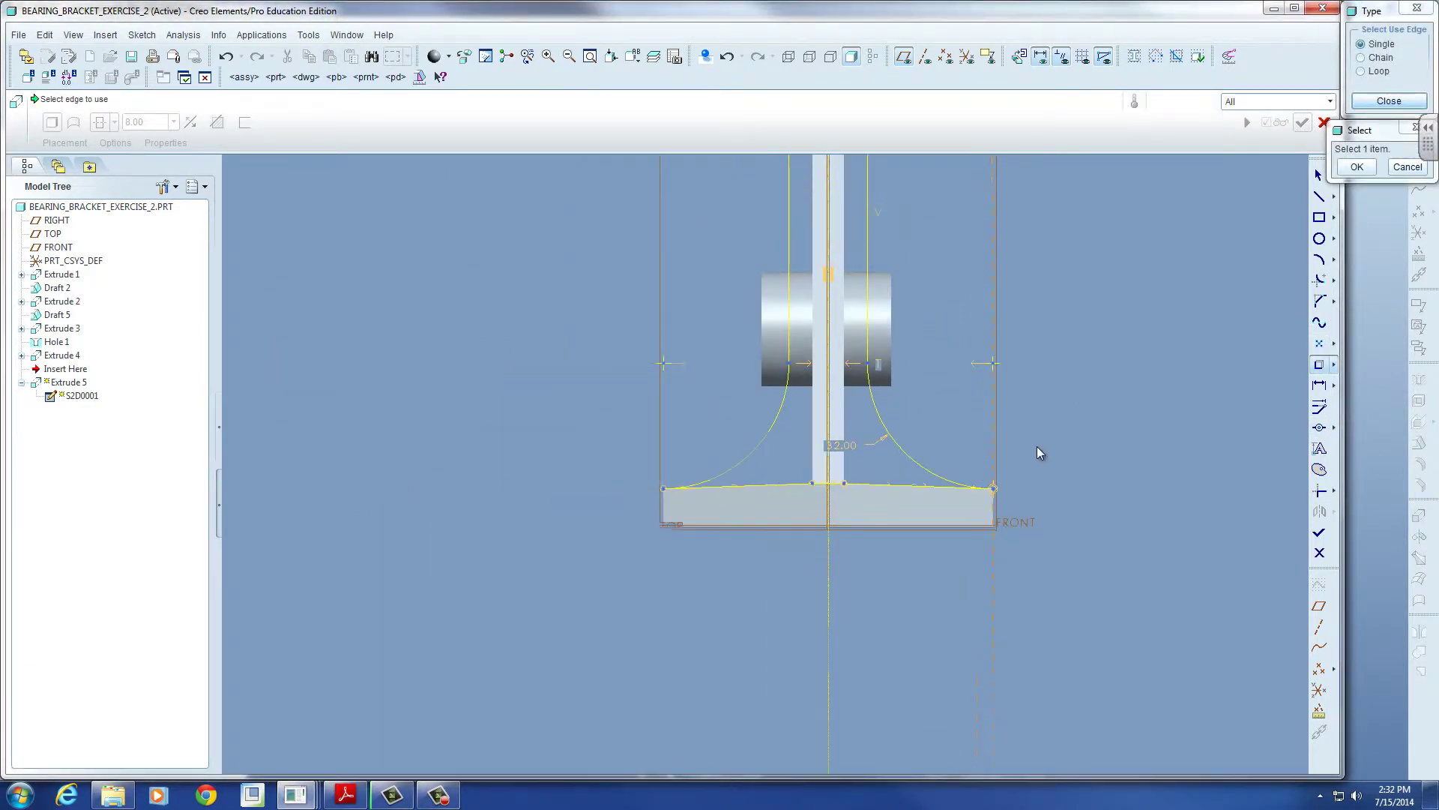
{"action": "left_click", "coordinate": [1379, 101]}
{"action": "left_click", "coordinate": [1320, 532]}
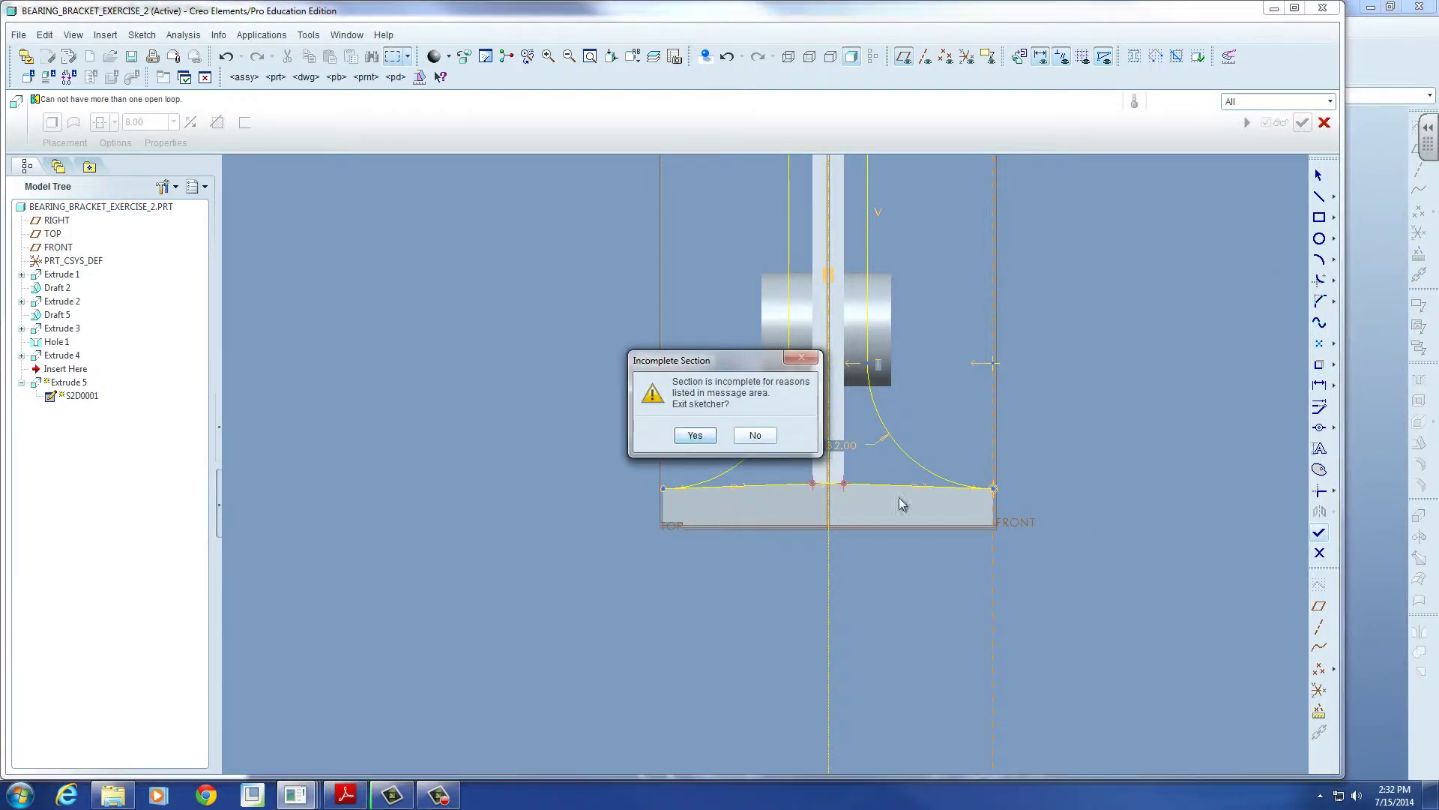
{"action": "left_click", "coordinate": [696, 435]}
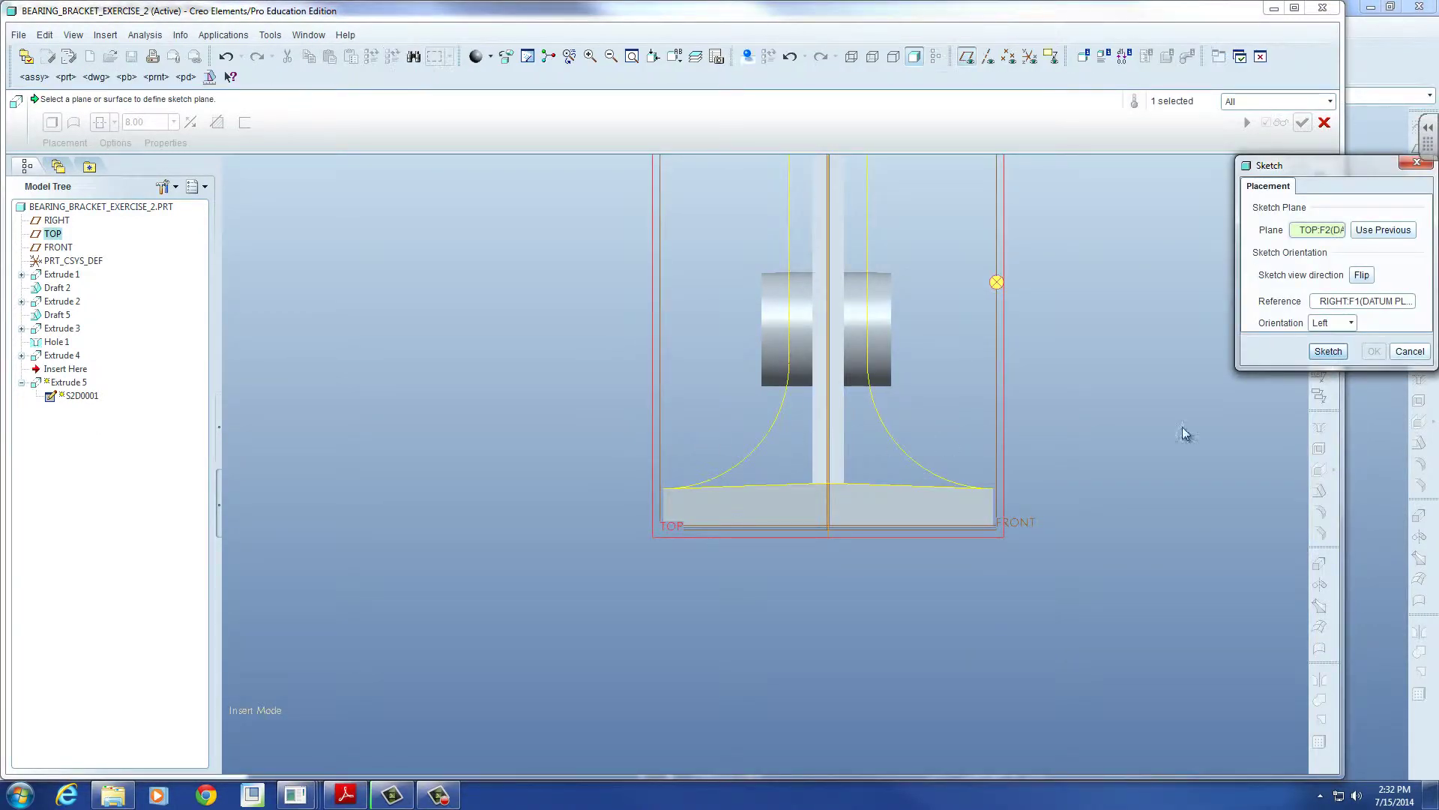
Step: Reopen the sketch and delete the short projected edge under the central web
{"action": "scroll", "coordinate": [853, 437], "scroll_direction": "up", "scroll_amount": 4}
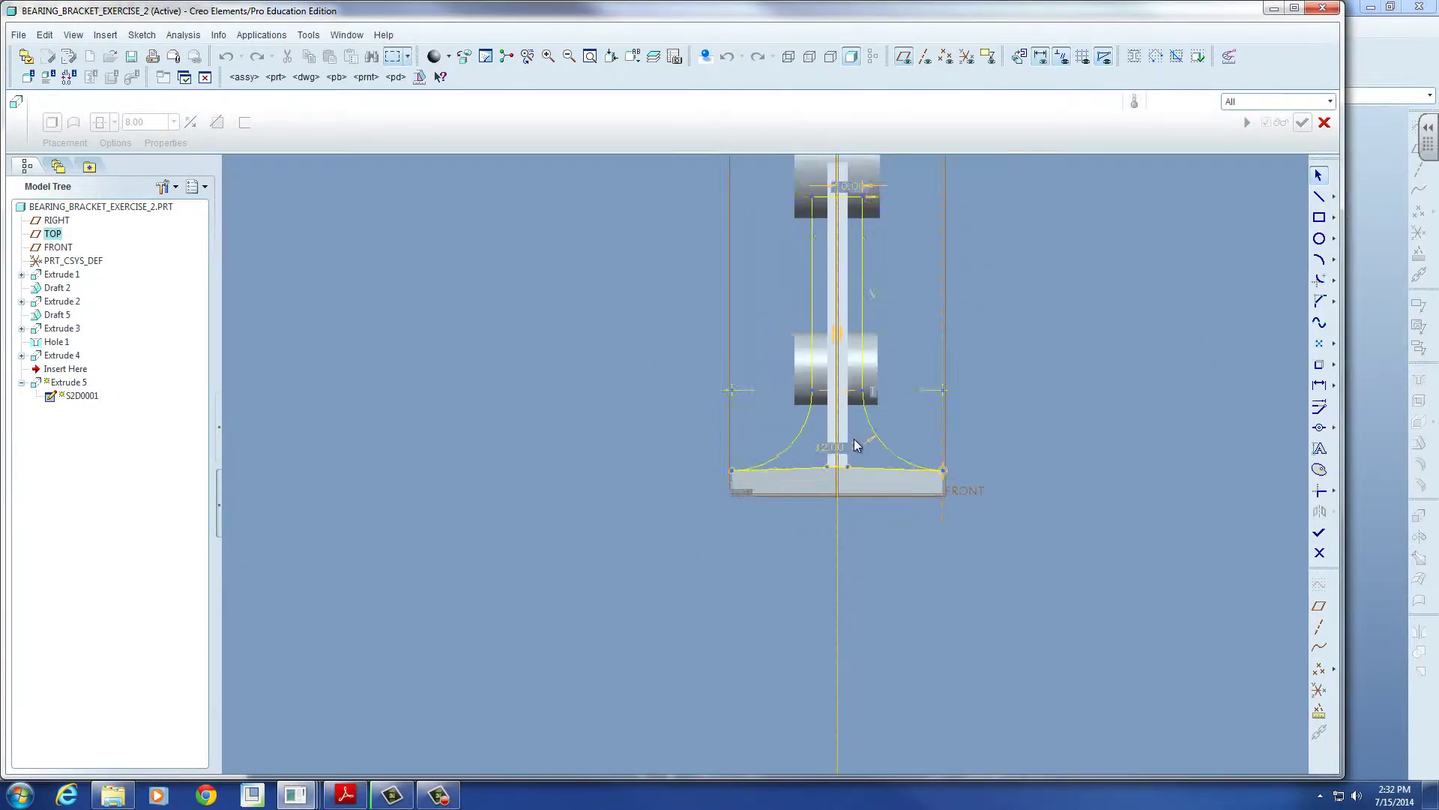
{"action": "scroll", "coordinate": [855, 381], "scroll_direction": "down", "scroll_amount": 1}
{"action": "scroll", "coordinate": [852, 520], "scroll_direction": "down", "scroll_amount": 5}
{"action": "scroll", "coordinate": [840, 562], "scroll_direction": "up", "scroll_amount": 4}
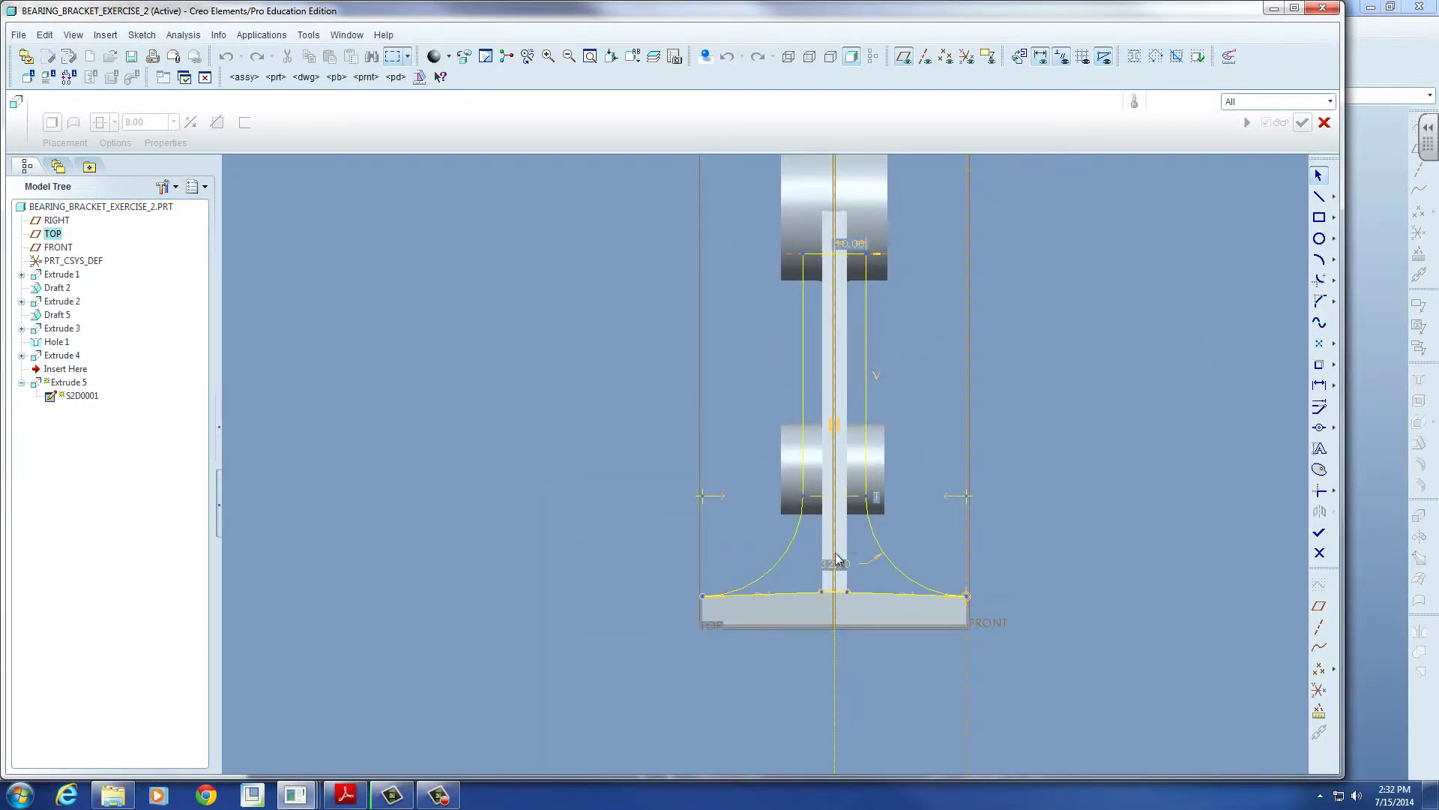
{"action": "scroll", "coordinate": [830, 609], "scroll_direction": "down", "scroll_amount": 5}
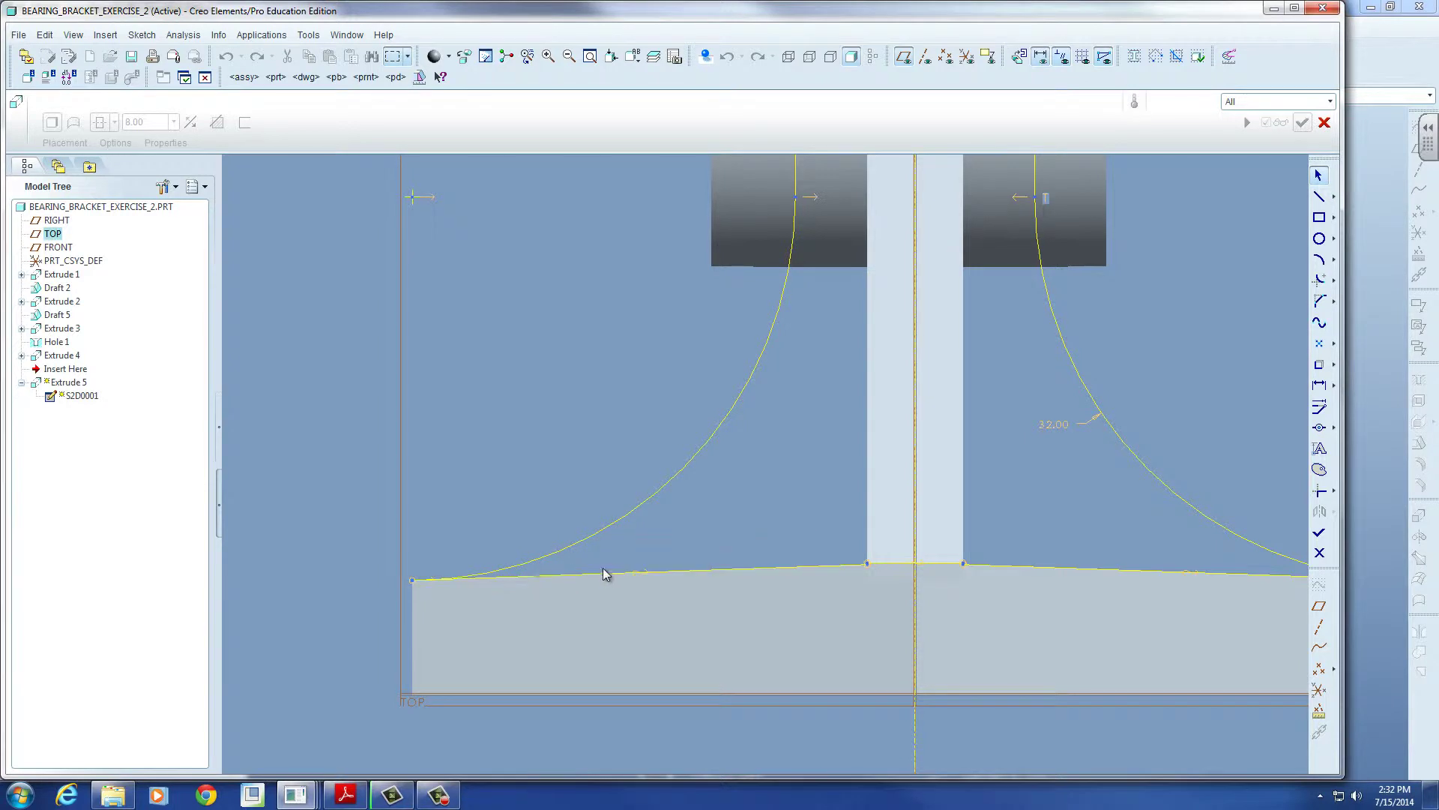
{"action": "scroll", "coordinate": [975, 573], "scroll_direction": "down", "scroll_amount": 6}
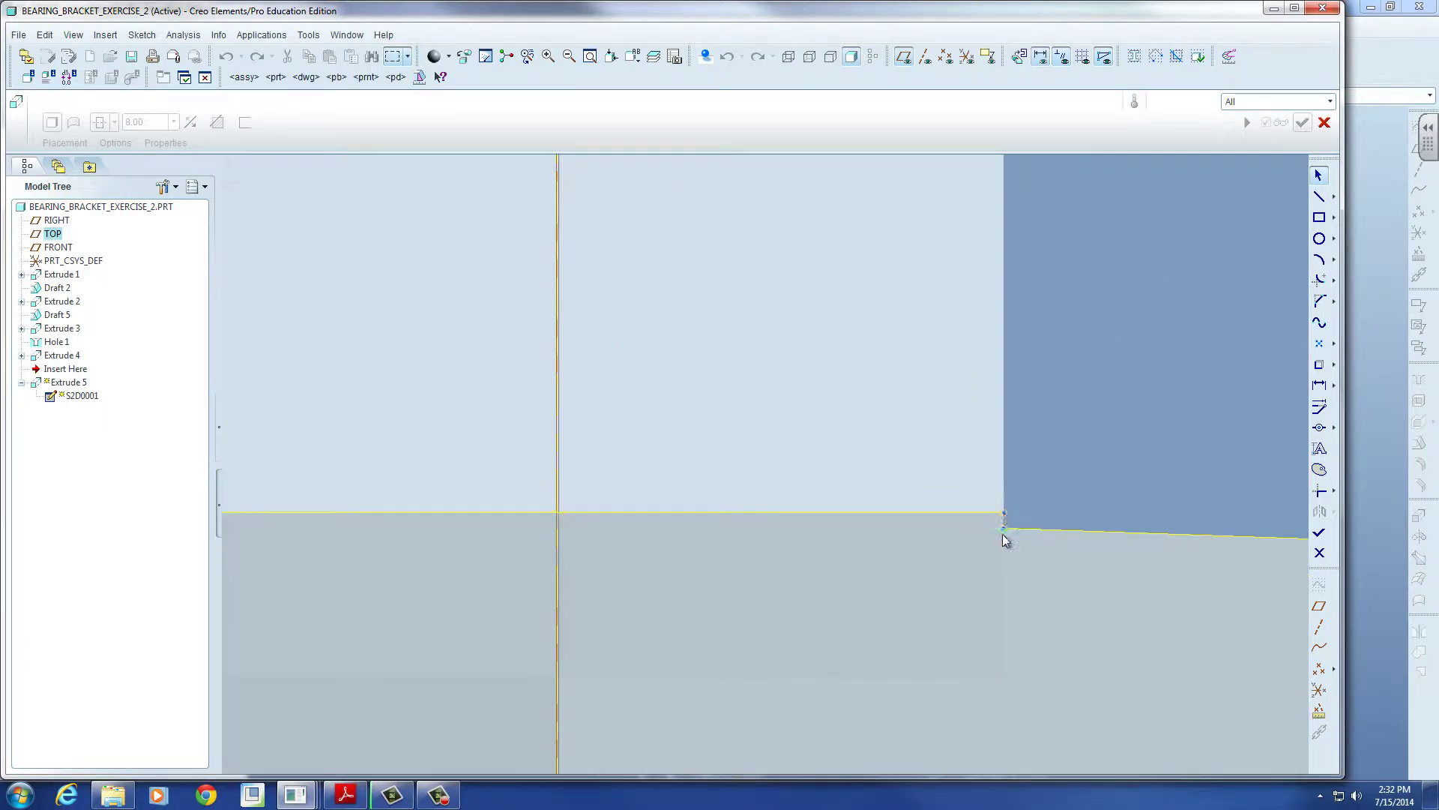
{"action": "scroll", "coordinate": [1005, 540], "scroll_direction": "up", "scroll_amount": 5}
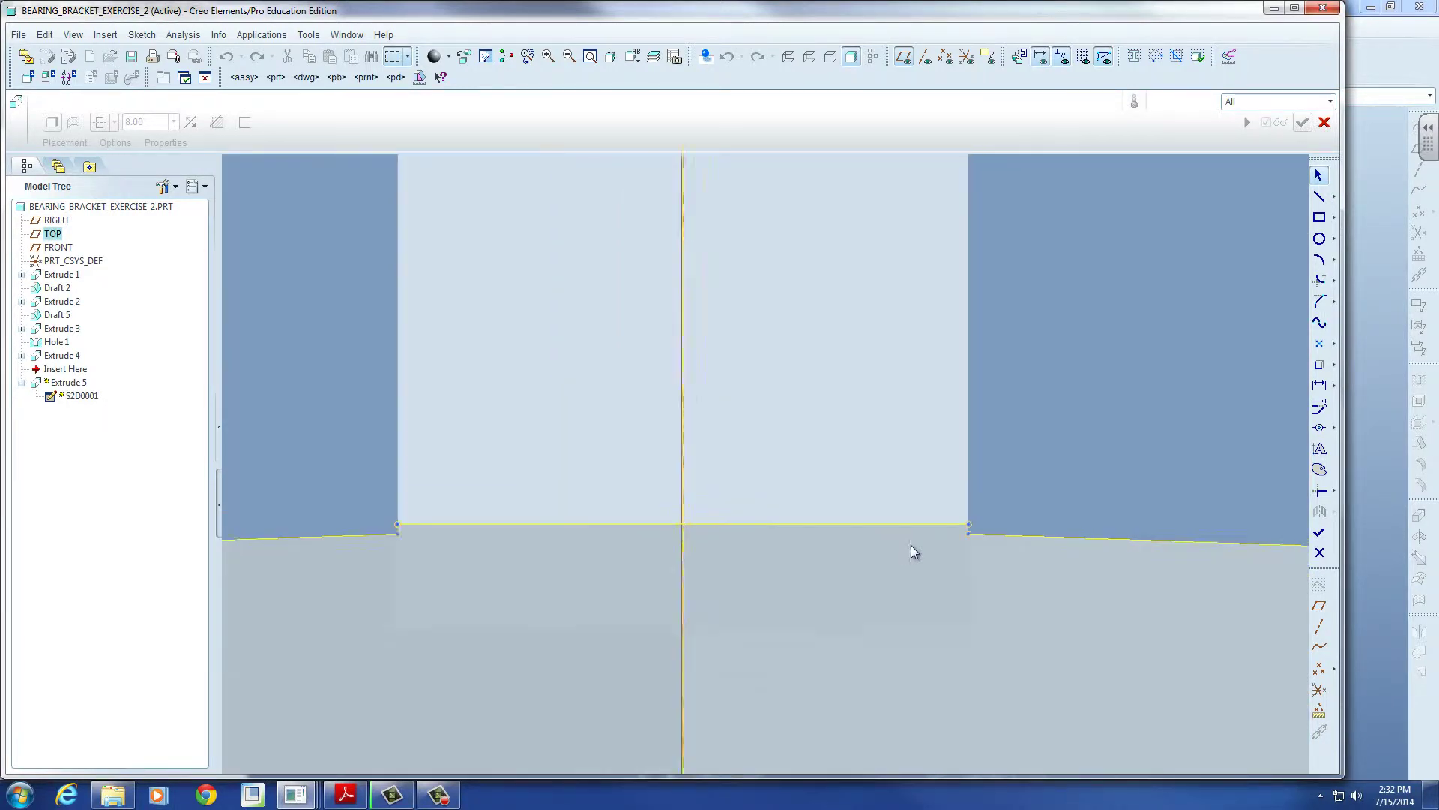
{"action": "left_click", "coordinate": [671, 535]}
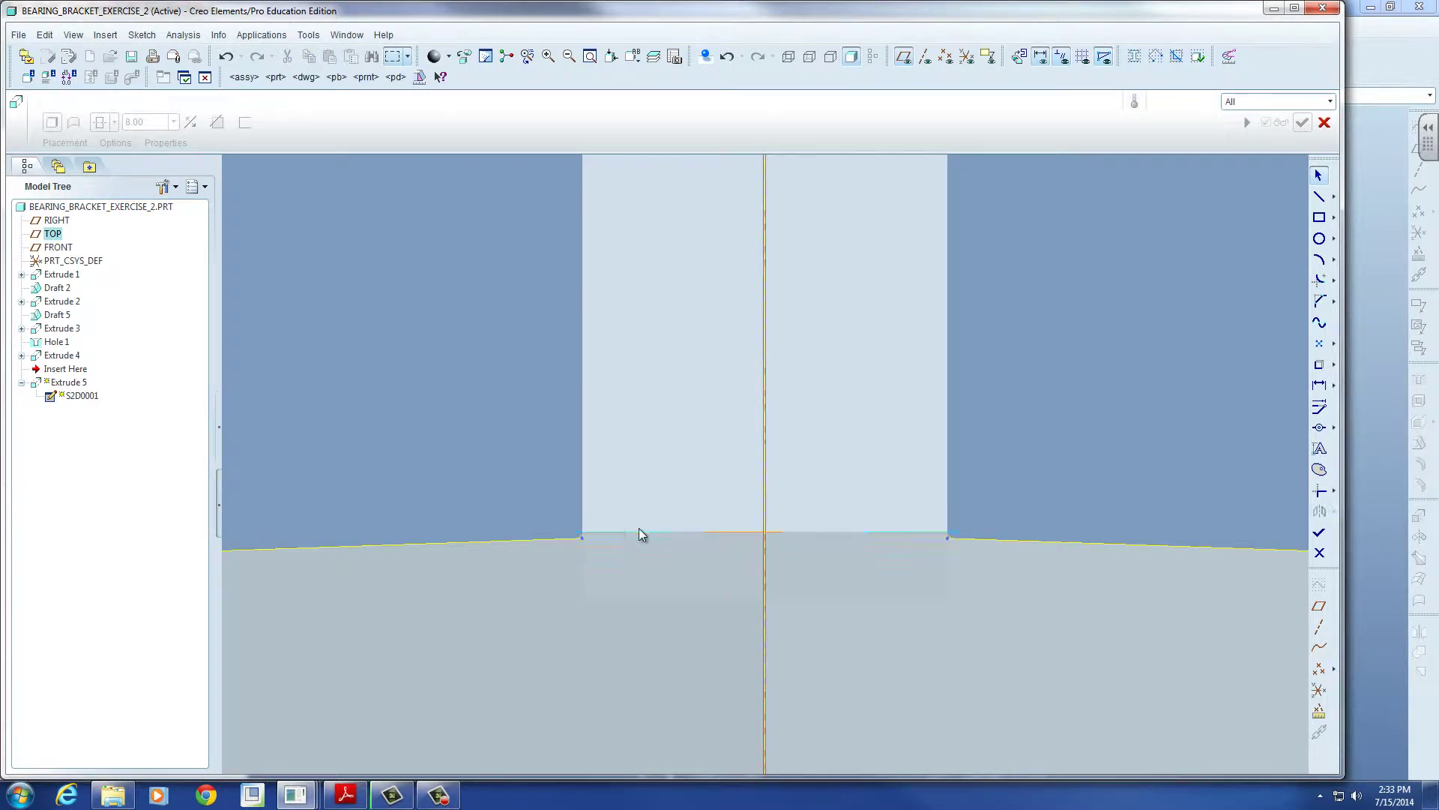
Step: Draw a line joining the inner endpoints of the two sloped edges and finish the sketch
{"action": "left_click", "coordinate": [1319, 196]}
{"action": "left_click", "coordinate": [583, 537]}
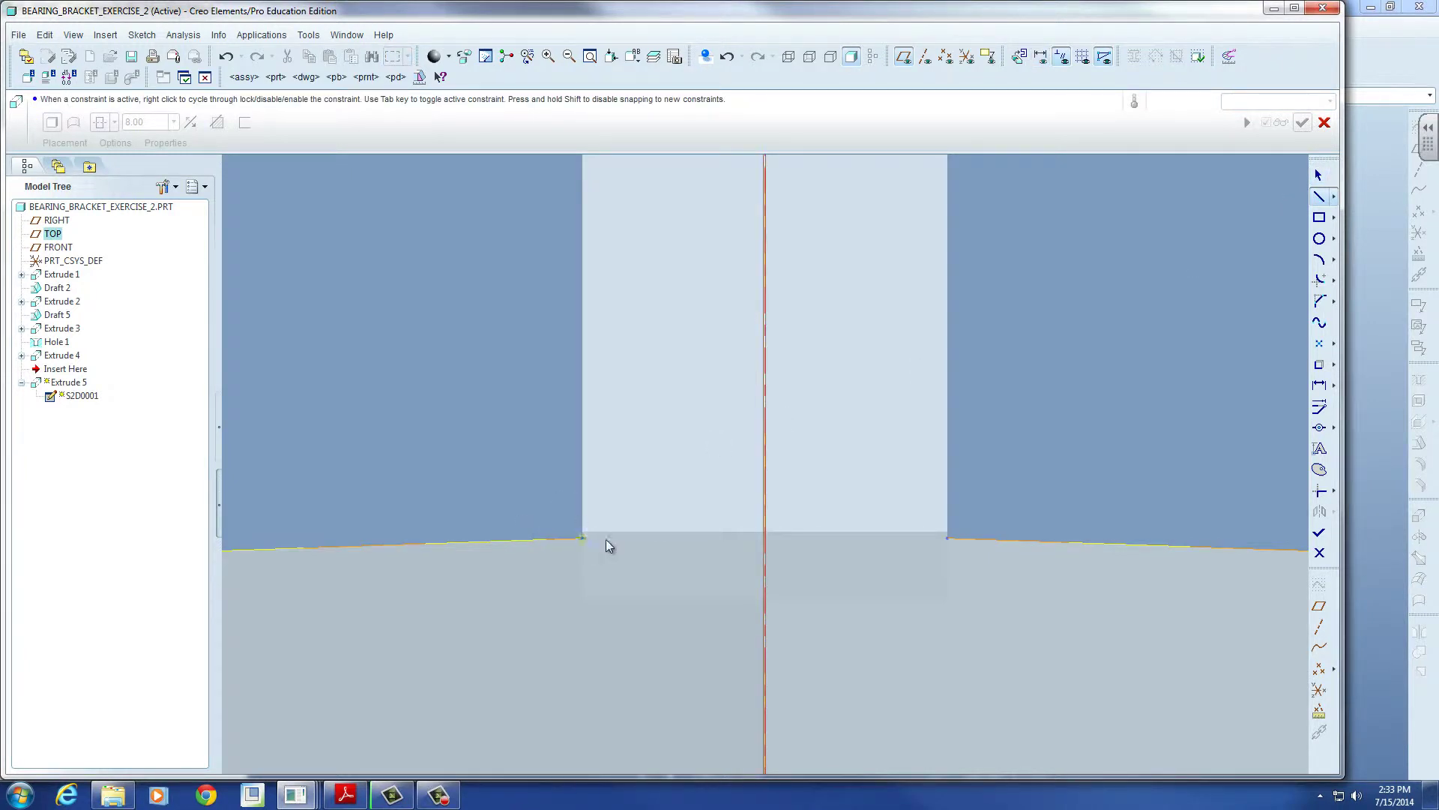
{"action": "left_click", "coordinate": [949, 538]}
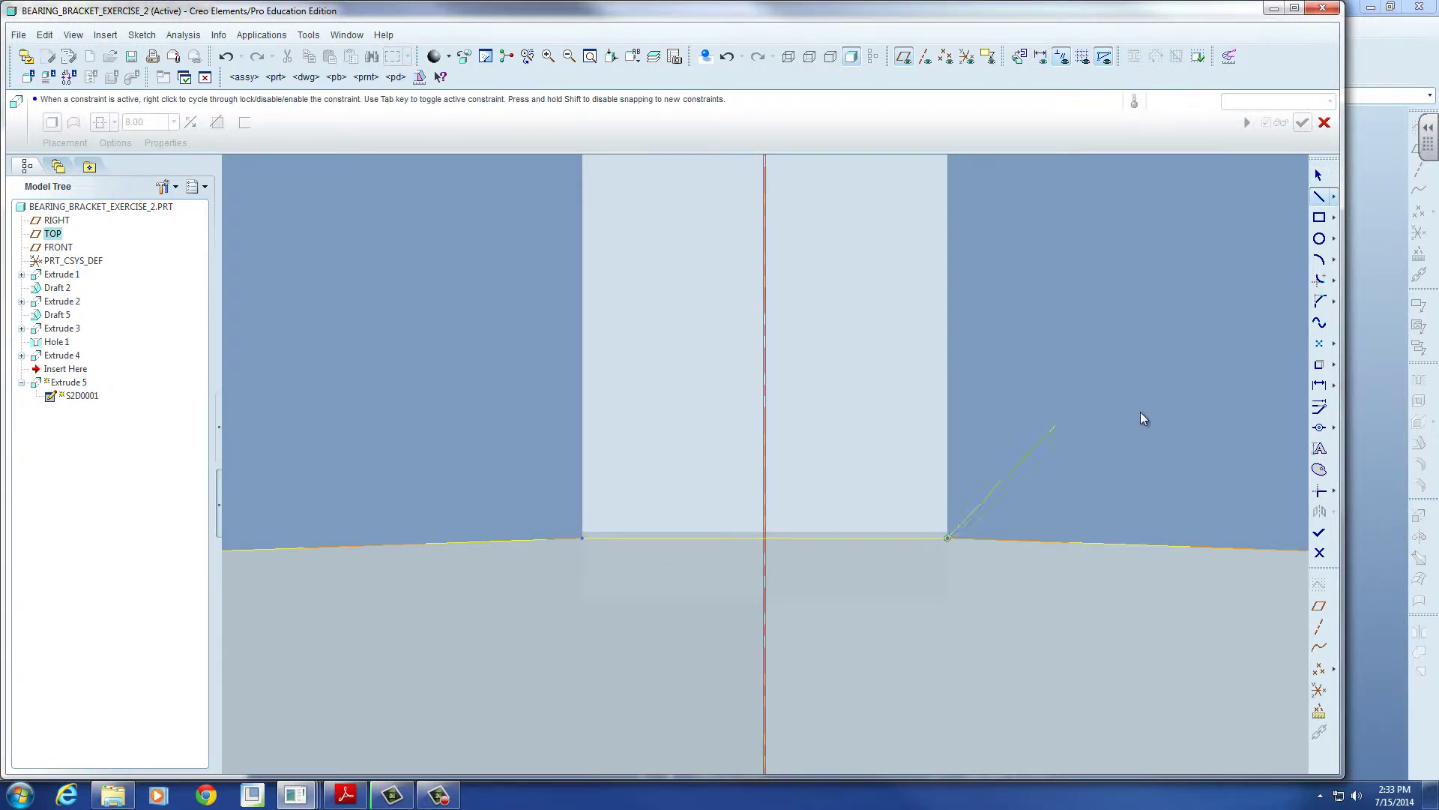
{"action": "middle_click", "coordinate": [1109, 484]}
{"action": "left_click", "coordinate": [1319, 532]}
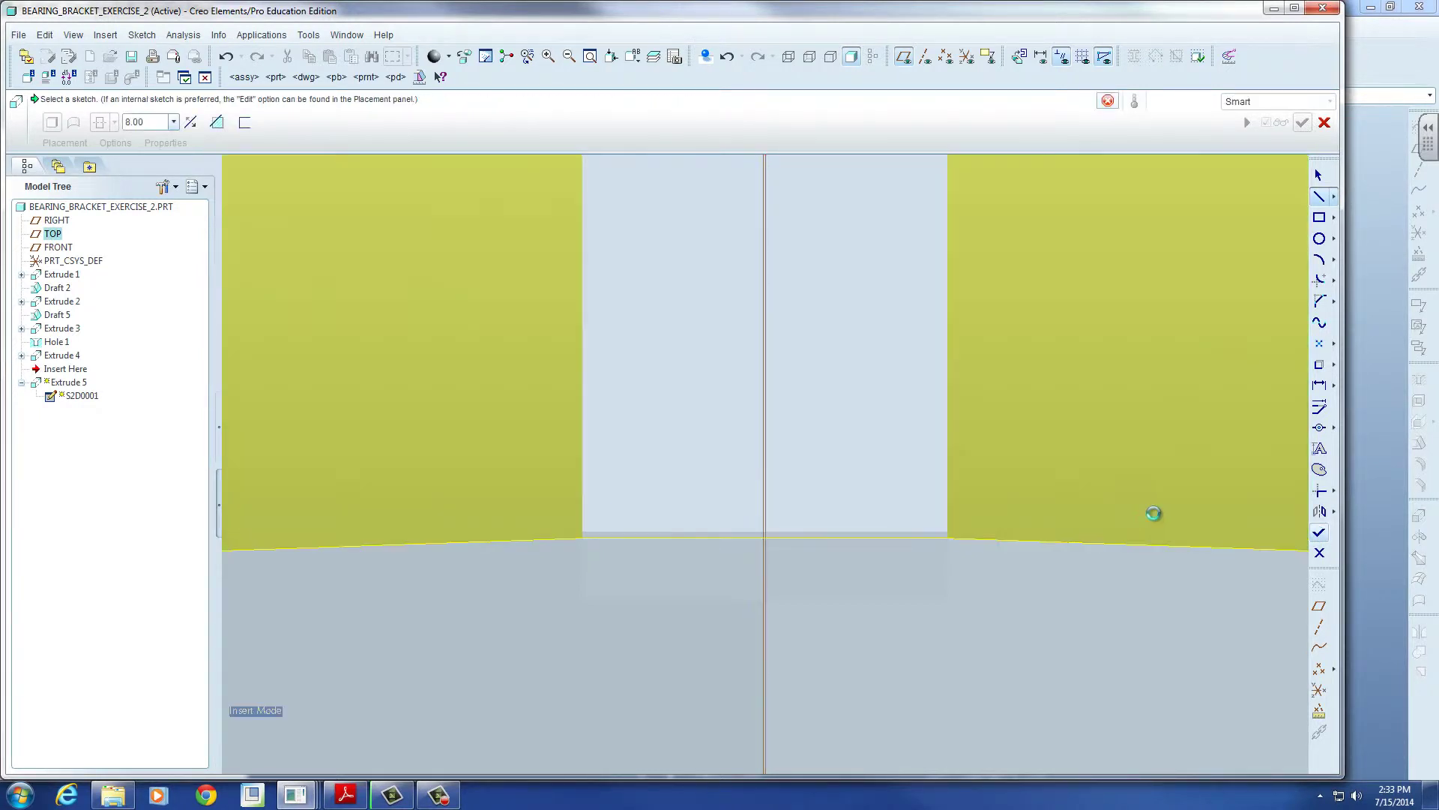
Step: Apply the redefinition of Extrude 5, choosing to create it as a failed feature
{"action": "scroll", "coordinate": [1003, 488], "scroll_direction": "down", "scroll_amount": 8}
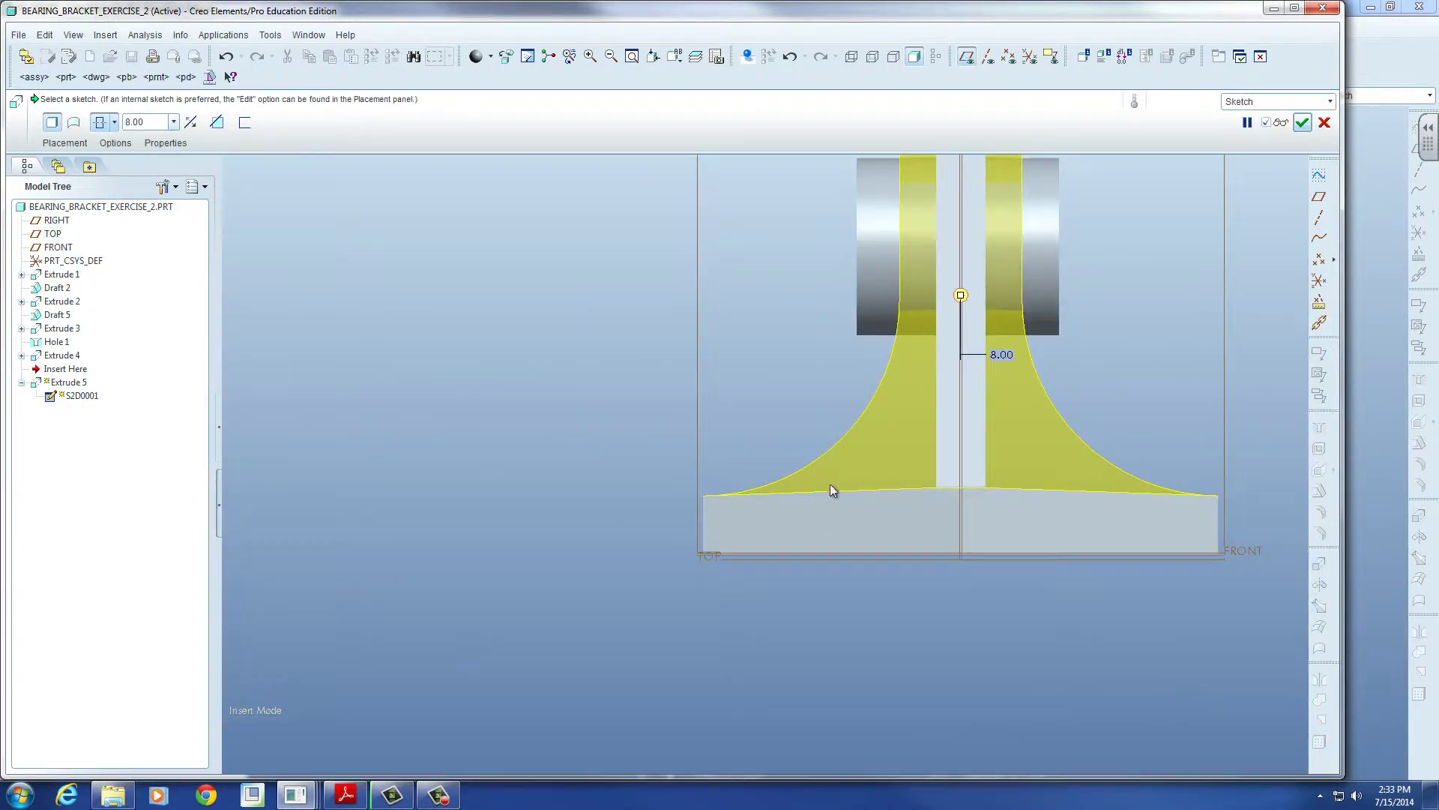
{"action": "middle_click_drag", "start_coordinate": [880, 493], "coordinate": [1003, 505]}
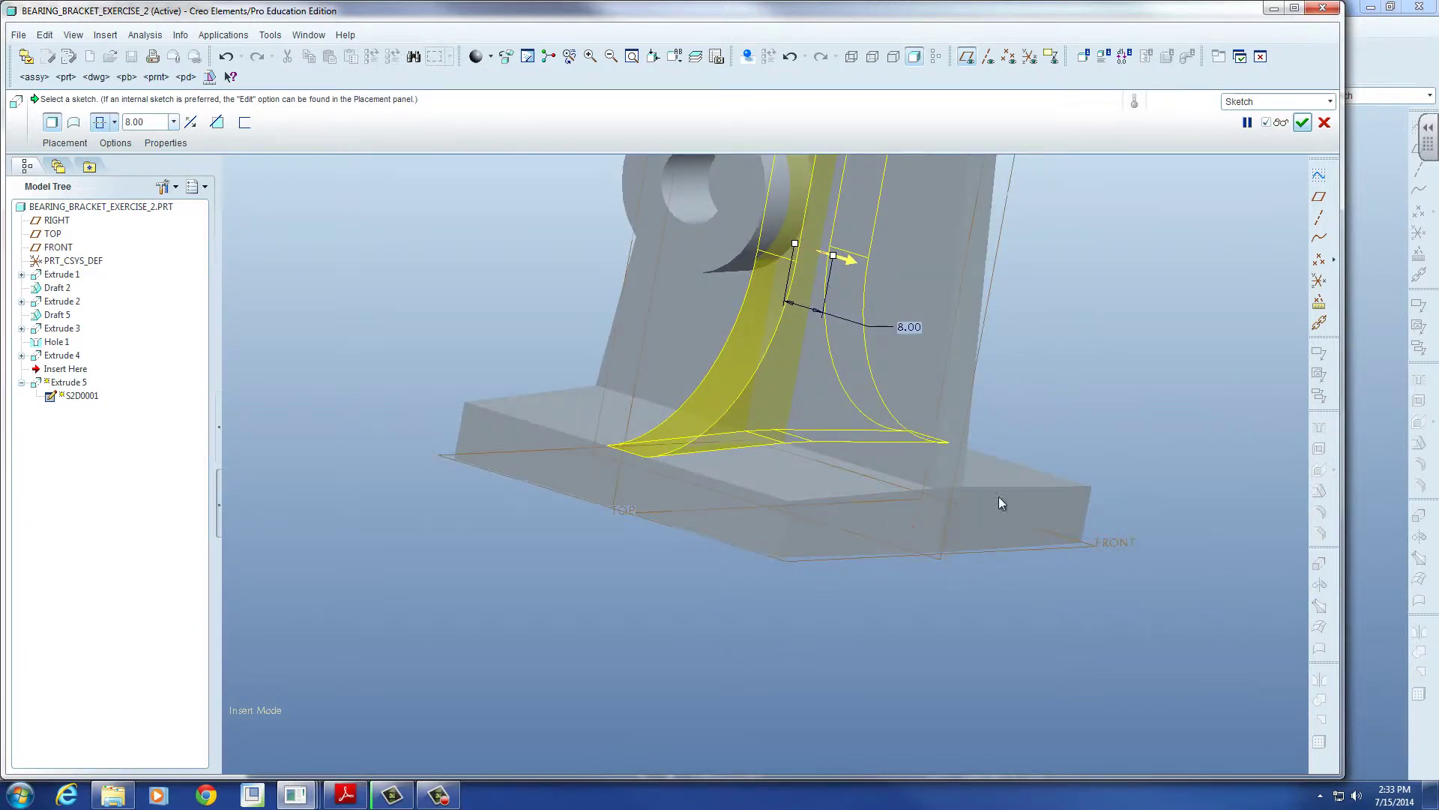
{"action": "left_click", "coordinate": [1302, 124]}
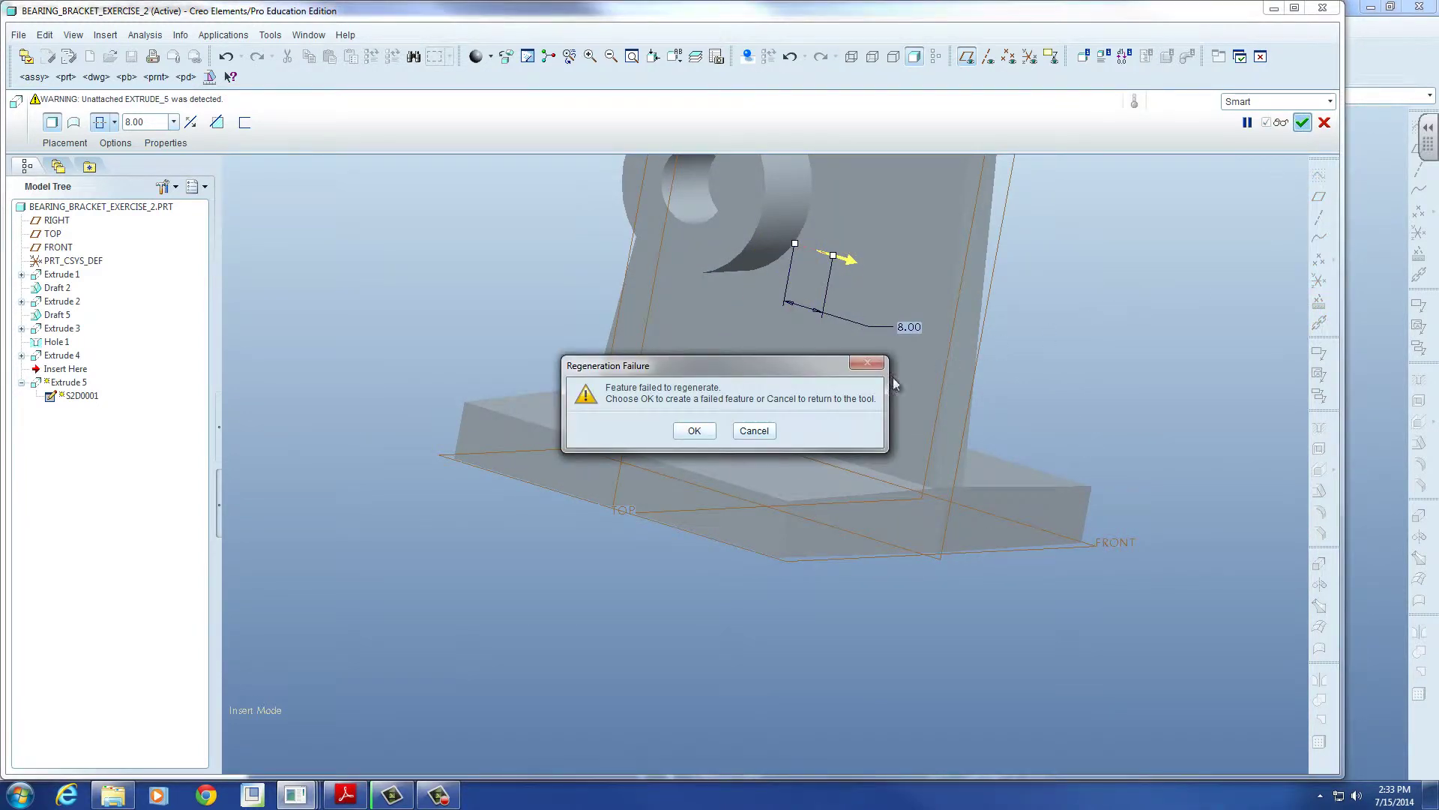
{"action": "left_click", "coordinate": [695, 432]}
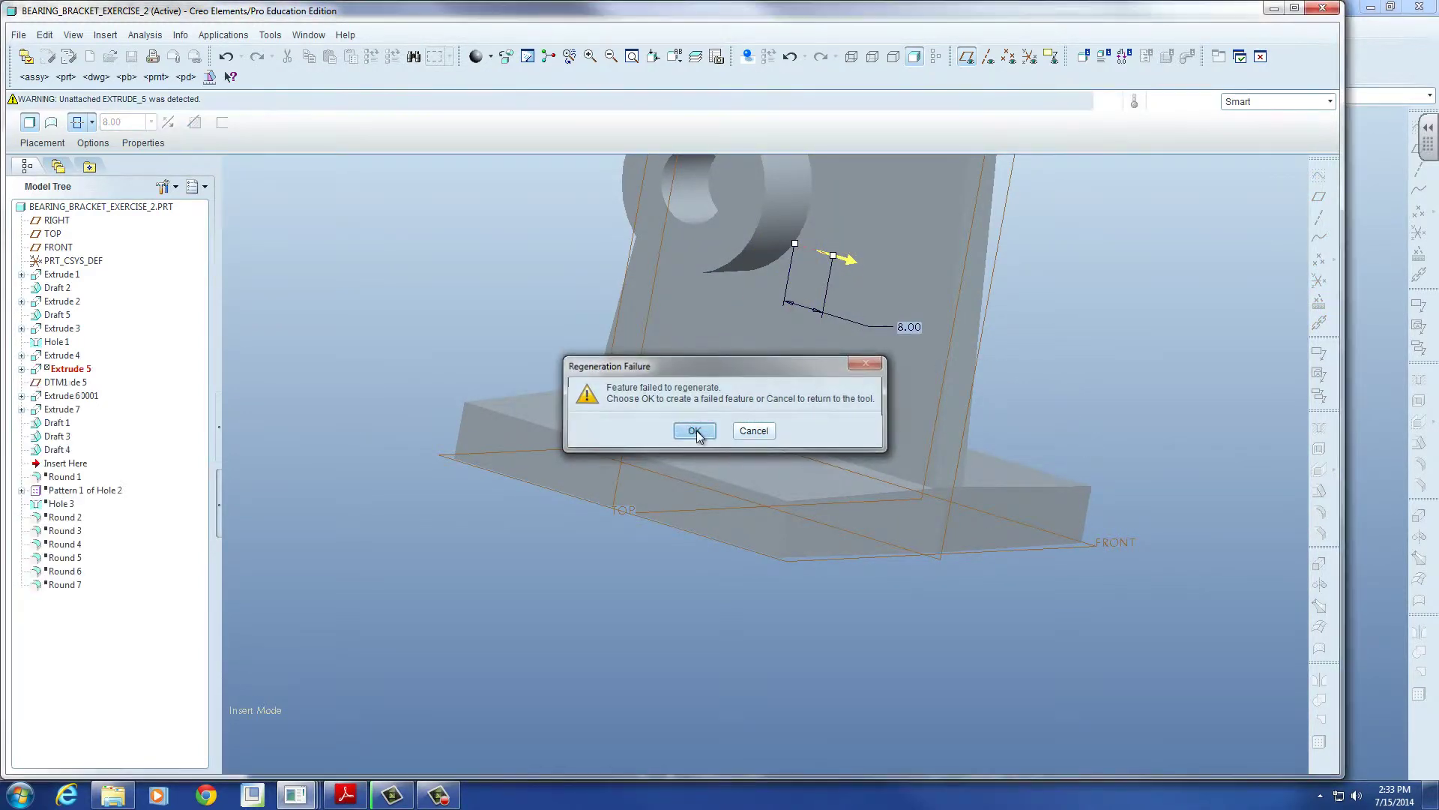
Step: Reopen the definition of Extrude 5, inspect the rib preview, and apply it again as a failed feature
{"action": "left_click", "coordinate": [974, 211]}
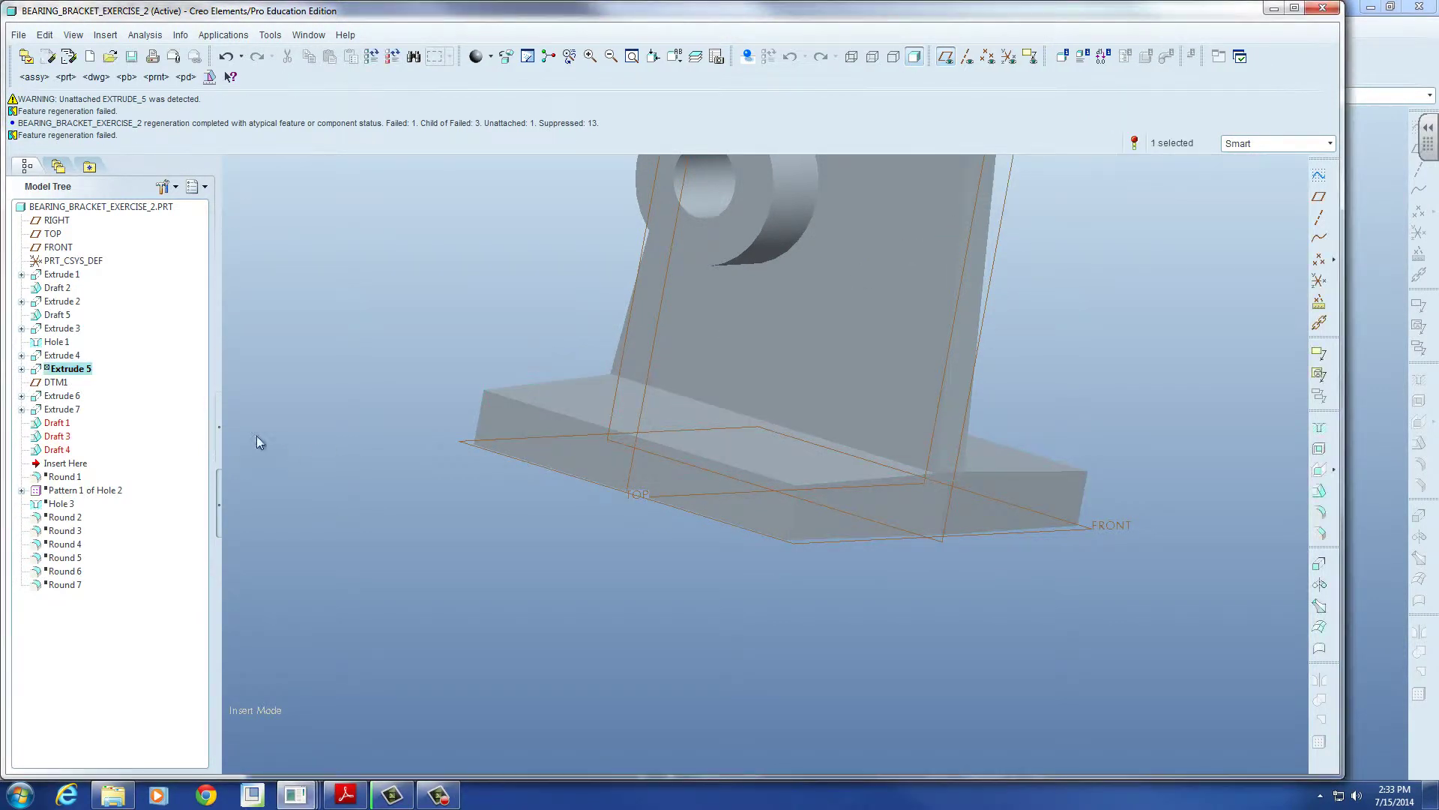
{"action": "left_click", "coordinate": [21, 369]}
{"action": "right_click", "coordinate": [70, 374]}
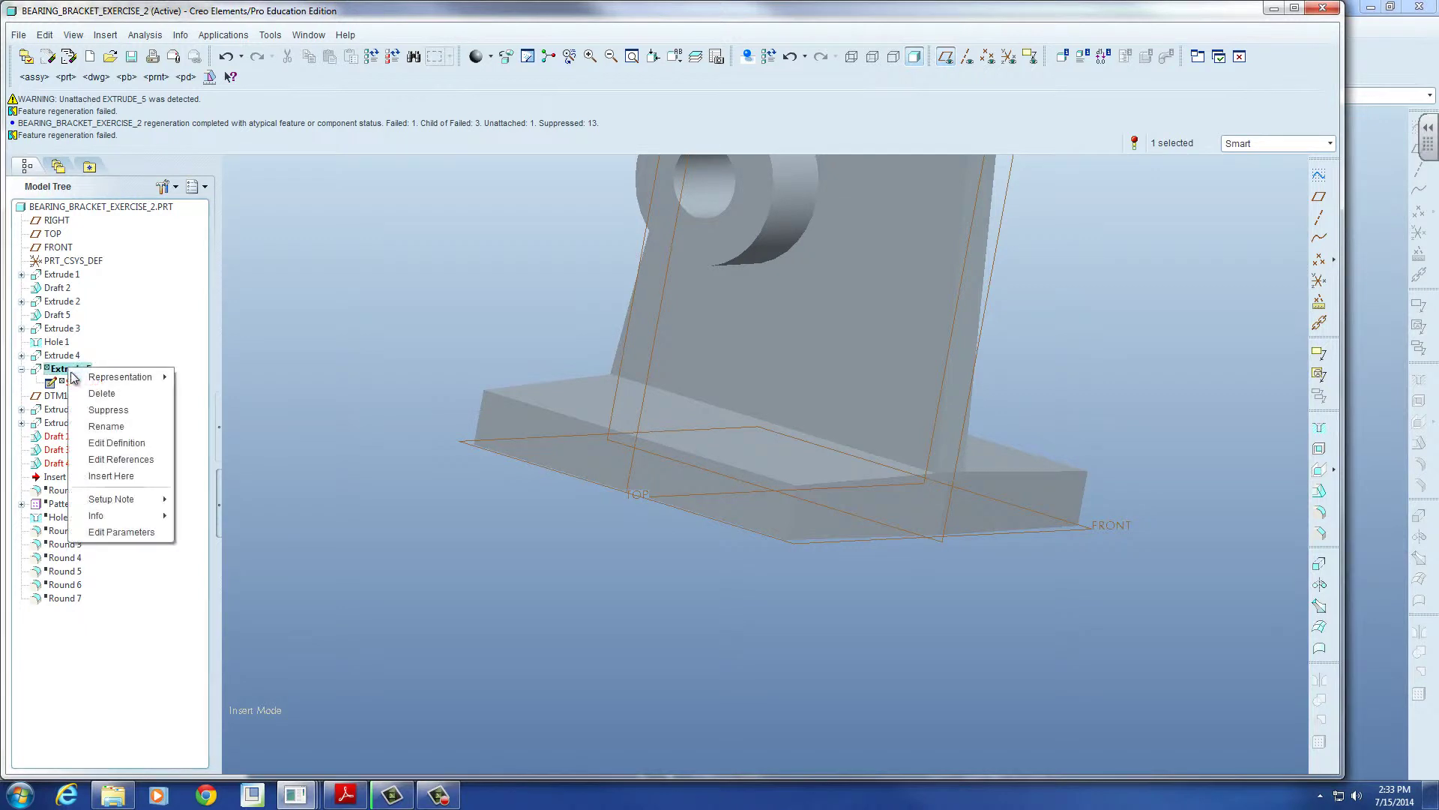
{"action": "left_click", "coordinate": [113, 442]}
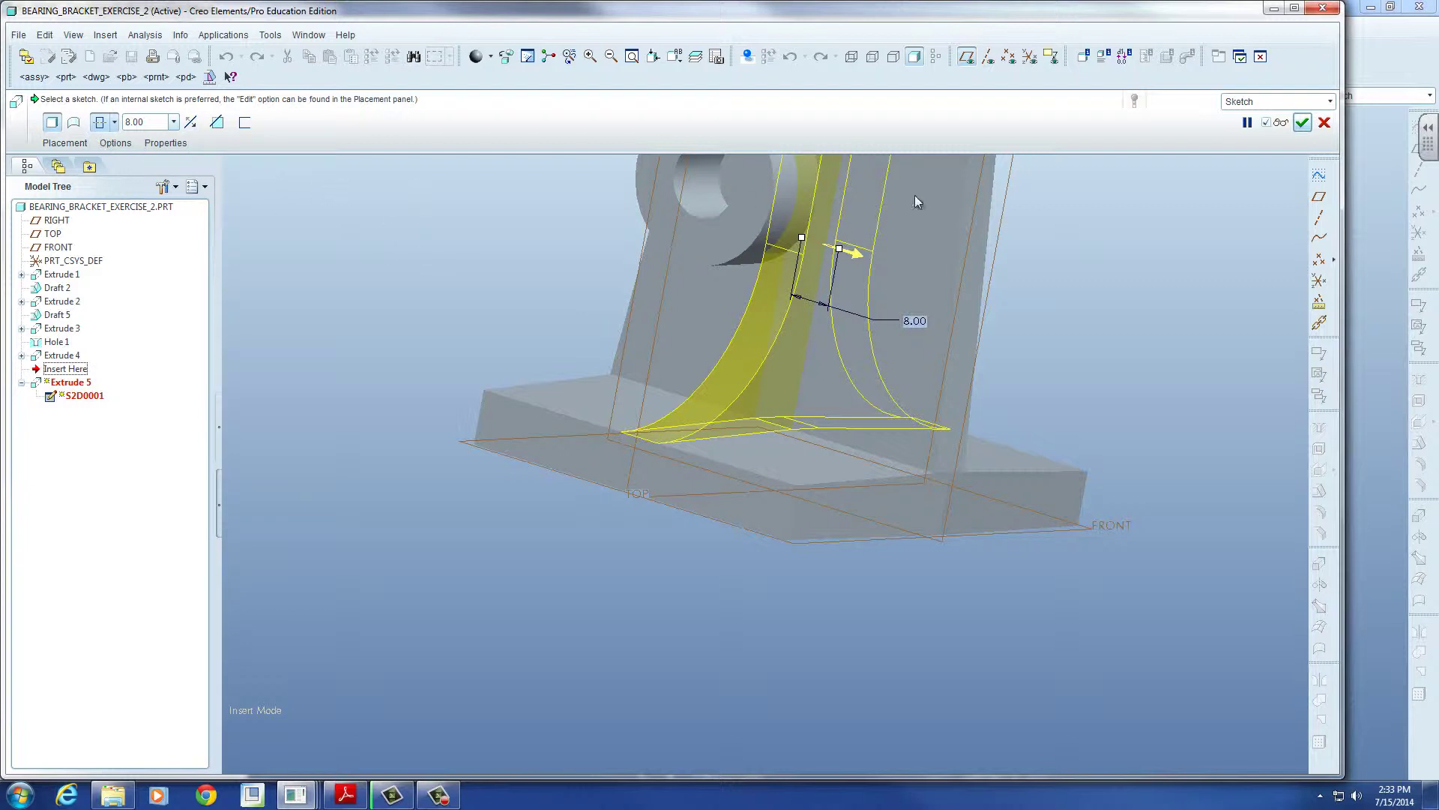
{"action": "scroll", "coordinate": [899, 397], "scroll_direction": "down", "scroll_amount": 5}
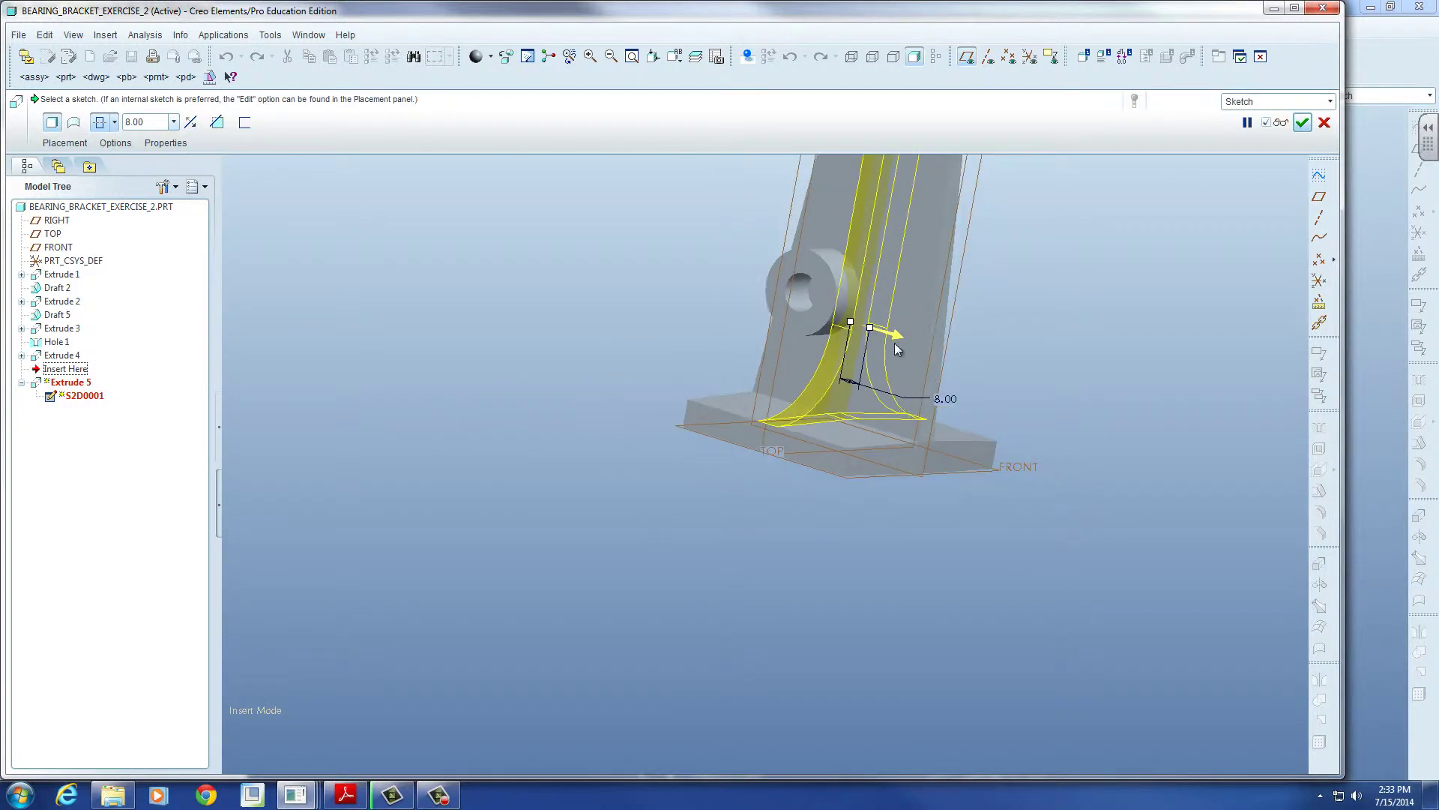
{"action": "scroll", "coordinate": [884, 292], "scroll_direction": "up", "scroll_amount": 3}
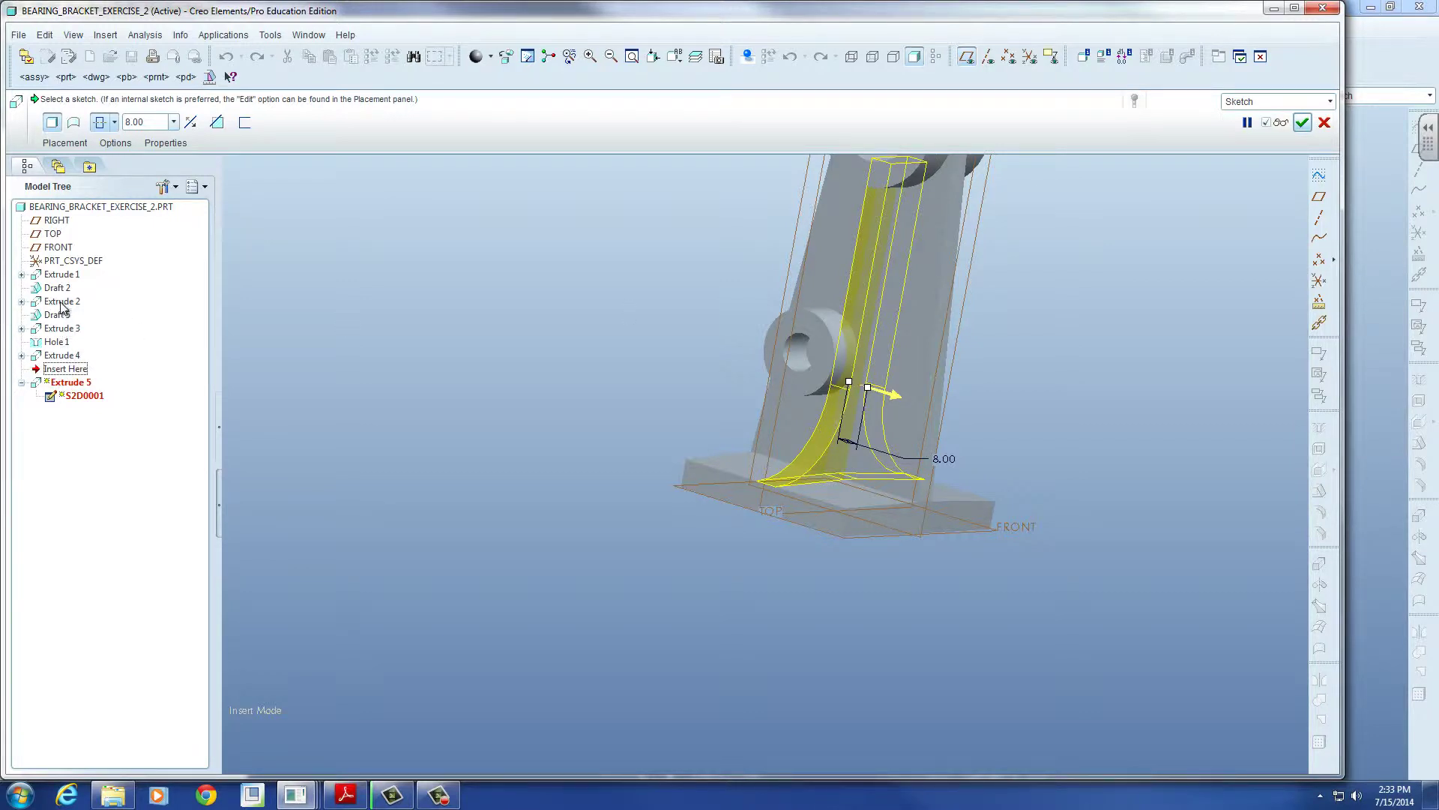
{"action": "left_click", "coordinate": [63, 357]}
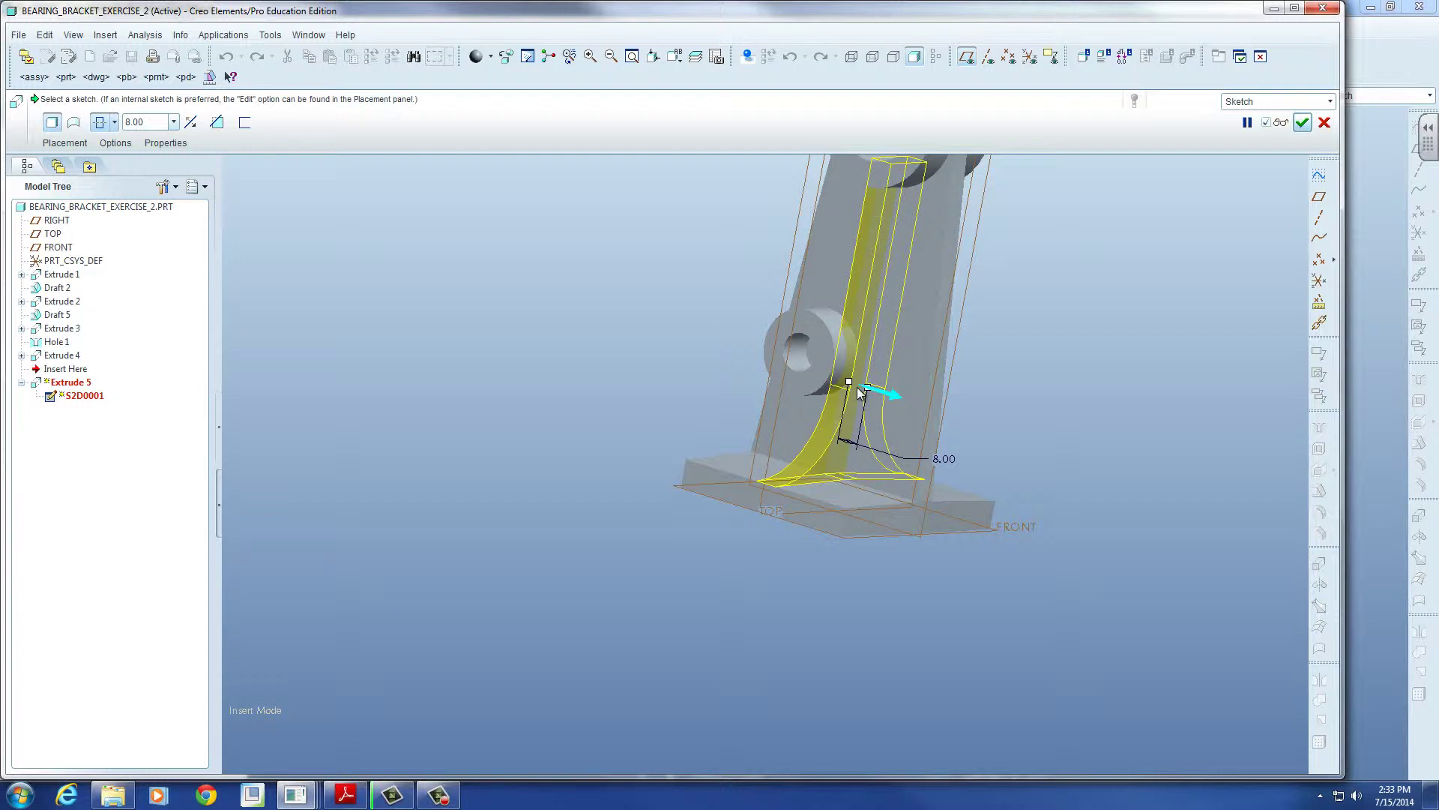
{"action": "scroll", "coordinate": [857, 387], "scroll_direction": "down", "scroll_amount": 3}
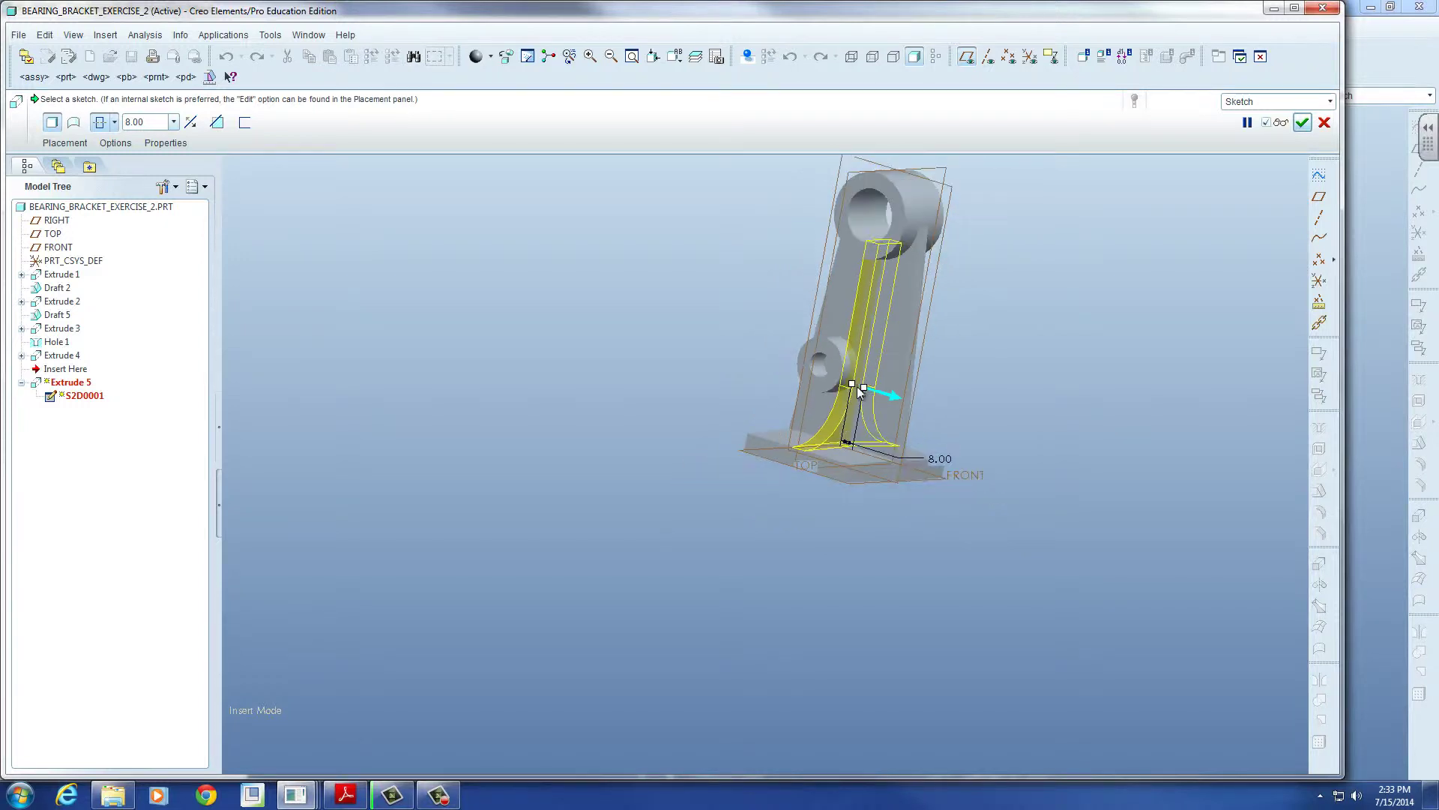
{"action": "scroll", "coordinate": [910, 236], "scroll_direction": "up", "scroll_amount": 2}
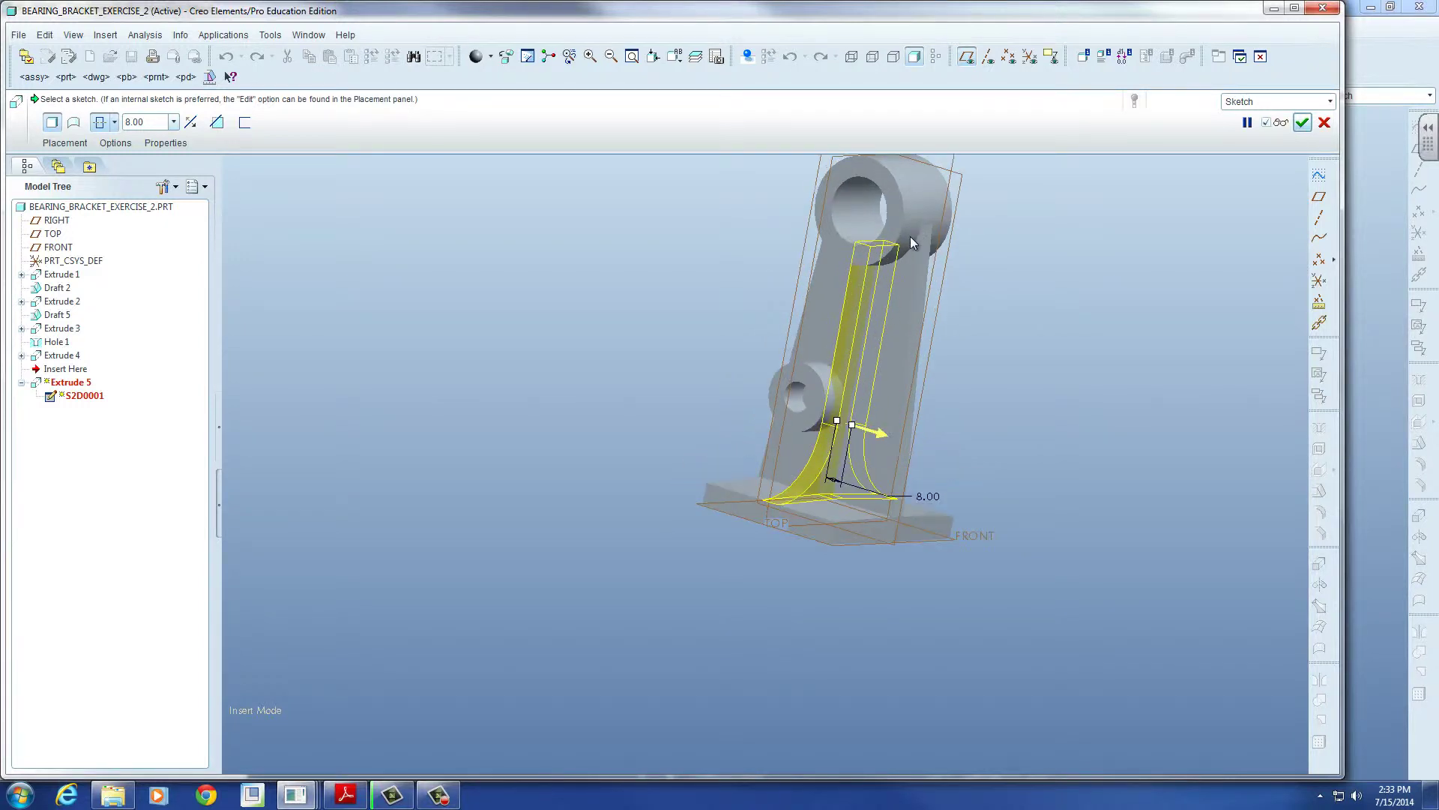
{"action": "left_click", "coordinate": [1303, 122]}
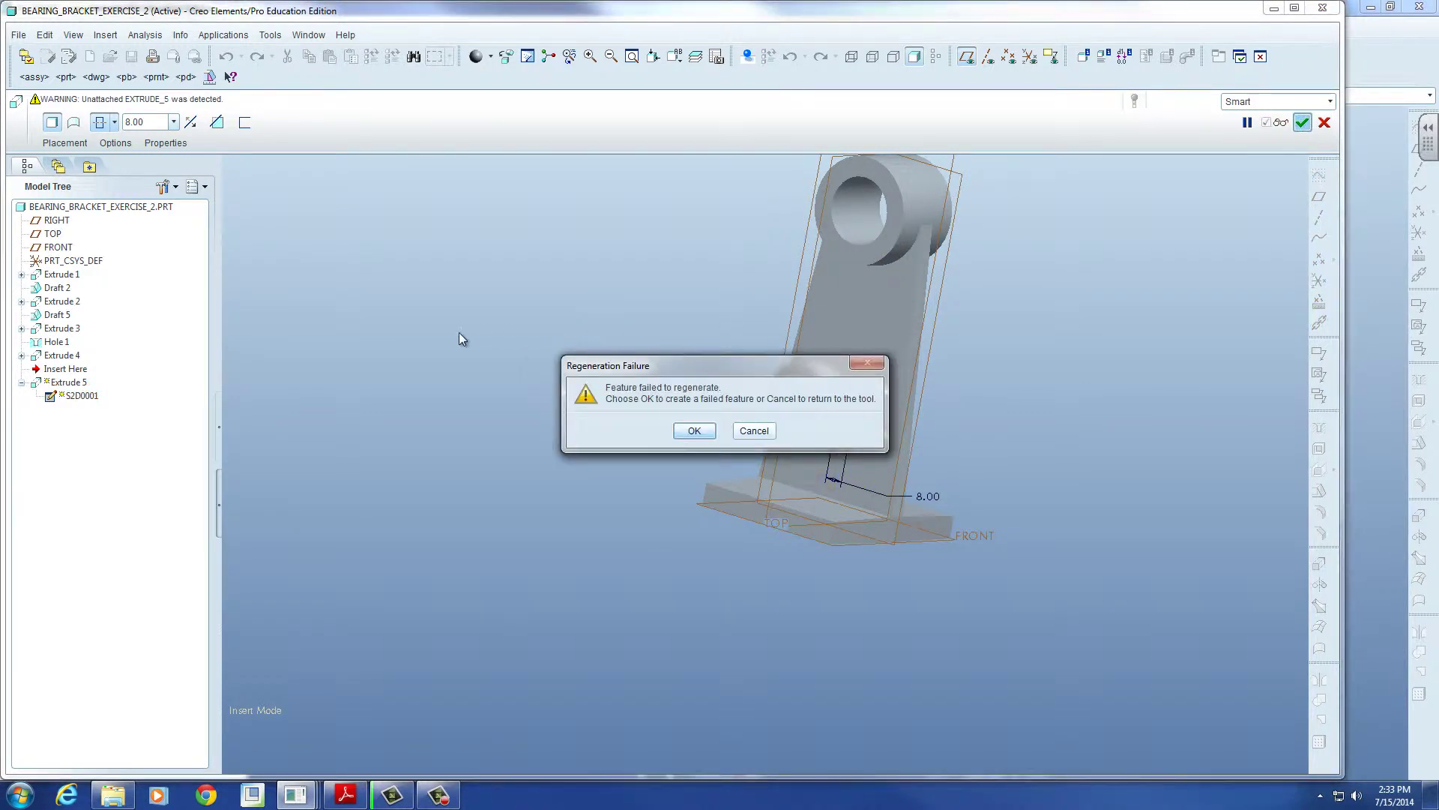
{"action": "left_click", "coordinate": [694, 430]}
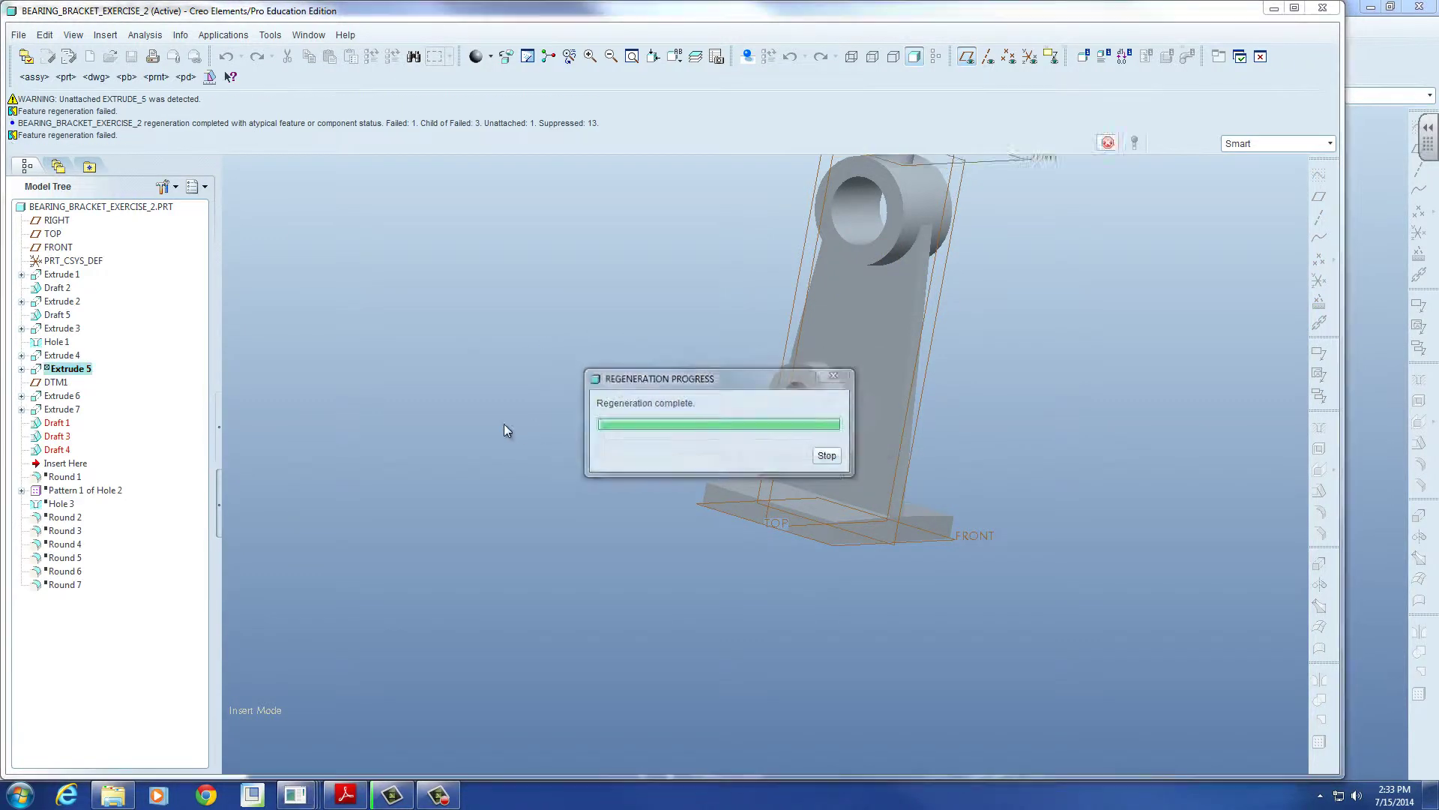
Step: Open sketch S2D0001 of Extrude 5 for editing
{"action": "left_click", "coordinate": [22, 369]}
{"action": "left_click", "coordinate": [97, 383]}
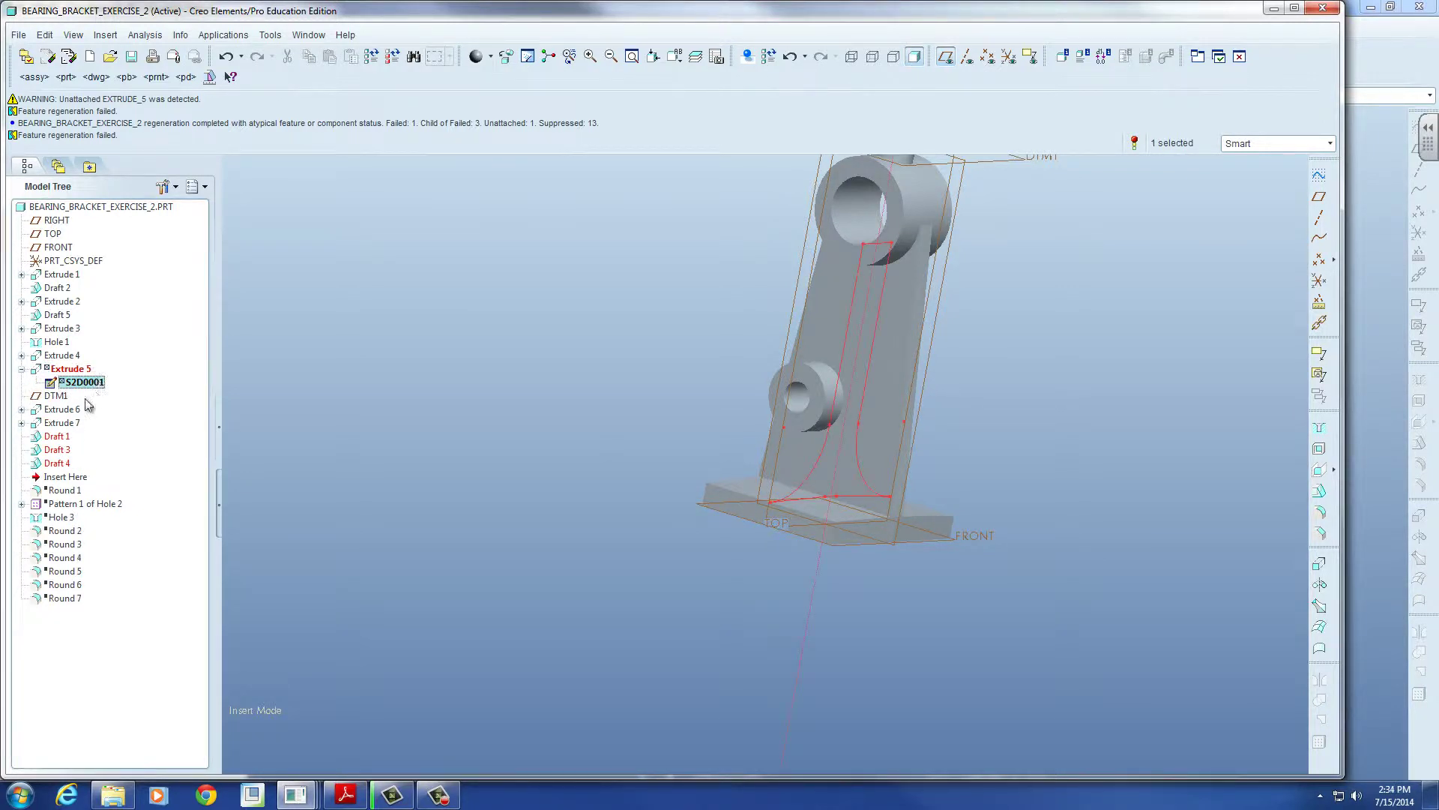
{"action": "right_click", "coordinate": [84, 385]}
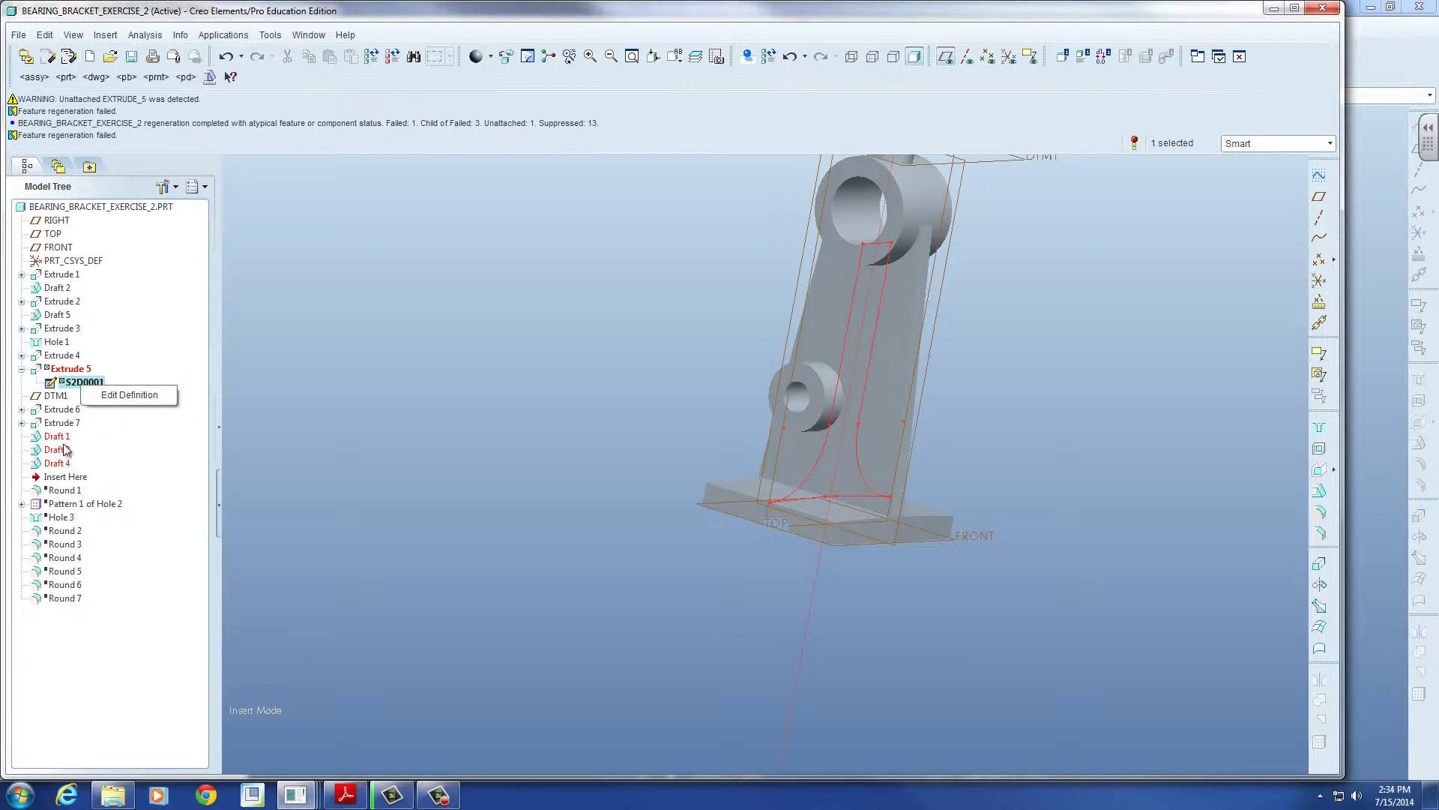
{"action": "left_click", "coordinate": [129, 394]}
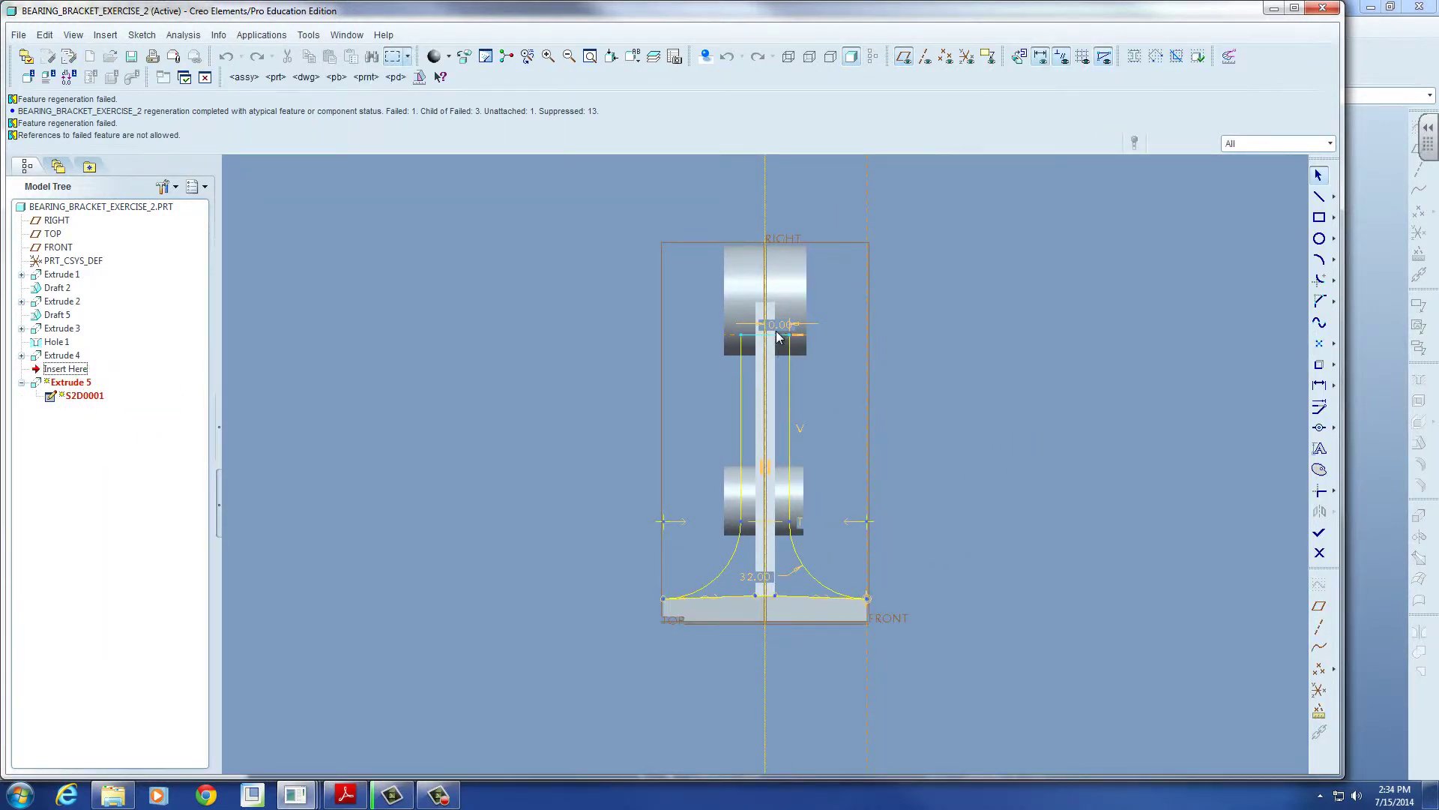
Step: Delete the horizontal sketch reference running along the rib profile's top edge across the upper boss
{"action": "scroll", "coordinate": [778, 338], "scroll_direction": "down", "scroll_amount": 3}
{"action": "scroll", "coordinate": [765, 341], "scroll_direction": "down", "scroll_amount": 8}
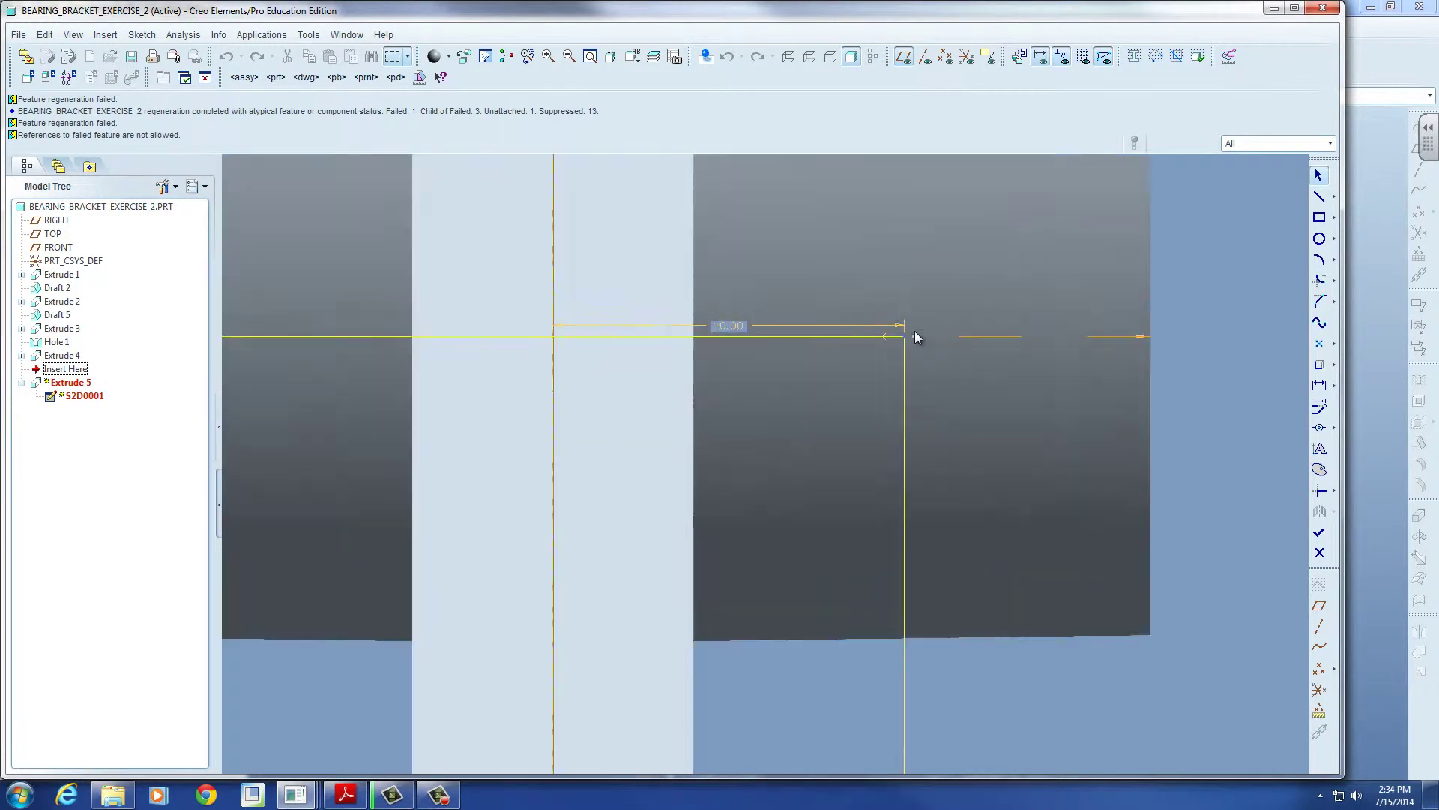
{"action": "scroll", "coordinate": [832, 373], "scroll_direction": "up", "scroll_amount": 5}
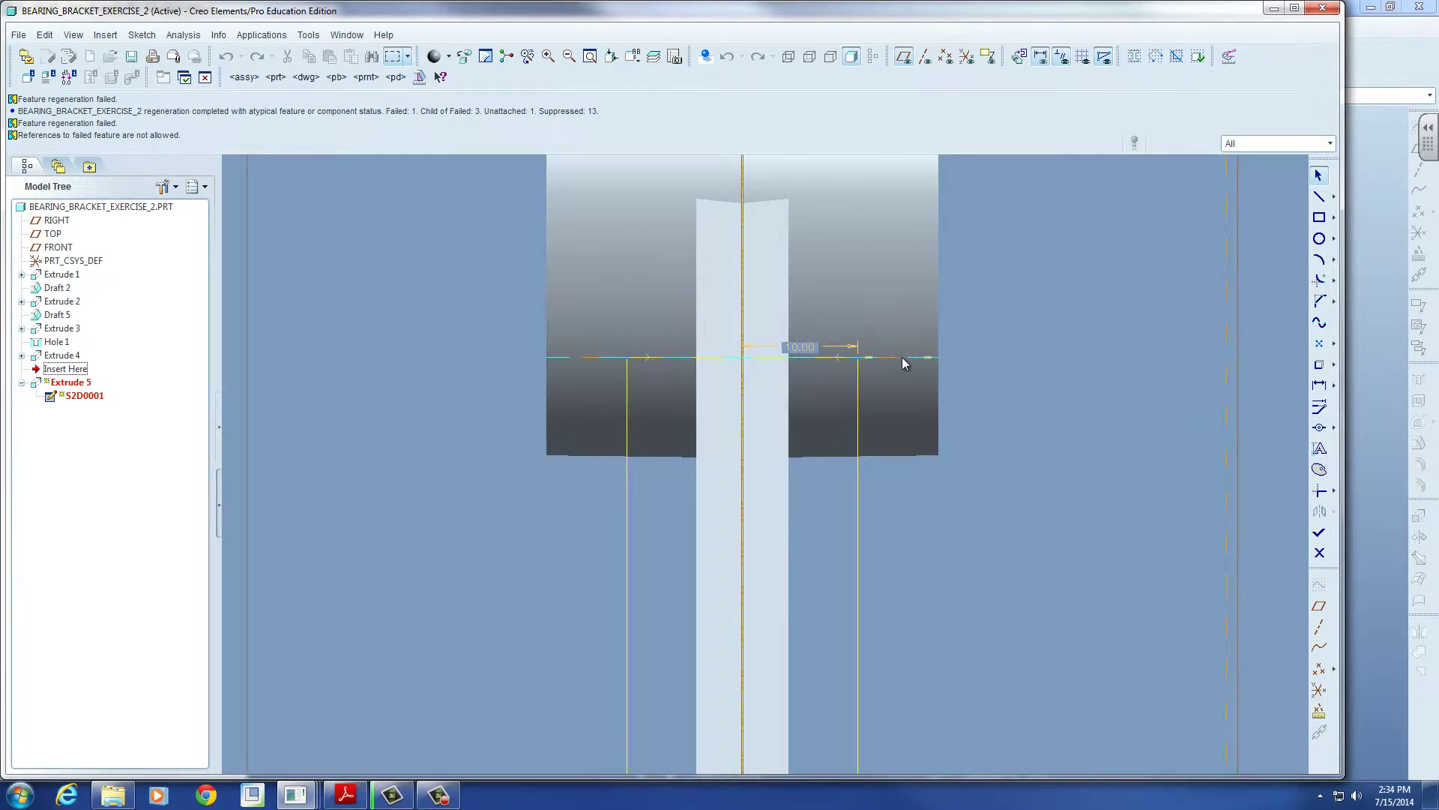
{"action": "left_click", "coordinate": [901, 357]}
{"action": "key", "text": "Delete"}
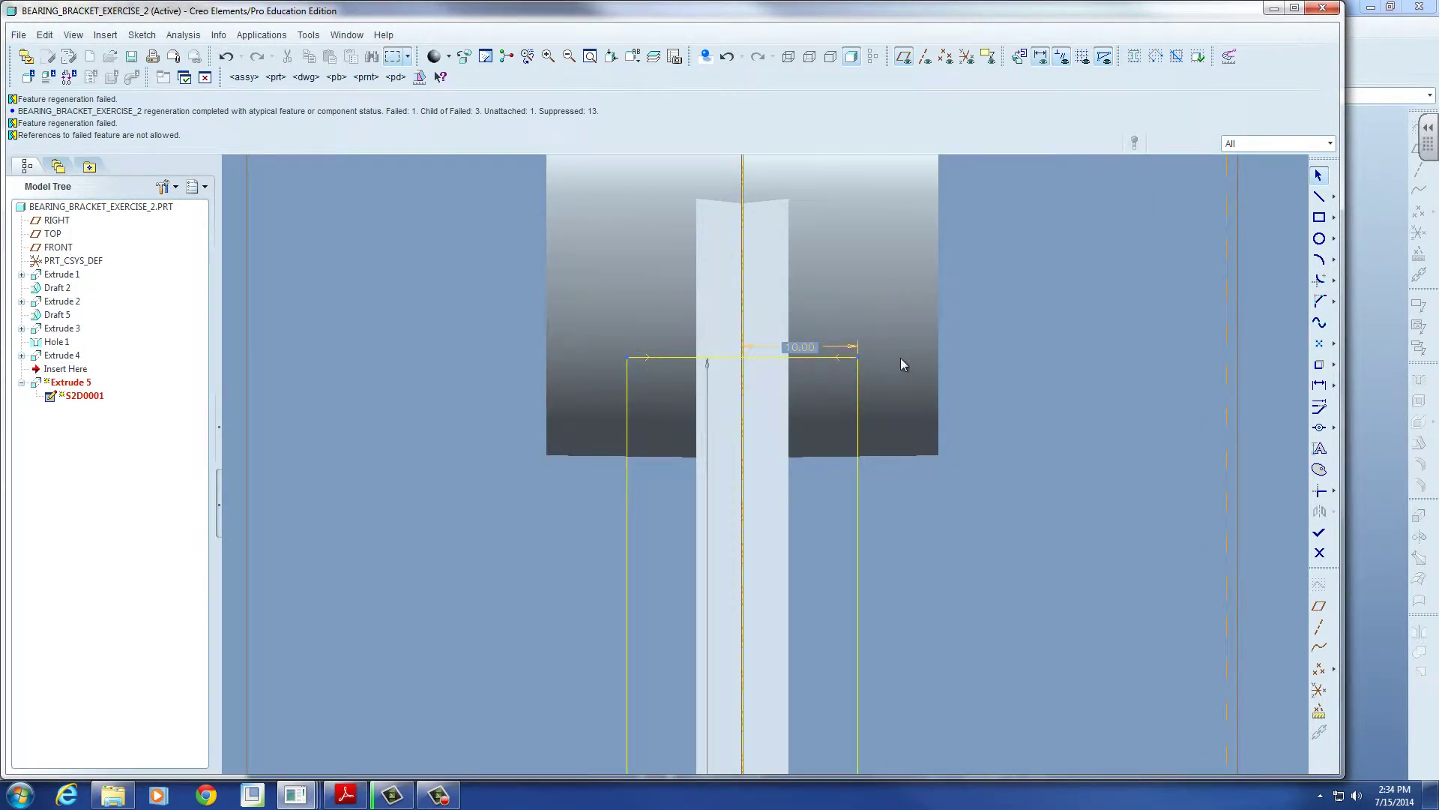
{"action": "scroll", "coordinate": [844, 354], "scroll_direction": "up", "scroll_amount": 4}
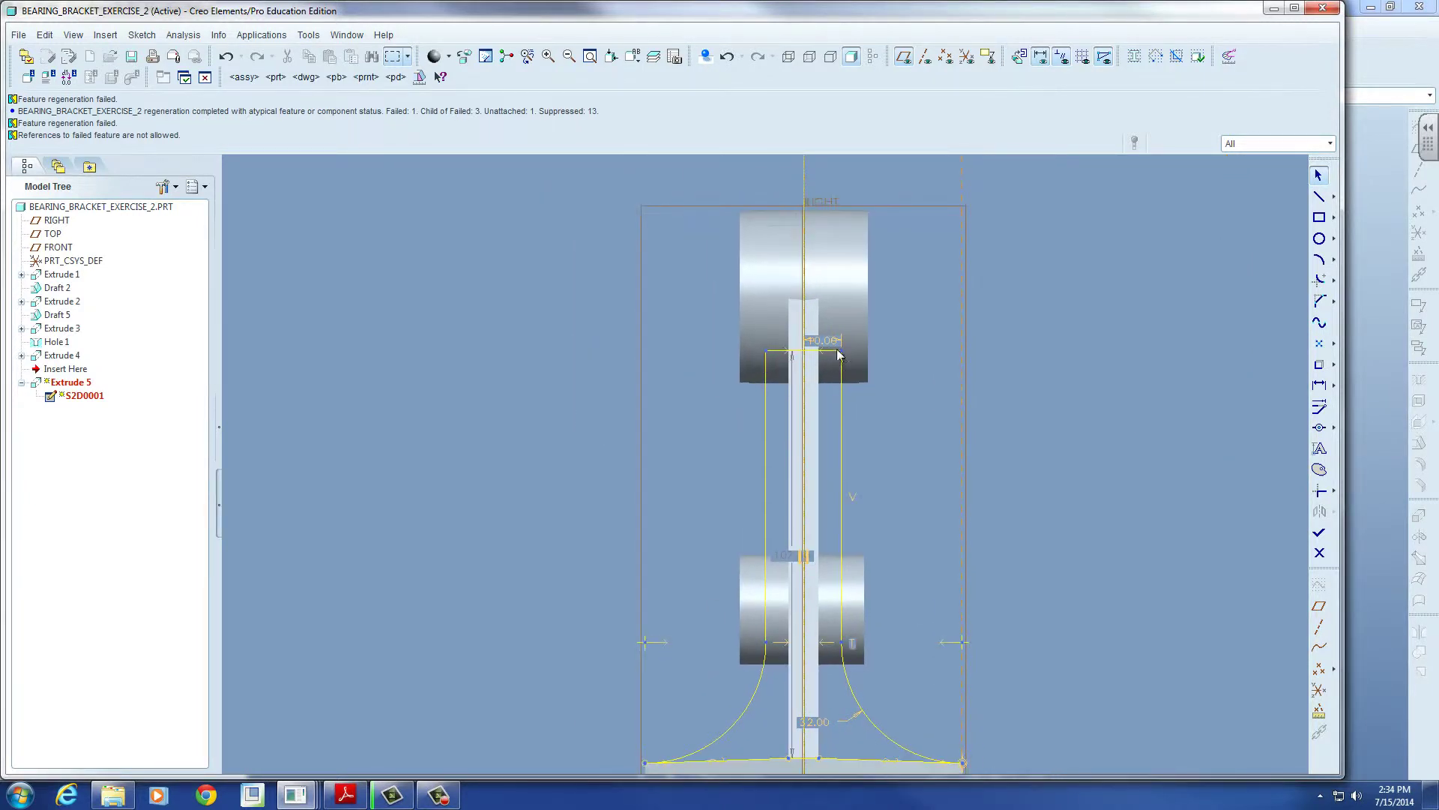
Step: Show the model in wireframe and undo the deletion of the horizontal reference at the upper boss
{"action": "scroll", "coordinate": [830, 343], "scroll_direction": "down", "scroll_amount": 2}
{"action": "left_click", "coordinate": [788, 56]}
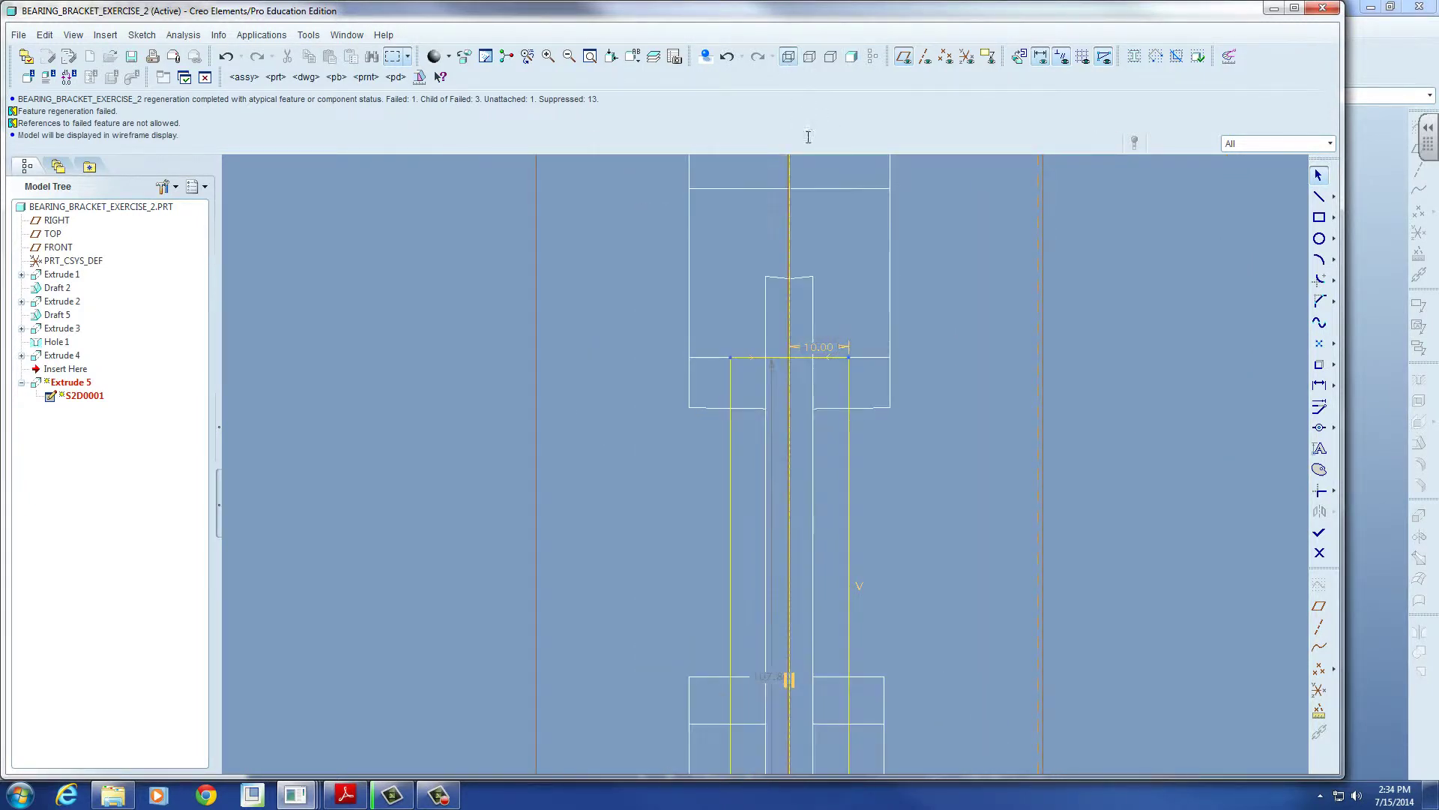
{"action": "scroll", "coordinate": [800, 352], "scroll_direction": "down", "scroll_amount": 2}
{"action": "scroll", "coordinate": [849, 373], "scroll_direction": "up", "scroll_amount": 1}
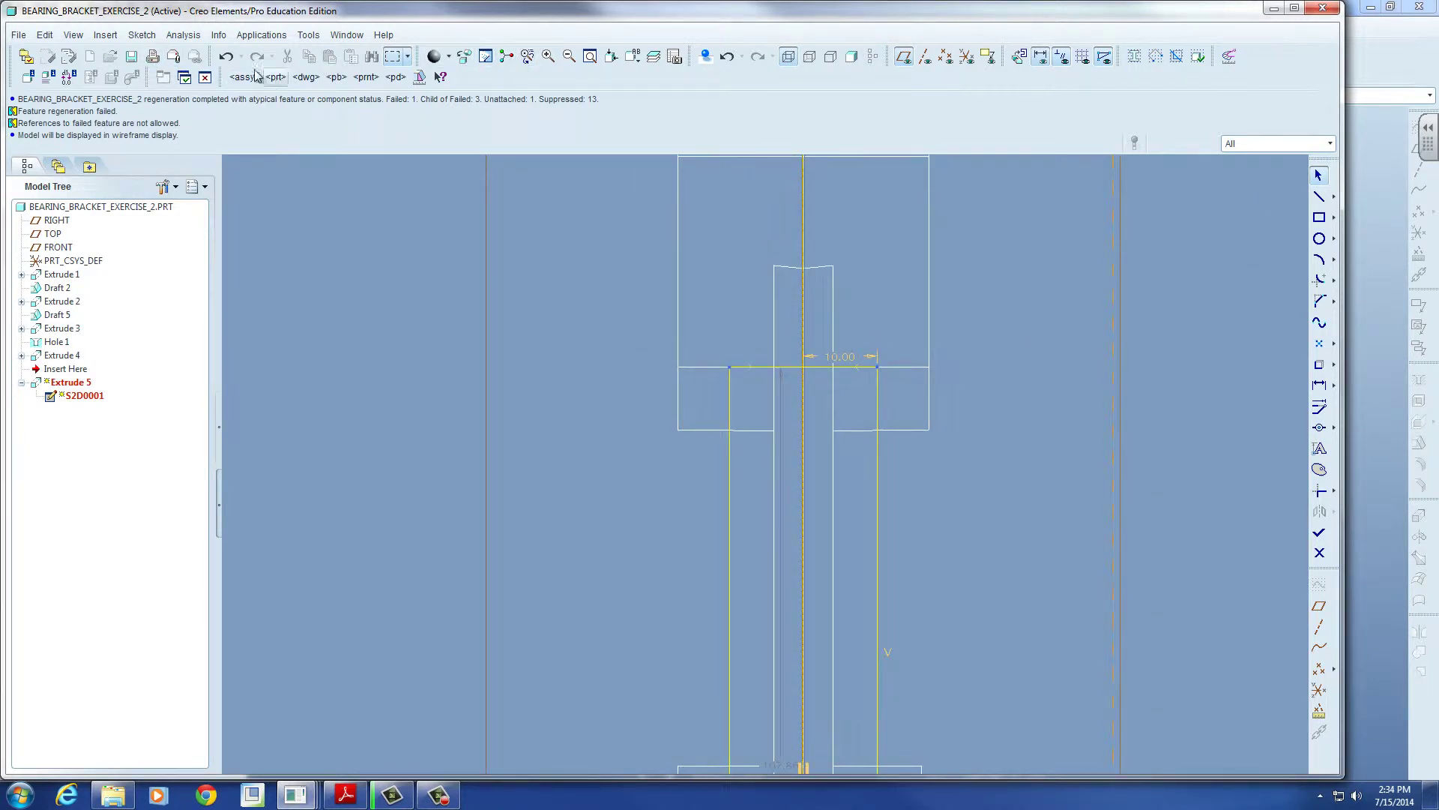
{"action": "left_click", "coordinate": [226, 57]}
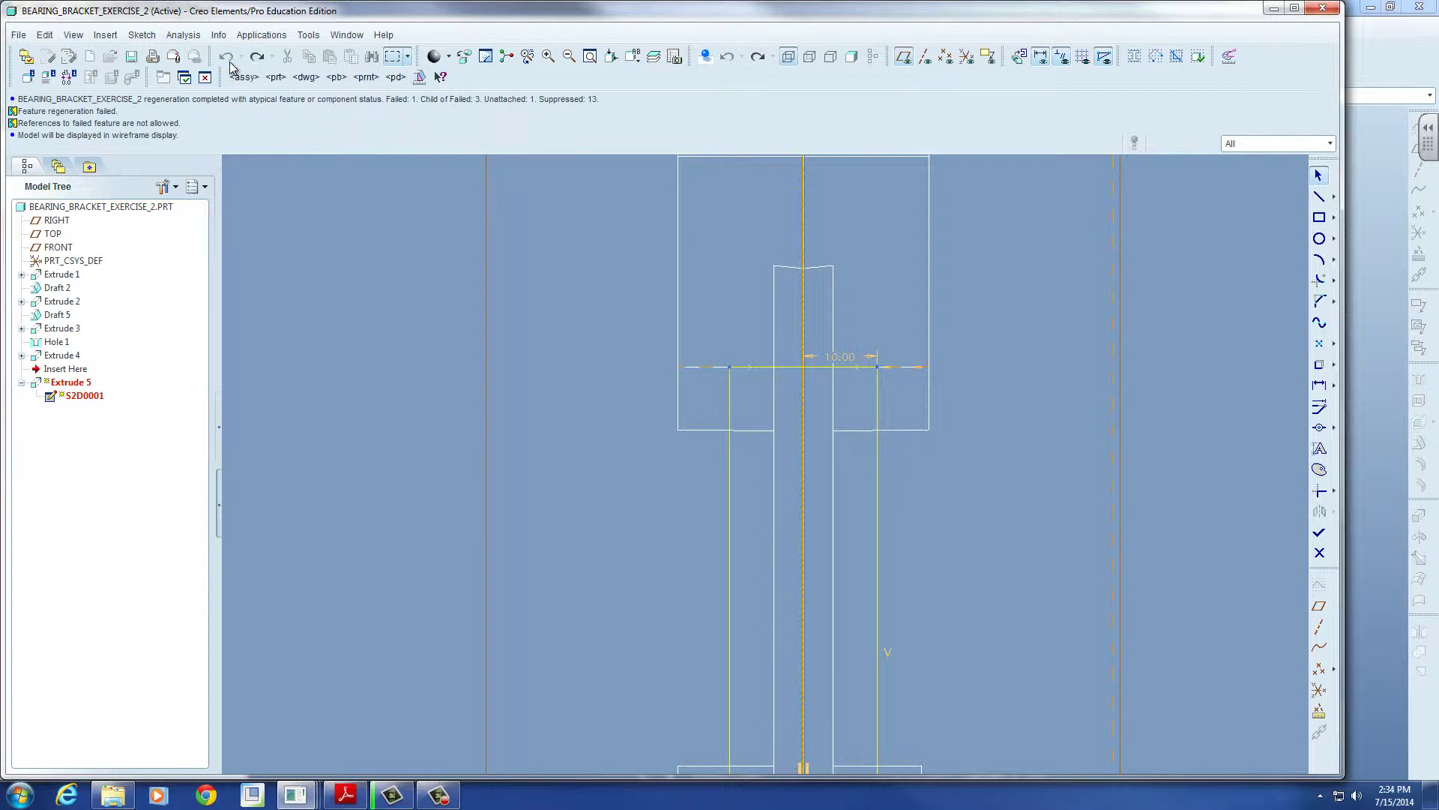
Step: Try to make the 32 mm arc tangent to the sloped base edge beside the FRONT label
{"action": "scroll", "coordinate": [903, 378], "scroll_direction": "down", "scroll_amount": 3}
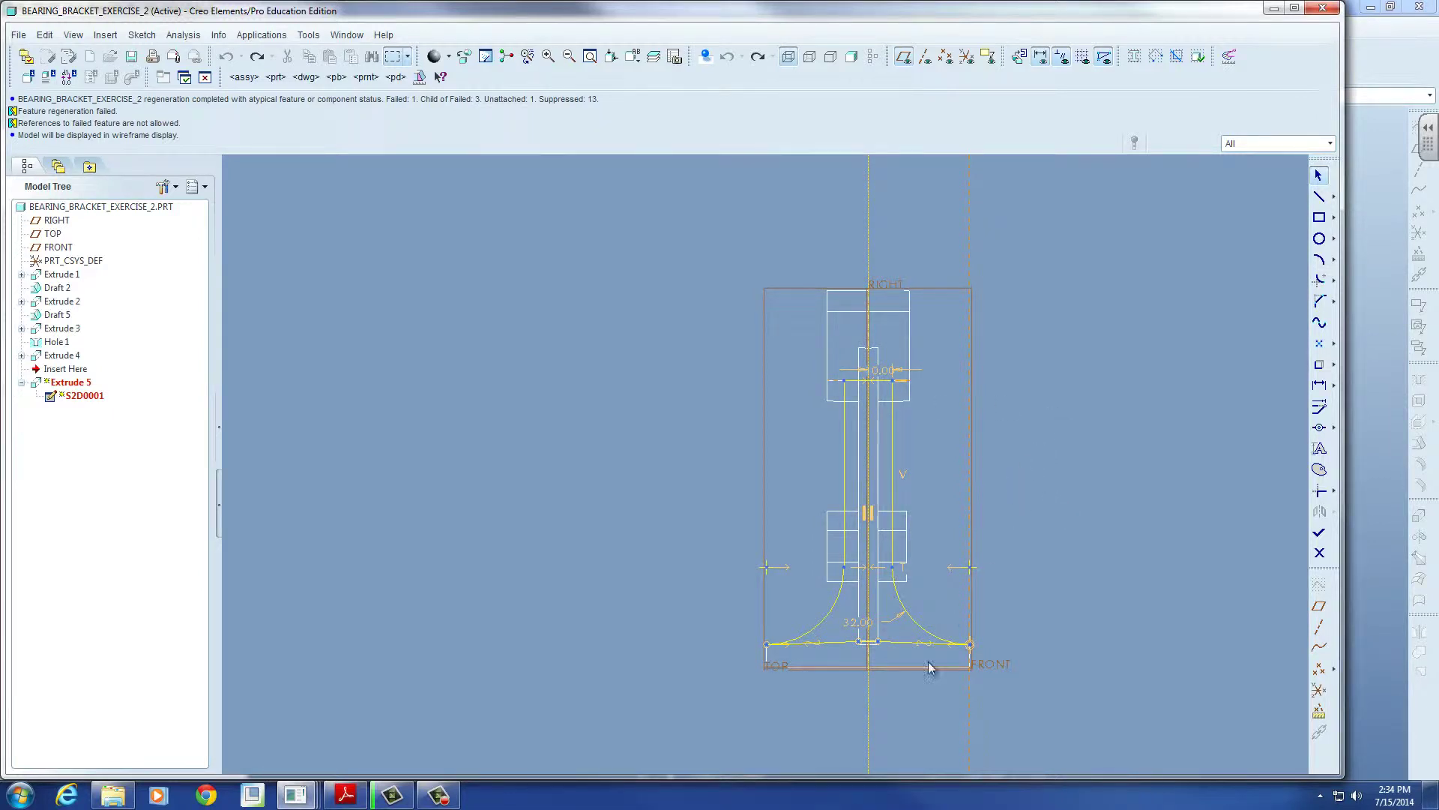
{"action": "scroll", "coordinate": [930, 667], "scroll_direction": "up", "scroll_amount": 6}
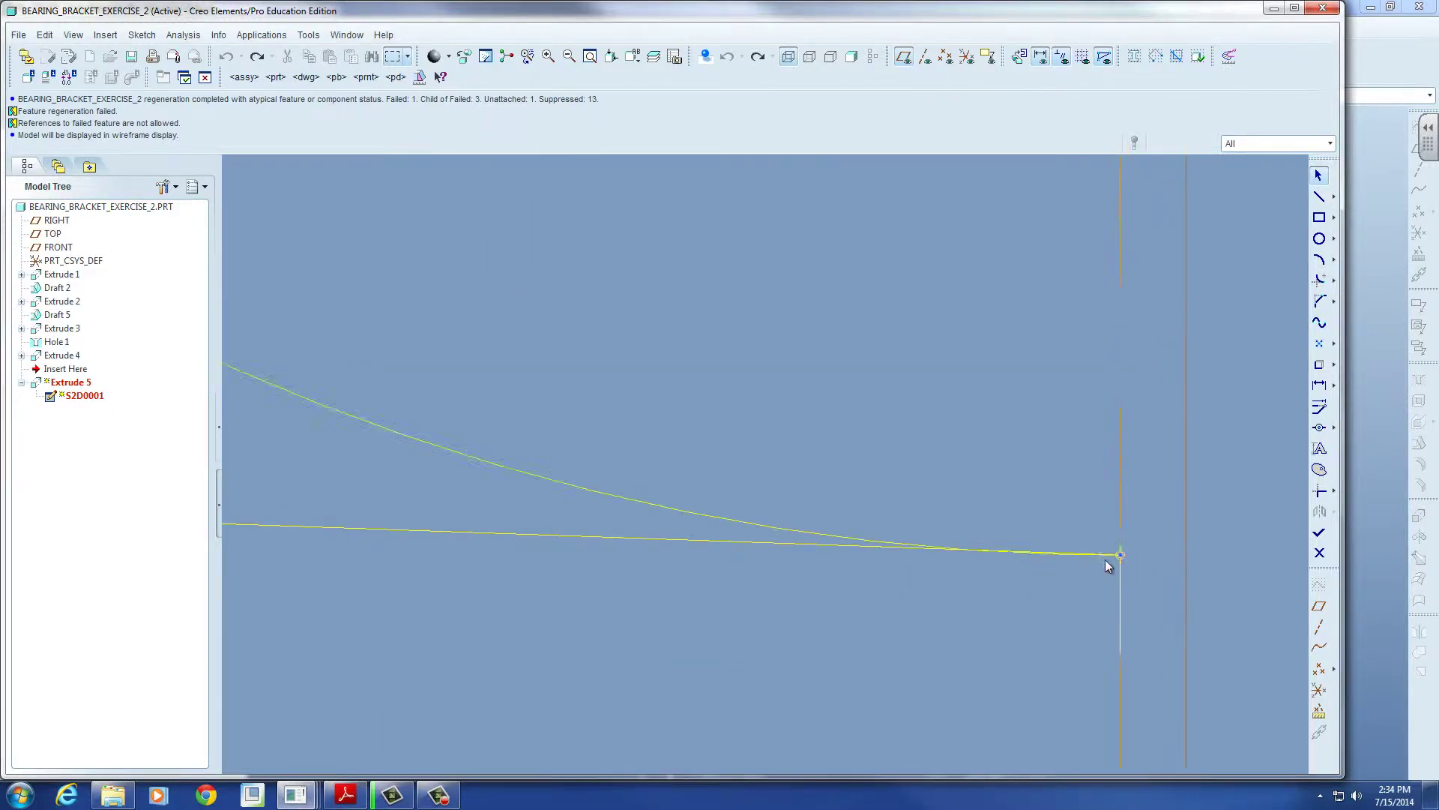
{"action": "scroll", "coordinate": [964, 559], "scroll_direction": "up", "scroll_amount": 5}
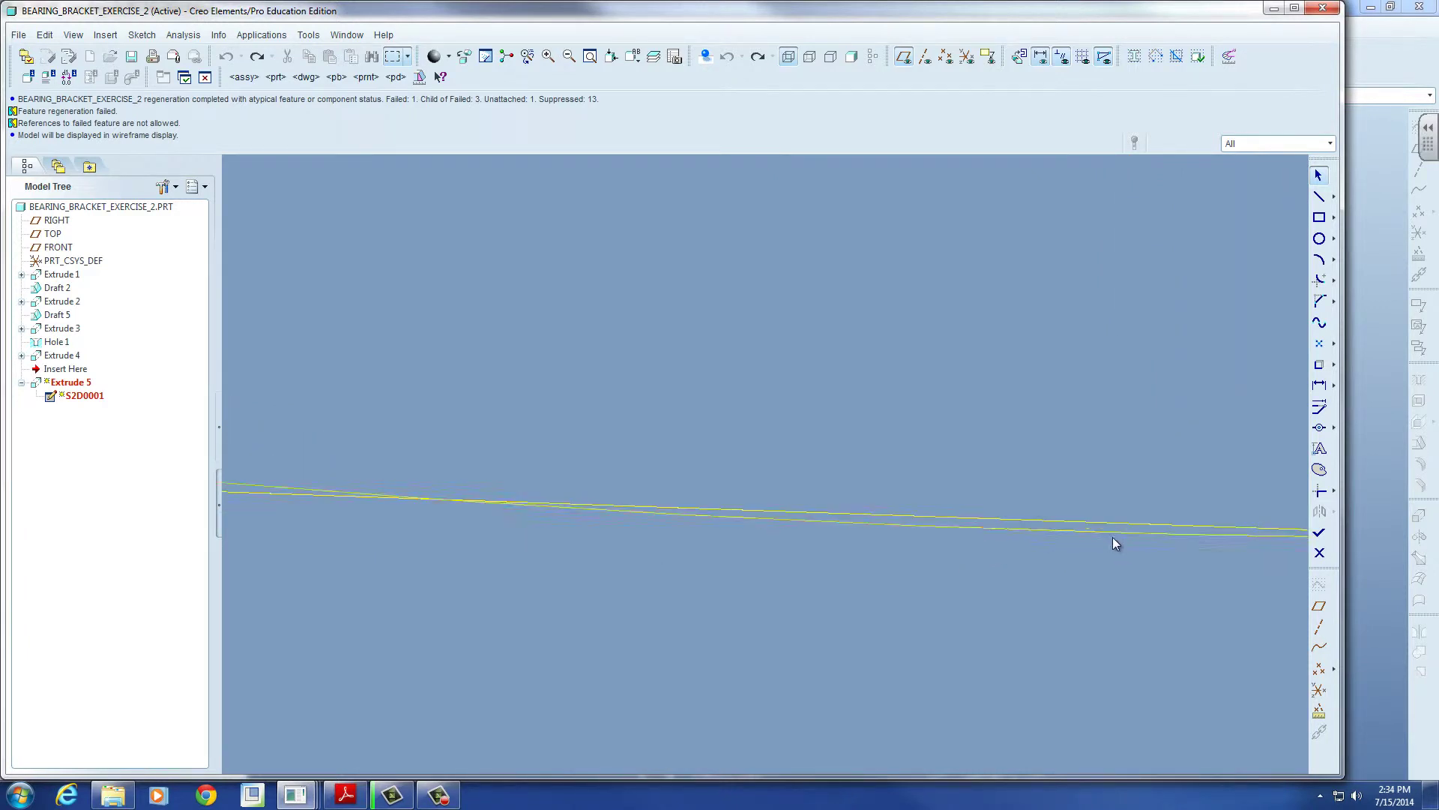
{"action": "scroll", "coordinate": [1014, 536], "scroll_direction": "up", "scroll_amount": 3}
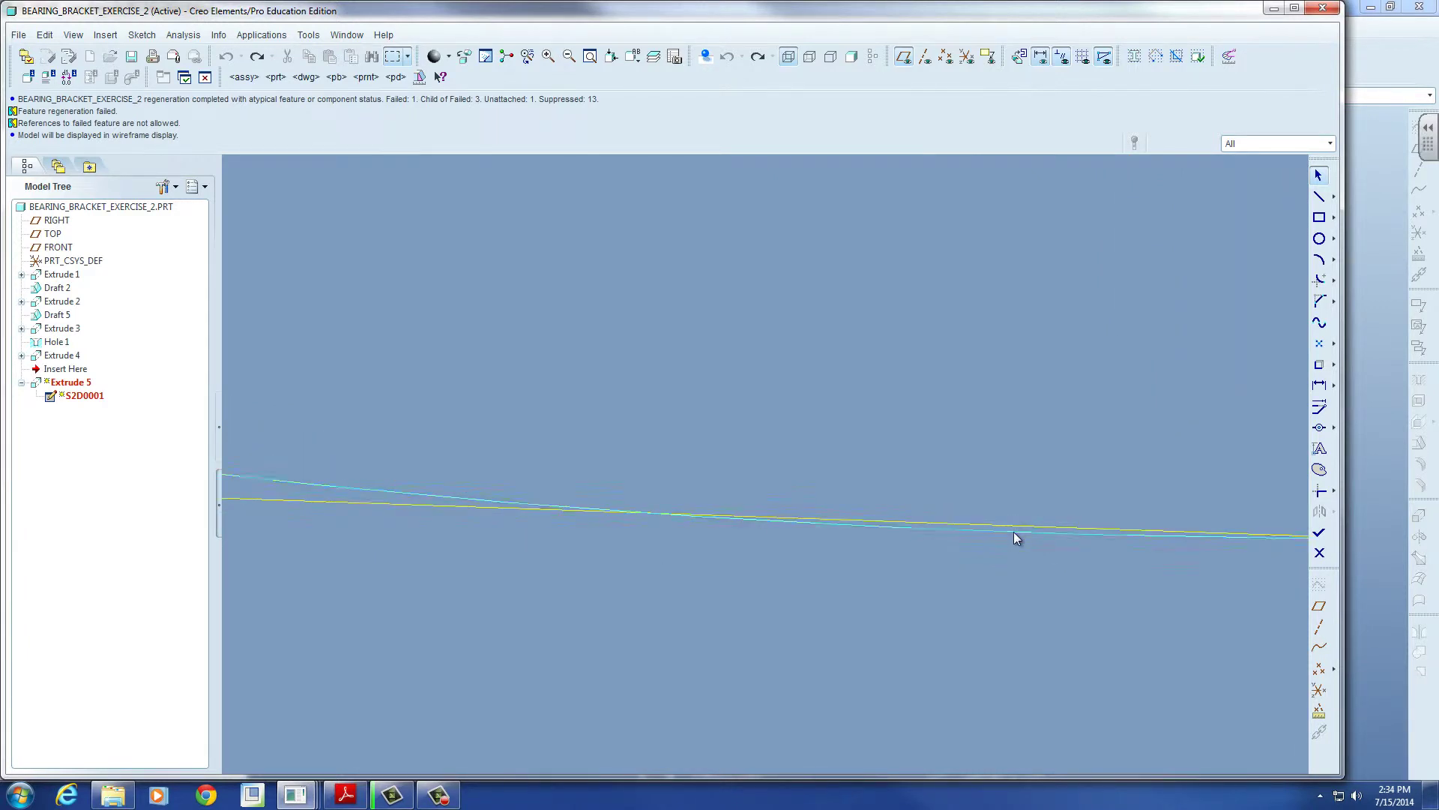
{"action": "scroll", "coordinate": [1014, 525], "scroll_direction": "down", "scroll_amount": 3}
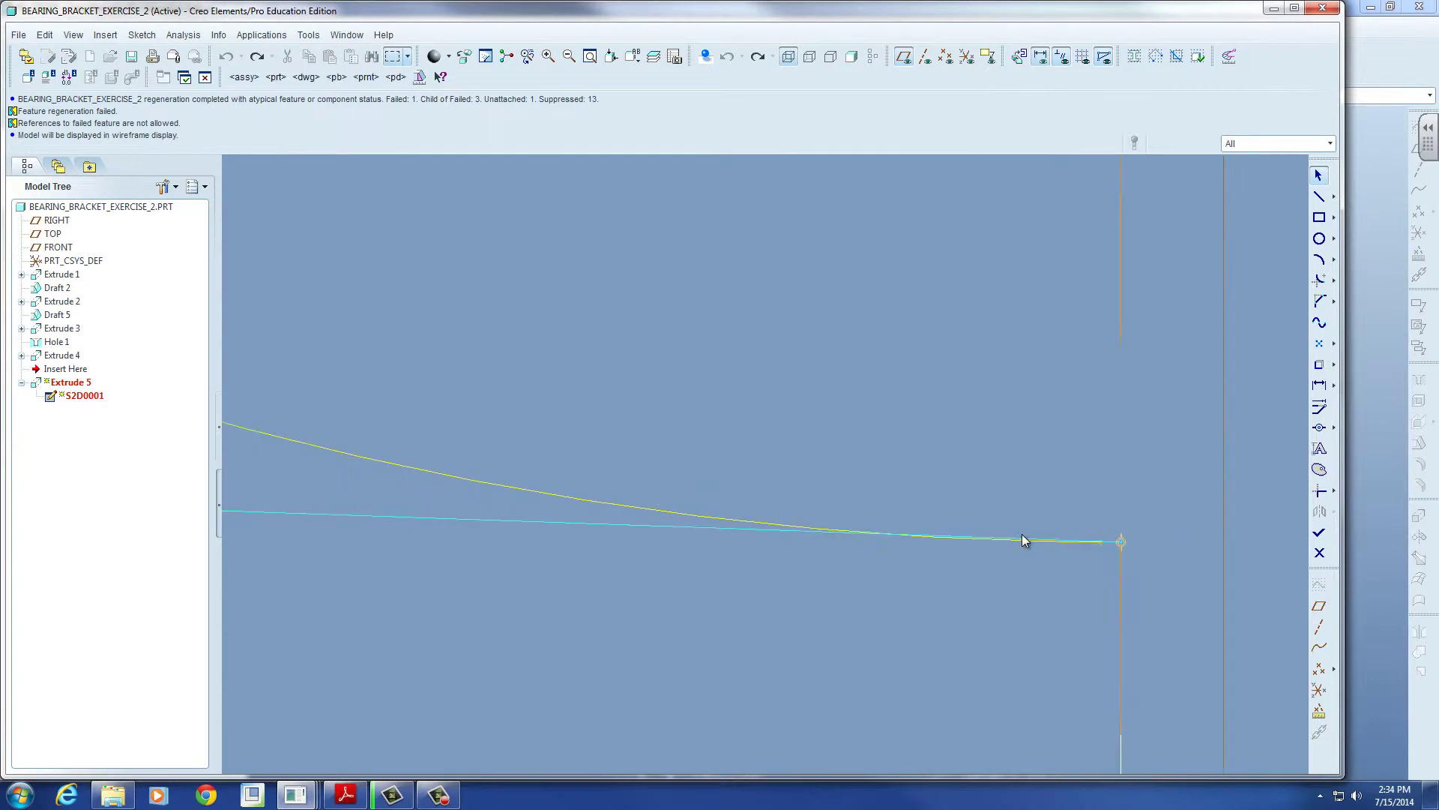
{"action": "scroll", "coordinate": [1023, 540], "scroll_direction": "down", "scroll_amount": 3}
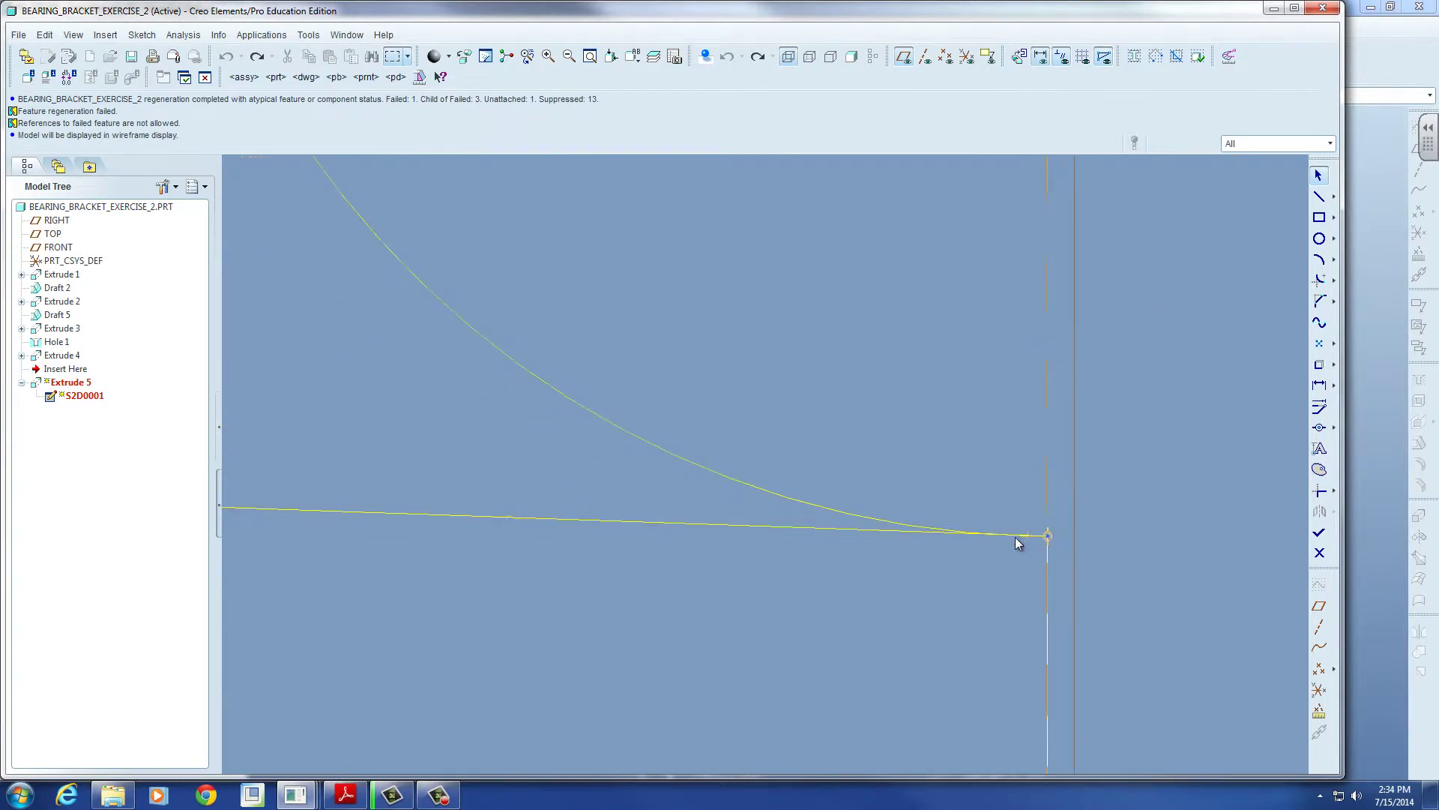
{"action": "left_click", "coordinate": [1334, 427]}
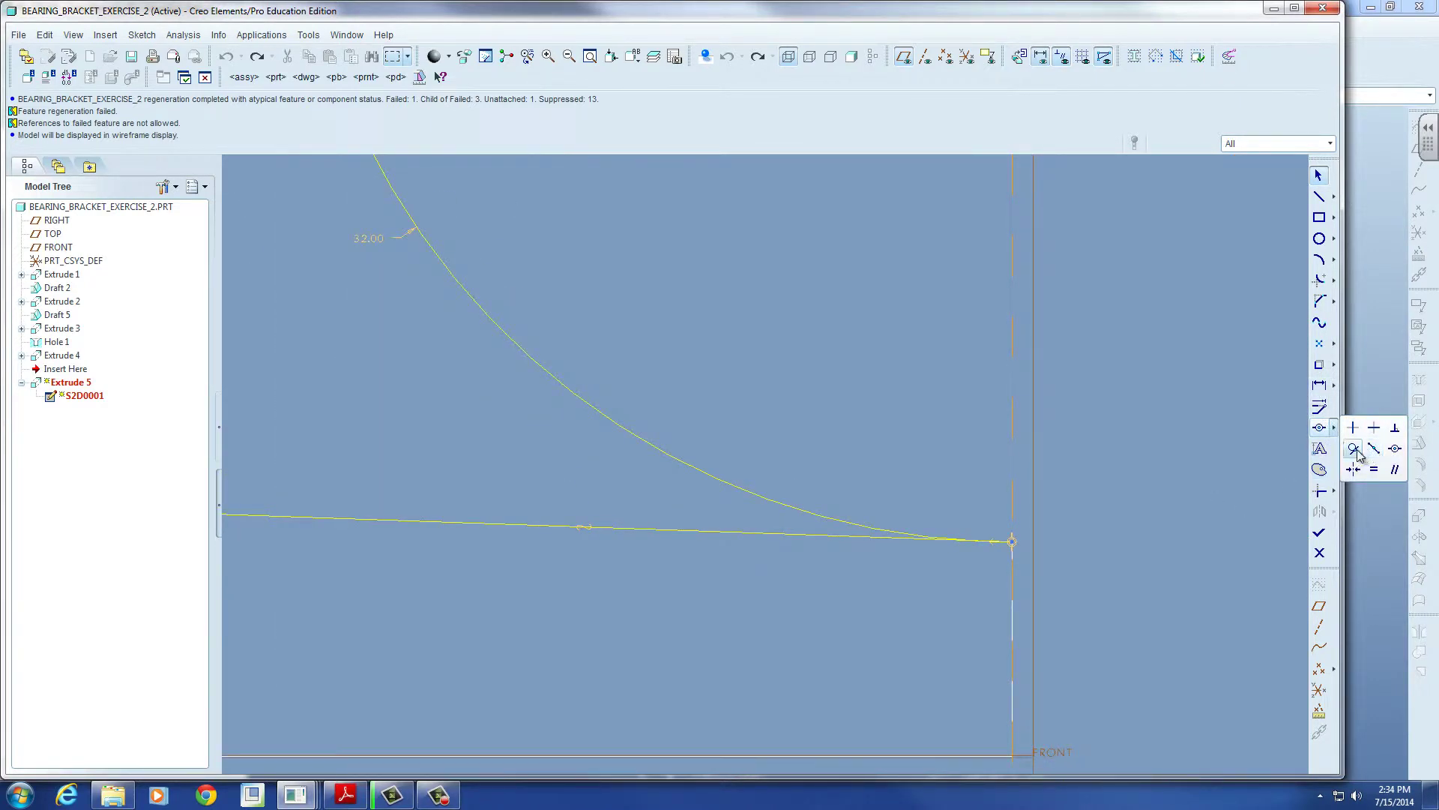
{"action": "left_click", "coordinate": [1354, 448]}
{"action": "left_click", "coordinate": [848, 526]}
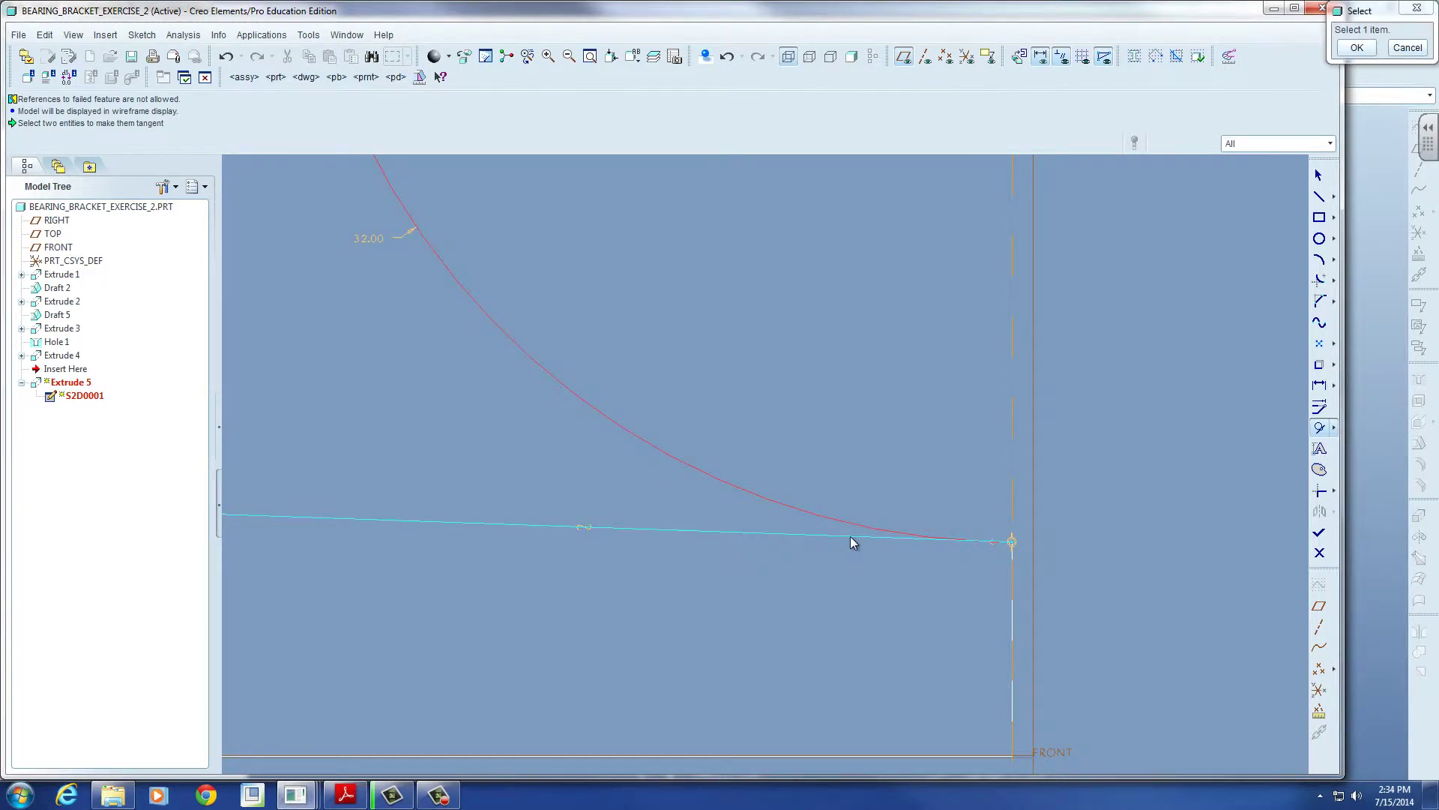
{"action": "left_click", "coordinate": [850, 536]}
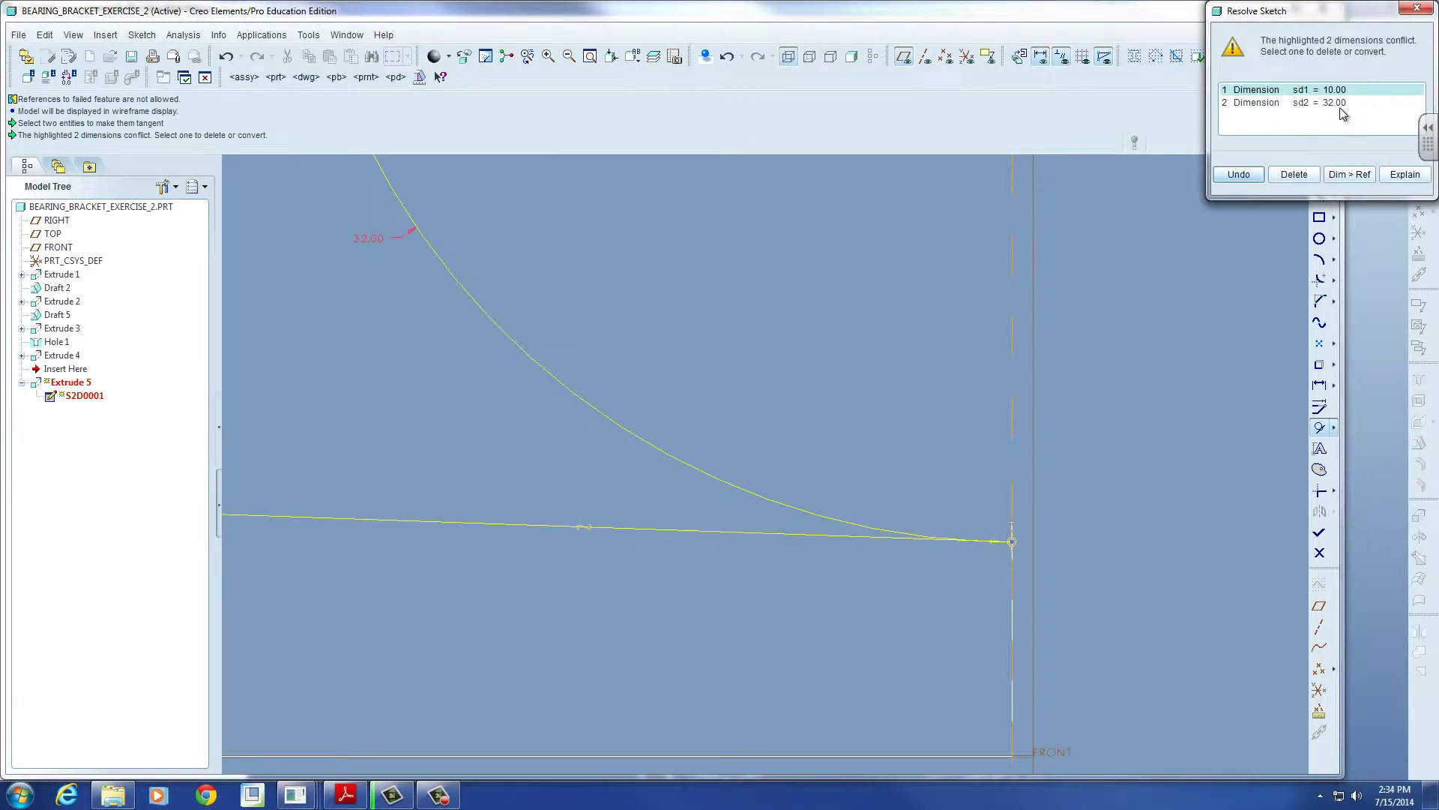
Step: Check which dimensions conflict and undo the tangent constraint between the arc and the sloped base edge
{"action": "scroll", "coordinate": [1005, 387], "scroll_direction": "down", "scroll_amount": 5}
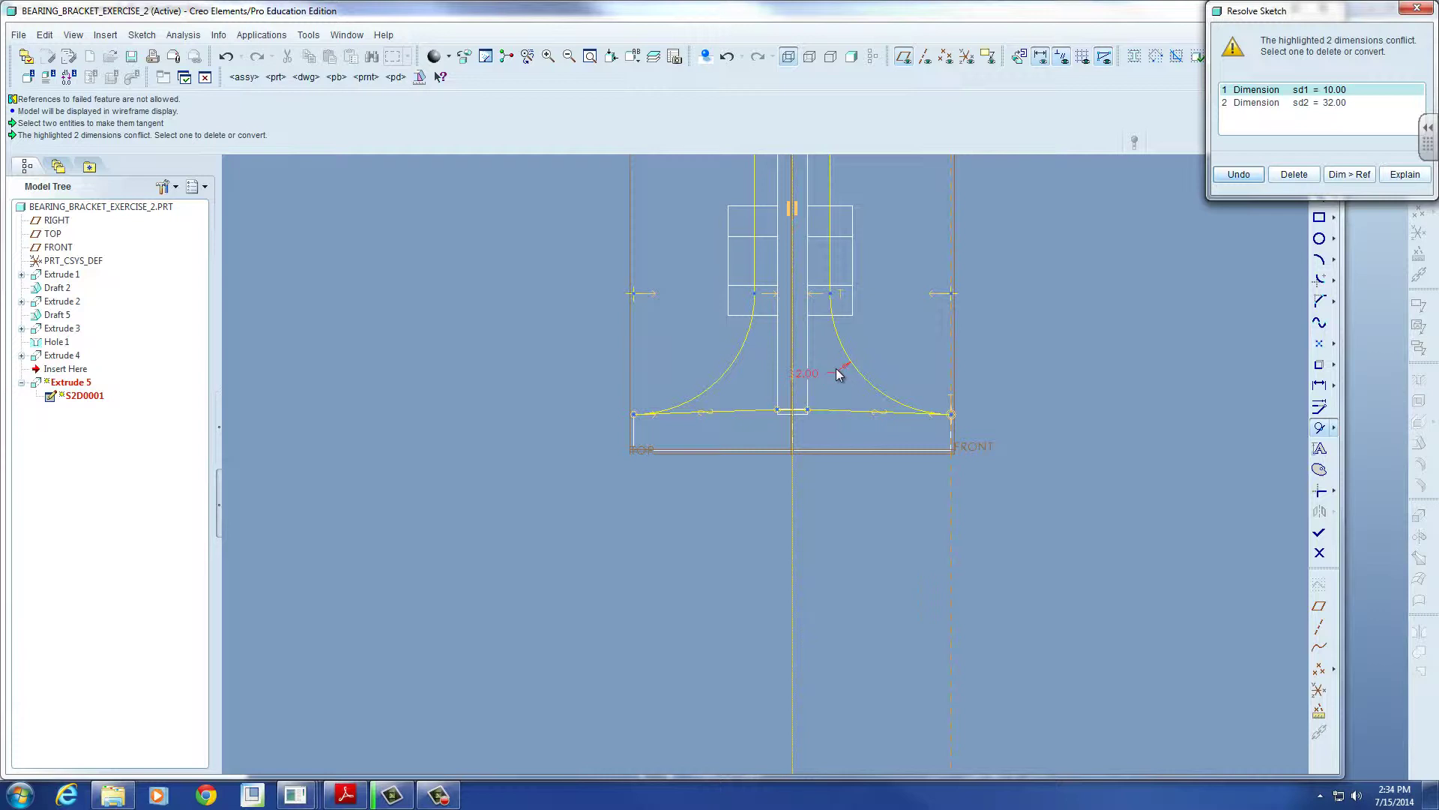
{"action": "scroll", "coordinate": [836, 367], "scroll_direction": "down", "scroll_amount": 4}
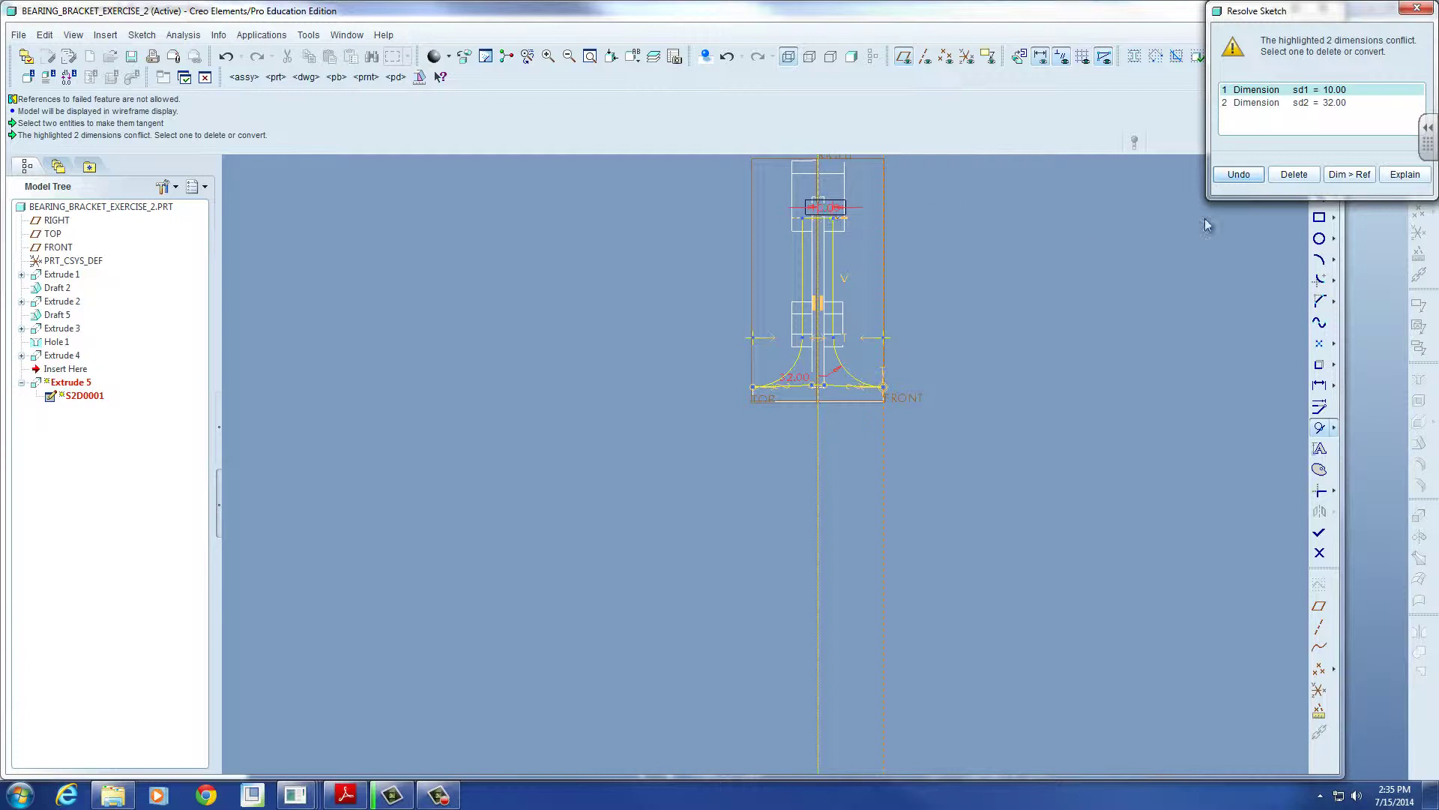
{"action": "left_click", "coordinate": [1239, 174]}
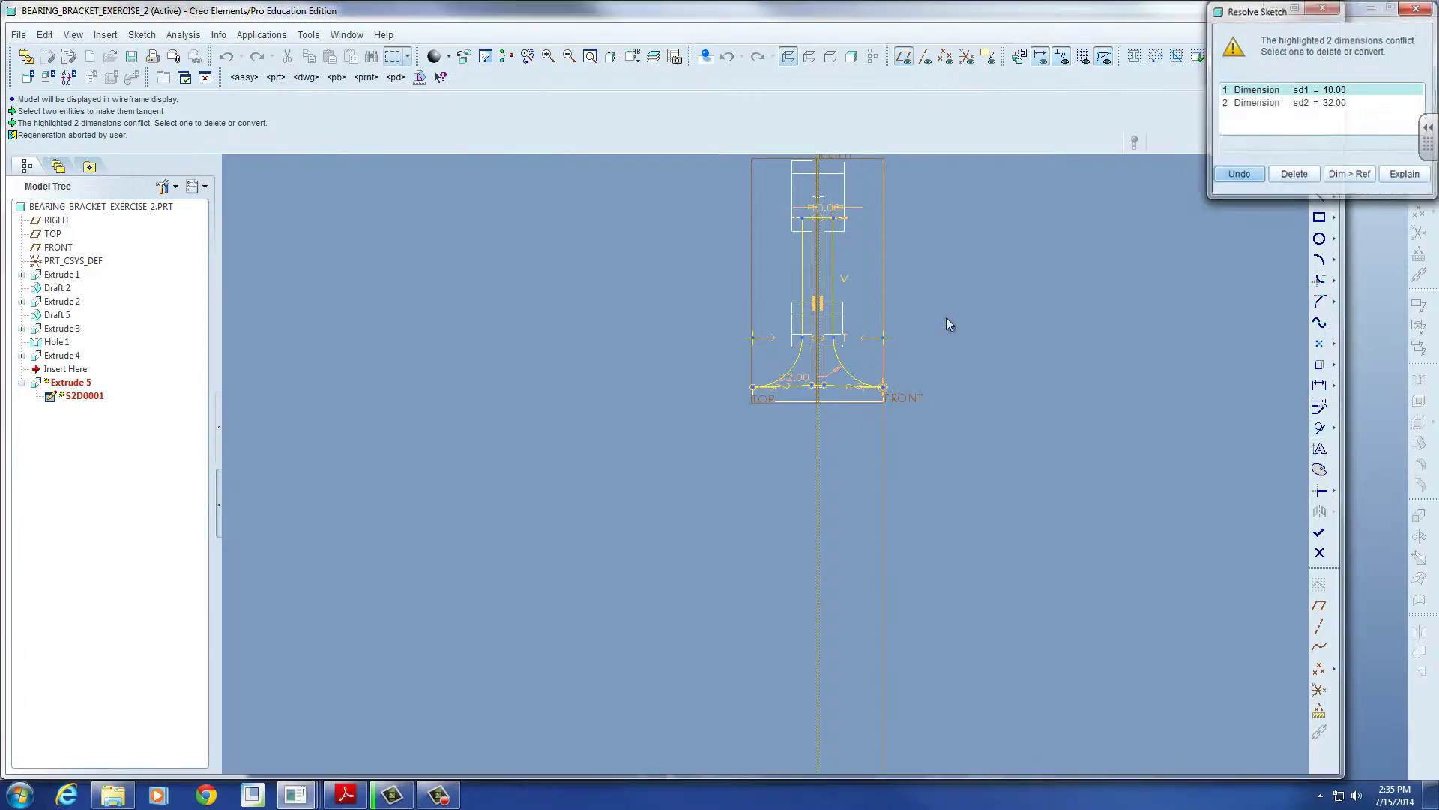
Step: Delete the sketch constraint at the endpoint where the arc meets the sloped base edge beside the FRONT label
{"action": "scroll", "coordinate": [854, 392], "scroll_direction": "up", "scroll_amount": 5}
{"action": "scroll", "coordinate": [978, 427], "scroll_direction": "up", "scroll_amount": 4}
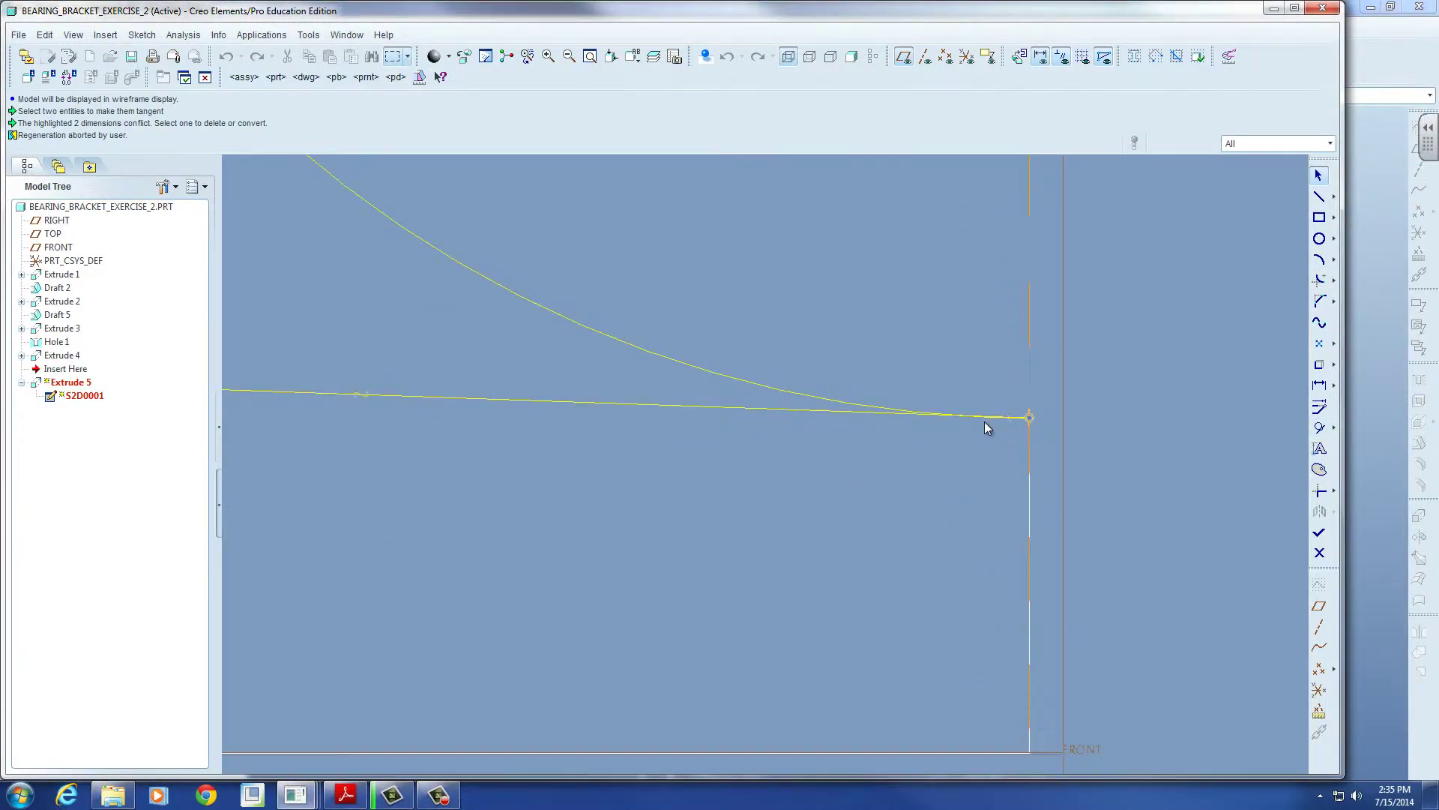
{"action": "scroll", "coordinate": [1029, 422], "scroll_direction": "up", "scroll_amount": 3}
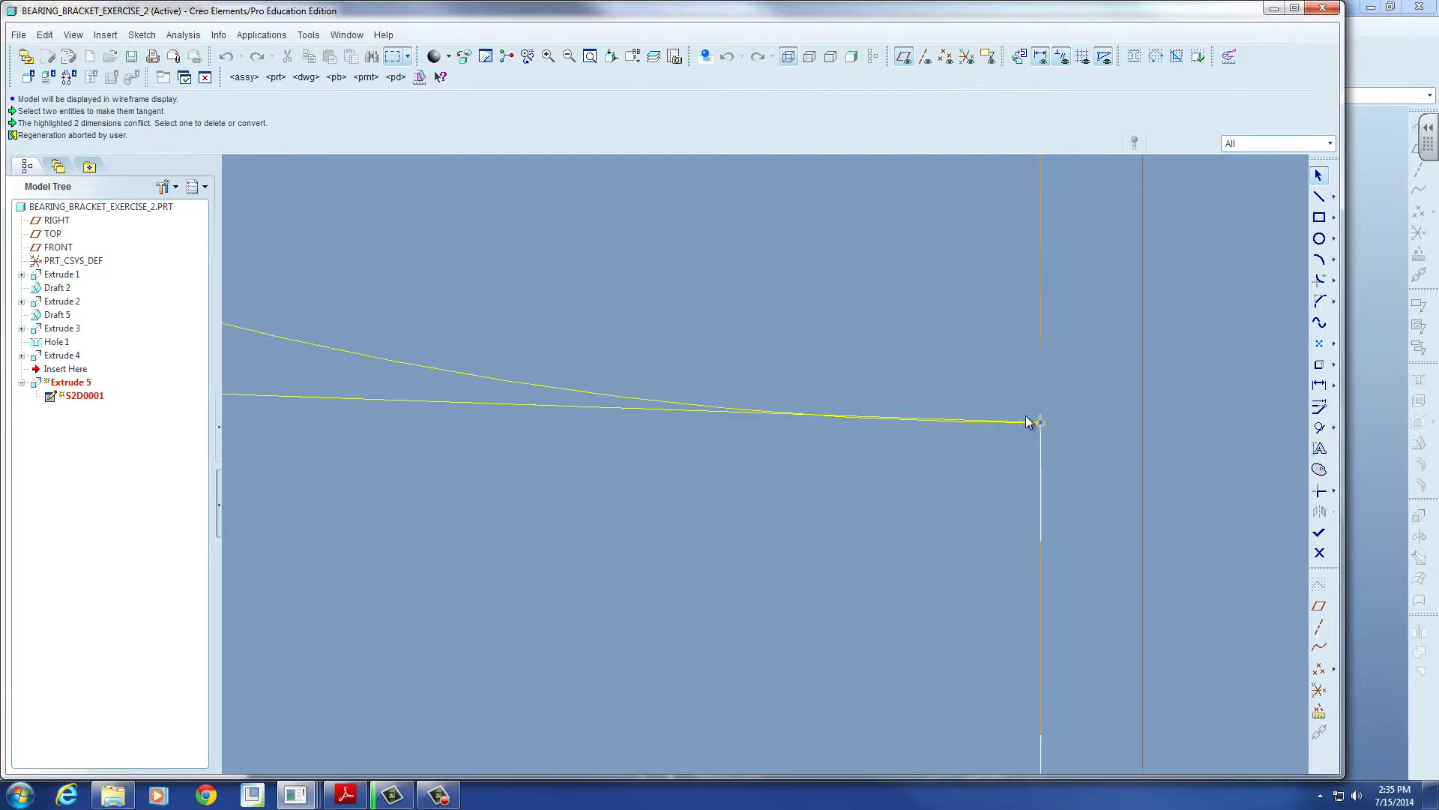
{"action": "scroll", "coordinate": [1042, 424], "scroll_direction": "up", "scroll_amount": 2}
{"action": "scroll", "coordinate": [1040, 414], "scroll_direction": "up", "scroll_amount": 1}
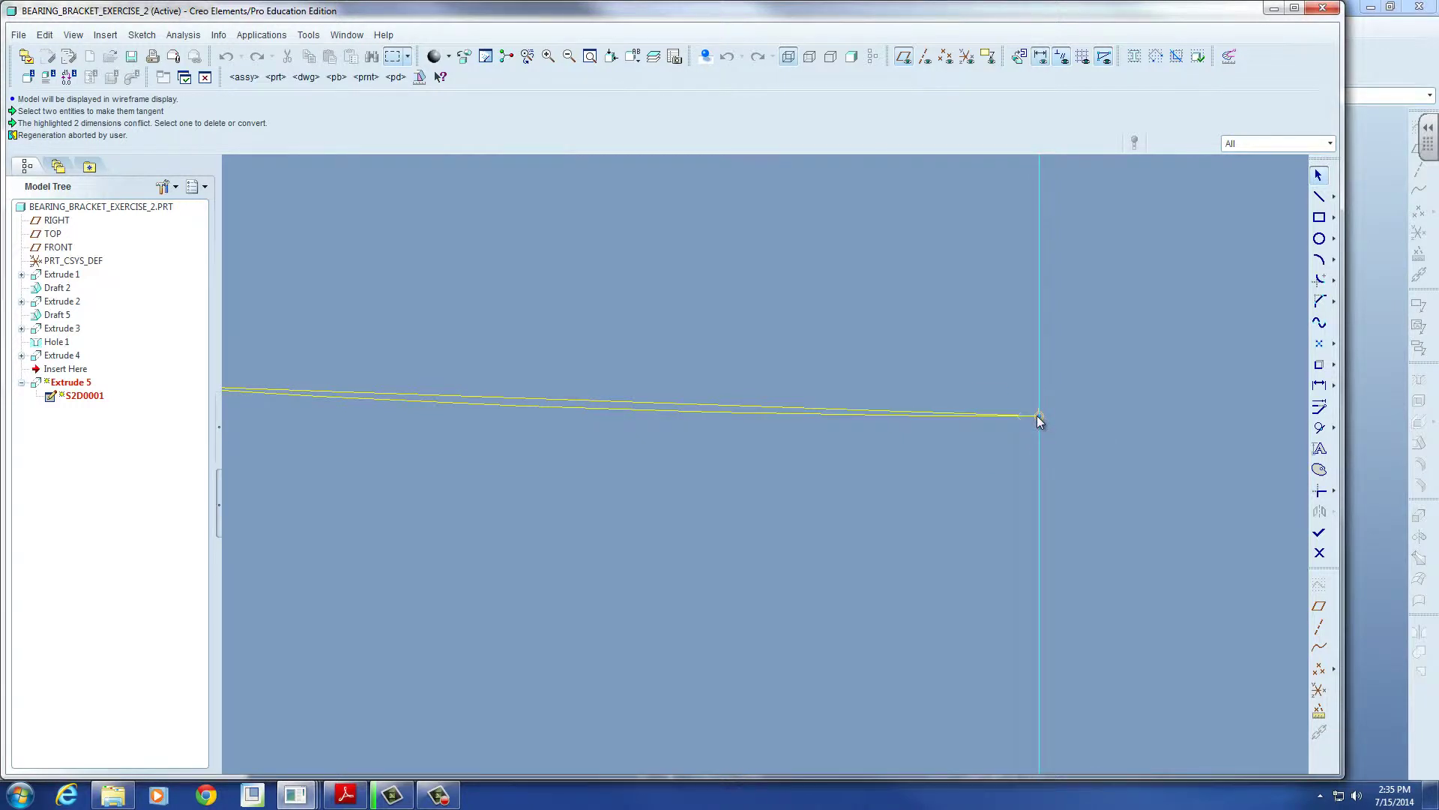
{"action": "left_click", "coordinate": [1038, 416]}
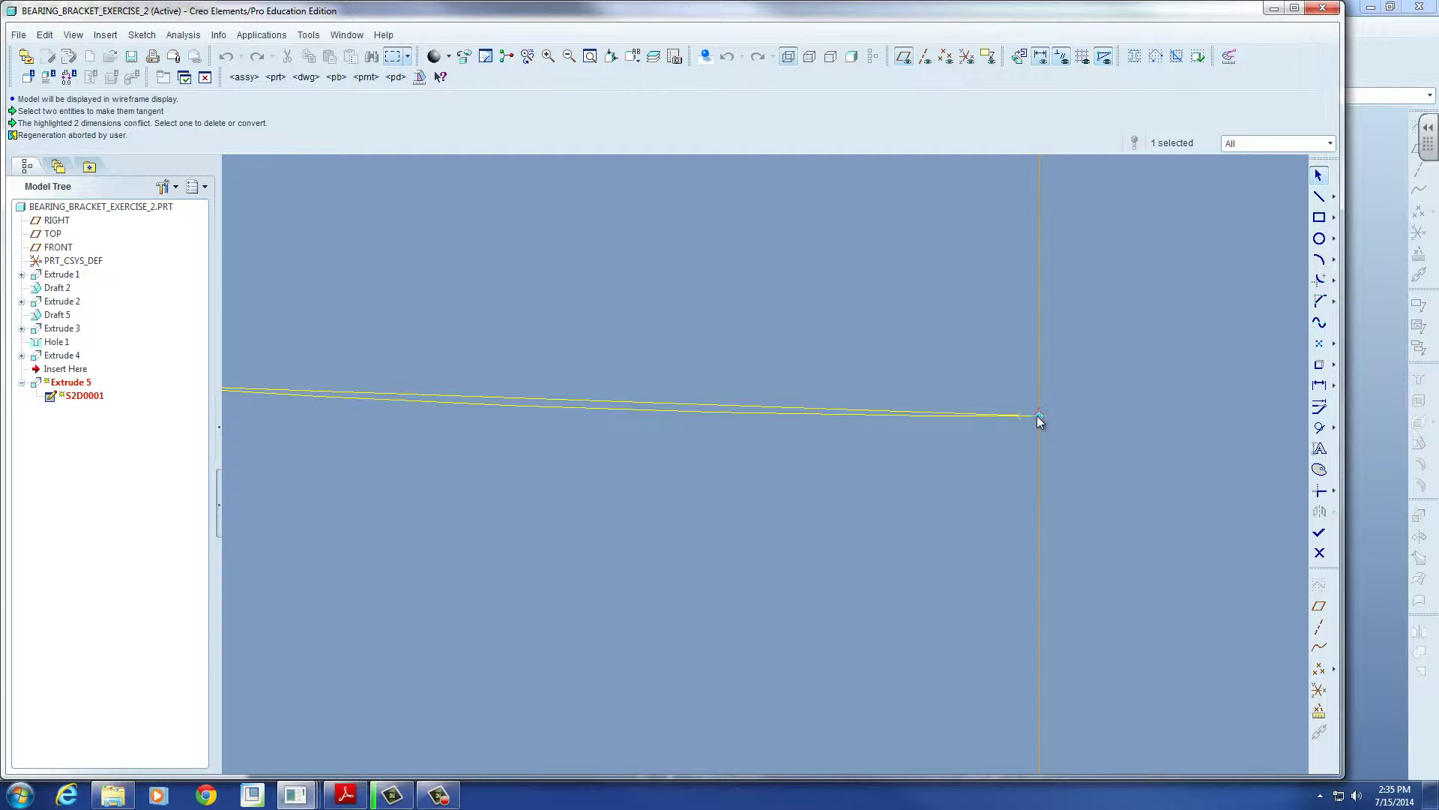
{"action": "key", "text": "Delete"}
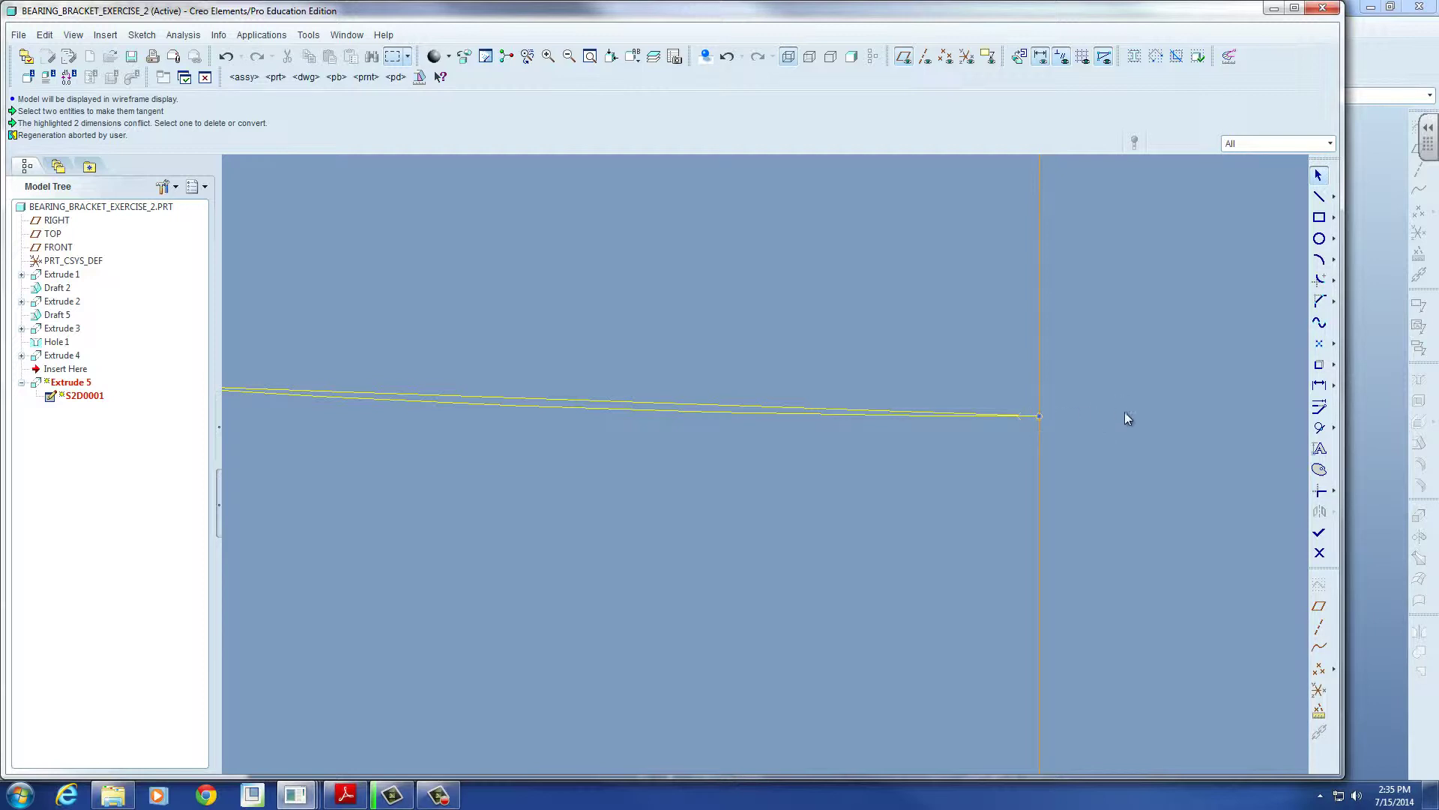
Step: Try again to make the arc on the FRONT label side tangent to the sloped base edge, then undo the constraint
{"action": "left_click", "coordinate": [1319, 427]}
{"action": "left_click", "coordinate": [903, 416]}
{"action": "left_click", "coordinate": [902, 412]}
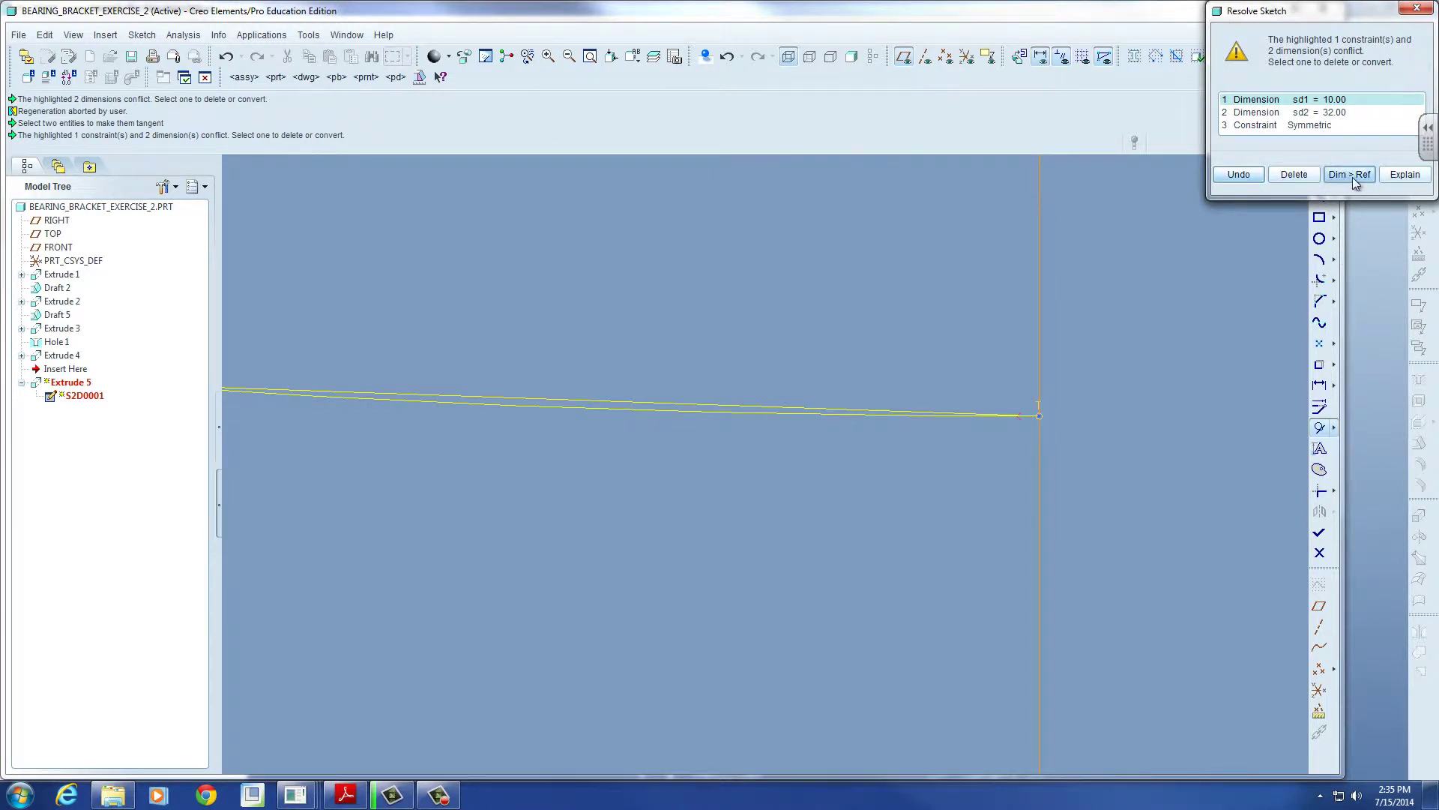
{"action": "left_click", "coordinate": [1242, 176]}
Step: Make the arc on the TOP label side tangent to the sloped base edge and delete the conflicting 32.00 dimension
{"action": "scroll", "coordinate": [1119, 401], "scroll_direction": "down", "scroll_amount": 5}
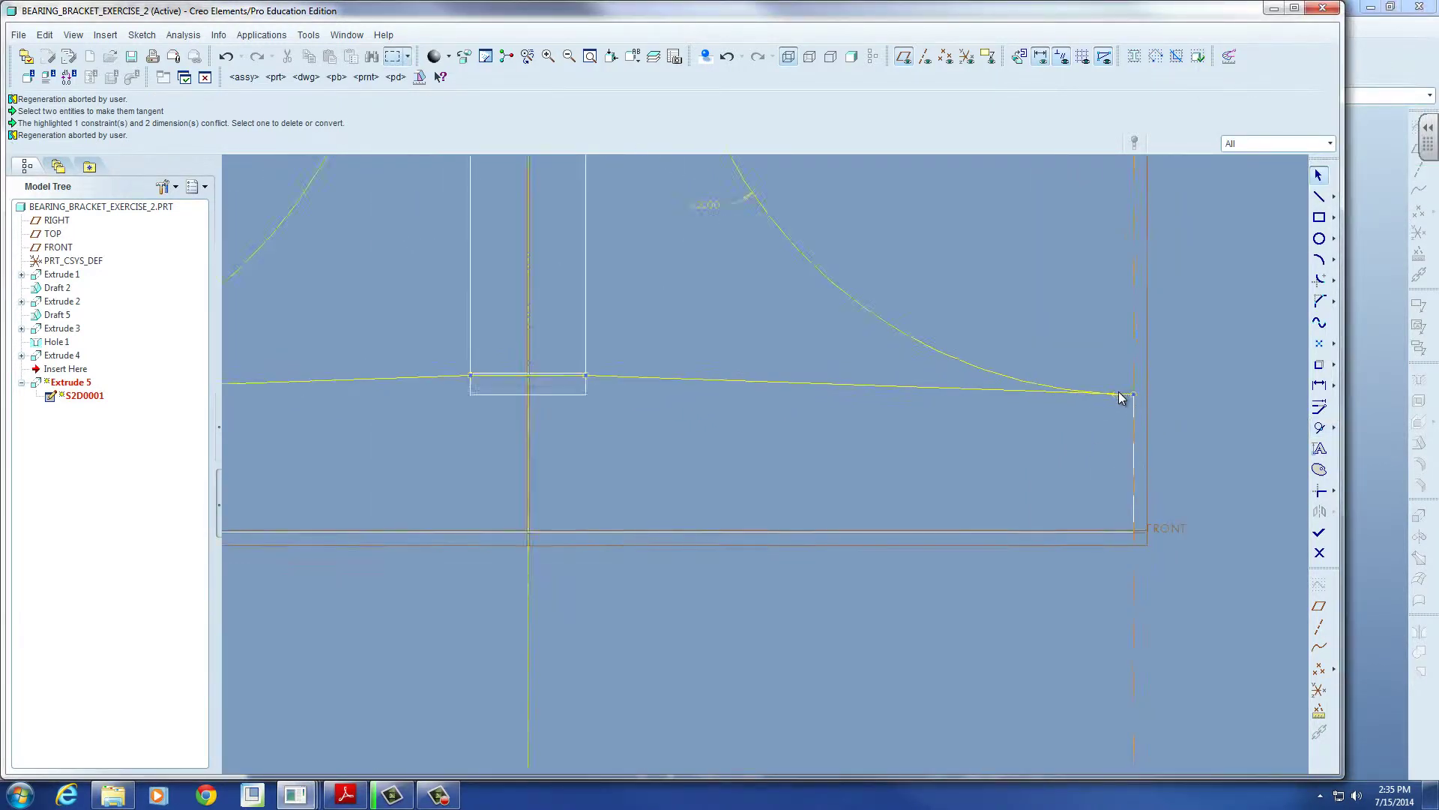
{"action": "scroll", "coordinate": [742, 396], "scroll_direction": "up", "scroll_amount": 3}
{"action": "scroll", "coordinate": [752, 395], "scroll_direction": "up", "scroll_amount": 4}
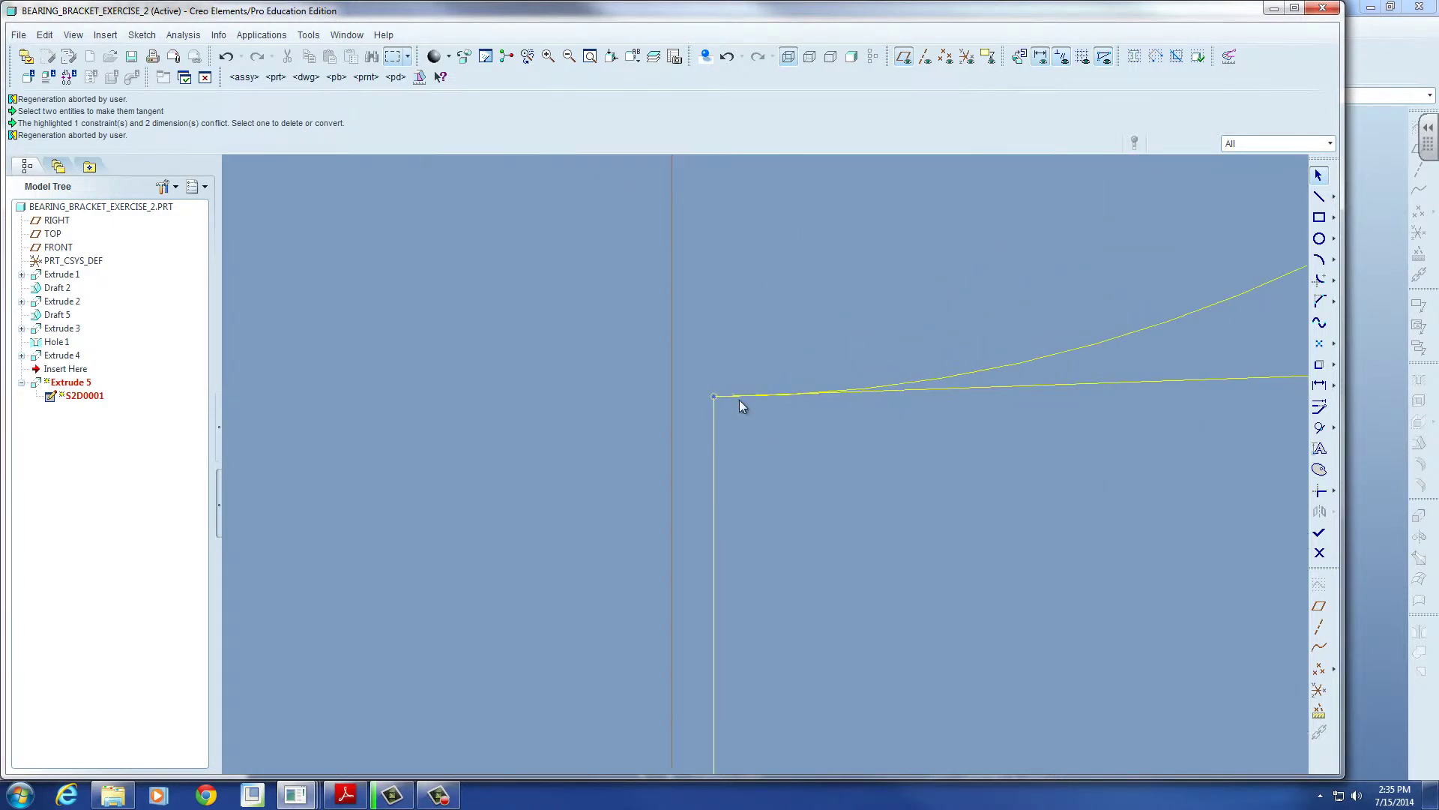
{"action": "scroll", "coordinate": [737, 398], "scroll_direction": "up", "scroll_amount": 5}
{"action": "scroll", "coordinate": [918, 388], "scroll_direction": "down", "scroll_amount": 4}
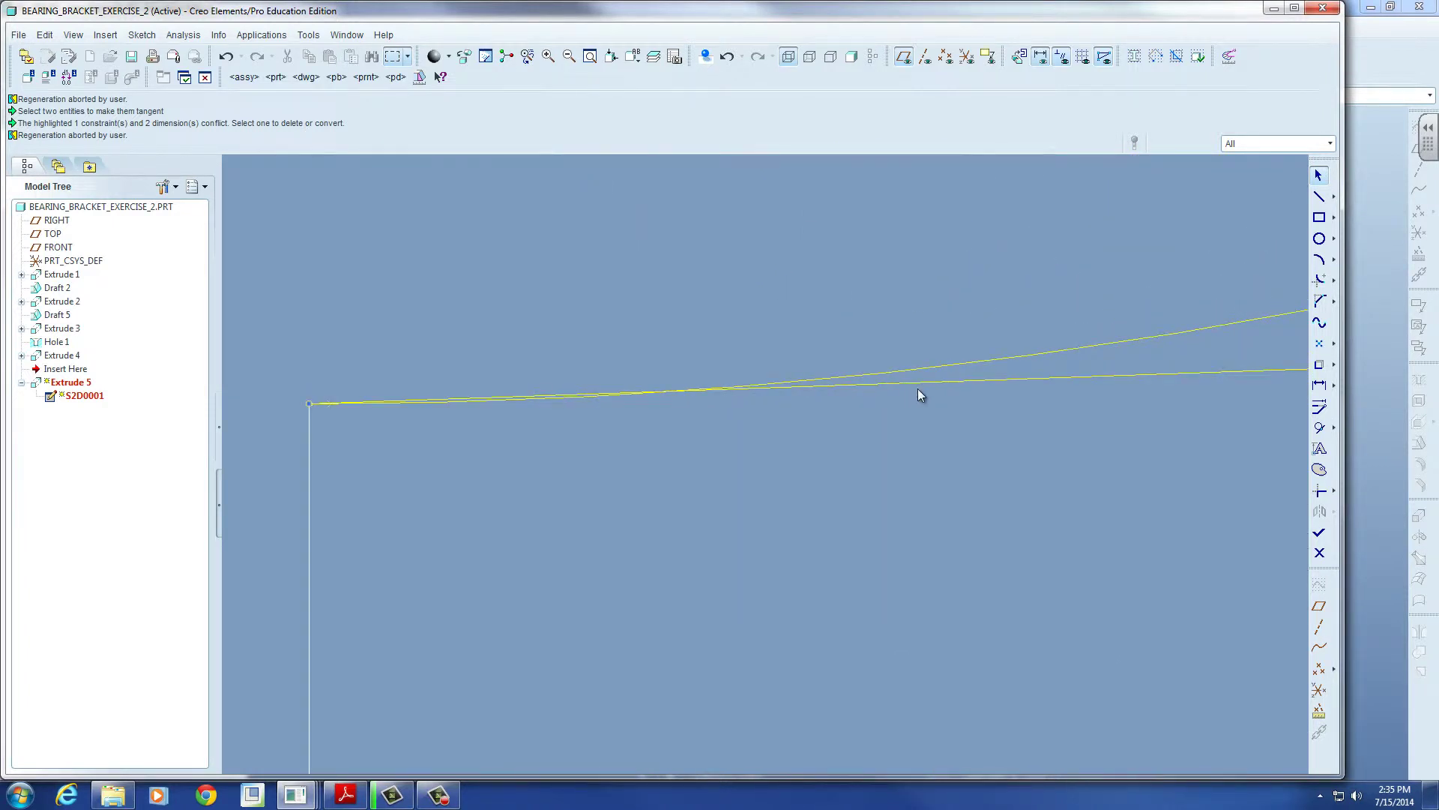
{"action": "left_click", "coordinate": [1319, 427]}
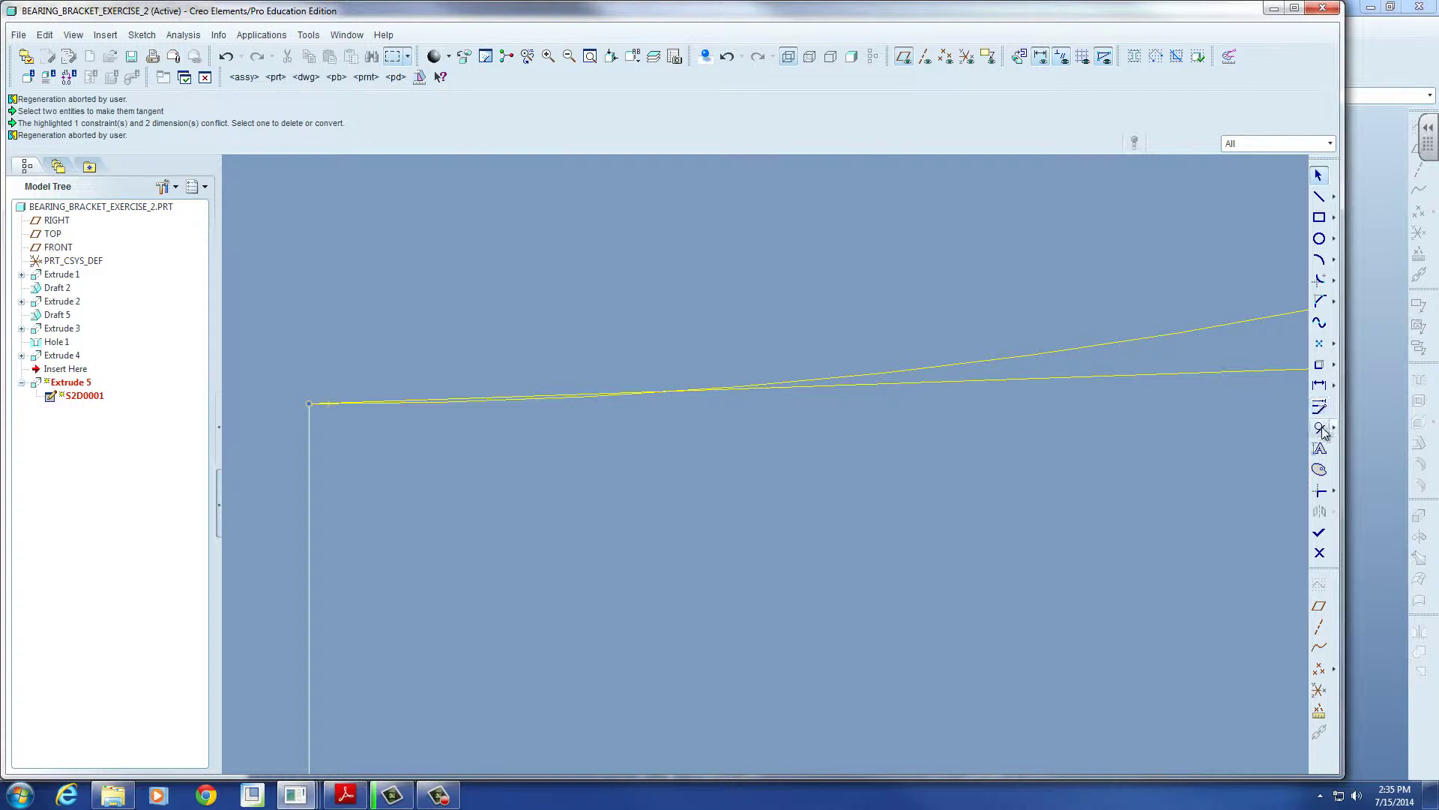
{"action": "left_click", "coordinate": [933, 381]}
{"action": "left_click", "coordinate": [929, 367]}
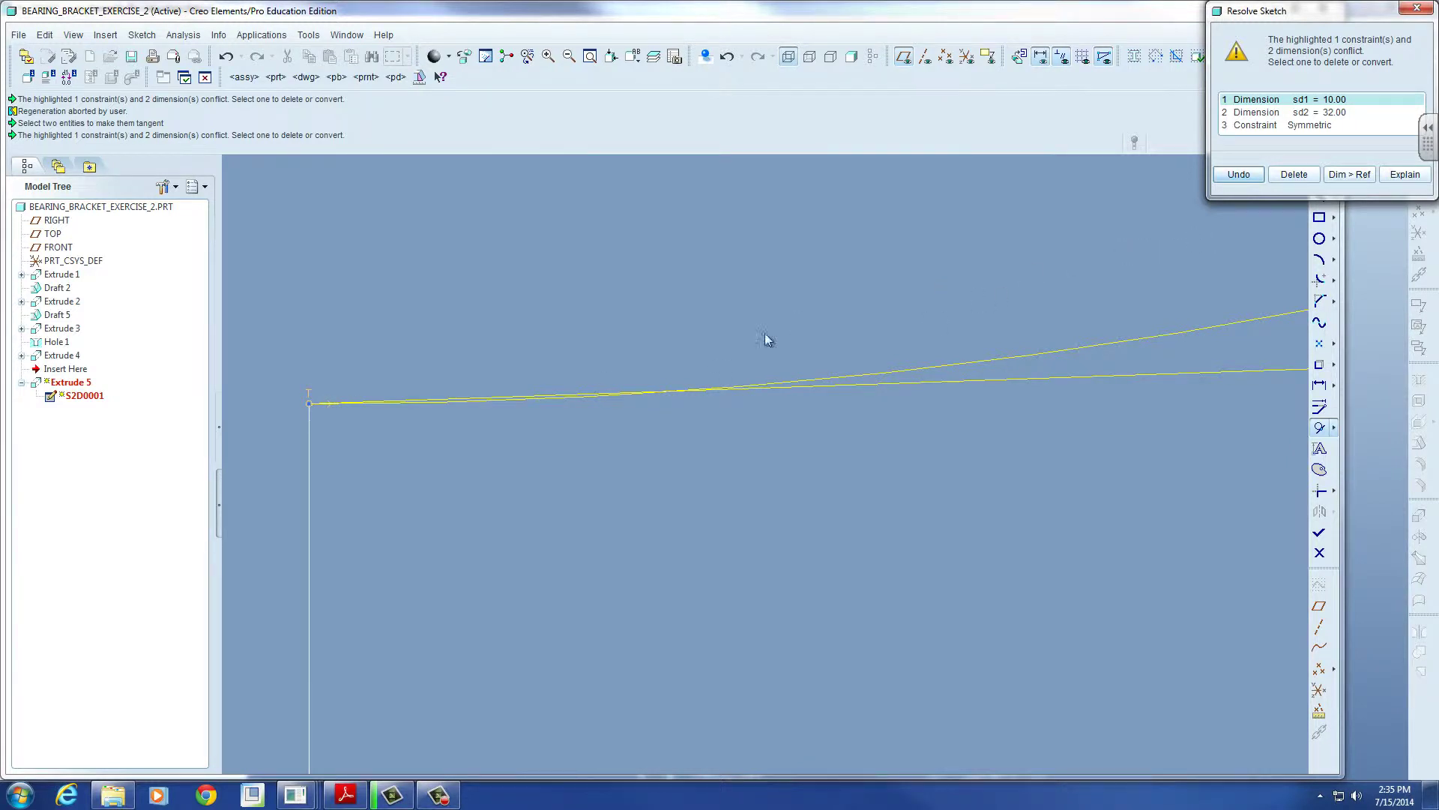
{"action": "scroll", "coordinate": [672, 365], "scroll_direction": "up", "scroll_amount": 5}
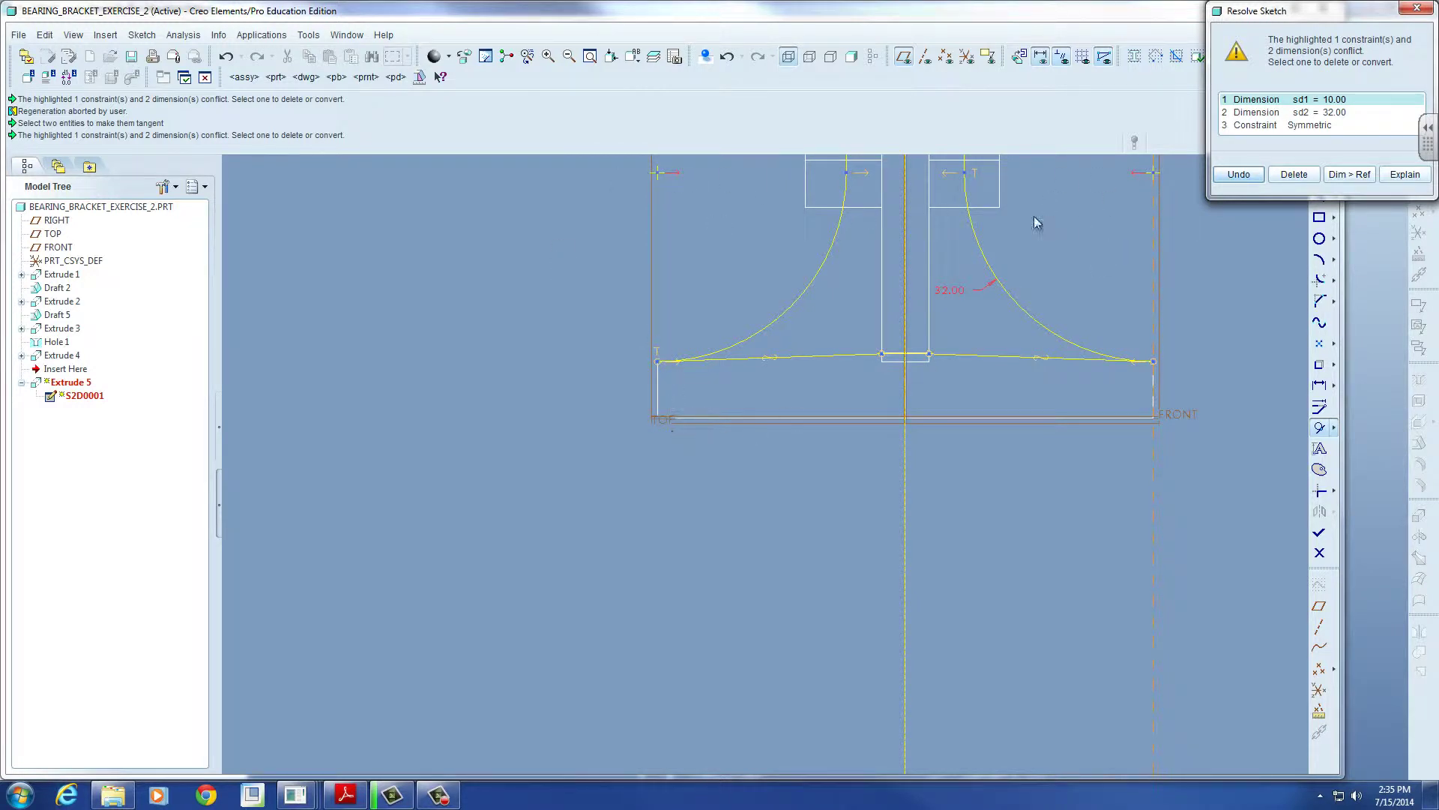
{"action": "left_click", "coordinate": [1338, 113]}
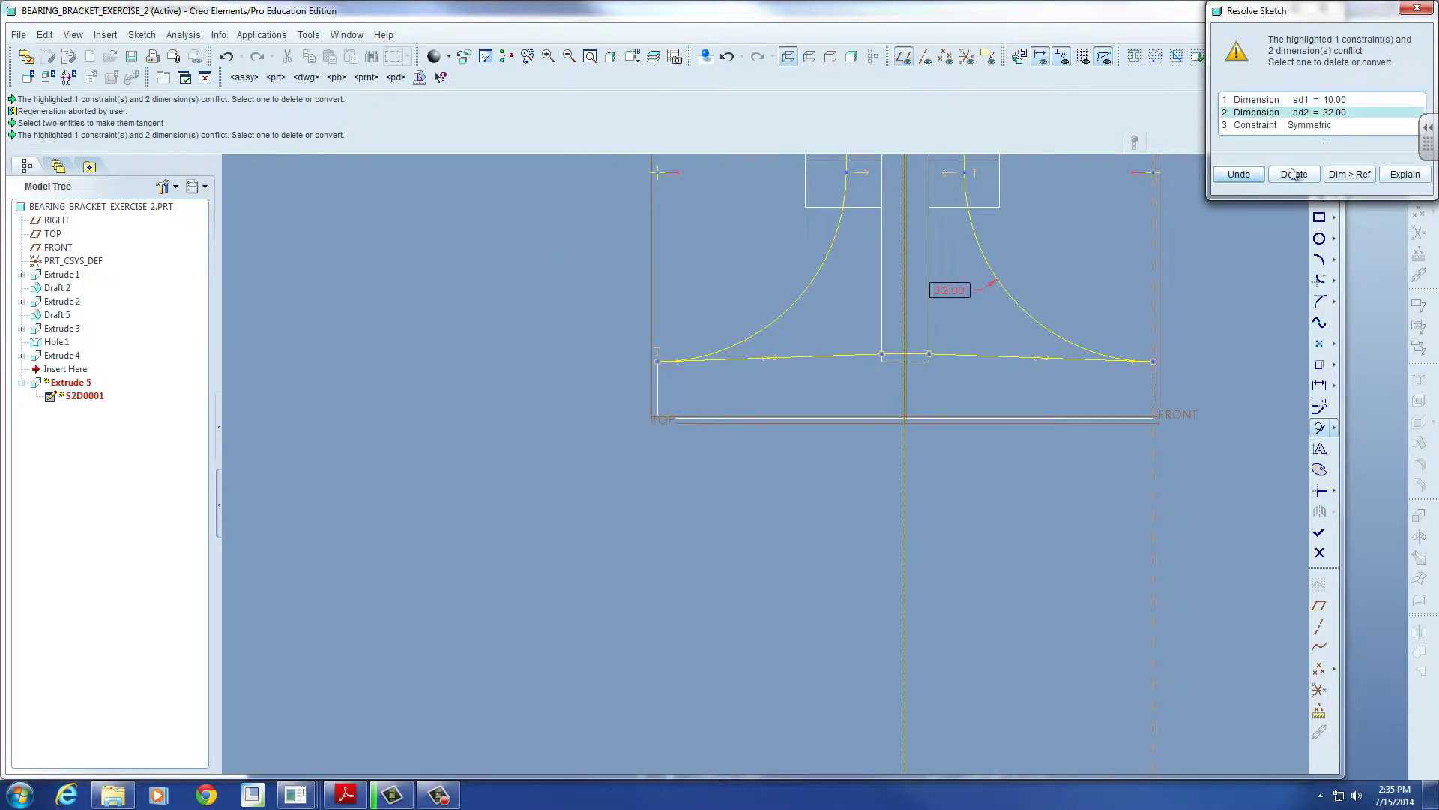
{"action": "left_click", "coordinate": [1295, 174]}
Step: Finish the corrected Extrude 5 sketch and display the bracket as a shaded model
{"action": "scroll", "coordinate": [1159, 356], "scroll_direction": "up", "scroll_amount": 2}
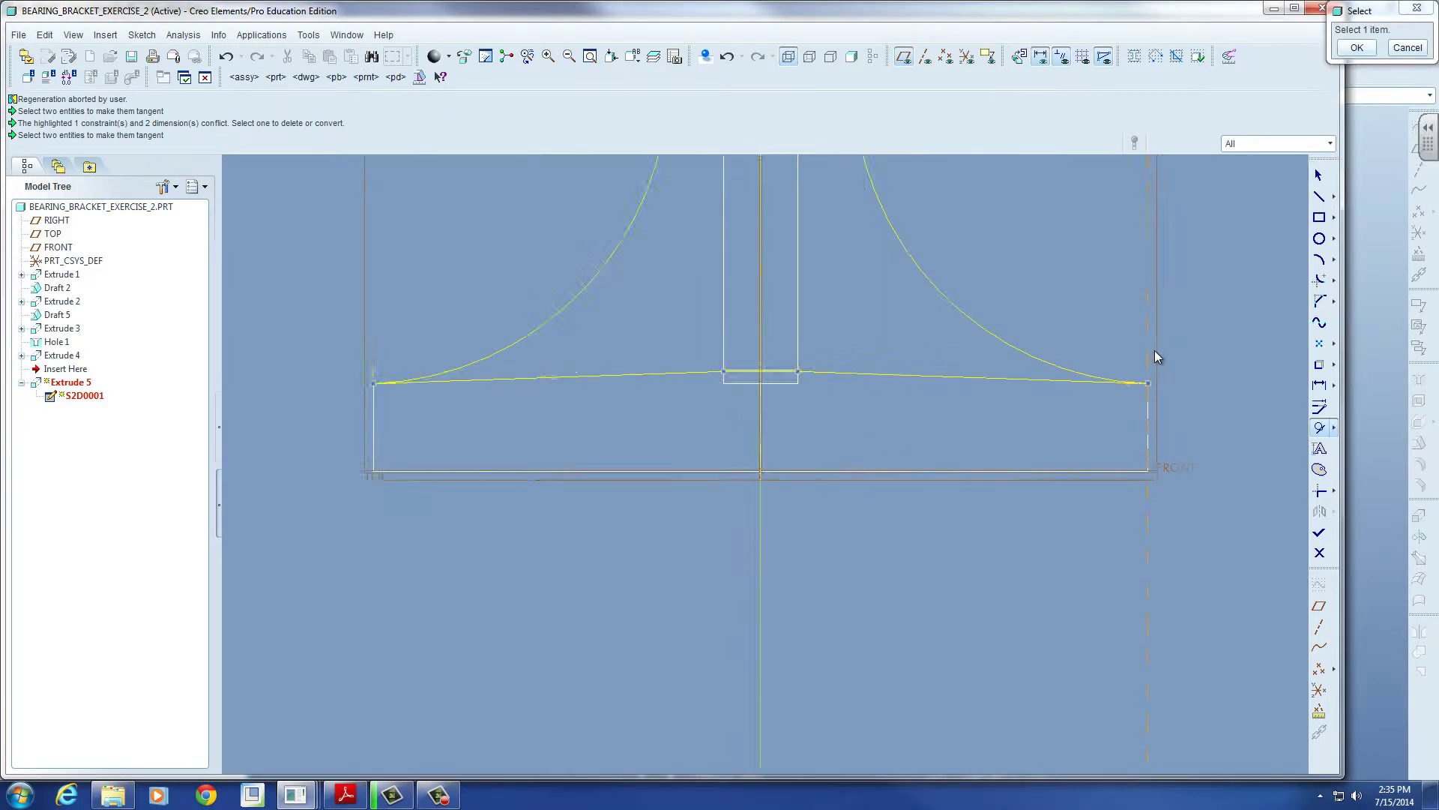
{"action": "scroll", "coordinate": [1158, 357], "scroll_direction": "up", "scroll_amount": 2}
{"action": "scroll", "coordinate": [1134, 450], "scroll_direction": "down", "scroll_amount": 4}
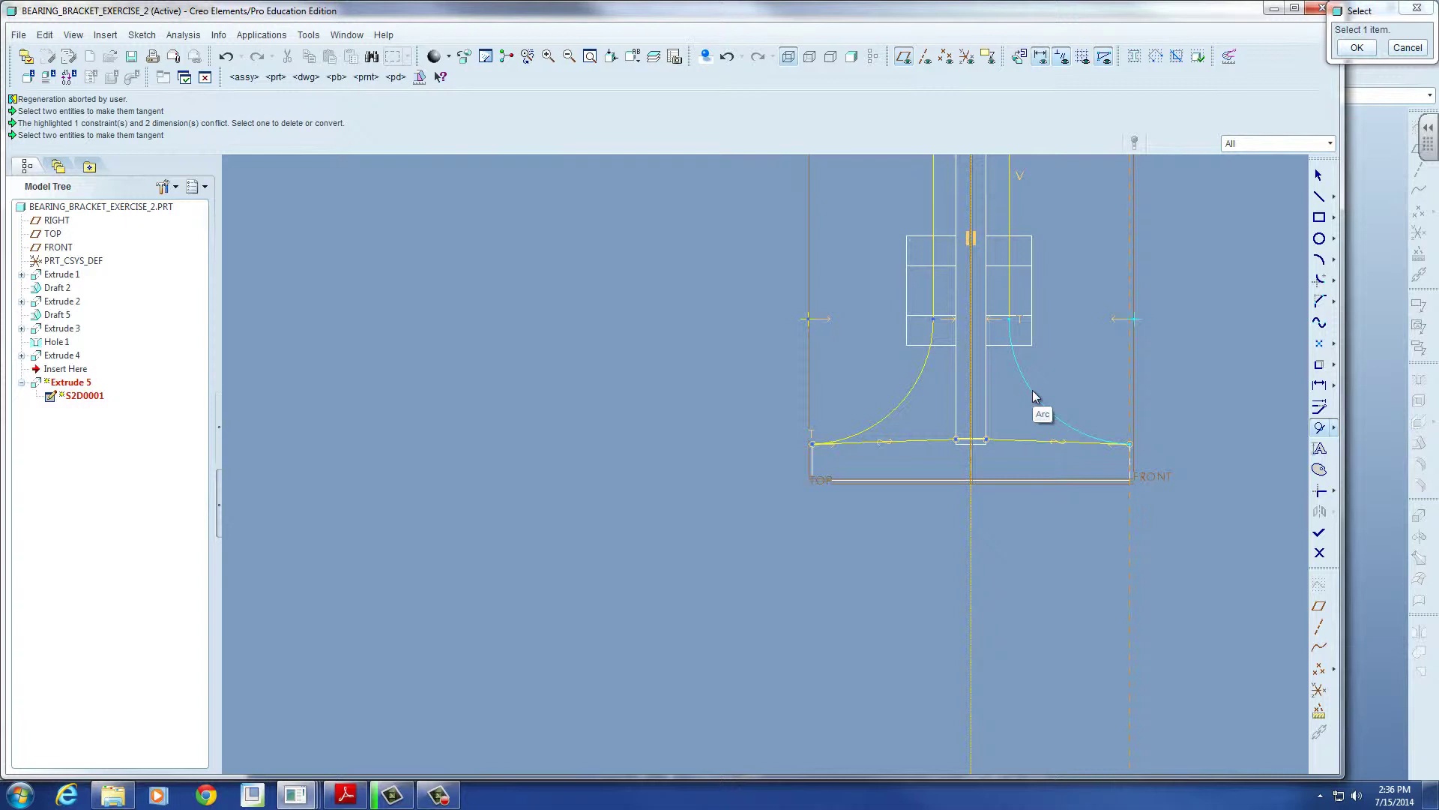
{"action": "left_click", "coordinate": [1320, 535]}
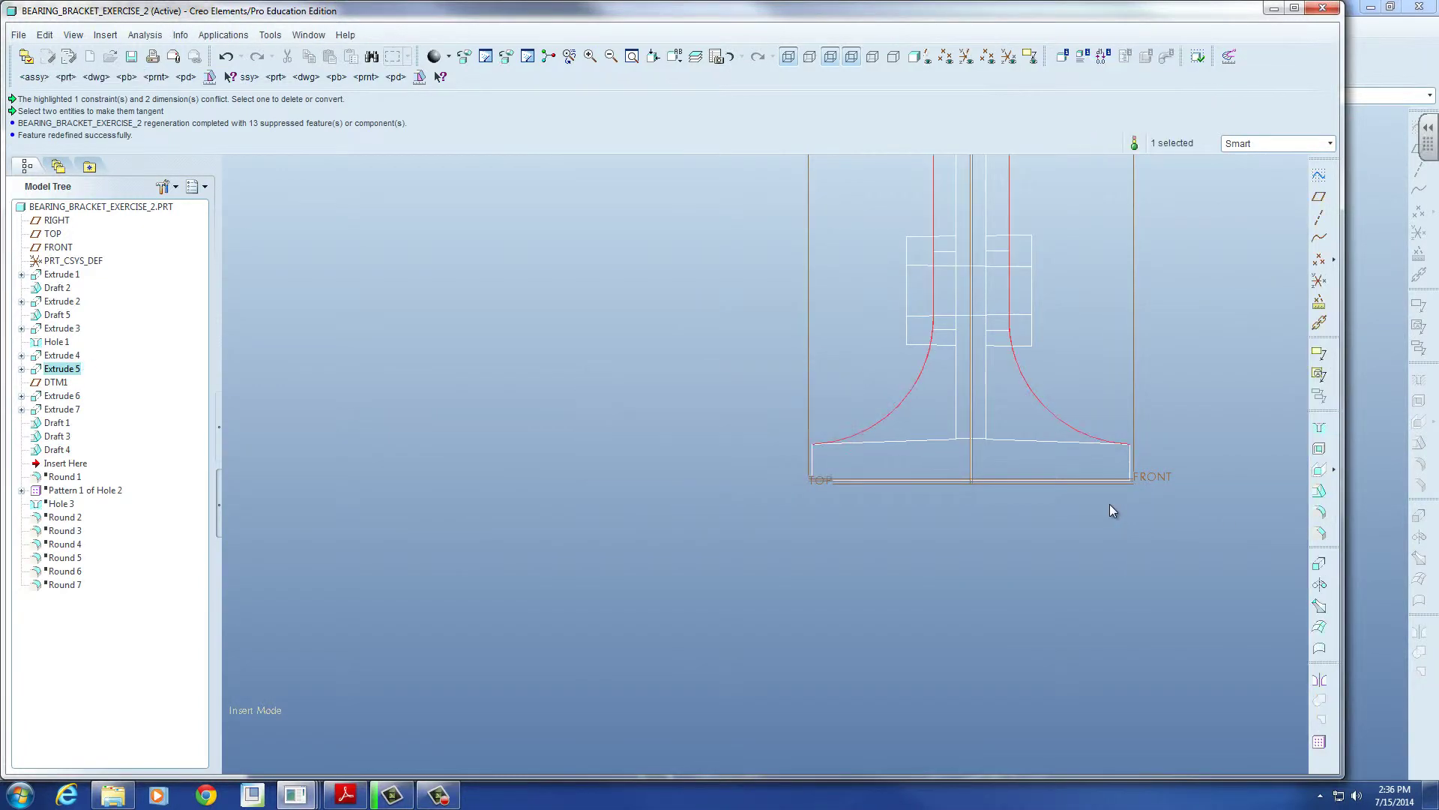
{"action": "left_click", "coordinate": [578, 283]}
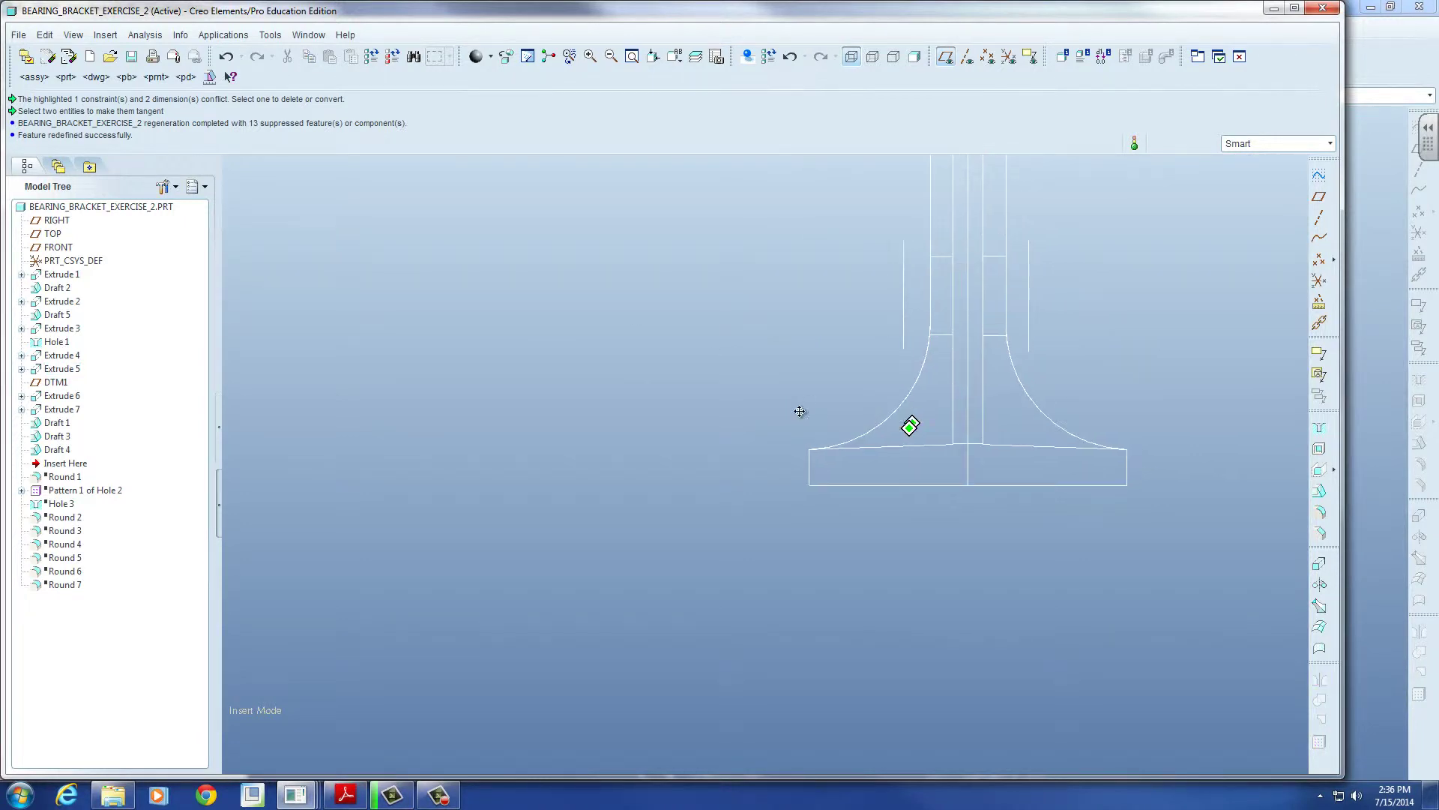
{"action": "middle_click_drag", "start_coordinate": [910, 424], "coordinate": [798, 433], "text": "shift"}
{"action": "left_click", "coordinate": [914, 56]}
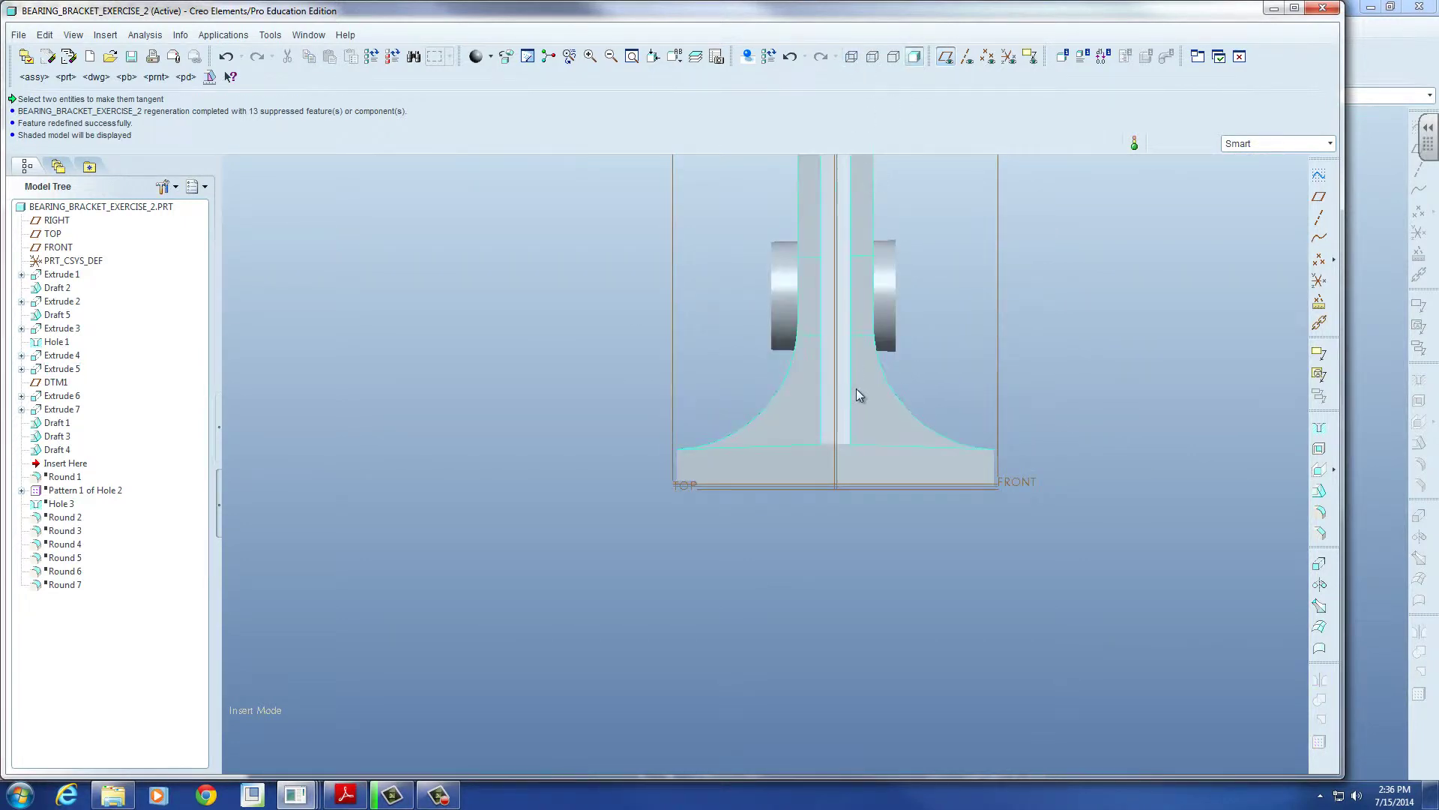
{"action": "mouse_move", "coordinate": [857, 388]}
{"action": "middle_mouse_down"}
{"action": "mouse_move", "coordinate": [807, 388]}
{"action": "mouse_move", "coordinate": [663, 477]}
{"action": "middle_mouse_up"}
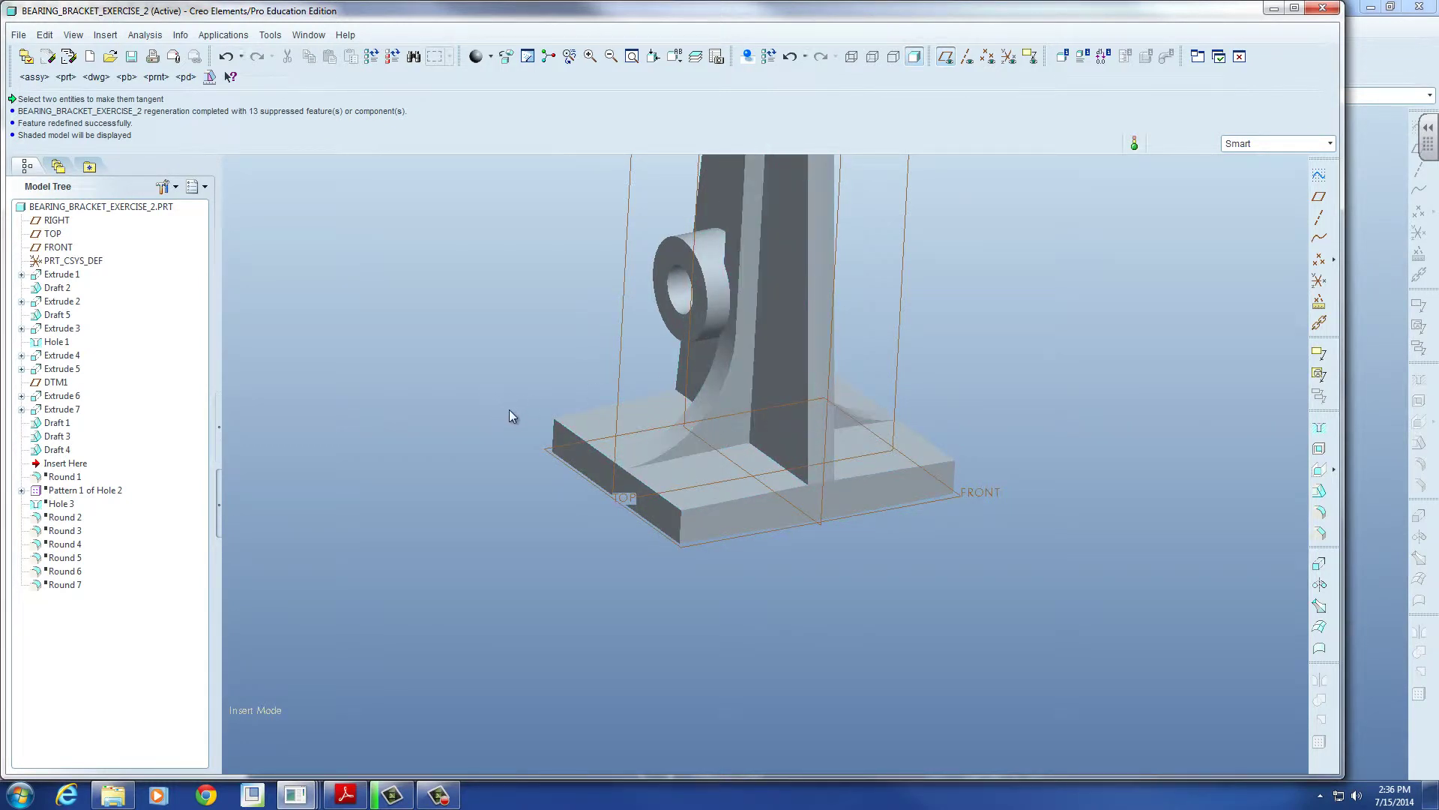
Step: Move the feature insertion point below Round 1 and highlight Draft 4, Draft 3 and Draft 1 on the model
{"action": "left_click_drag", "start_coordinate": [67, 463], "coordinate": [76, 481]}
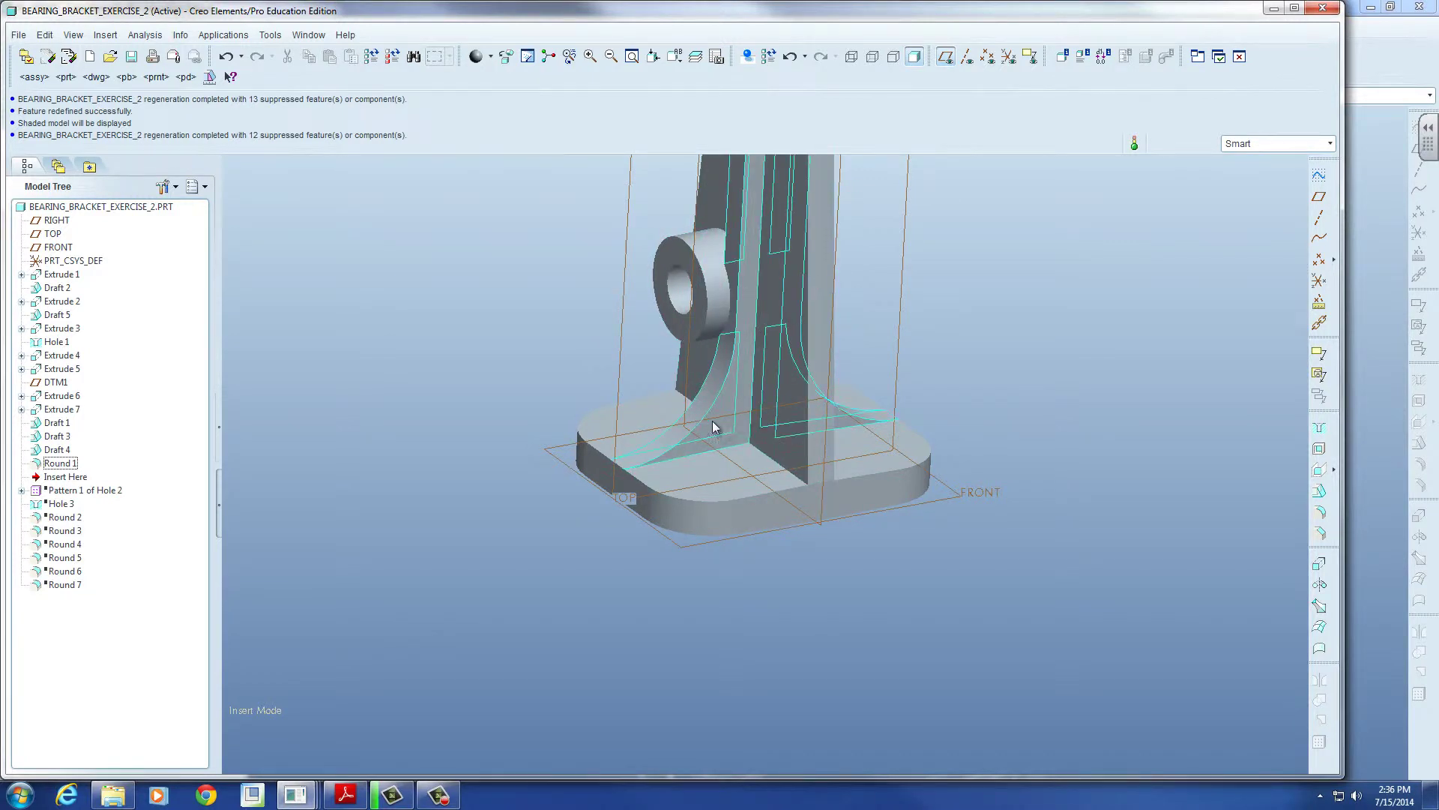
{"action": "left_click", "coordinate": [53, 450]}
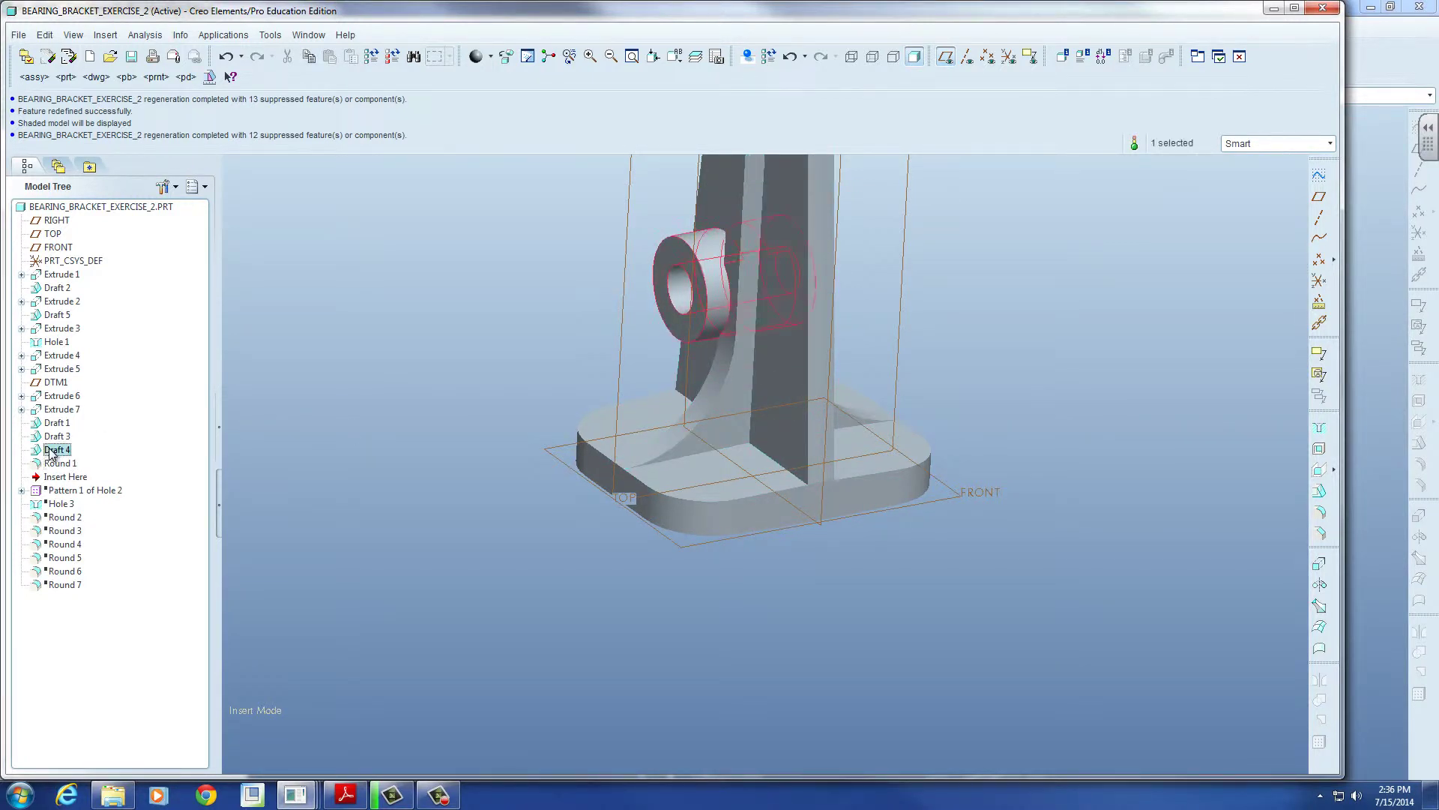
{"action": "left_click", "coordinate": [52, 438]}
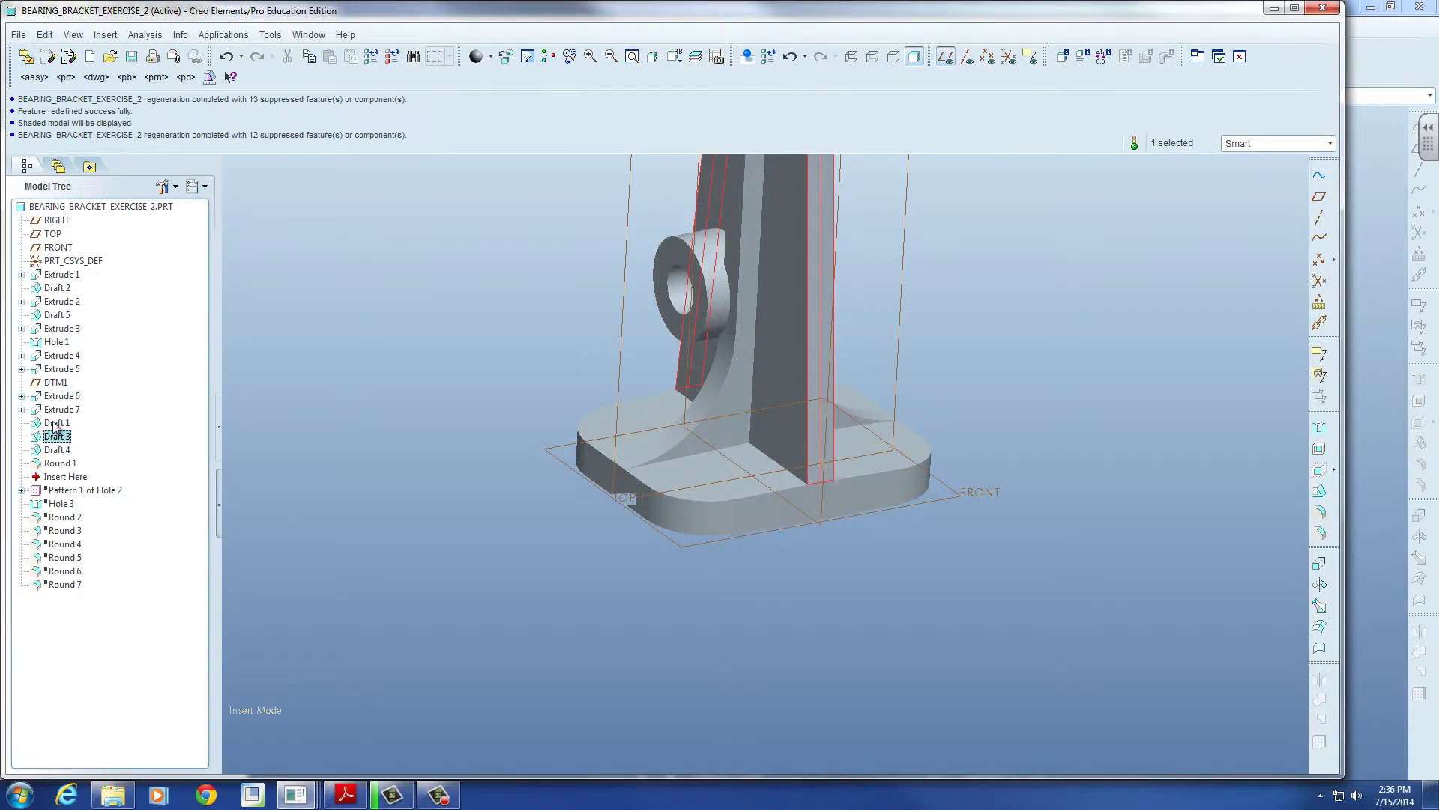
{"action": "left_click", "coordinate": [55, 425]}
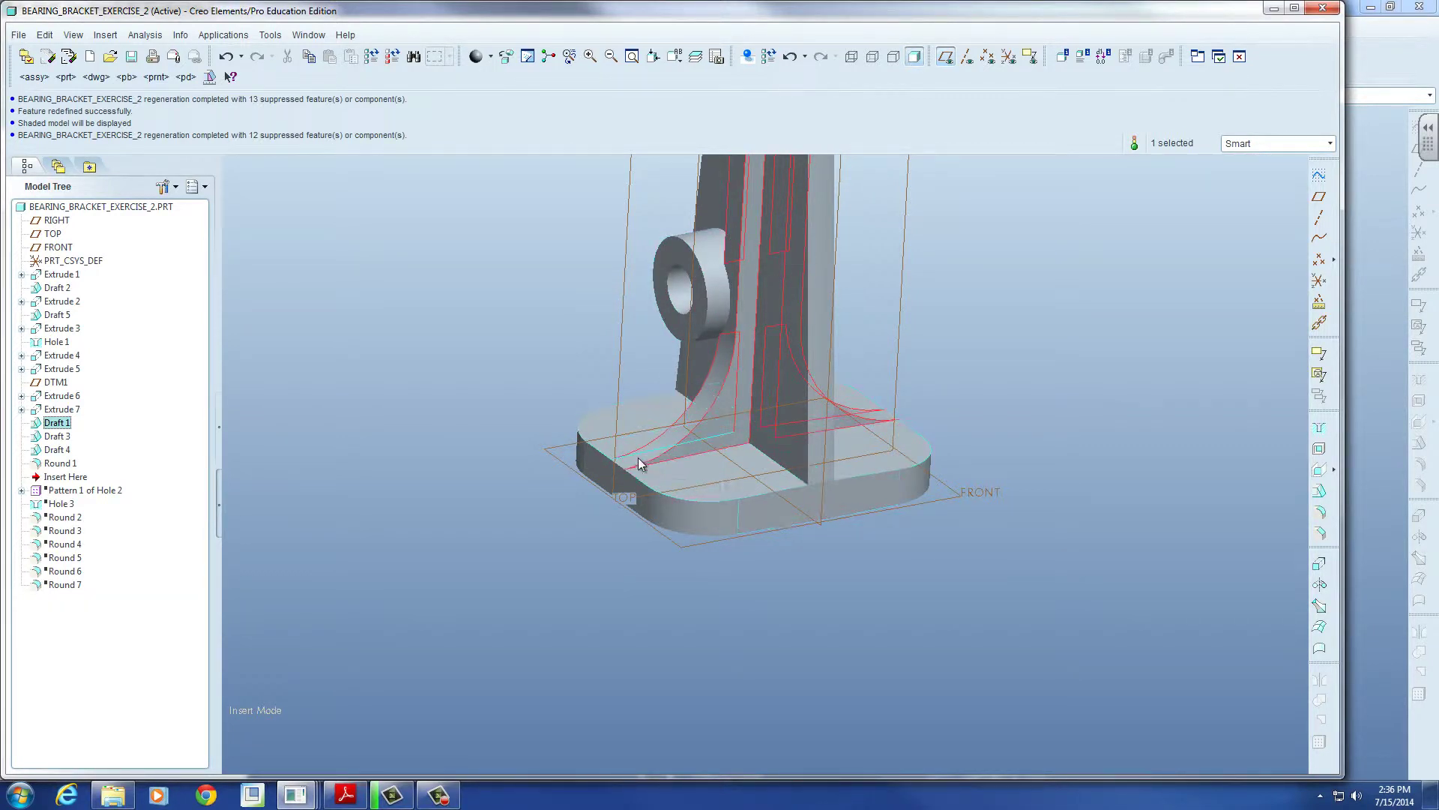
Step: Highlight the RIGHT datum plane on the full bracket to check where it splits the part
{"action": "scroll", "coordinate": [703, 478], "scroll_direction": "down", "scroll_amount": 5}
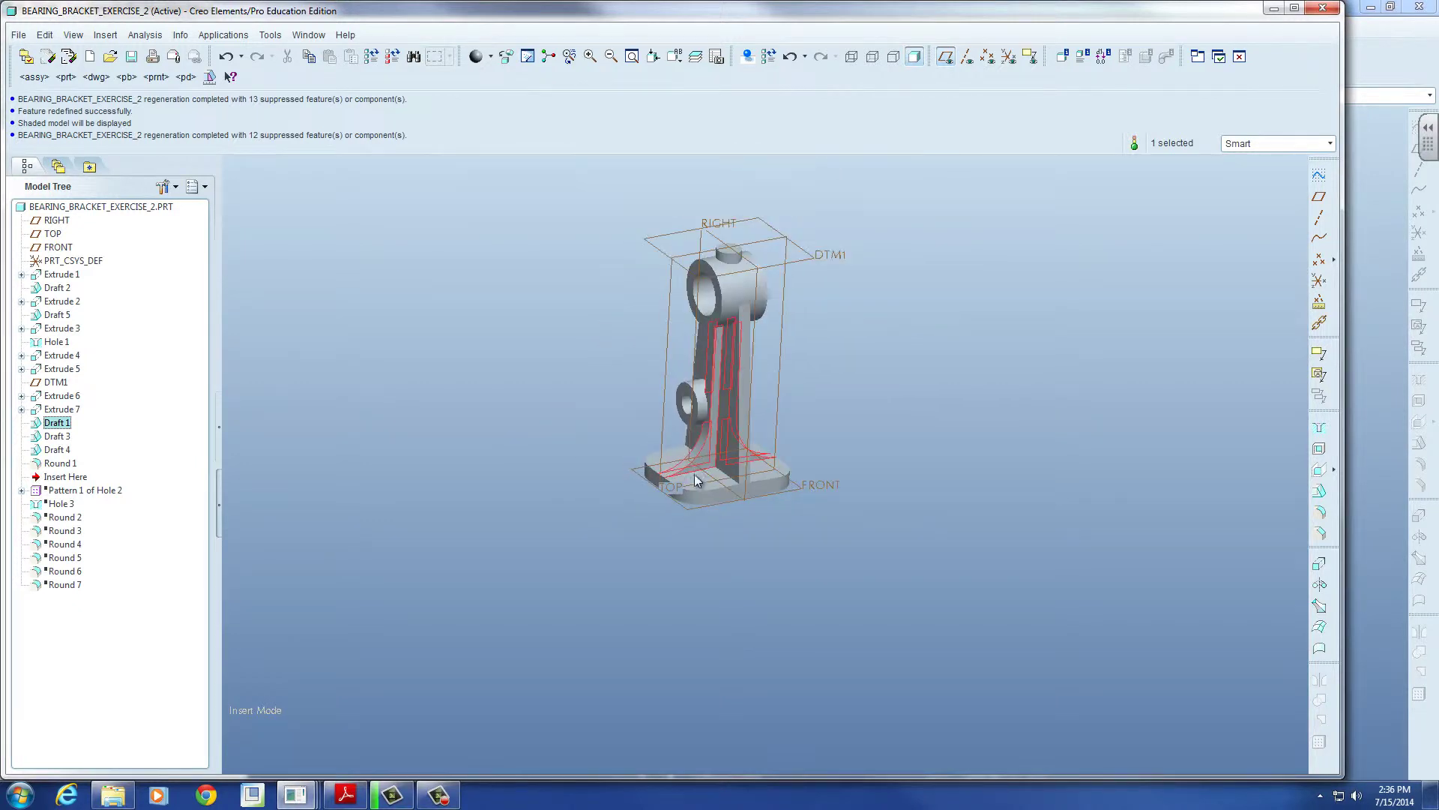
{"action": "left_click", "coordinate": [720, 231]}
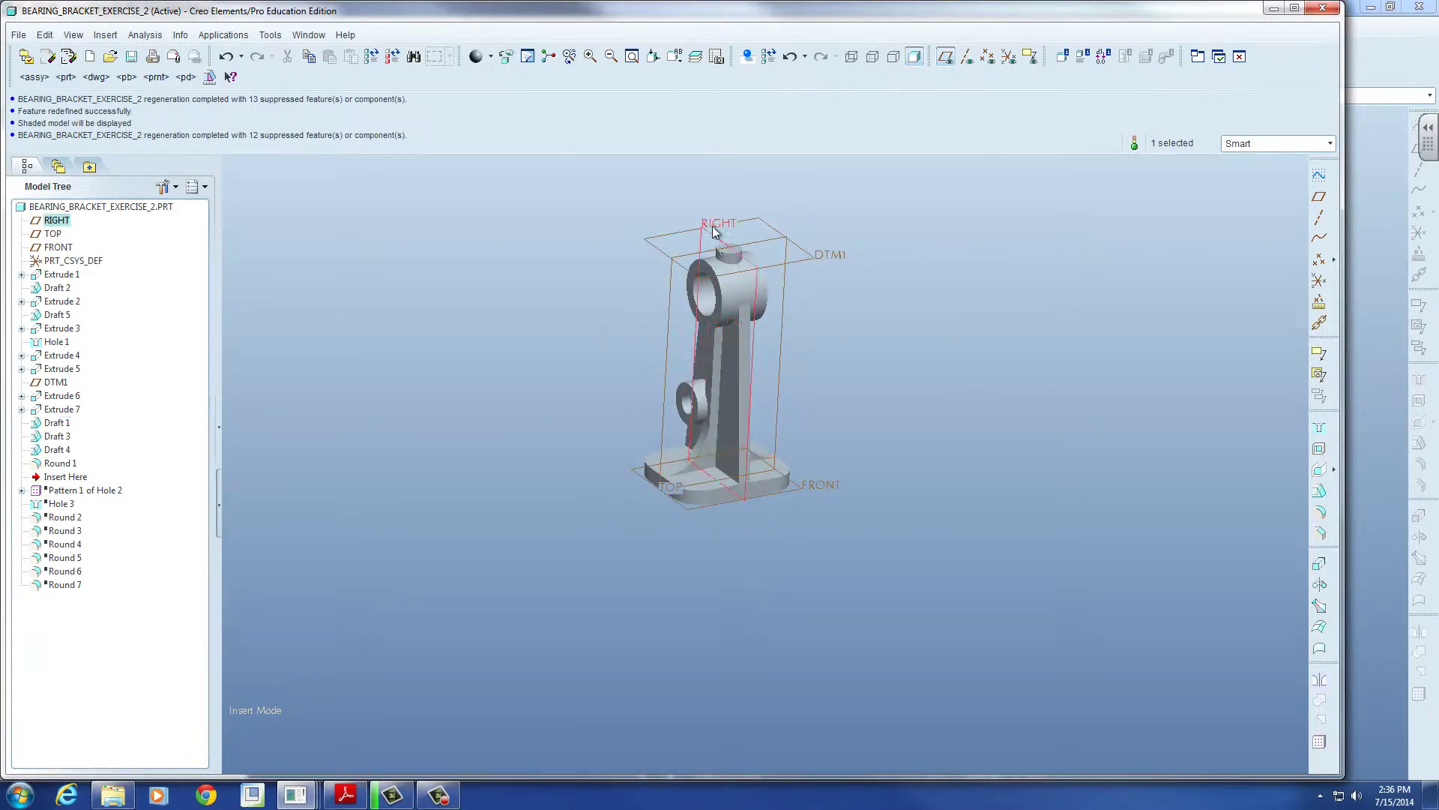
{"action": "scroll", "coordinate": [709, 421], "scroll_direction": "up", "scroll_amount": 5}
{"action": "scroll", "coordinate": [709, 421], "scroll_direction": "down", "scroll_amount": 3}
{"action": "scroll", "coordinate": [705, 418], "scroll_direction": "down", "scroll_amount": 2}
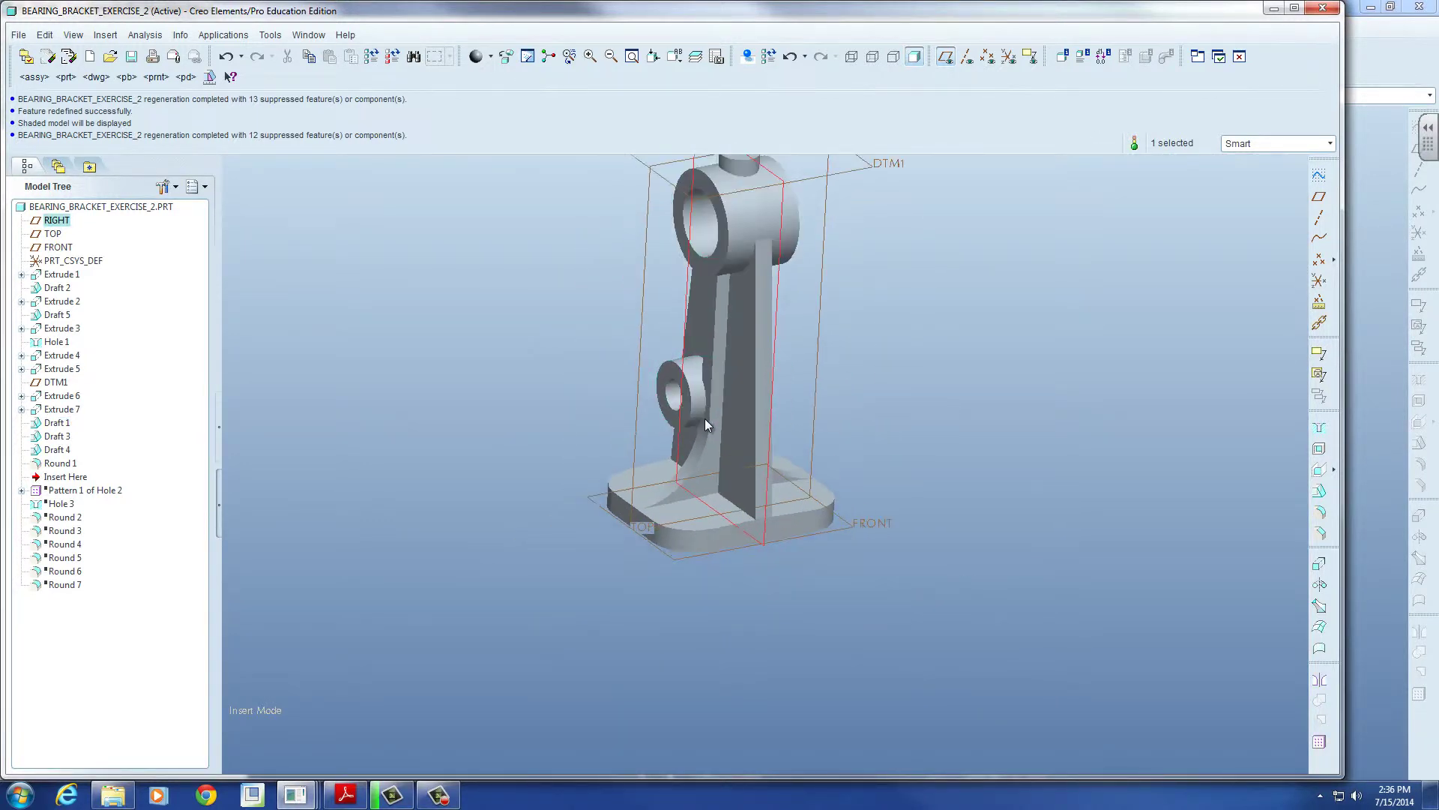
{"action": "left_click", "coordinate": [925, 358]}
Step: Run a draft analysis on the bracket's entire solid geometry with the RIGHT datum plane as the pull direction
{"action": "scroll", "coordinate": [827, 395], "scroll_direction": "down", "scroll_amount": 2}
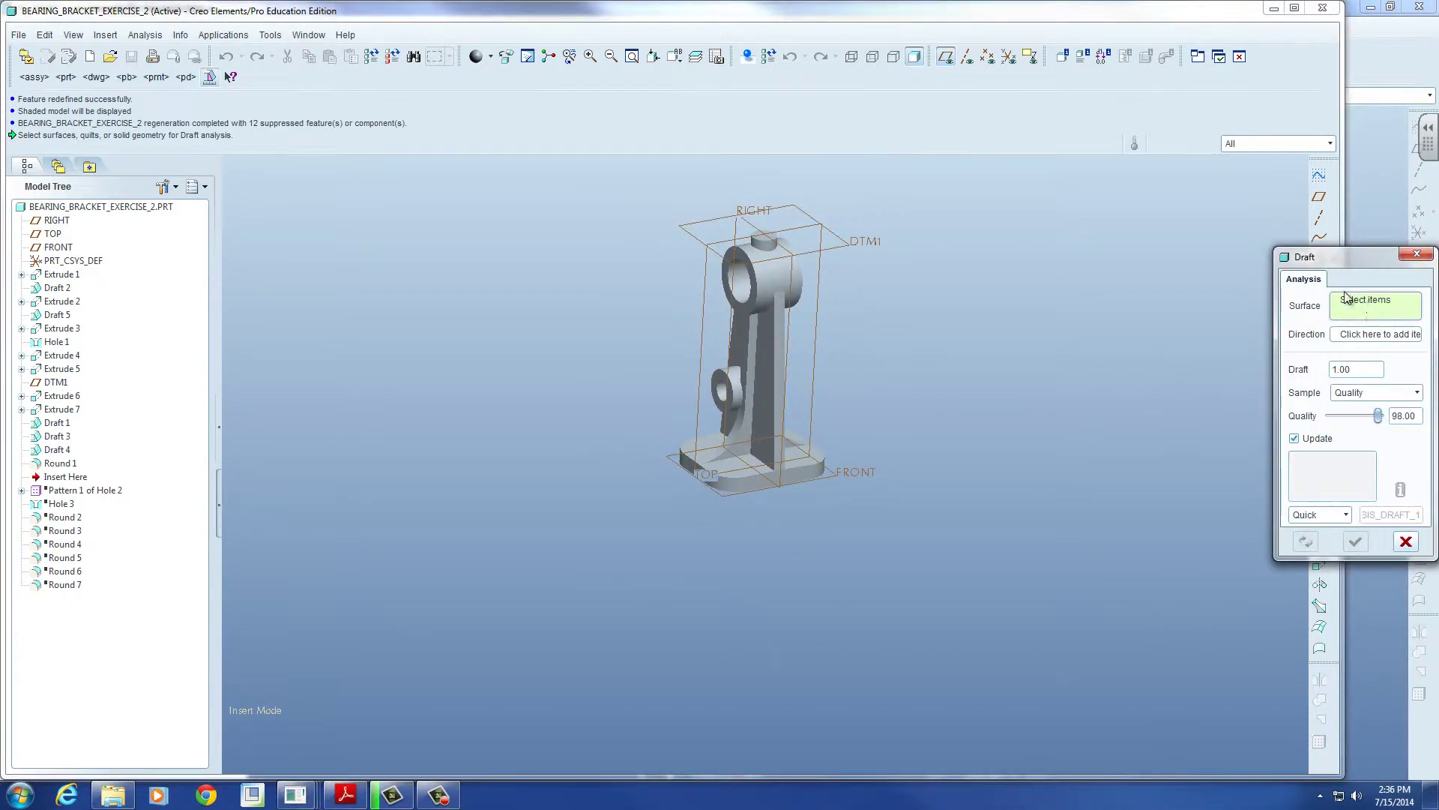
{"action": "left_click", "coordinate": [1283, 143]}
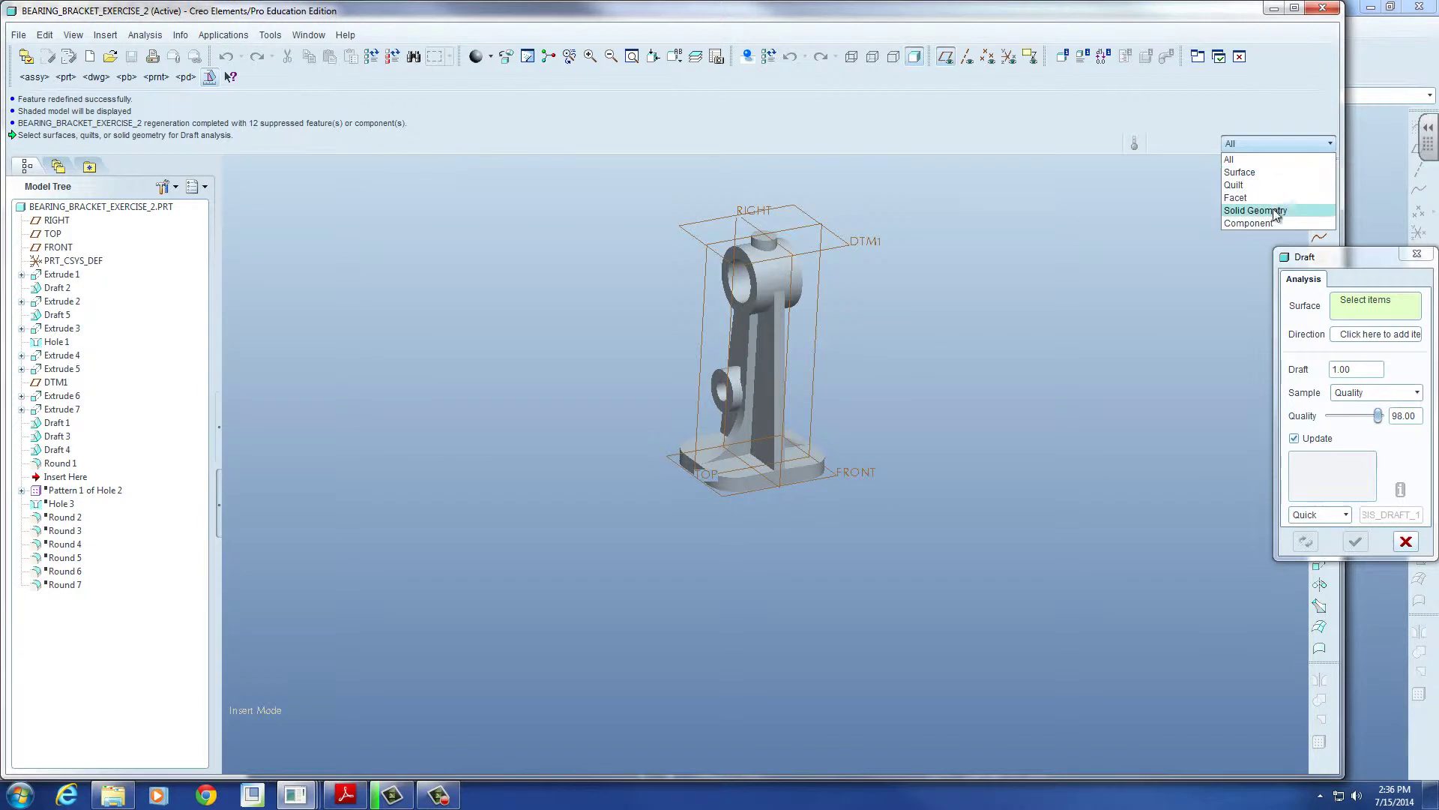
{"action": "left_click", "coordinate": [1273, 209]}
{"action": "left_click", "coordinate": [776, 360]}
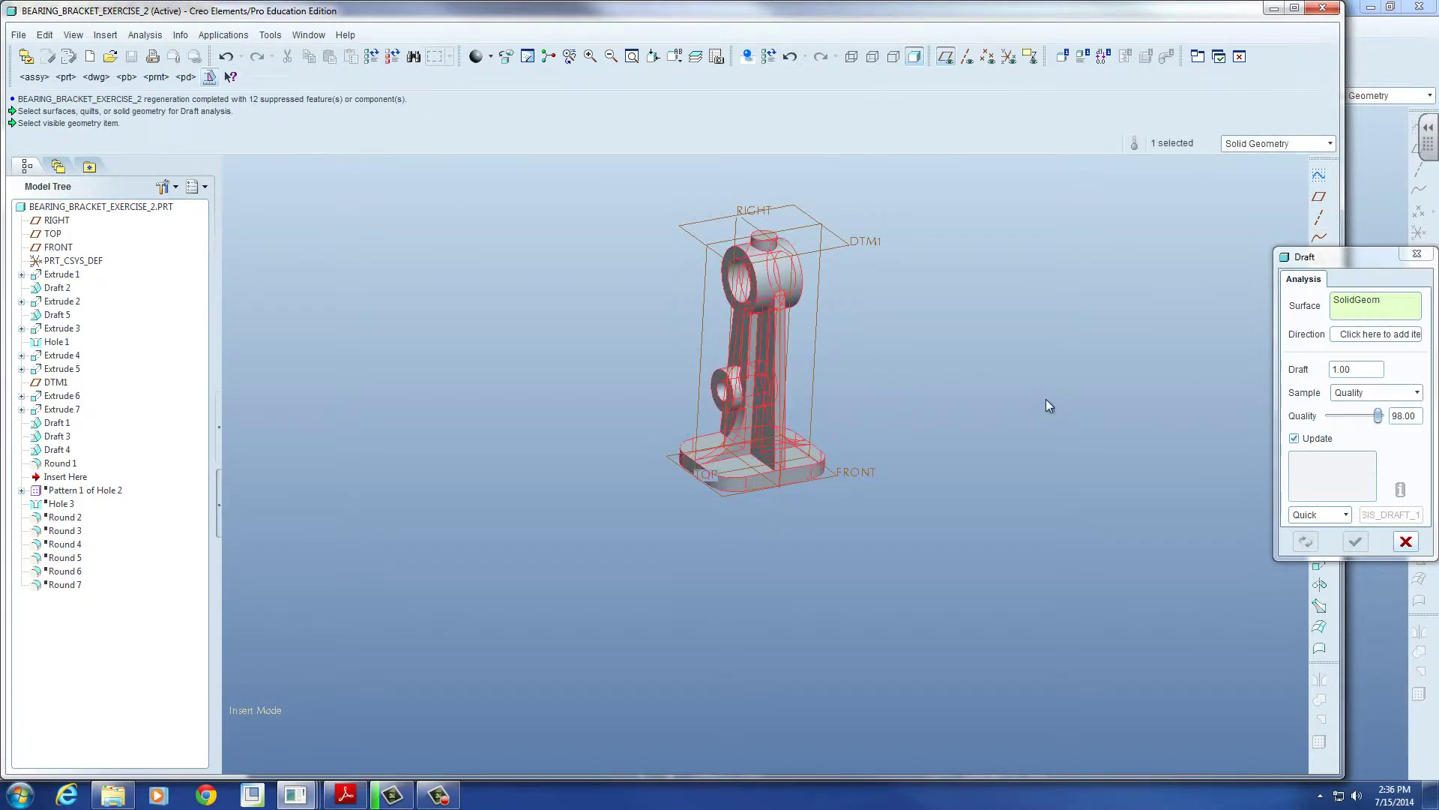
{"action": "left_click", "coordinate": [1377, 333]}
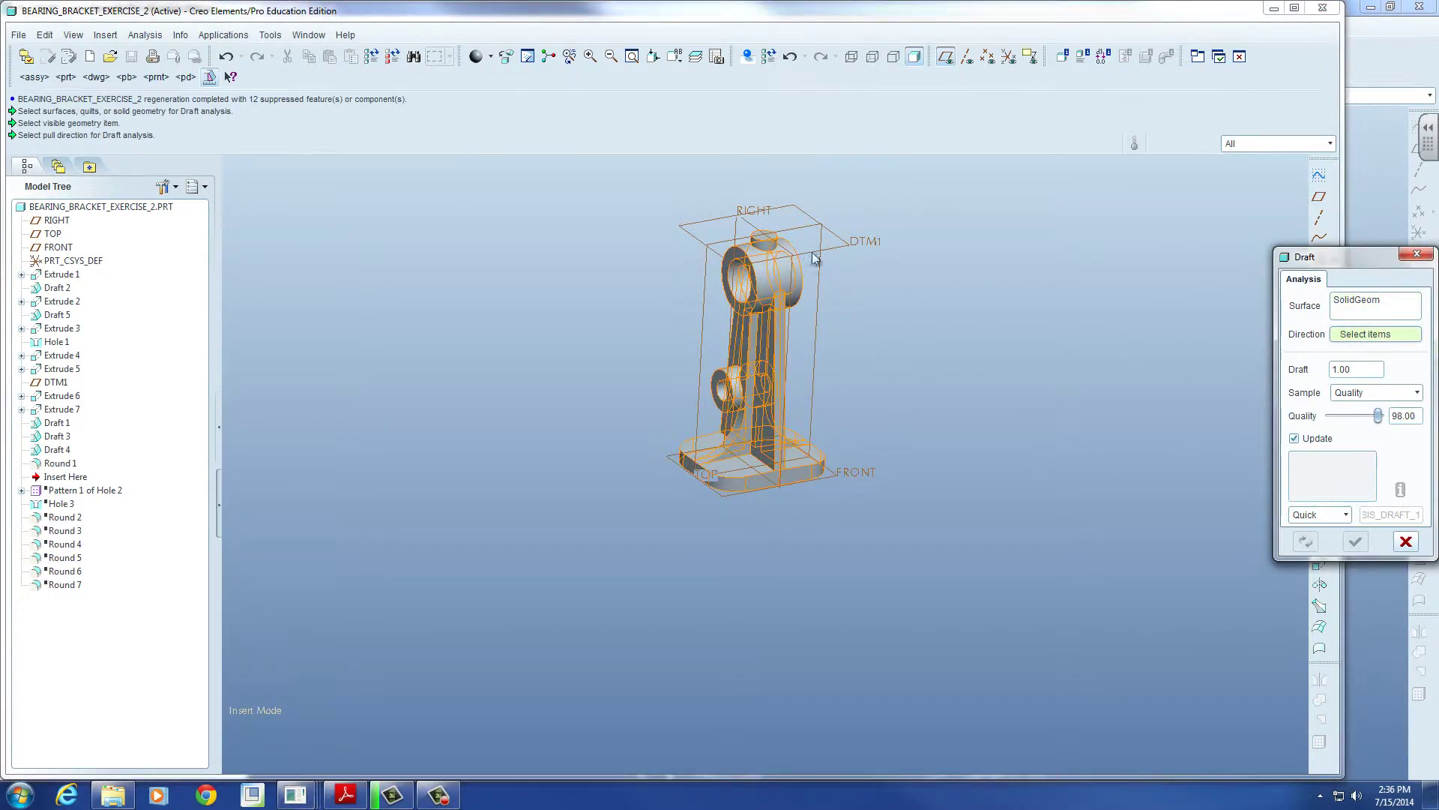
{"action": "left_click", "coordinate": [745, 202]}
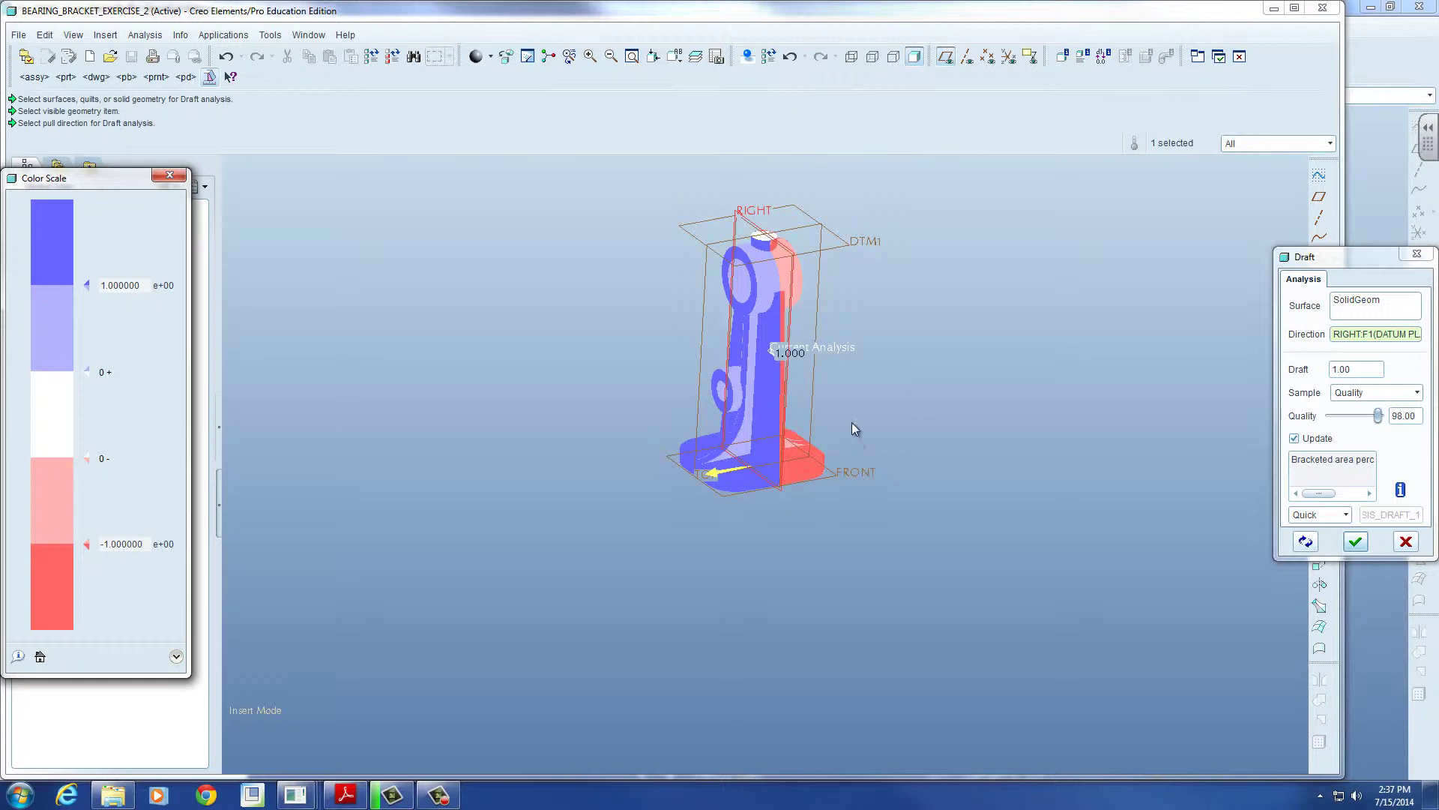
Step: Examine the draft analysis colours on both sides of the bracket, including the small end boss and the base
{"action": "middle_click_drag", "start_coordinate": [852, 422], "coordinate": [951, 498], "text": "shift"}
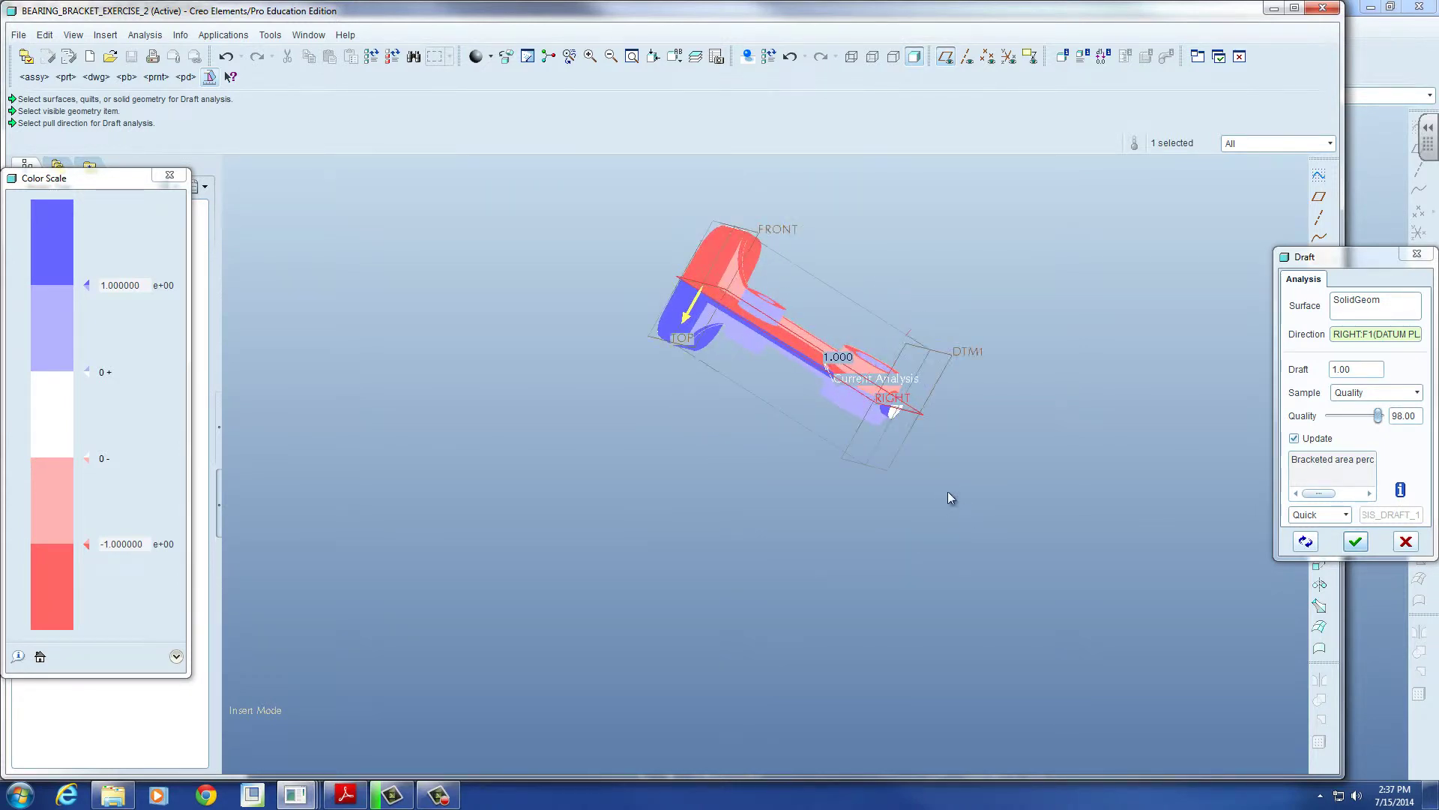
{"action": "scroll", "coordinate": [900, 435], "scroll_direction": "up", "scroll_amount": 8}
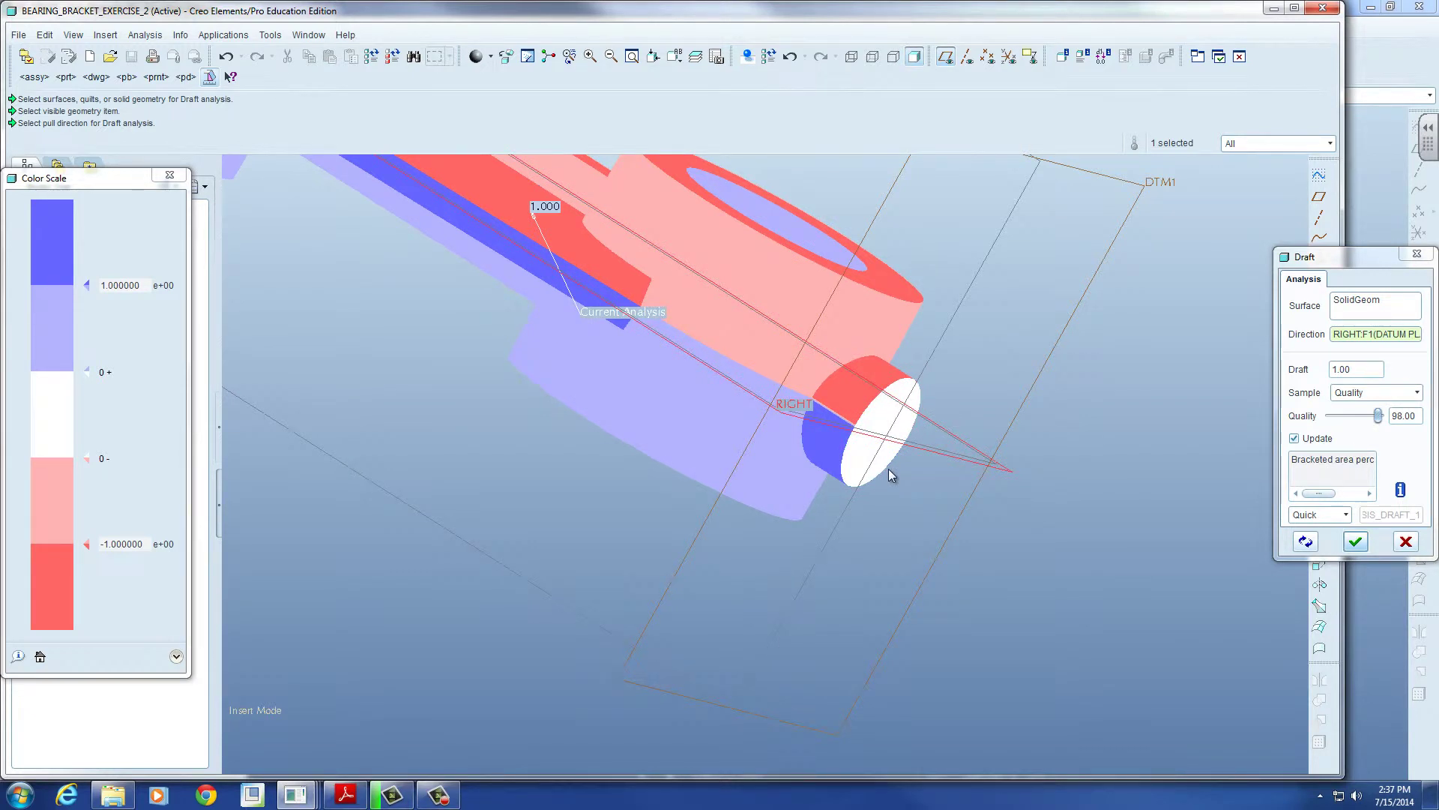
{"action": "key", "text": "ctrl+d"}
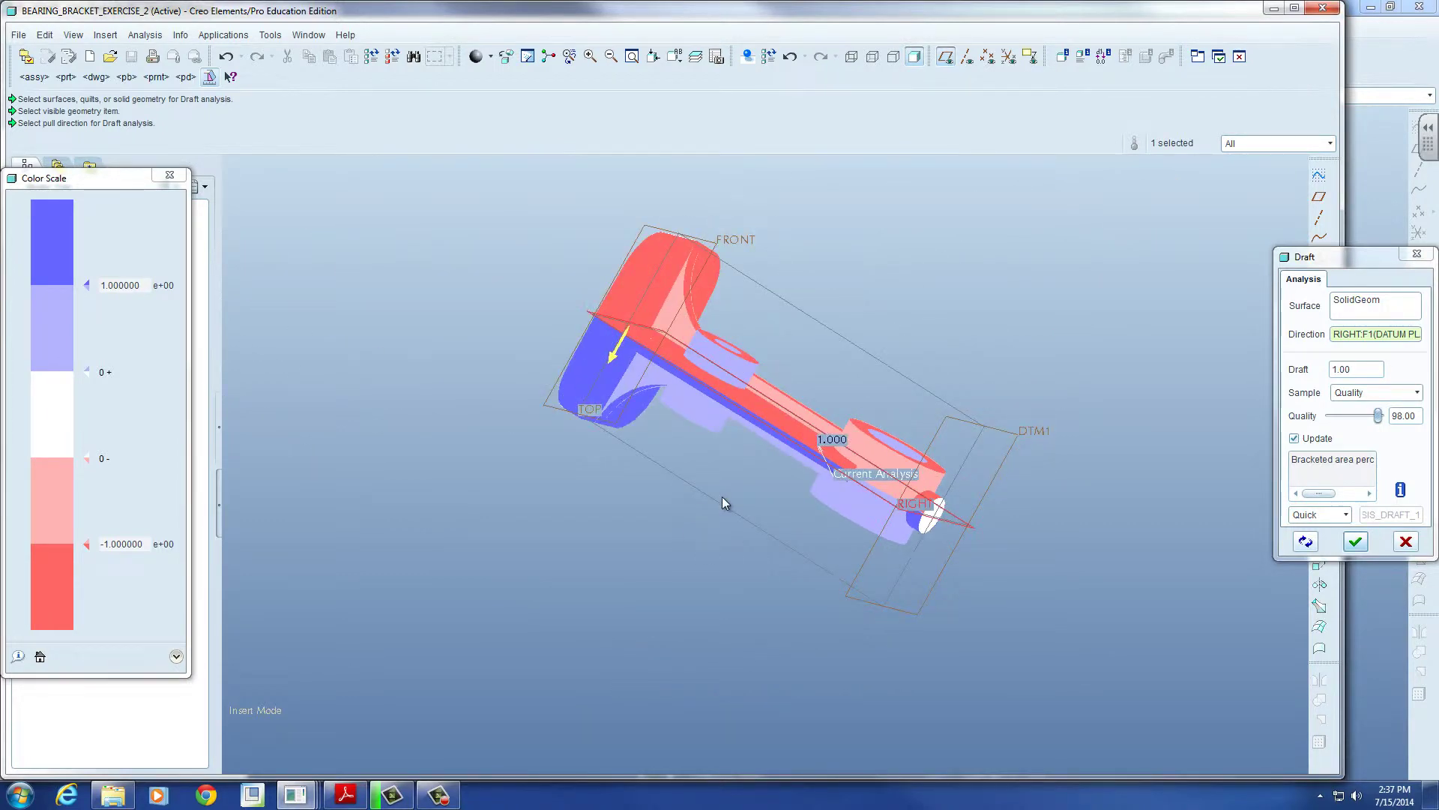
{"action": "middle_click_drag", "start_coordinate": [729, 520], "coordinate": [556, 356]}
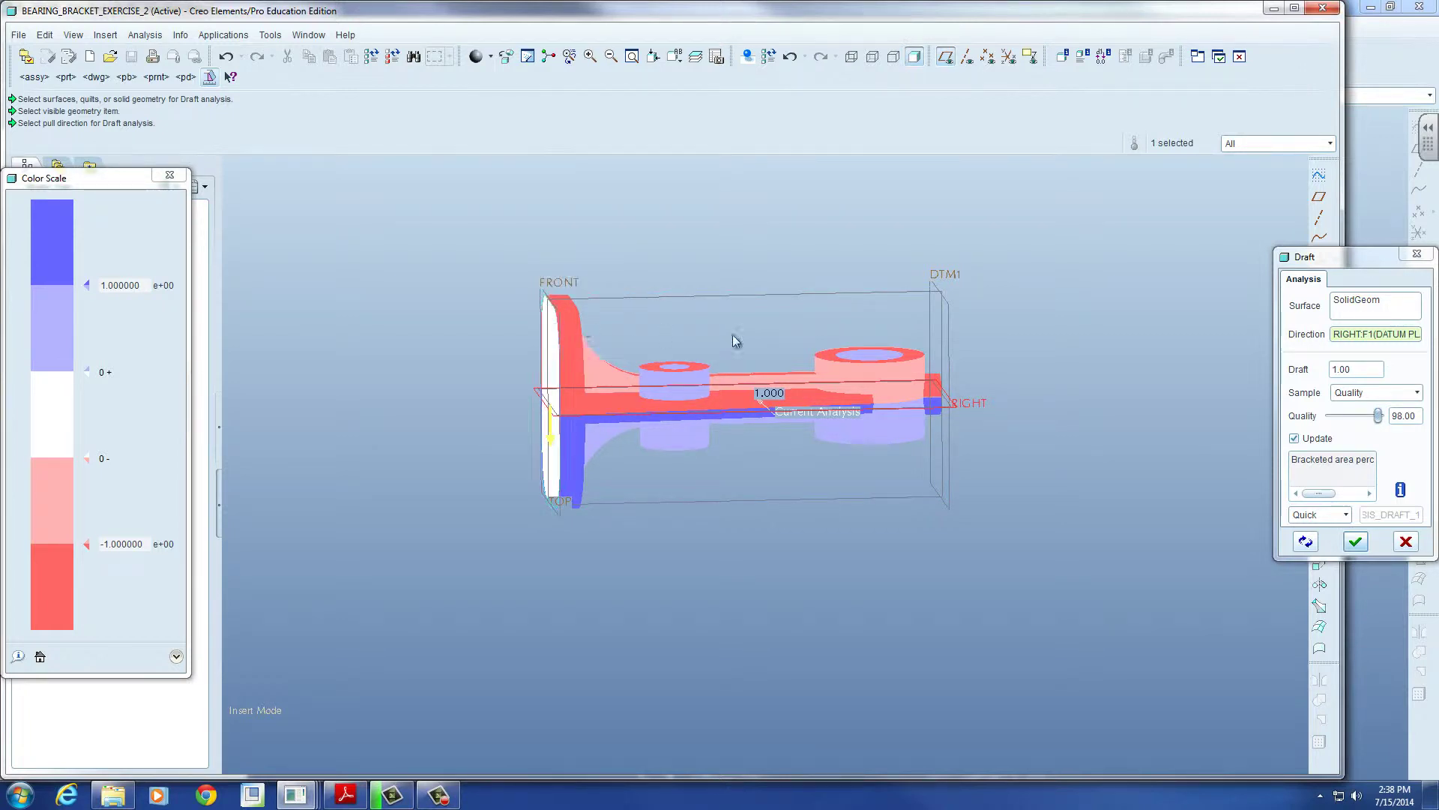
Step: Close the draft analysis and resume the suppressed Pattern 1 of Hole 2
{"action": "left_click", "coordinate": [1356, 541]}
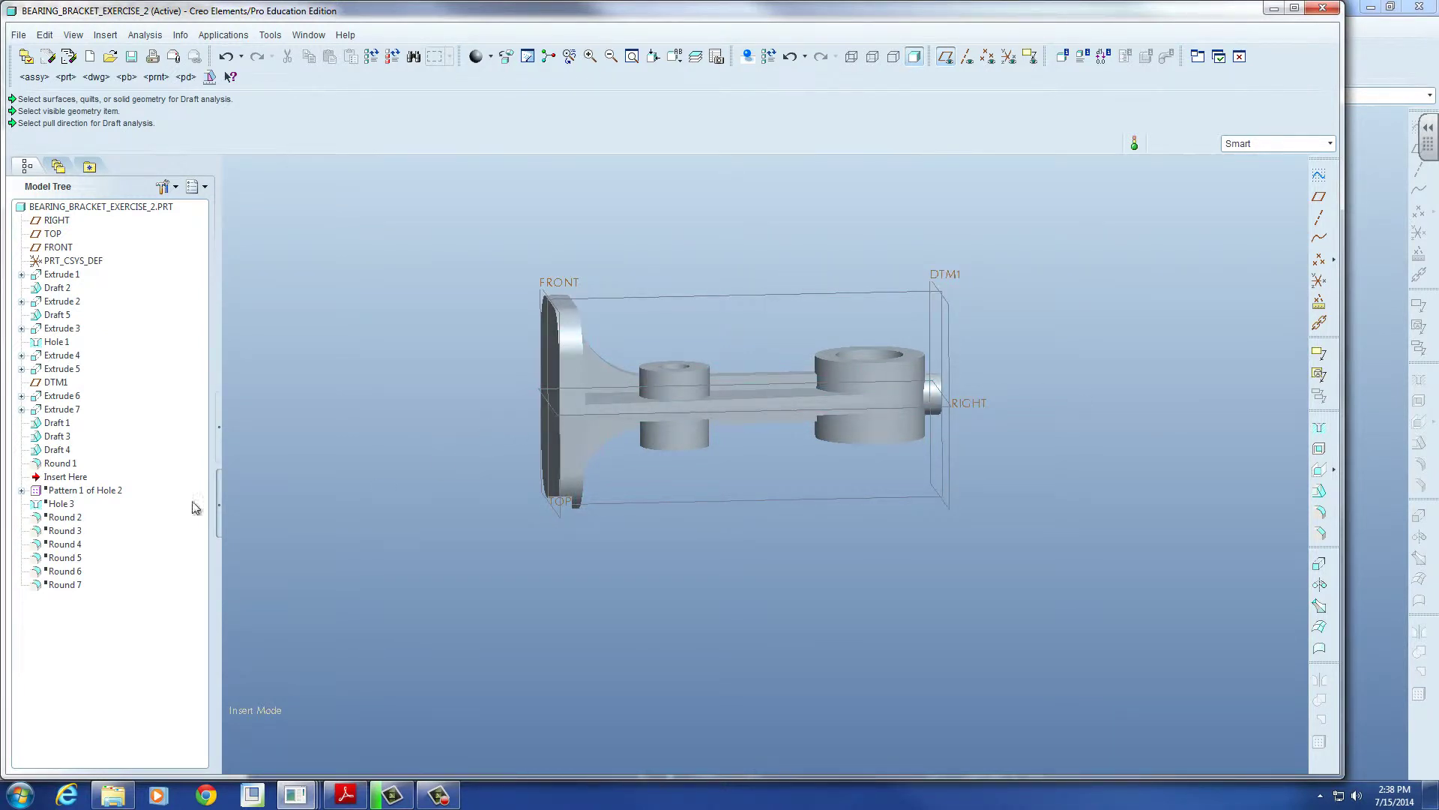
{"action": "left_click", "coordinate": [95, 495]}
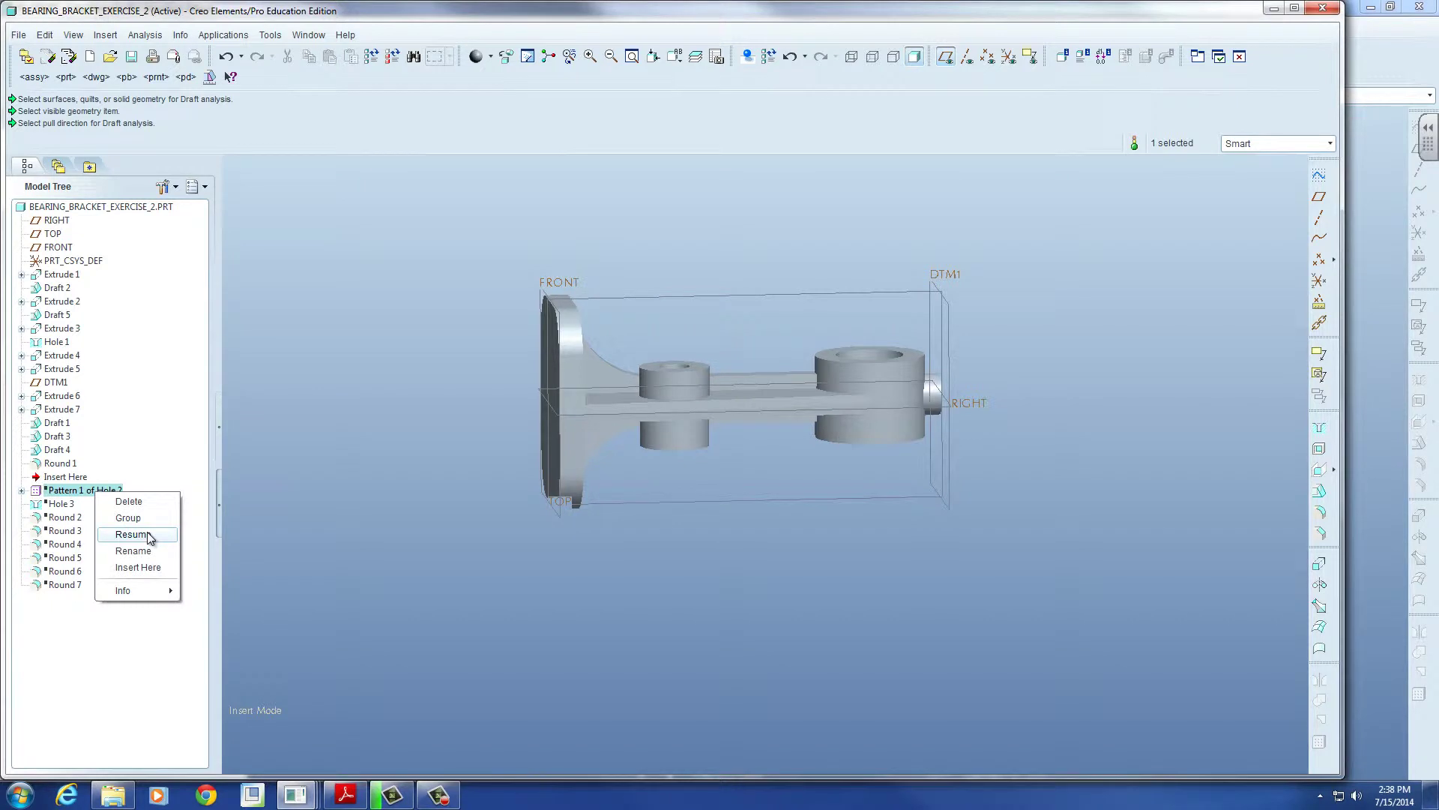
{"action": "left_click", "coordinate": [132, 535]}
{"action": "left_click", "coordinate": [654, 266]}
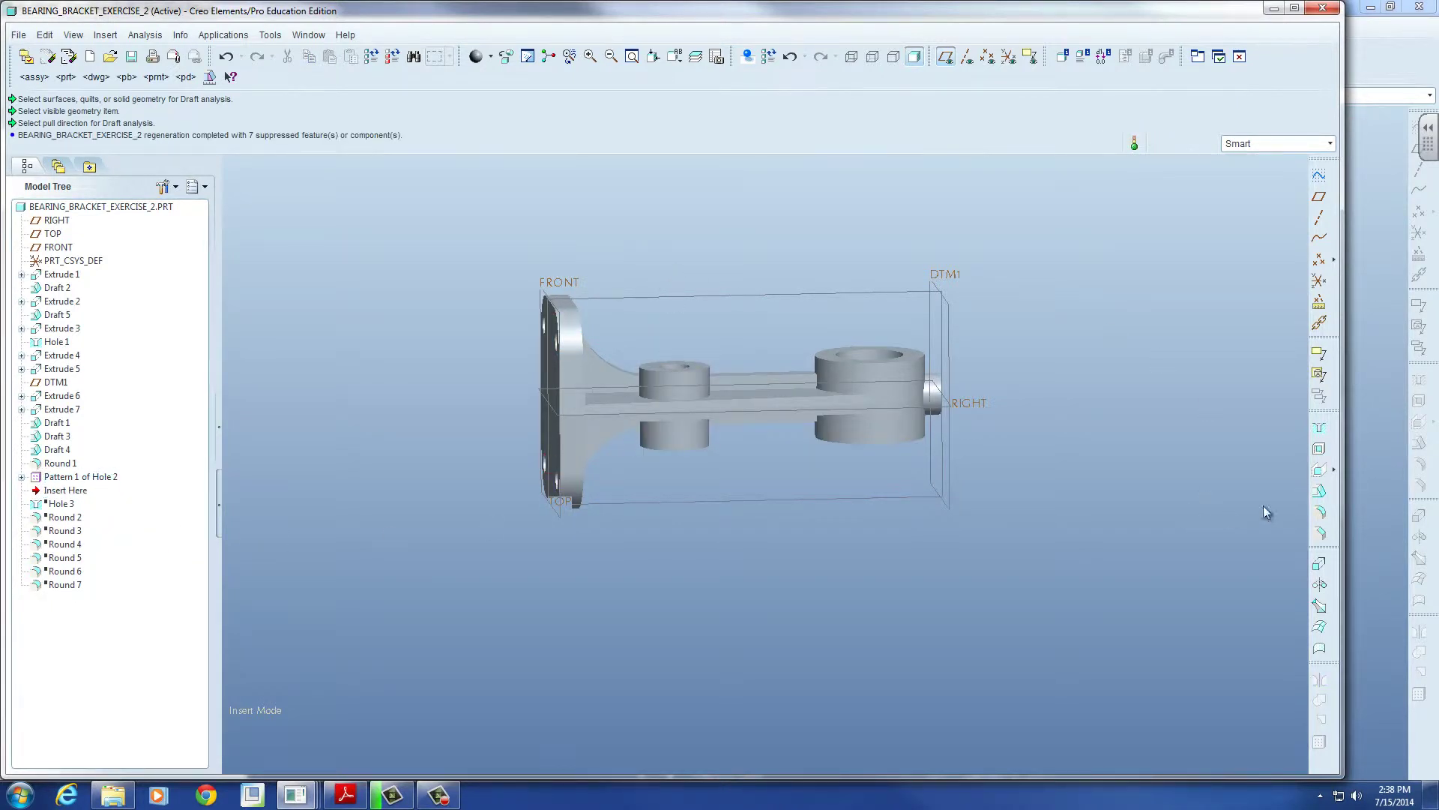
Step: Start a draft and add a loop surface set for one upper mounting hole, anchored on the base's flat mounting face
{"action": "left_click", "coordinate": [1320, 491]}
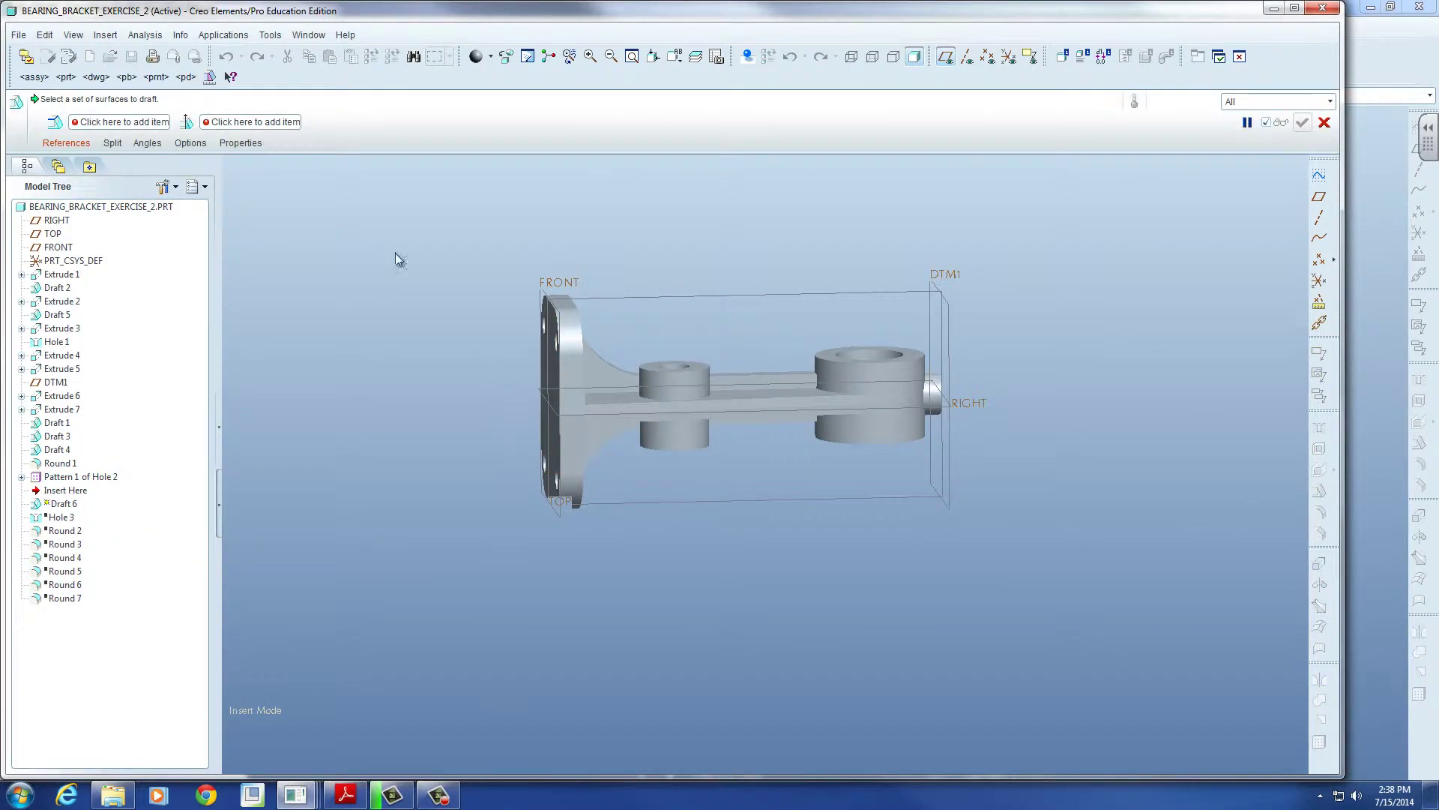
{"action": "left_click", "coordinate": [66, 142]}
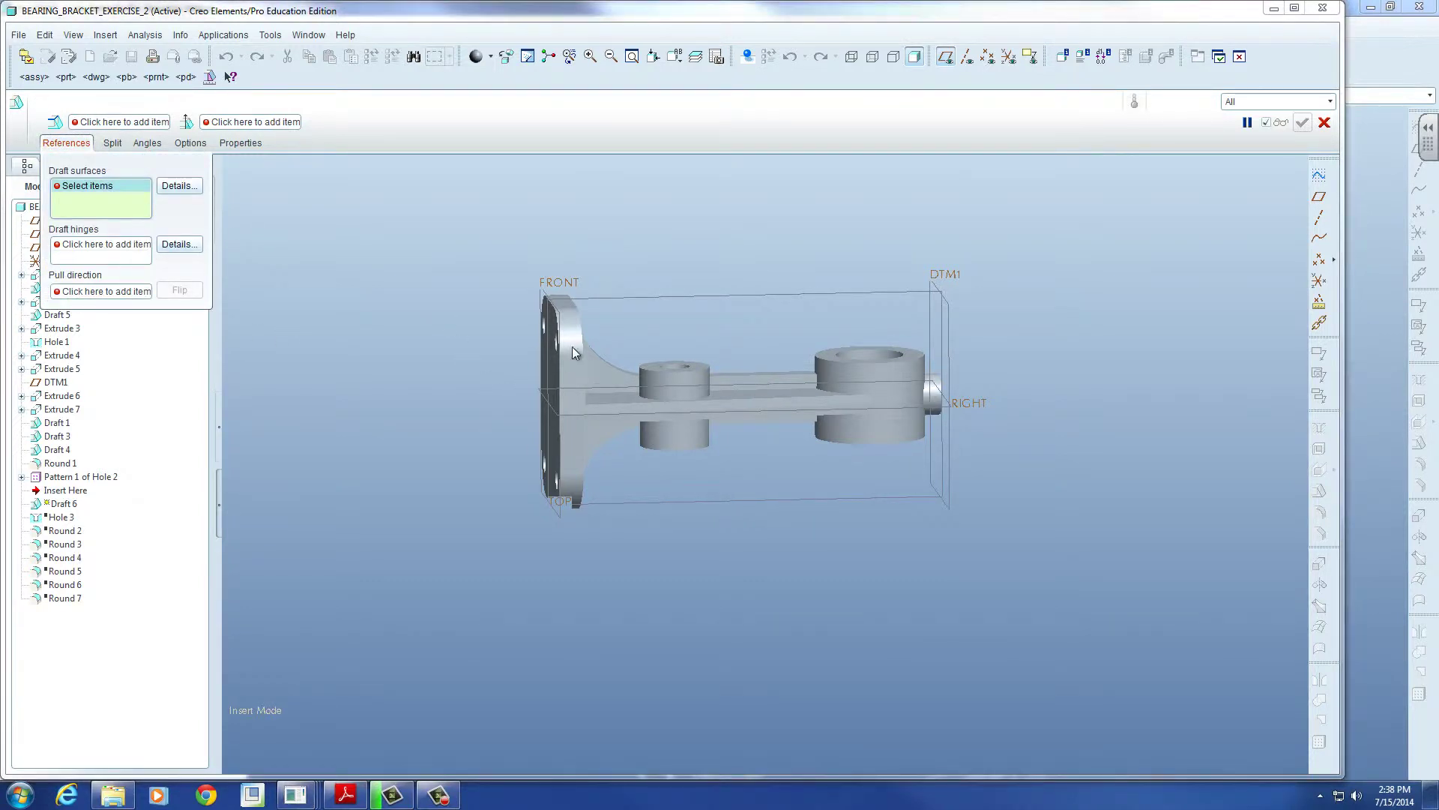
{"action": "scroll", "coordinate": [562, 349], "scroll_direction": "down", "scroll_amount": 5}
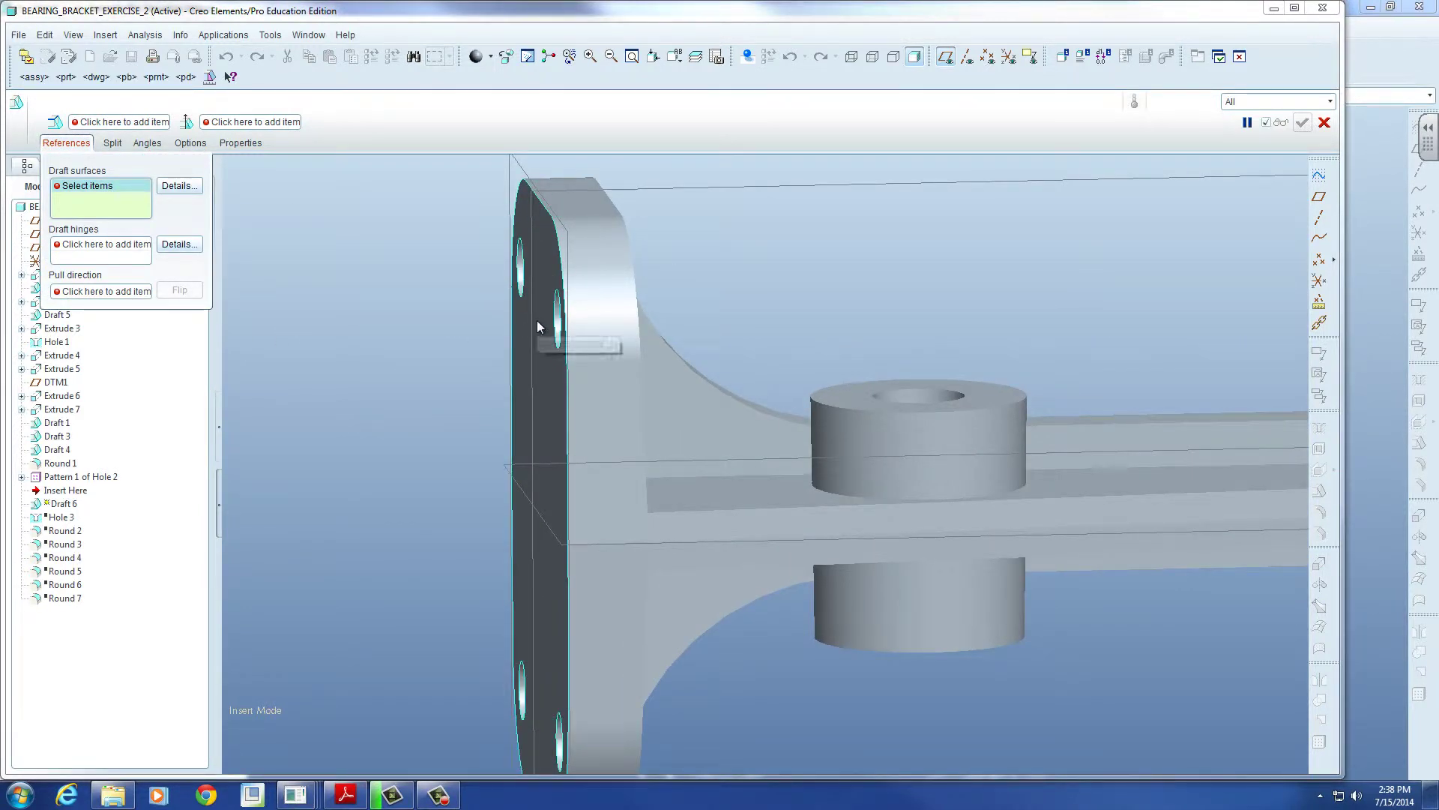
{"action": "left_click", "coordinate": [180, 186]}
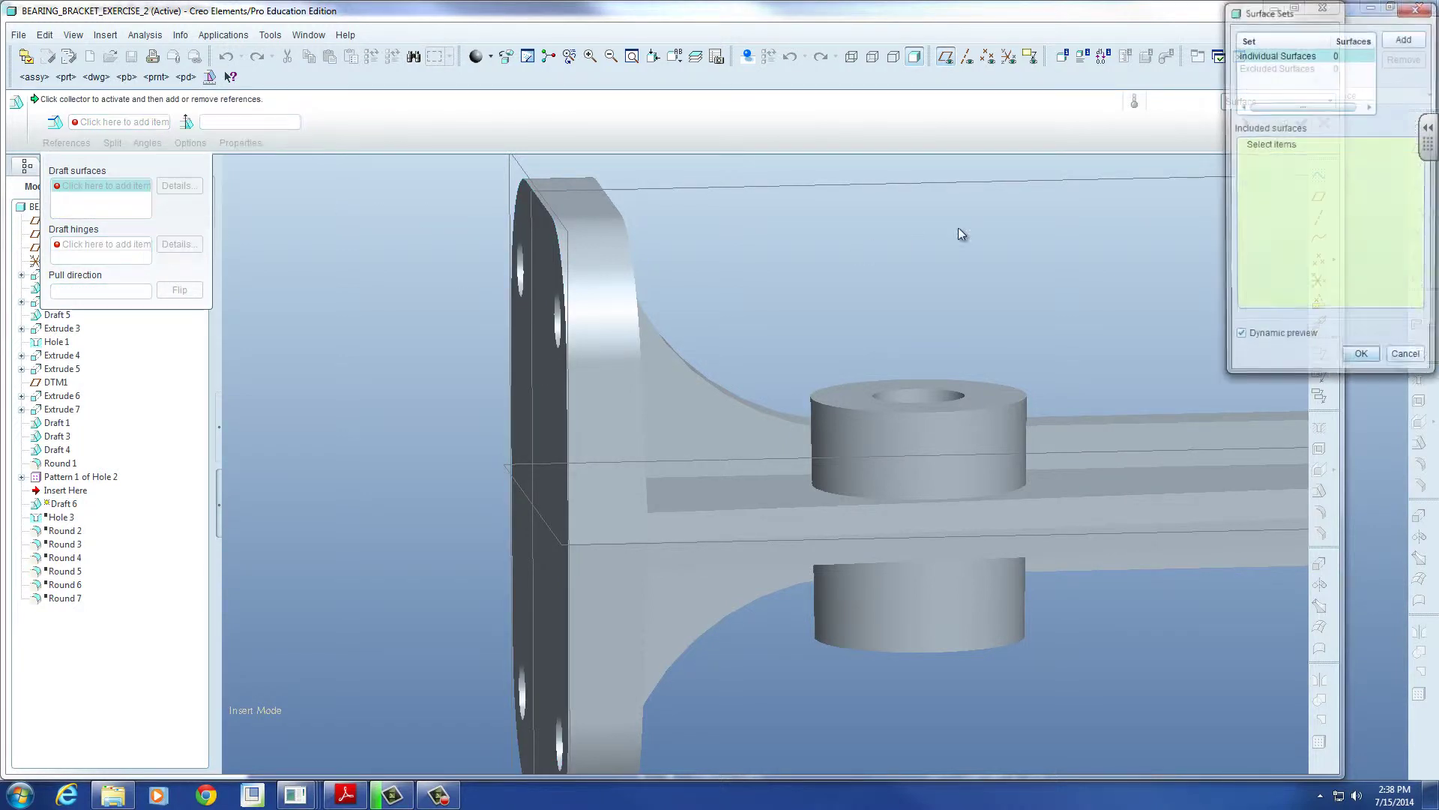
{"action": "left_click", "coordinate": [1405, 38]}
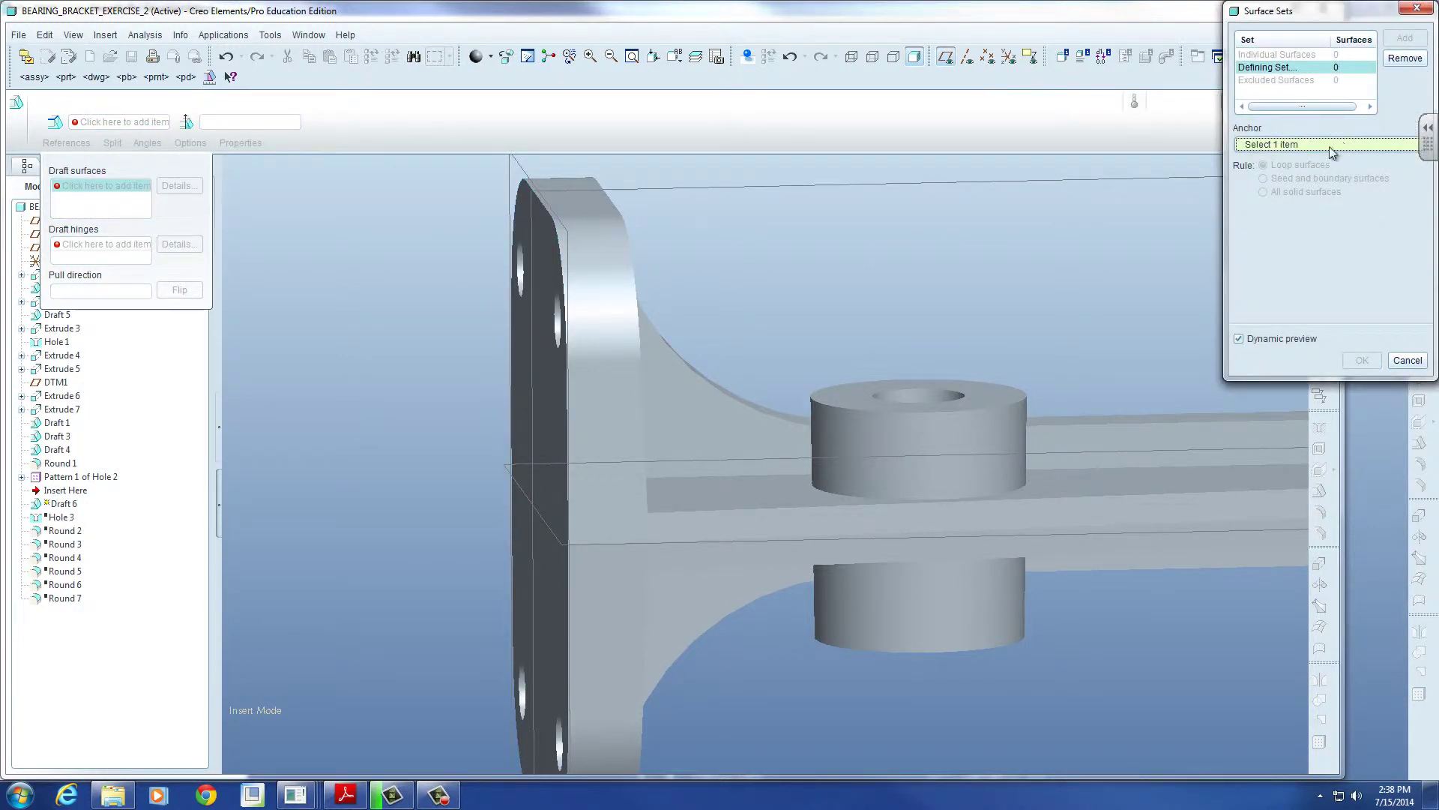
{"action": "left_click", "coordinate": [545, 418]}
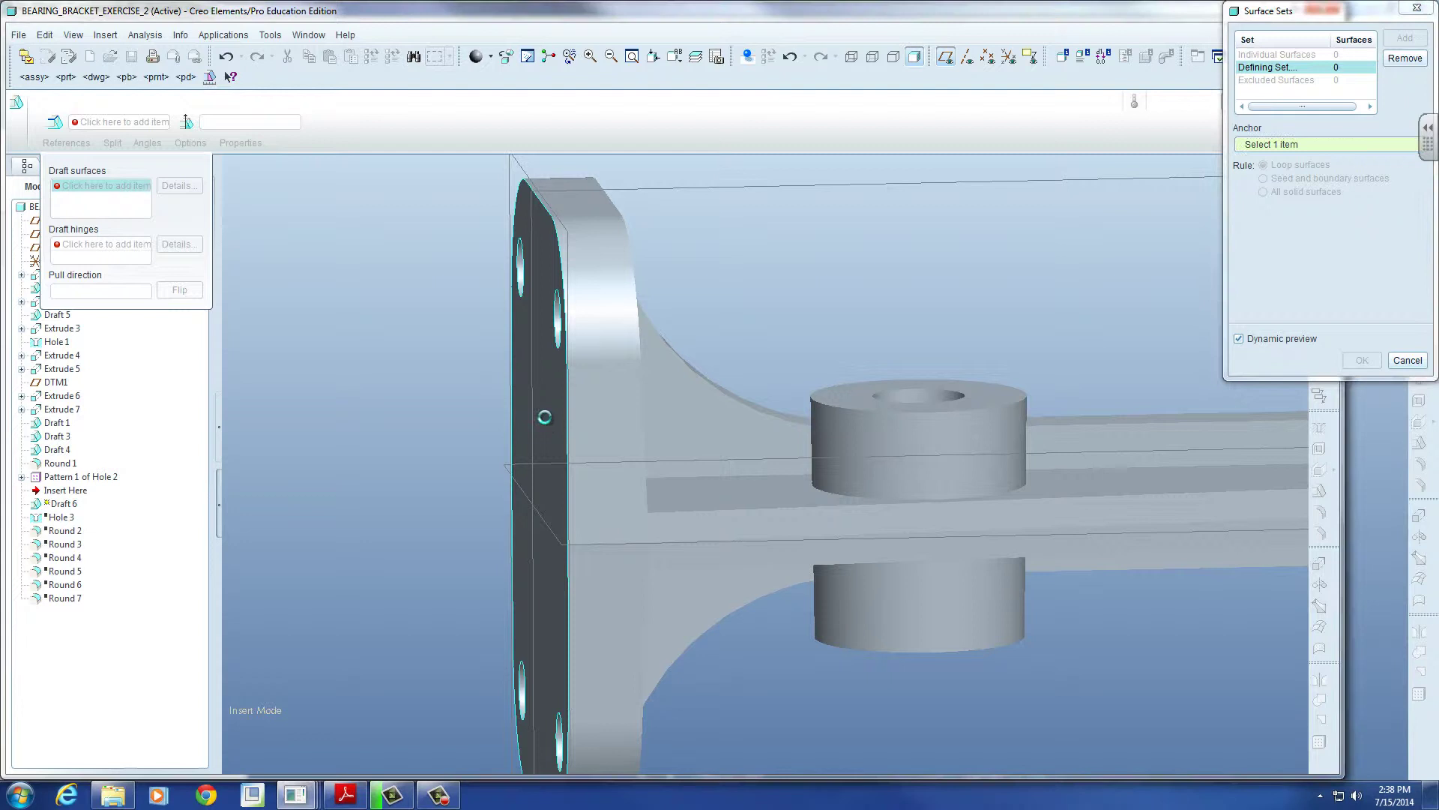
{"action": "left_click", "coordinate": [555, 343]}
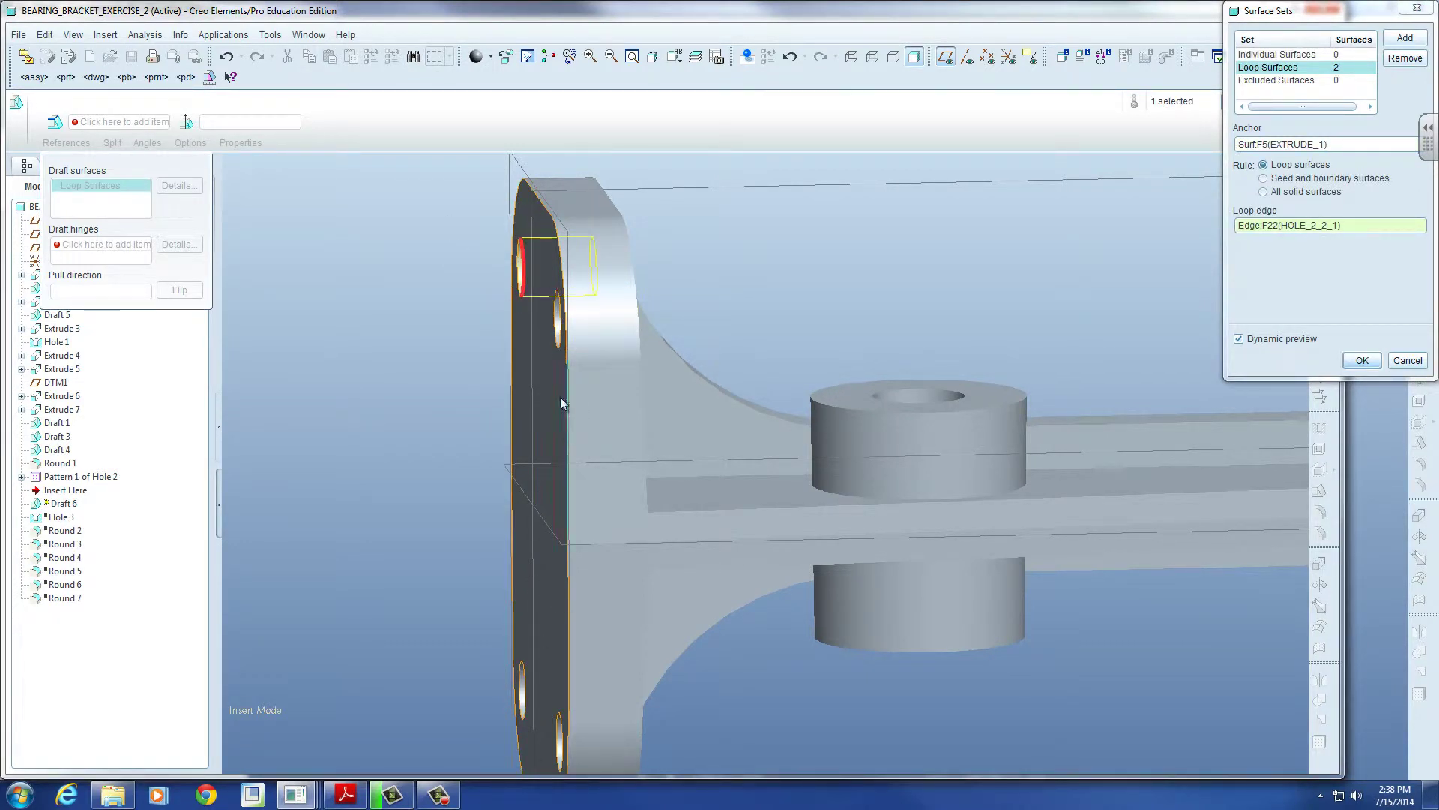
Step: Add loop surface sets for the other three mounting holes to the draft surfaces, each anchored on the base's mounting face
{"action": "left_click", "coordinate": [1406, 40]}
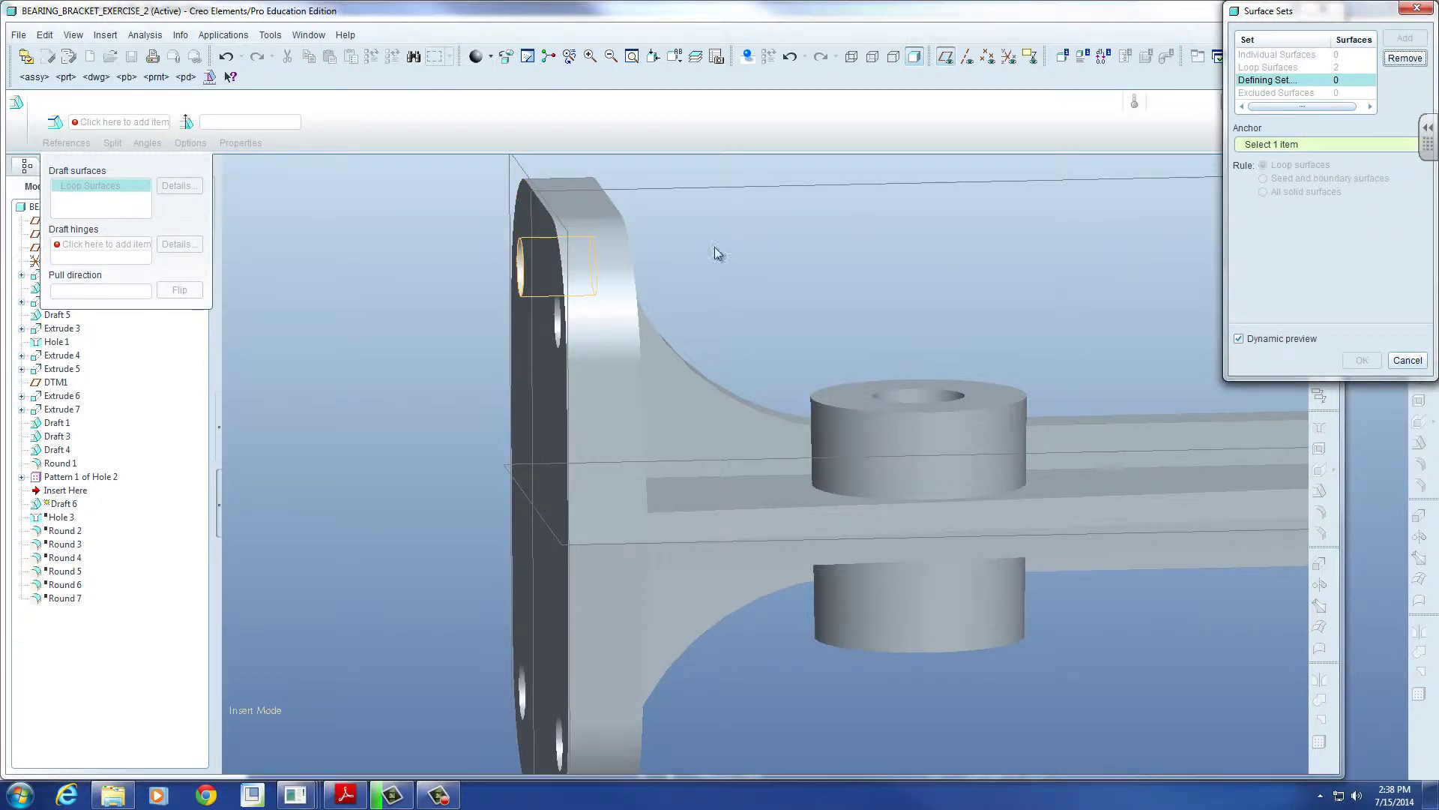
{"action": "left_click", "coordinate": [549, 379]}
{"action": "left_click", "coordinate": [556, 318]}
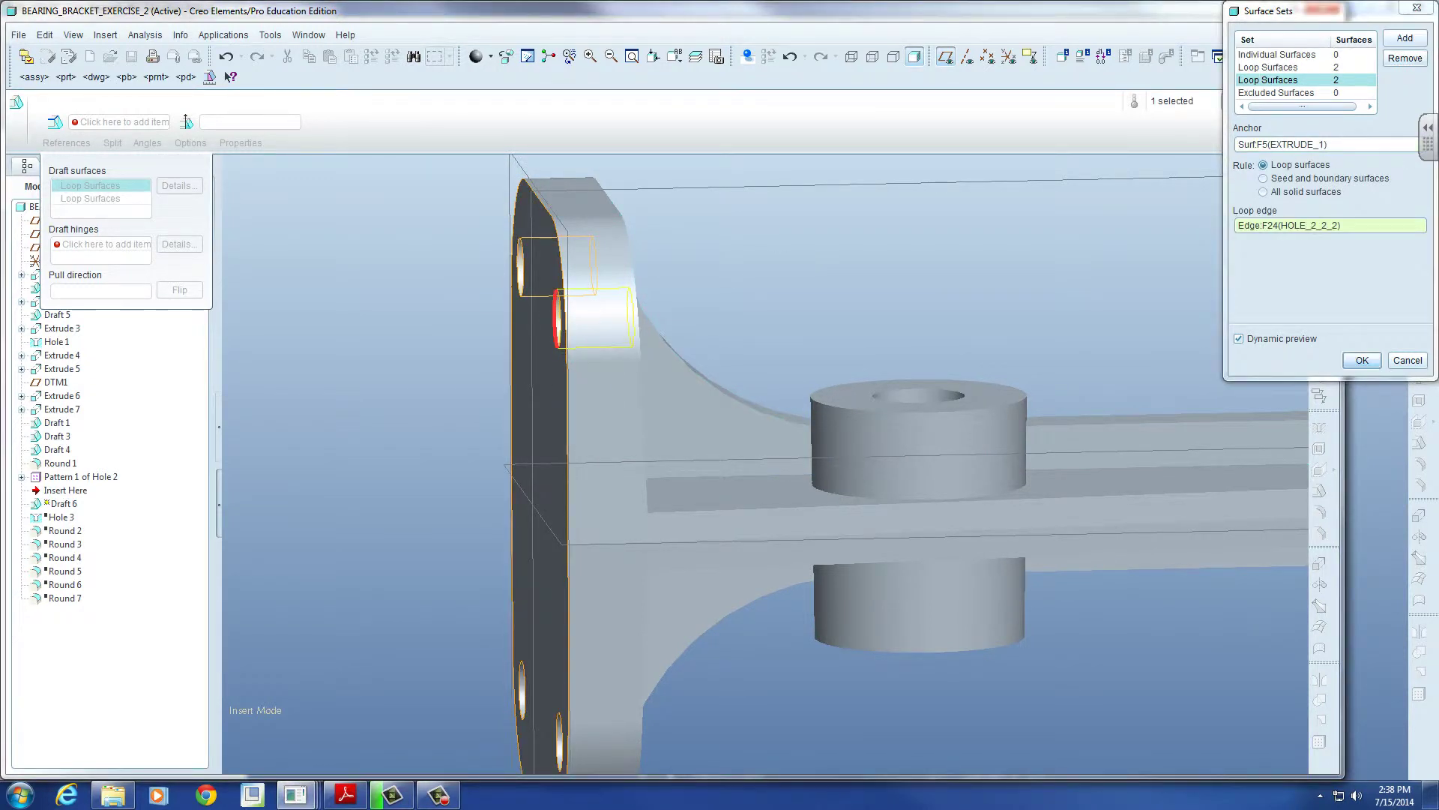
{"action": "left_click", "coordinate": [1405, 38]}
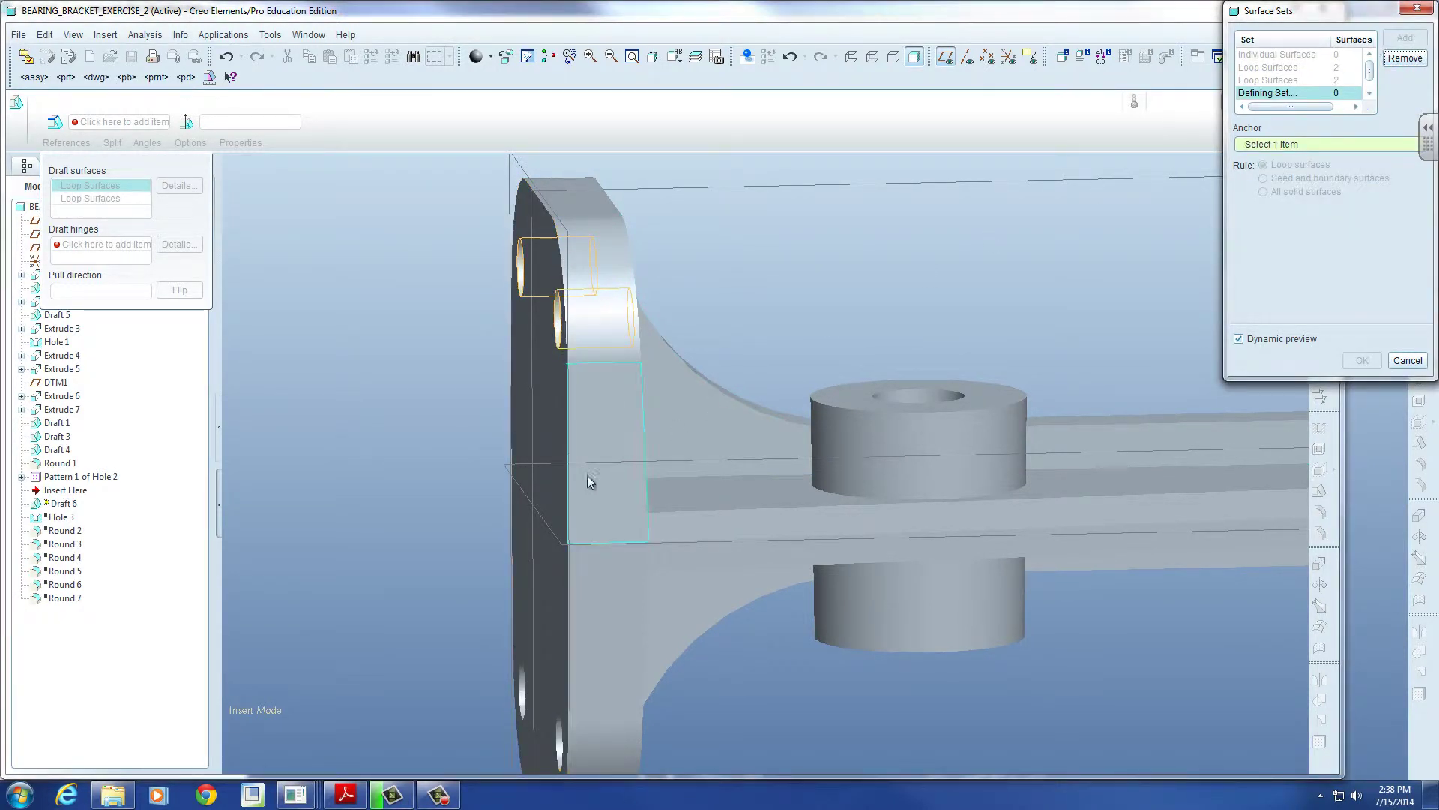
{"action": "left_click", "coordinate": [540, 475]}
{"action": "left_click", "coordinate": [558, 741]}
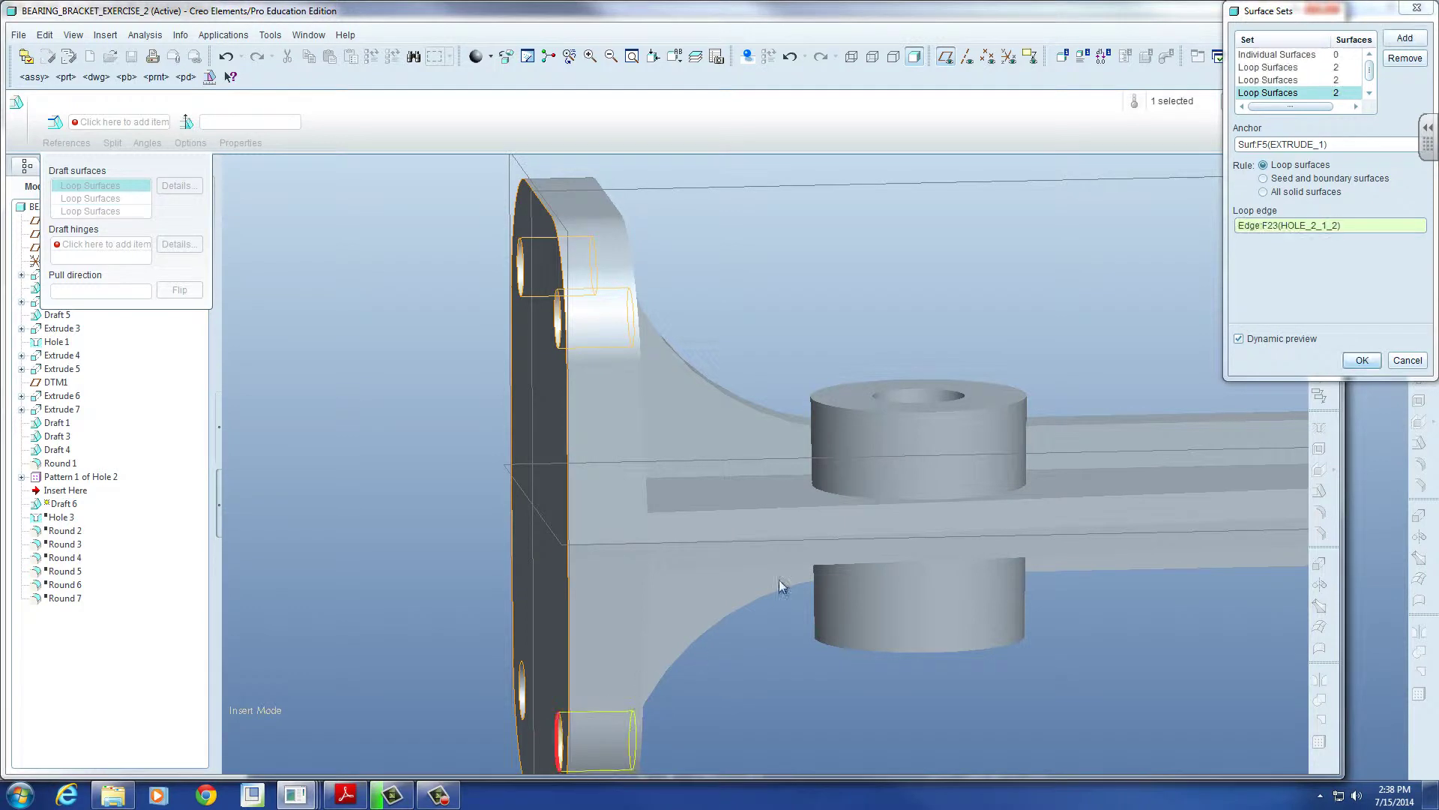
{"action": "left_click", "coordinate": [1405, 37]}
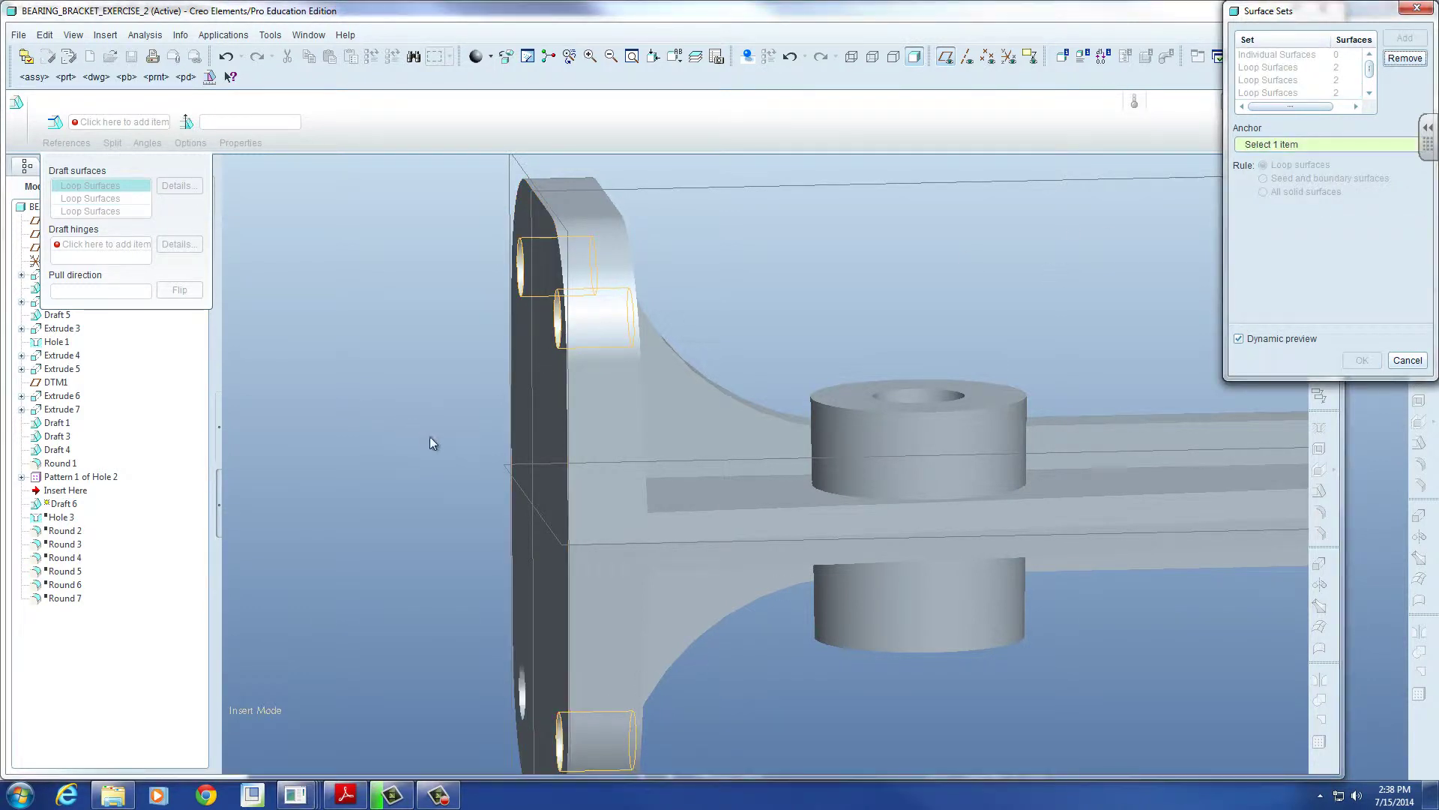
{"action": "left_click", "coordinate": [551, 431]}
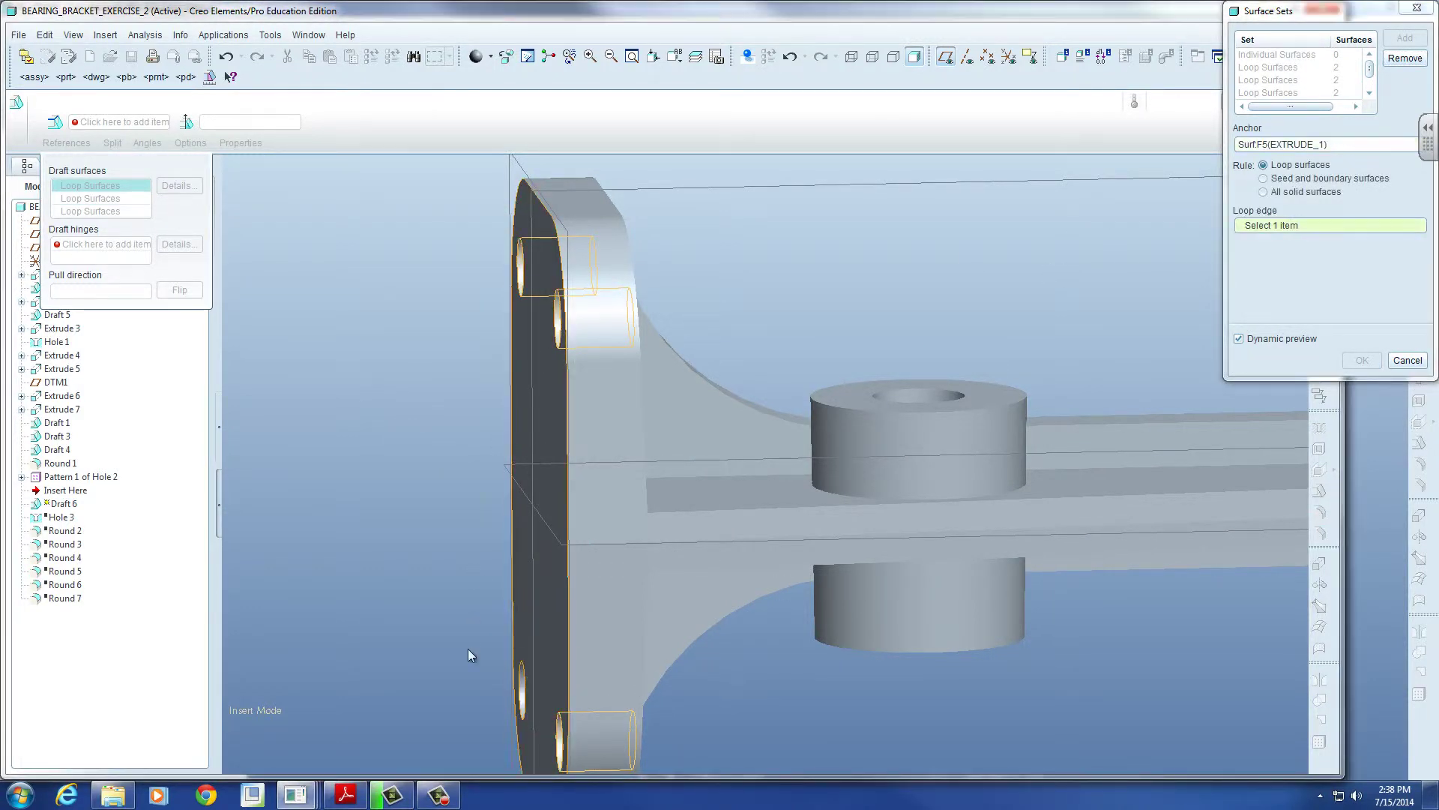
{"action": "left_click", "coordinate": [524, 684]}
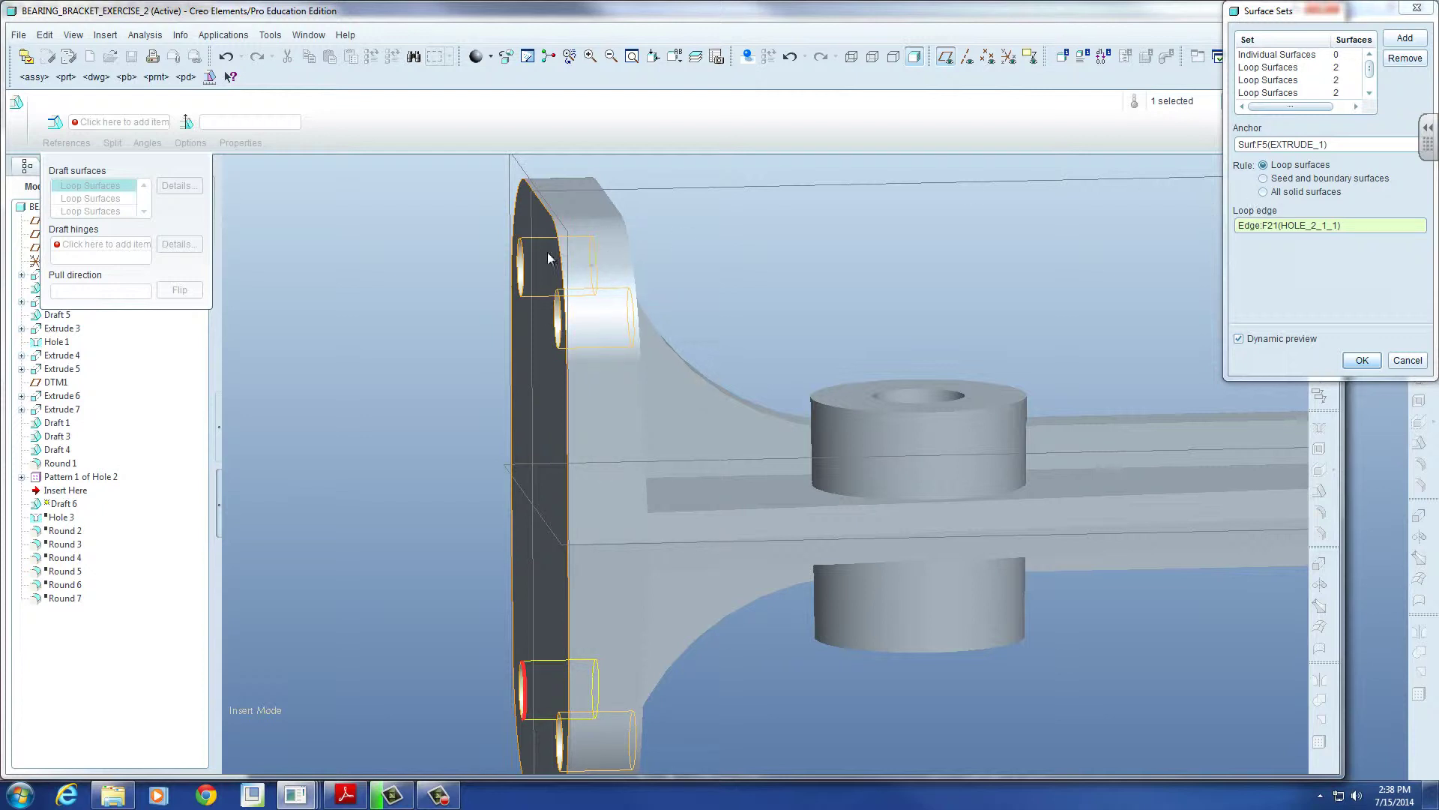
{"action": "left_click", "coordinate": [1363, 361]}
Step: Use the base's mounting face as the draft hinge and examine the 1.0 degree draft preview at both ends of the holes
{"action": "left_click", "coordinate": [130, 123]}
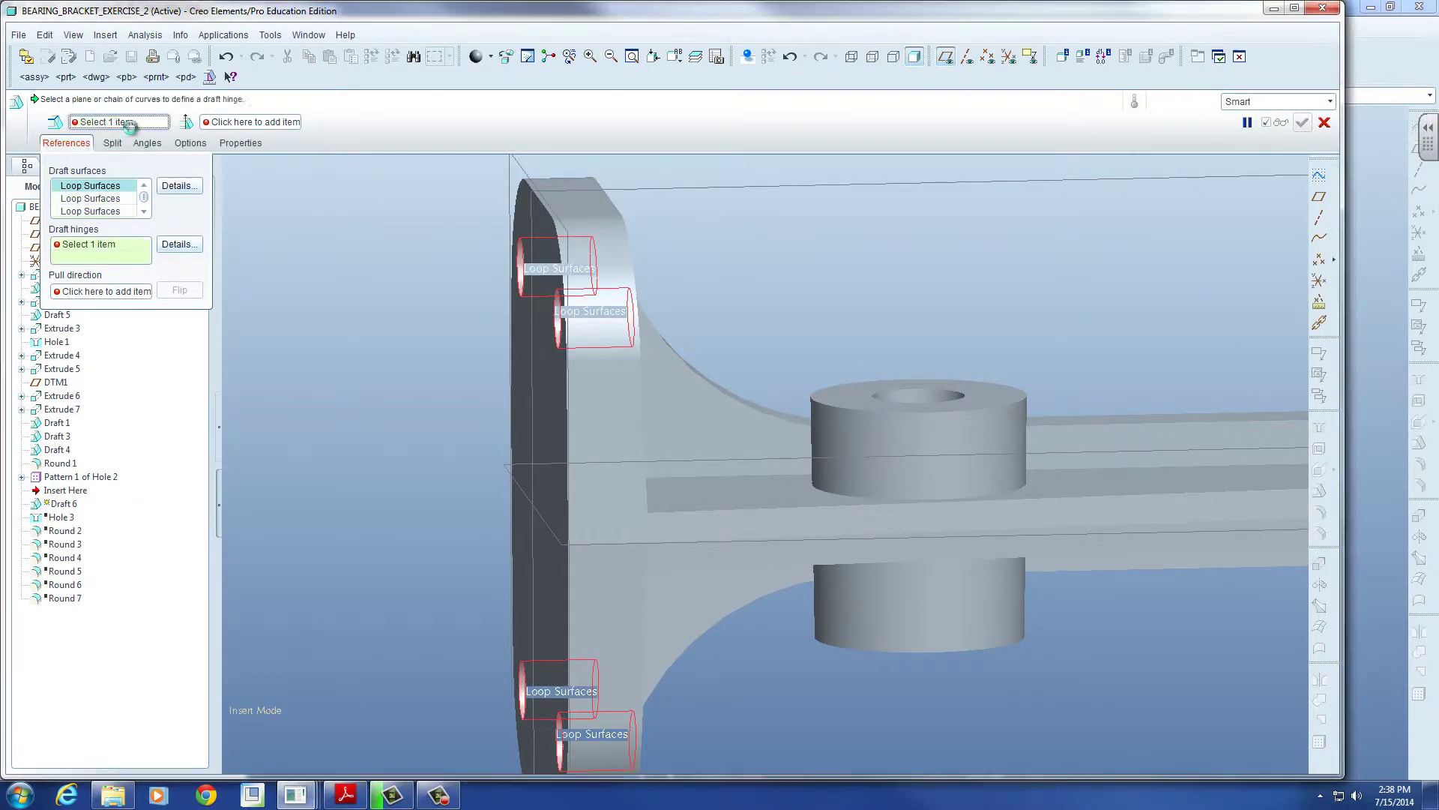
{"action": "left_click", "coordinate": [549, 384]}
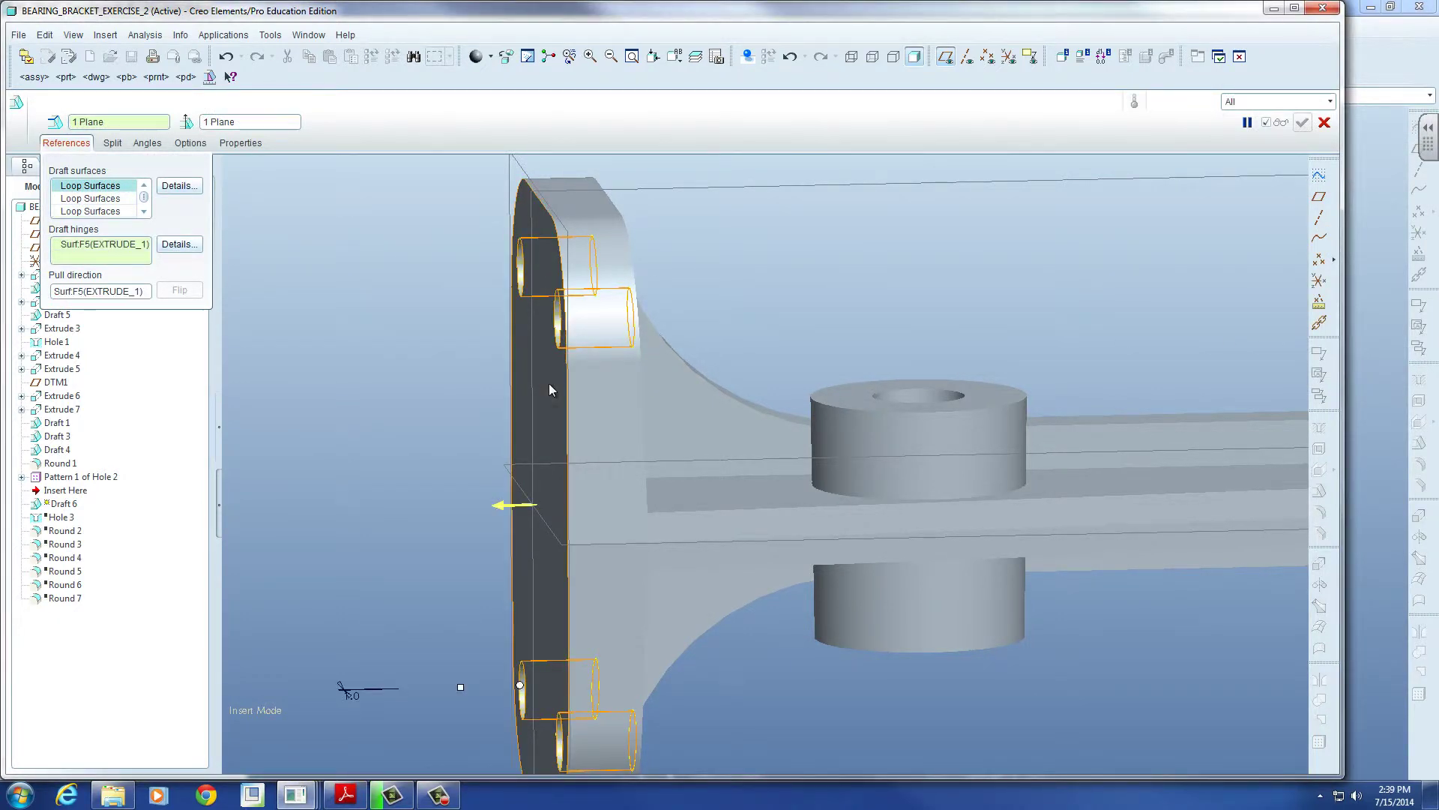
{"action": "scroll", "coordinate": [564, 254], "scroll_direction": "up", "scroll_amount": 3}
{"action": "scroll", "coordinate": [570, 252], "scroll_direction": "up", "scroll_amount": 2}
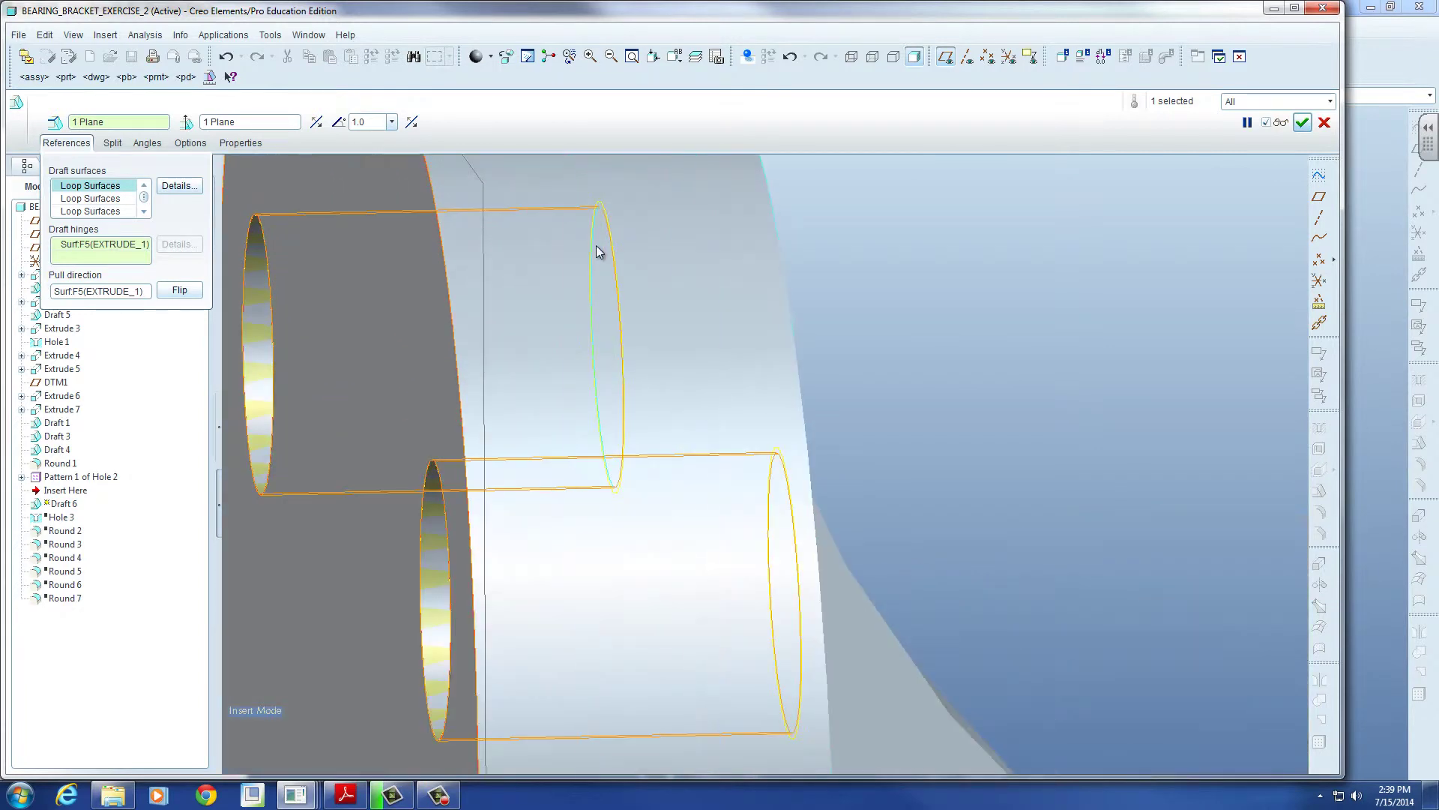
{"action": "scroll", "coordinate": [679, 254], "scroll_direction": "down", "scroll_amount": 4}
{"action": "scroll", "coordinate": [667, 251], "scroll_direction": "up", "scroll_amount": 2}
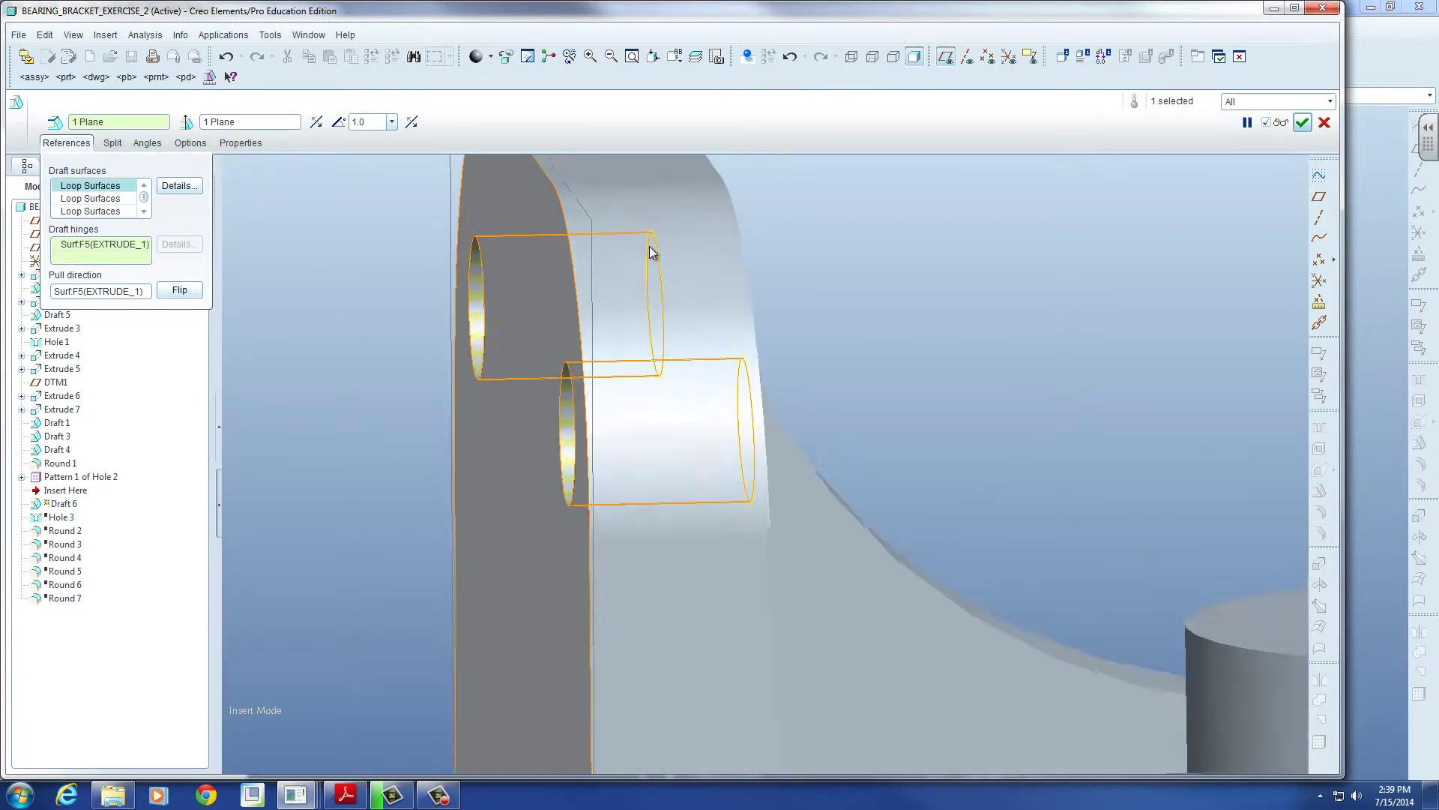
{"action": "scroll", "coordinate": [660, 247], "scroll_direction": "down", "scroll_amount": 2}
{"action": "scroll", "coordinate": [660, 248], "scroll_direction": "up", "scroll_amount": 2}
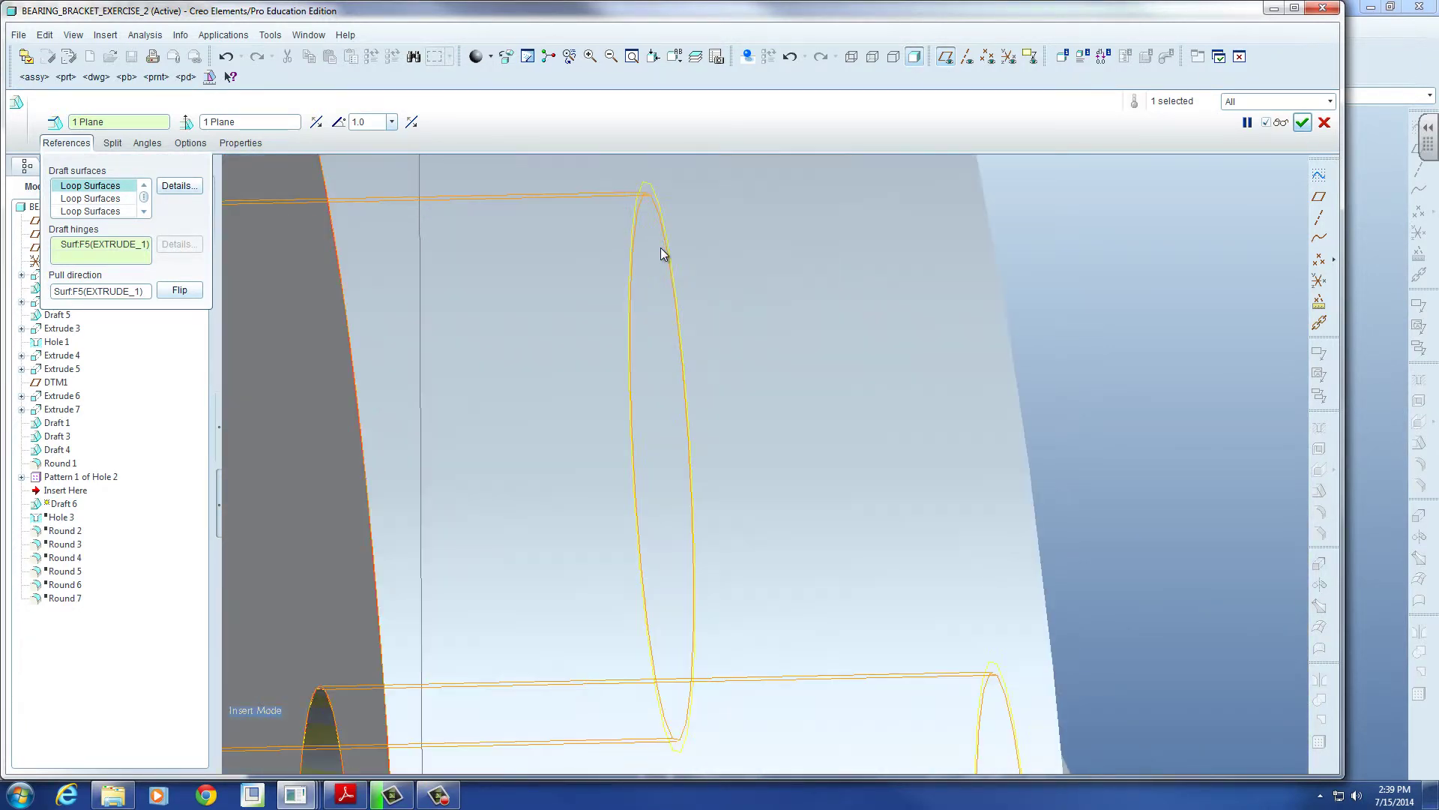
{"action": "scroll", "coordinate": [701, 242], "scroll_direction": "down", "scroll_amount": 2}
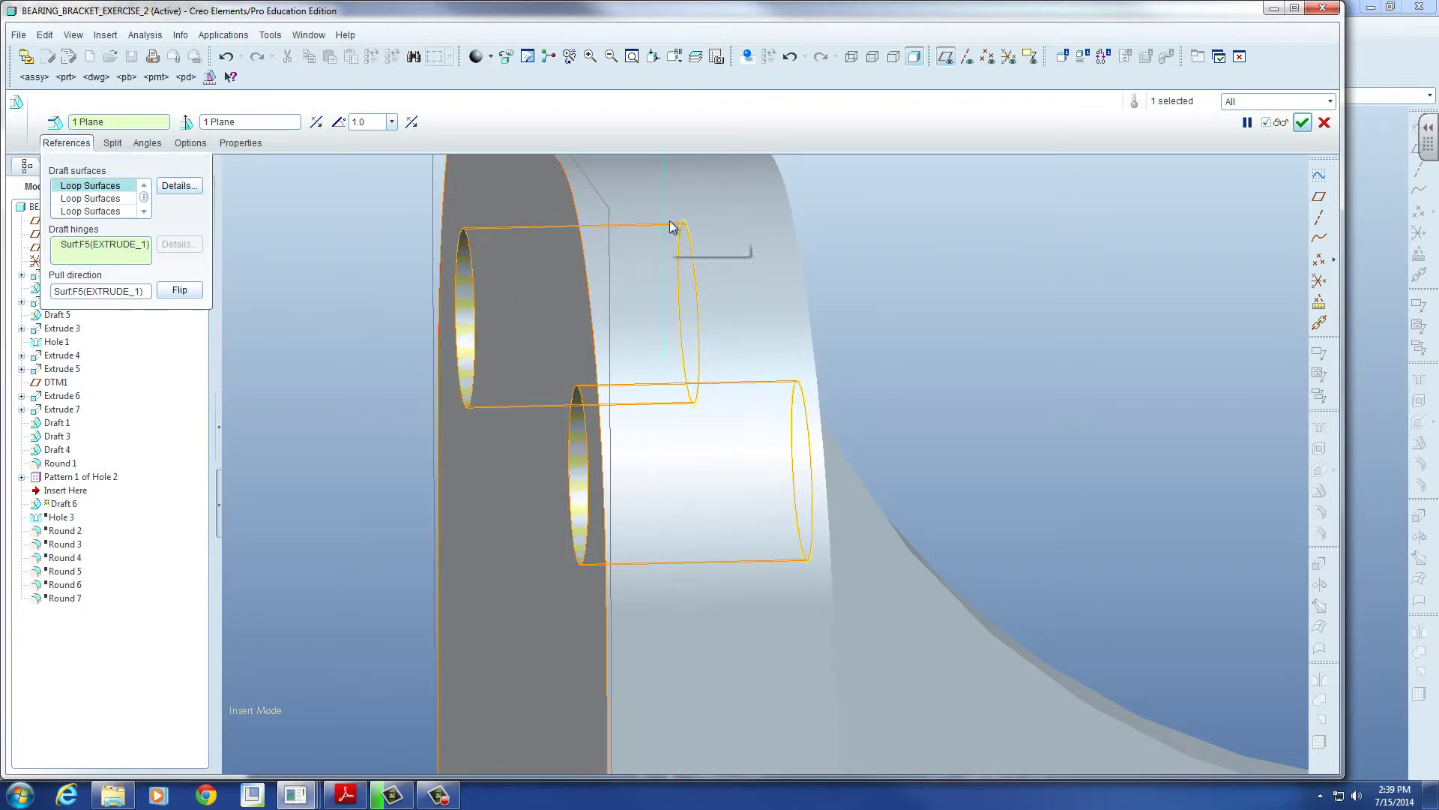
{"action": "scroll", "coordinate": [685, 225], "scroll_direction": "down", "scroll_amount": 5}
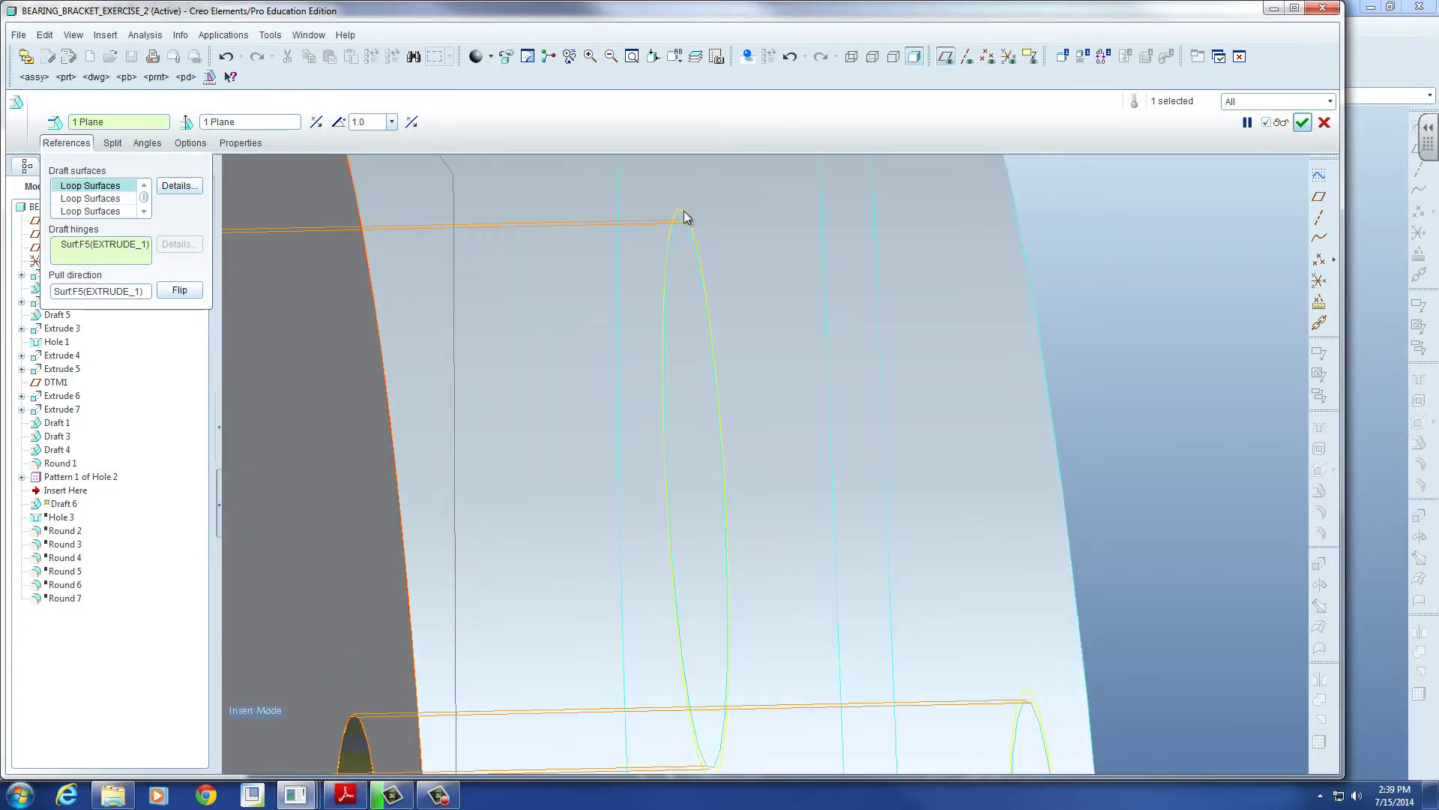
{"action": "scroll", "coordinate": [684, 217], "scroll_direction": "up", "scroll_amount": 5}
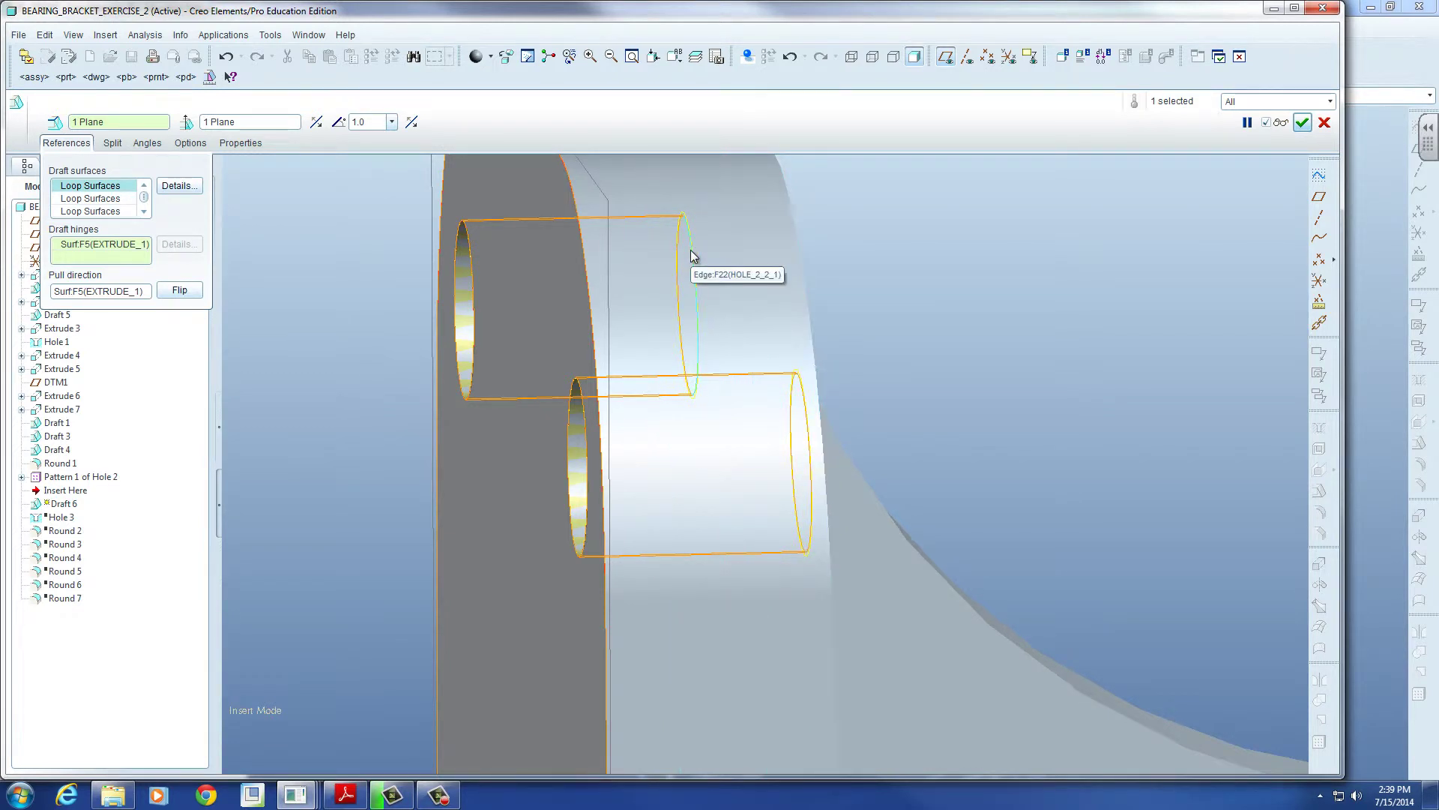
{"action": "scroll", "coordinate": [691, 256], "scroll_direction": "up", "scroll_amount": 6}
{"action": "middle_click_drag", "start_coordinate": [831, 237], "coordinate": [752, 273]}
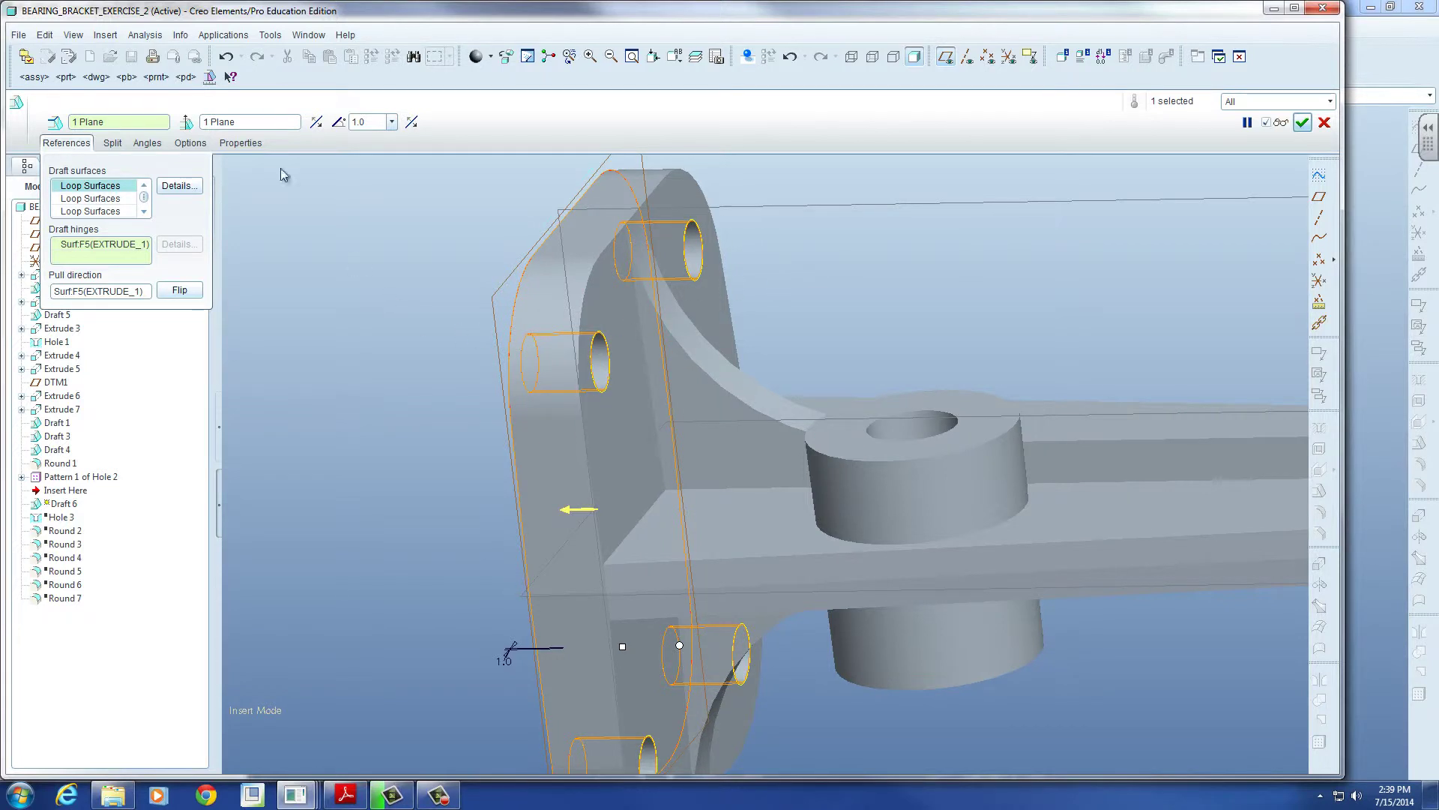
Step: Reverse the draft's pull direction so it points toward the bracket arm, and examine the taper of the mounting holes
{"action": "left_click", "coordinate": [315, 123]}
{"action": "scroll", "coordinate": [592, 318], "scroll_direction": "up", "scroll_amount": 4}
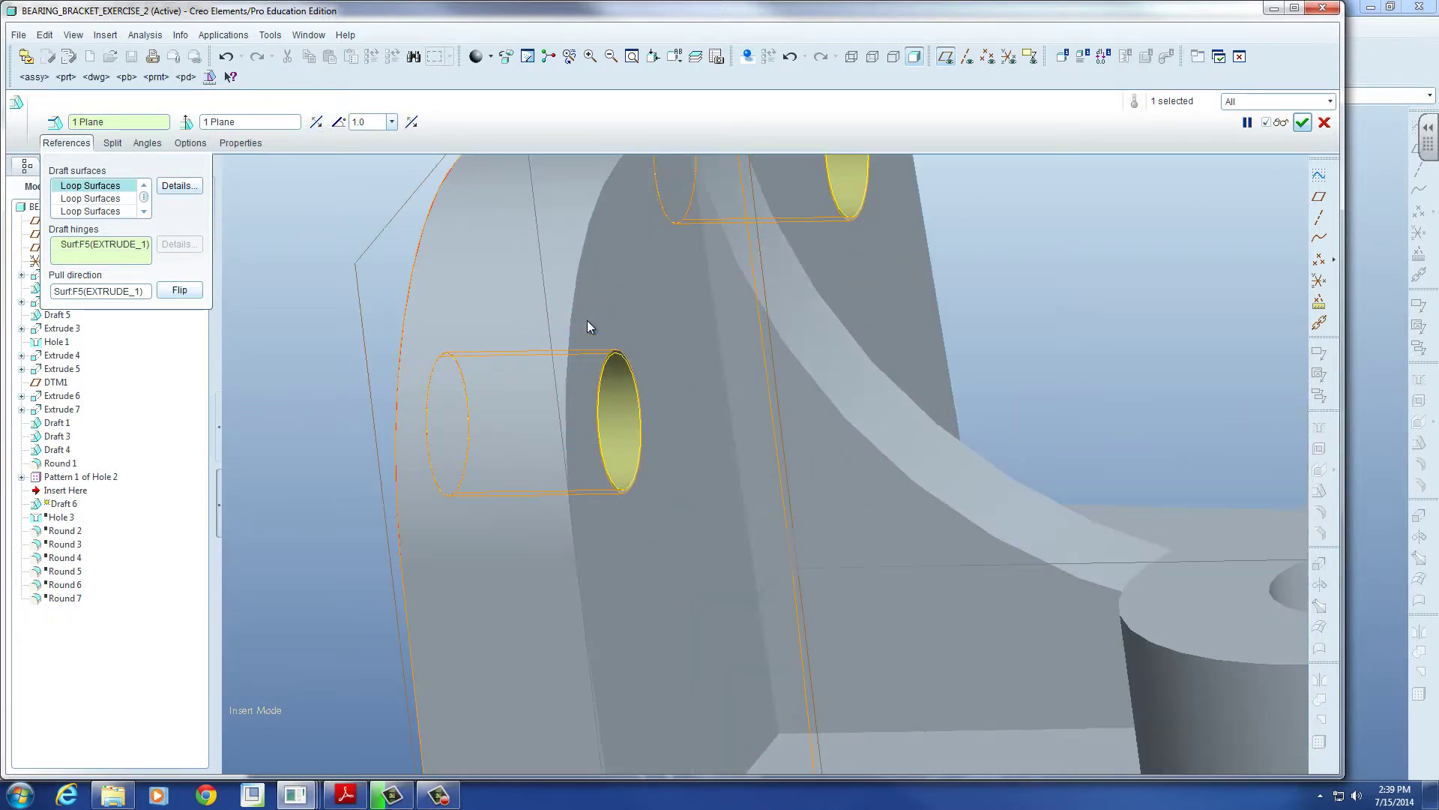
{"action": "scroll", "coordinate": [588, 286], "scroll_direction": "down", "scroll_amount": 4}
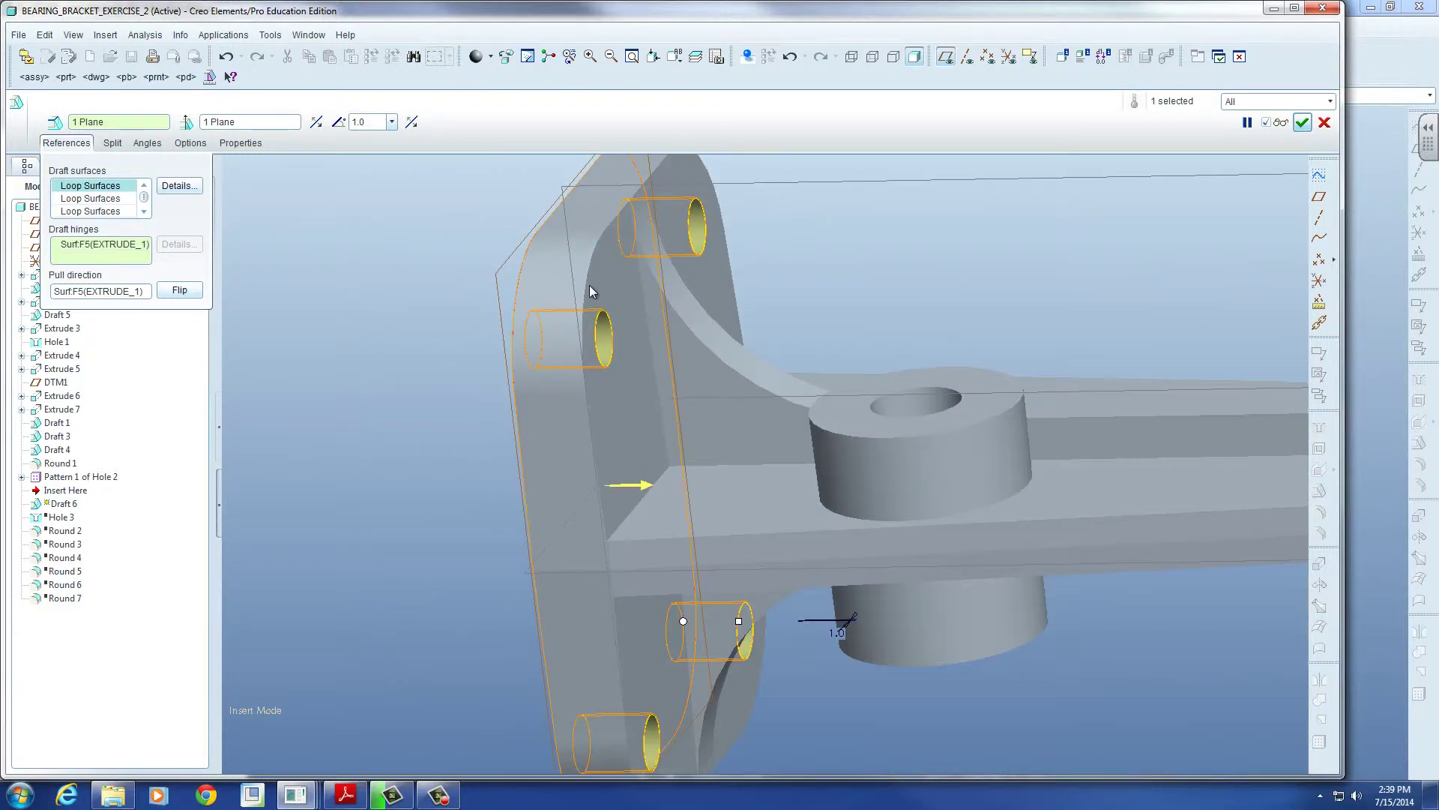
{"action": "scroll", "coordinate": [551, 343], "scroll_direction": "up", "scroll_amount": 4}
{"action": "scroll", "coordinate": [550, 343], "scroll_direction": "up", "scroll_amount": 2}
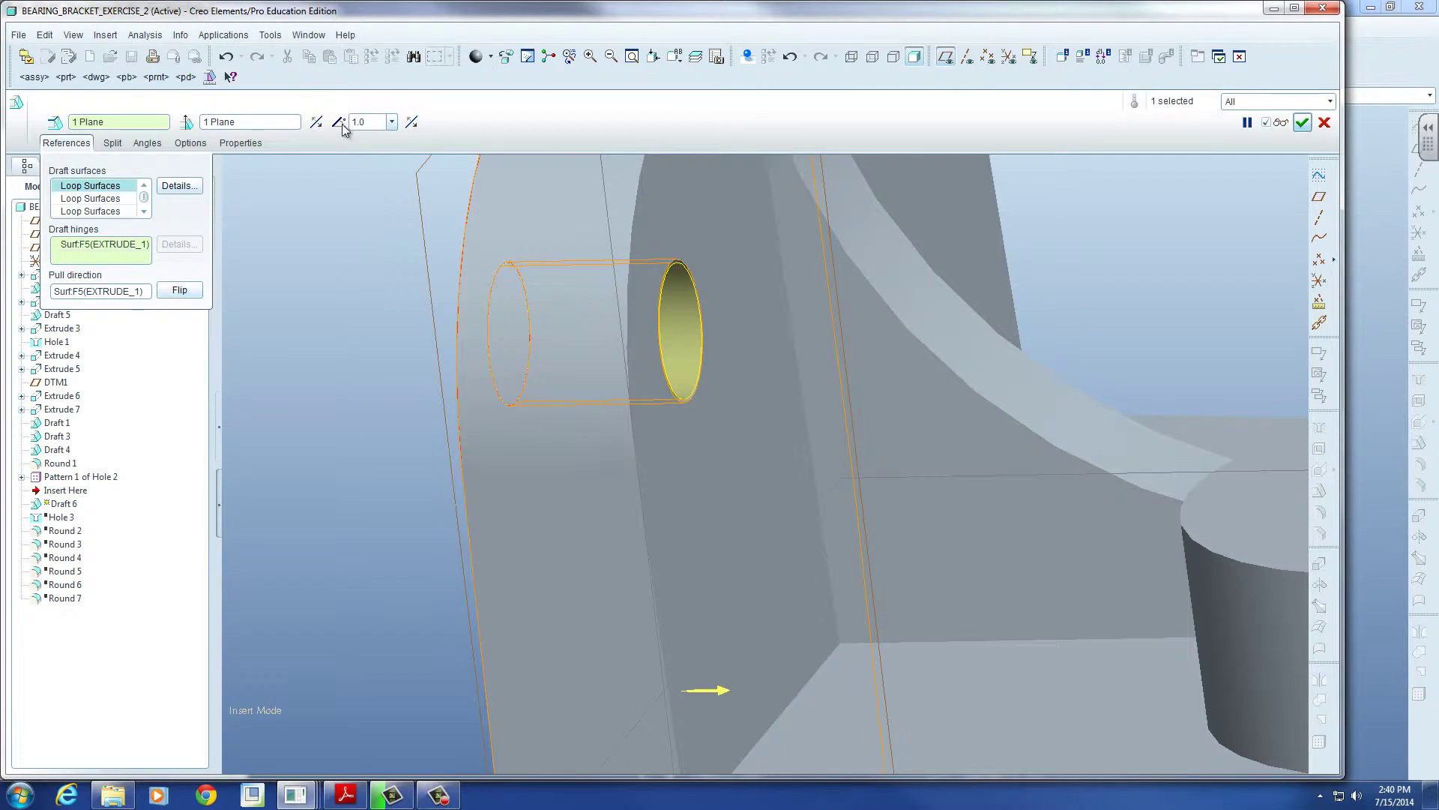
{"action": "left_click", "coordinate": [317, 124]}
{"action": "left_click", "coordinate": [316, 123]}
{"action": "scroll", "coordinate": [411, 346], "scroll_direction": "down", "scroll_amount": 5}
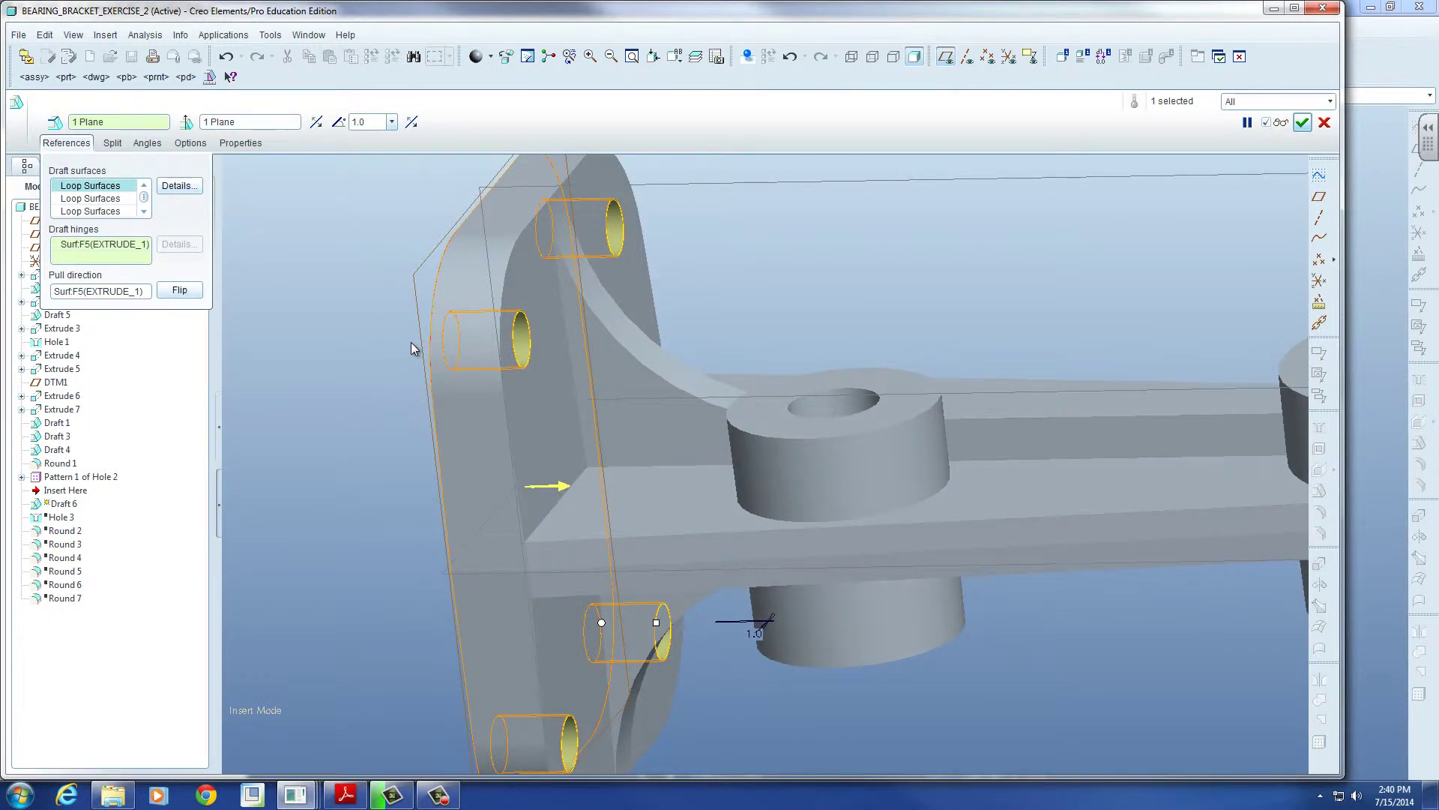
{"action": "scroll", "coordinate": [411, 347], "scroll_direction": "down", "scroll_amount": 2}
{"action": "scroll", "coordinate": [411, 346], "scroll_direction": "up", "scroll_amount": 6}
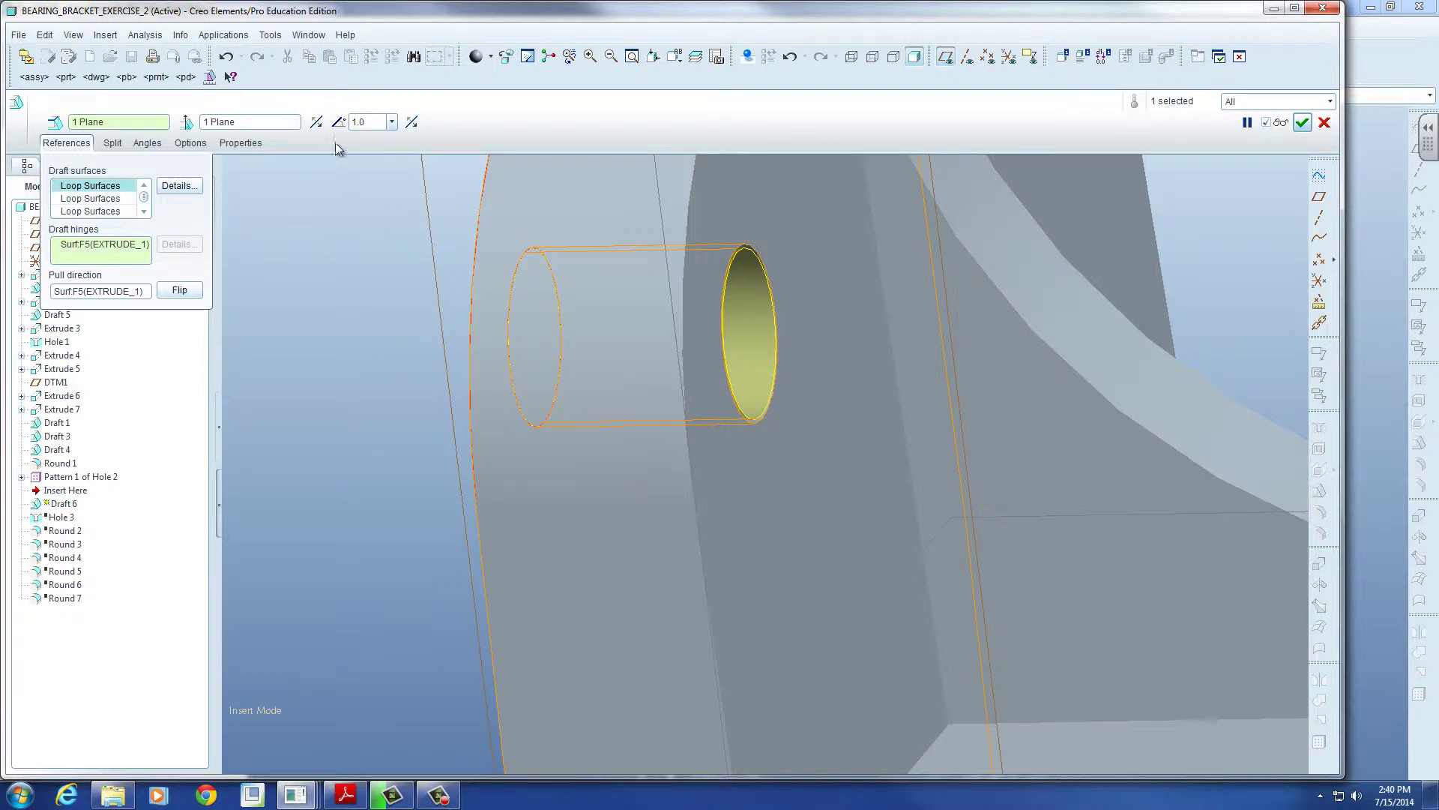
Step: Reverse the draft angle on the mounting holes, check the preview, and cancel the draft feature
{"action": "left_click", "coordinate": [411, 123]}
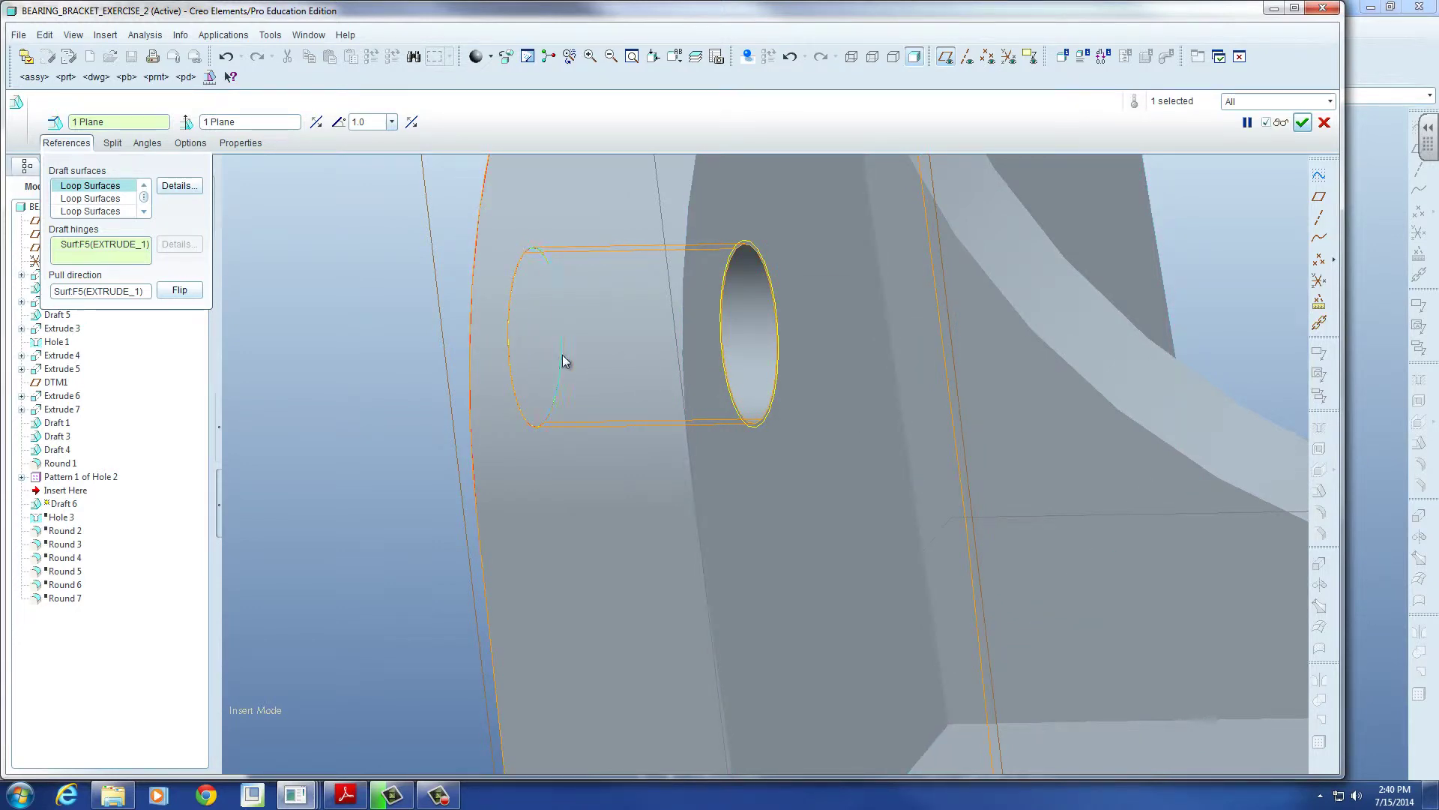
{"action": "scroll", "coordinate": [564, 359], "scroll_direction": "up", "scroll_amount": 5}
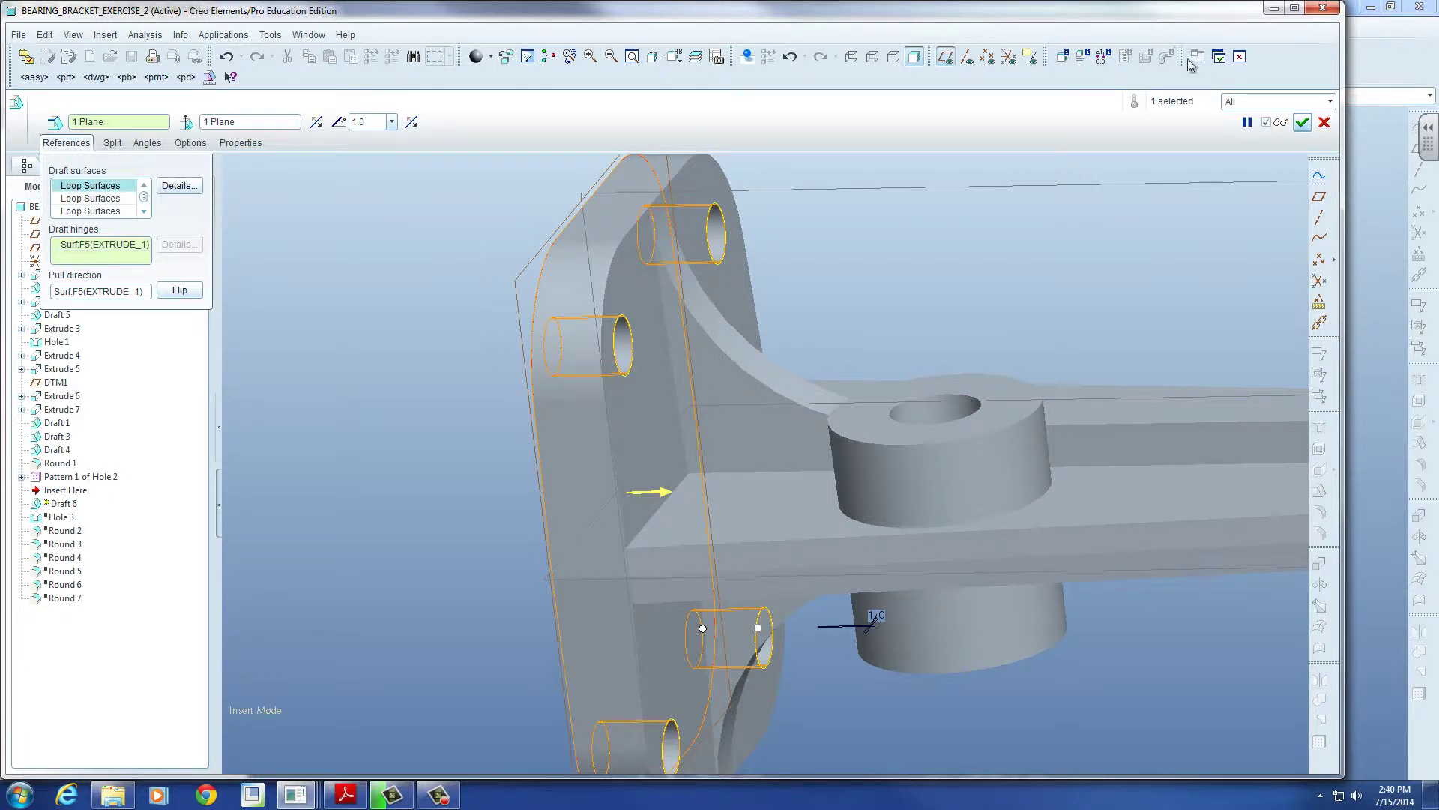
{"action": "left_click", "coordinate": [1324, 122]}
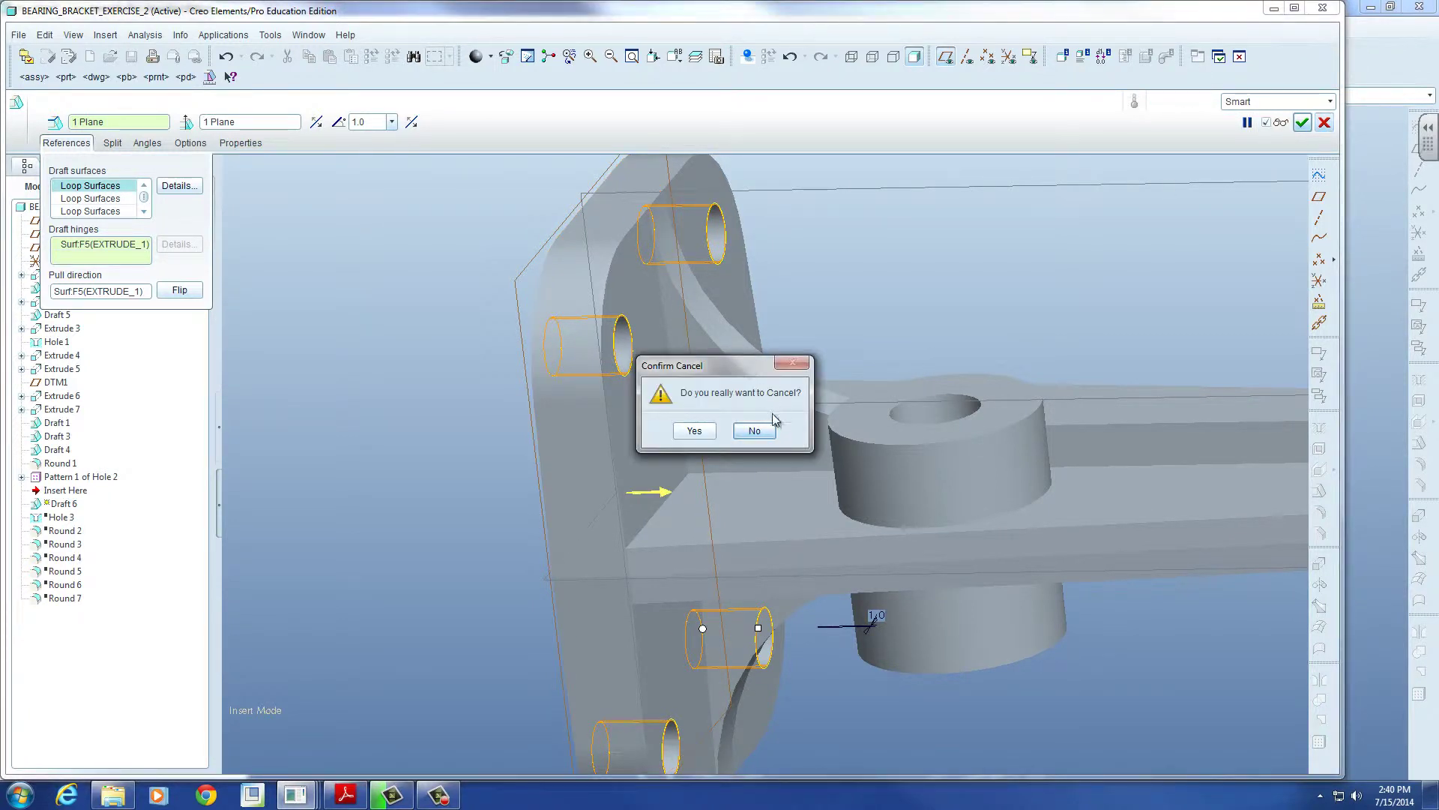
{"action": "left_click", "coordinate": [694, 432]}
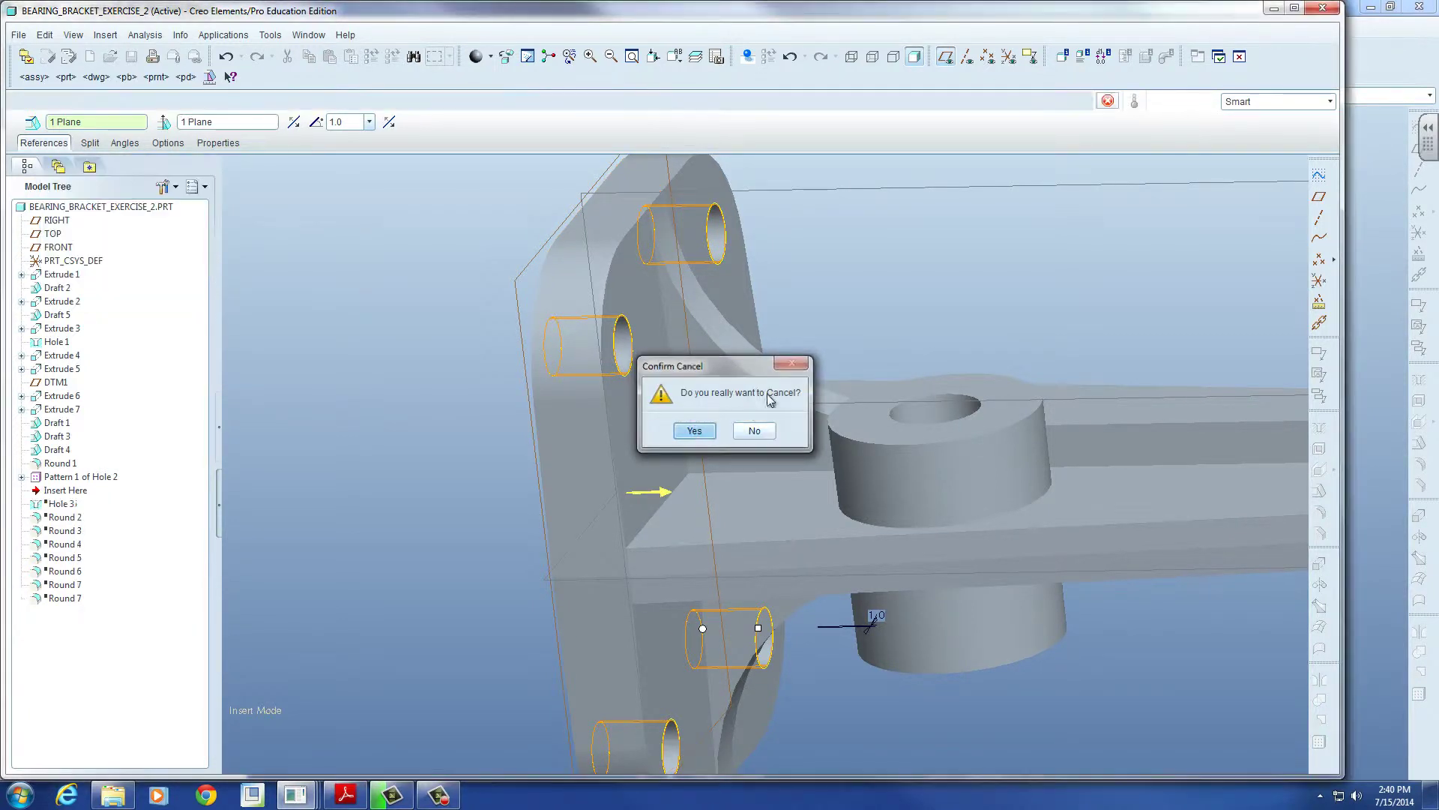
Step: Insert a zero-offset datum plane on the base block's arm-side face right after Extrude 1, and return the insertion point below Pattern 1 of Hole 2
{"action": "left_click", "coordinate": [640, 265]}
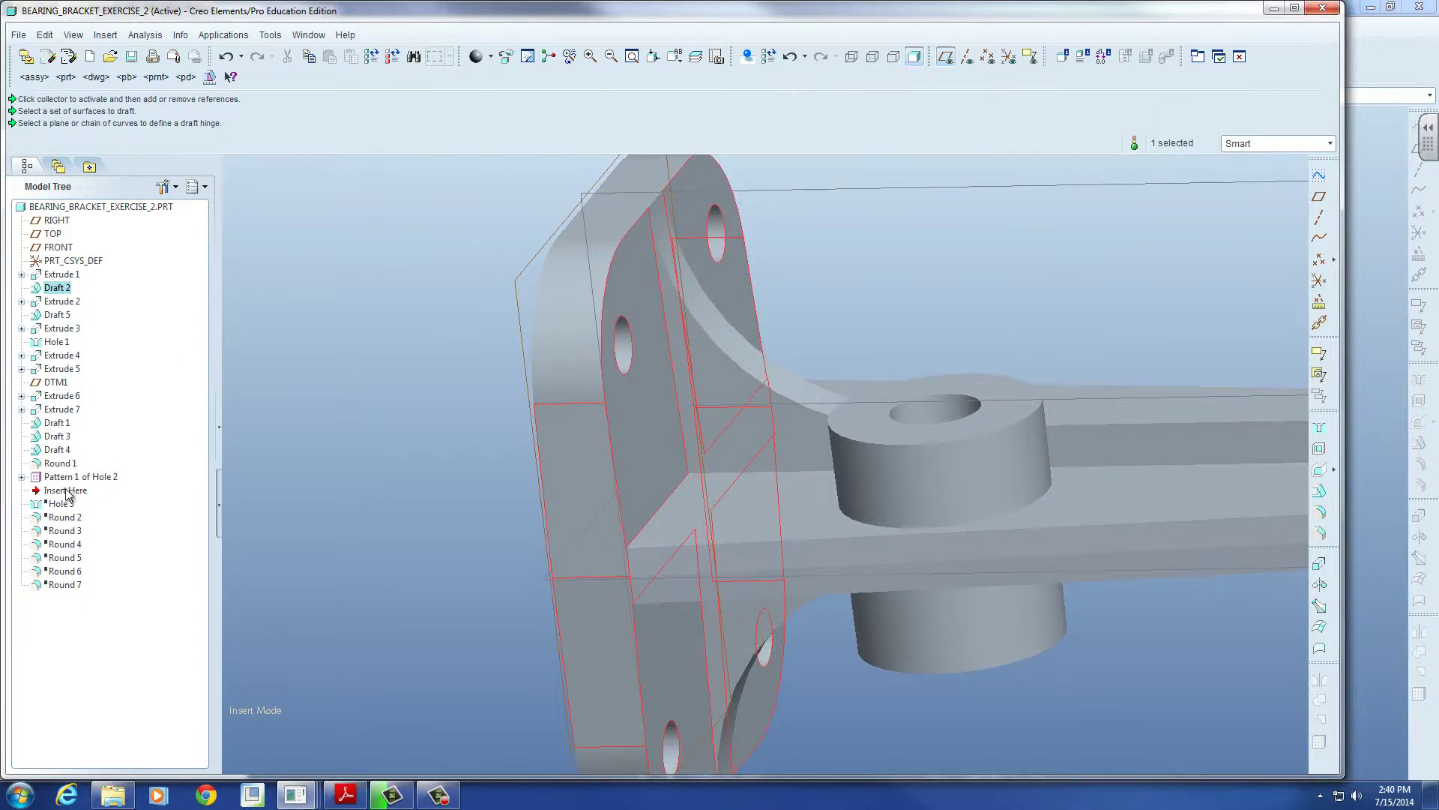
{"action": "left_click_drag", "start_coordinate": [65, 490], "coordinate": [56, 285]}
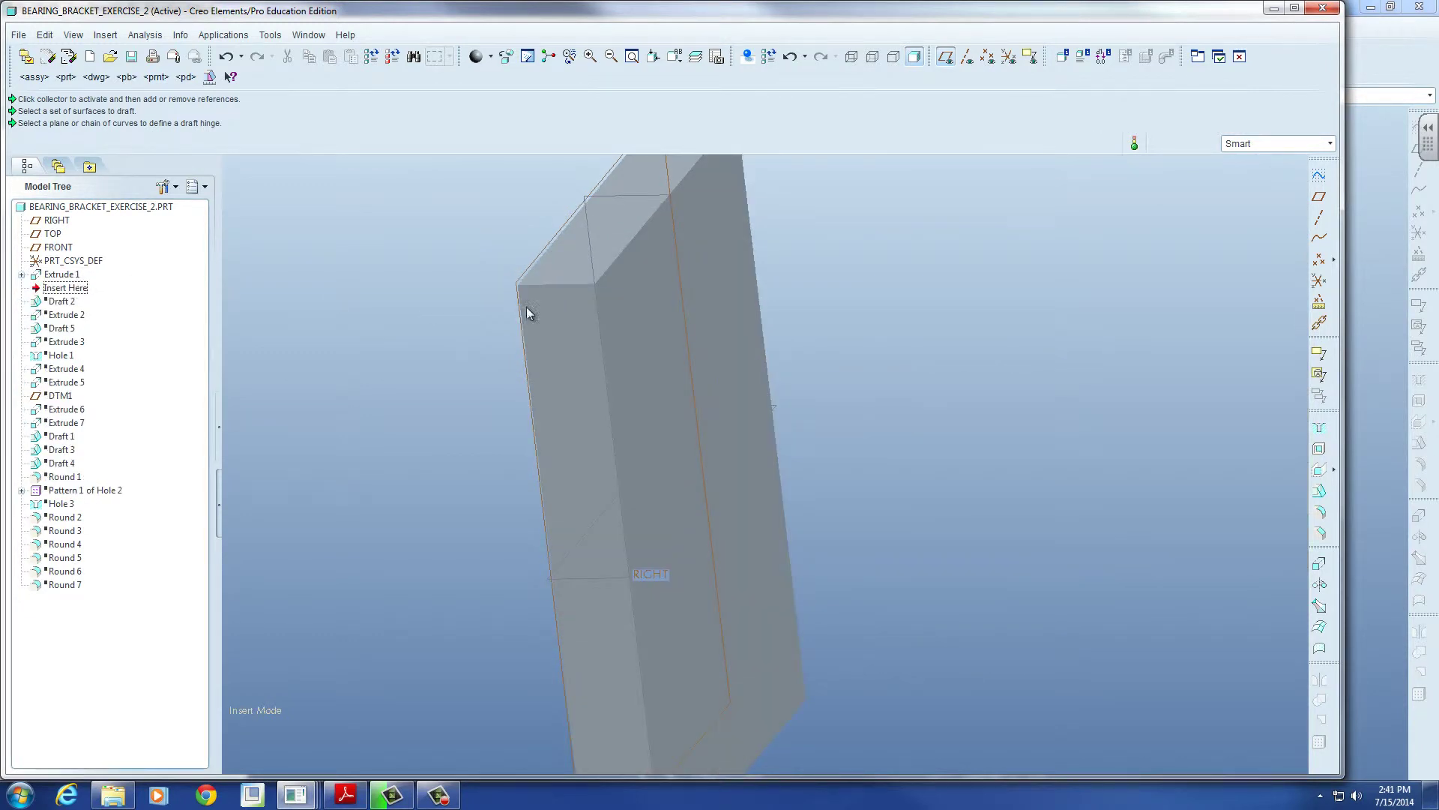
{"action": "left_click", "coordinate": [1319, 198]}
{"action": "left_click", "coordinate": [706, 268]}
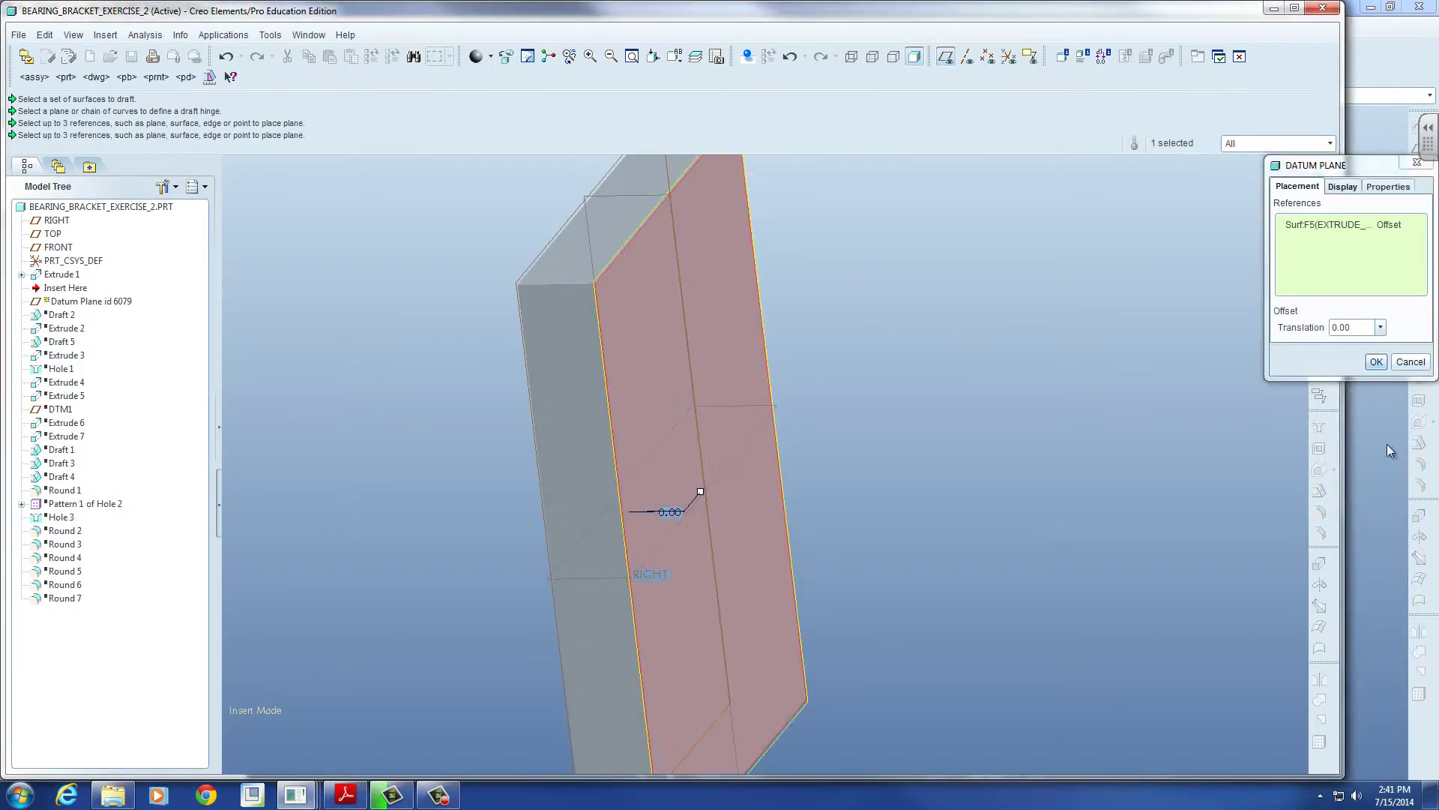
{"action": "left_click", "coordinate": [1377, 362]}
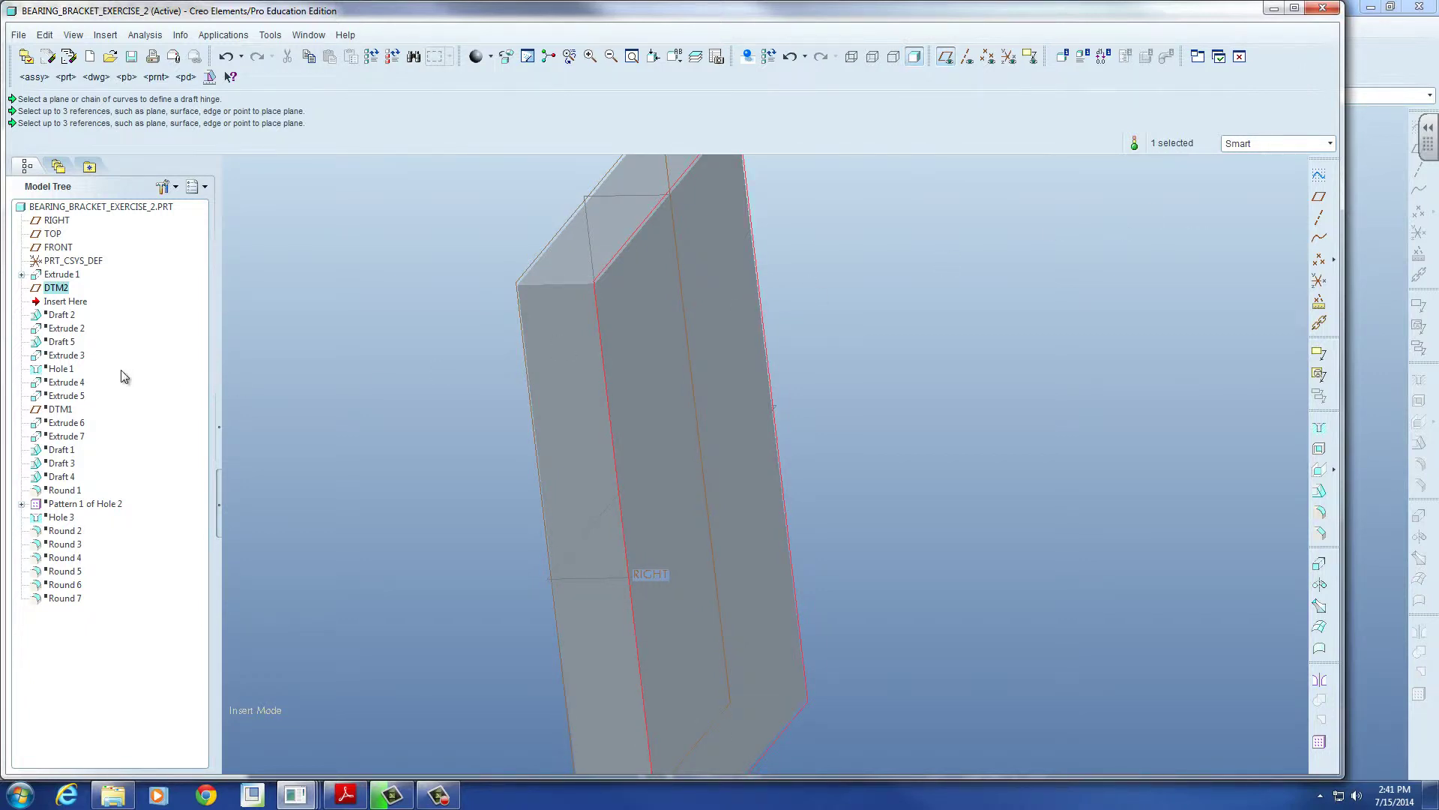
{"action": "left_click_drag", "start_coordinate": [65, 302], "coordinate": [91, 505]}
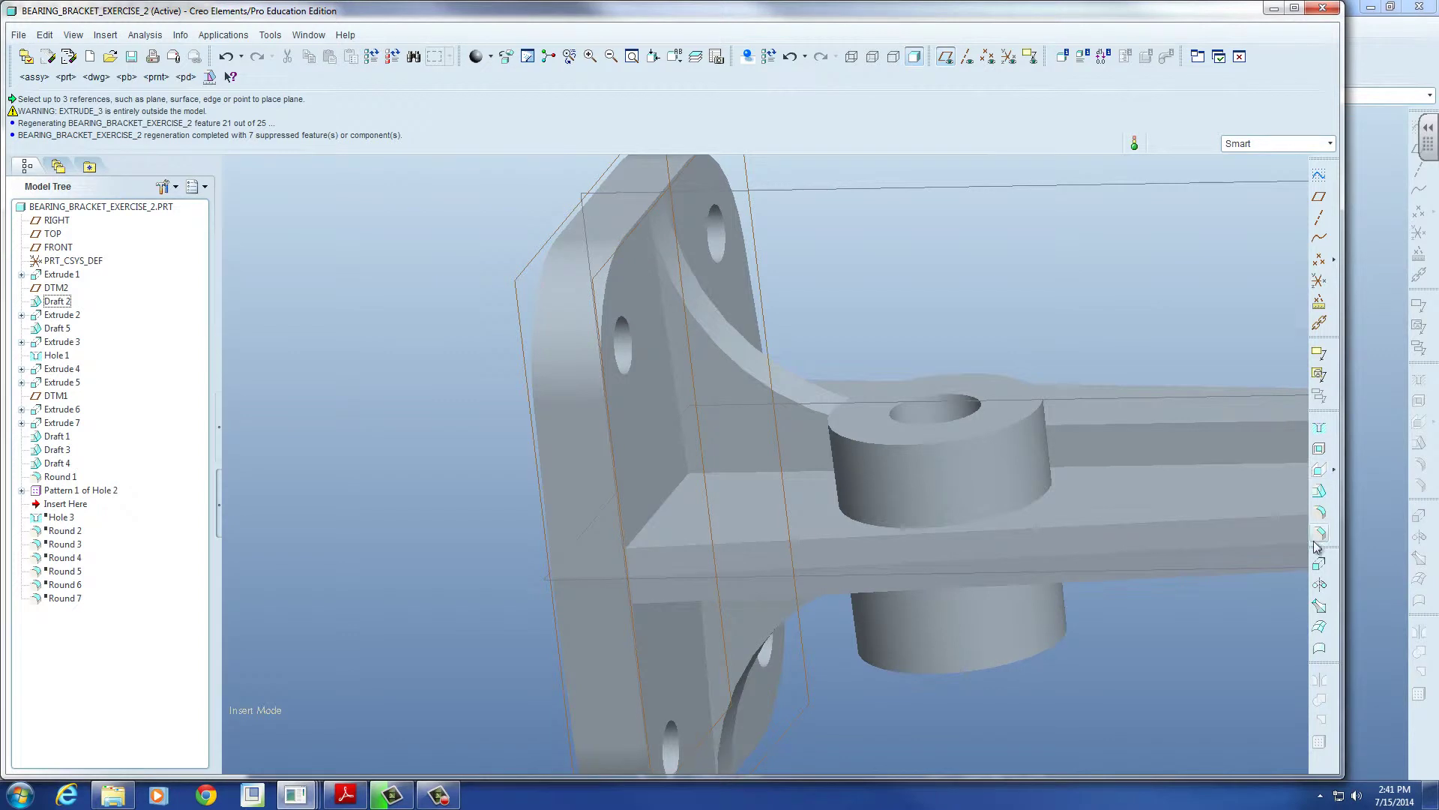
Step: Start a draft feature and collect one inner wall surface of each of the four mounting holes as draft surfaces
{"action": "left_click", "coordinate": [1321, 495]}
{"action": "left_click", "coordinate": [624, 343]}
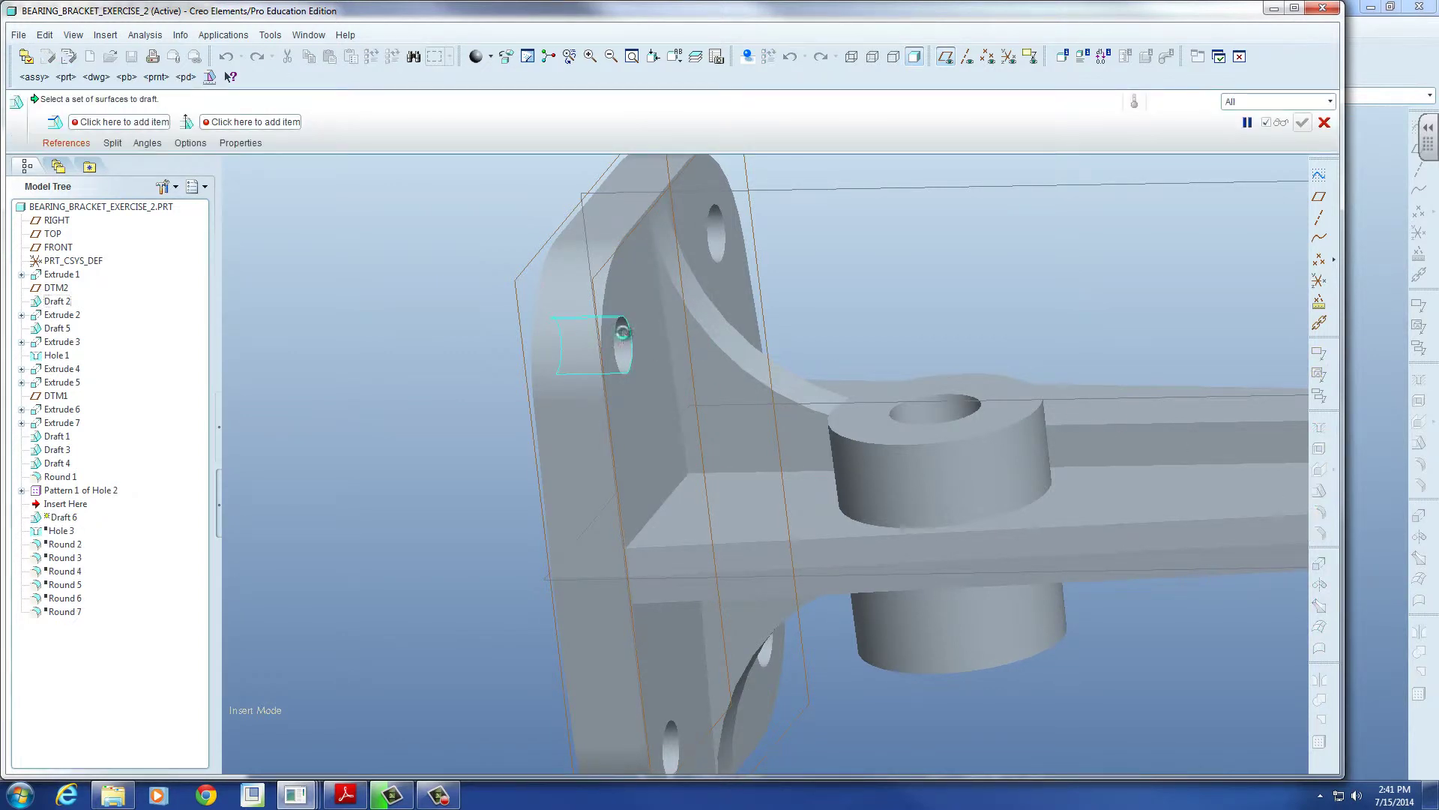
{"action": "left_click", "coordinate": [732, 235]}
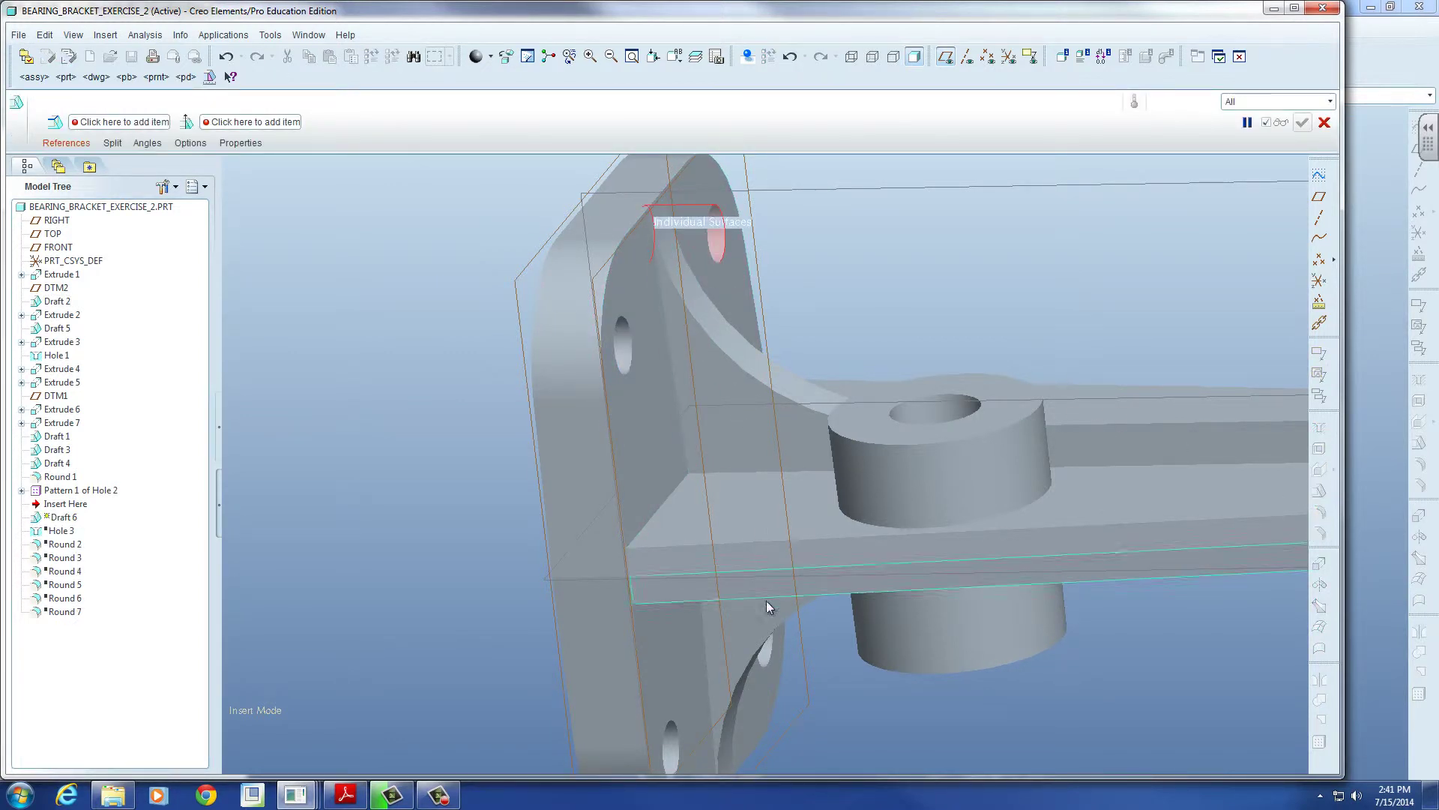
{"action": "left_click", "coordinate": [766, 648]}
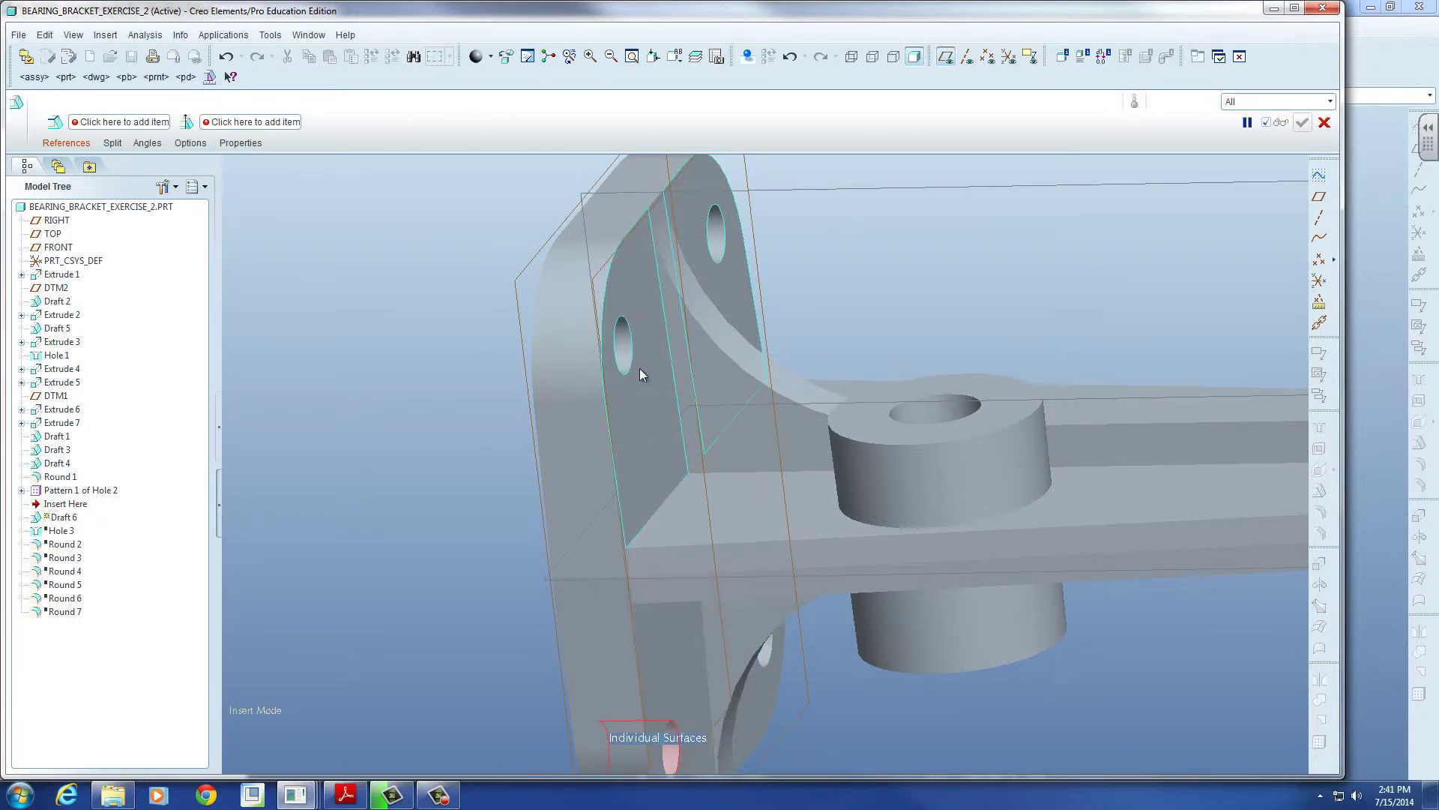
{"action": "left_click", "coordinate": [65, 143]}
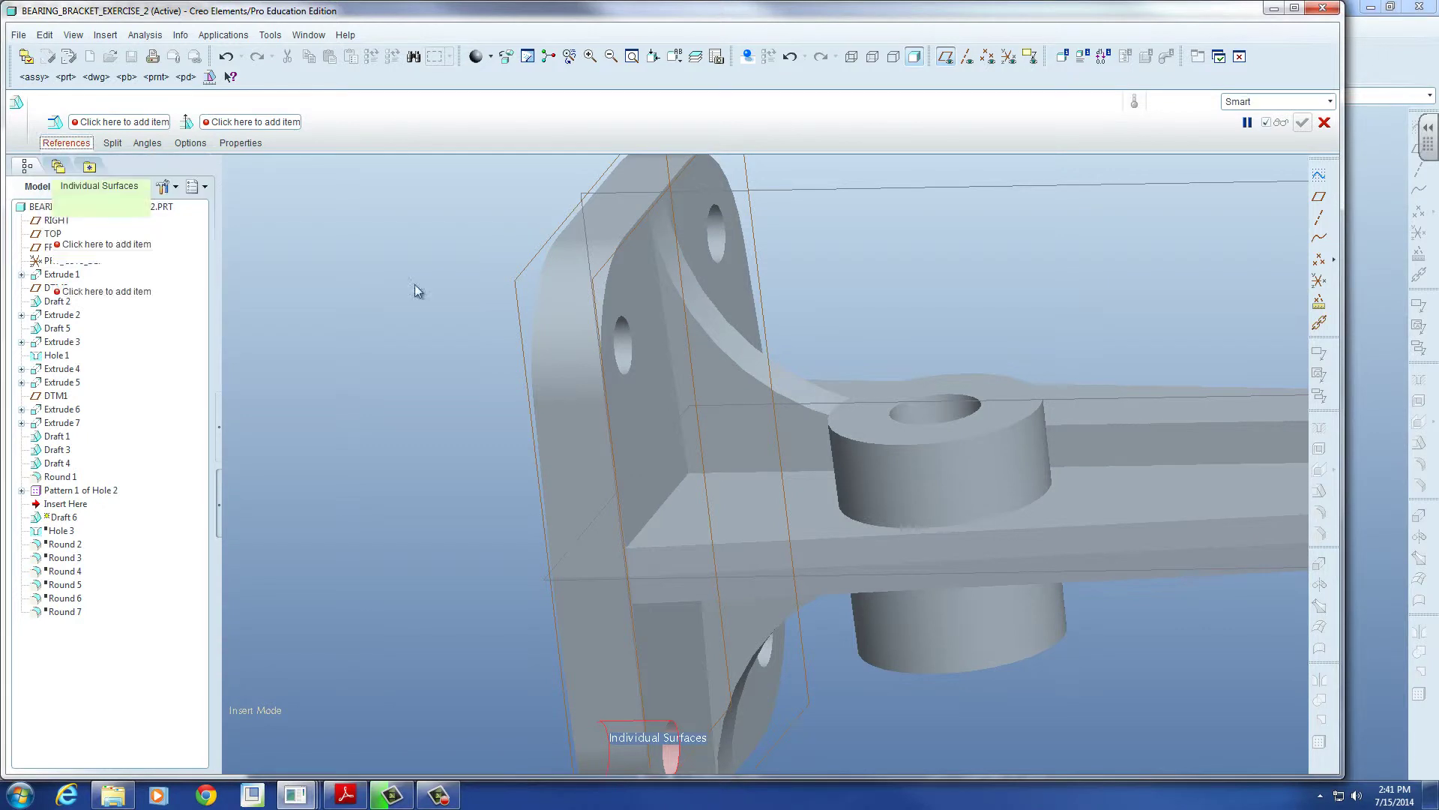
{"action": "left_click", "coordinate": [636, 355], "text": "ctrl"}
{"action": "left_click", "coordinate": [722, 237], "text": "ctrl"}
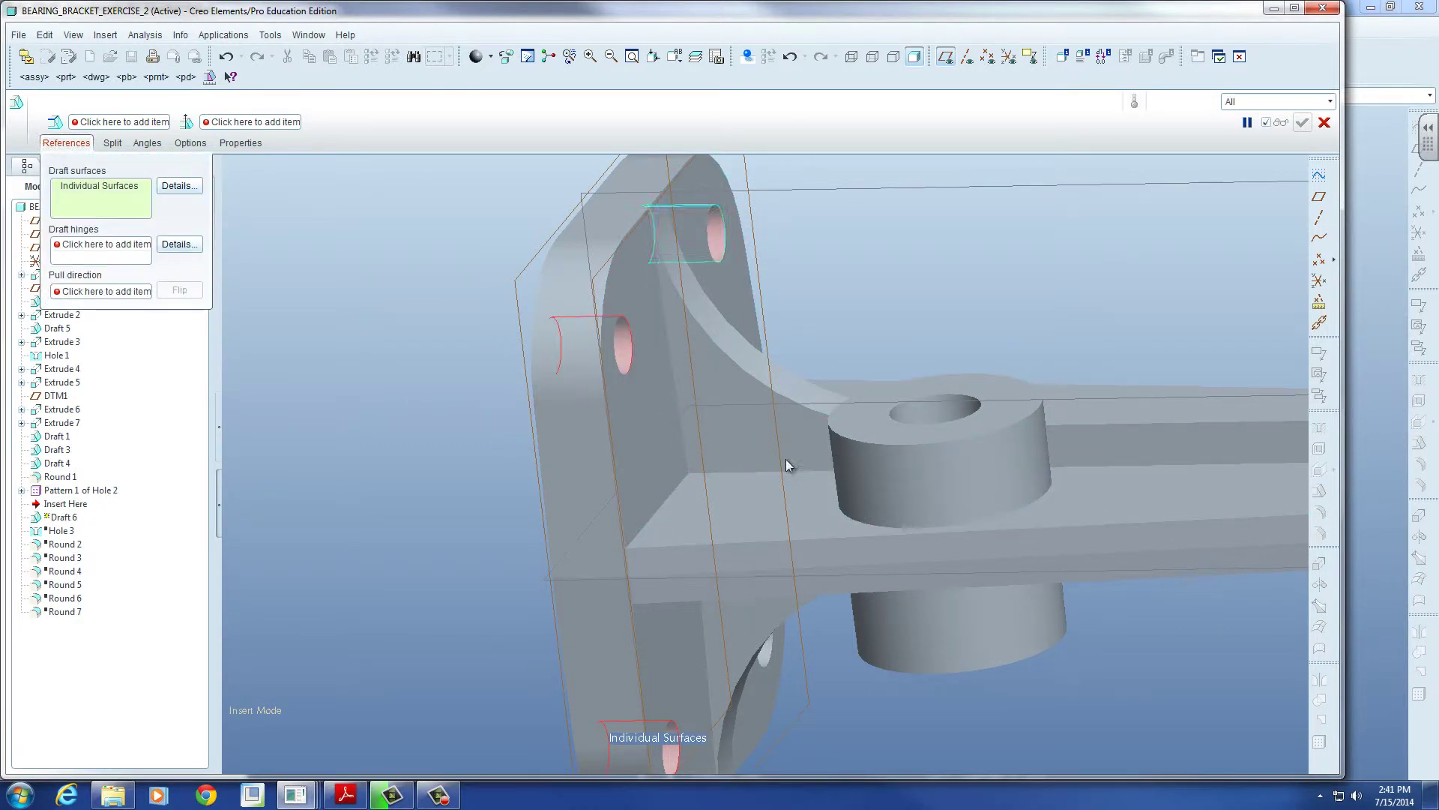
{"action": "left_click", "coordinate": [766, 648], "text": "ctrl"}
Step: Add the remaining wall surfaces of the mounting holes to the draft surfaces and use the base's arm-side datum plane as the draft hinge
{"action": "mouse_move", "coordinate": [808, 252]}
{"action": "middle_mouse_down"}
{"action": "mouse_move", "coordinate": [700, 305]}
{"action": "mouse_move", "coordinate": [825, 420]}
{"action": "mouse_move", "coordinate": [974, 525]}
{"action": "middle_mouse_up"}
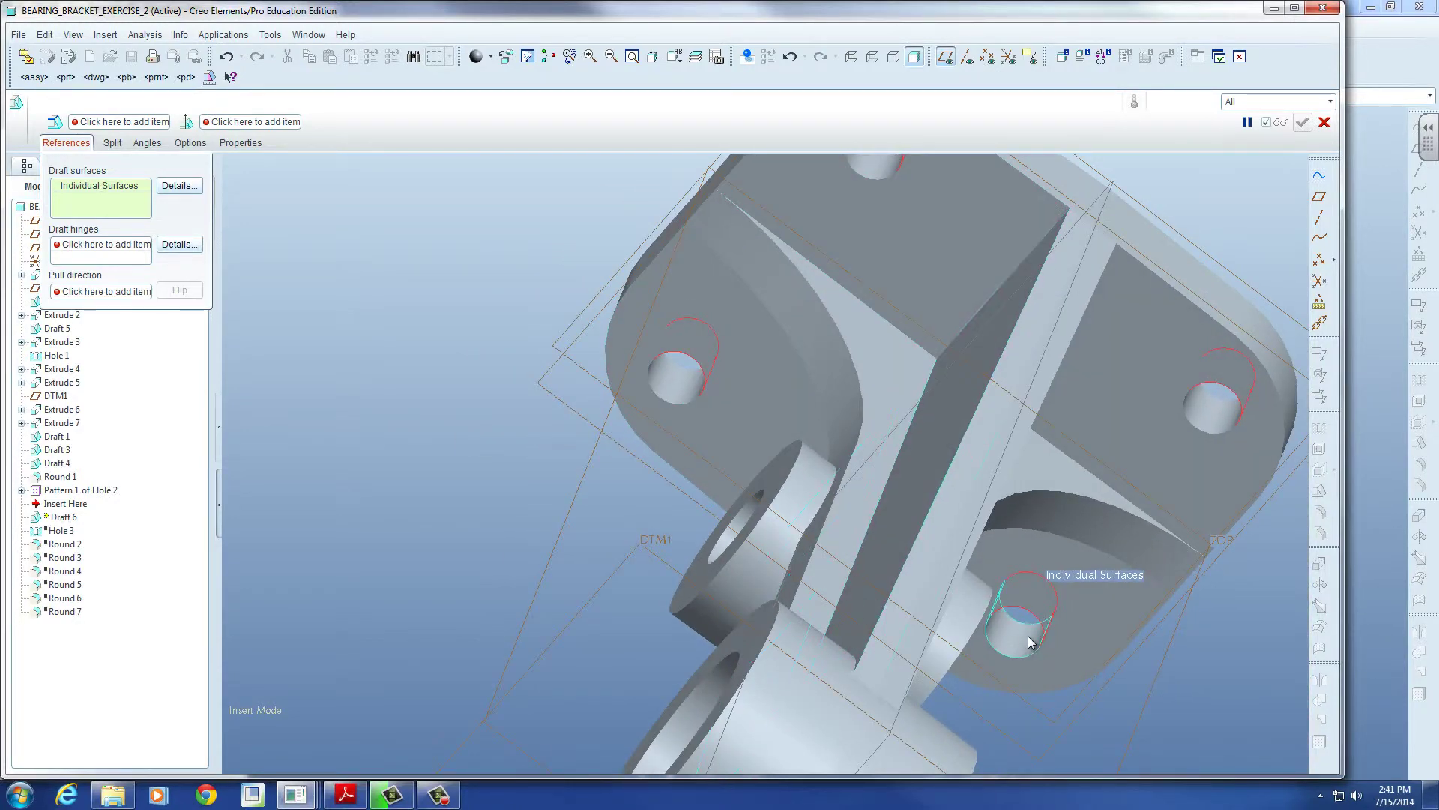
{"action": "left_click", "coordinate": [1212, 405], "text": "ctrl"}
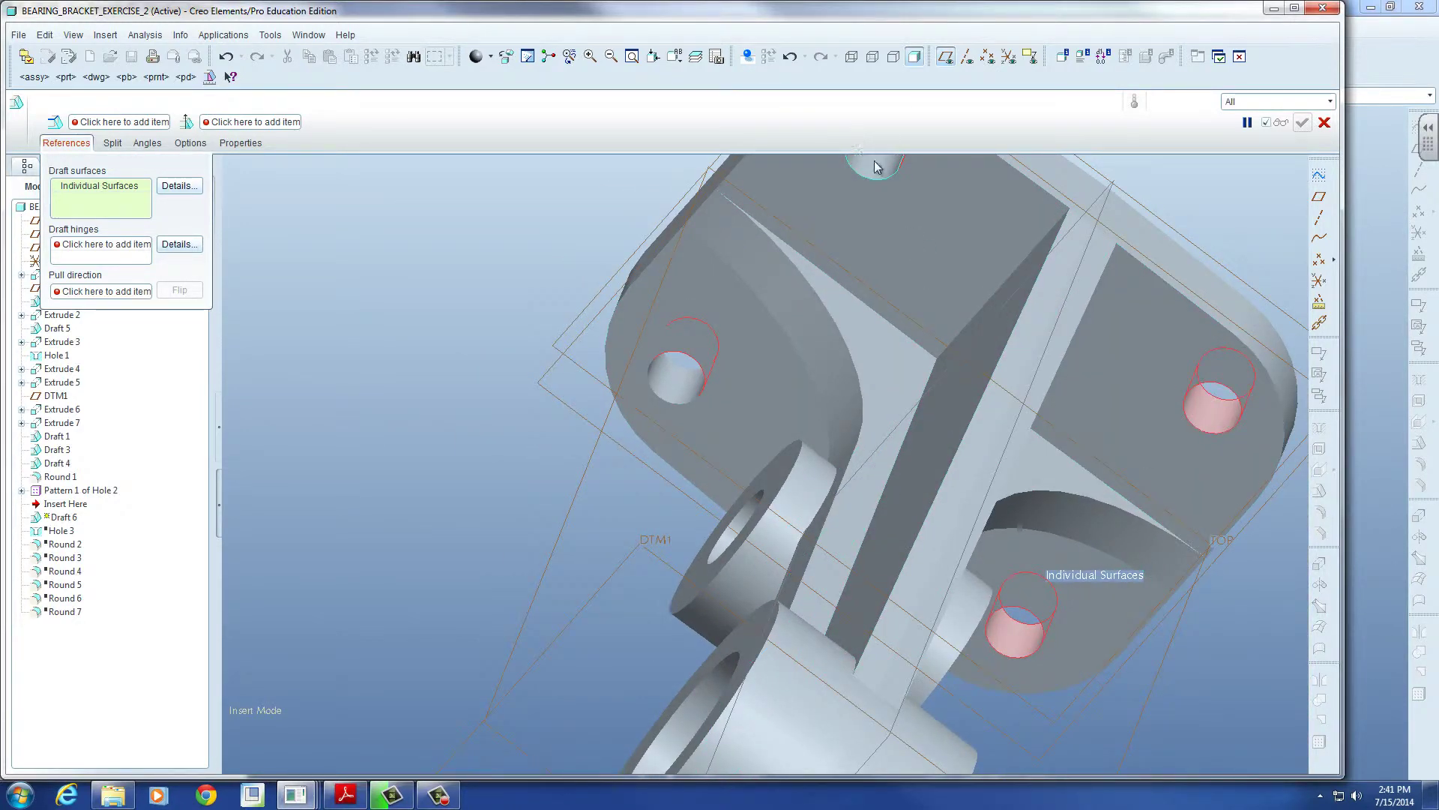
{"action": "left_click", "coordinate": [876, 166], "text": "ctrl"}
{"action": "left_click", "coordinate": [665, 407], "text": "ctrl"}
{"action": "middle_click", "coordinate": [669, 408]}
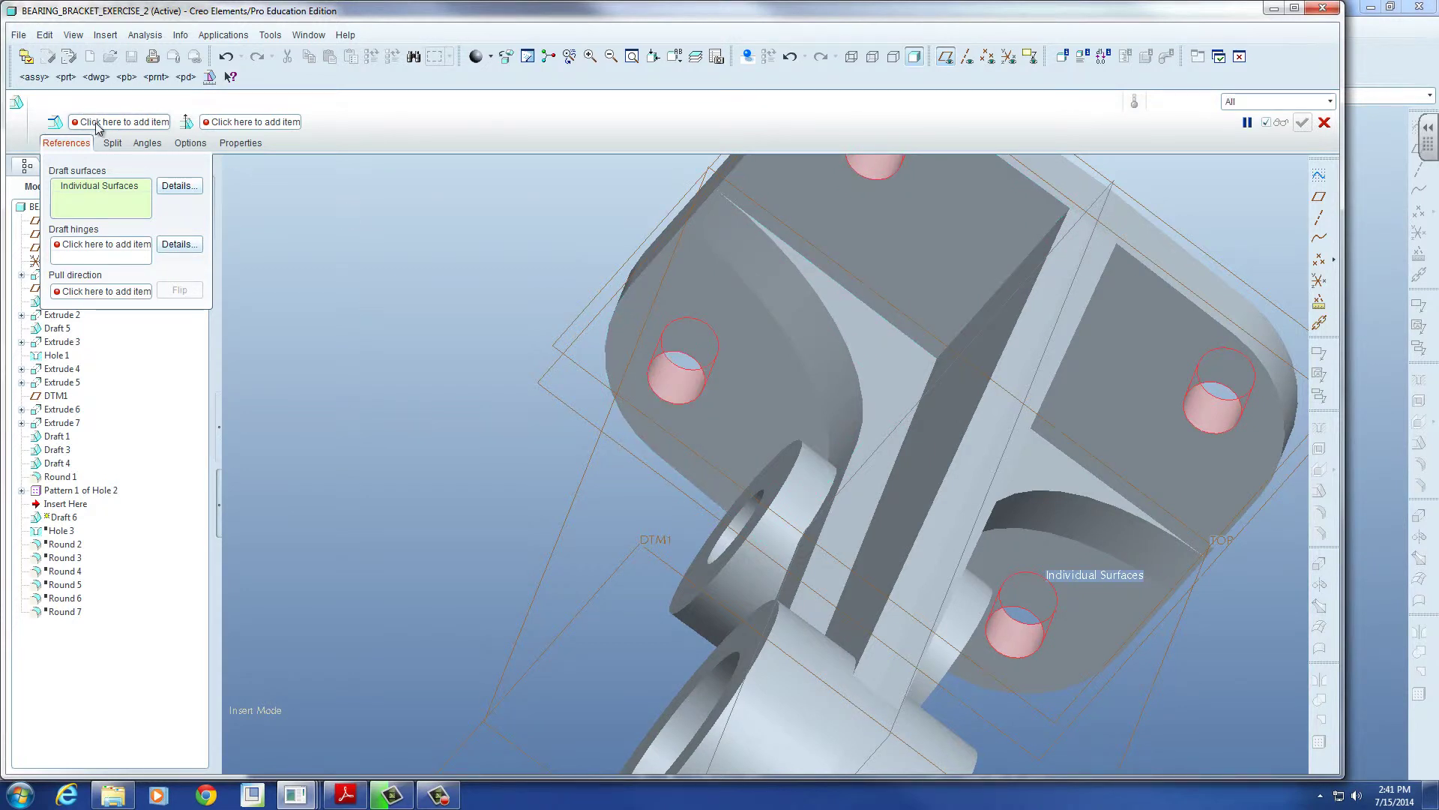
{"action": "left_click", "coordinate": [578, 410]}
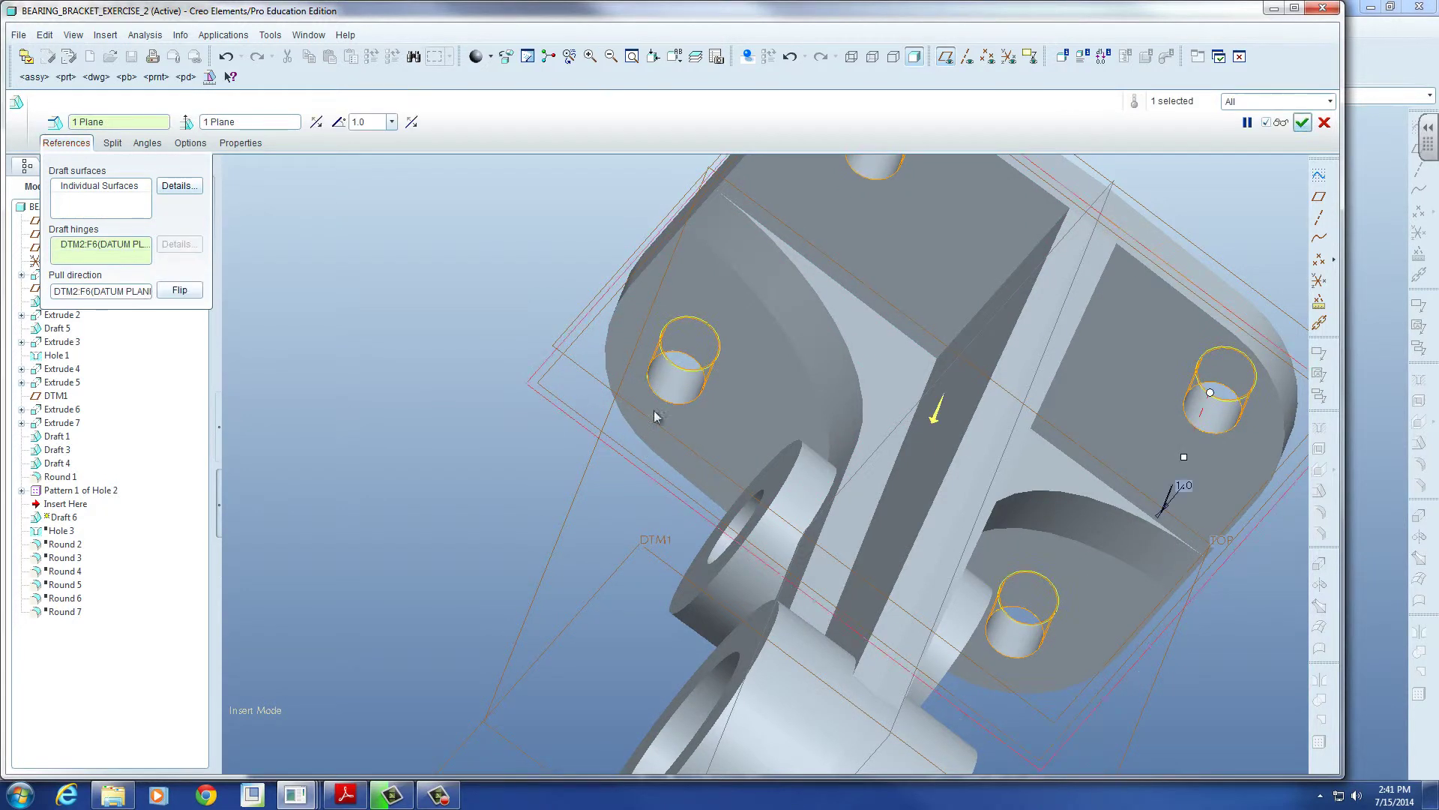
Step: Examine the draft preview and its pull direction in the standard TOP, FRONT and RIGHT views
{"action": "left_click", "coordinate": [674, 57]}
{"action": "left_click", "coordinate": [685, 172]}
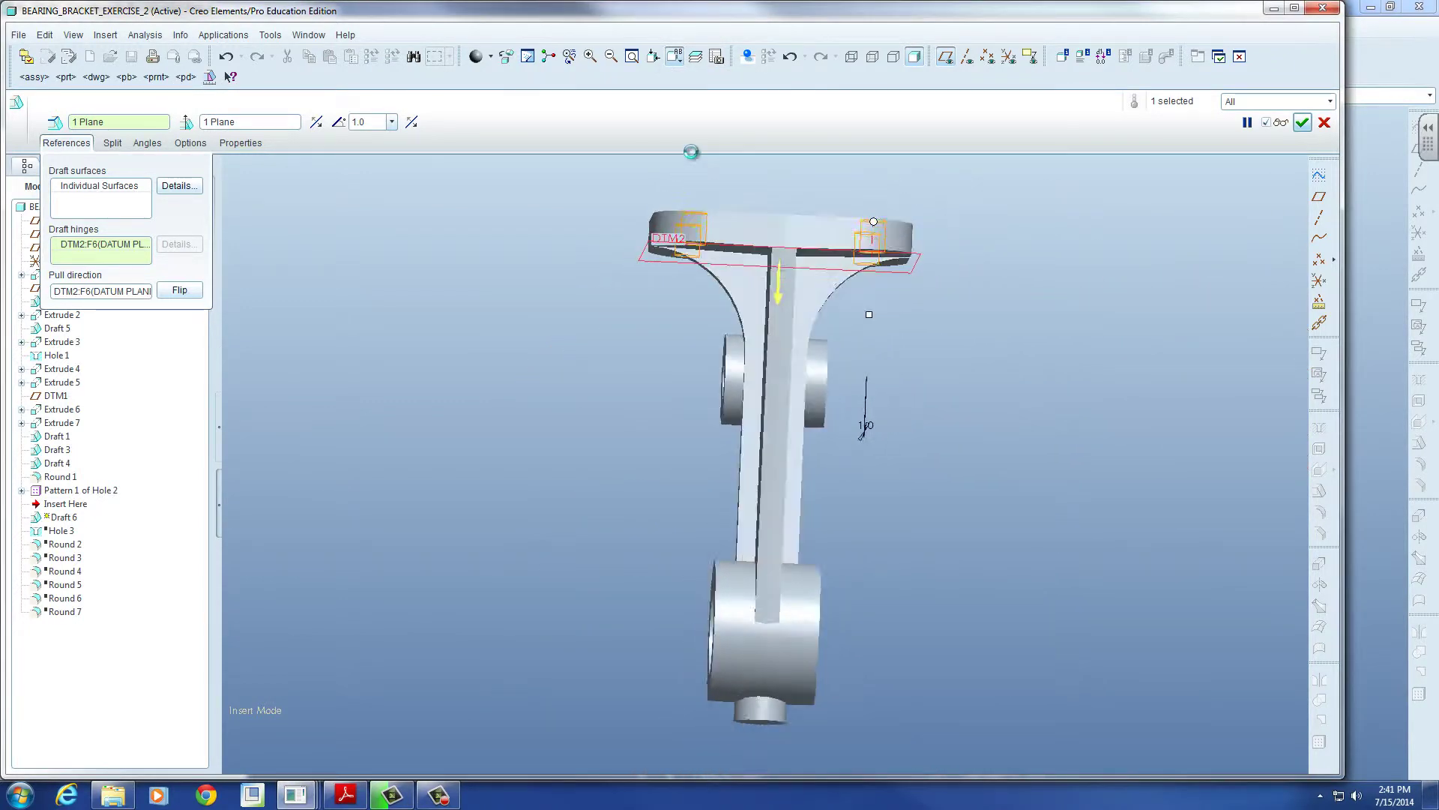
{"action": "left_click", "coordinate": [675, 57]}
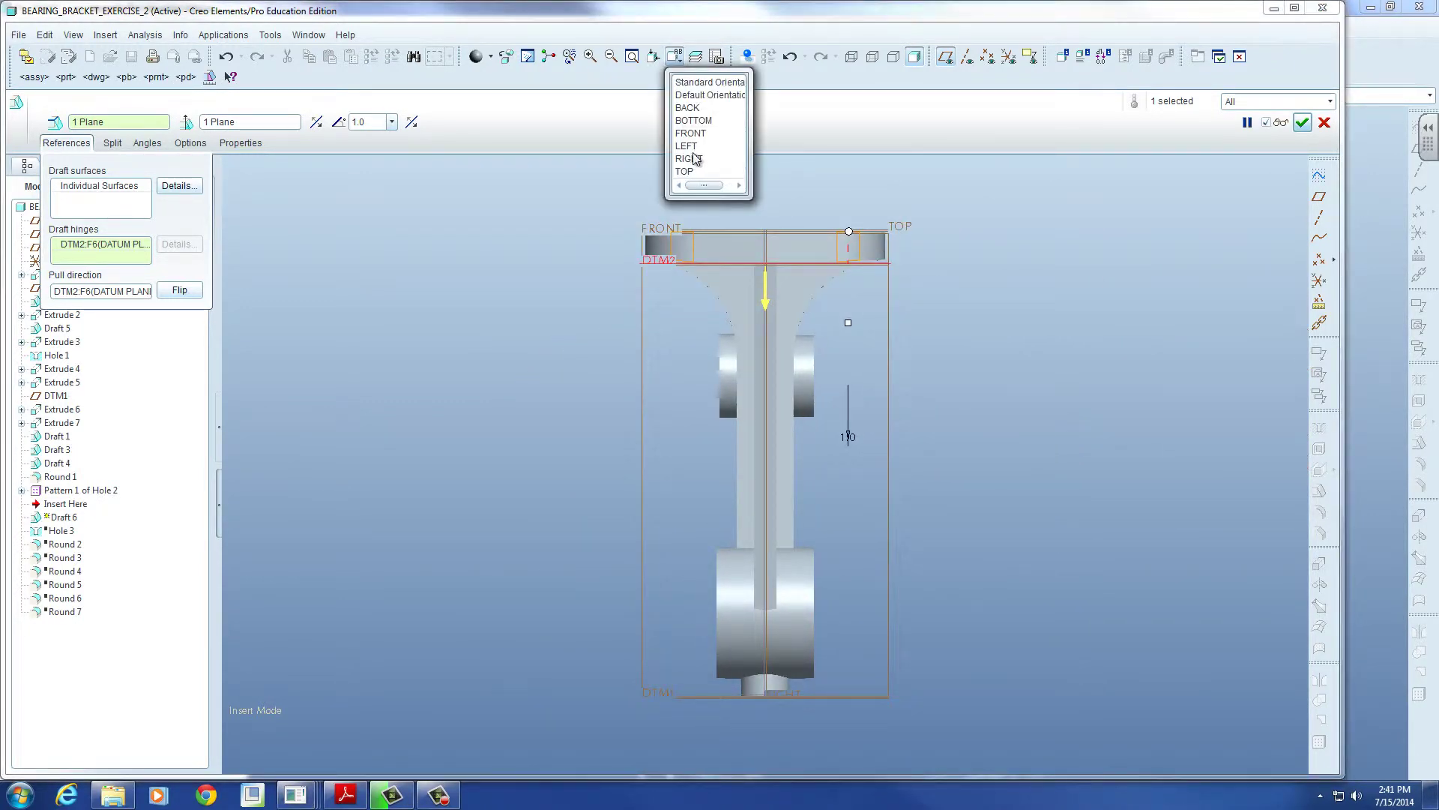
{"action": "left_click", "coordinate": [693, 158]}
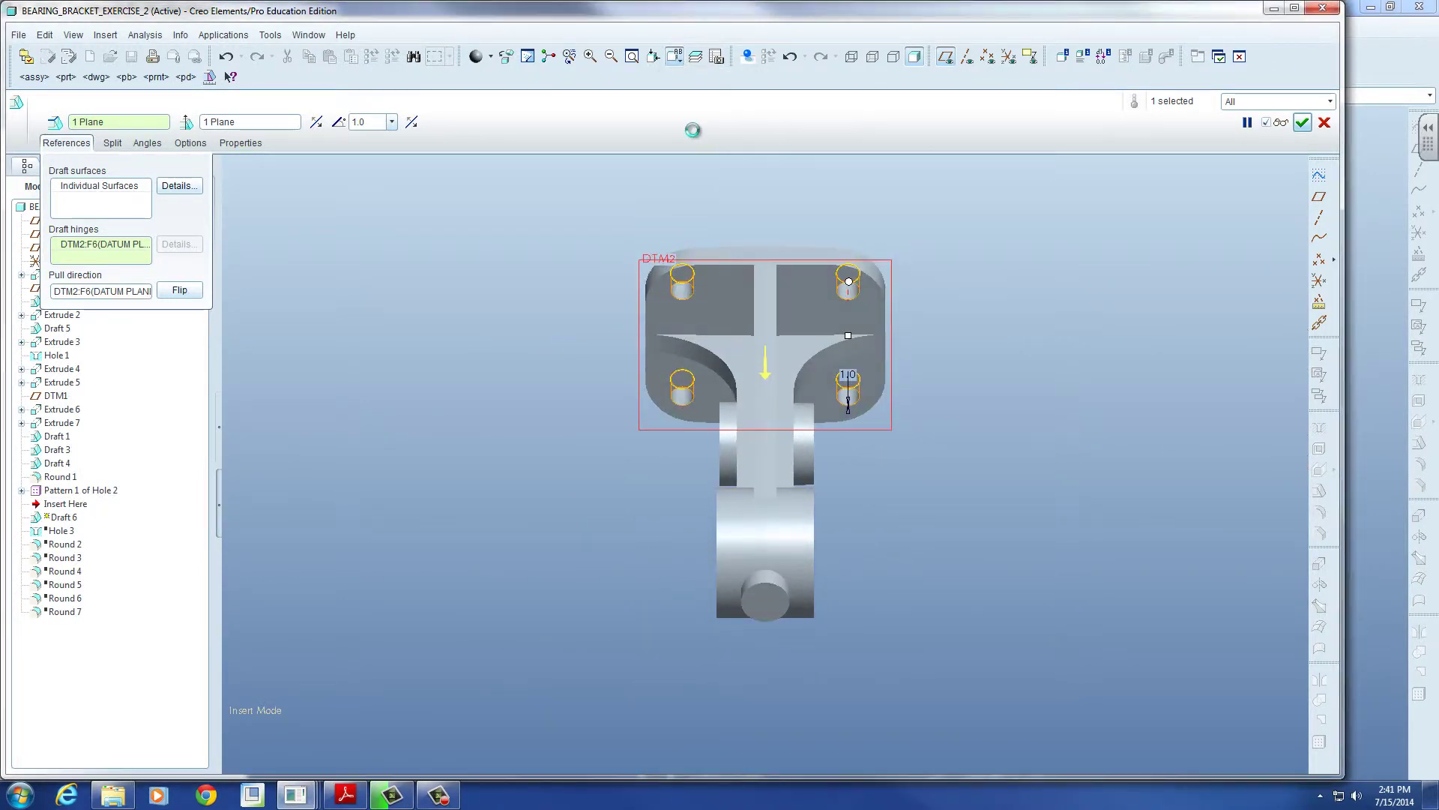
{"action": "left_click", "coordinate": [675, 57]}
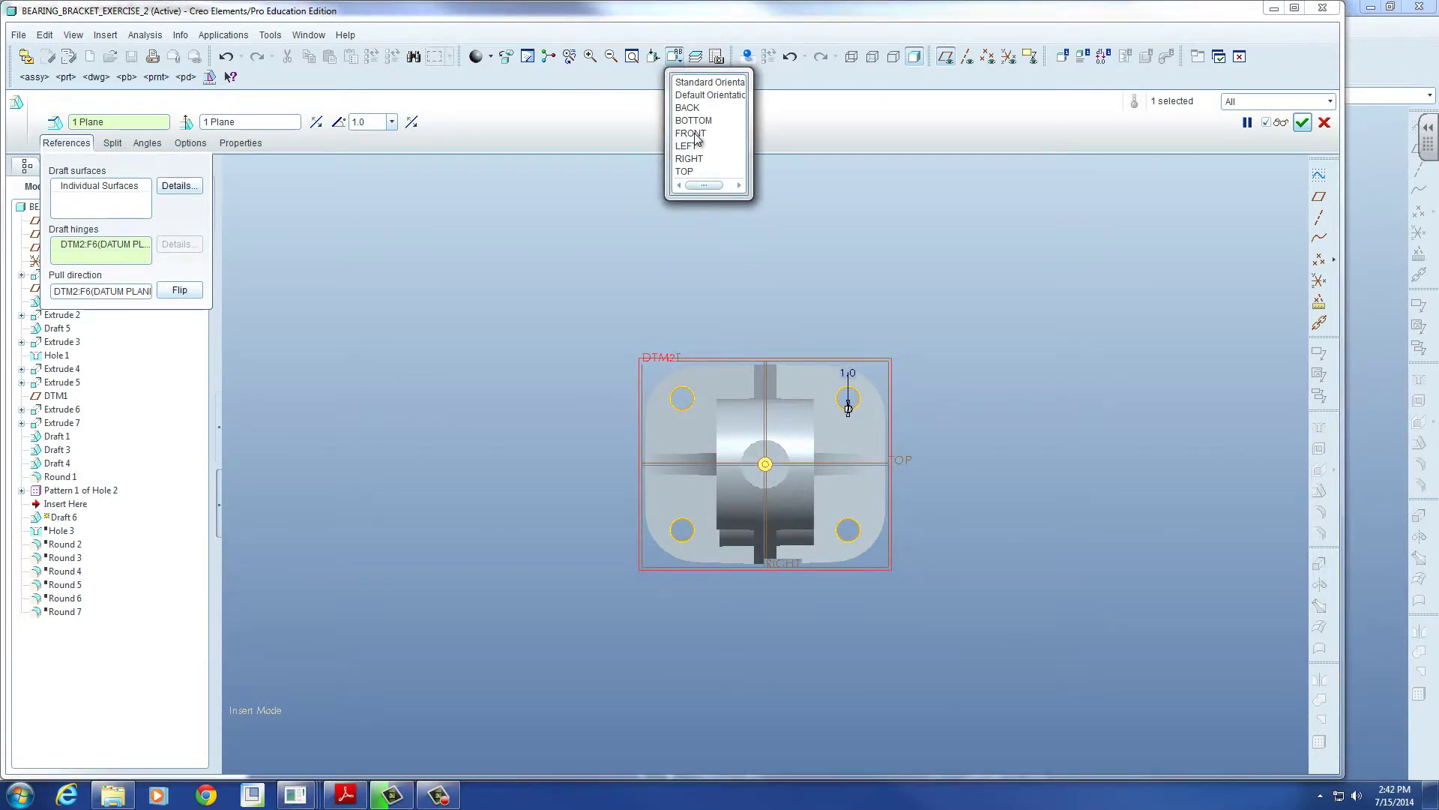
{"action": "left_click", "coordinate": [695, 134]}
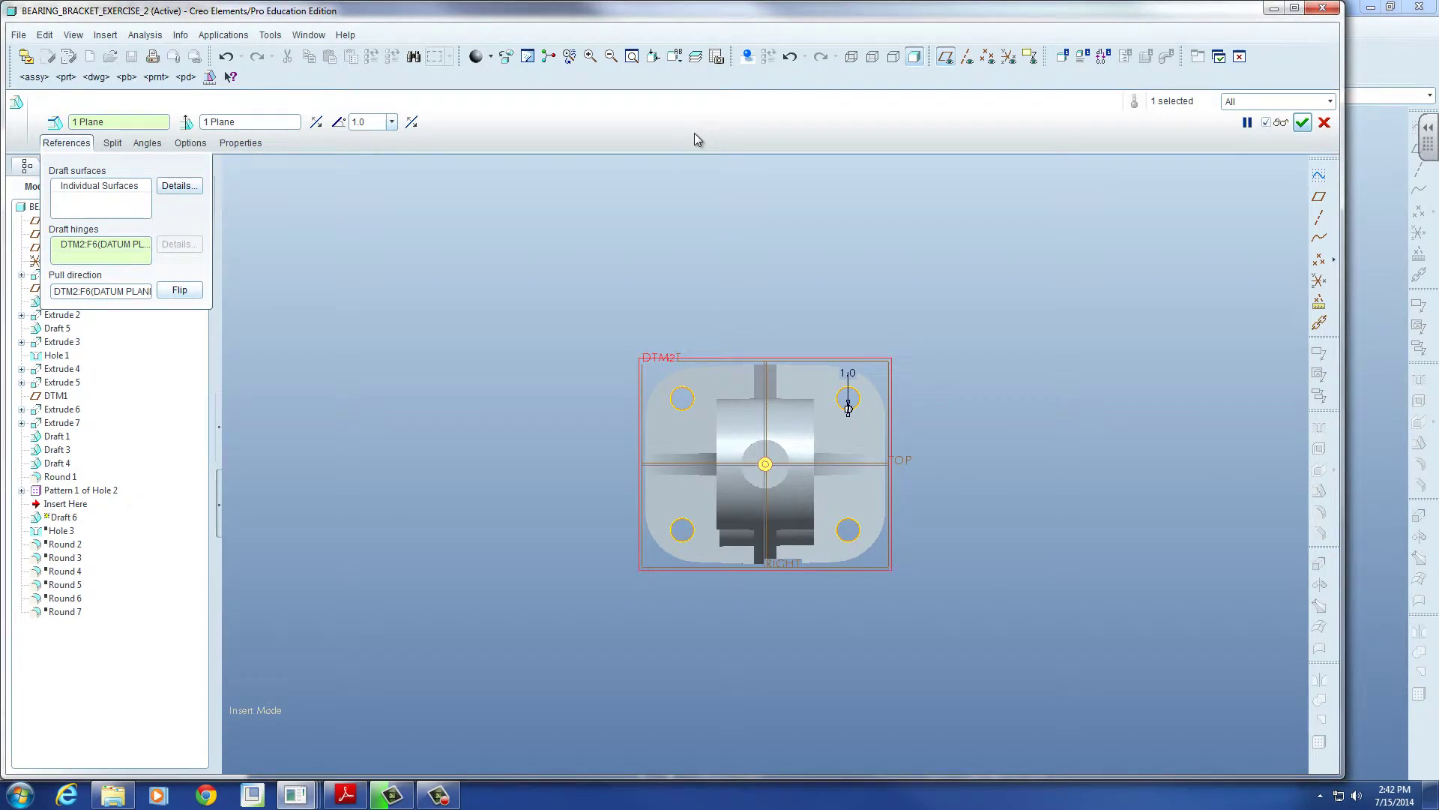
{"action": "left_click", "coordinate": [675, 57]}
{"action": "left_click", "coordinate": [695, 160]}
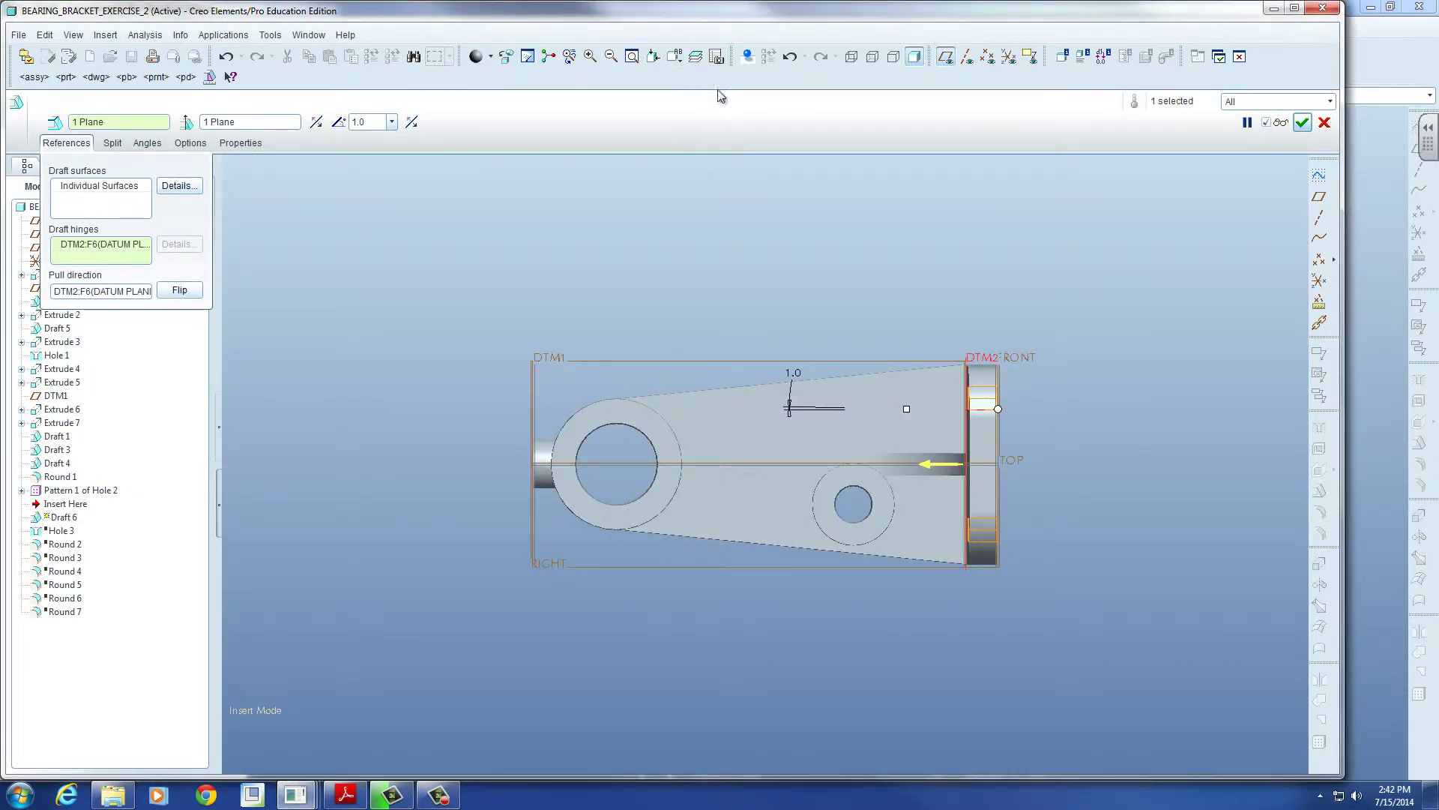
{"action": "left_click", "coordinate": [675, 57]}
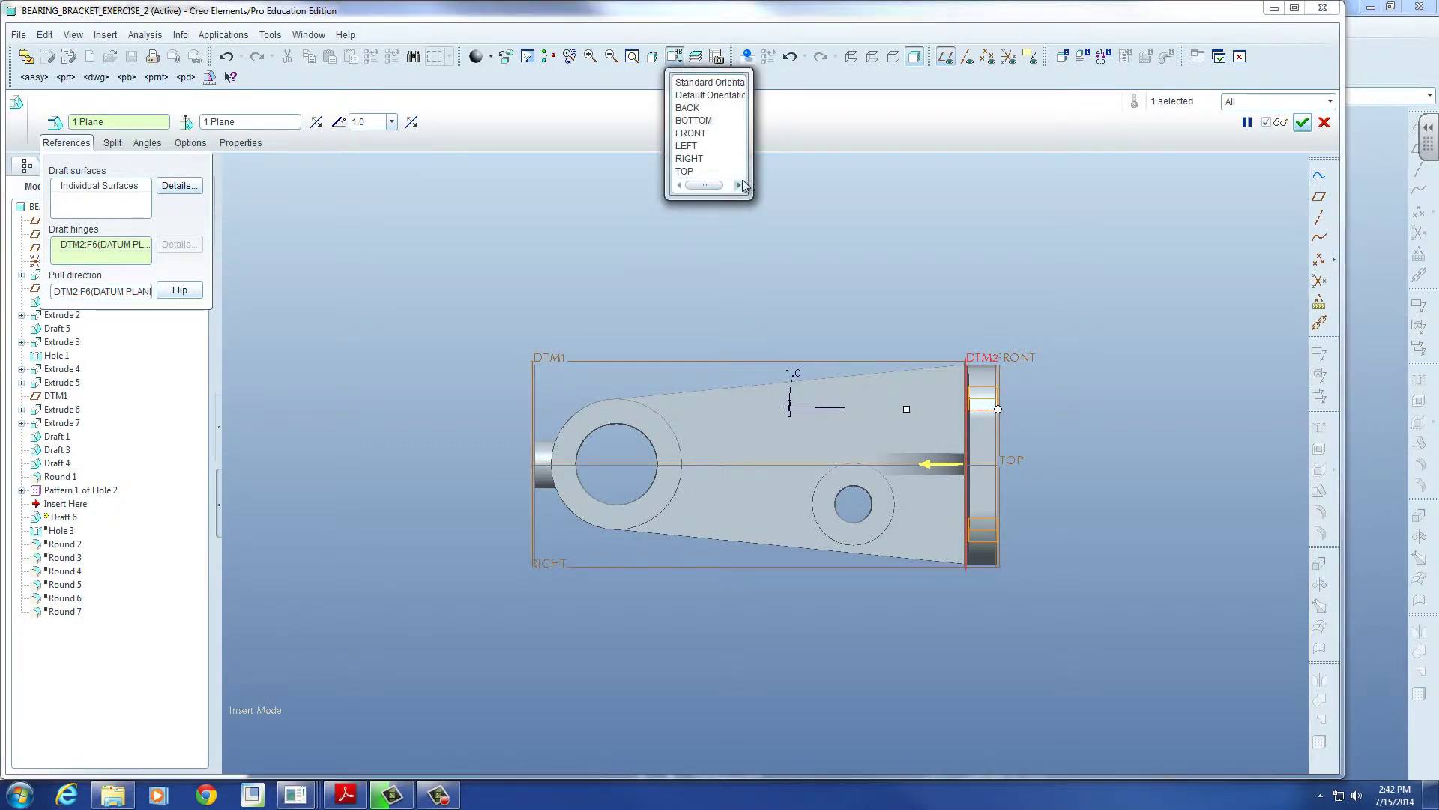
{"action": "left_click", "coordinate": [686, 172]}
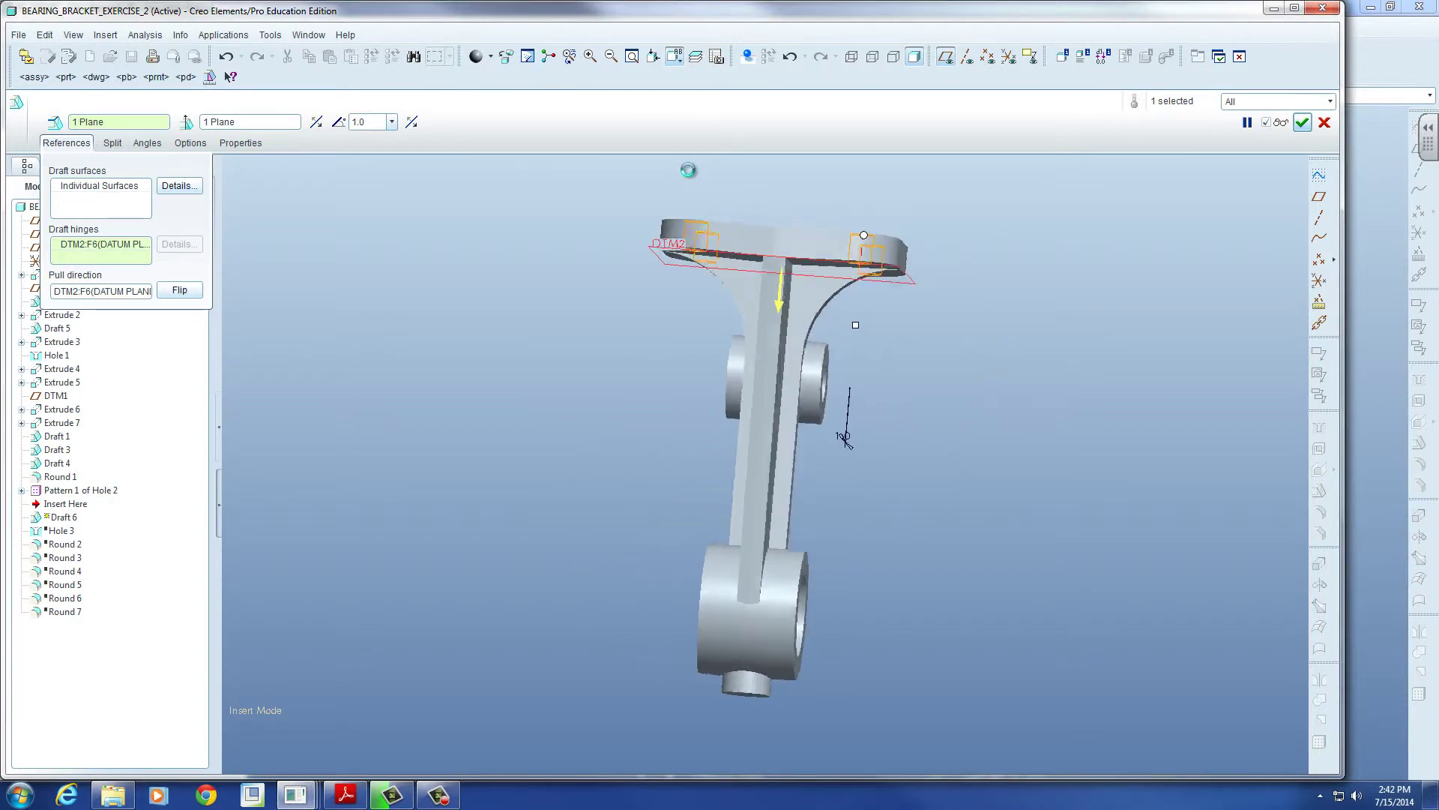
Step: Orient the view by reference with the TOP datum plane facing front and the RIGHT datum plane facing the top
{"action": "left_click", "coordinate": [654, 56]}
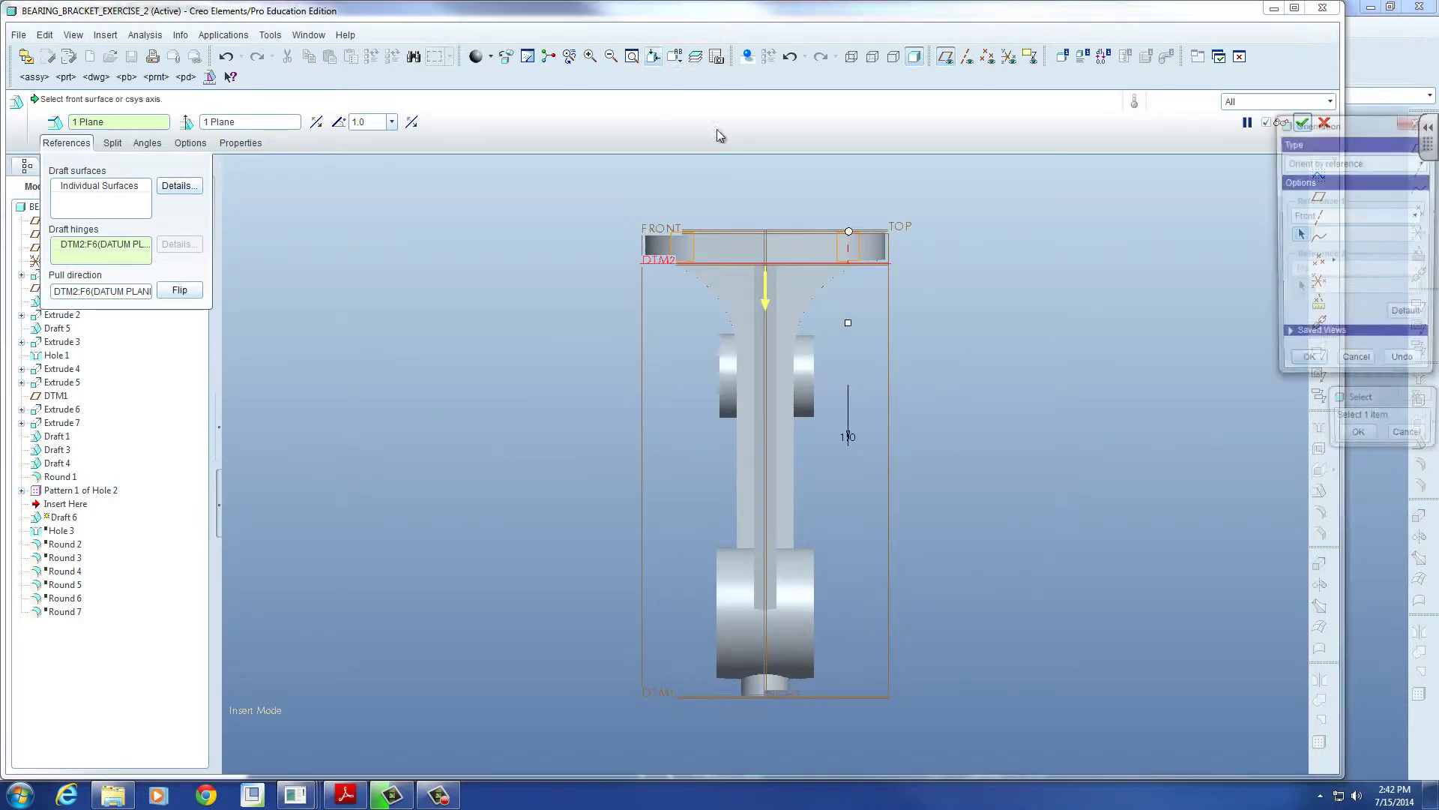
{"action": "left_click", "coordinate": [643, 331]}
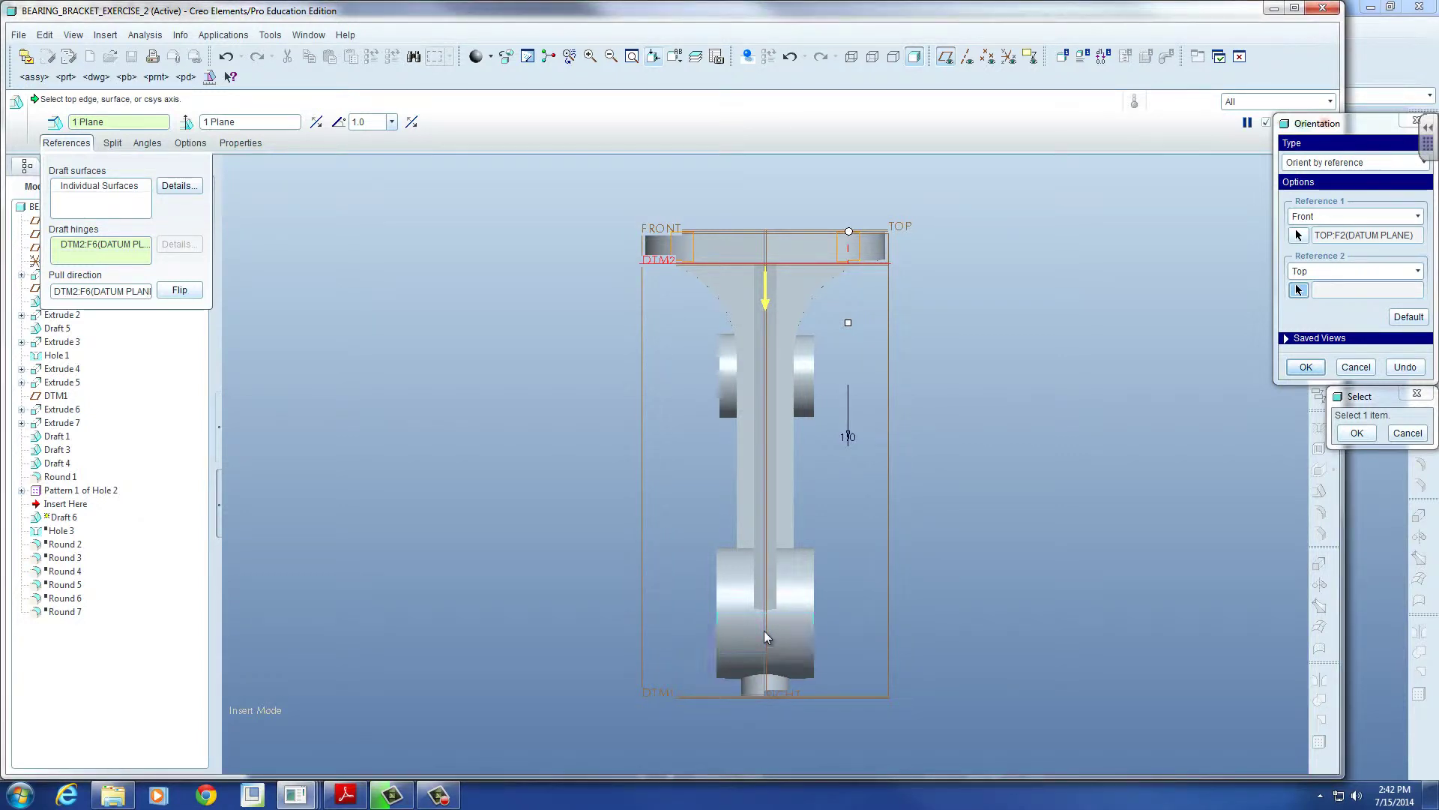
{"action": "left_click", "coordinate": [1289, 101]}
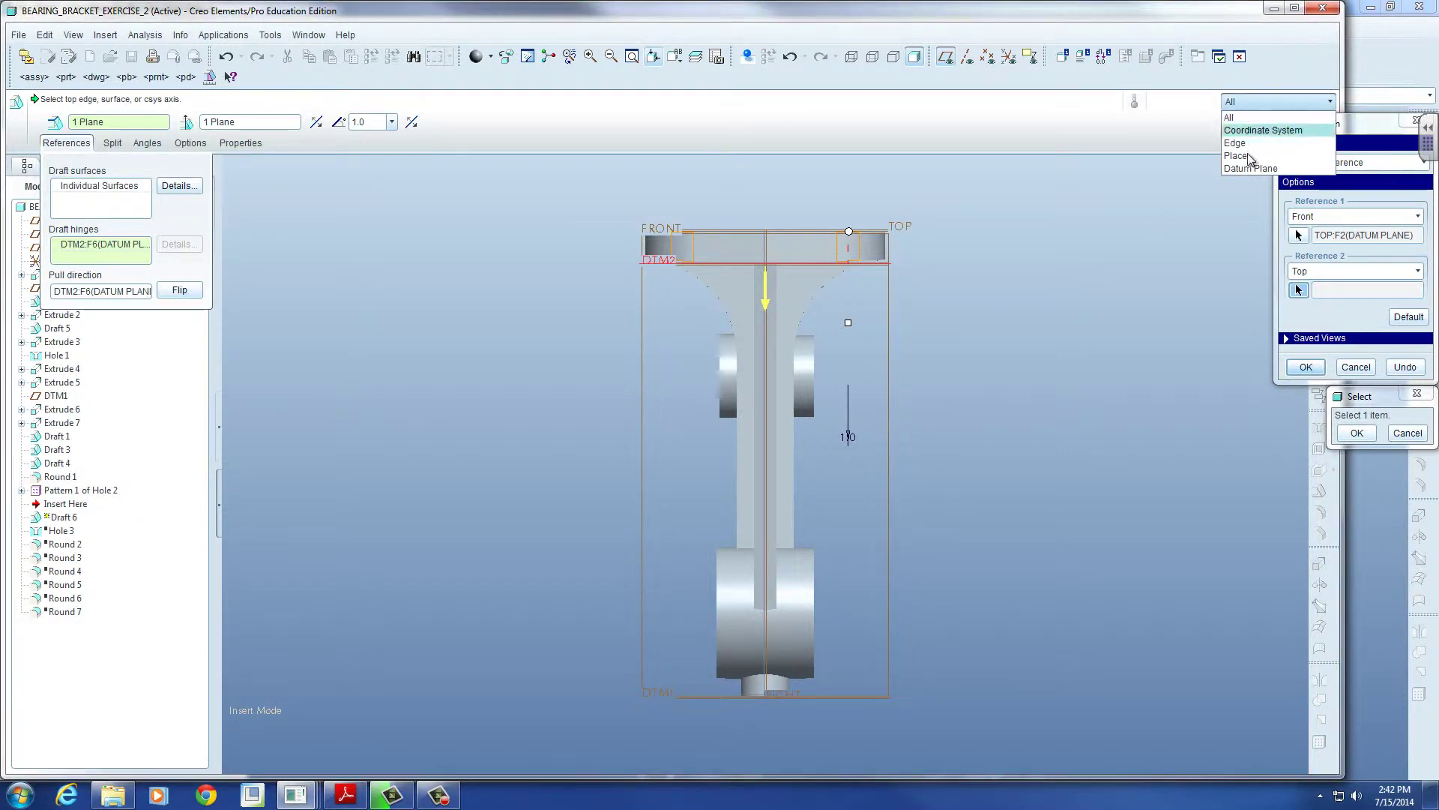
{"action": "left_click", "coordinate": [1259, 168]}
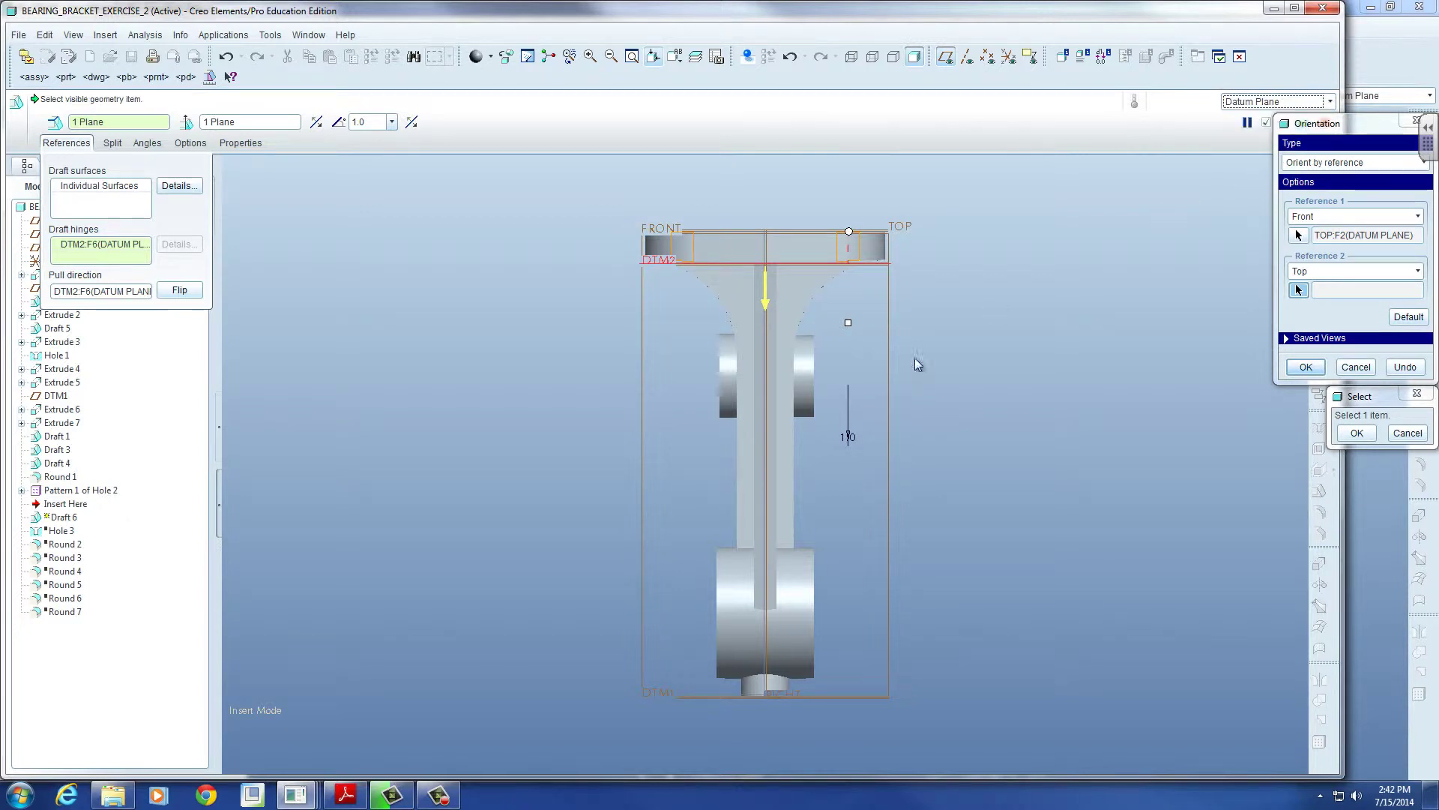
{"action": "left_click", "coordinate": [763, 371]}
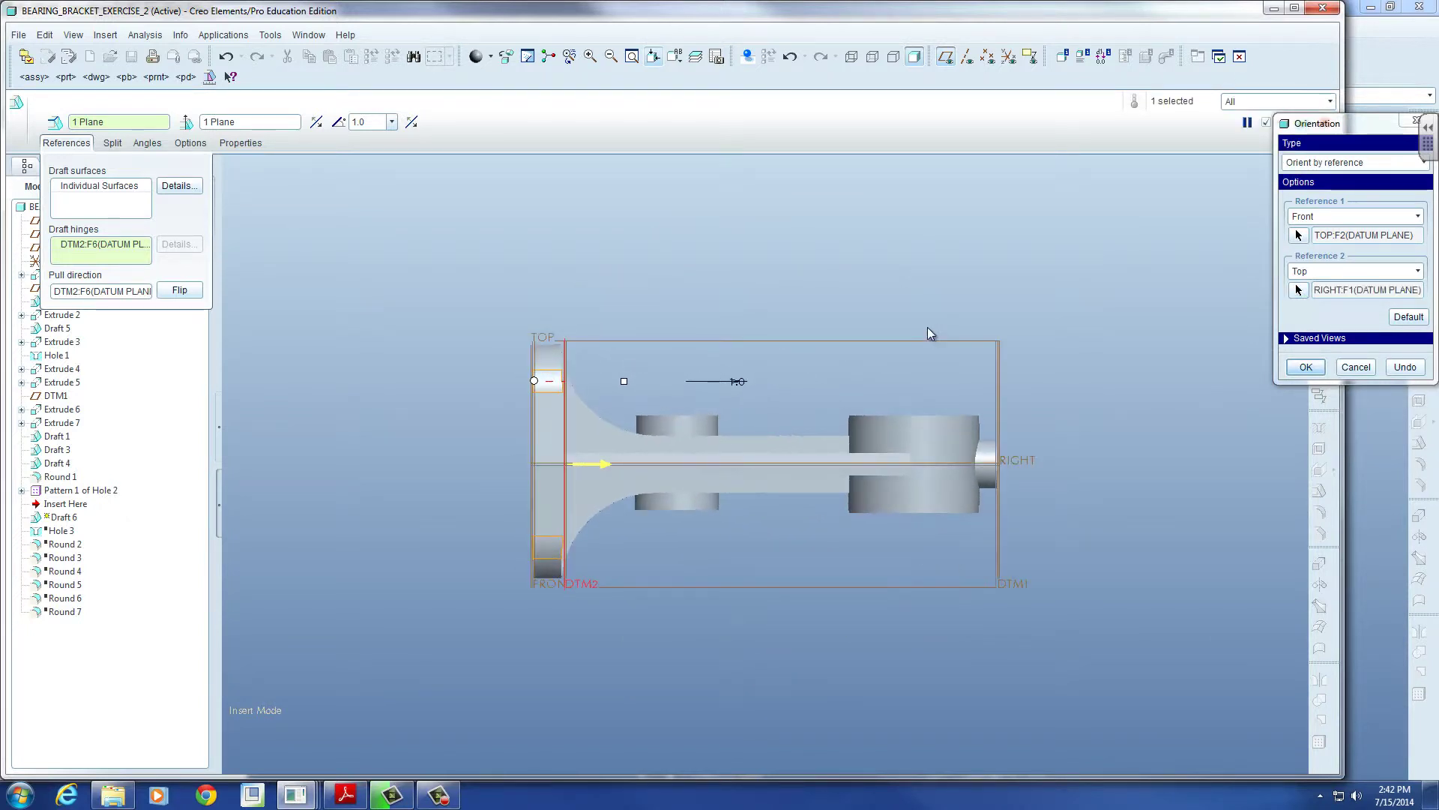
Step: Save the current orientation as a view named "pull direction" and close the orientation settings
{"action": "left_click", "coordinate": [1323, 338]}
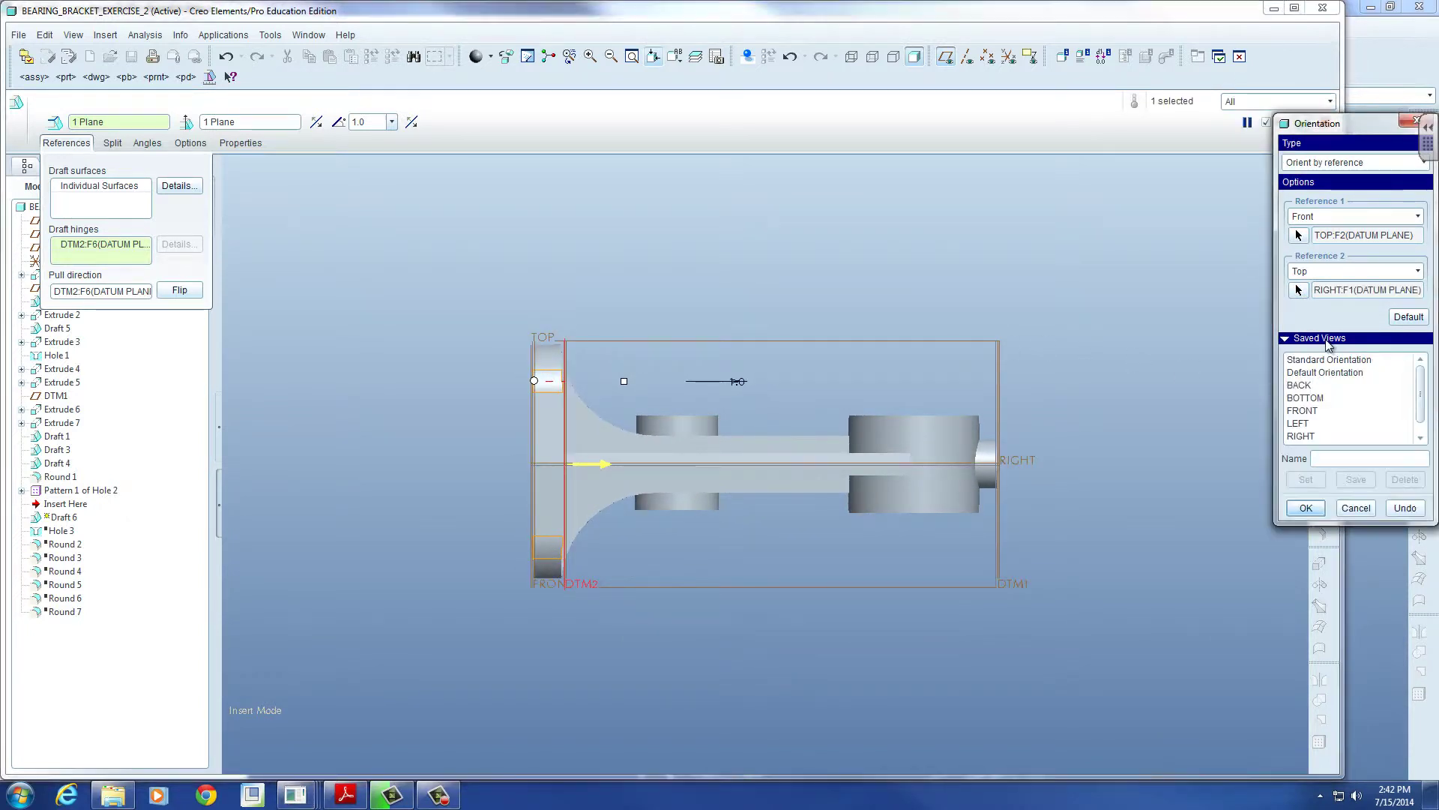
{"action": "left_click", "coordinate": [1331, 460]}
{"action": "type", "text": "pull"}
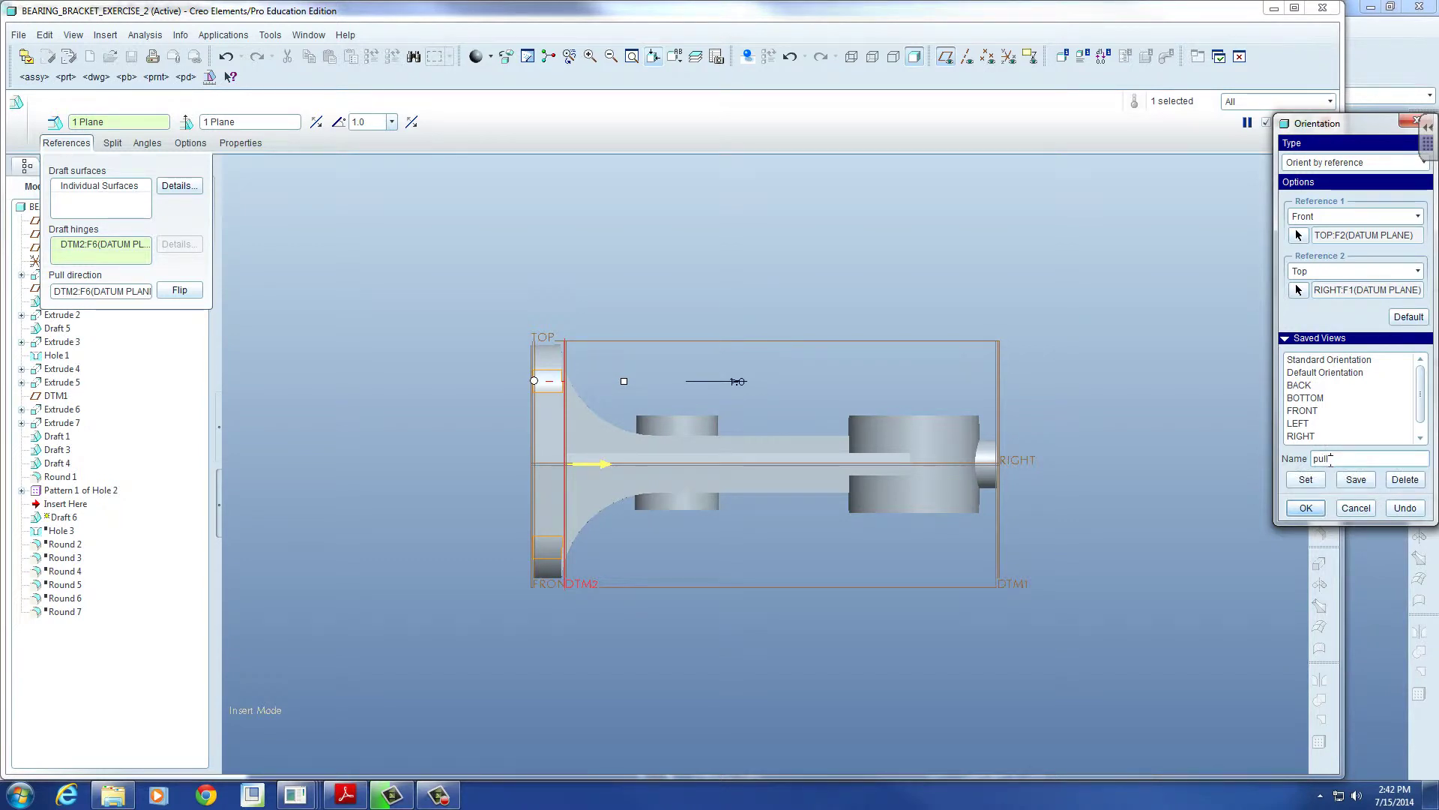
{"action": "type", "text": " direction"}
{"action": "left_click", "coordinate": [1356, 479]}
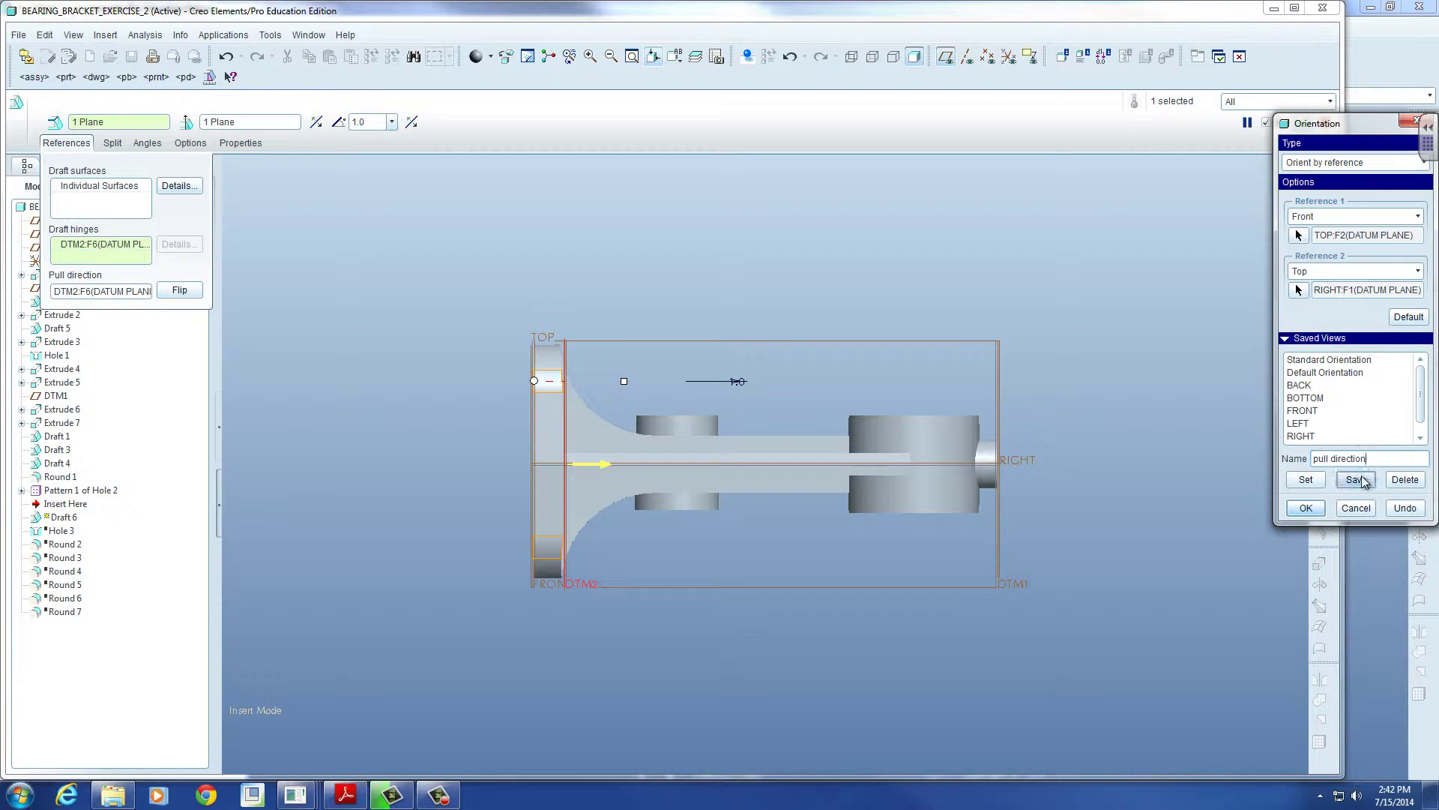
{"action": "left_click", "coordinate": [1308, 509]}
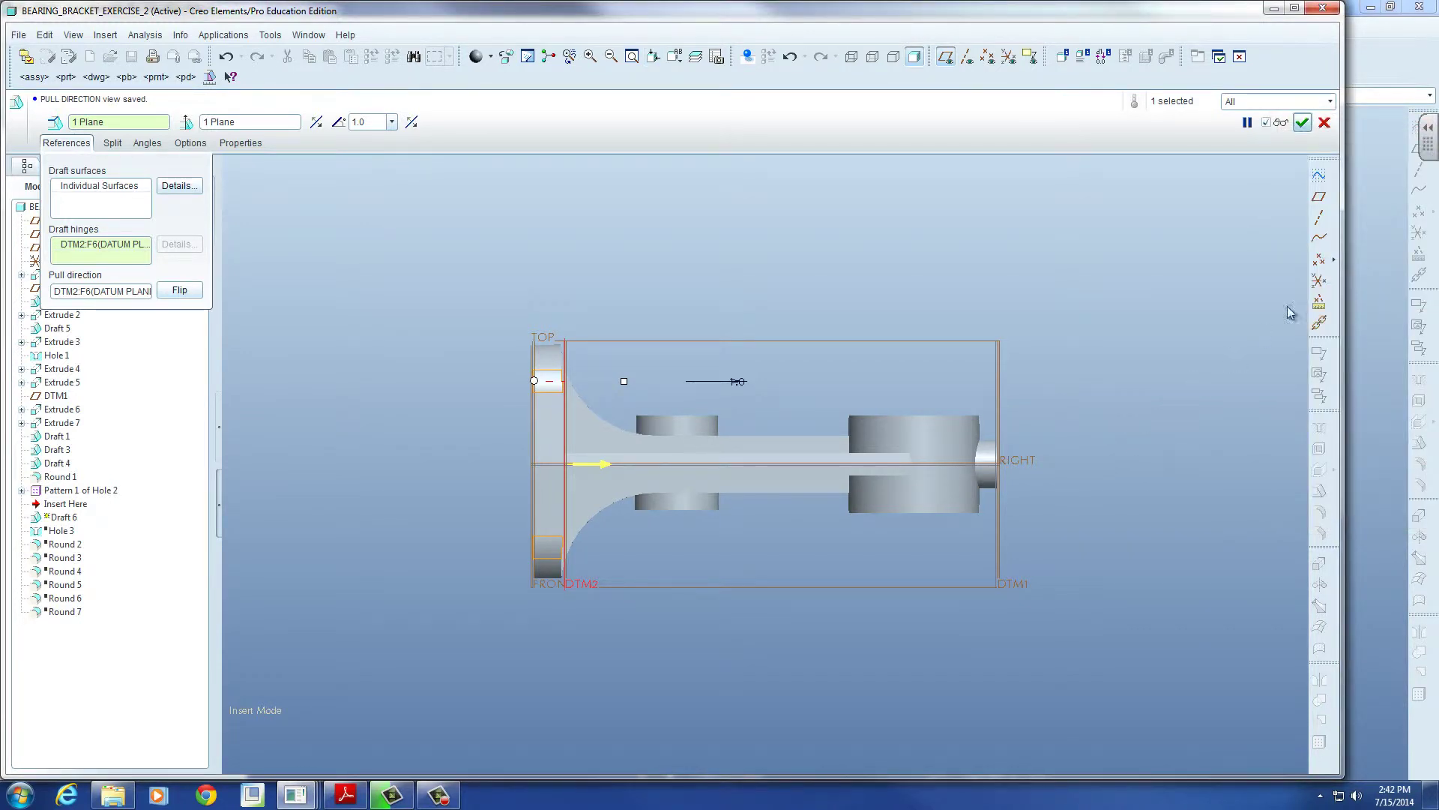
Step: Examine the mounting-hole draft preview beside the hinge plane and highlight the draft's hinge and pull direction references
{"action": "scroll", "coordinate": [514, 561], "scroll_direction": "up", "scroll_amount": 2}
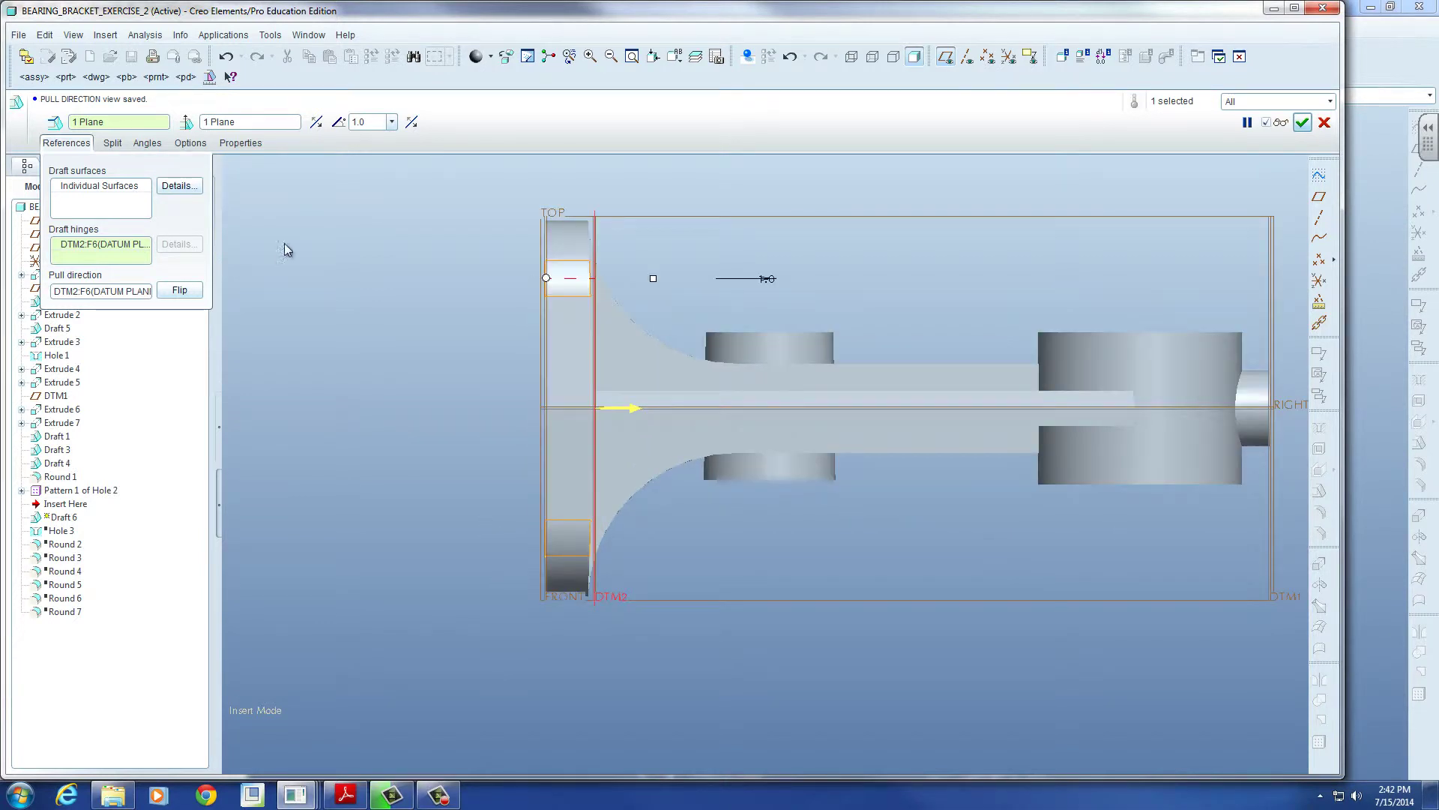
{"action": "left_click", "coordinate": [95, 247]}
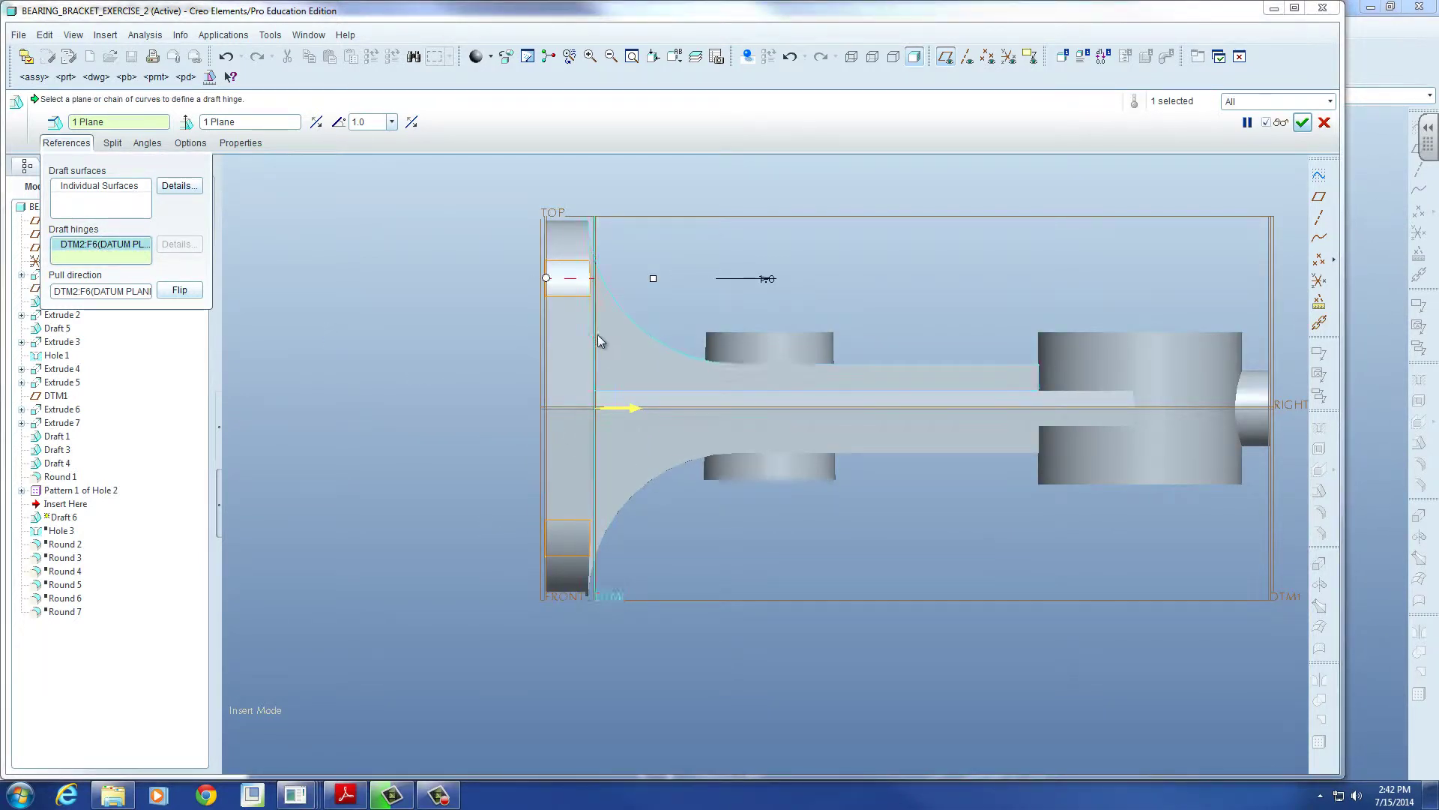
{"action": "scroll", "coordinate": [597, 334], "scroll_direction": "up", "scroll_amount": 4}
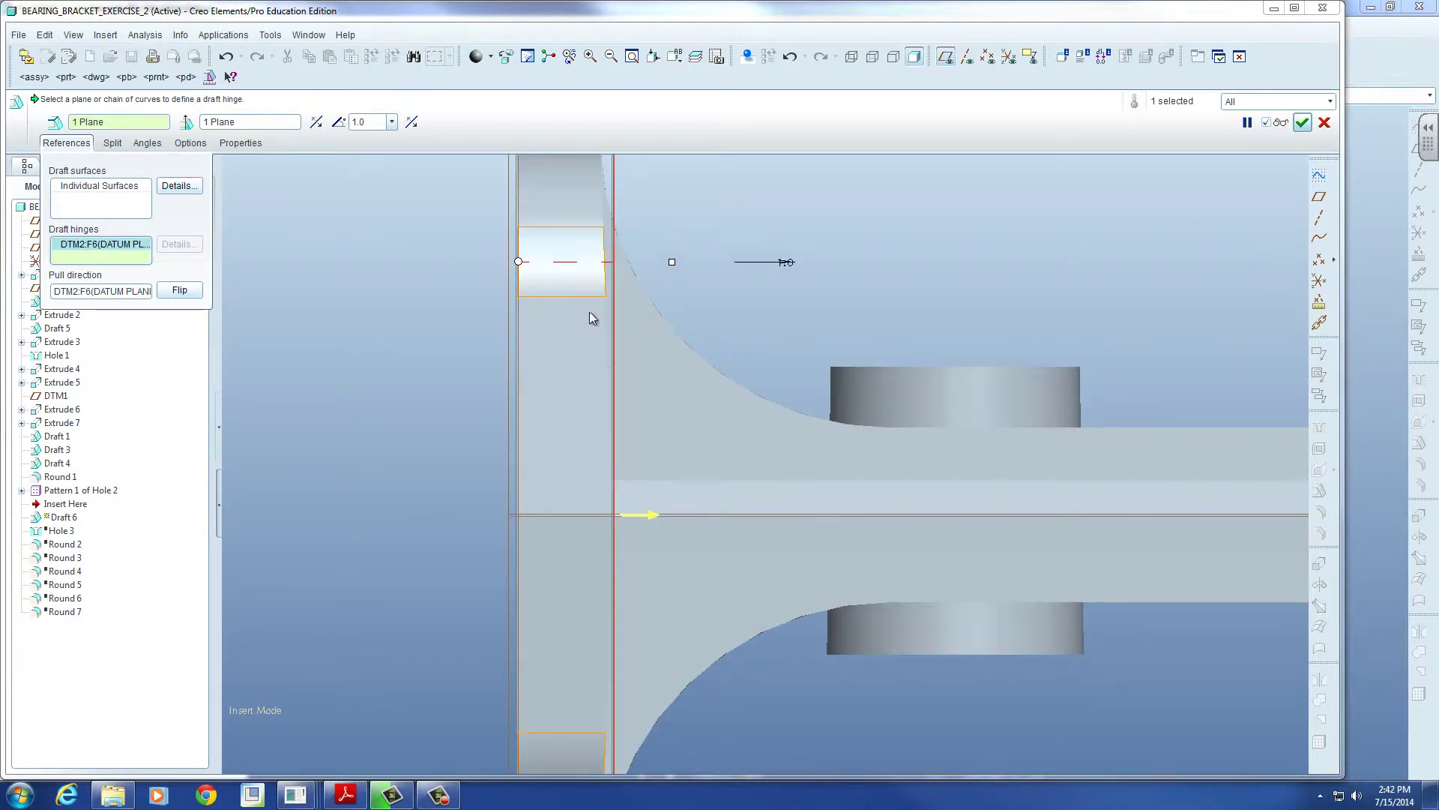
{"action": "scroll", "coordinate": [592, 317], "scroll_direction": "down", "scroll_amount": 1}
{"action": "left_click", "coordinate": [96, 295]}
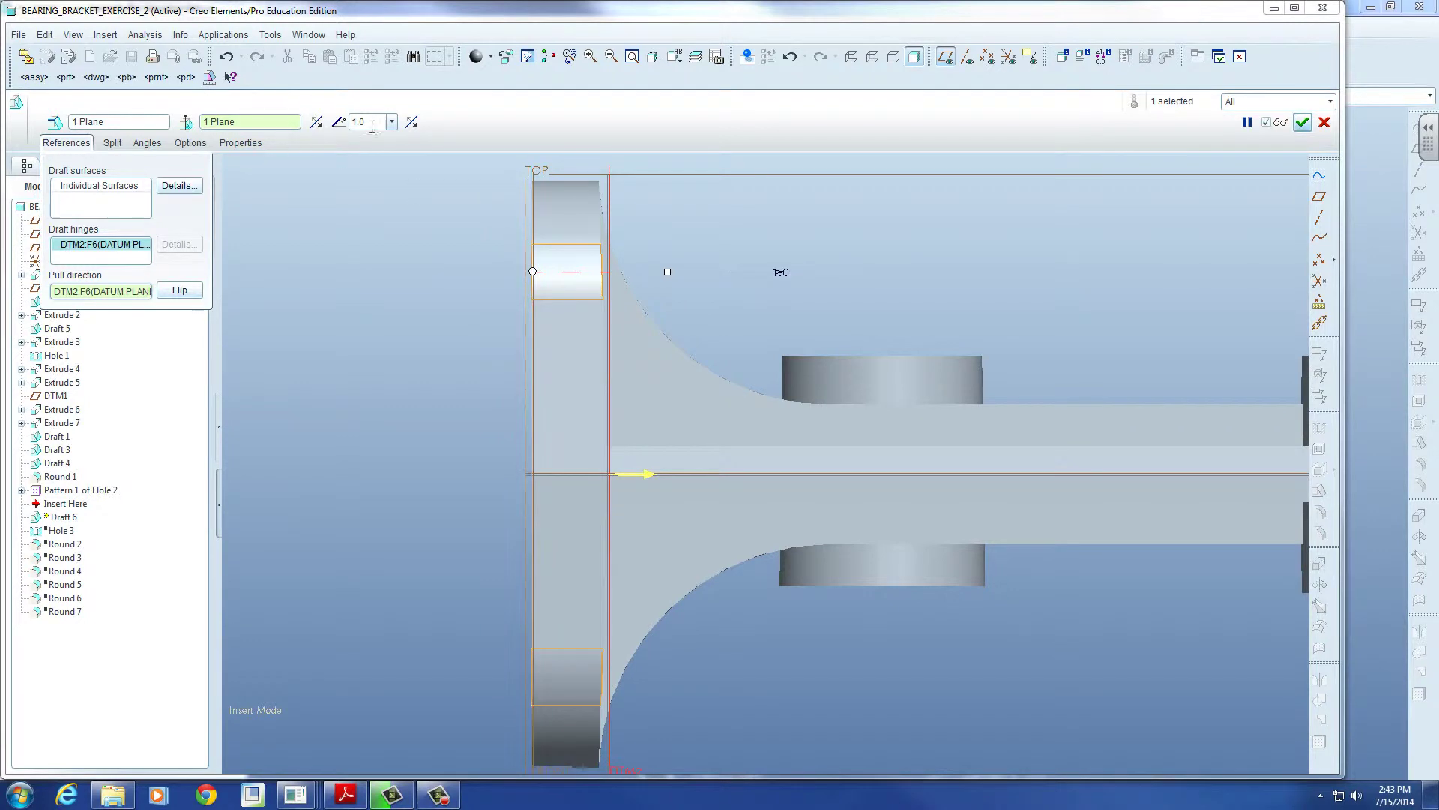
Step: Reverse the mounting-hole draft's pull direction and examine the preview from the side and at an angle
{"action": "scroll", "coordinate": [543, 276], "scroll_direction": "up", "scroll_amount": 2}
{"action": "scroll", "coordinate": [575, 270], "scroll_direction": "down", "scroll_amount": 4}
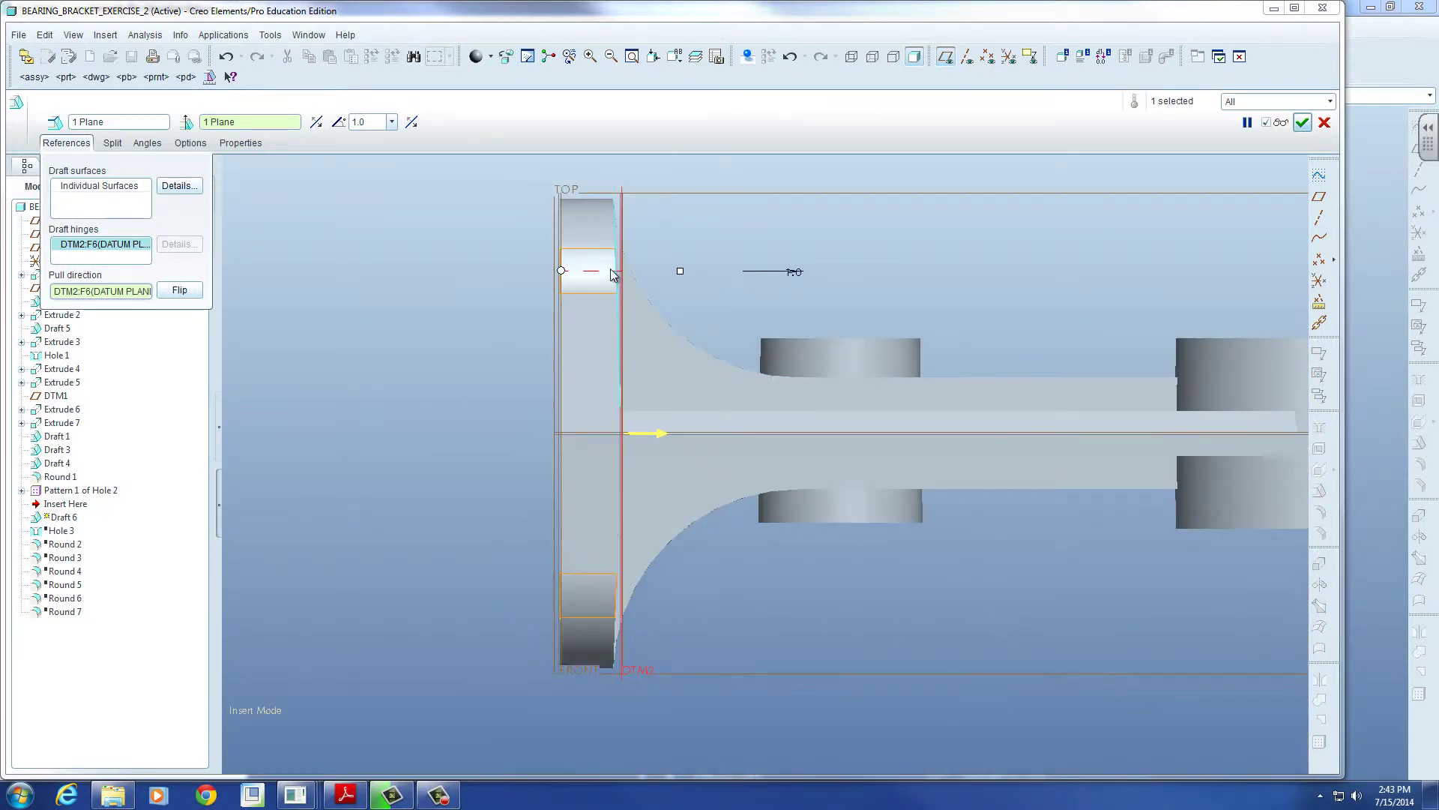
{"action": "scroll", "coordinate": [610, 269], "scroll_direction": "up", "scroll_amount": 3}
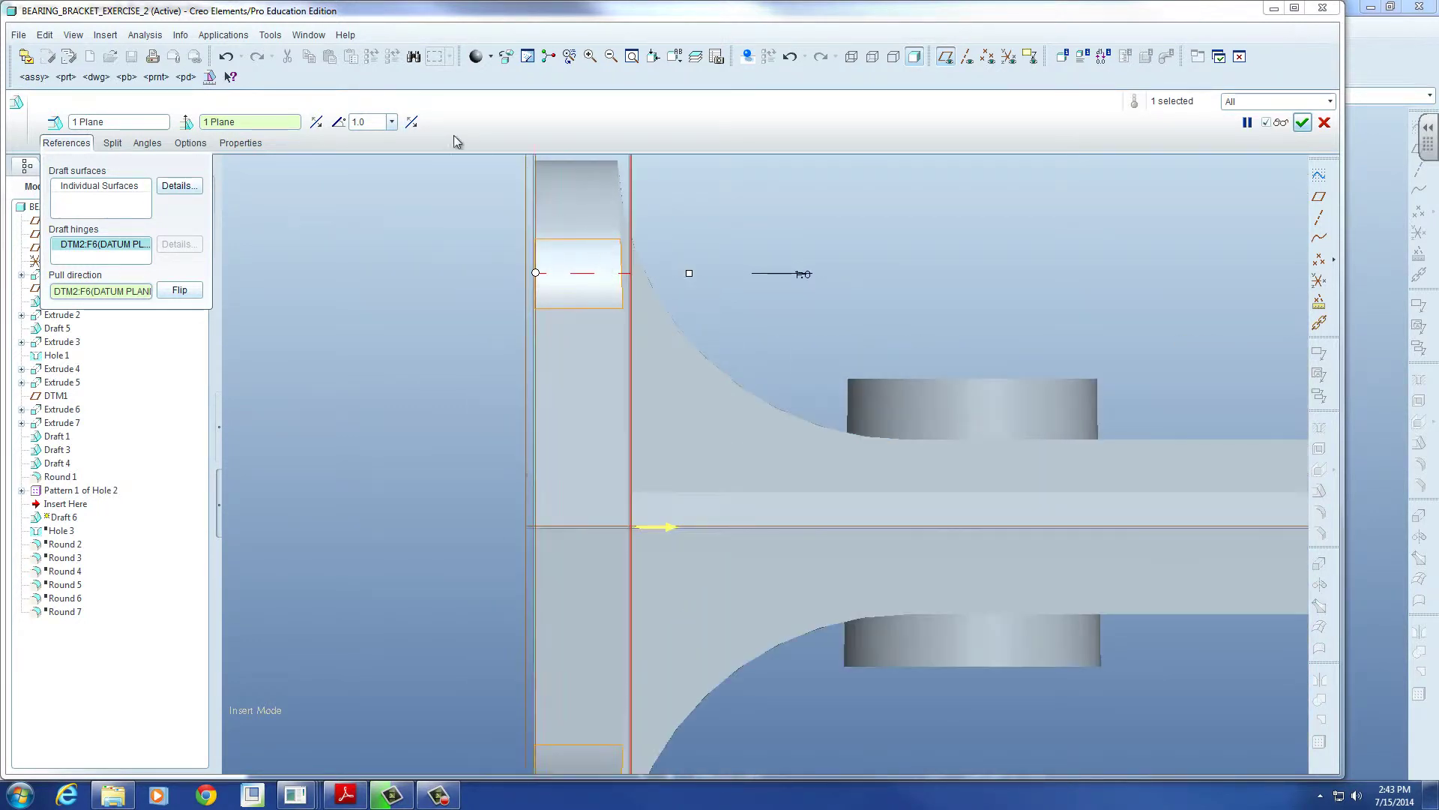
{"action": "left_click", "coordinate": [318, 123]}
{"action": "scroll", "coordinate": [628, 286], "scroll_direction": "up", "scroll_amount": 2}
{"action": "scroll", "coordinate": [671, 273], "scroll_direction": "down", "scroll_amount": 4}
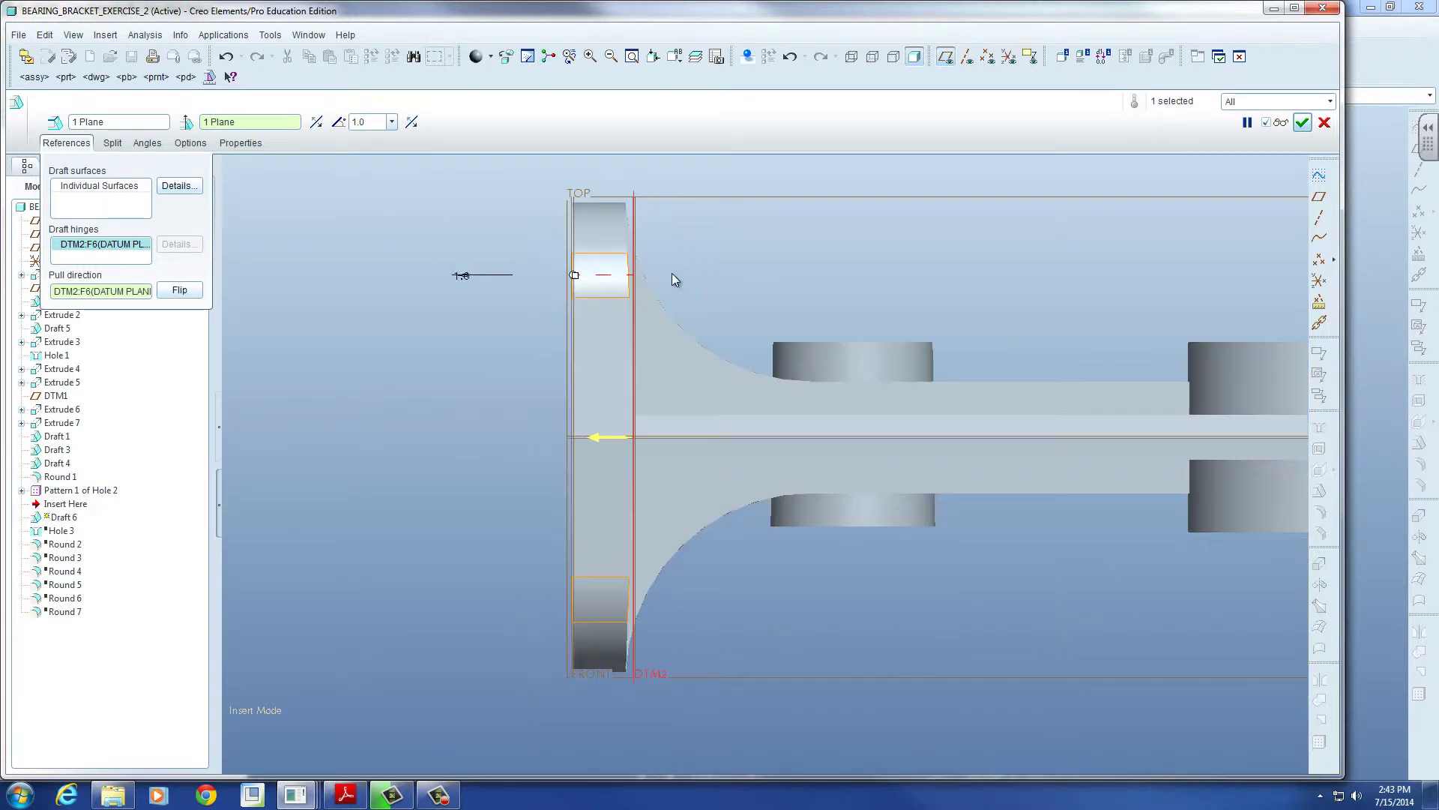
{"action": "scroll", "coordinate": [678, 291], "scroll_direction": "up", "scroll_amount": 2}
{"action": "middle_click_drag", "start_coordinate": [677, 290], "coordinate": [668, 281], "text": "shift"}
{"action": "mouse_move", "coordinate": [683, 283]}
{"action": "middle_mouse_down"}
{"action": "mouse_move", "coordinate": [716, 282]}
{"action": "mouse_move", "coordinate": [682, 282]}
{"action": "middle_mouse_up"}
{"action": "scroll", "coordinate": [652, 274], "scroll_direction": "up", "scroll_amount": 4}
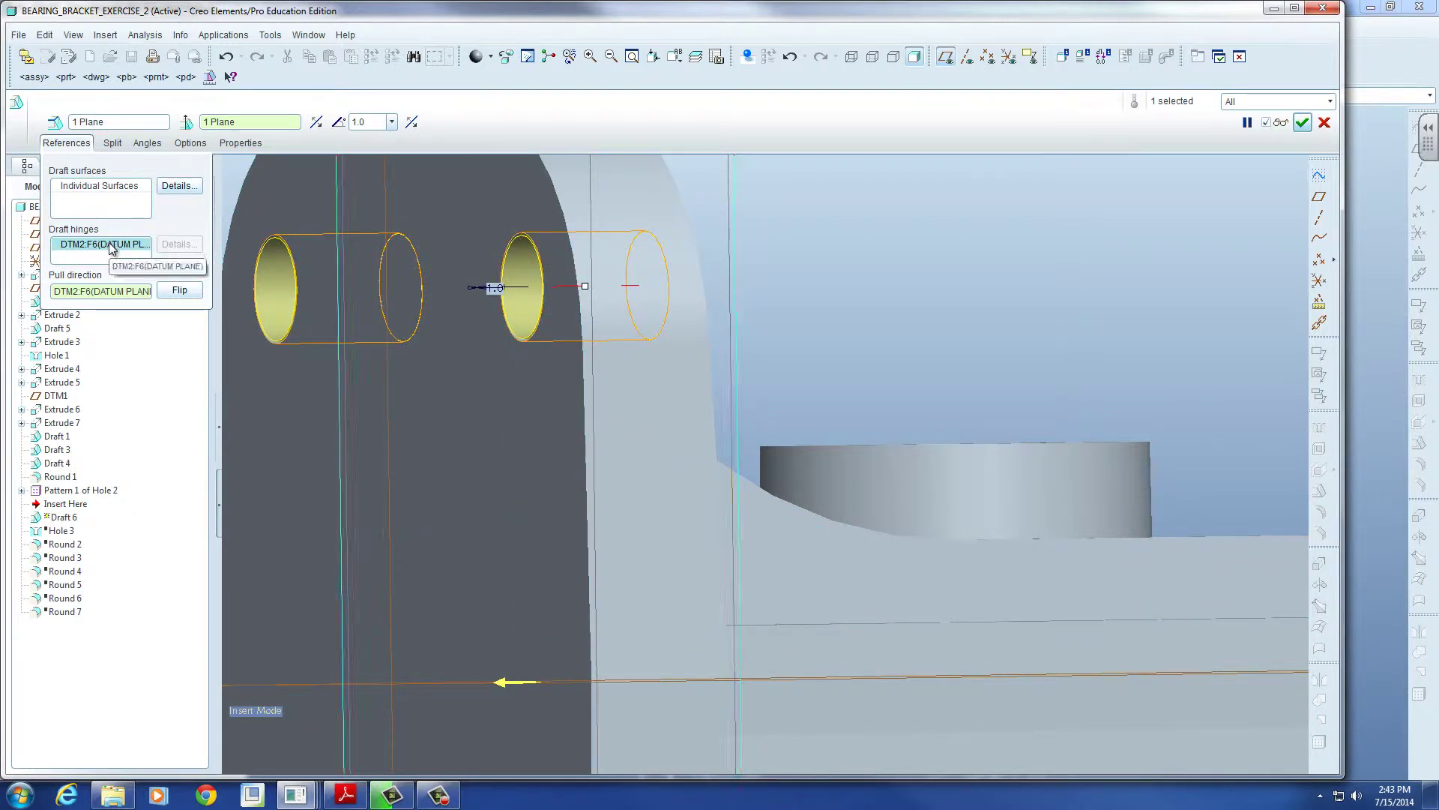
{"action": "scroll", "coordinate": [462, 217], "scroll_direction": "down", "scroll_amount": 5}
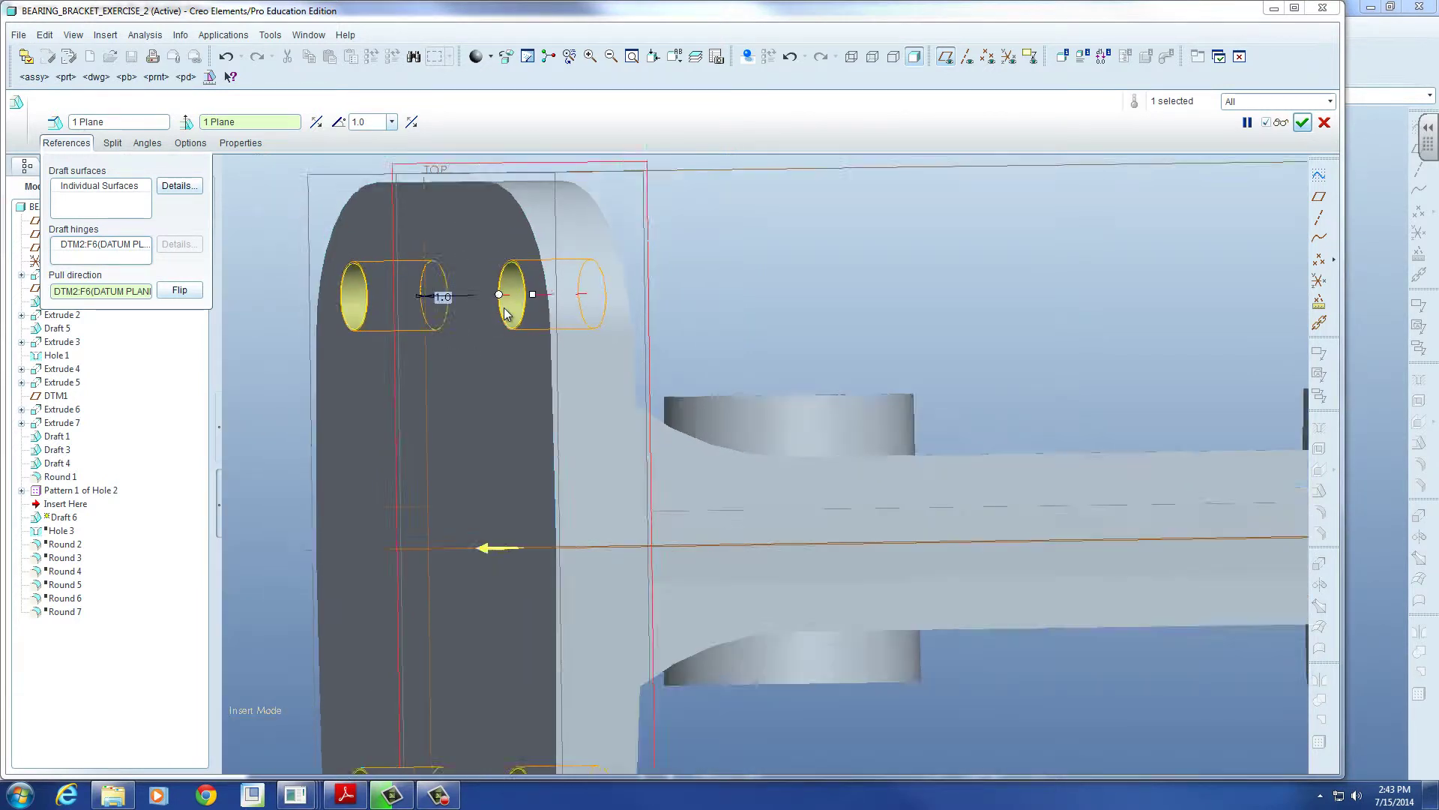
Step: Replace the draft's hinge and pull direction references with the flat mounting face of Extrude 1
{"action": "right_click", "coordinate": [92, 250]}
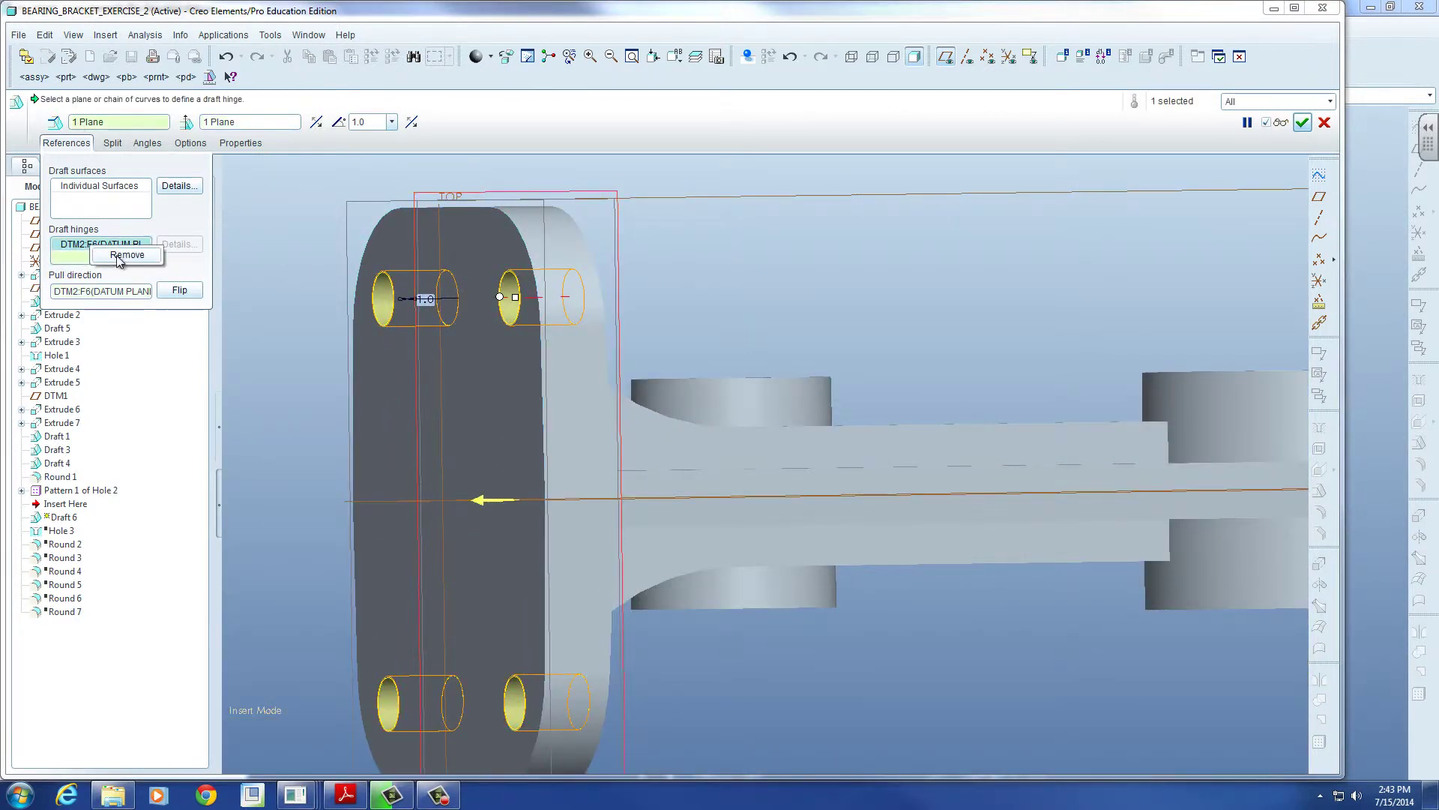
{"action": "left_click", "coordinate": [112, 258]}
{"action": "right_click", "coordinate": [135, 291]}
{"action": "left_click", "coordinate": [171, 297]}
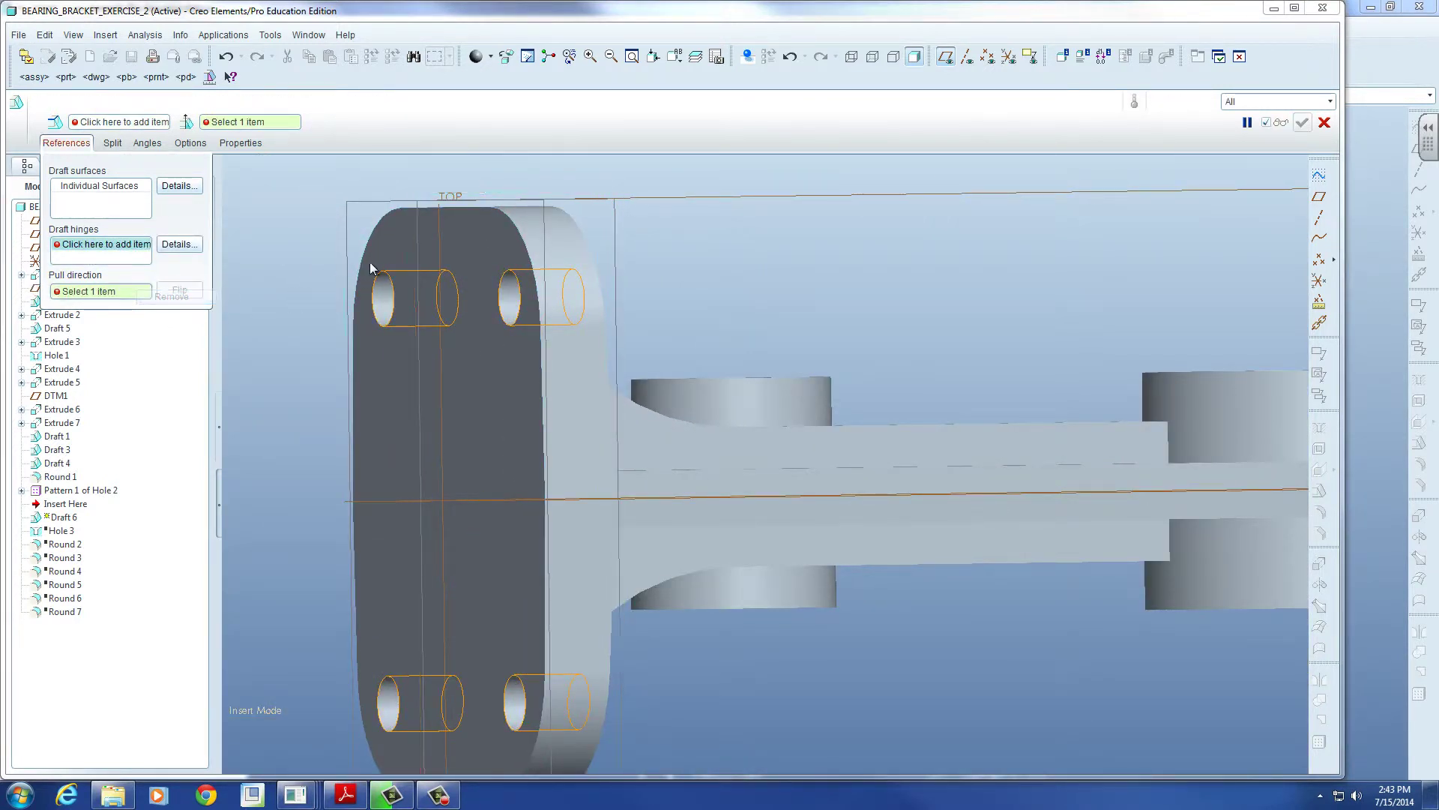
{"action": "left_click", "coordinate": [407, 247]}
{"action": "scroll", "coordinate": [401, 307], "scroll_direction": "up", "scroll_amount": 5}
{"action": "scroll", "coordinate": [401, 311], "scroll_direction": "up", "scroll_amount": 2}
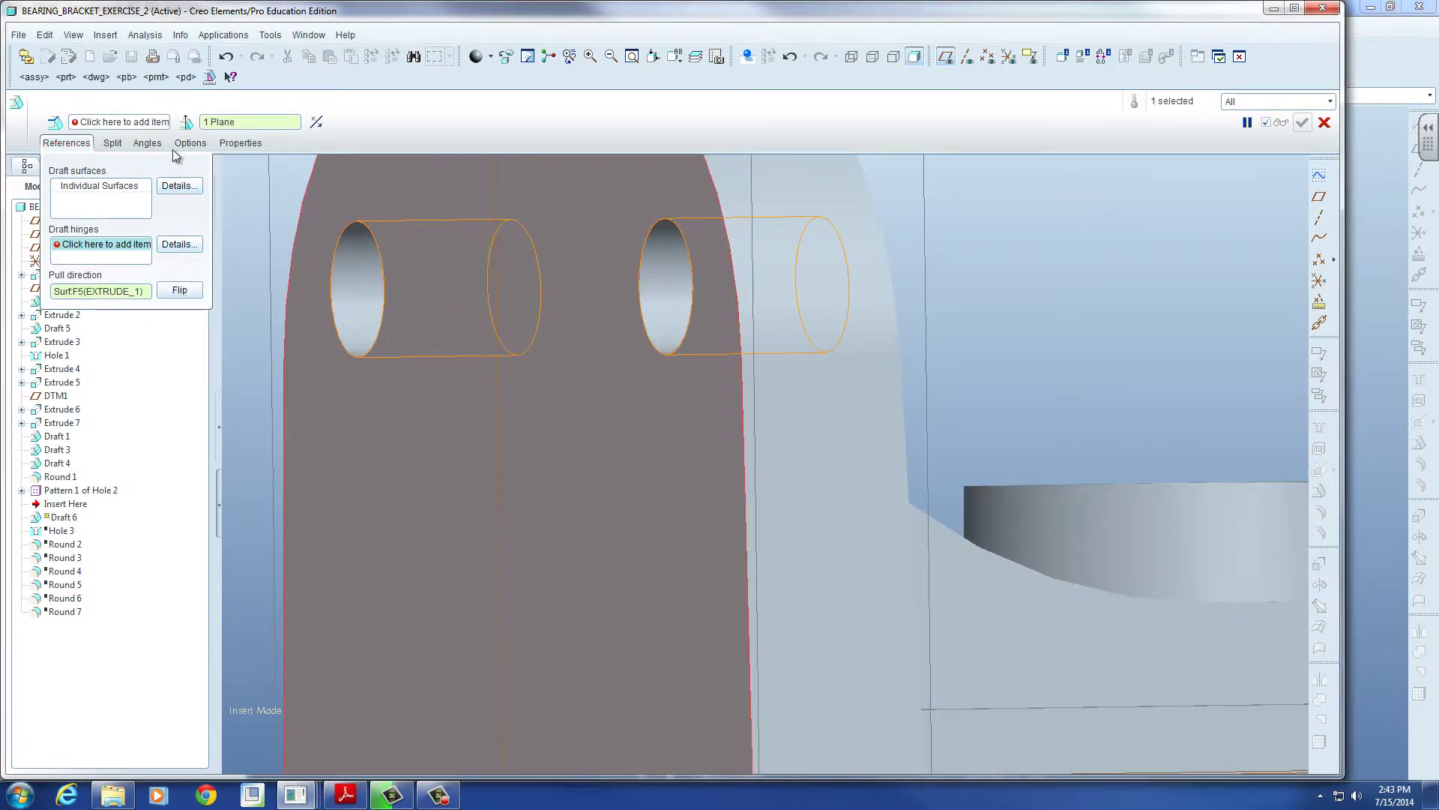
{"action": "left_click", "coordinate": [139, 122]}
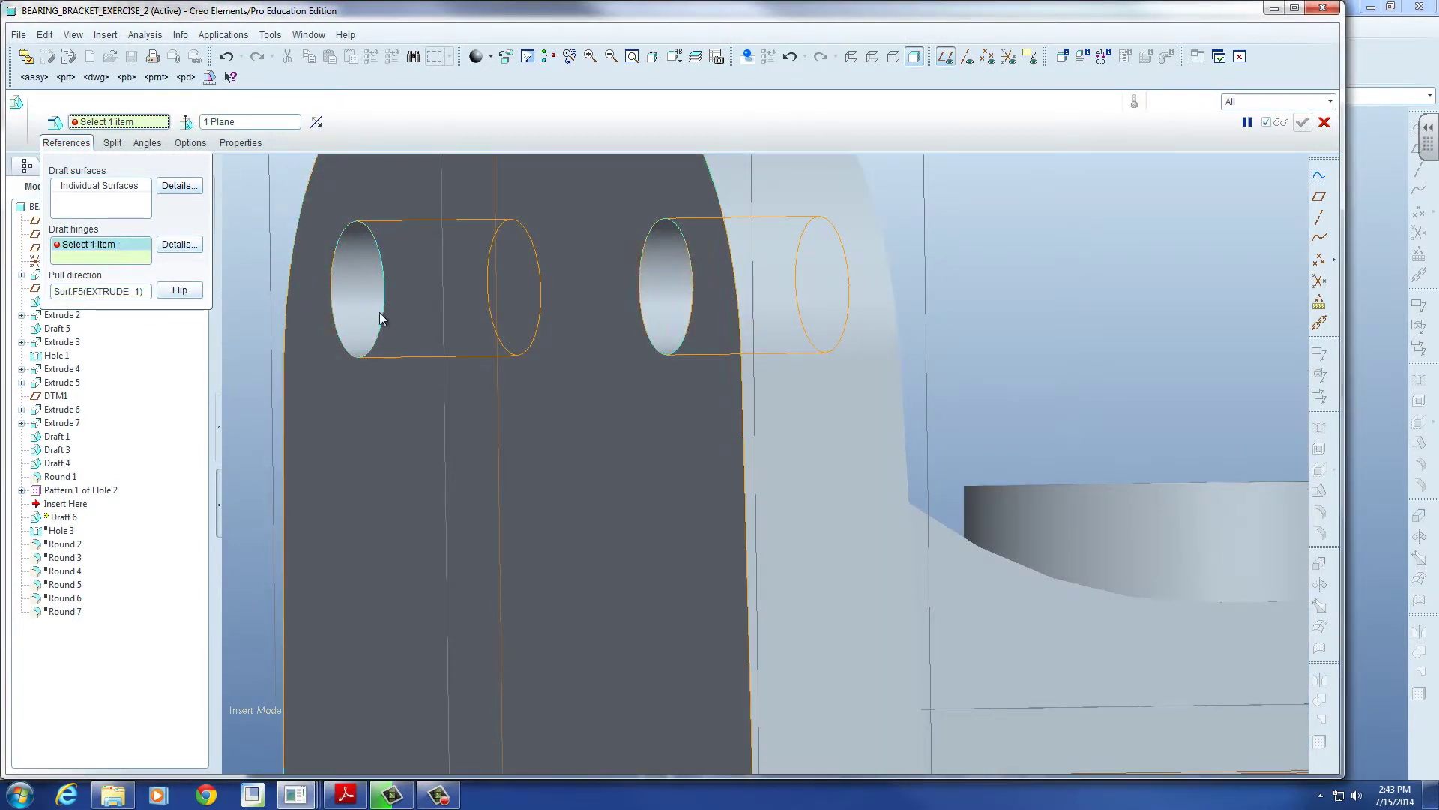
{"action": "left_click", "coordinate": [313, 359]}
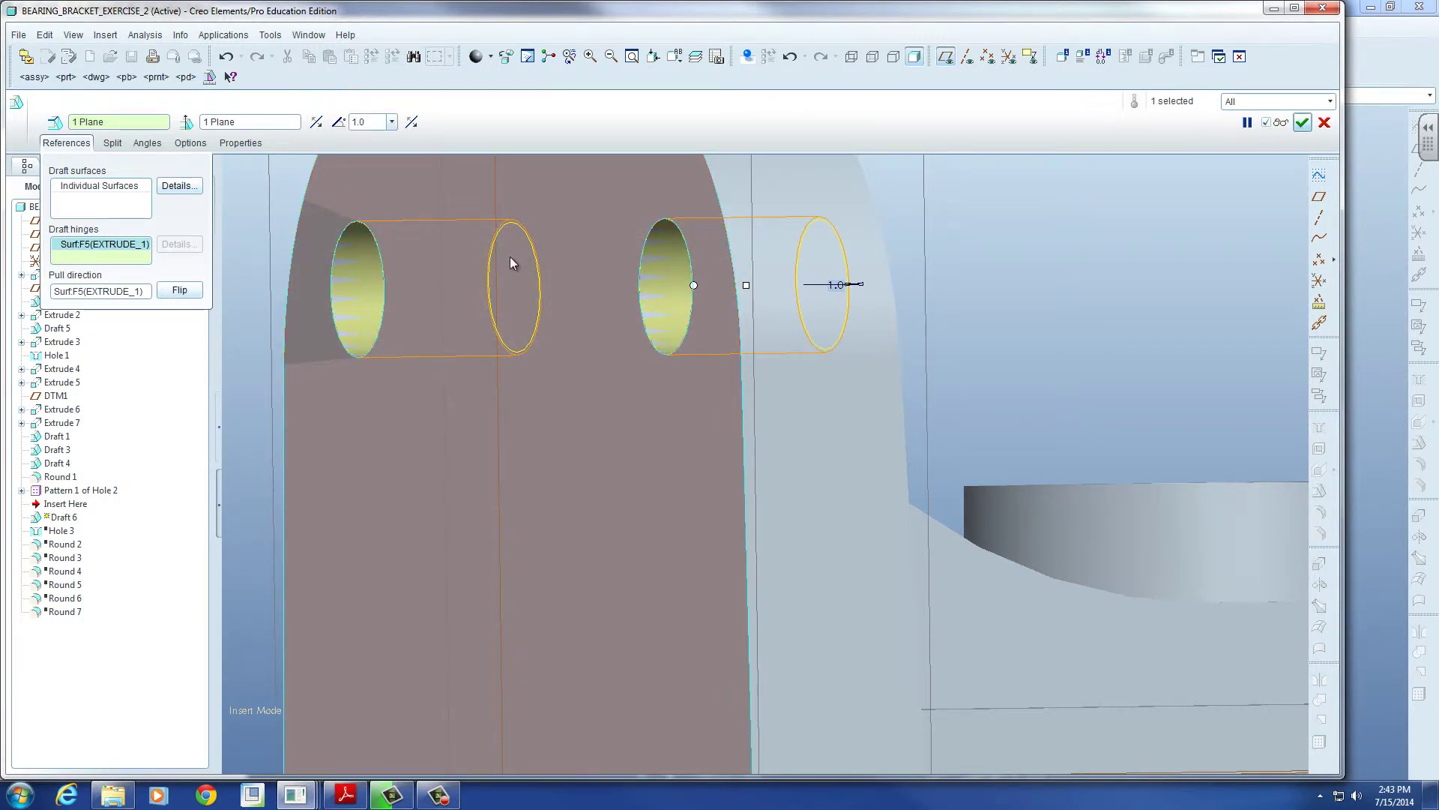
Step: Compare the hole taper by reversing the draft angle and the pull direction in turn, leaving the pull direction reversed
{"action": "left_click", "coordinate": [411, 122]}
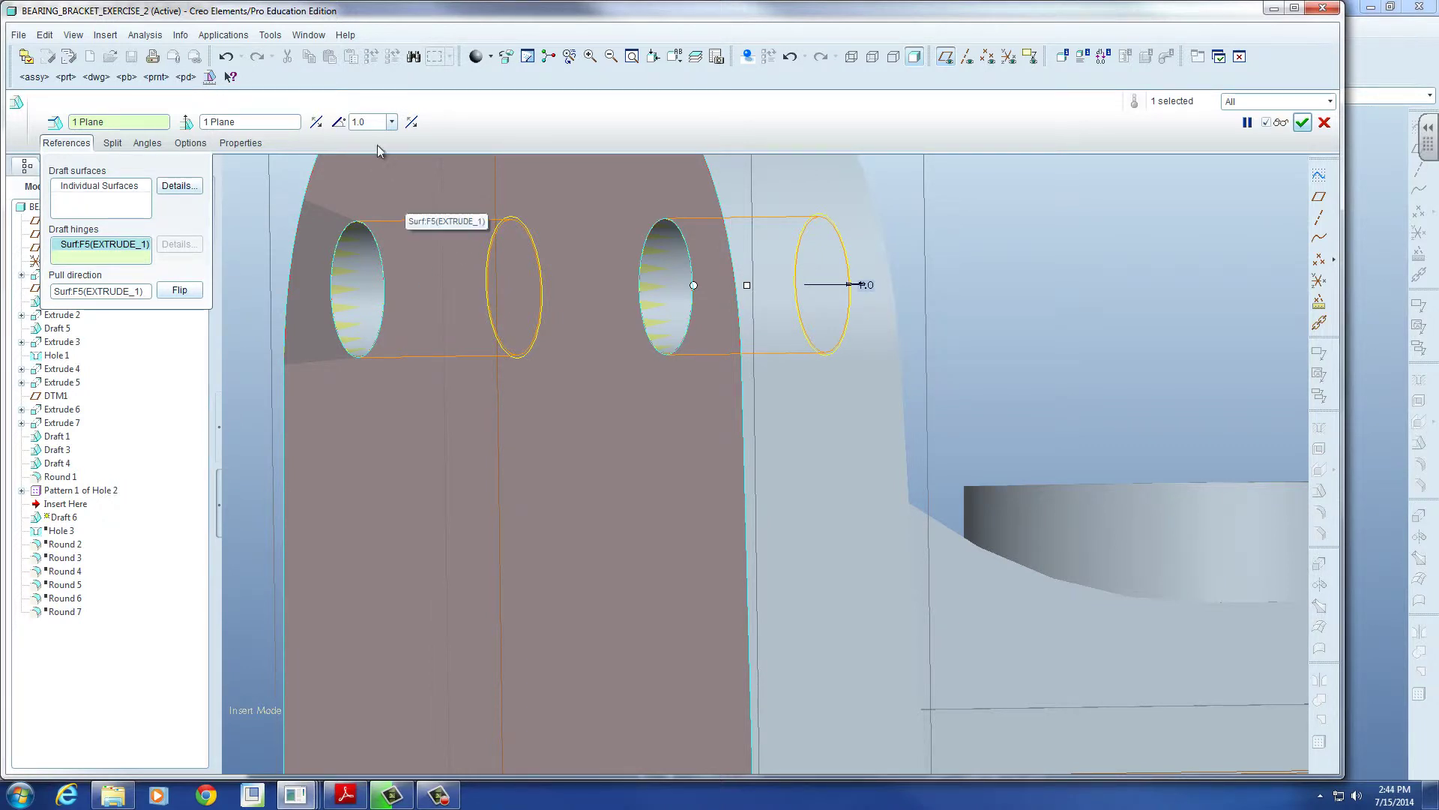
{"action": "left_click", "coordinate": [411, 121]}
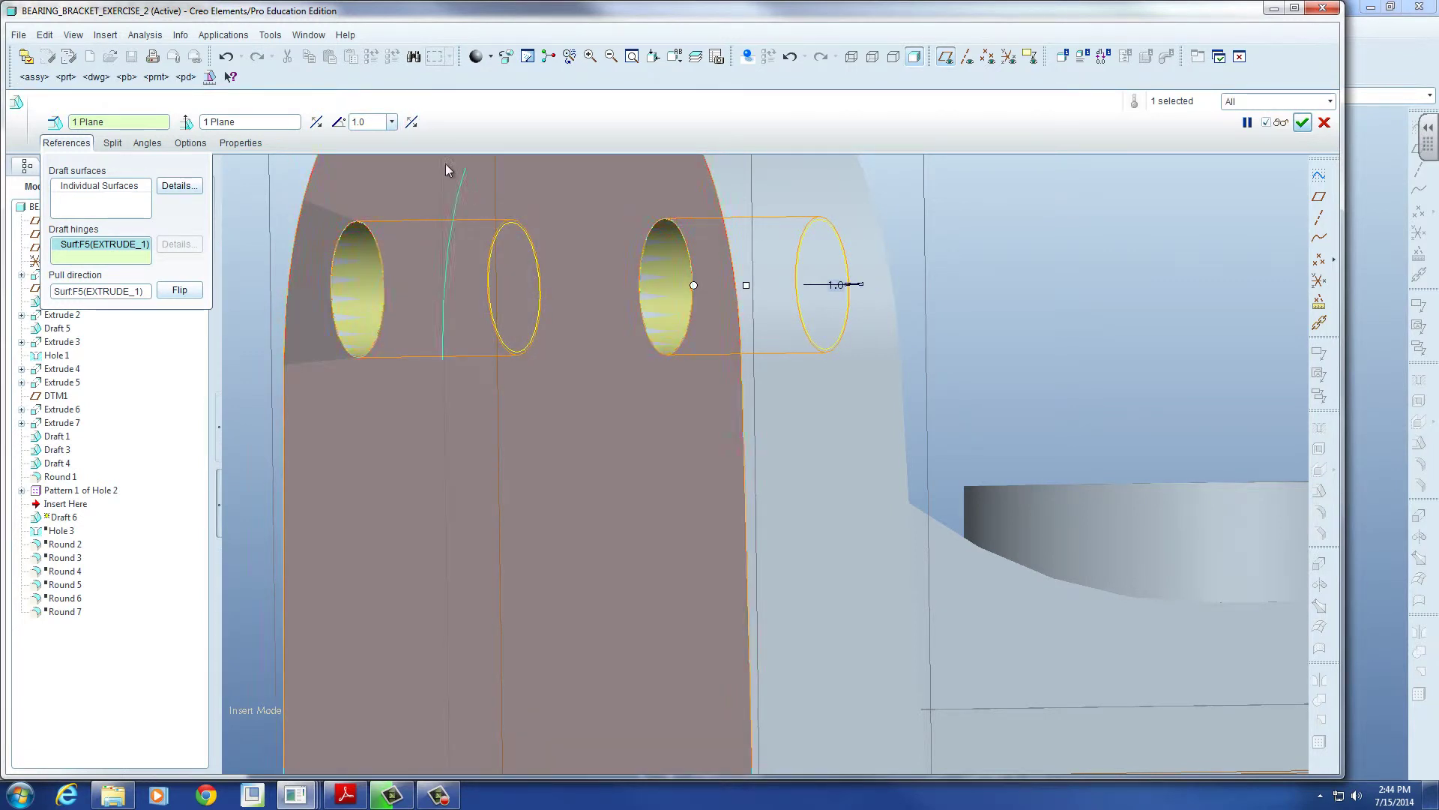
{"action": "left_click", "coordinate": [317, 123]}
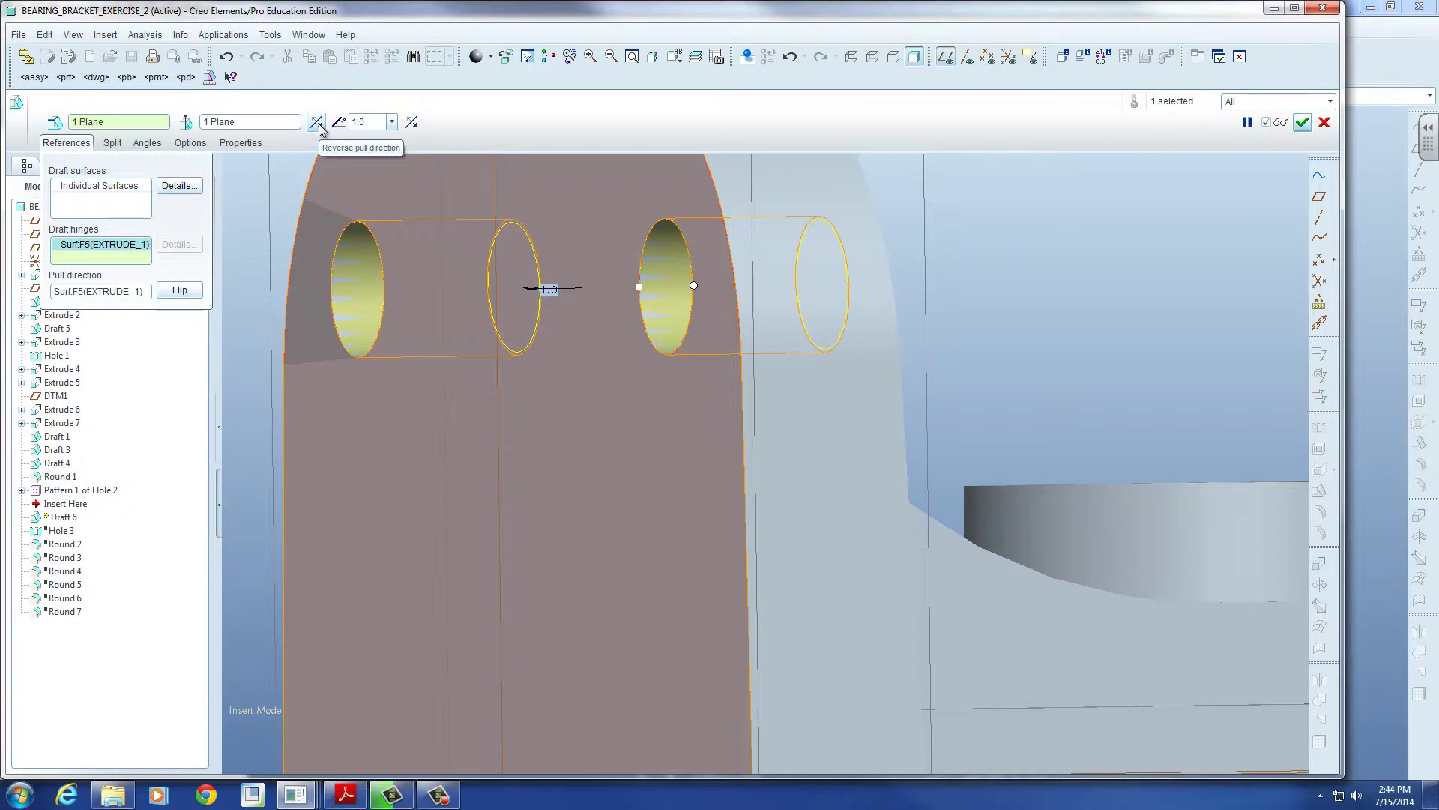
{"action": "left_click", "coordinate": [317, 123]}
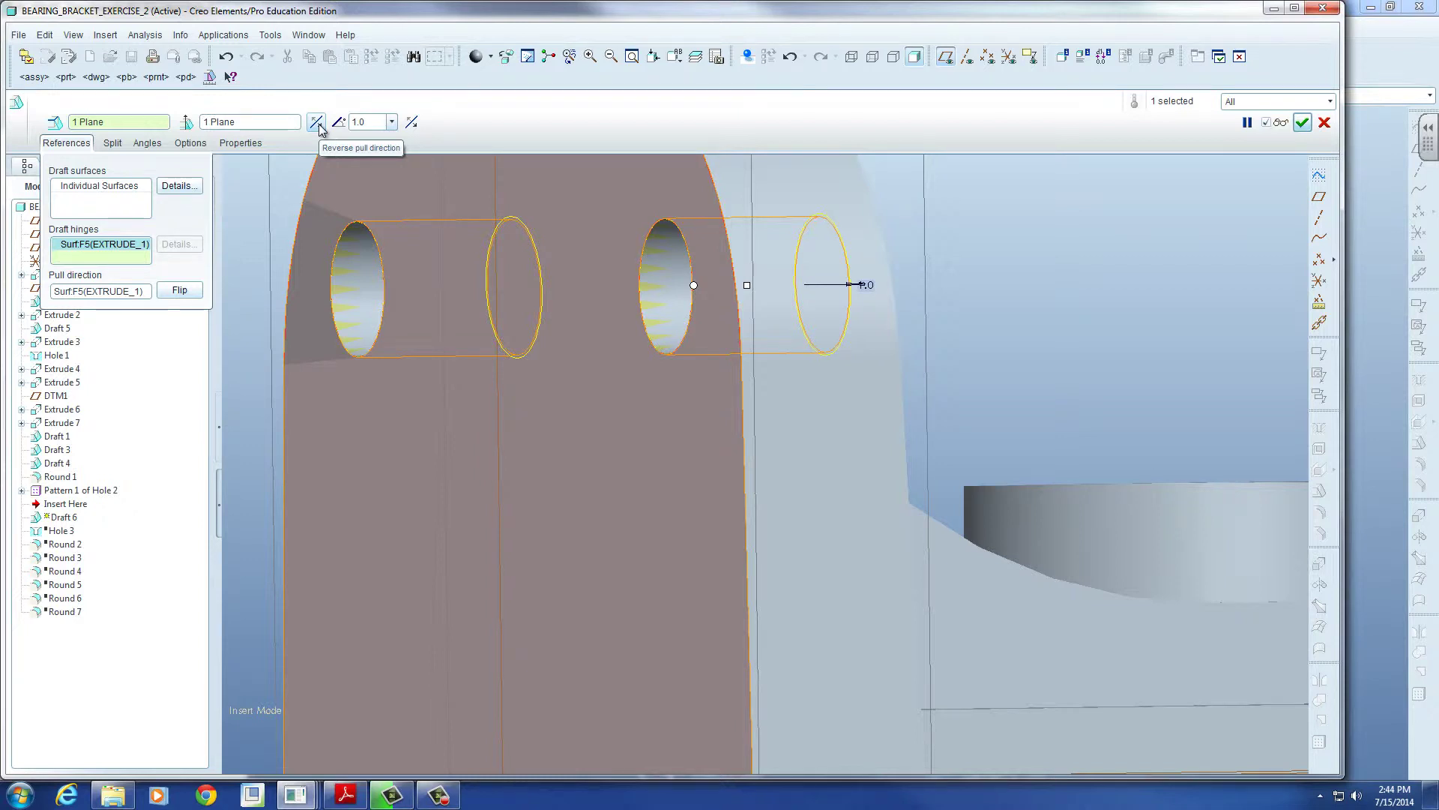
{"action": "left_click", "coordinate": [318, 124]}
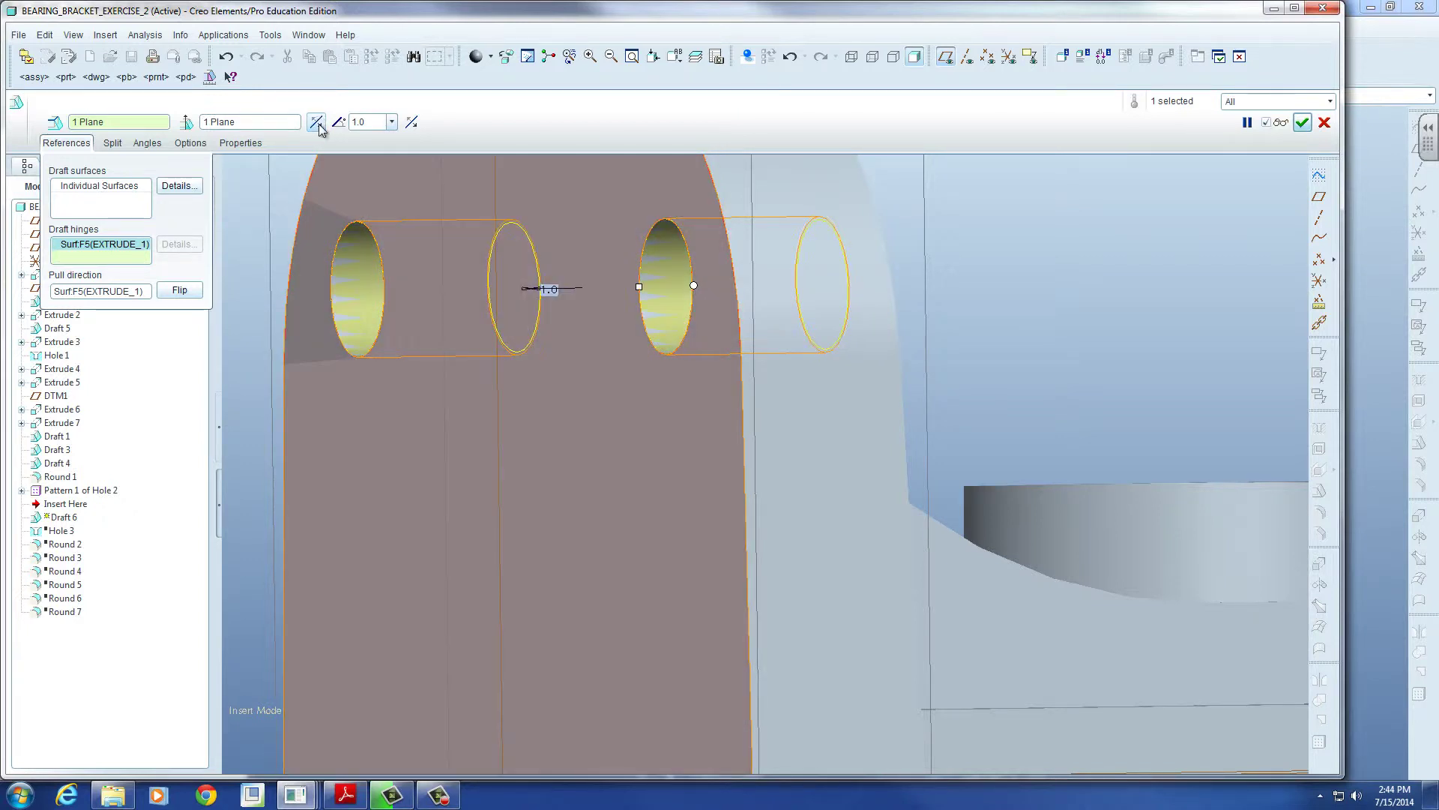
{"action": "left_click", "coordinate": [413, 123]}
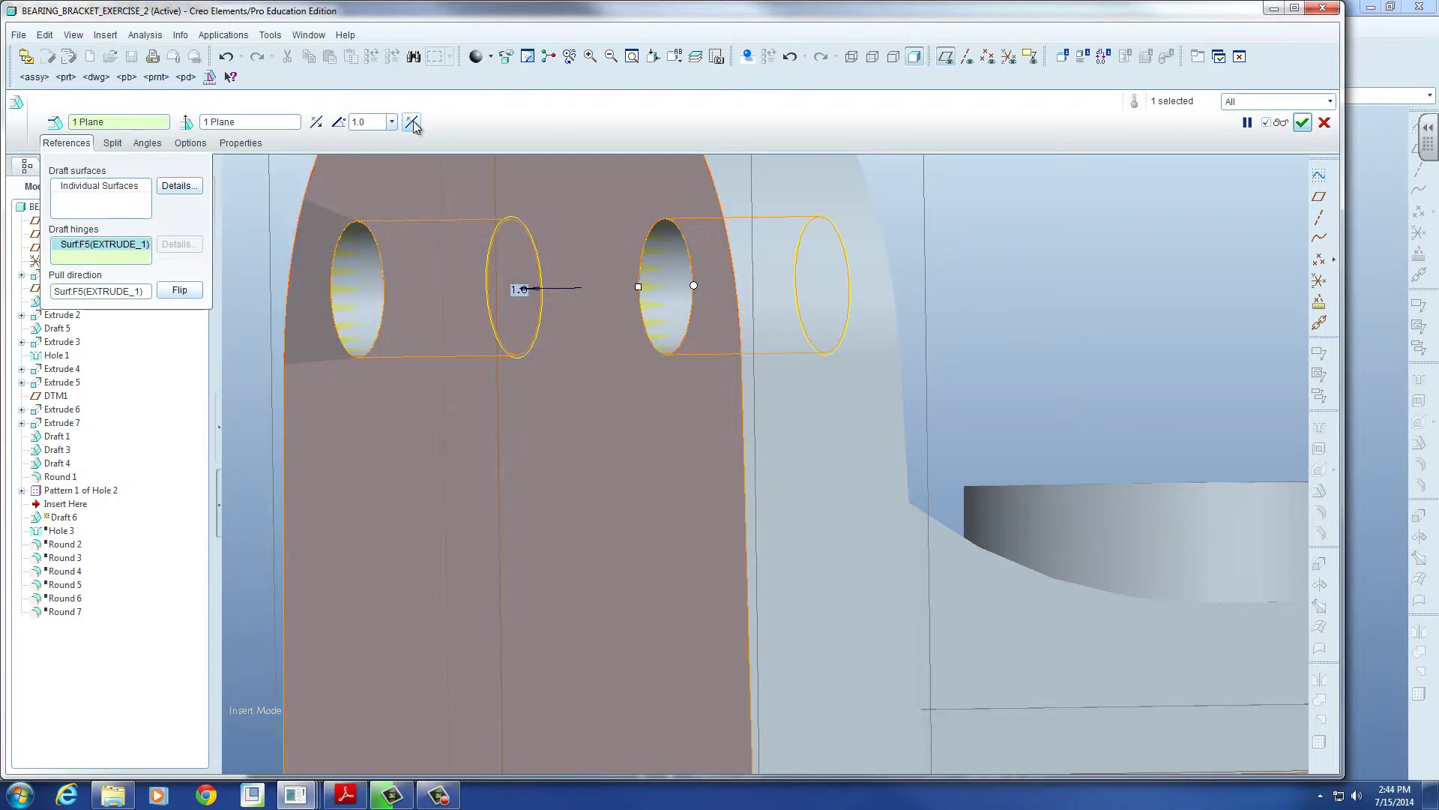
{"action": "left_click", "coordinate": [413, 123]}
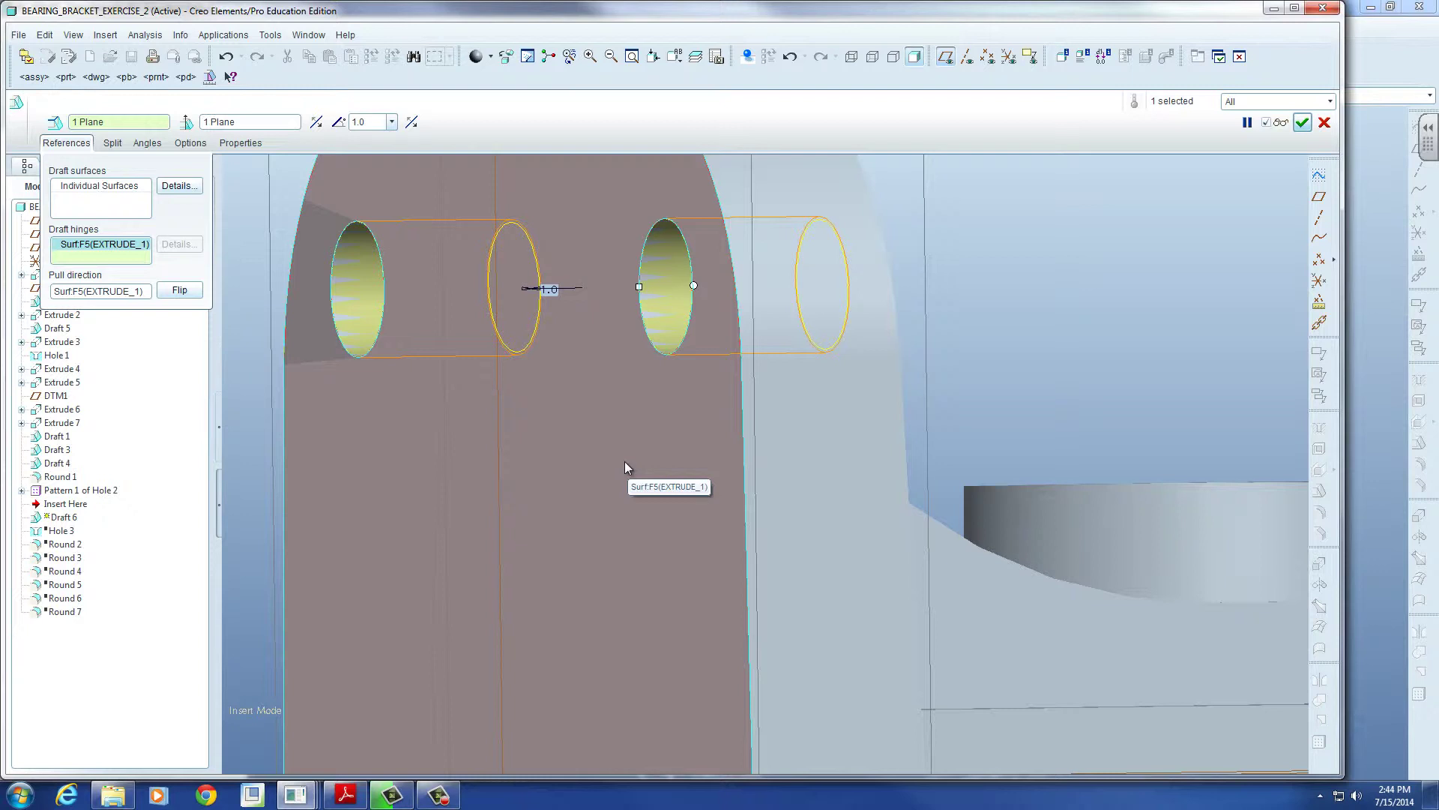
Step: Review the draft's option, angle, property and split settings, and discard the draft
{"action": "scroll", "coordinate": [606, 451], "scroll_direction": "down", "scroll_amount": 6}
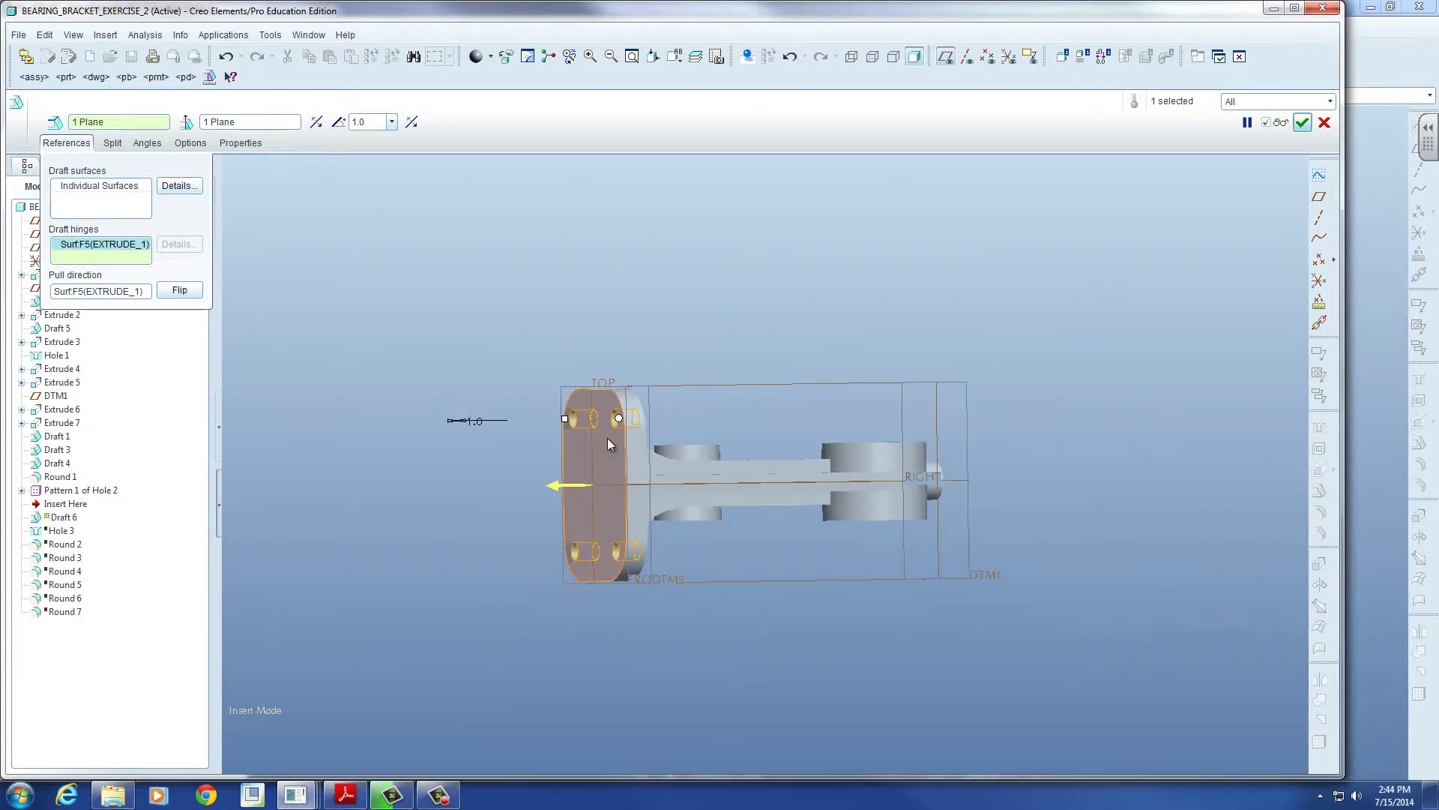
{"action": "scroll", "coordinate": [615, 539], "scroll_direction": "up", "scroll_amount": 2}
{"action": "scroll", "coordinate": [615, 538], "scroll_direction": "up", "scroll_amount": 4}
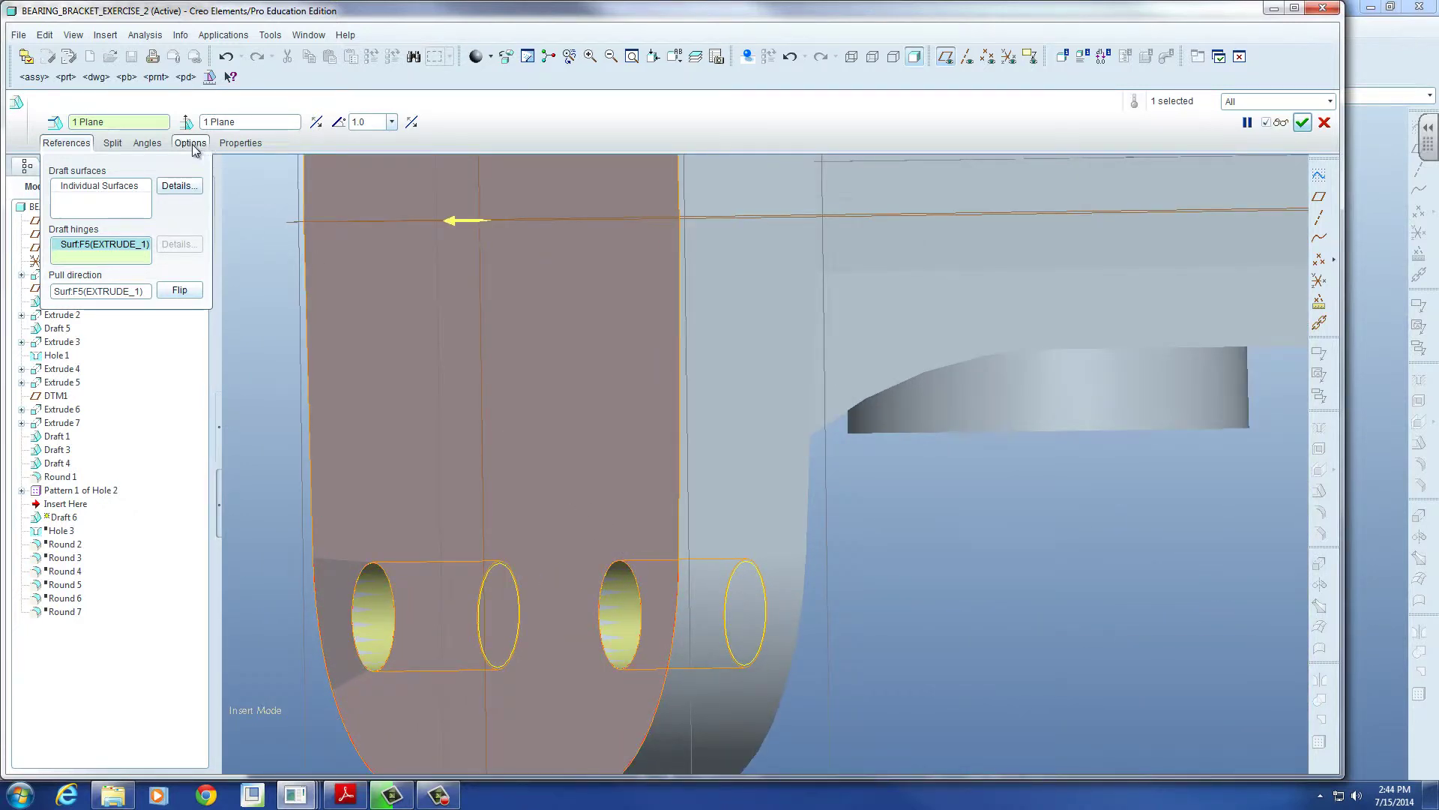
{"action": "left_click", "coordinate": [191, 143]}
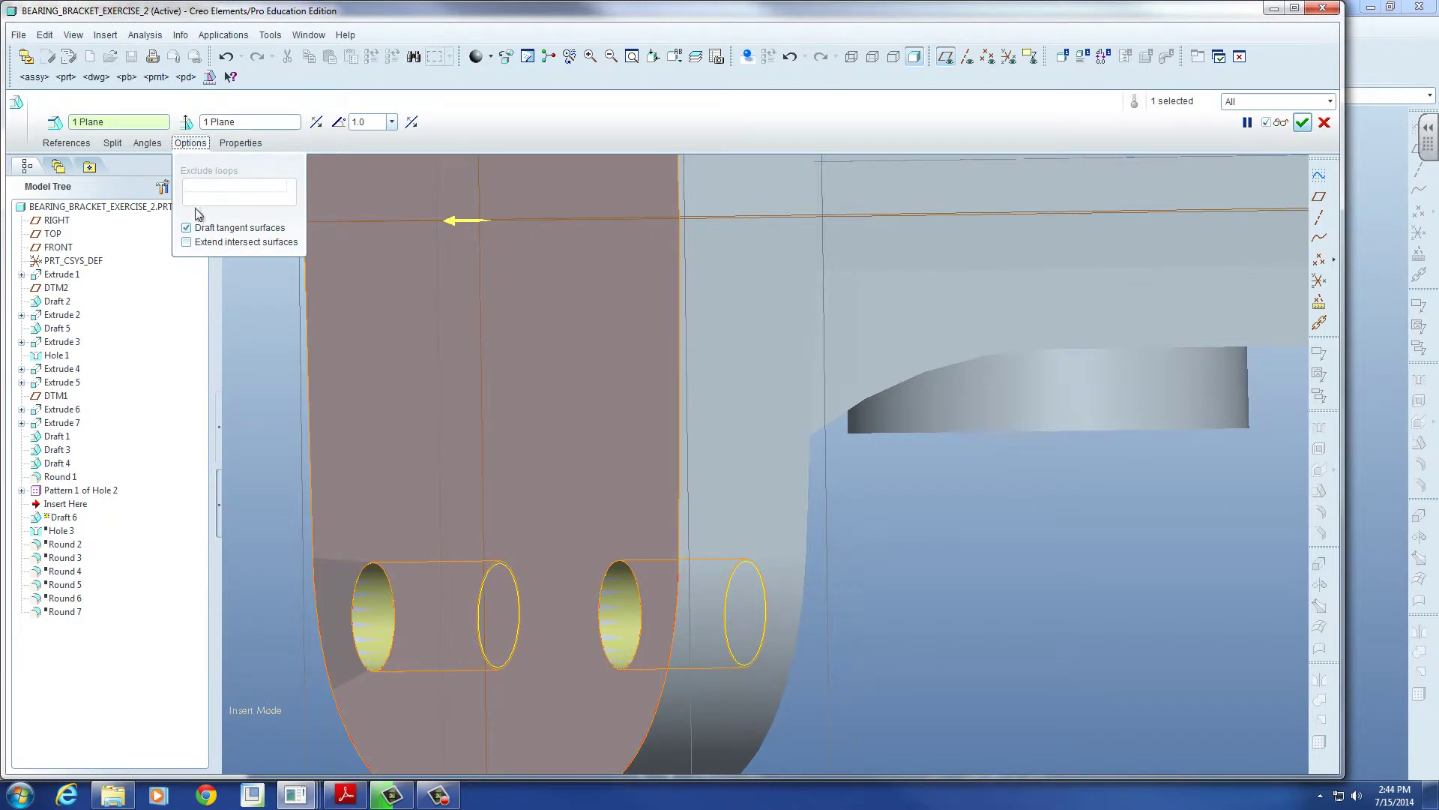
{"action": "left_click", "coordinate": [147, 143]}
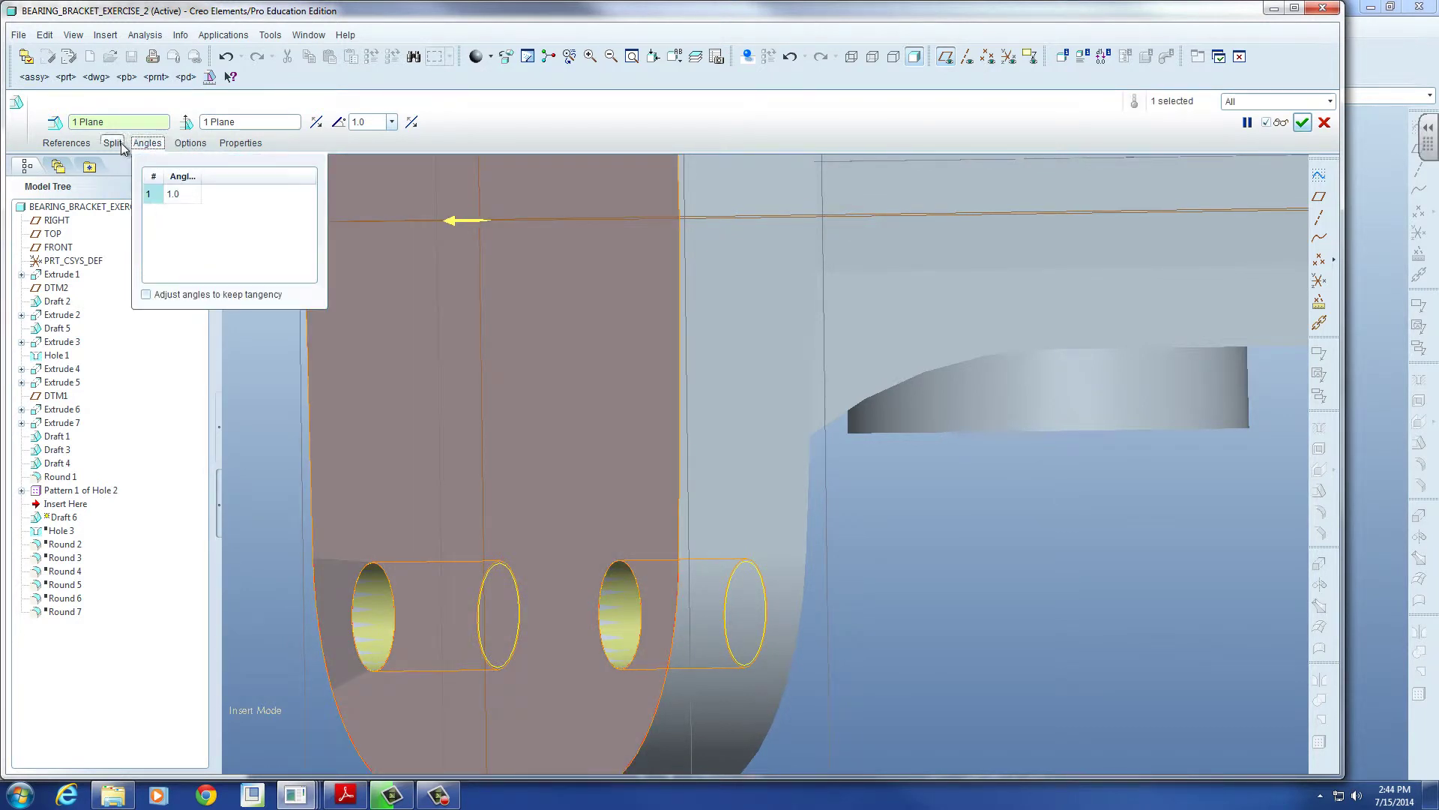
{"action": "left_click", "coordinate": [240, 143]}
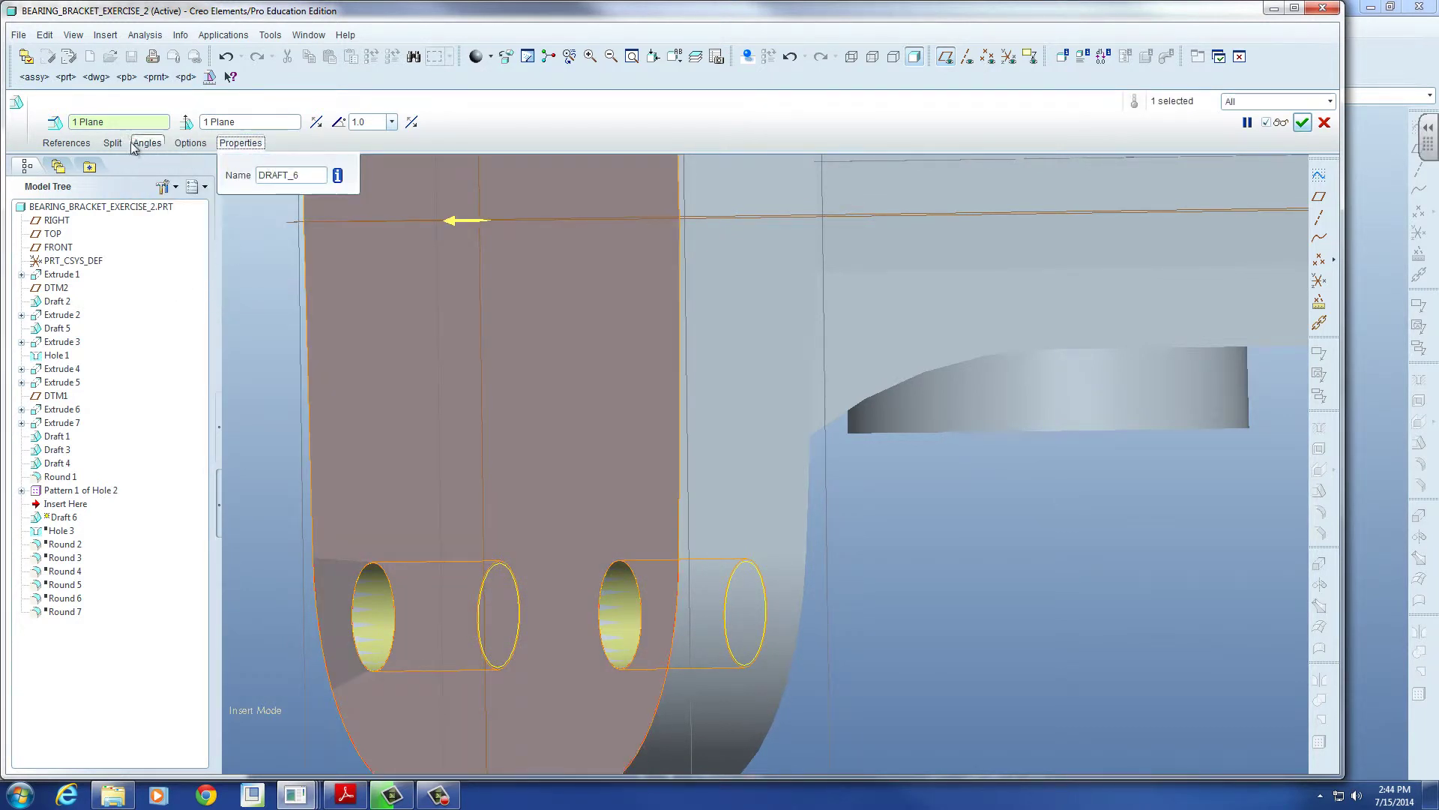
{"action": "left_click", "coordinate": [112, 143]}
{"action": "scroll", "coordinate": [372, 327], "scroll_direction": "up", "scroll_amount": 4}
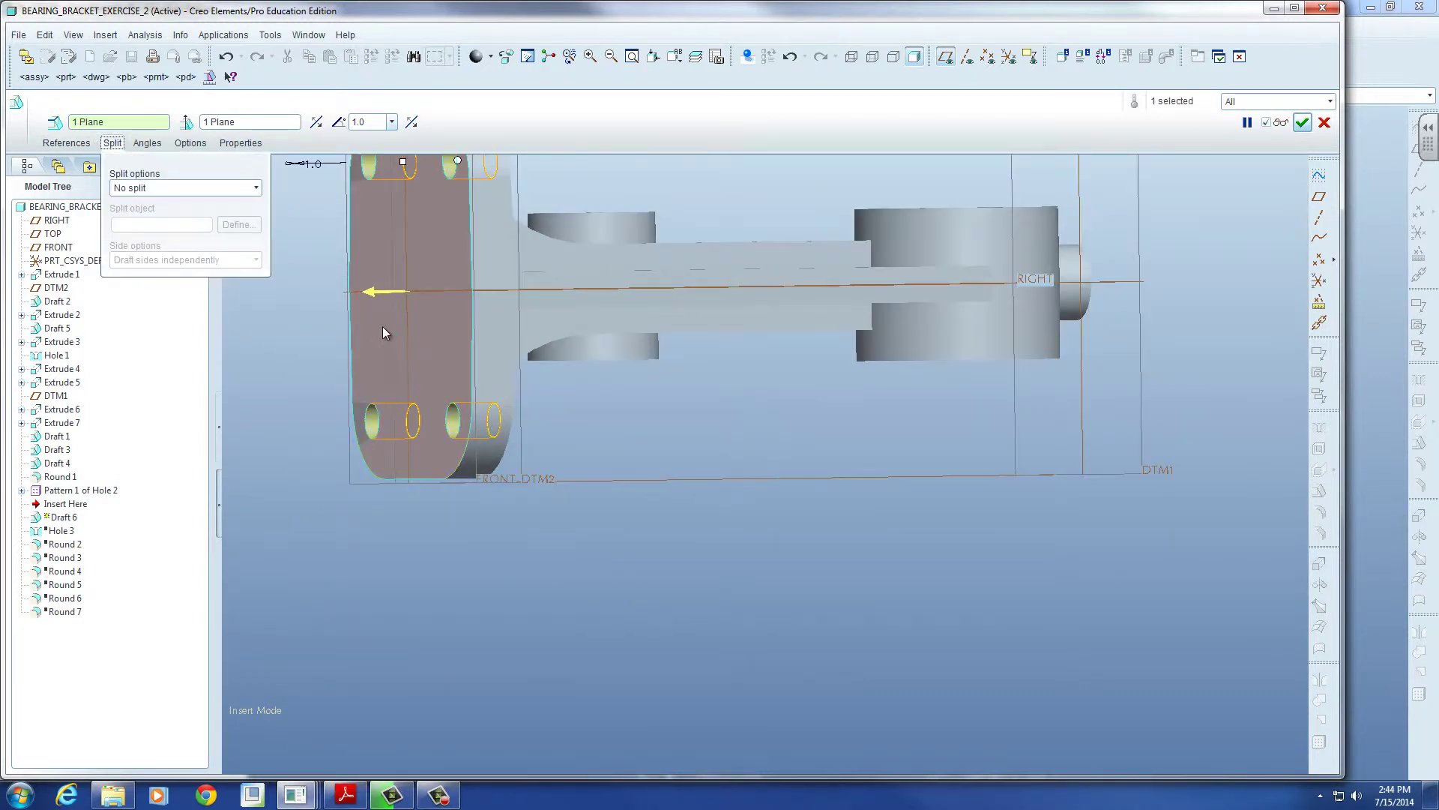
{"action": "scroll", "coordinate": [383, 332], "scroll_direction": "down", "scroll_amount": 5}
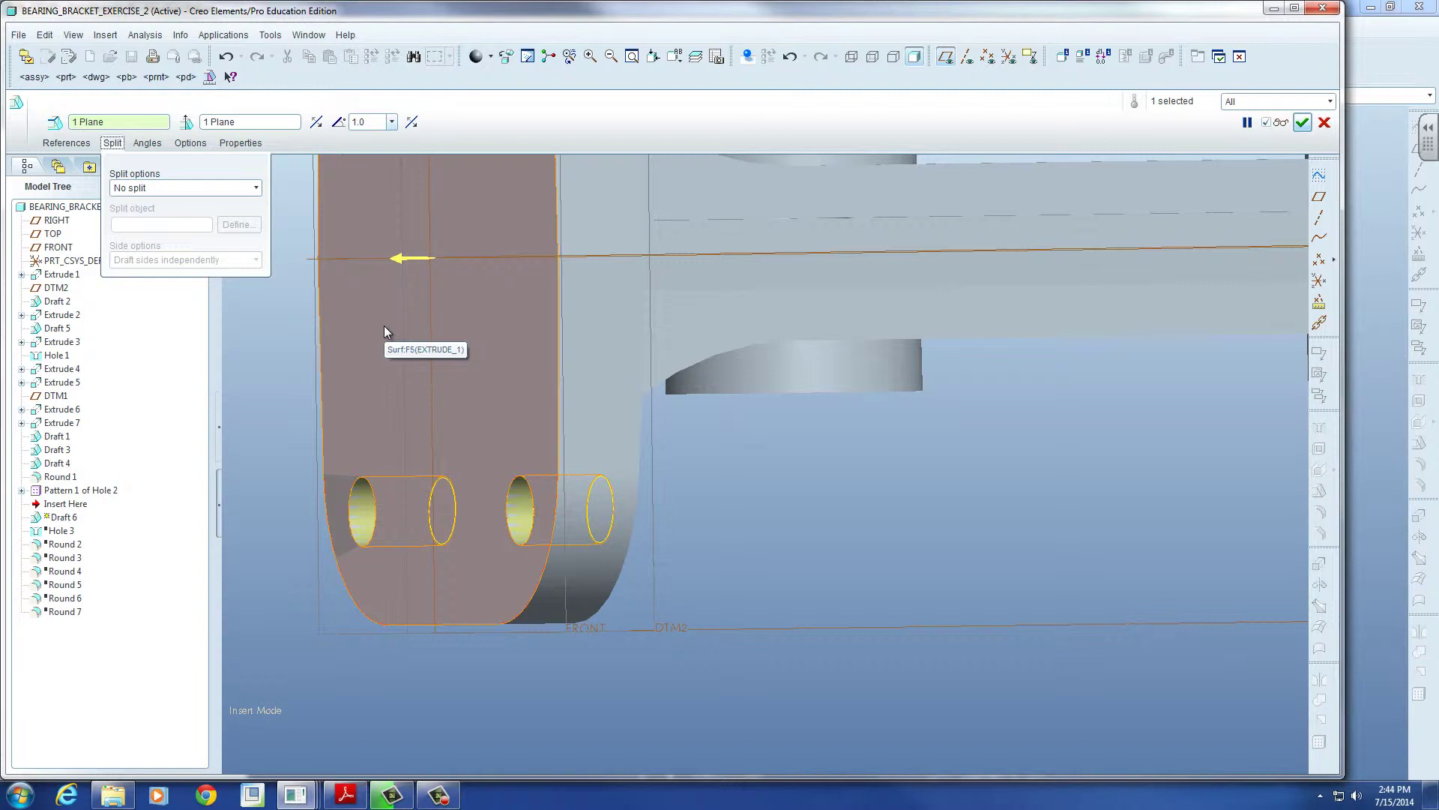
{"action": "left_click", "coordinate": [1324, 124]}
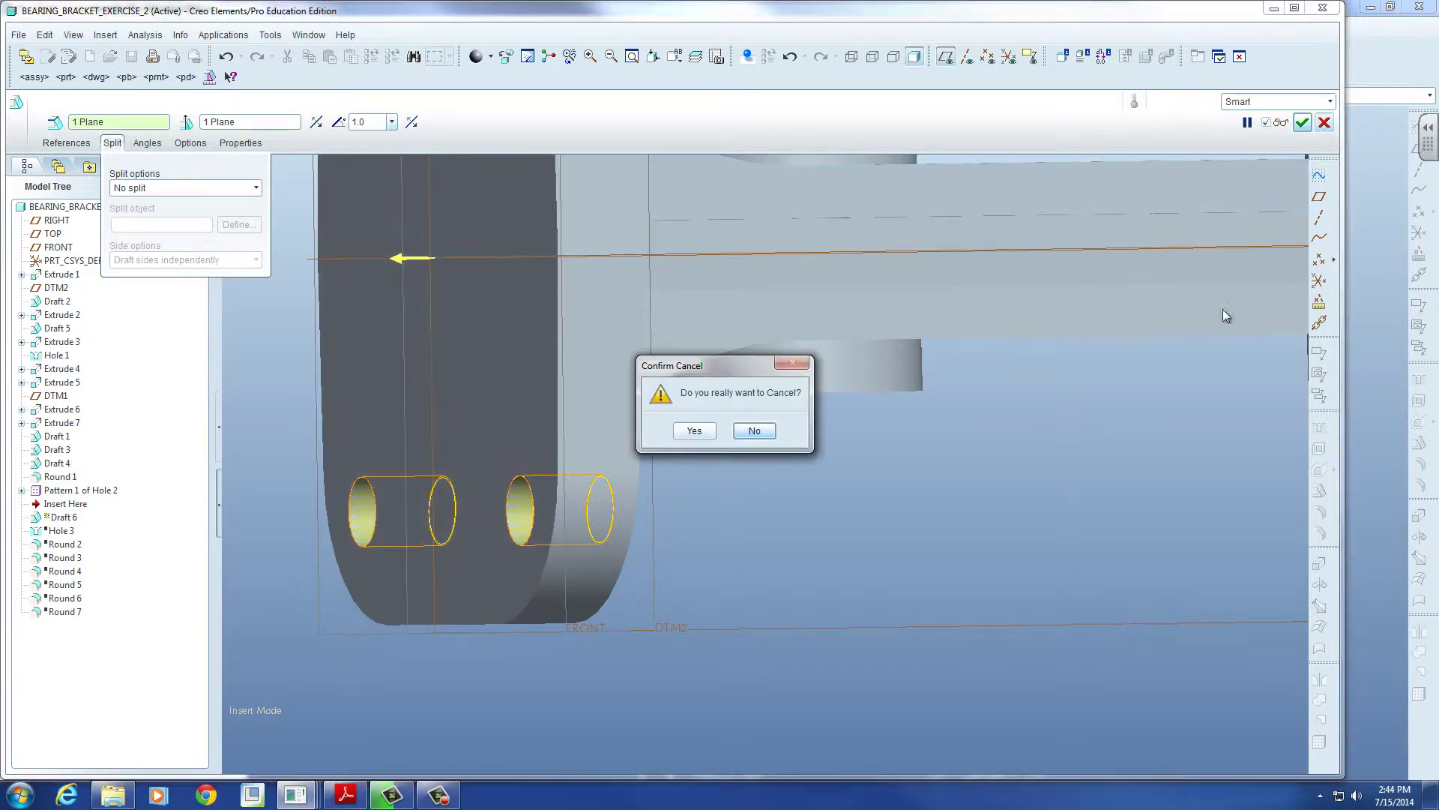
{"action": "left_click", "coordinate": [701, 429]}
Step: Start a draft on the inner surface of one lower mounting hole, using its rim edge on the arm side as the hinge
{"action": "scroll", "coordinate": [920, 426], "scroll_direction": "up", "scroll_amount": 5}
{"action": "scroll", "coordinate": [854, 482], "scroll_direction": "down", "scroll_amount": 1}
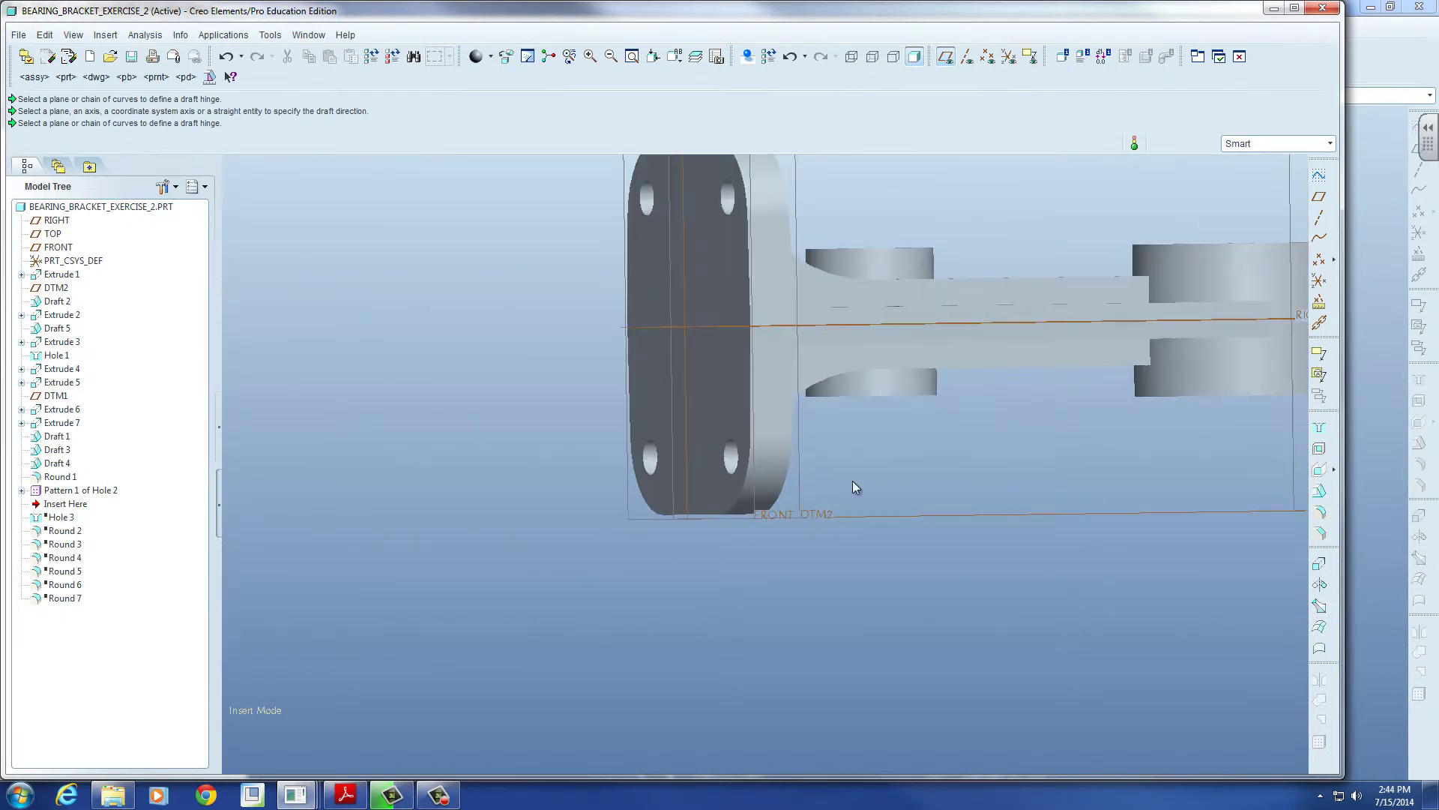
{"action": "middle_click_drag", "start_coordinate": [853, 481], "coordinate": [792, 474]}
{"action": "left_click", "coordinate": [1319, 491]}
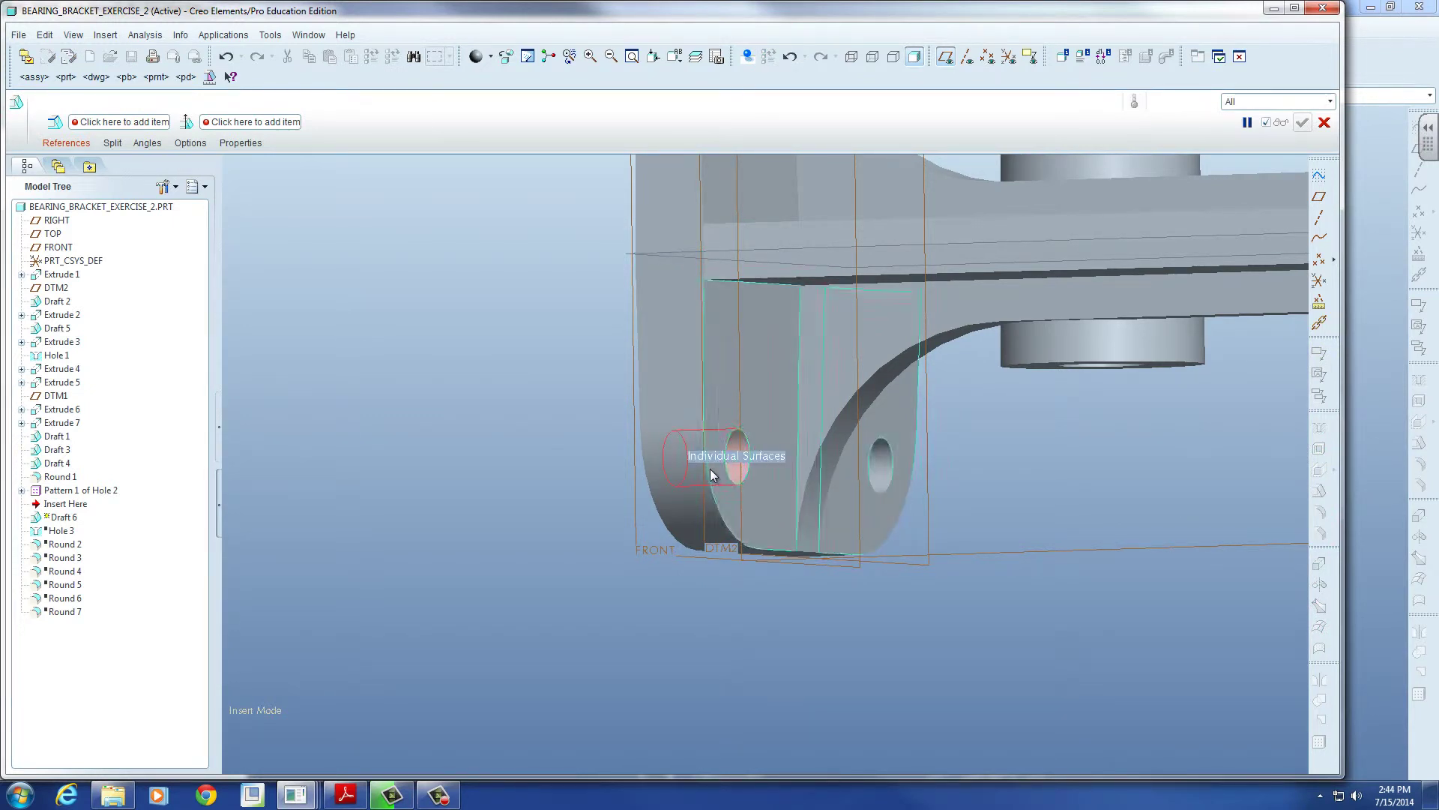
{"action": "scroll", "coordinate": [736, 457], "scroll_direction": "up", "scroll_amount": 3}
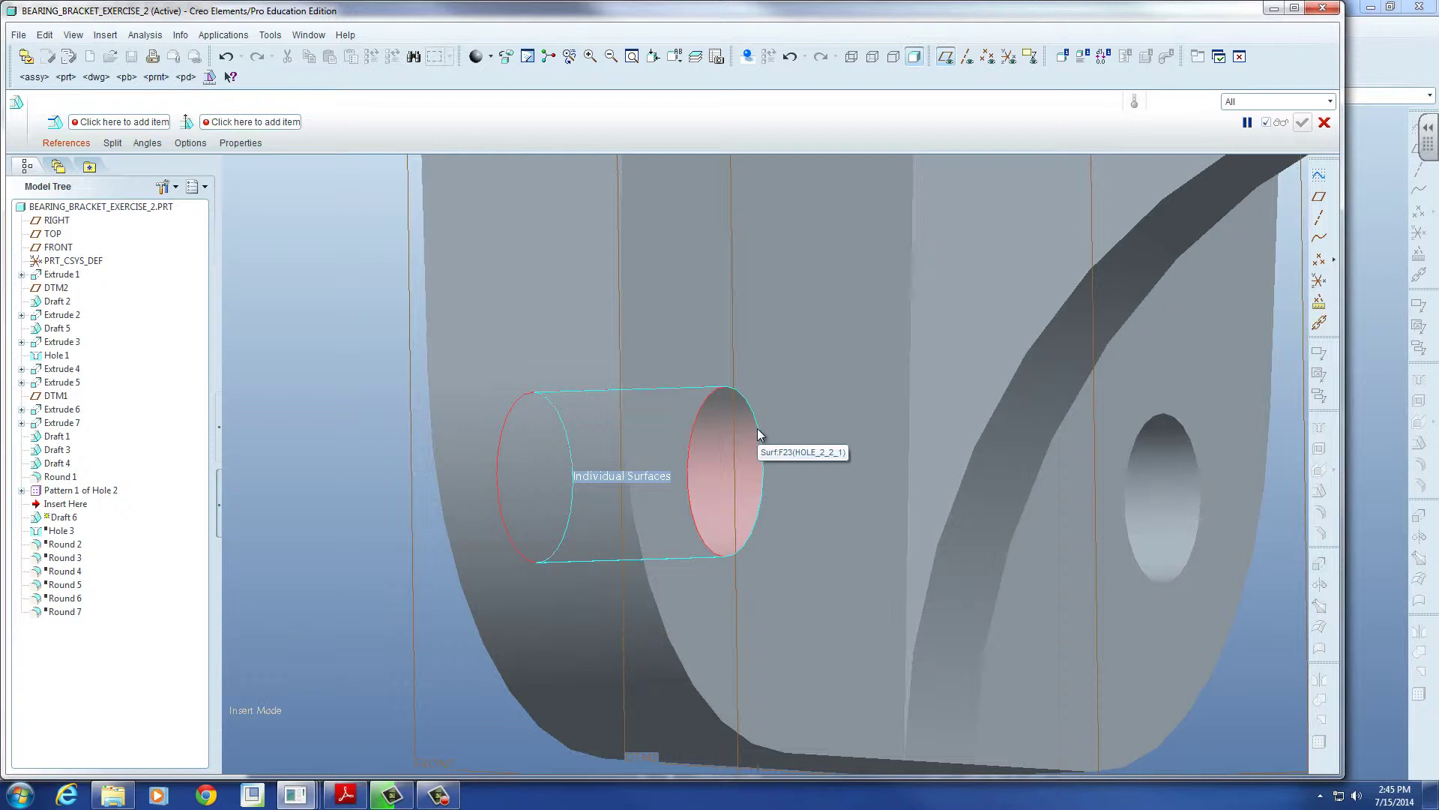
{"action": "left_click", "coordinate": [66, 143]}
{"action": "left_click", "coordinate": [96, 248]}
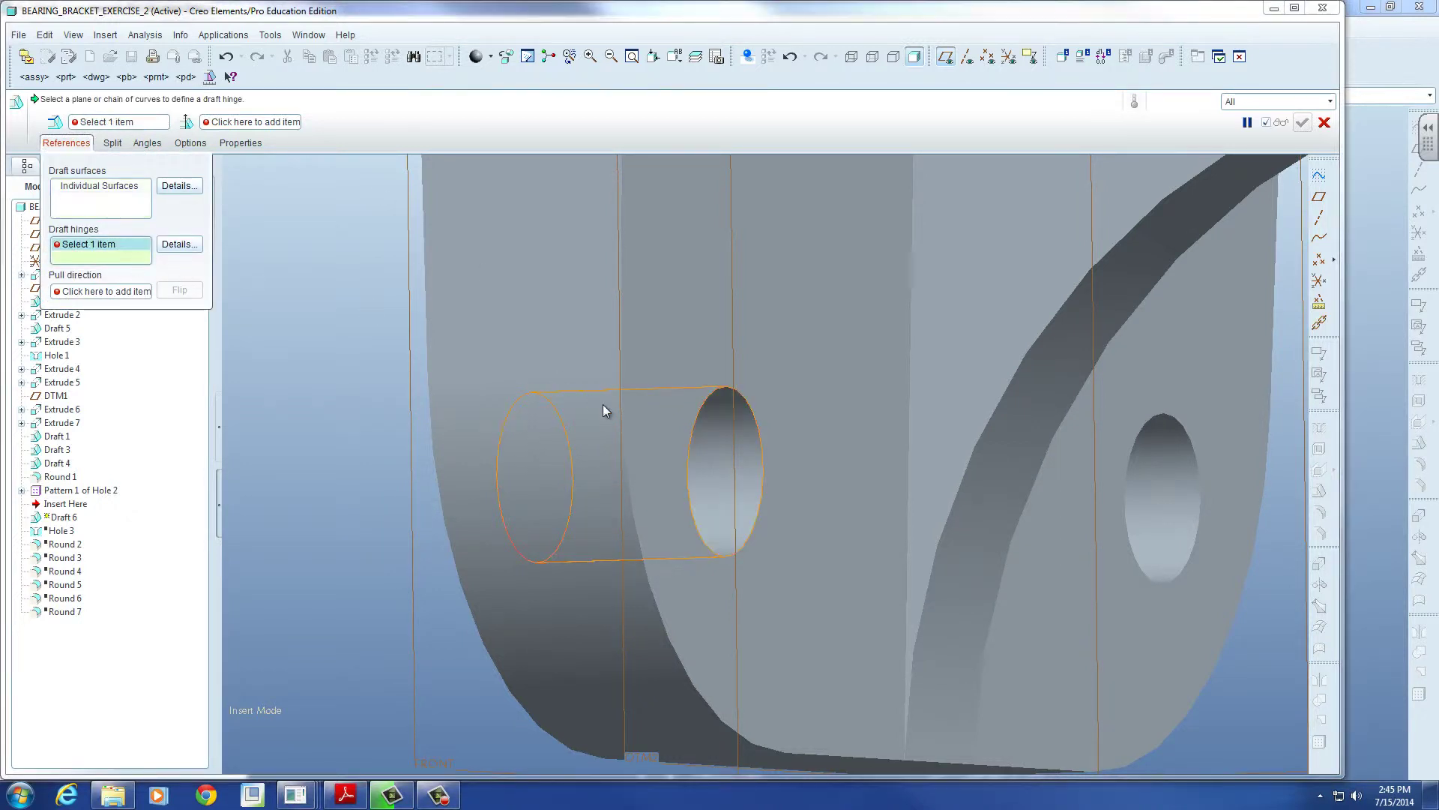
{"action": "left_click", "coordinate": [702, 411]}
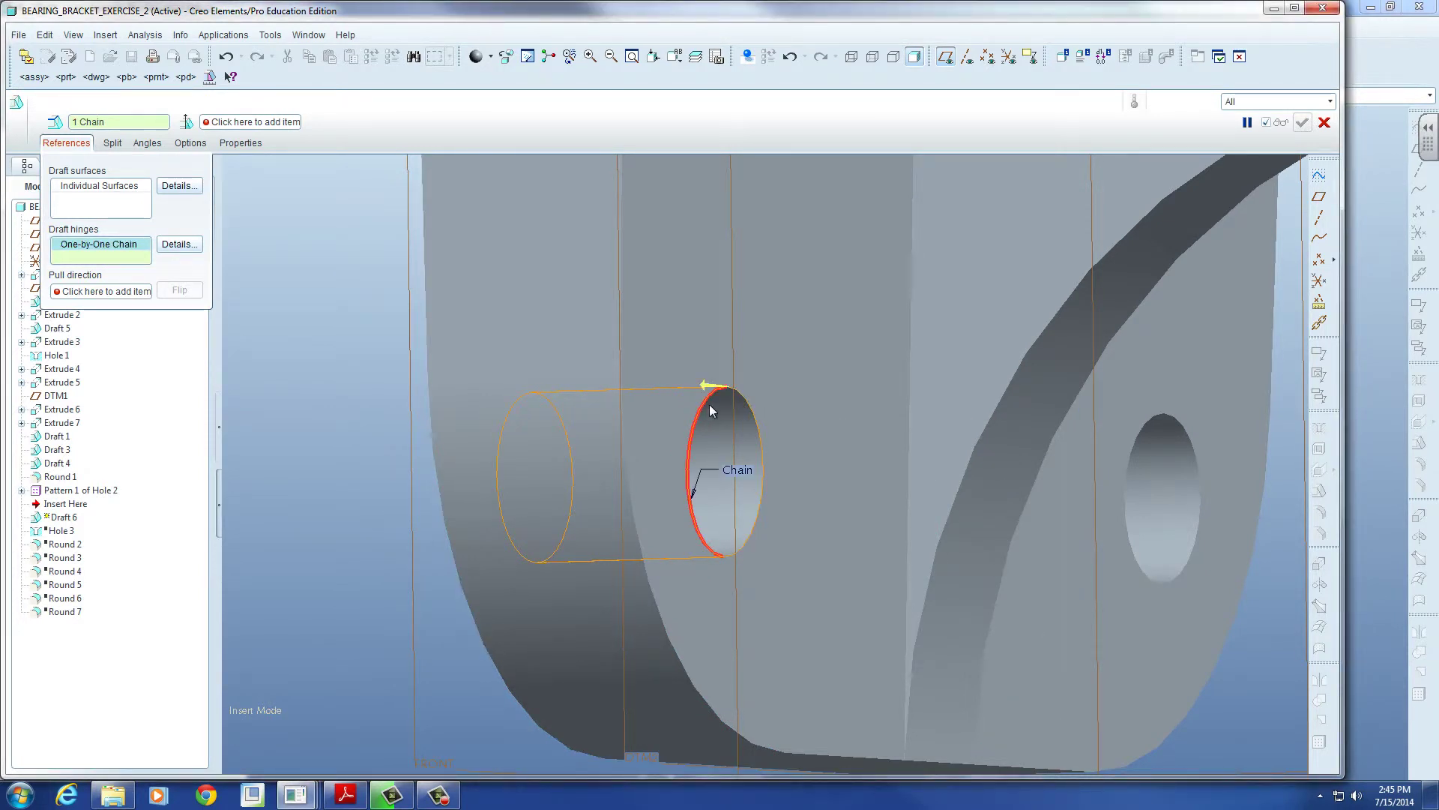
Step: Set the FRONT datum plane as the draft's pull direction and convert the hinge to a tangent chain around the hole's rim
{"action": "left_click", "coordinate": [95, 292]}
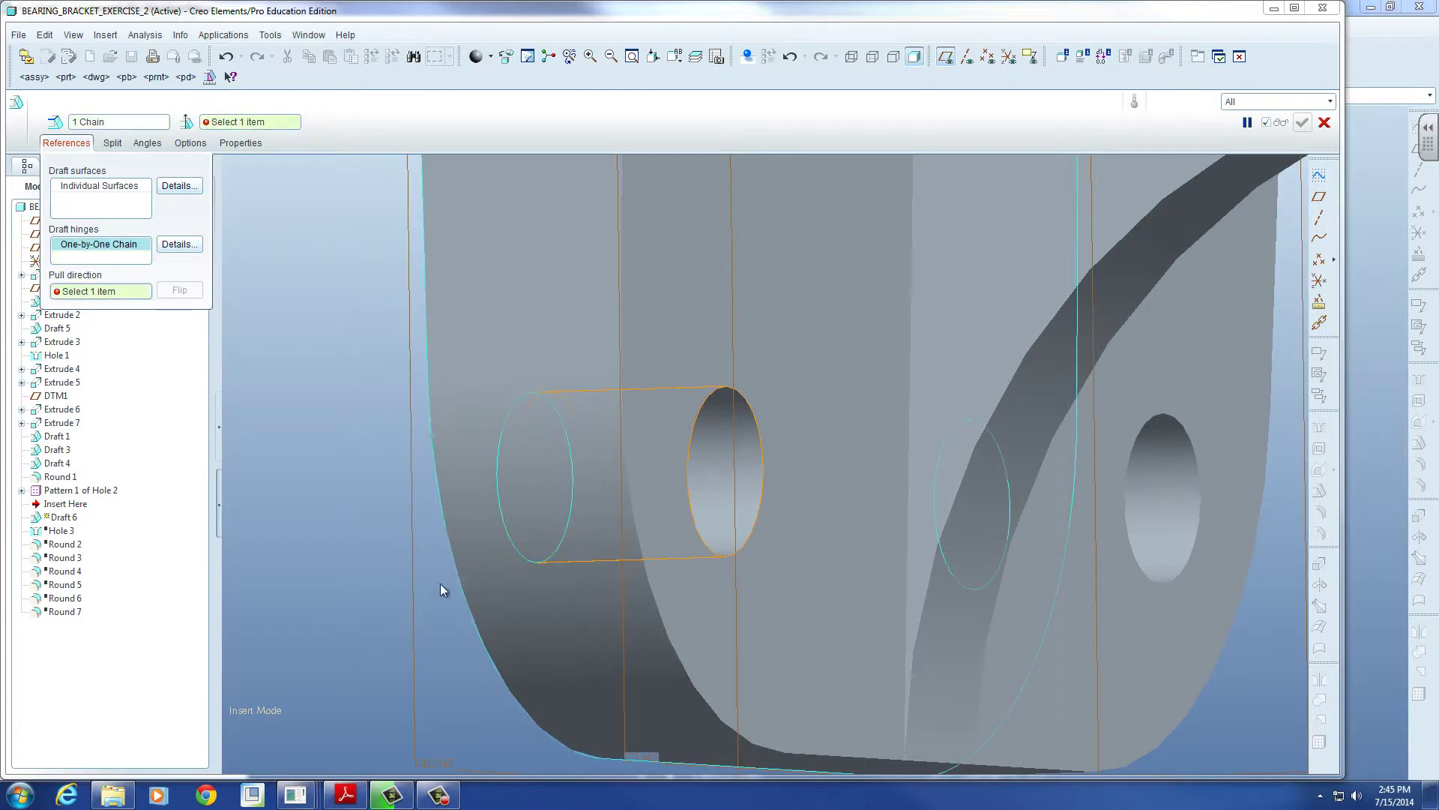
{"action": "left_click", "coordinate": [411, 600]}
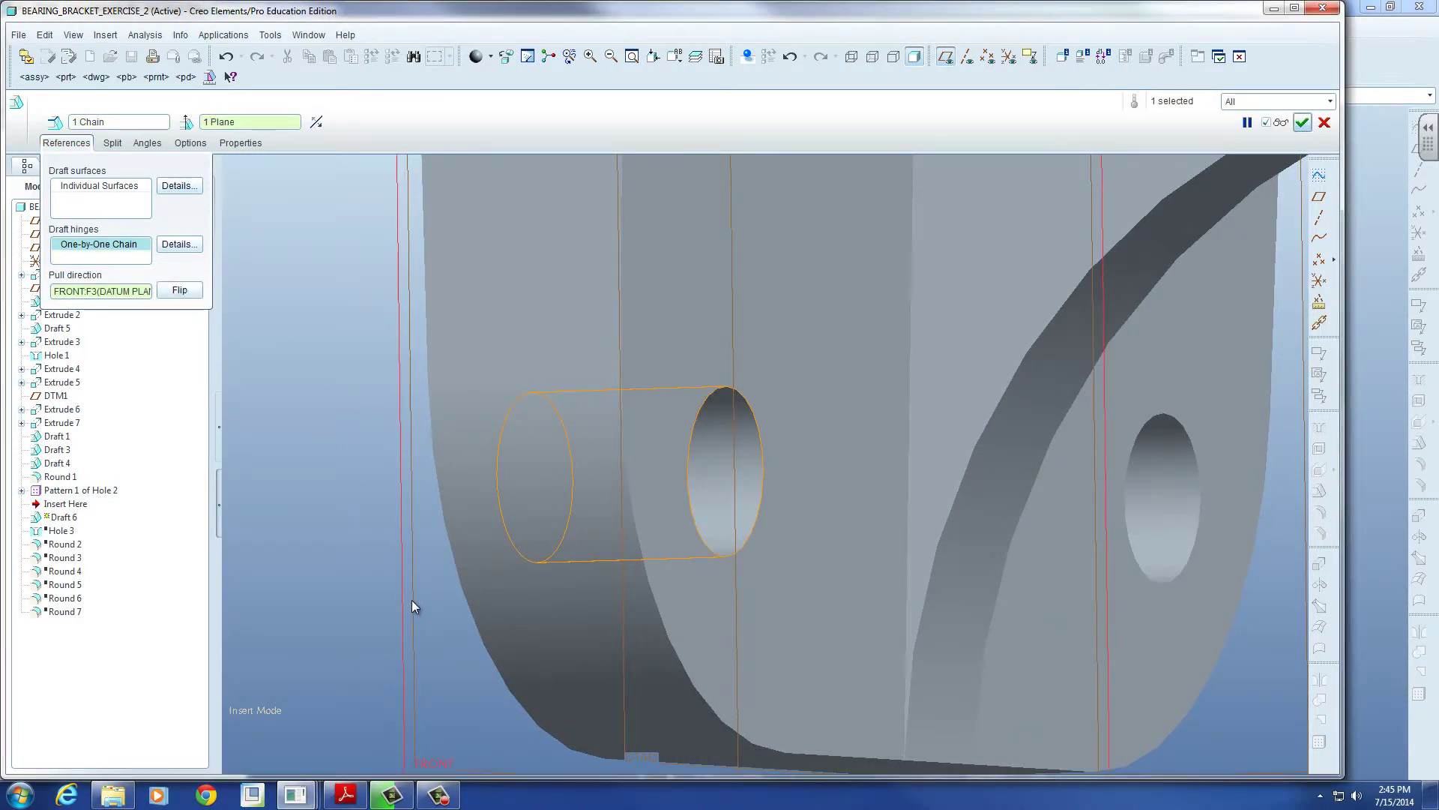
{"action": "left_click", "coordinate": [180, 244]}
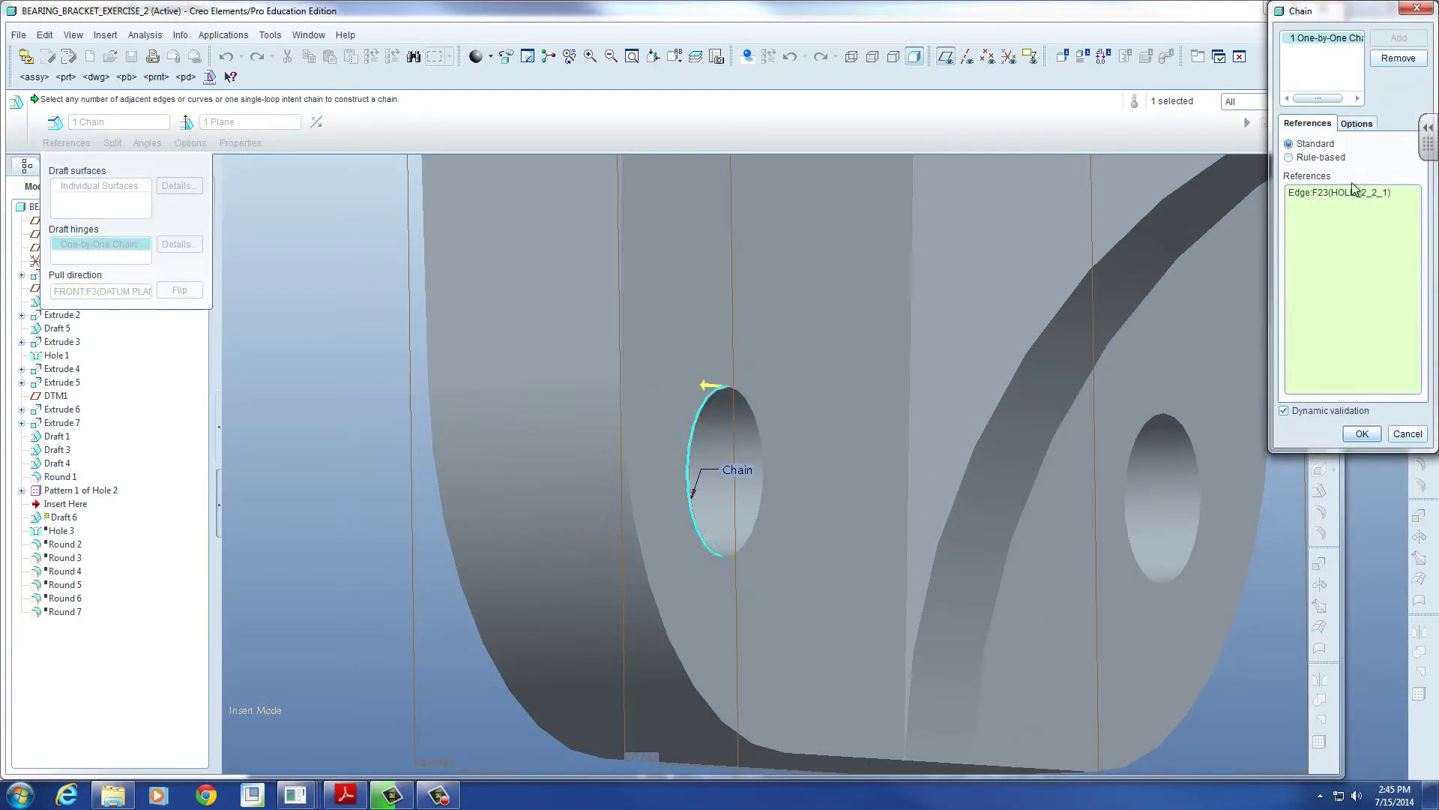
{"action": "left_click", "coordinate": [1324, 158]}
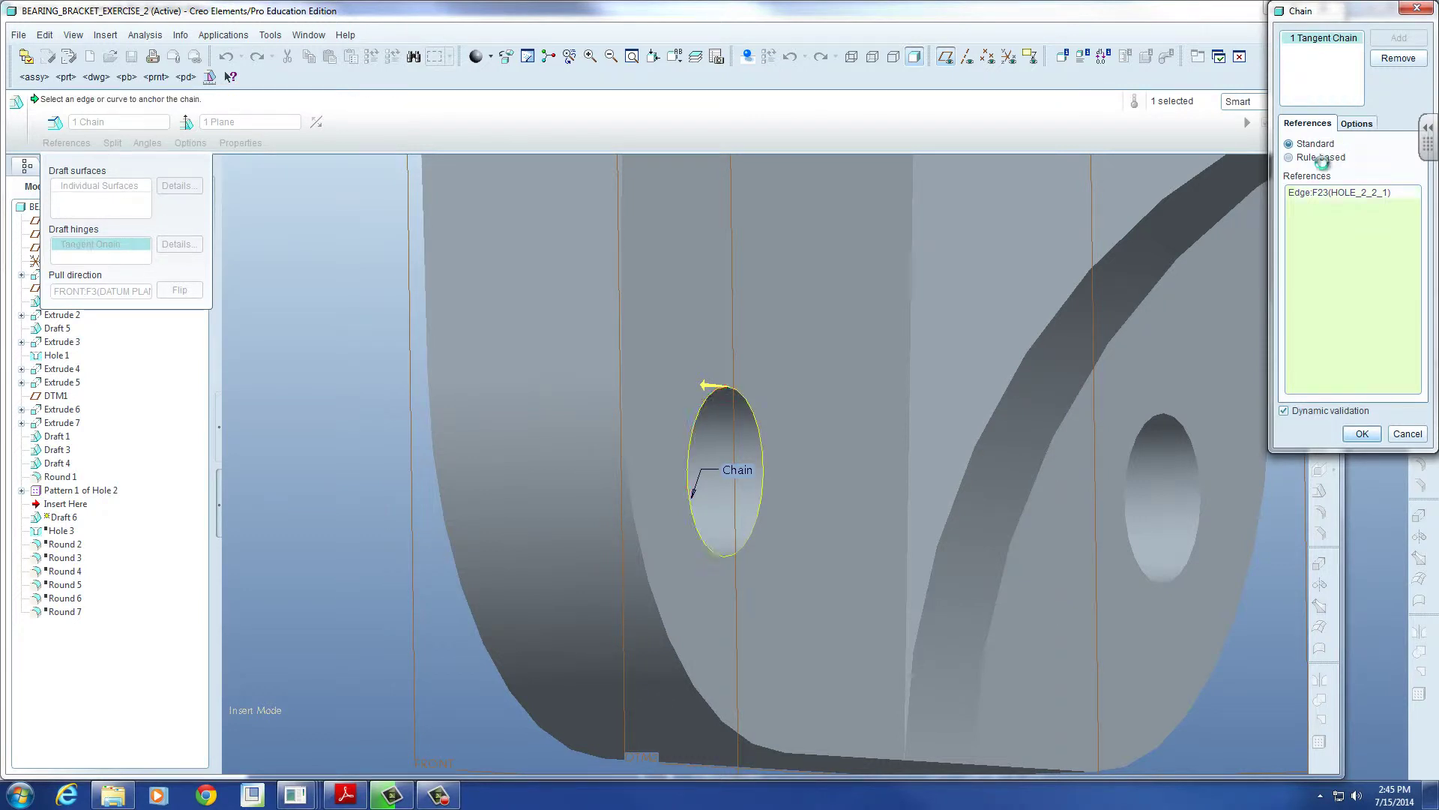
{"action": "left_click", "coordinate": [1362, 434]}
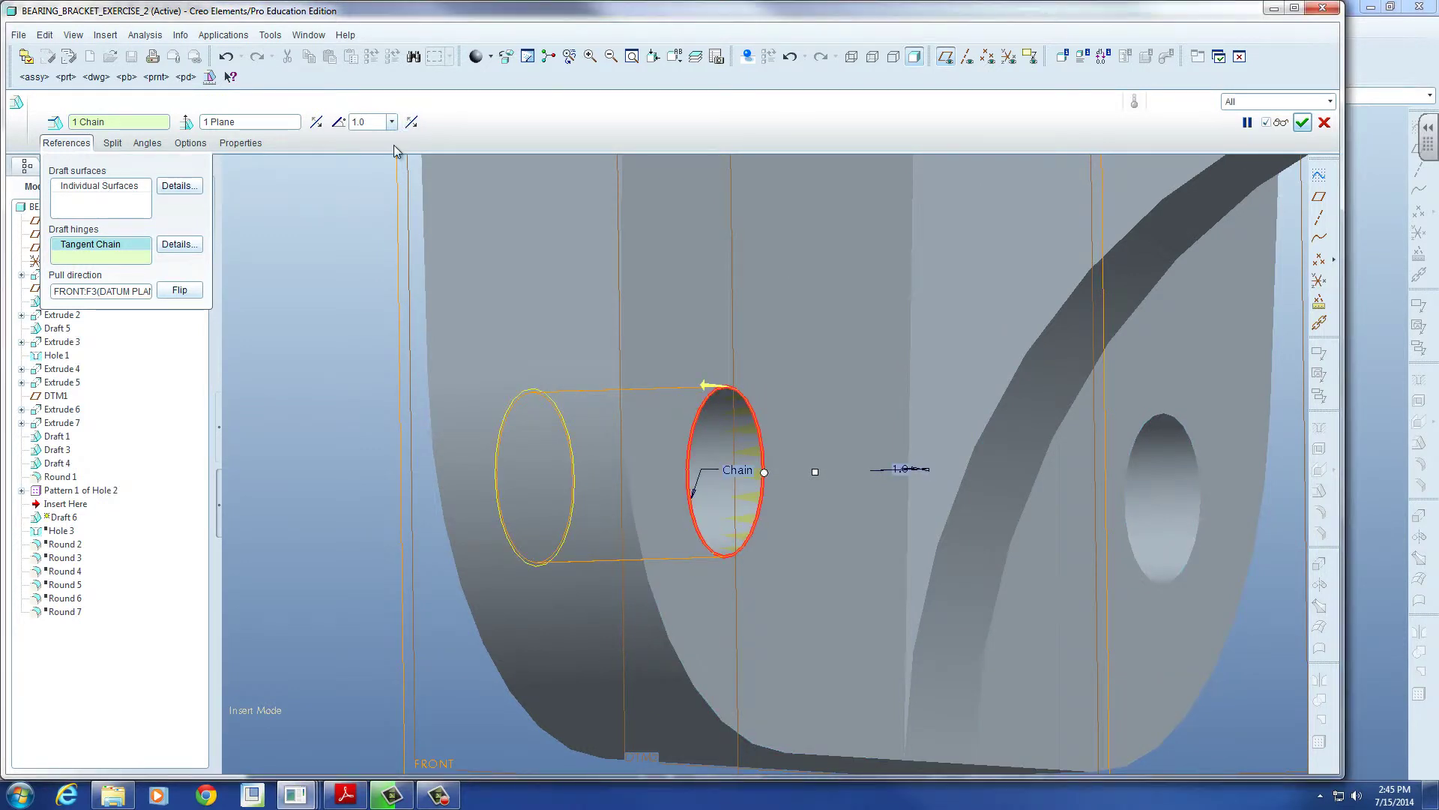
Step: Try reversing the pull direction, and move the draft hinge to a tangent chain around the hole's rim on the plate's mounting-face side
{"action": "left_click", "coordinate": [317, 123]}
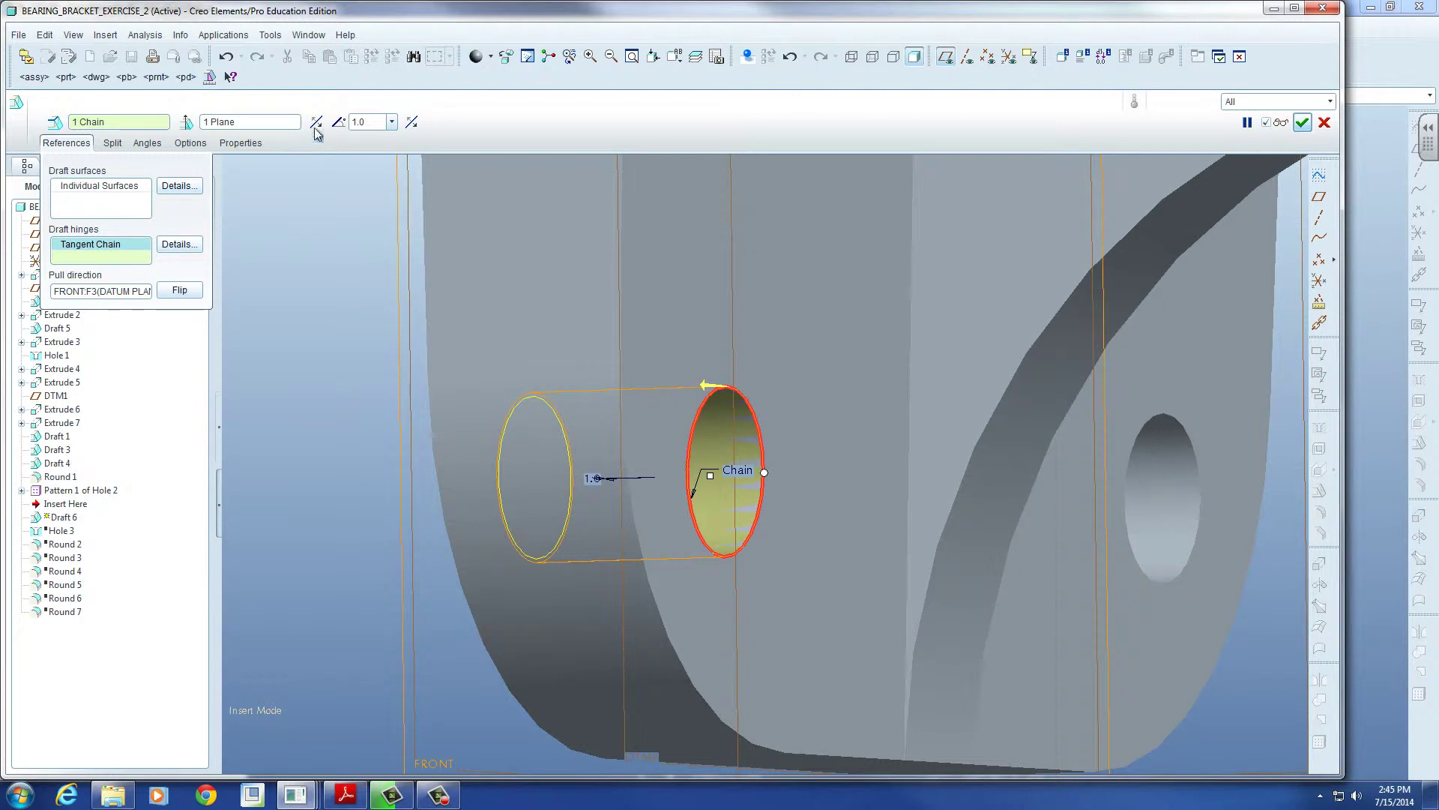
{"action": "left_click", "coordinate": [316, 126]}
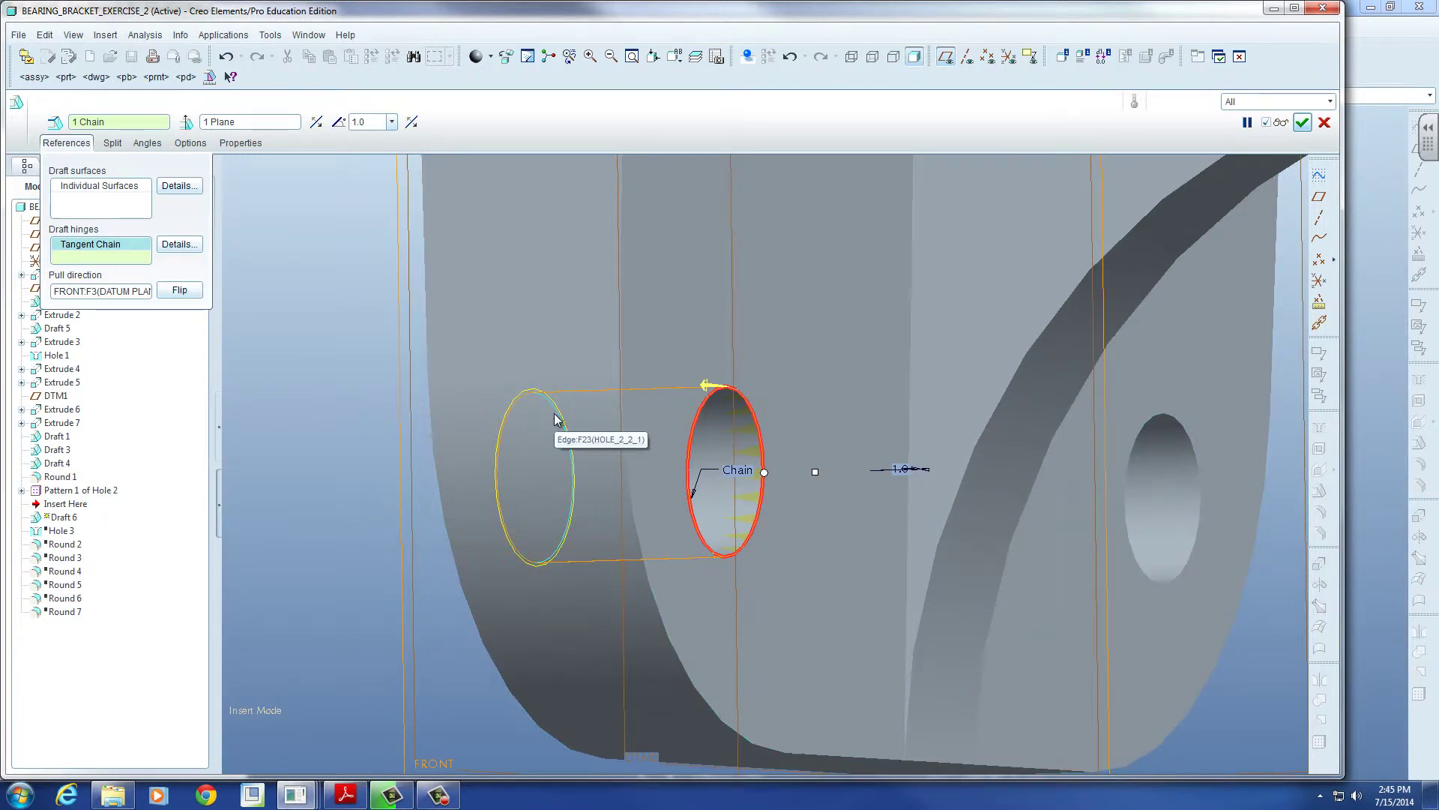
{"action": "right_click", "coordinate": [103, 247]}
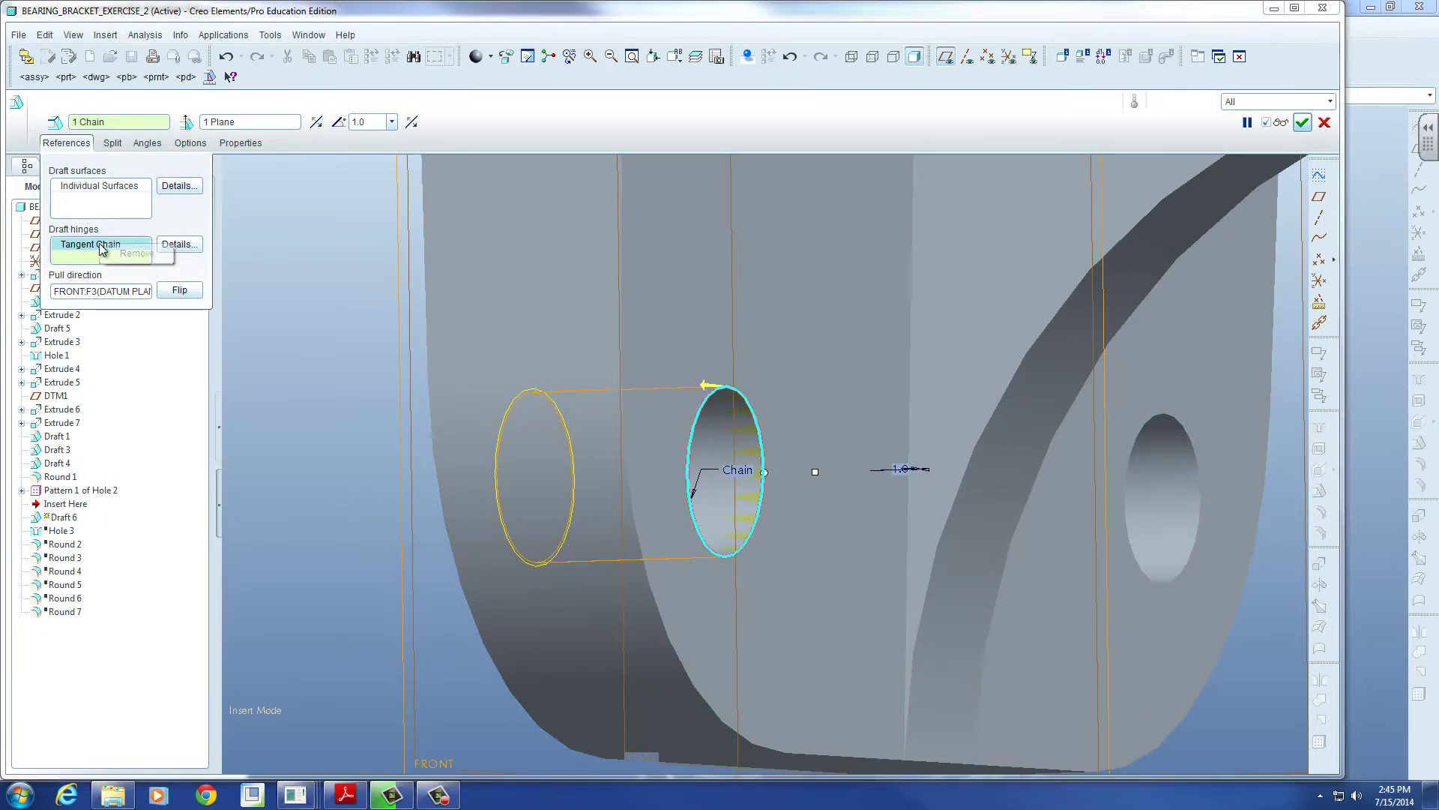
{"action": "left_click", "coordinate": [134, 254]}
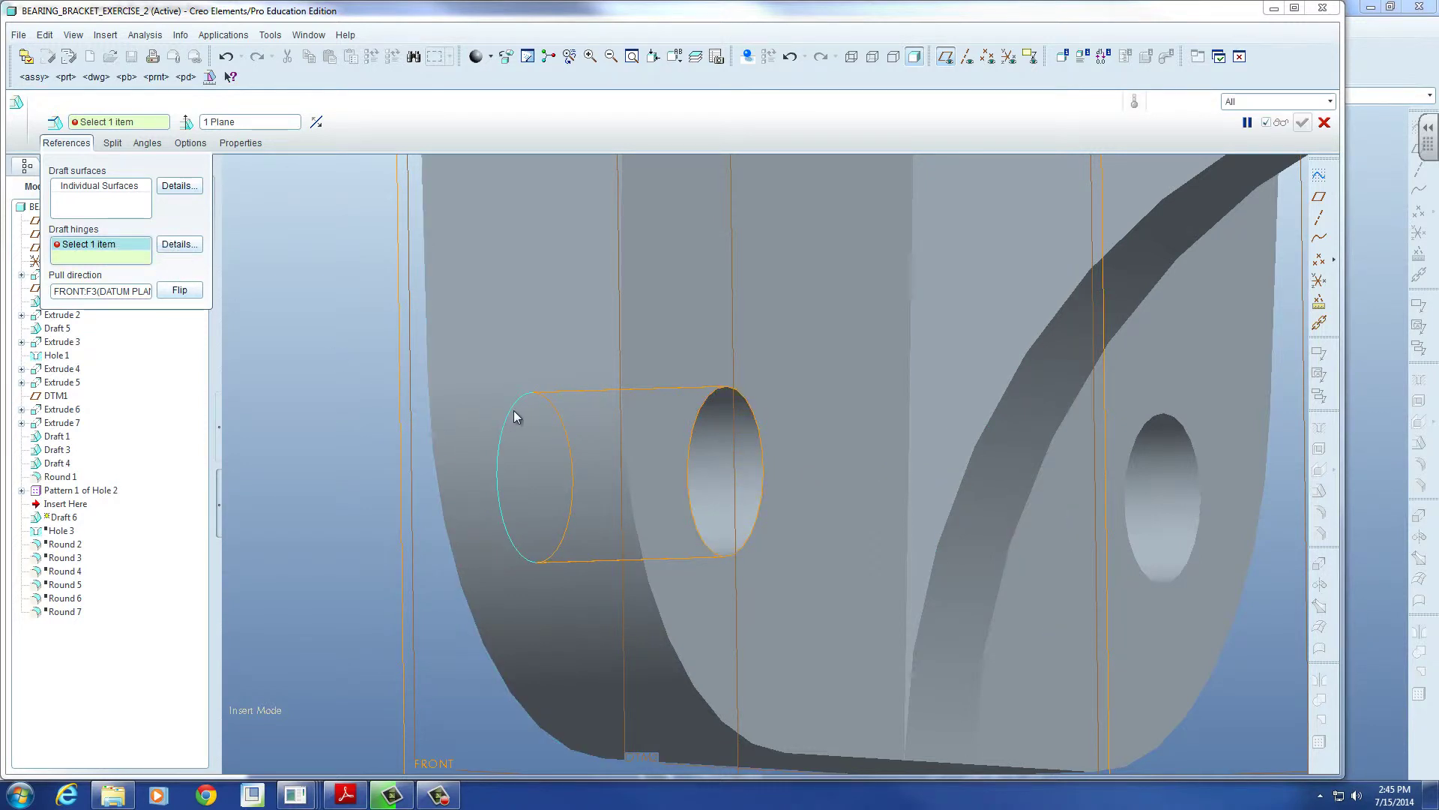
{"action": "left_click", "coordinate": [515, 417]}
{"action": "left_click", "coordinate": [179, 243]}
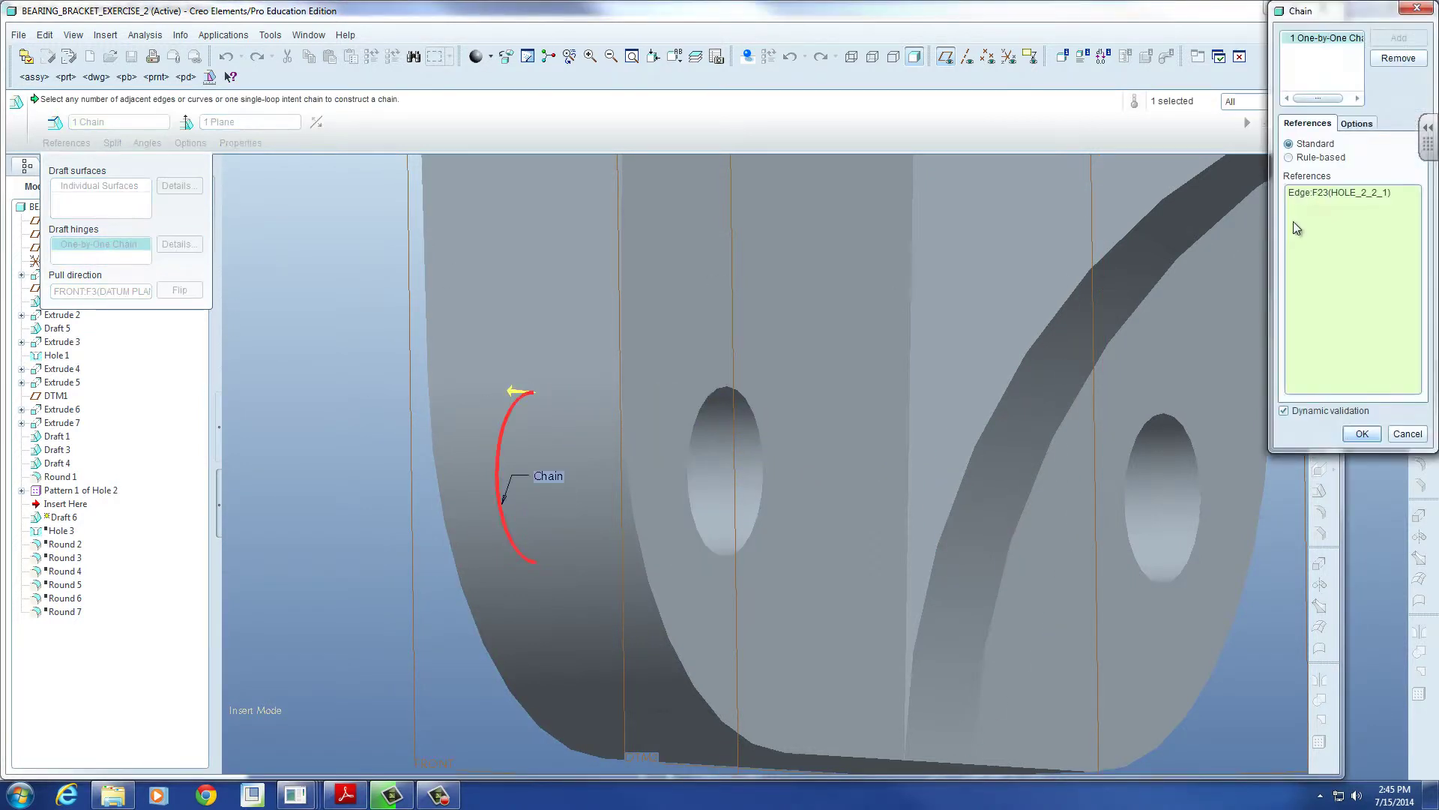
{"action": "left_click", "coordinate": [1324, 157]}
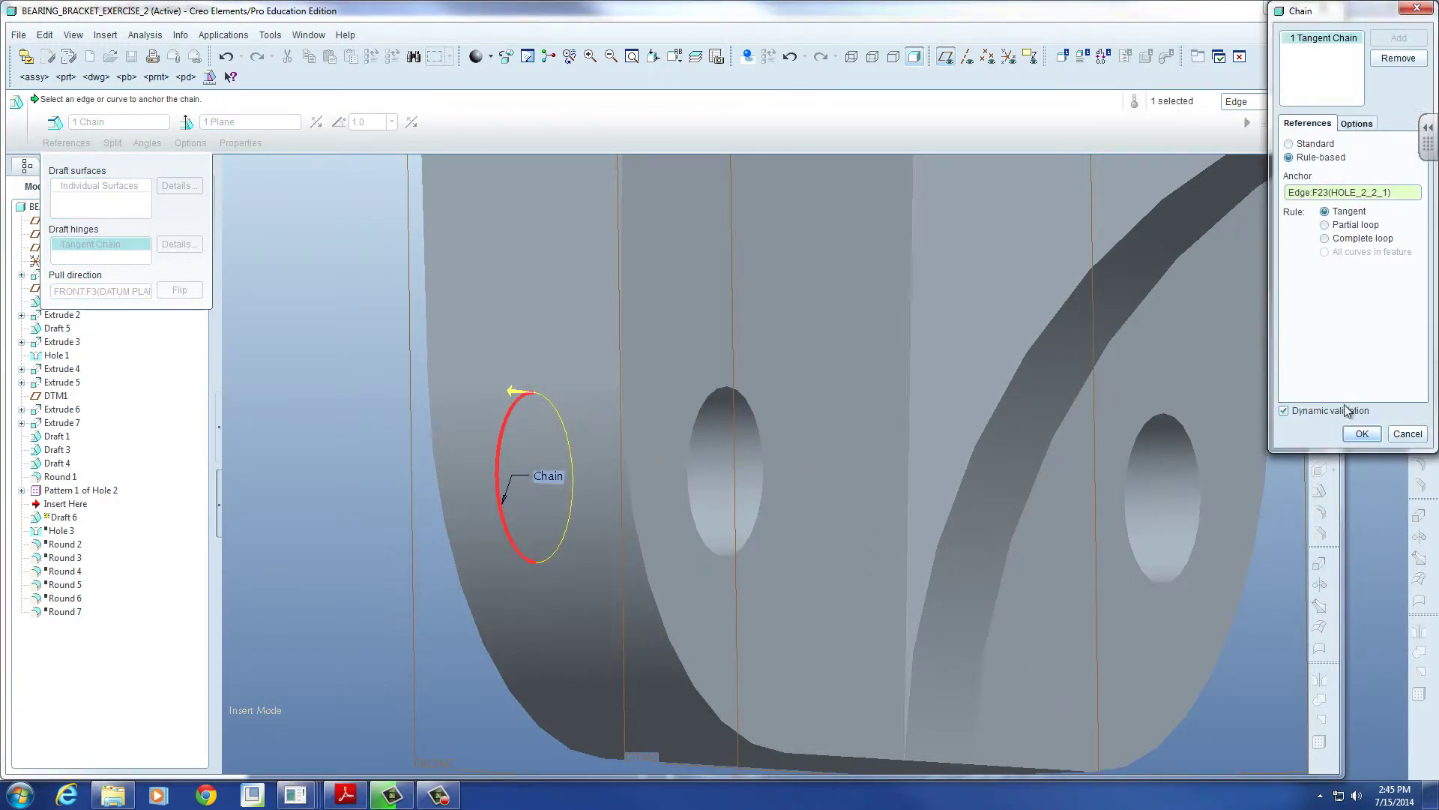
{"action": "left_click", "coordinate": [1361, 434]}
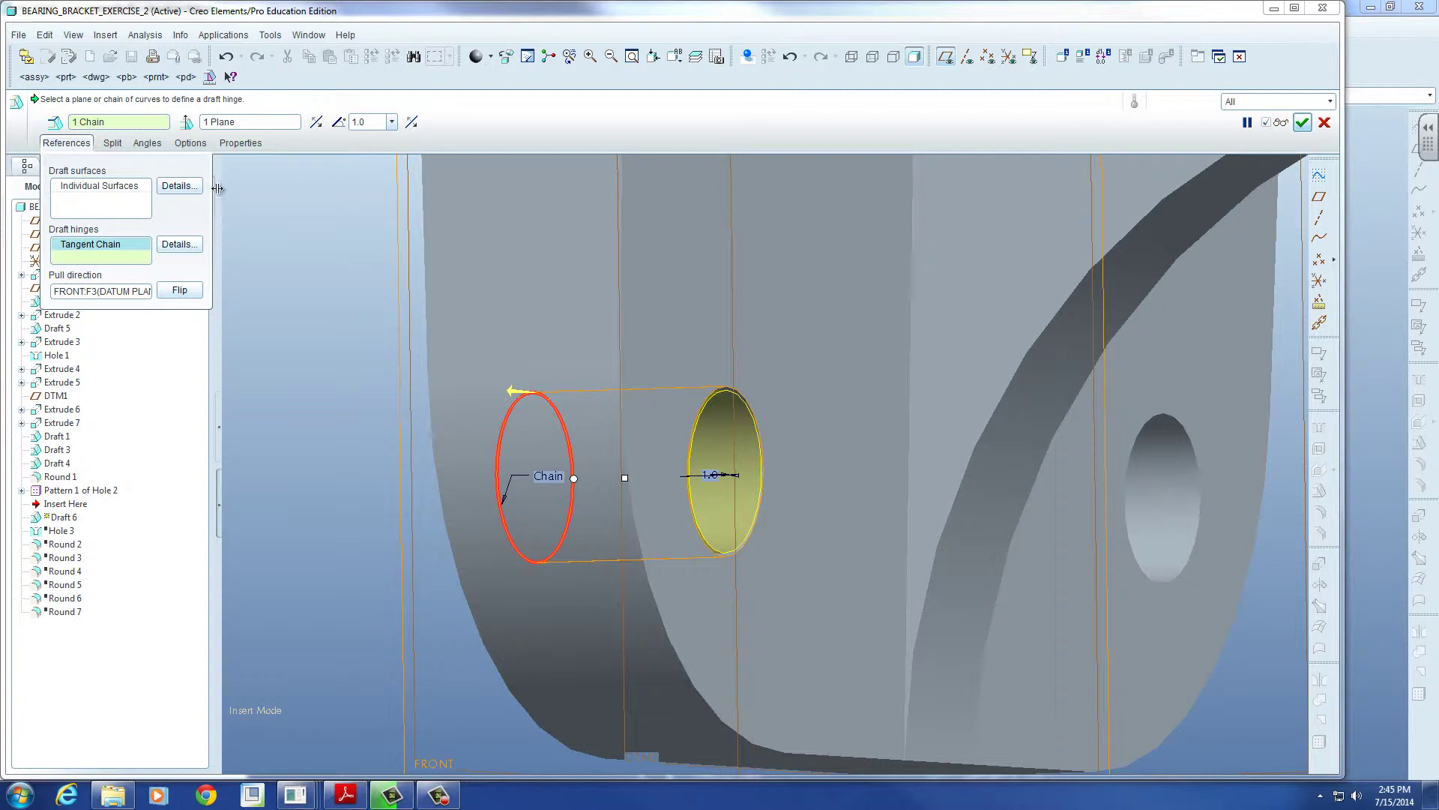
Step: Compare the hole taper by reversing the draft angle back and forth with the hinge on the mounting-face rim
{"action": "left_click", "coordinate": [412, 121]}
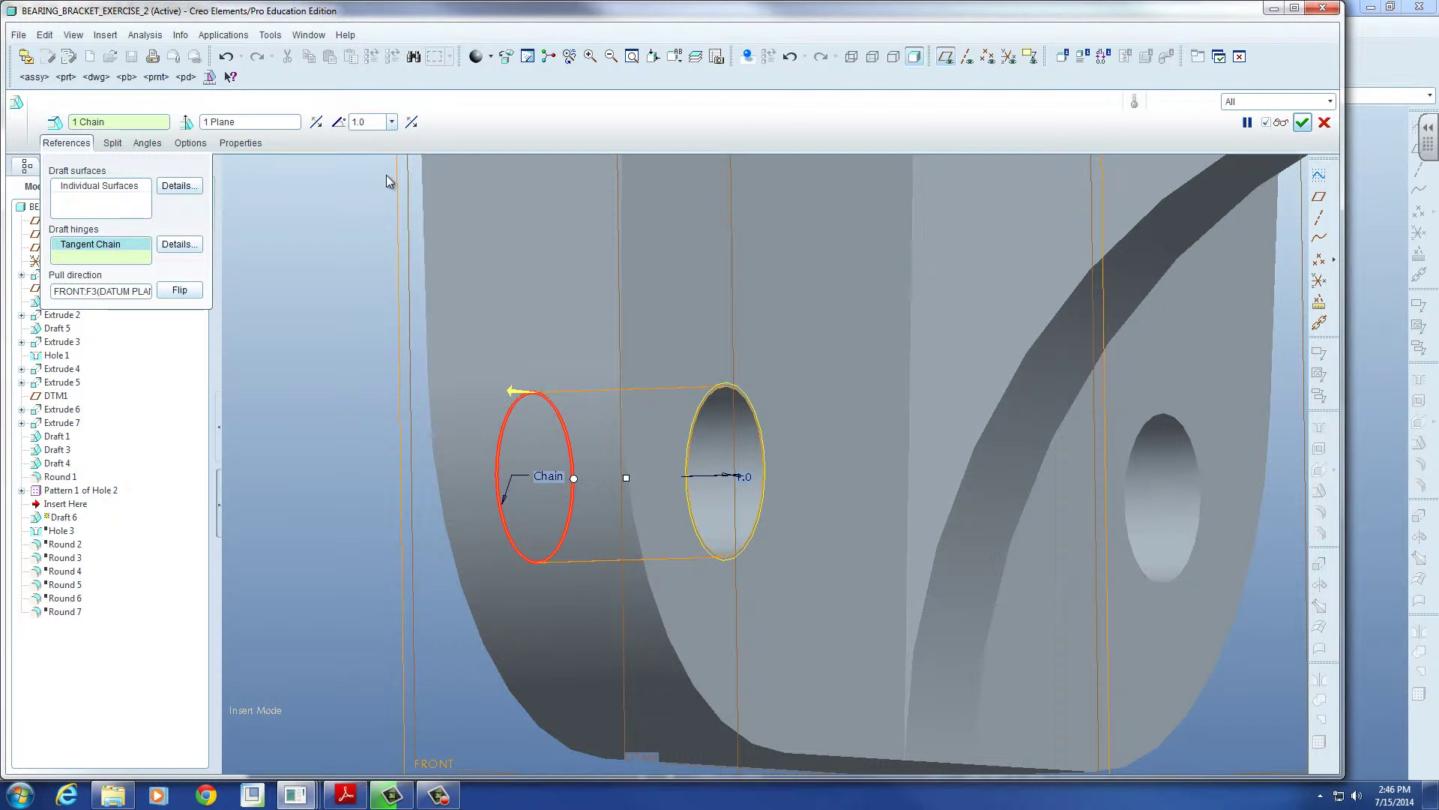
{"action": "left_click", "coordinate": [411, 122]}
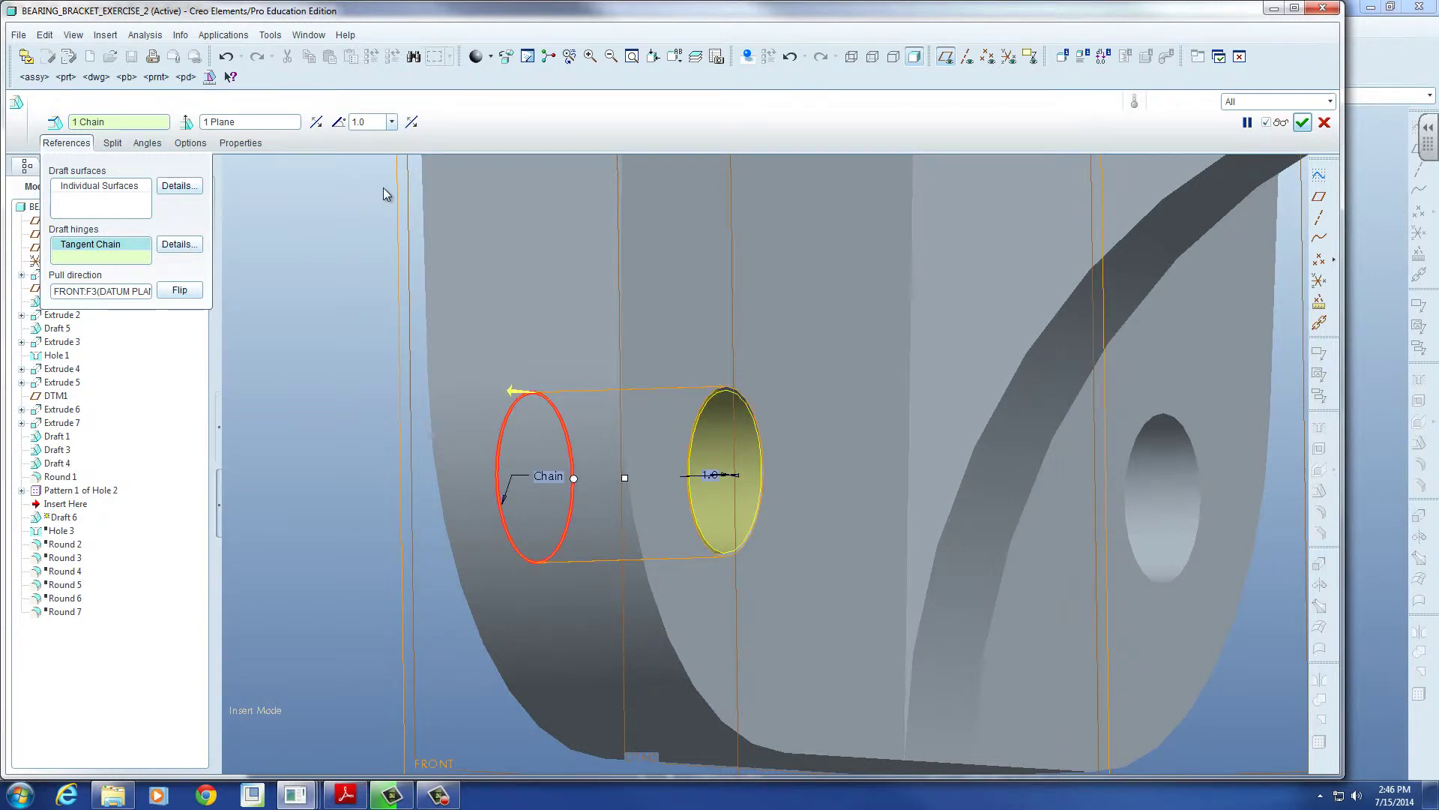
{"action": "left_click", "coordinate": [412, 122]}
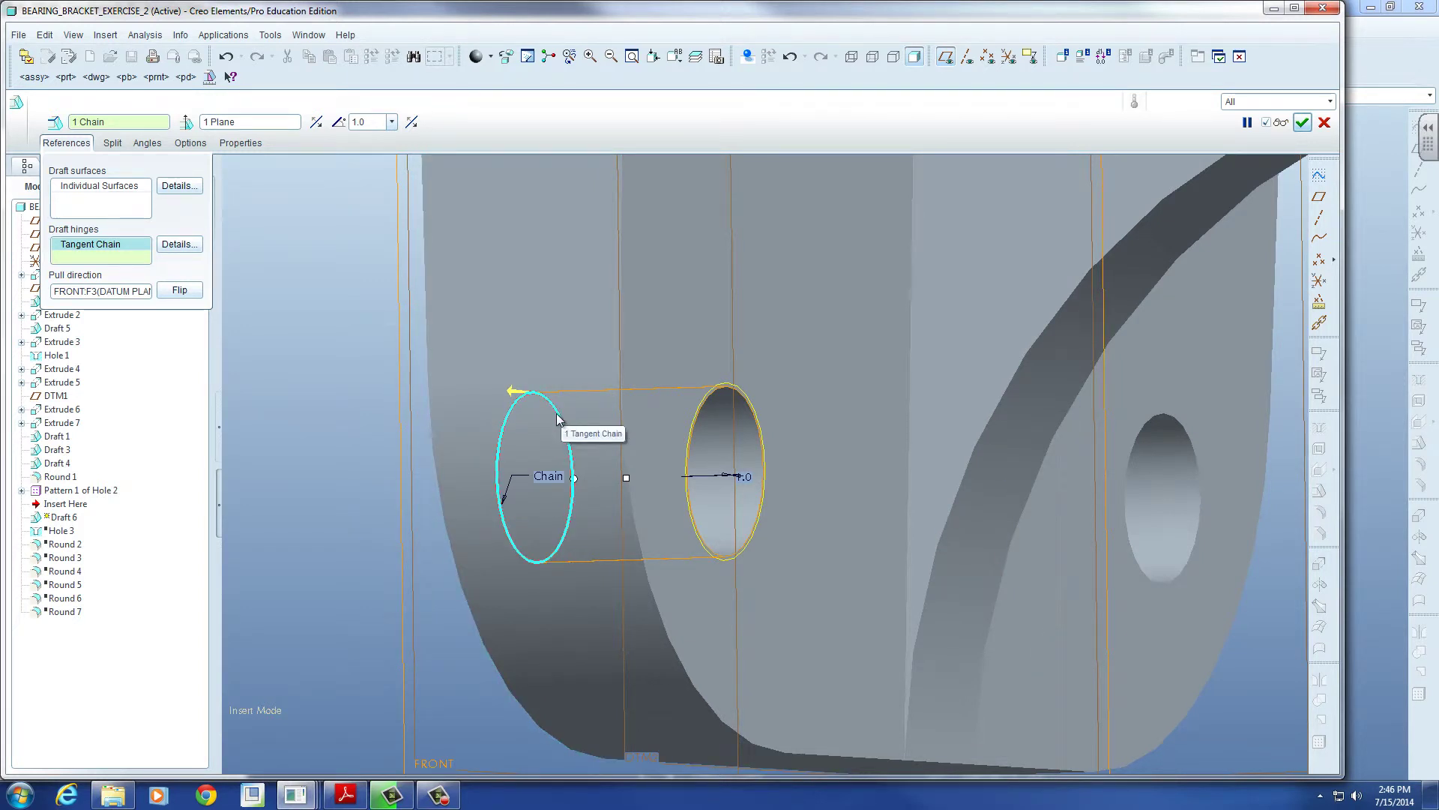
{"action": "left_click", "coordinate": [412, 123]}
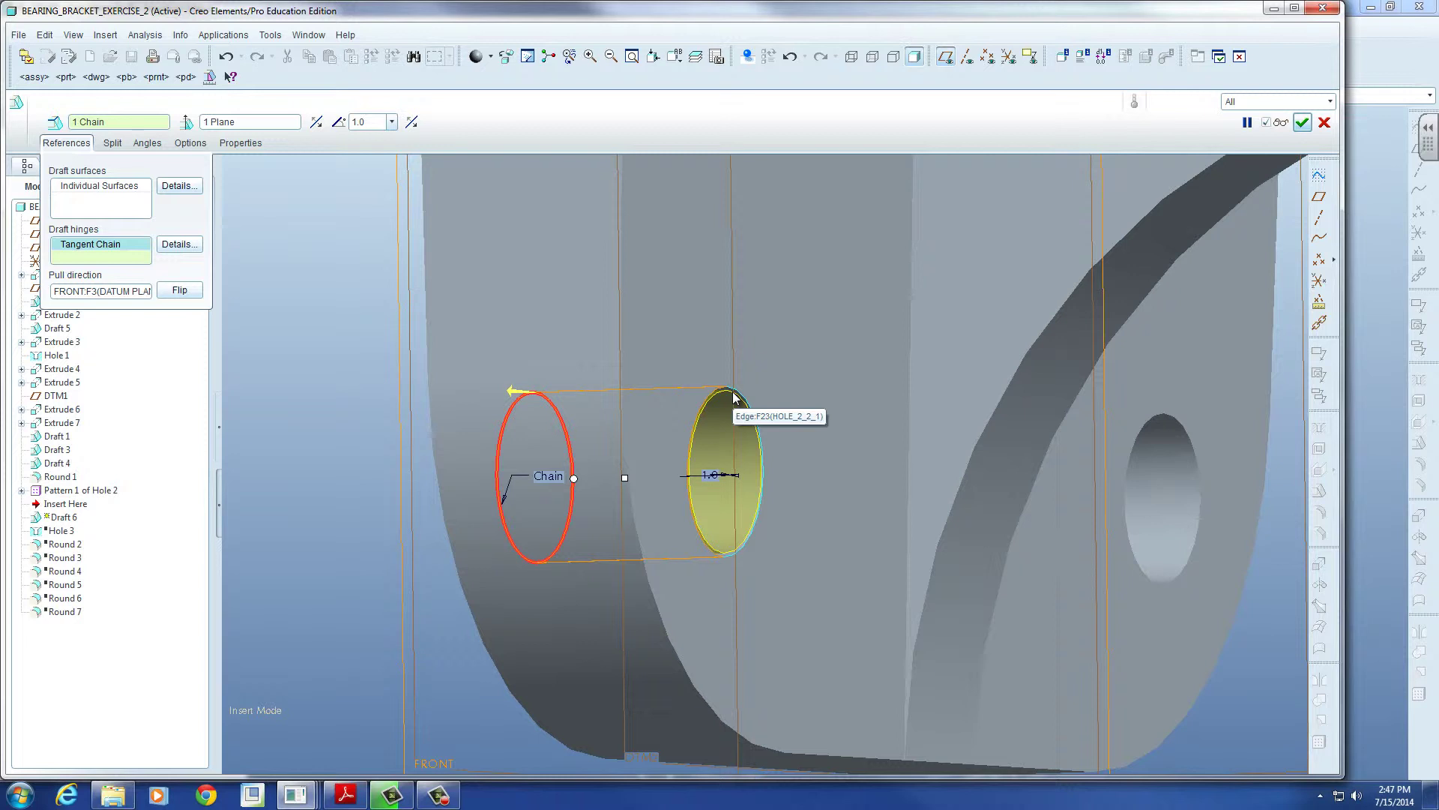
Step: Remove the draft's hinge and pull direction references, and set the plate's flat mounting face as the pull direction
{"action": "right_click", "coordinate": [138, 244]}
{"action": "left_click", "coordinate": [152, 251]}
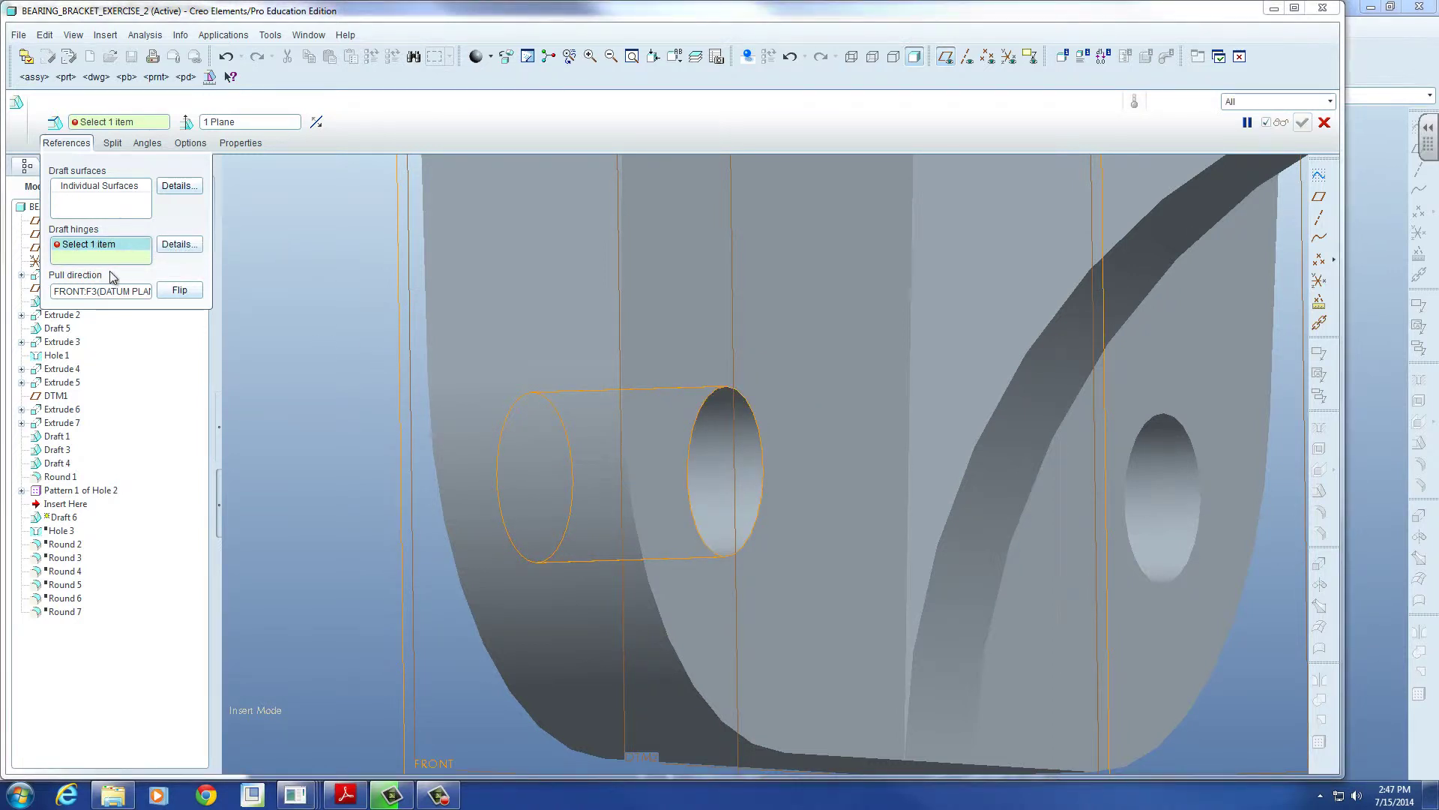
{"action": "right_click", "coordinate": [105, 291]}
{"action": "left_click", "coordinate": [142, 298]}
{"action": "scroll", "coordinate": [467, 348], "scroll_direction": "up", "scroll_amount": 3}
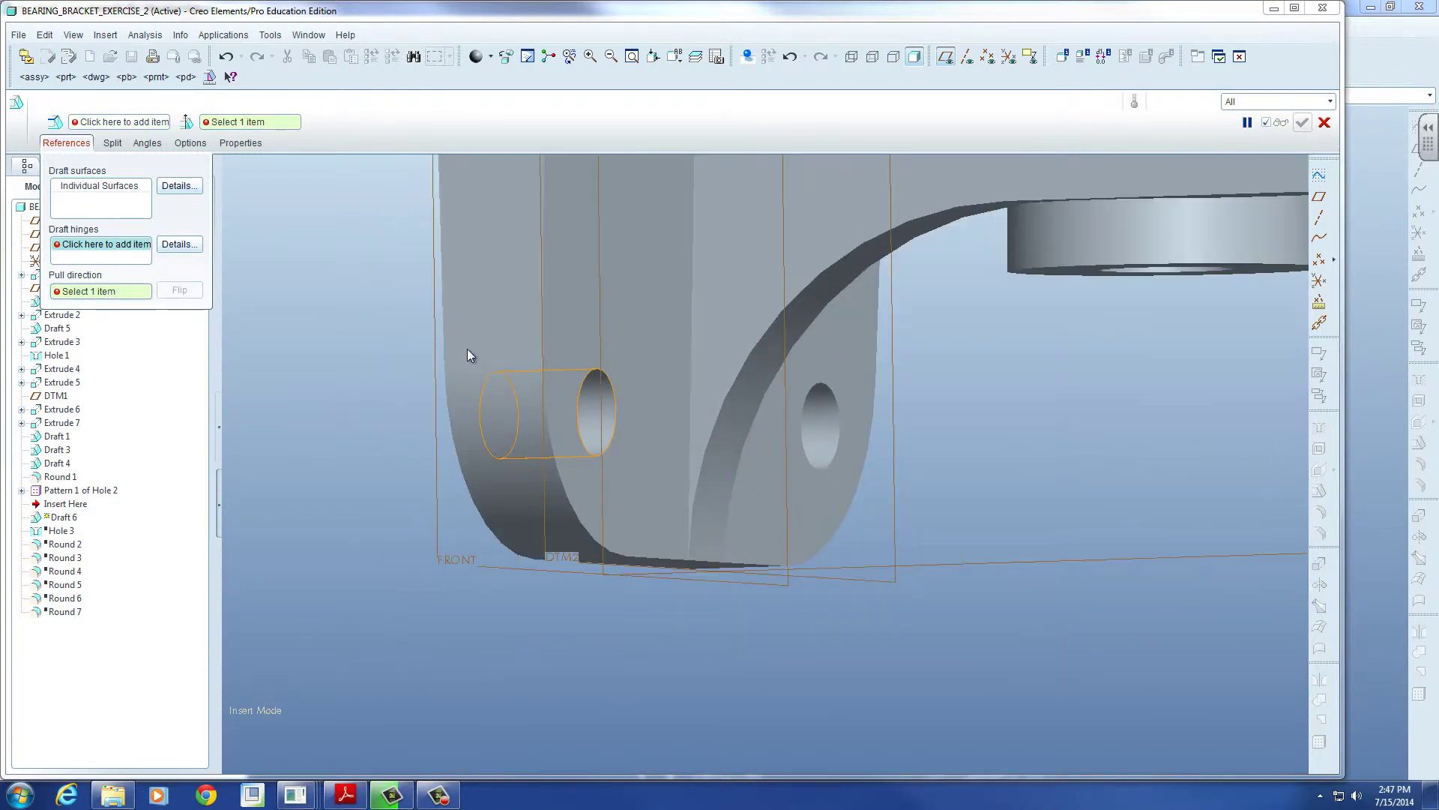
{"action": "middle_click_drag", "start_coordinate": [498, 330], "coordinate": [367, 376]}
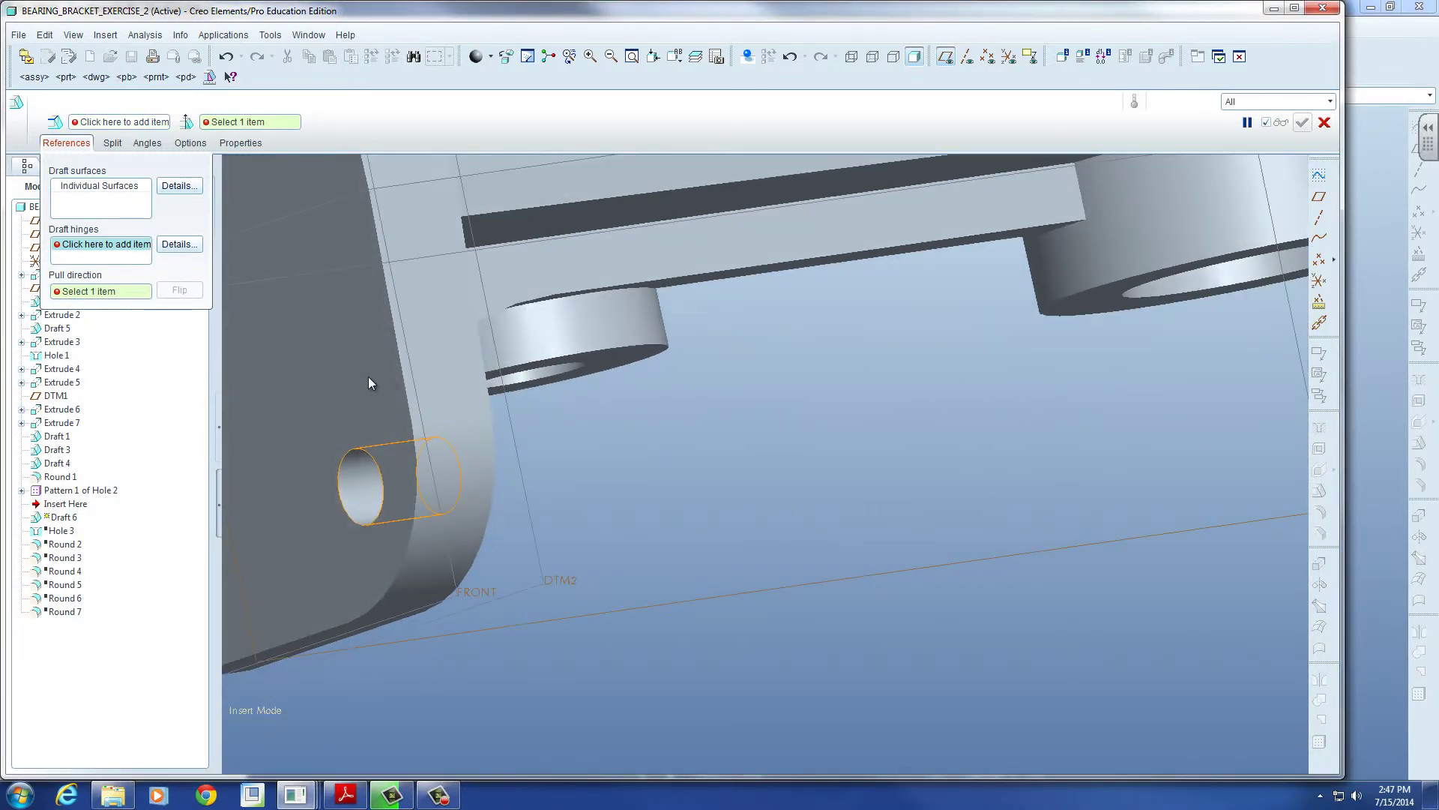
{"action": "left_click", "coordinate": [312, 324]}
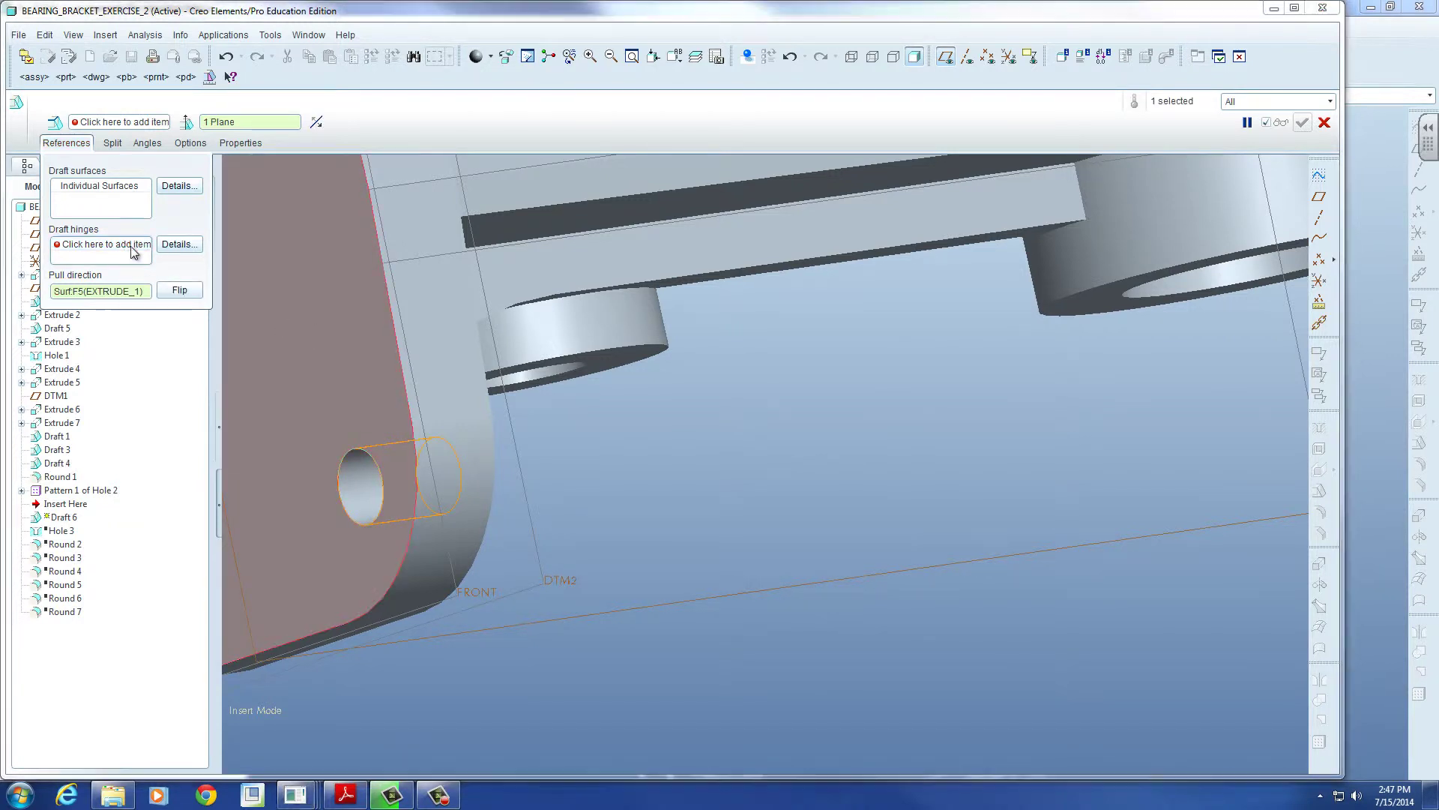
Step: Add the inner surfaces of the other three mounting holes to the draft surfaces
{"action": "left_click", "coordinate": [100, 187]}
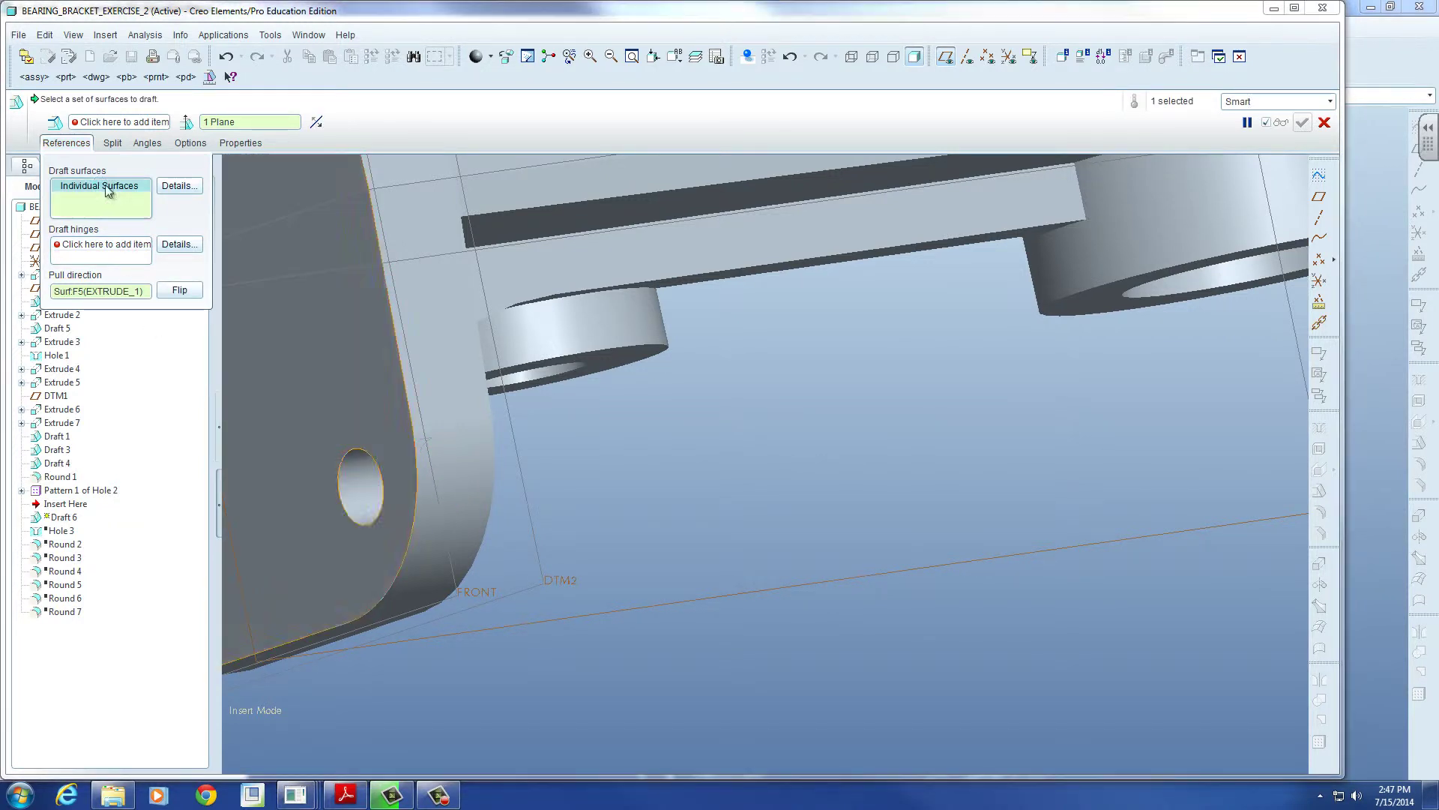
{"action": "key", "text": "ctrl+d"}
{"action": "scroll", "coordinate": [588, 596], "scroll_direction": "up", "scroll_amount": 2}
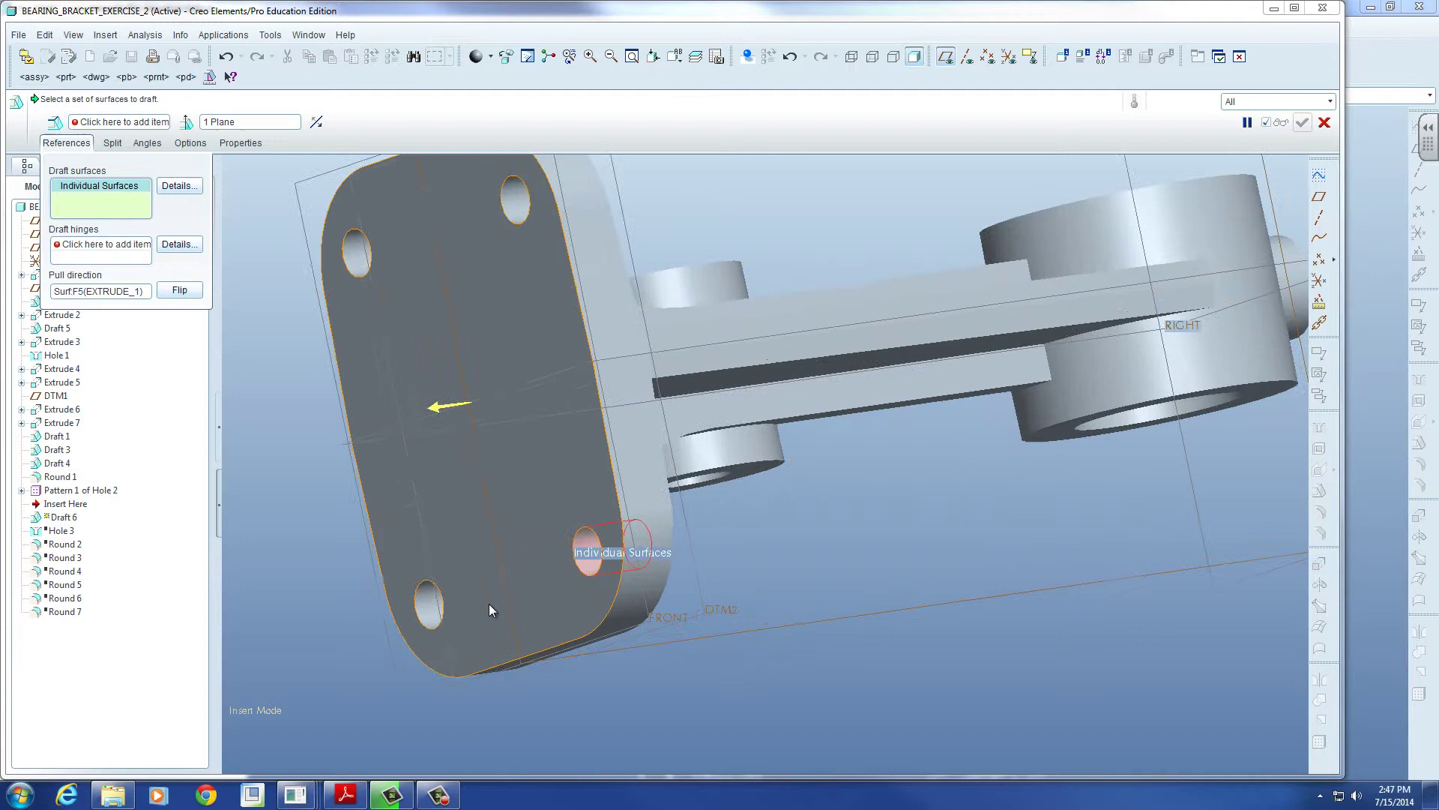
{"action": "left_click", "coordinate": [433, 600], "text": "ctrl"}
{"action": "left_click", "coordinate": [349, 244], "text": "ctrl"}
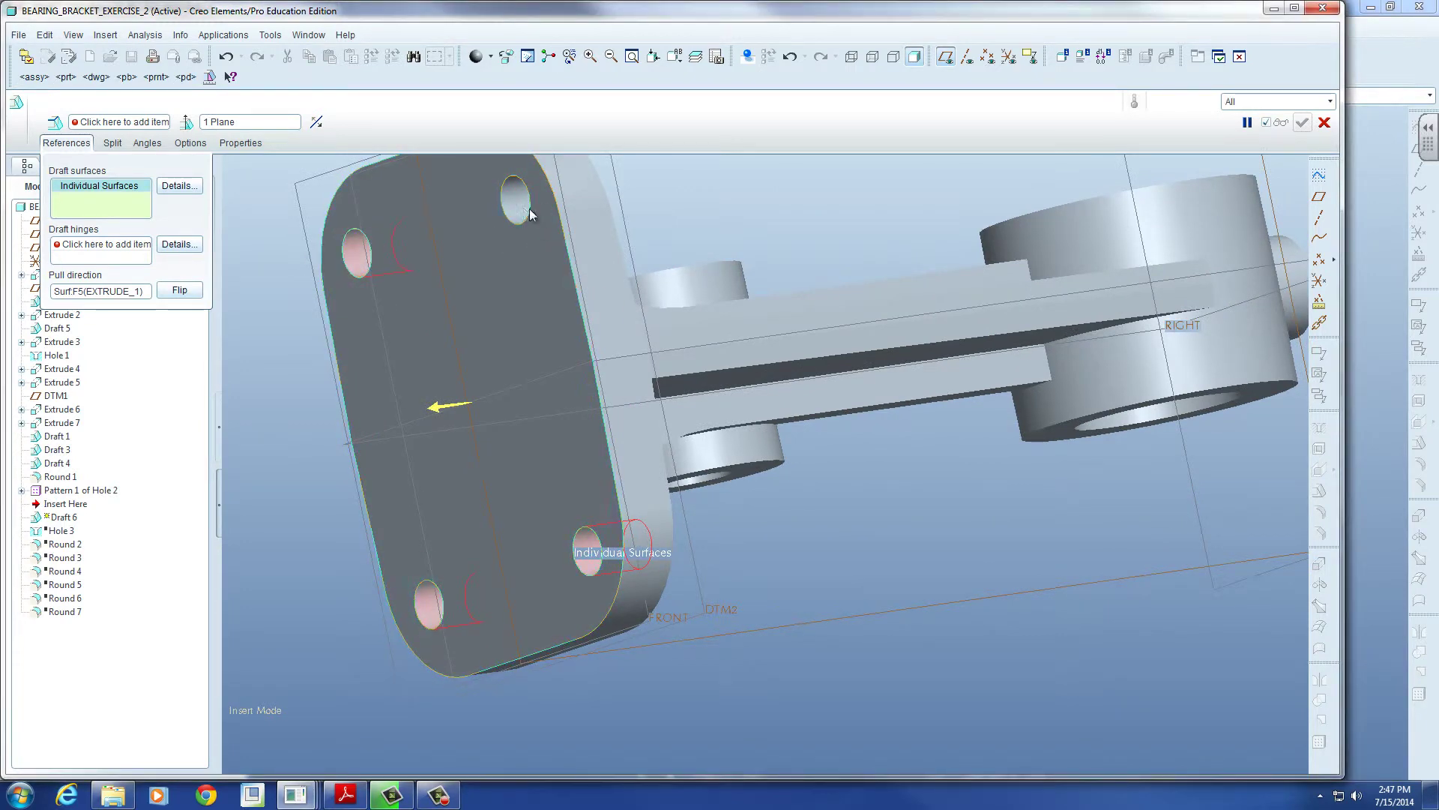
{"action": "left_click", "coordinate": [516, 201], "text": "ctrl"}
Step: Set the plate's flat mounting face as the draft hinge for all four mounting holes
{"action": "middle_click_drag", "start_coordinate": [733, 315], "coordinate": [460, 315]}
{"action": "scroll", "coordinate": [541, 301], "scroll_direction": "down", "scroll_amount": 2}
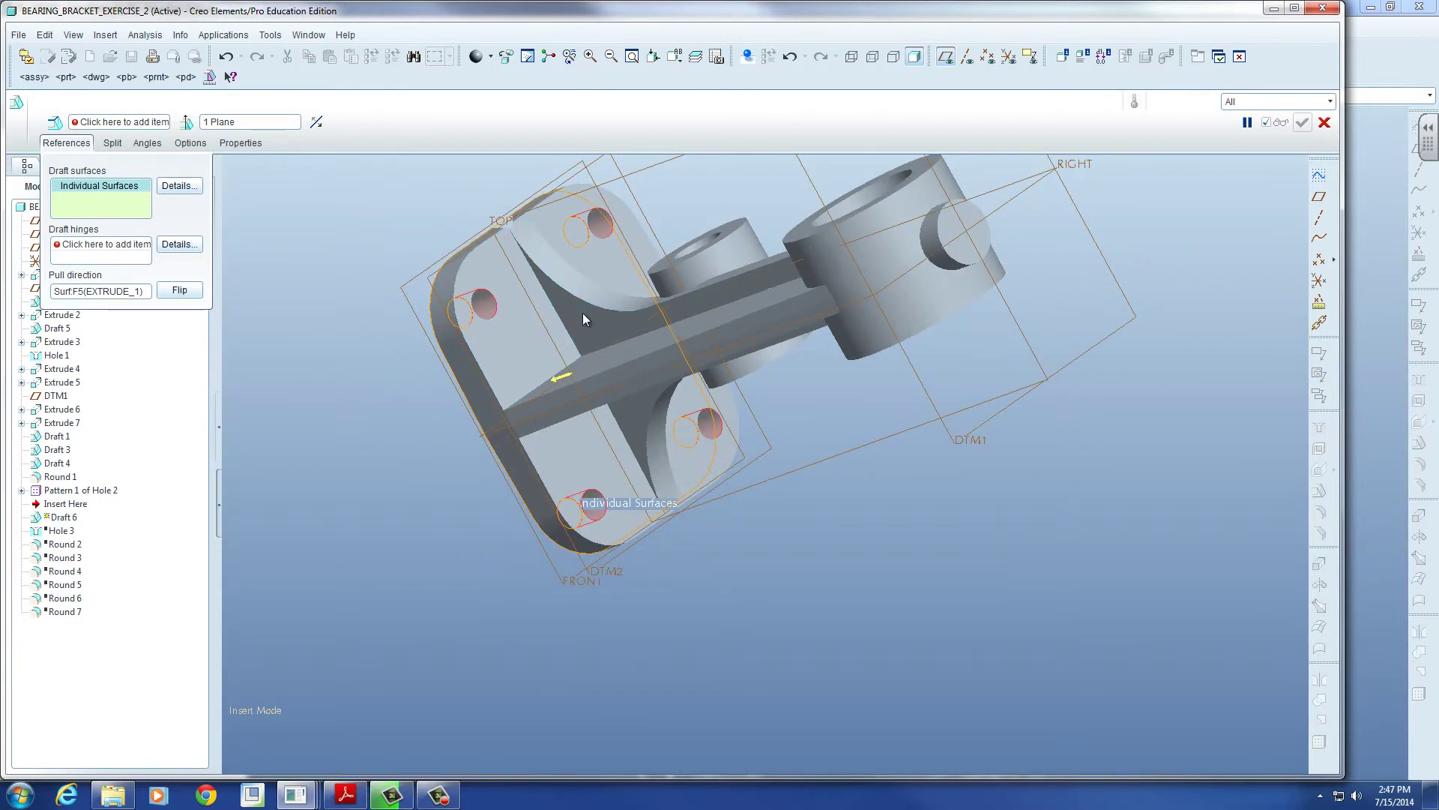
{"action": "middle_click_drag", "start_coordinate": [585, 319], "coordinate": [481, 312]}
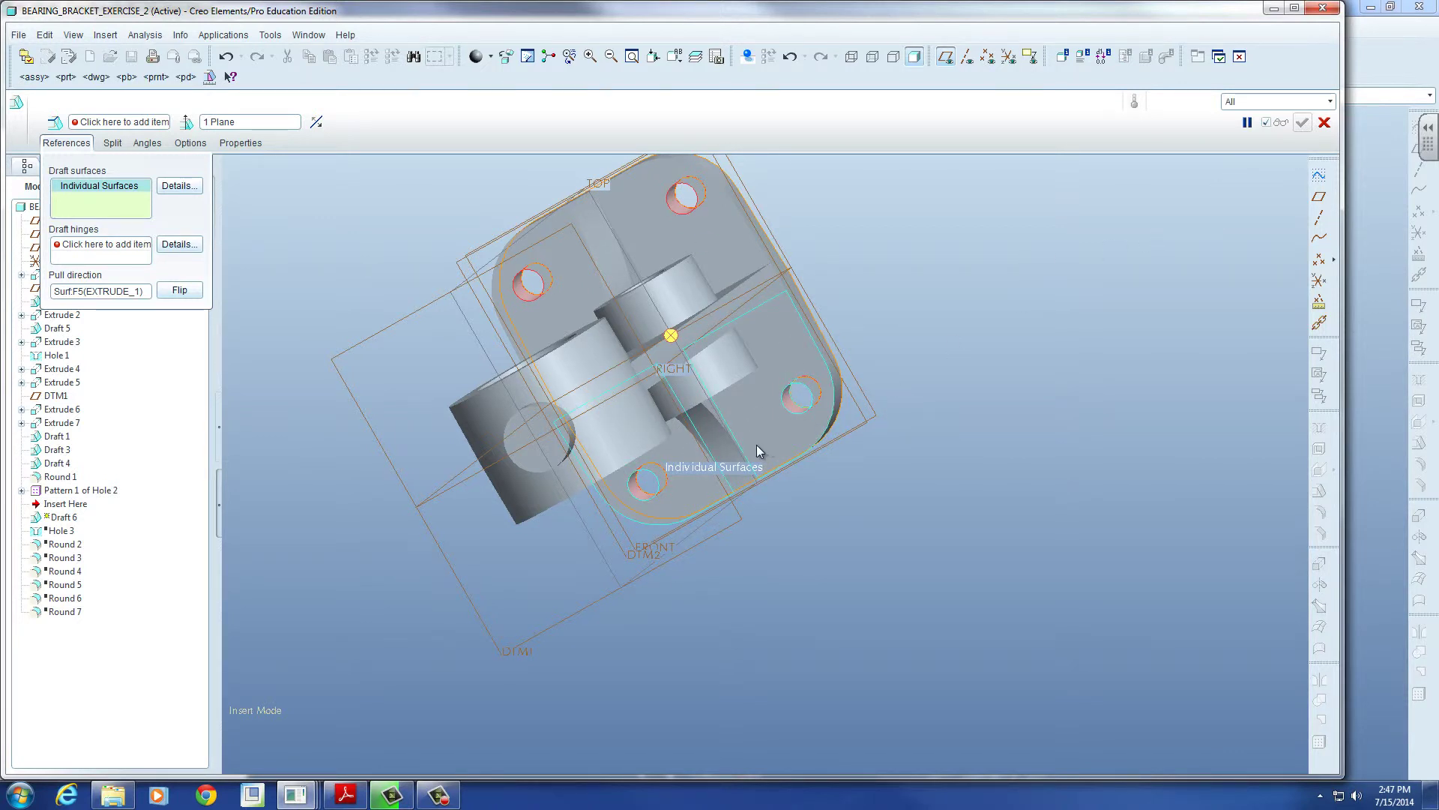
{"action": "middle_click_drag", "start_coordinate": [751, 444], "coordinate": [639, 502], "text": "shift"}
{"action": "left_click", "coordinate": [123, 251]}
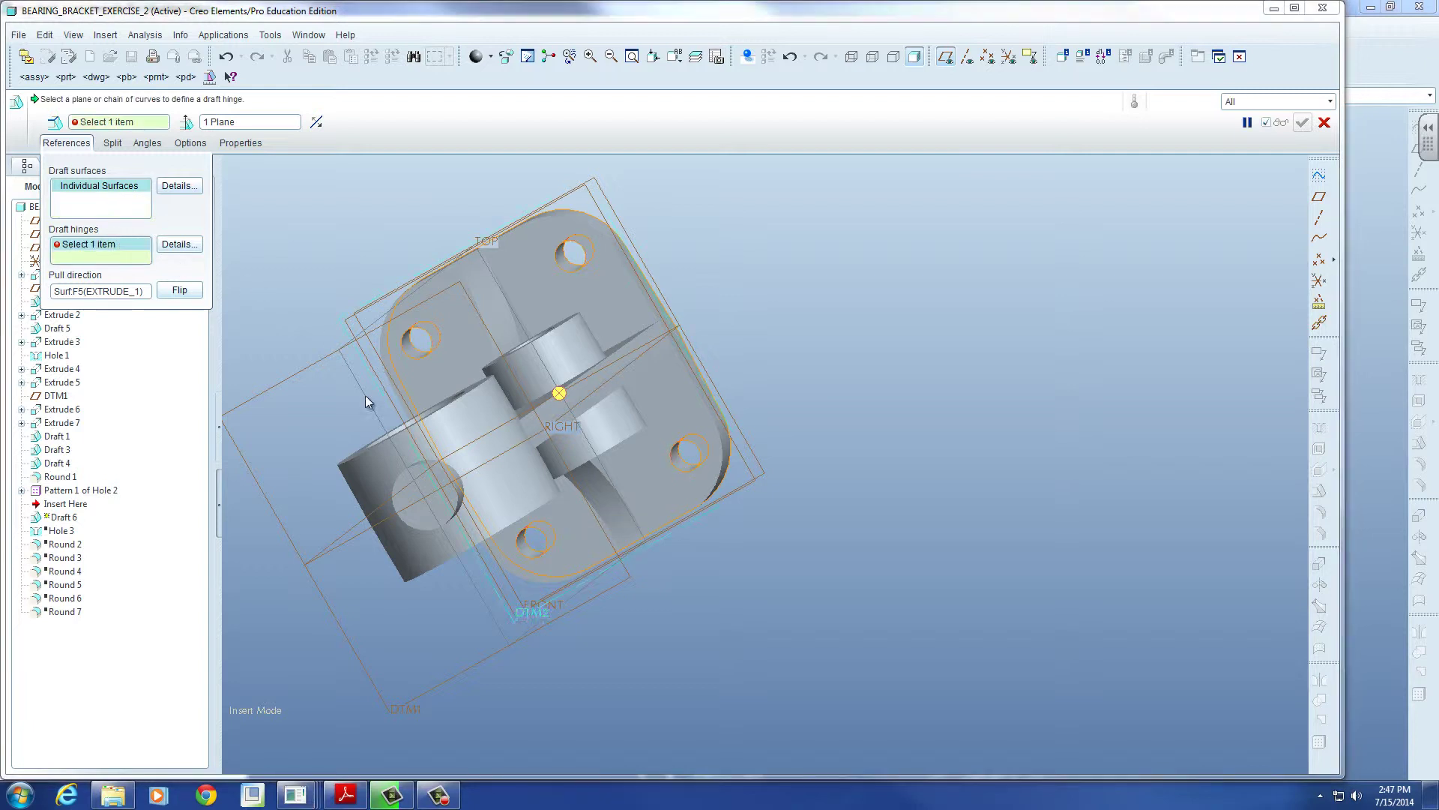
{"action": "middle_click_drag", "start_coordinate": [466, 391], "coordinate": [394, 413]}
{"action": "scroll", "coordinate": [391, 408], "scroll_direction": "down", "scroll_amount": 3}
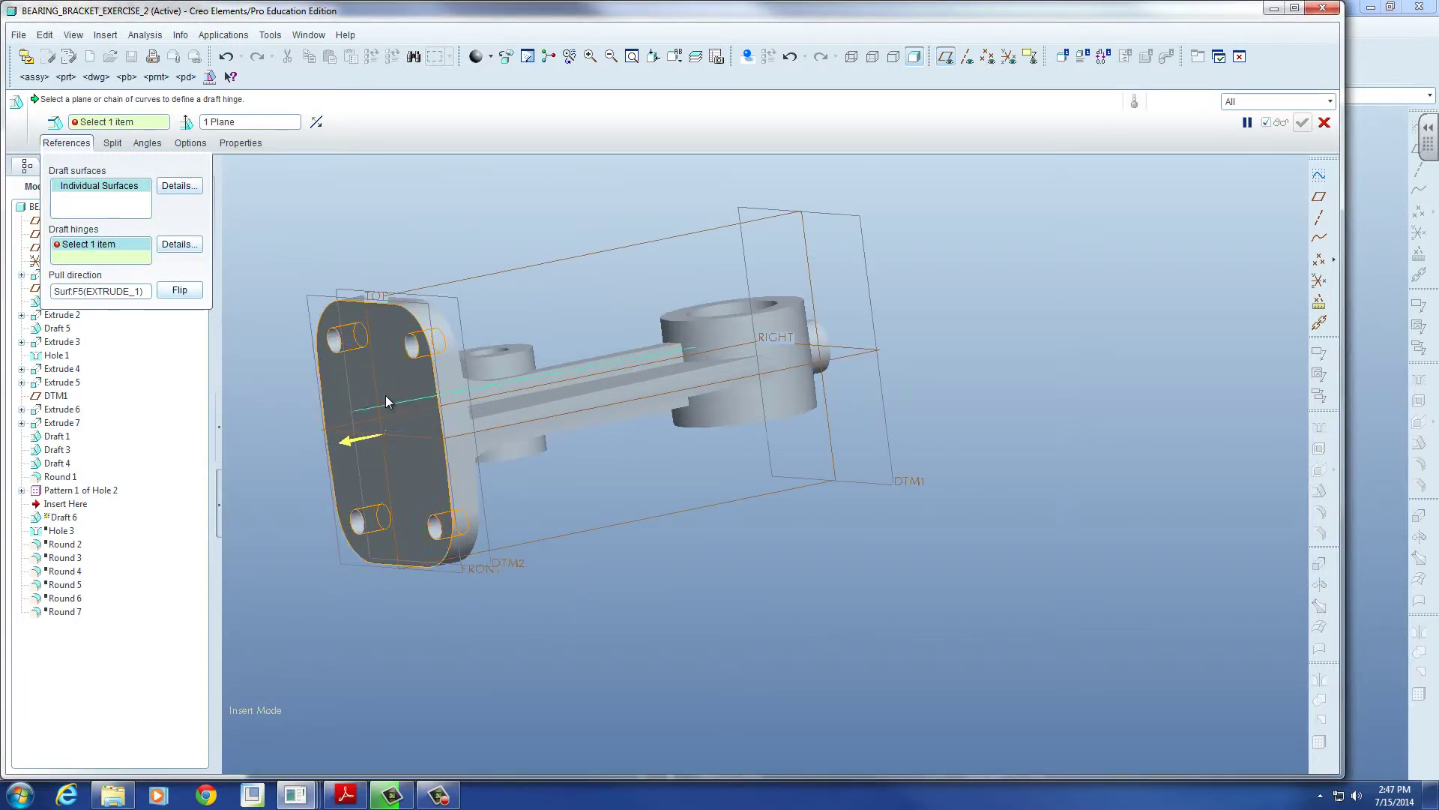
{"action": "left_click", "coordinate": [104, 251]}
{"action": "left_click", "coordinate": [384, 354]}
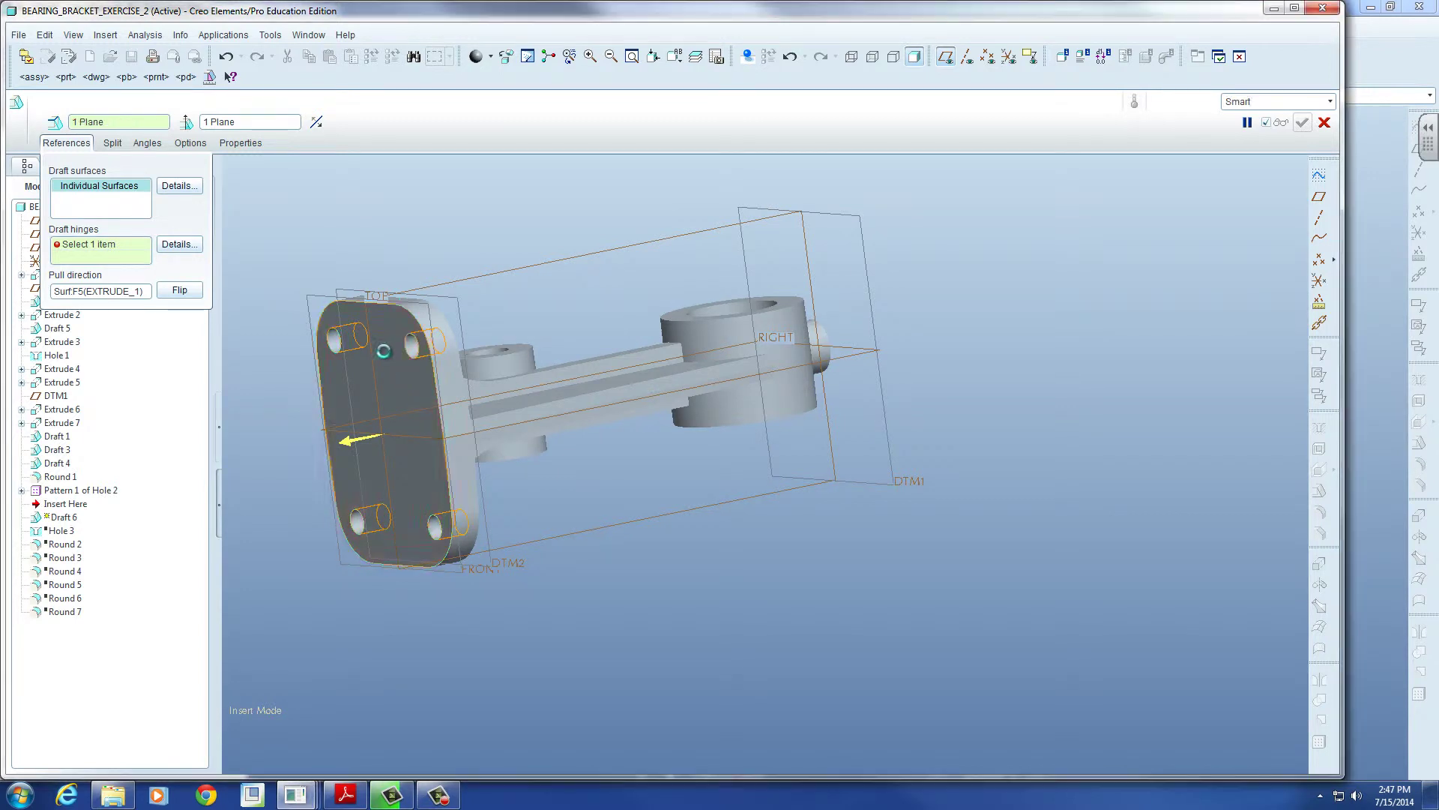
Step: Set the draft angle to 0.5 degrees and complete the draft on the mounting holes
{"action": "scroll", "coordinate": [384, 349], "scroll_direction": "down", "scroll_amount": 5}
{"action": "scroll", "coordinate": [388, 311], "scroll_direction": "down", "scroll_amount": 1}
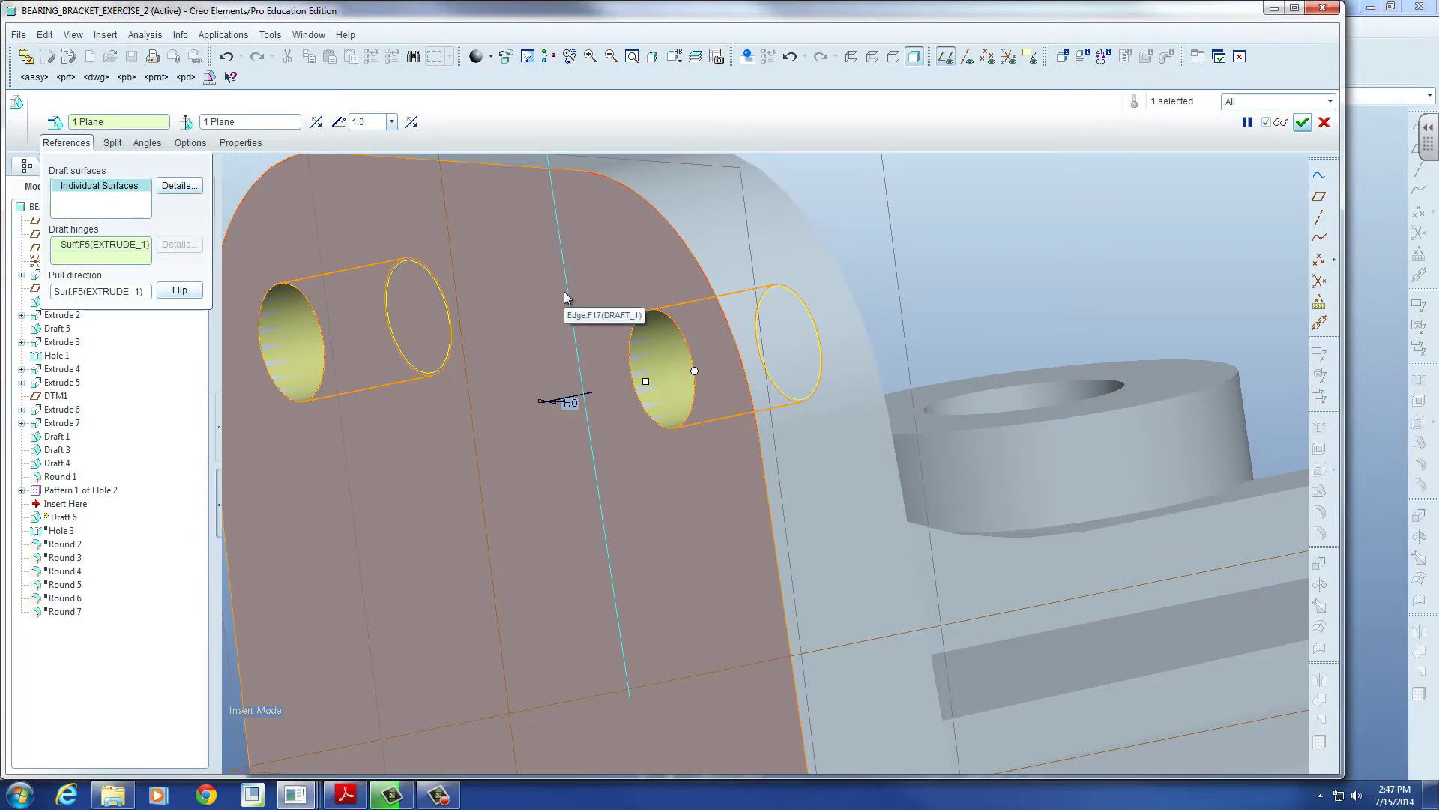
{"action": "left_click", "coordinate": [377, 122]}
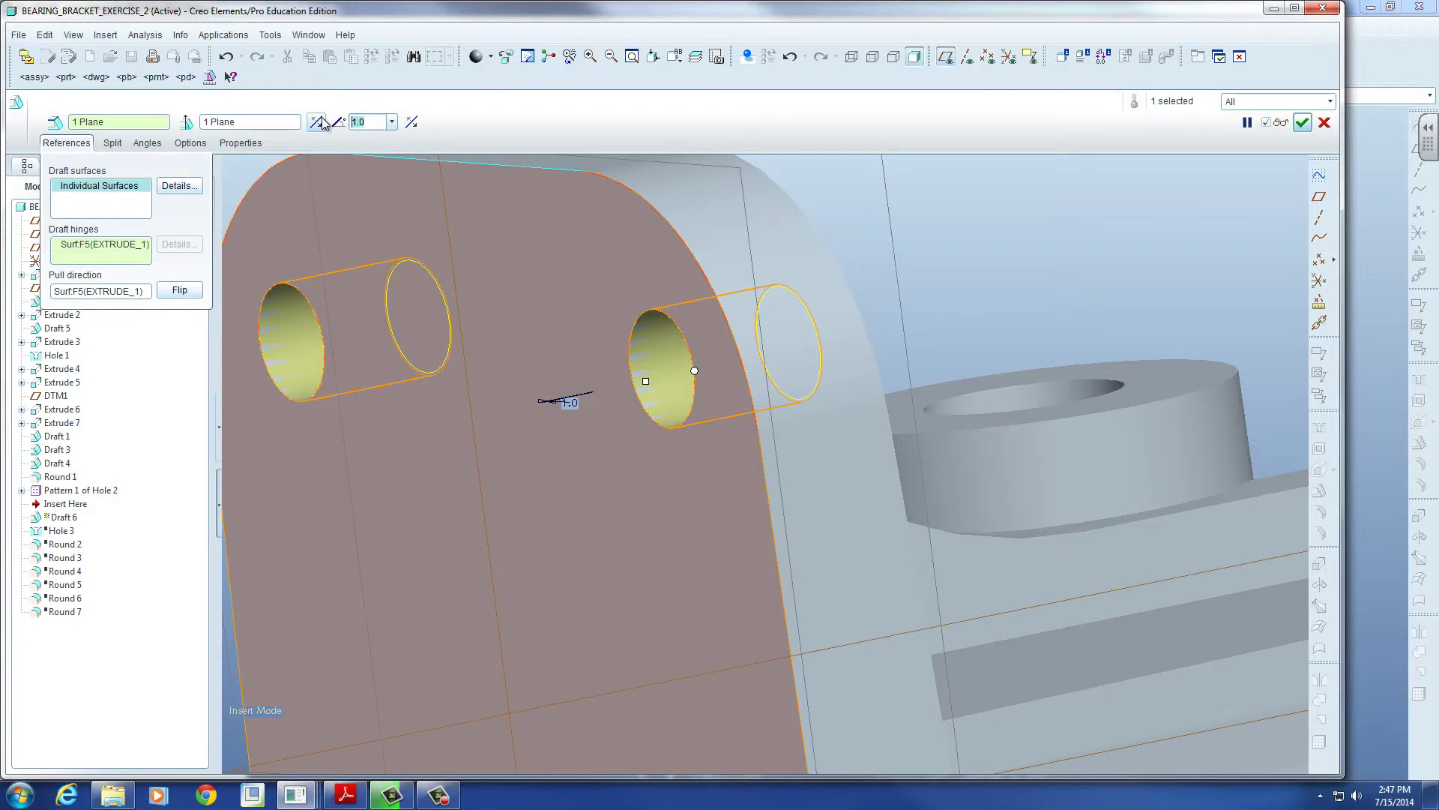
{"action": "type", "text": "5"}
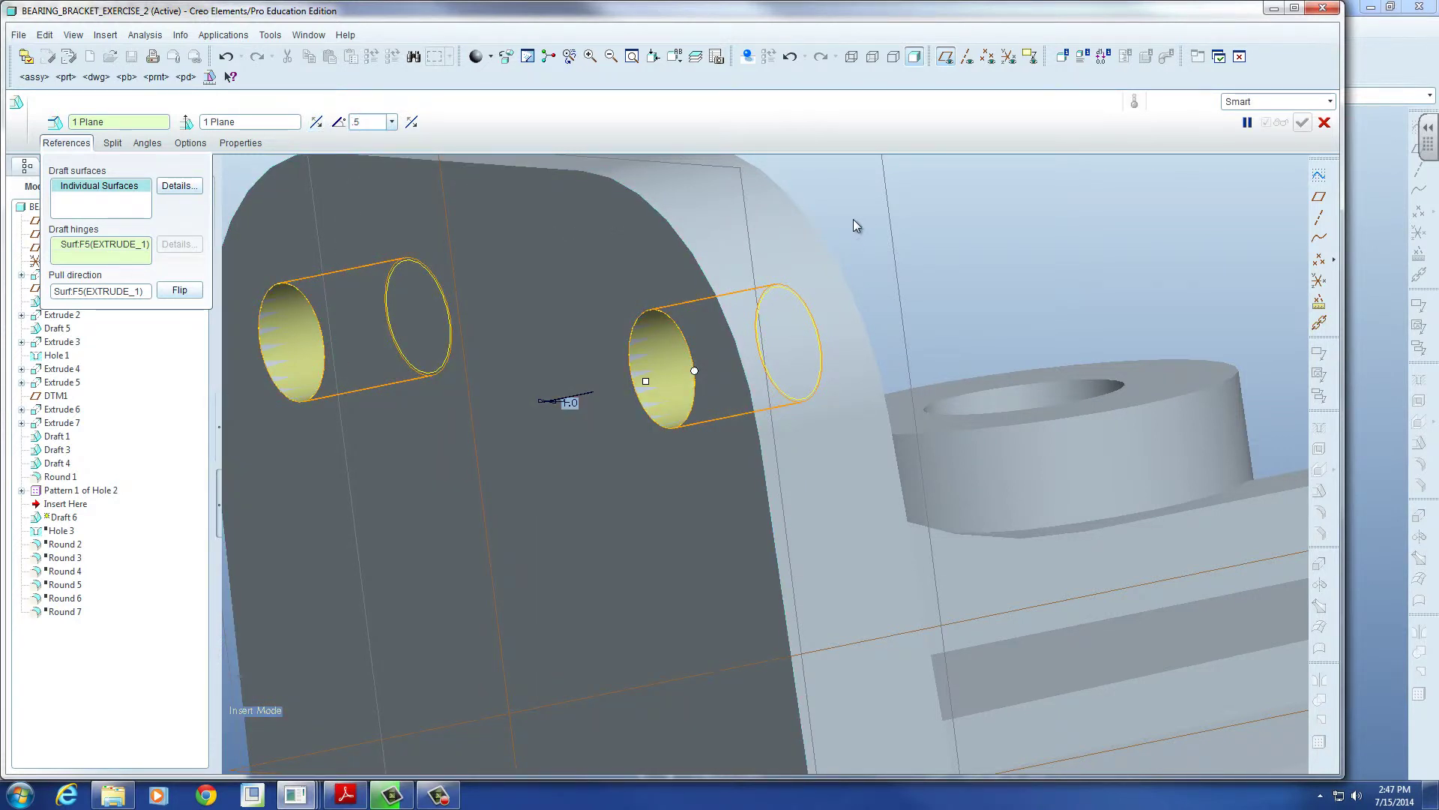
{"action": "key", "text": "Return"}
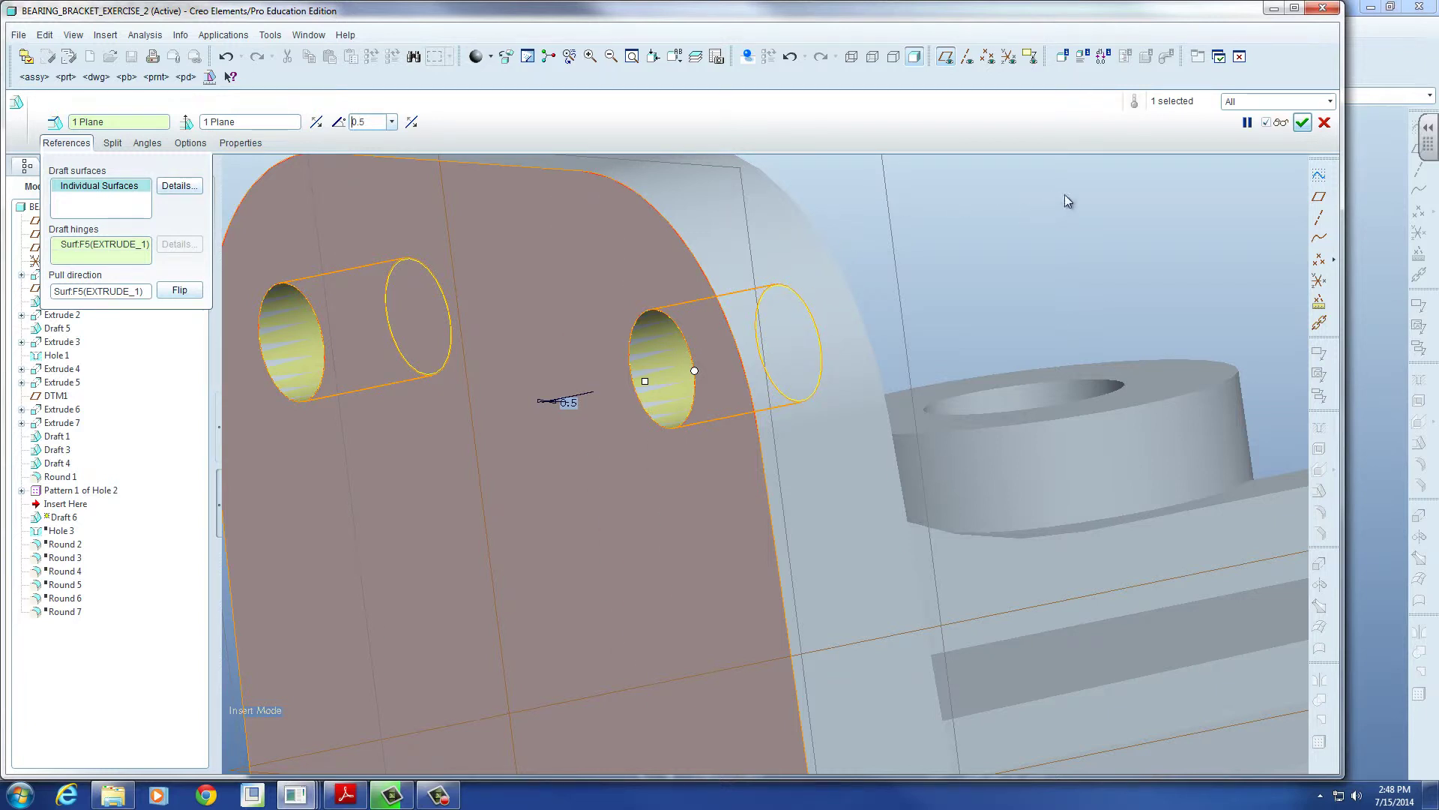
{"action": "left_click", "coordinate": [1303, 124]}
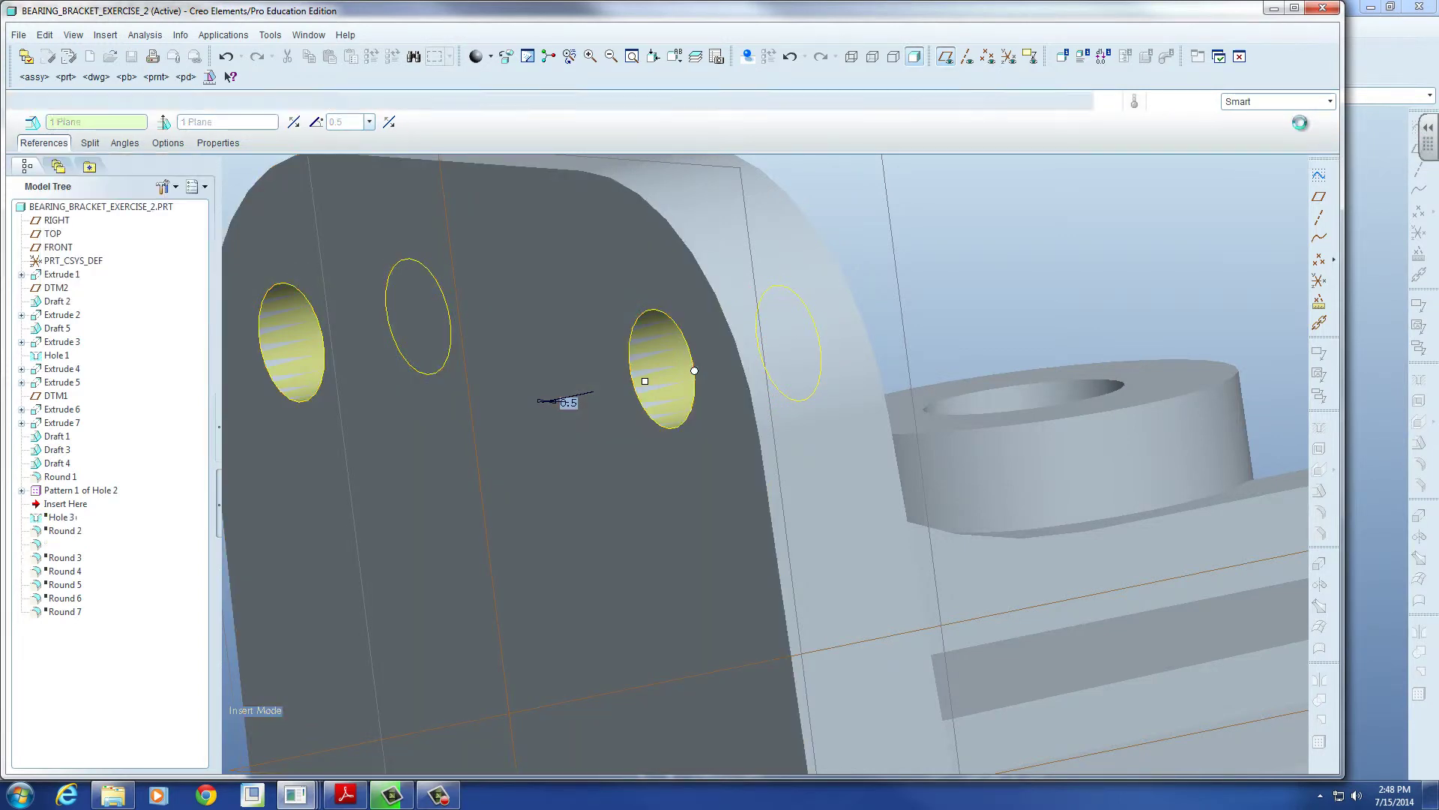
Step: Measure the diameter of one upper mounting hole's drafted surface
{"action": "left_click", "coordinate": [924, 213]}
{"action": "scroll", "coordinate": [845, 321], "scroll_direction": "down", "scroll_amount": 3}
{"action": "scroll", "coordinate": [817, 337], "scroll_direction": "up", "scroll_amount": 3}
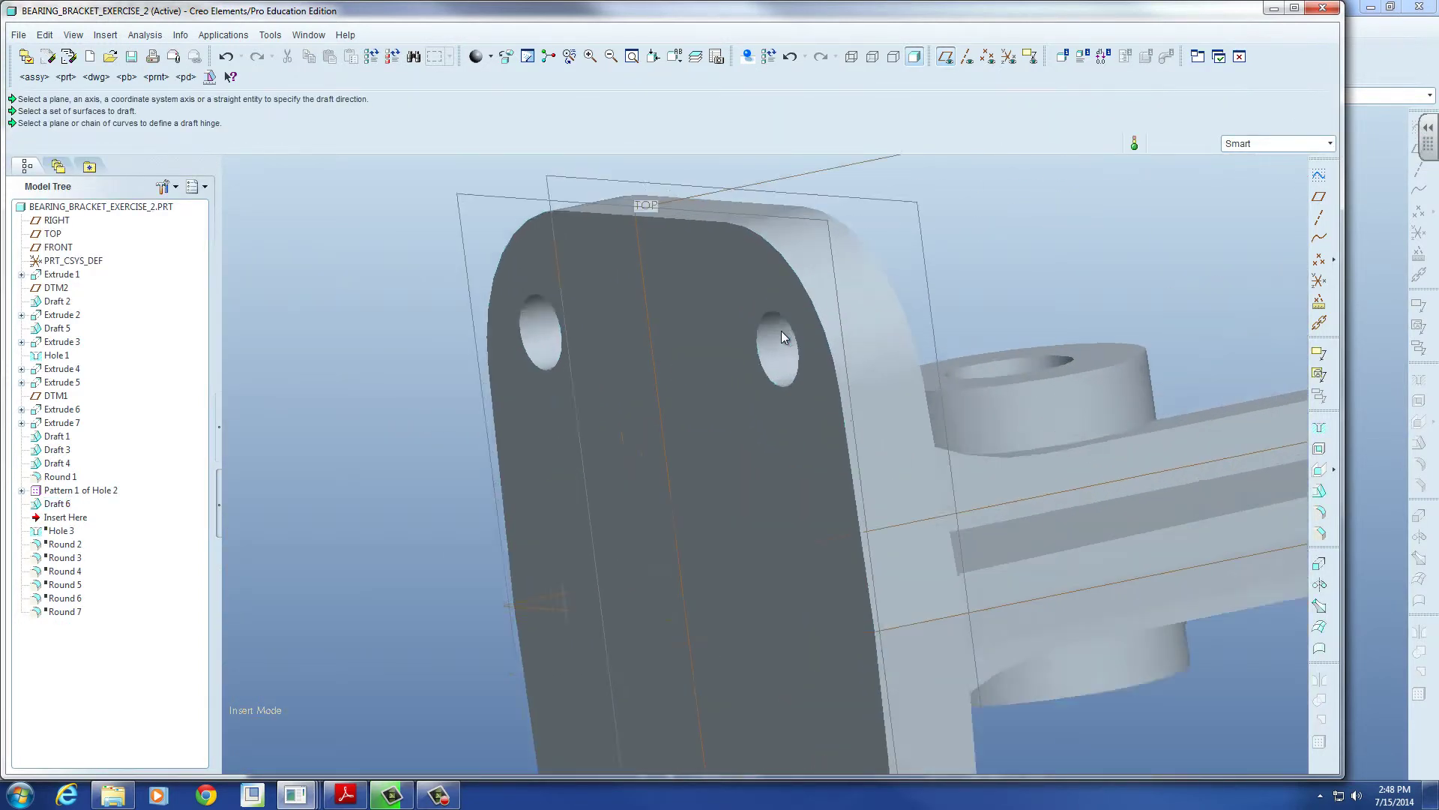
{"action": "scroll", "coordinate": [781, 330], "scroll_direction": "up", "scroll_amount": 2}
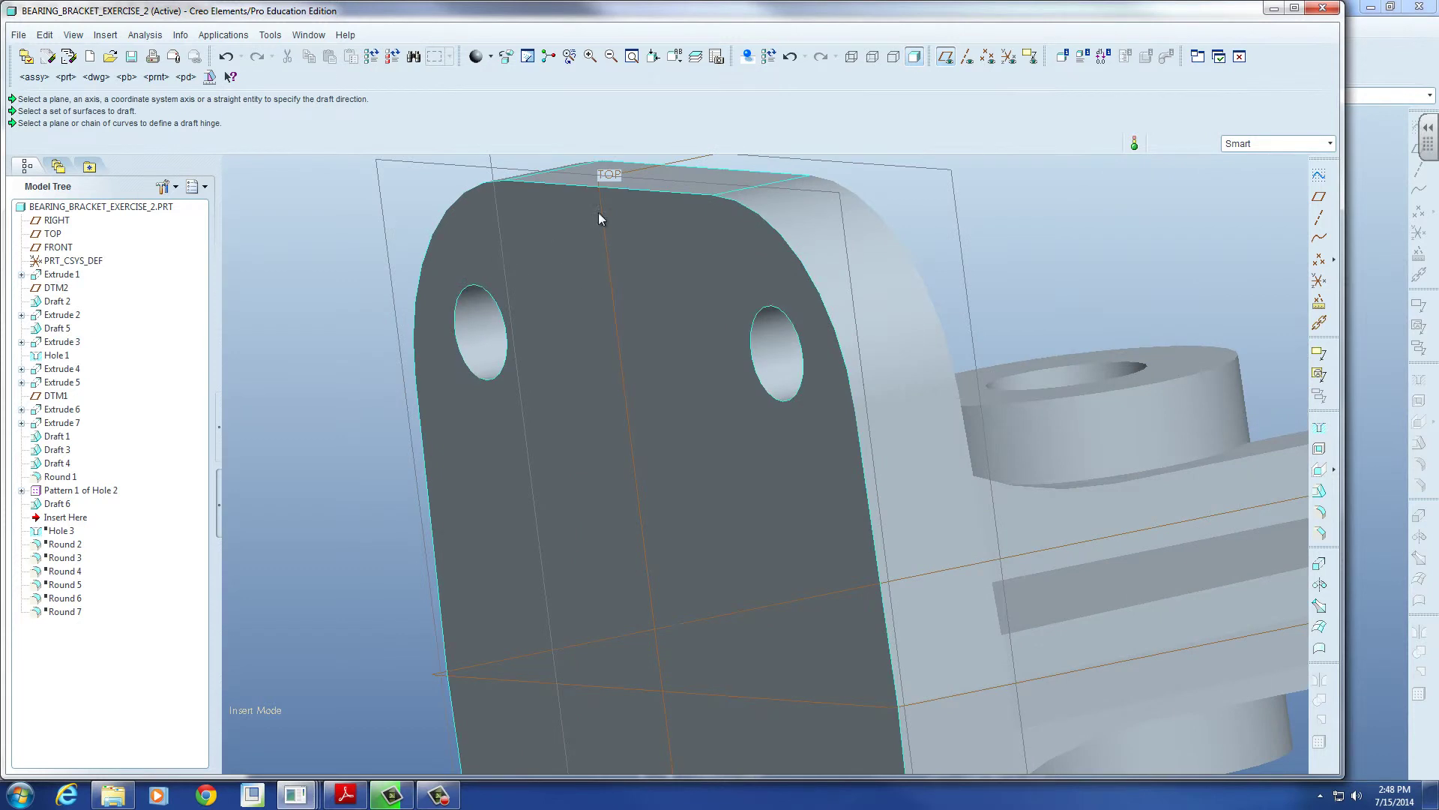
{"action": "left_click", "coordinate": [136, 36]}
{"action": "mouse_move", "coordinate": [201, 54]}
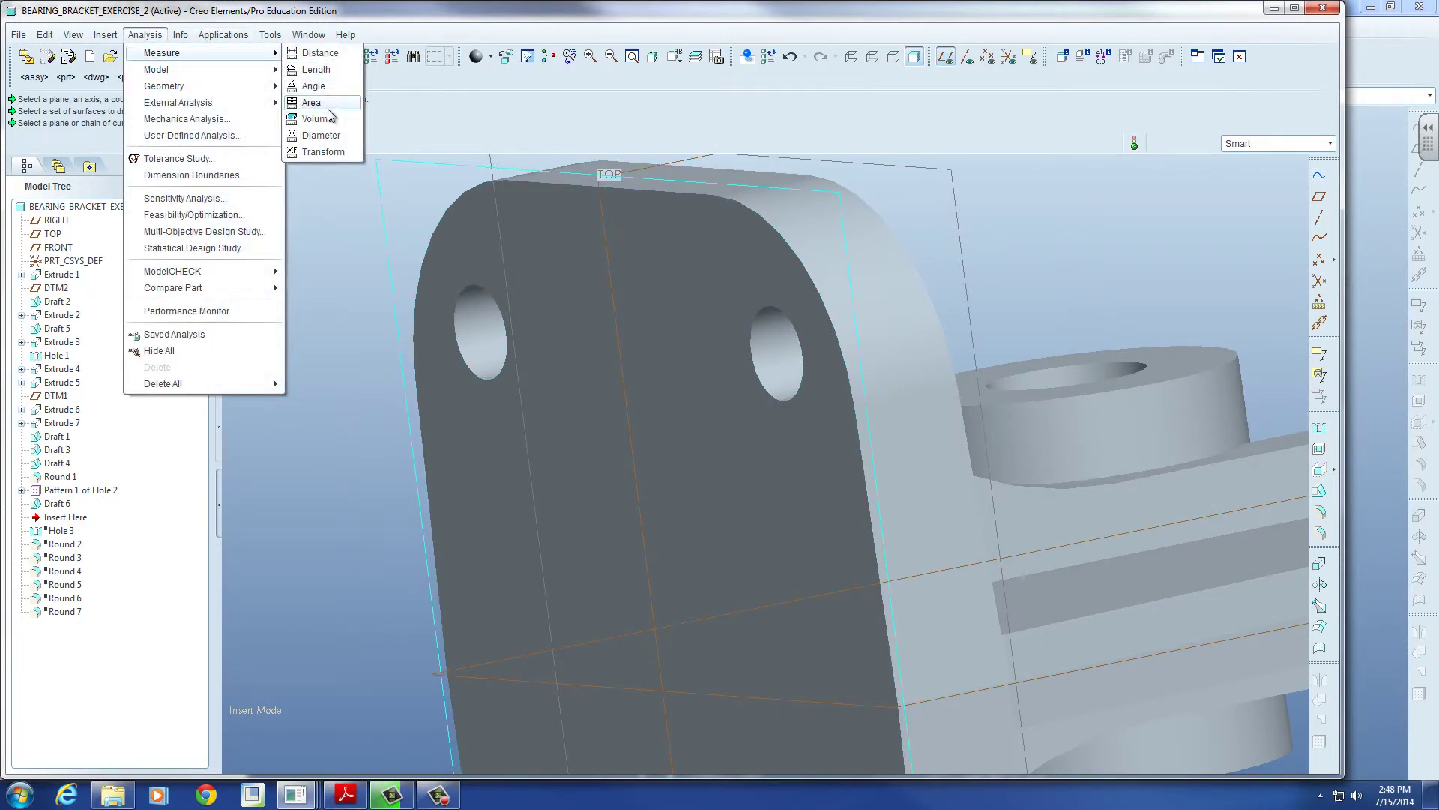
{"action": "left_click", "coordinate": [322, 136]}
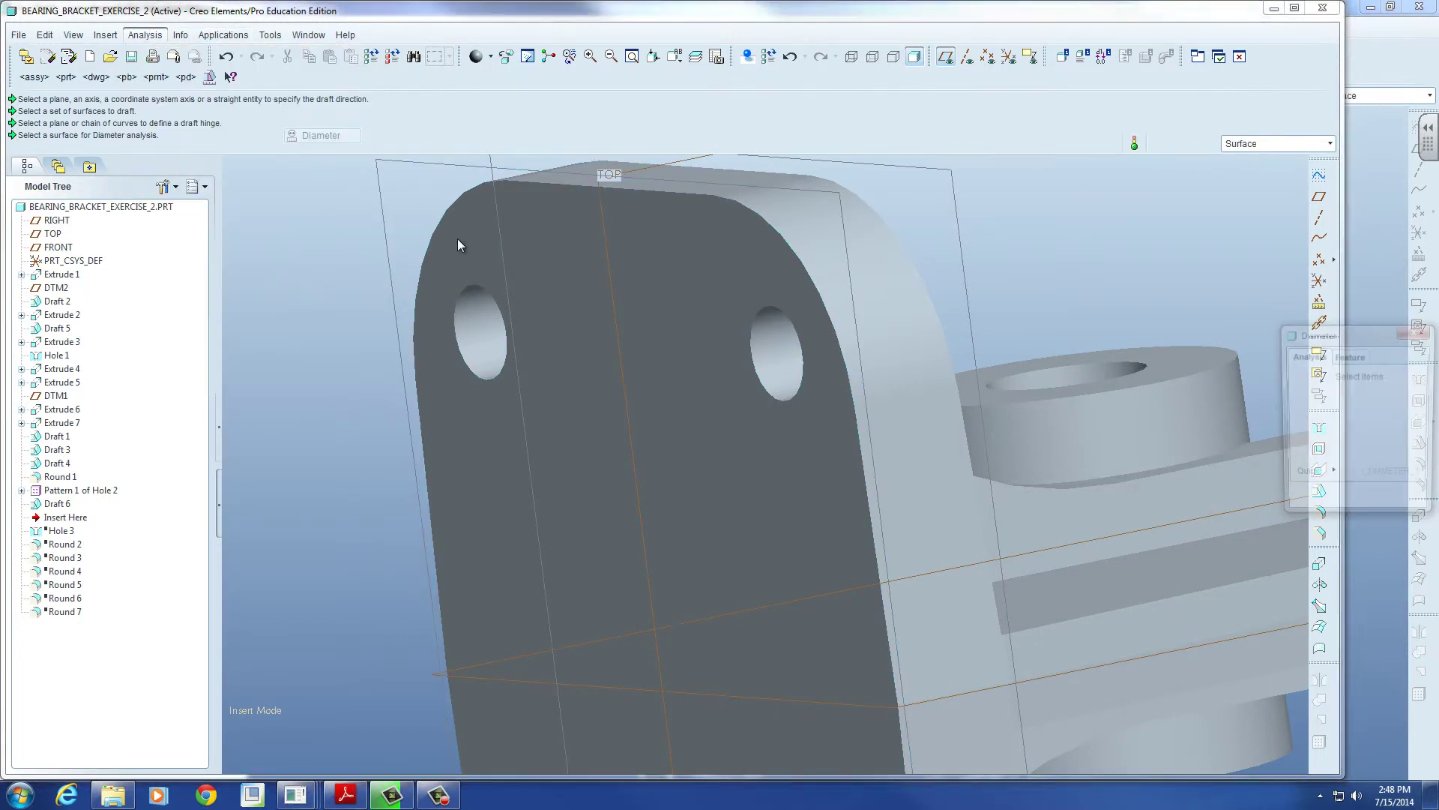
{"action": "left_click", "coordinate": [467, 293]}
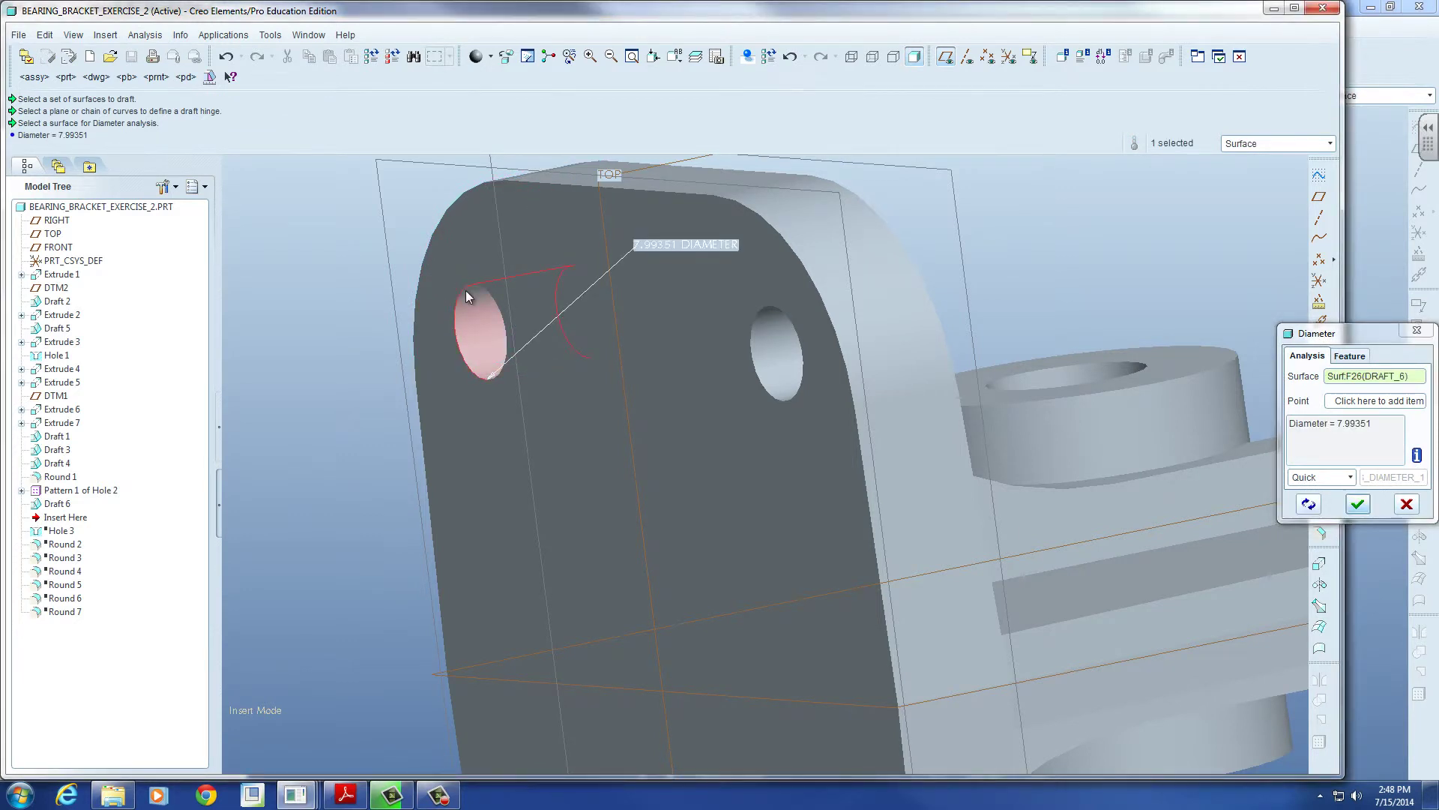
{"action": "scroll", "coordinate": [466, 290], "scroll_direction": "down", "scroll_amount": 5}
{"action": "middle_click_drag", "start_coordinate": [466, 290], "coordinate": [593, 236]}
{"action": "scroll", "coordinate": [693, 235], "scroll_direction": "up", "scroll_amount": 3}
{"action": "scroll", "coordinate": [1015, 348], "scroll_direction": "up", "scroll_amount": 3}
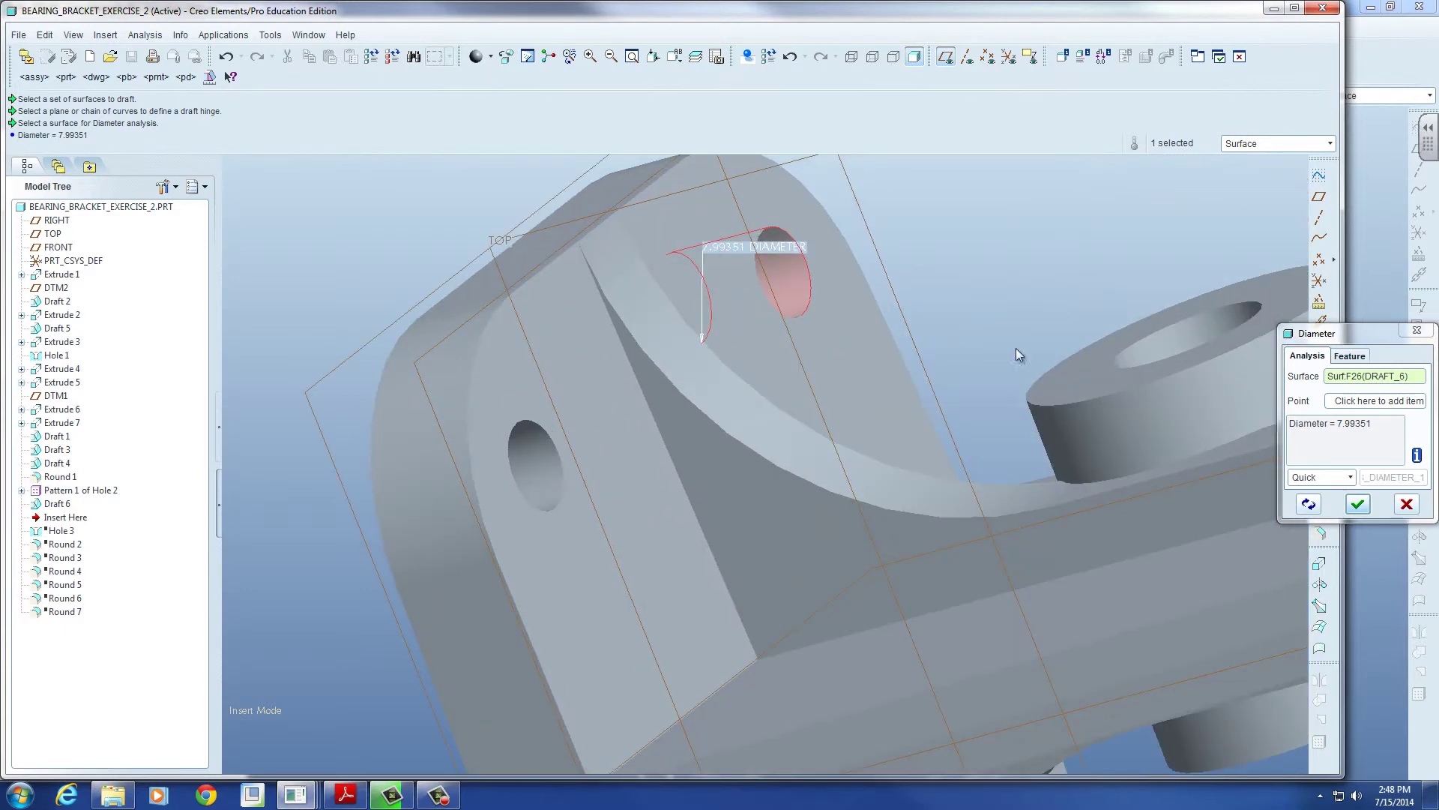
{"action": "left_click", "coordinate": [1335, 422]}
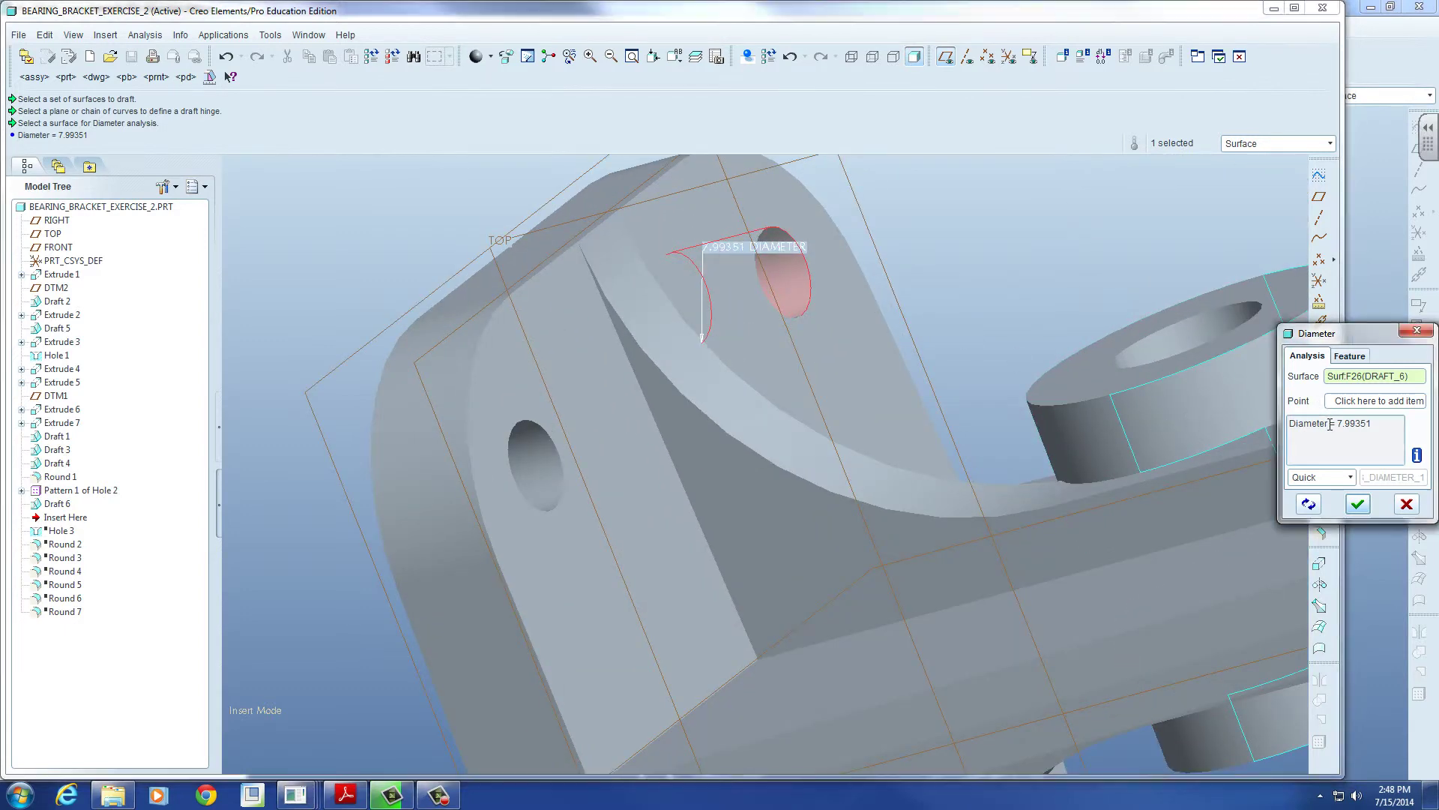
Step: Clear the measured surface and try to take the diameter at the upper mounting hole's rib-side edge instead
{"action": "right_click", "coordinate": [1355, 376]}
{"action": "left_click", "coordinate": [1385, 384]}
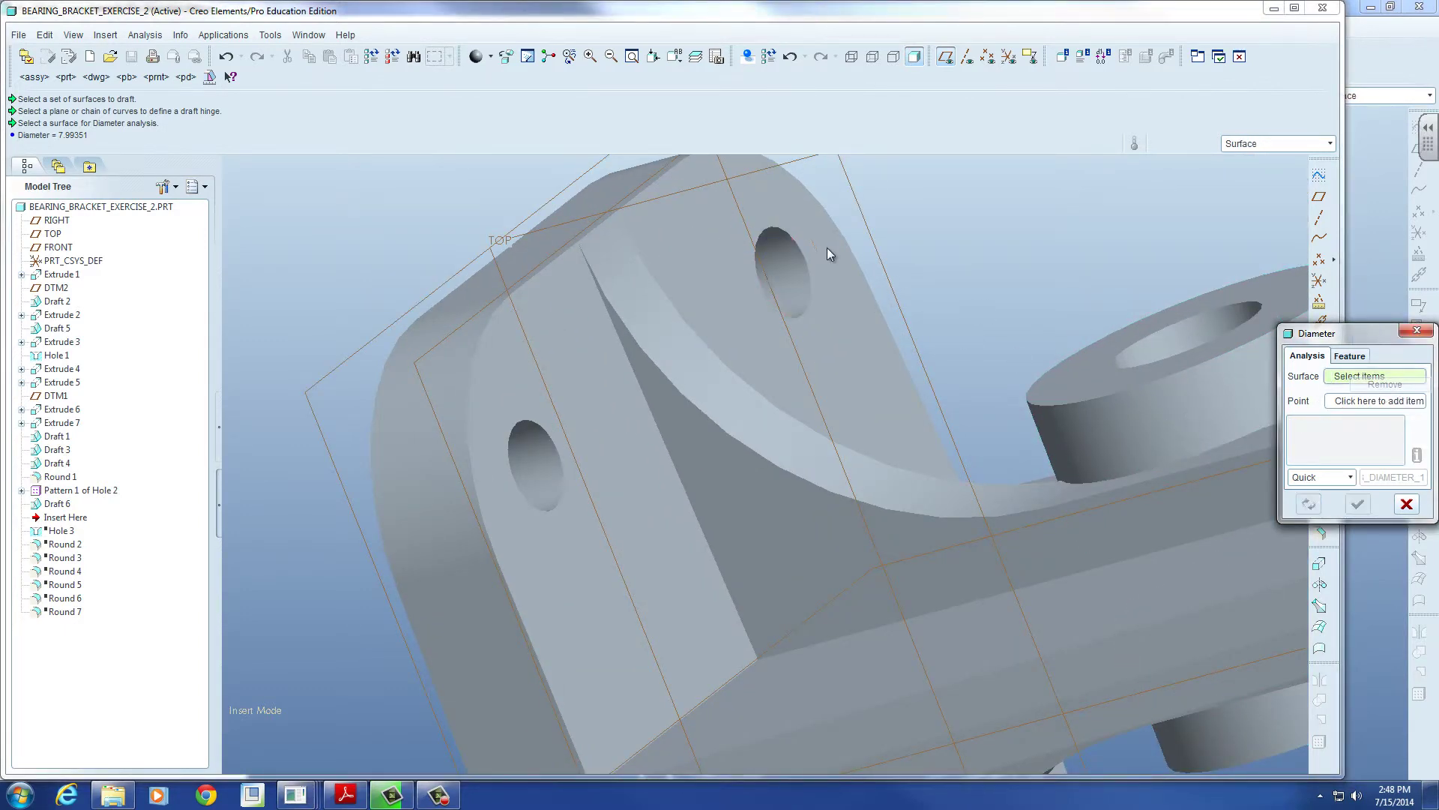
{"action": "left_click", "coordinate": [785, 238]}
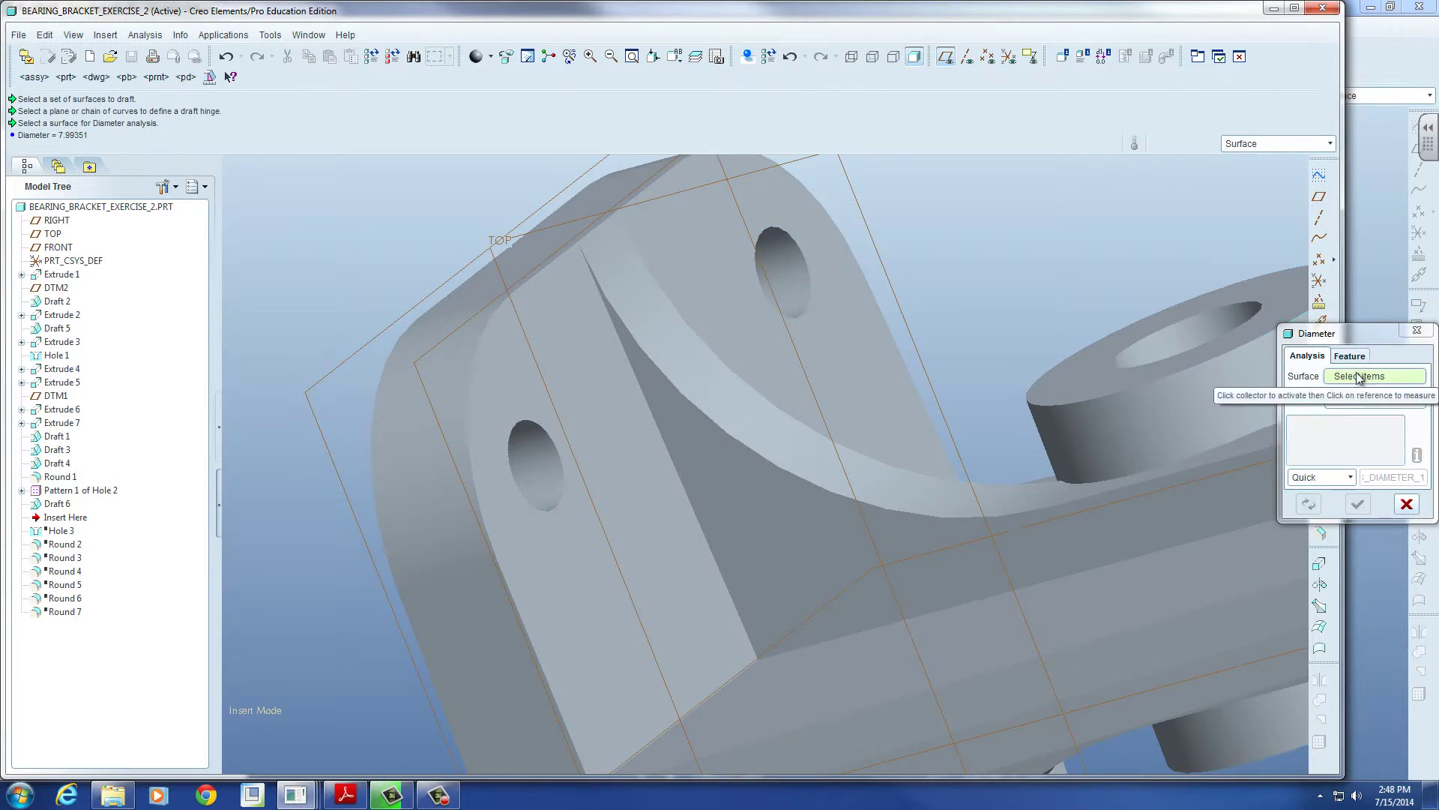
{"action": "left_click", "coordinate": [1406, 504]}
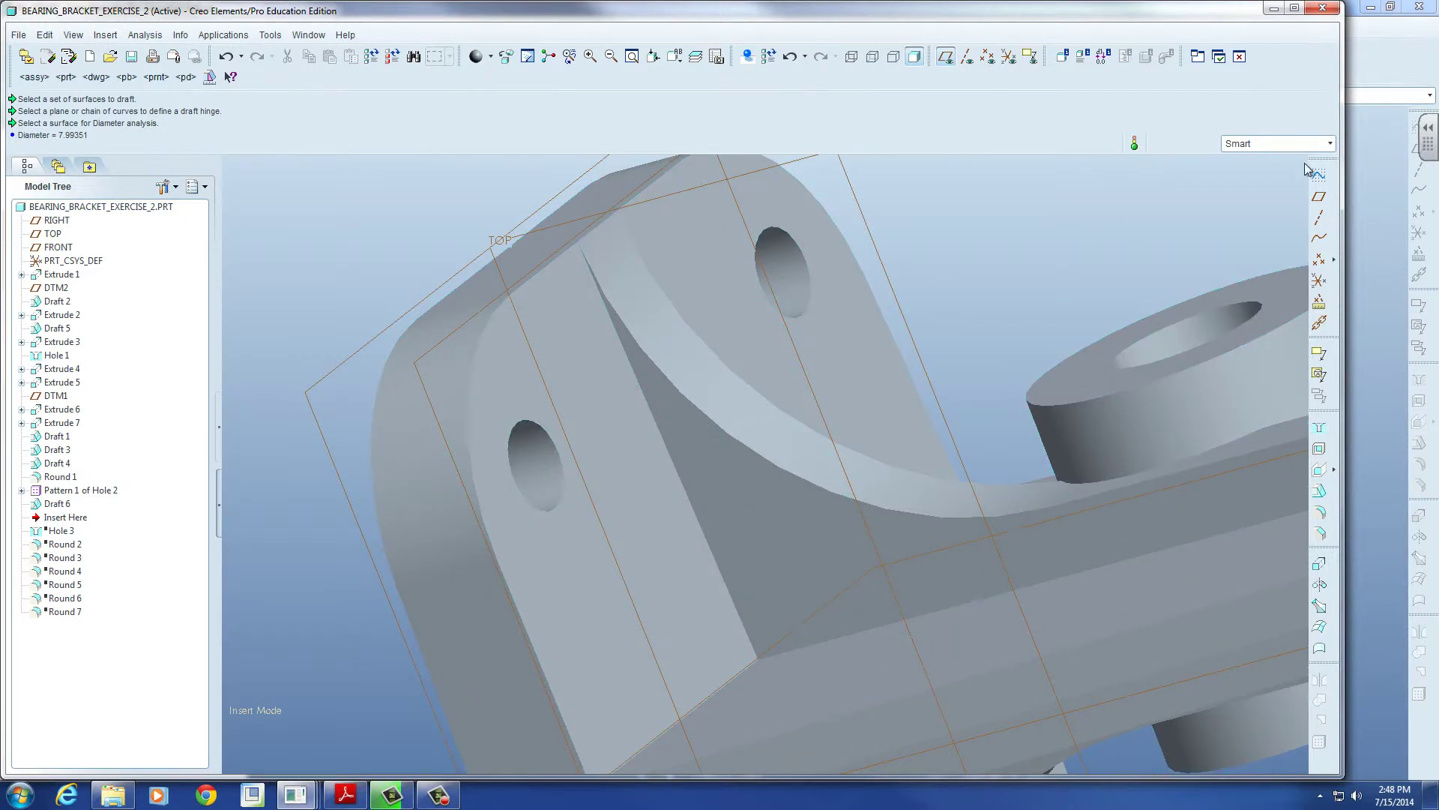
{"action": "left_click", "coordinate": [1288, 144]}
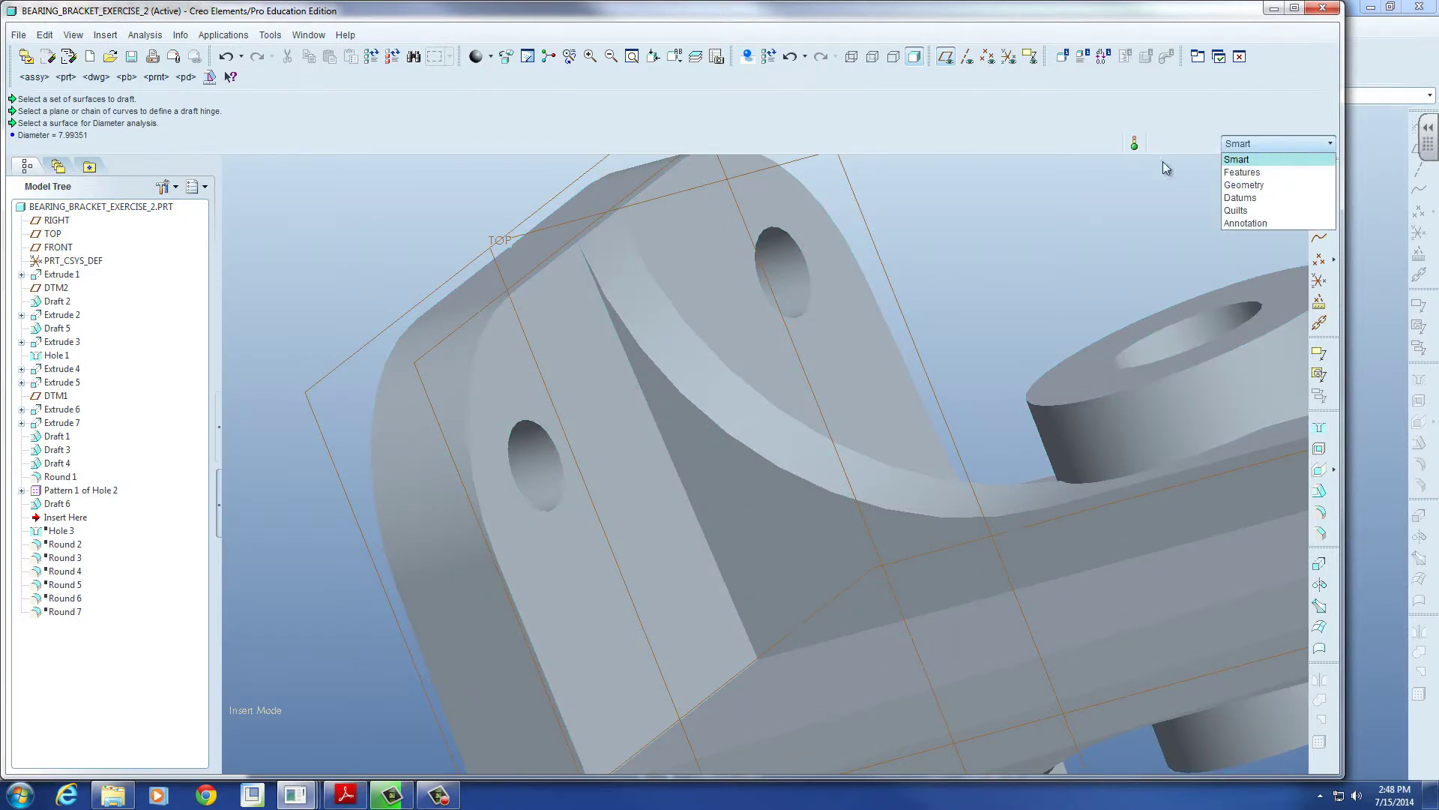
{"action": "left_click", "coordinate": [144, 34]}
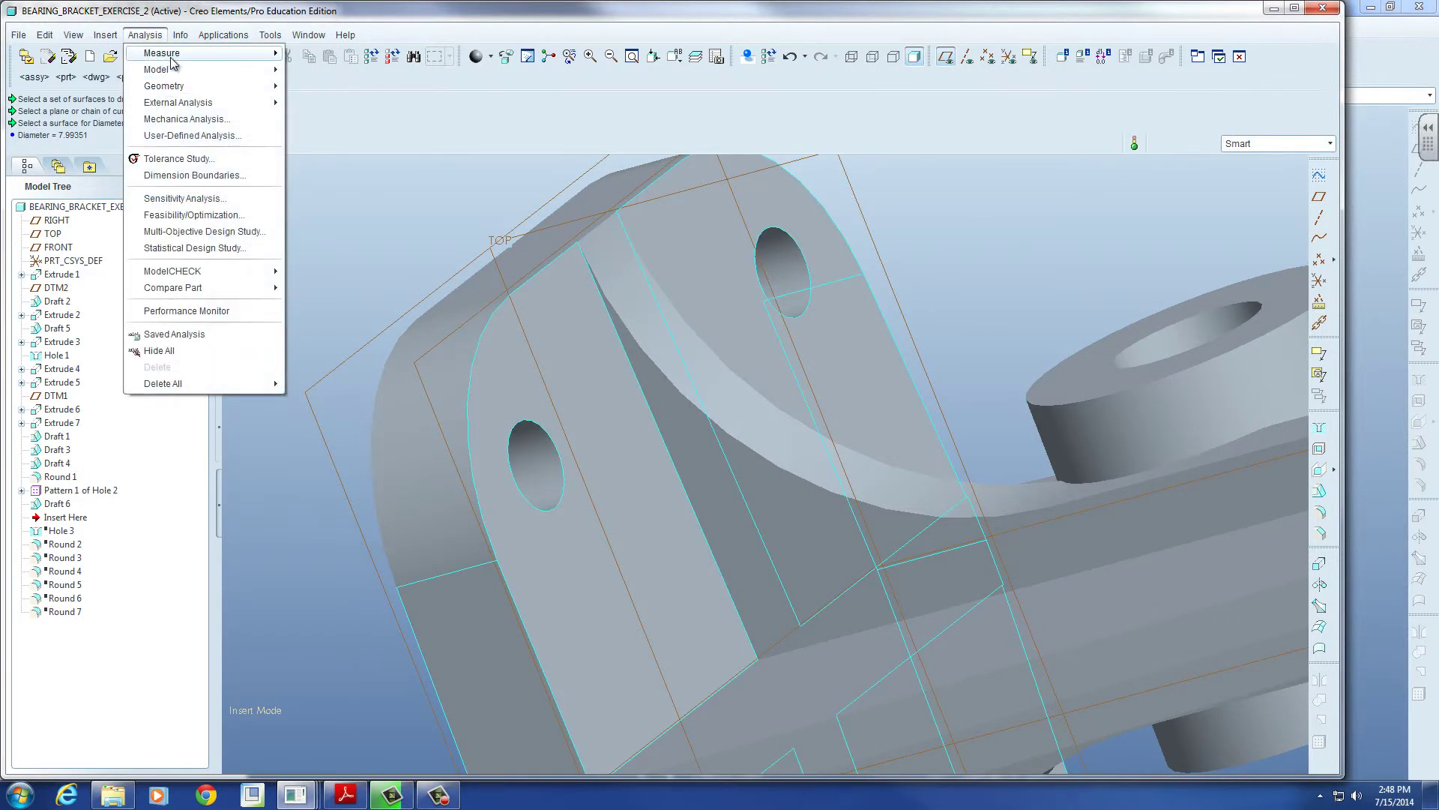
{"action": "mouse_move", "coordinate": [225, 53]}
{"action": "left_click", "coordinate": [321, 136]}
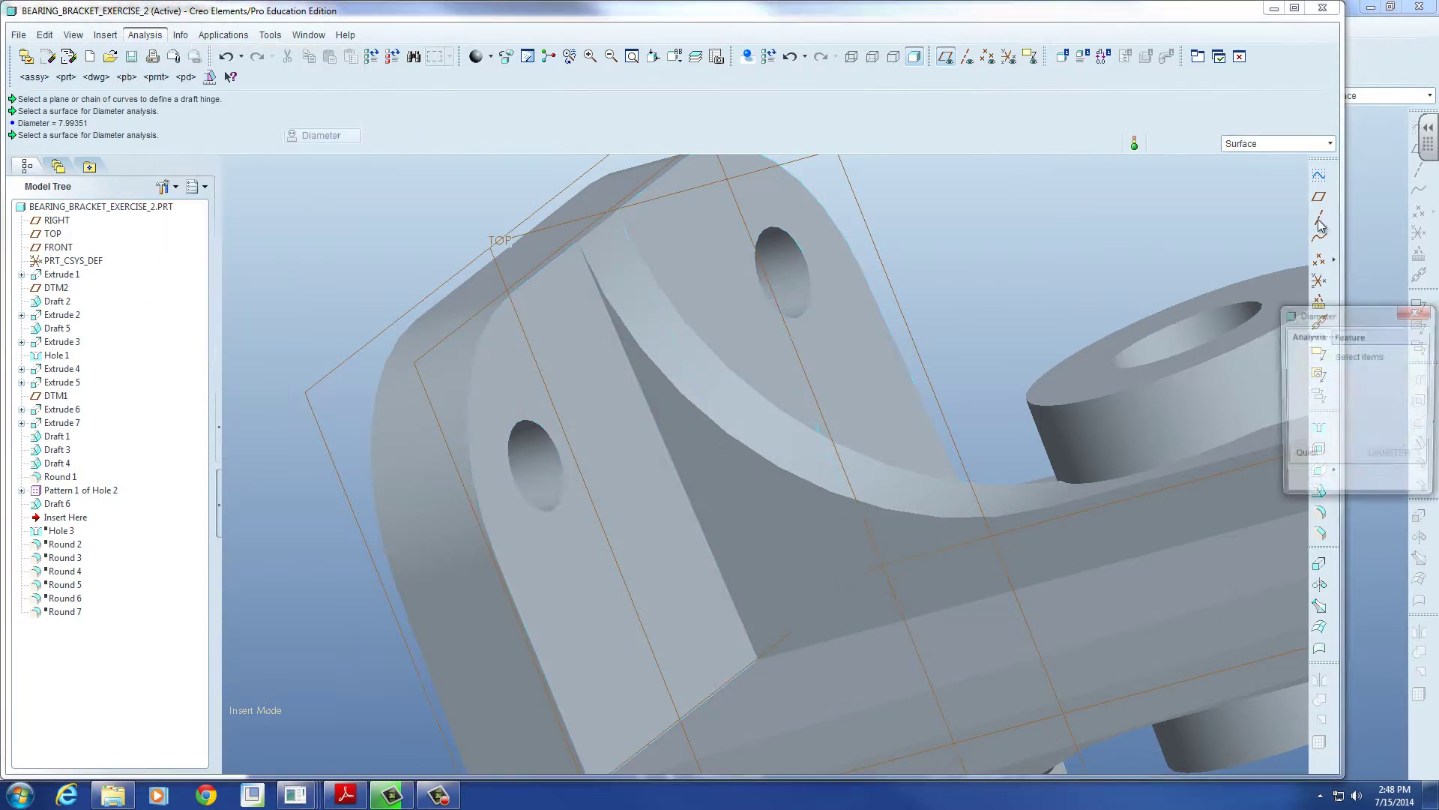
{"action": "left_click", "coordinate": [1267, 143]}
{"action": "left_click", "coordinate": [1256, 161]}
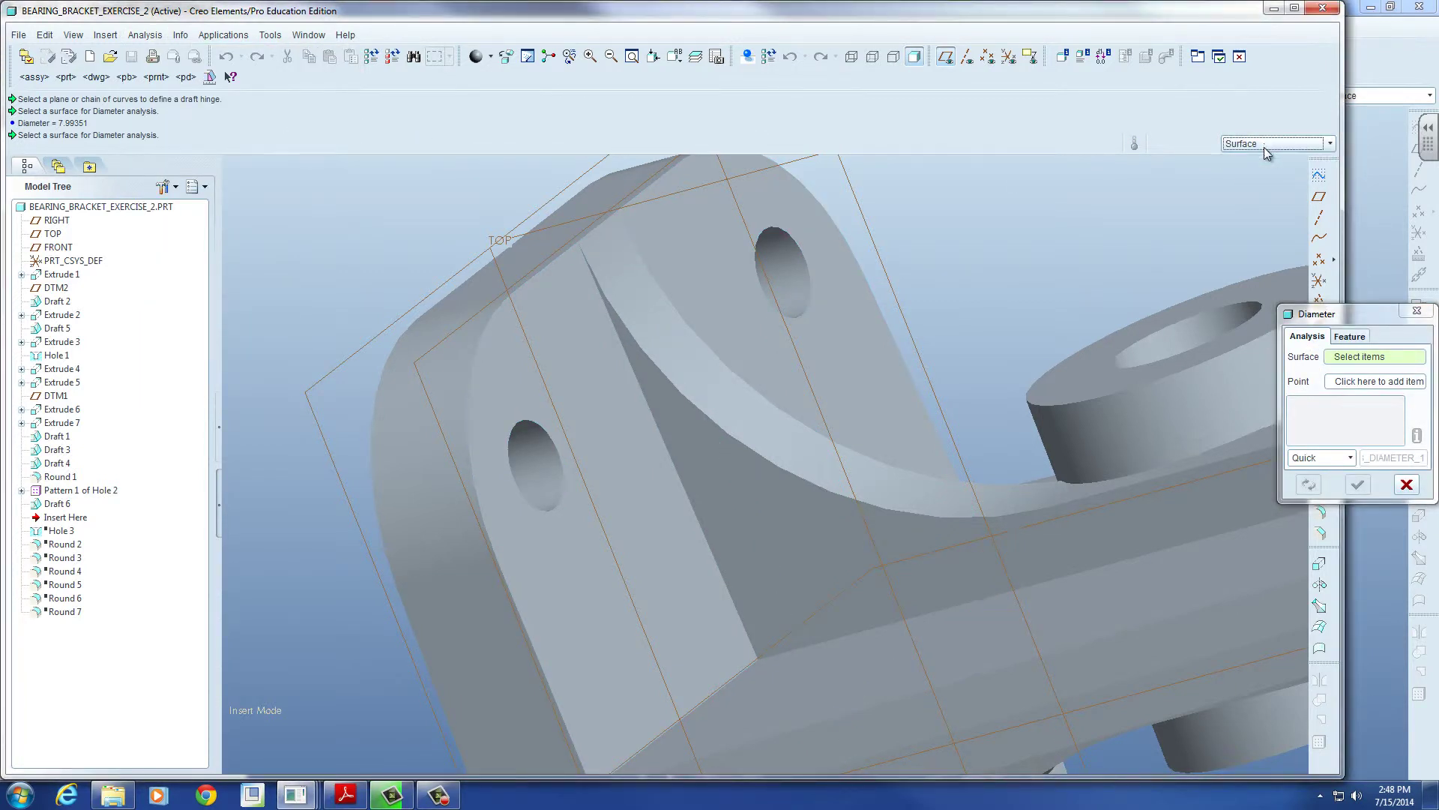
{"action": "left_click", "coordinate": [1406, 485]}
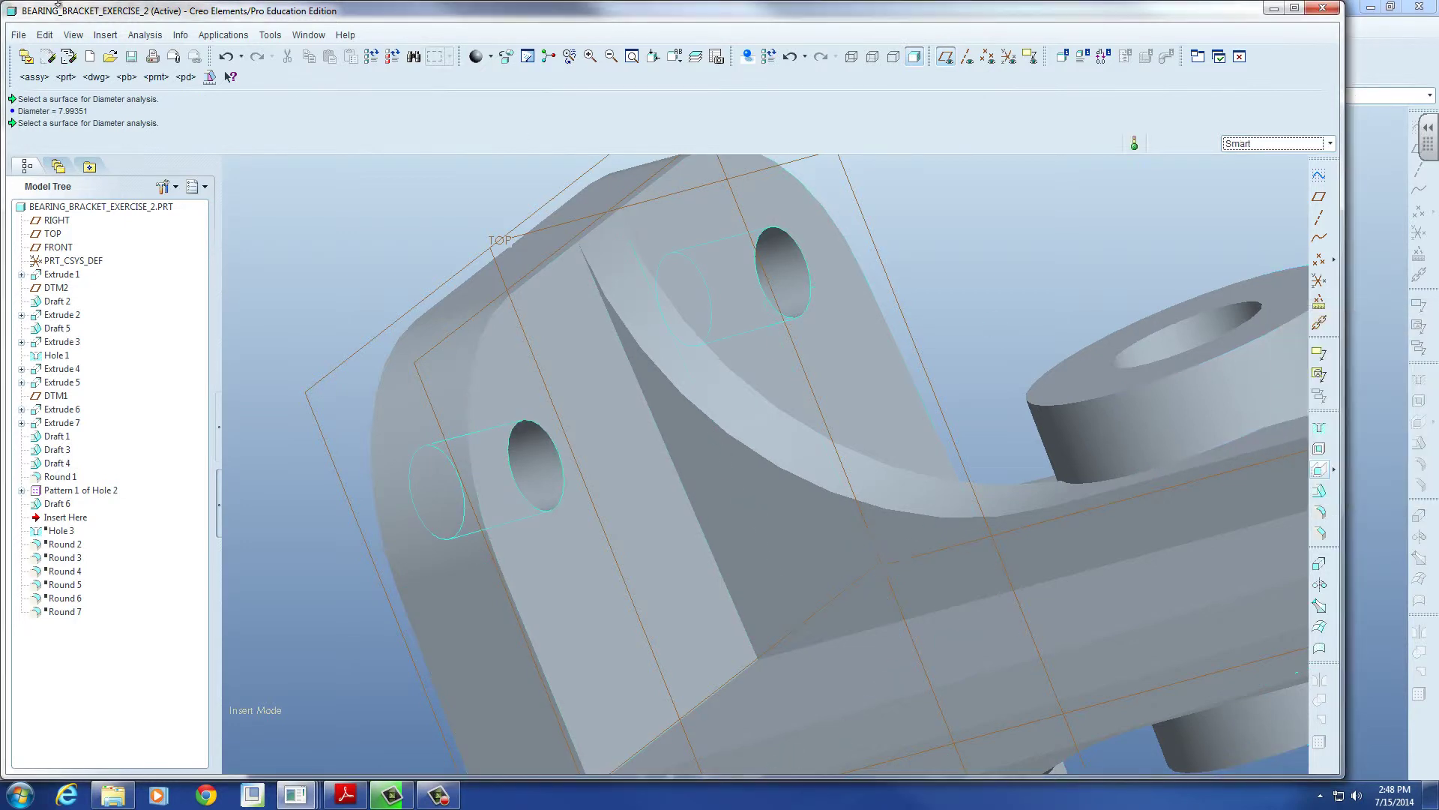
Step: Measure the distance across the upper mounting hole's rib-side opening between its two opposite edge vertices
{"action": "left_click", "coordinate": [145, 35]}
{"action": "mouse_move", "coordinate": [173, 86]}
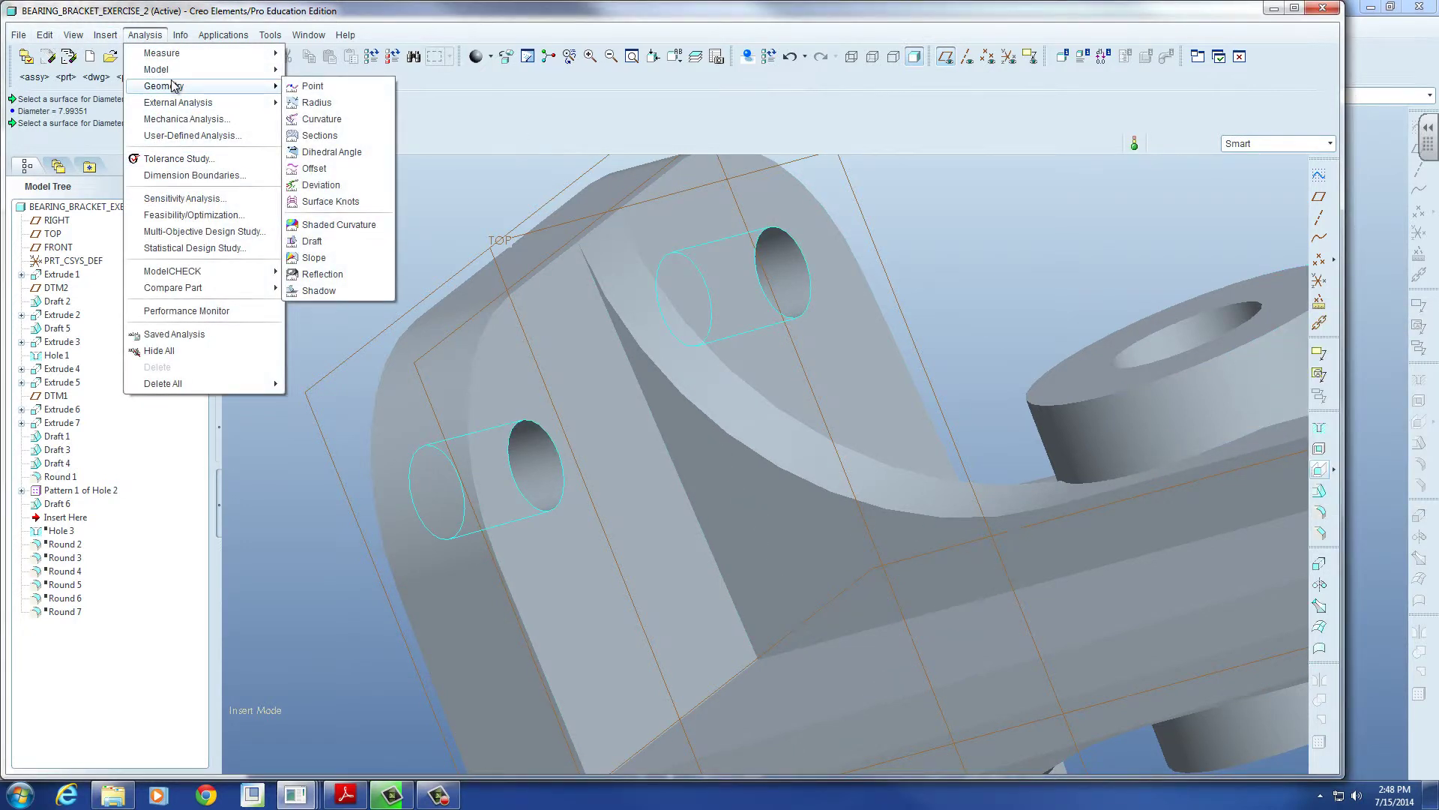
{"action": "mouse_move", "coordinate": [171, 54]}
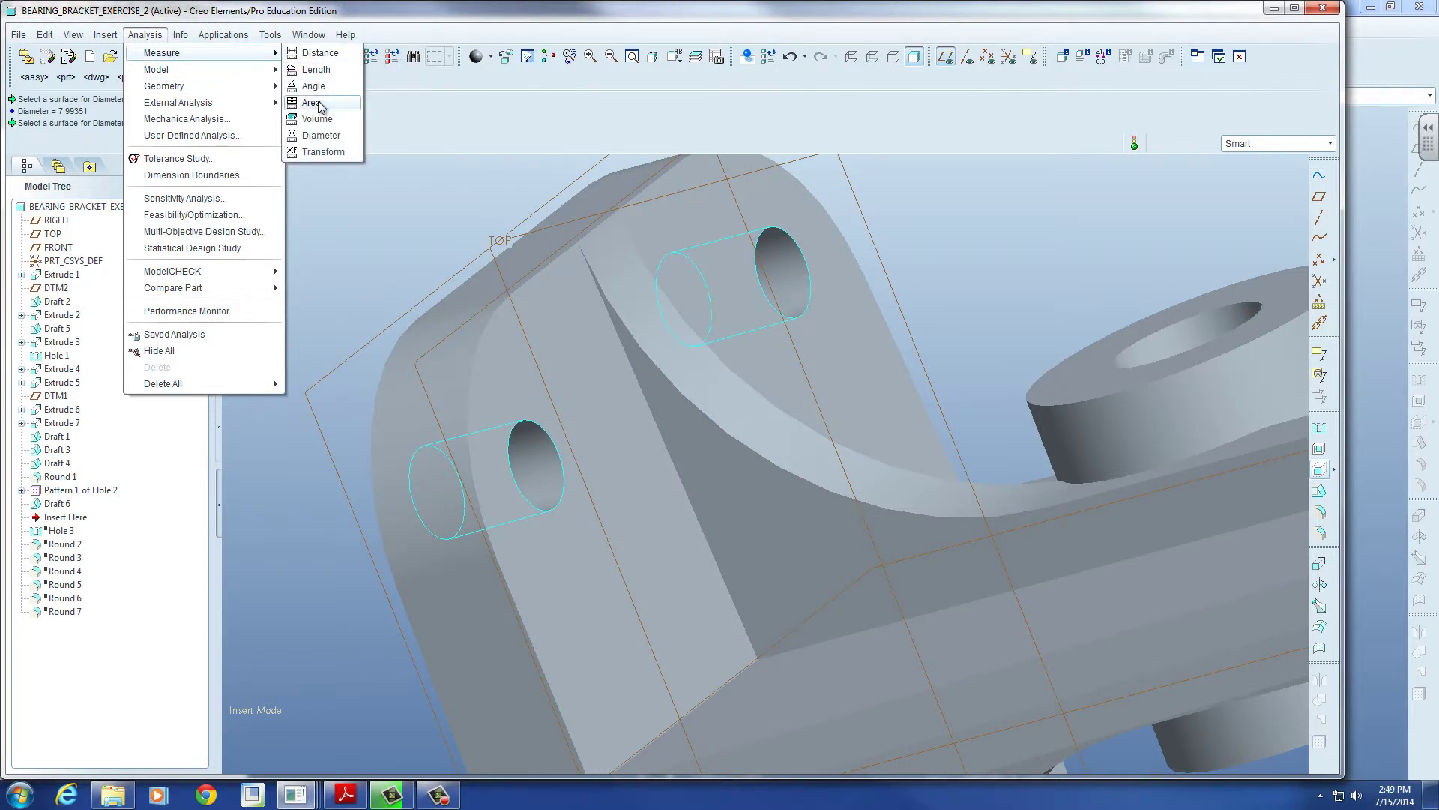
{"action": "left_click", "coordinate": [320, 52]}
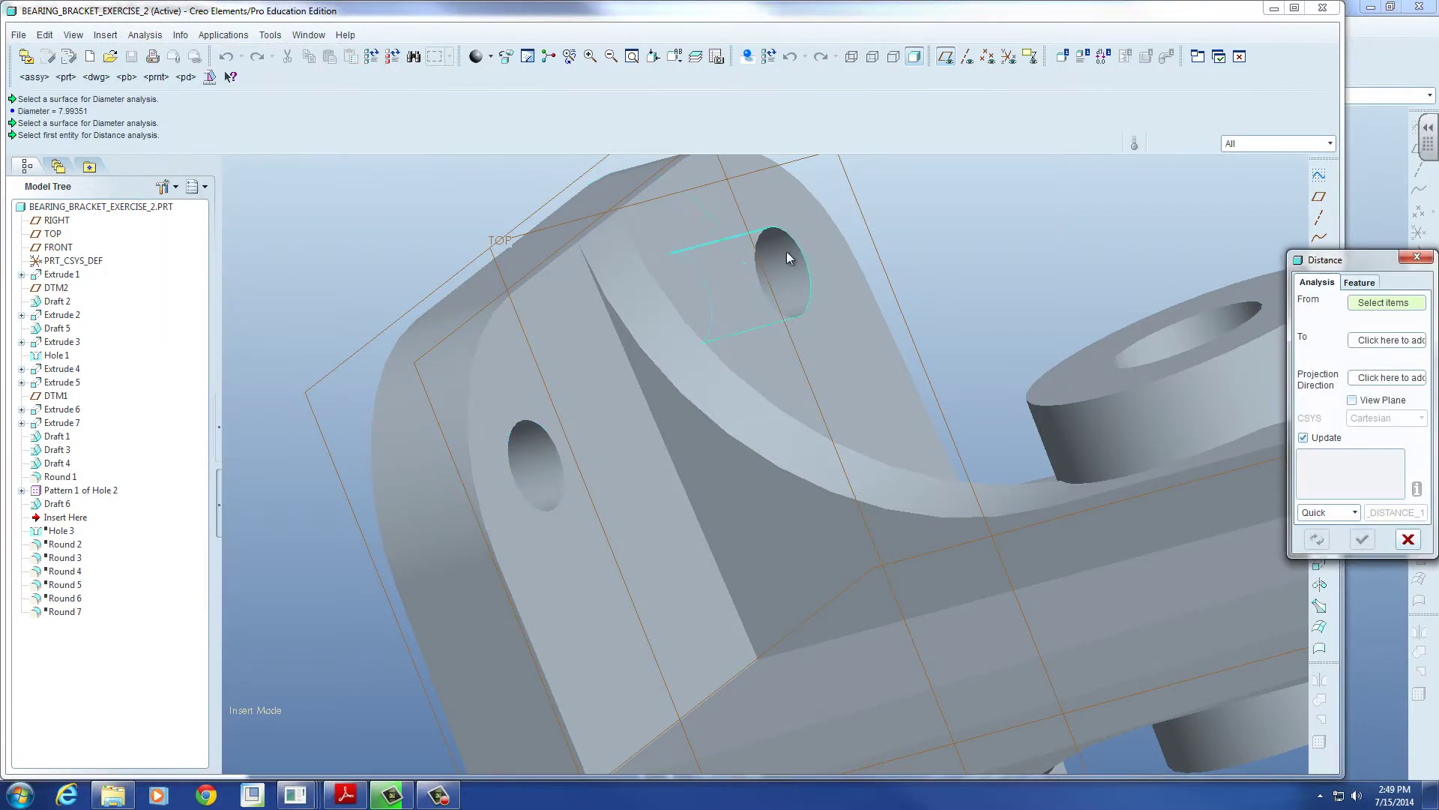
{"action": "left_click", "coordinate": [766, 231]}
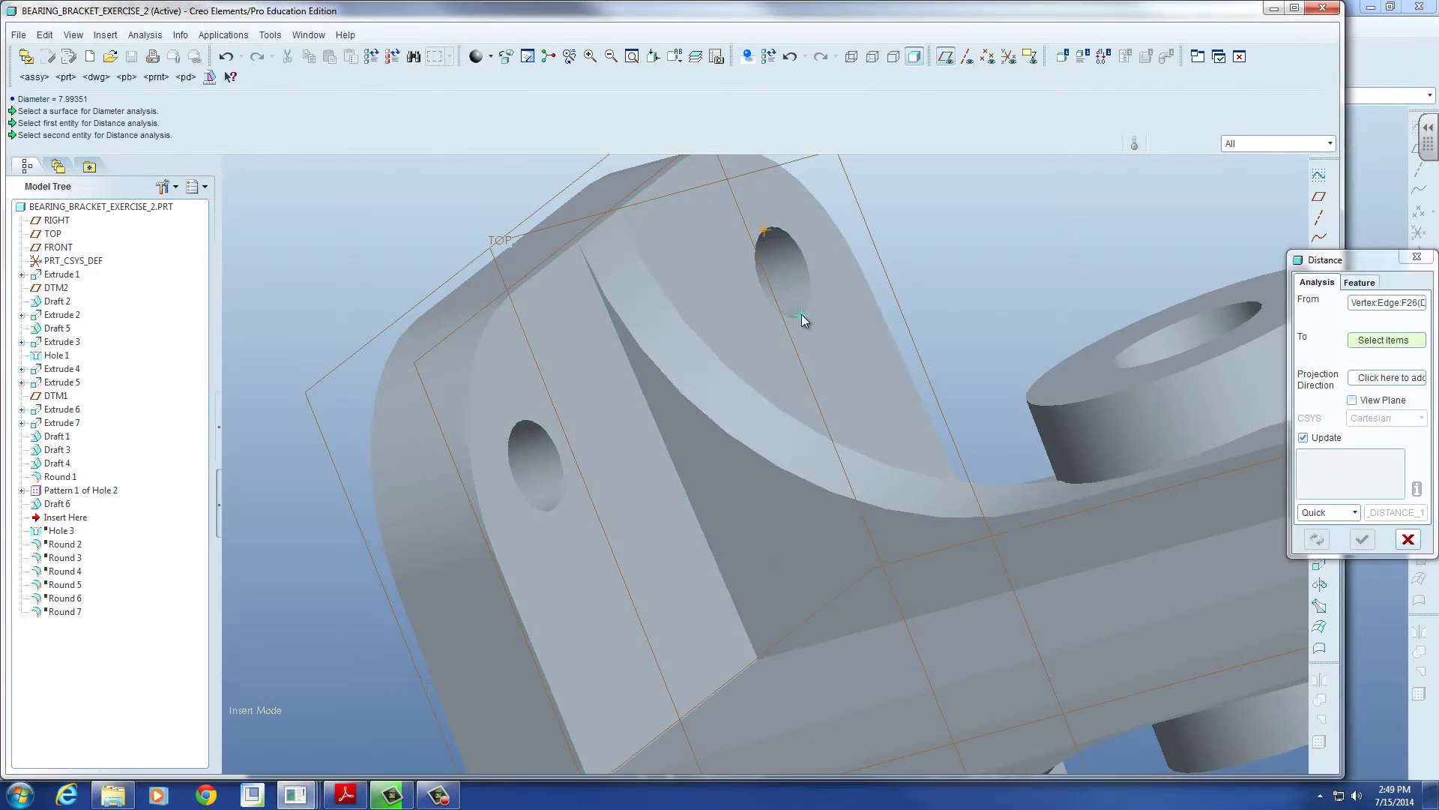
{"action": "left_click", "coordinate": [801, 315]}
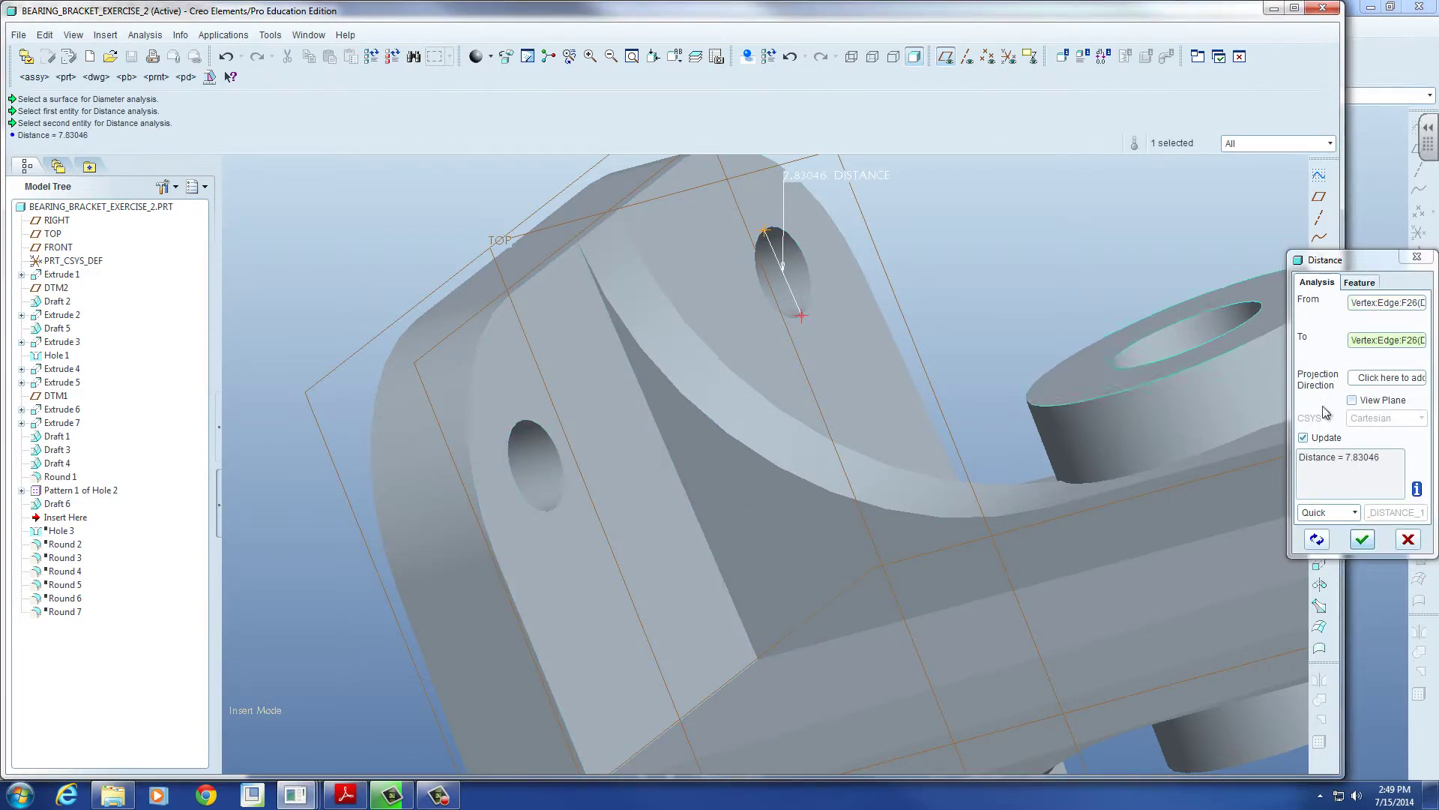
Step: Measure the distance across an upper mounting hole's opening on the plate's flat mounting face between its opposite edge vertices
{"action": "scroll", "coordinate": [1055, 394], "scroll_direction": "down", "scroll_amount": 5}
{"action": "middle_click_drag", "start_coordinate": [1055, 393], "coordinate": [910, 401], "text": "shift"}
{"action": "scroll", "coordinate": [861, 376], "scroll_direction": "up", "scroll_amount": 3}
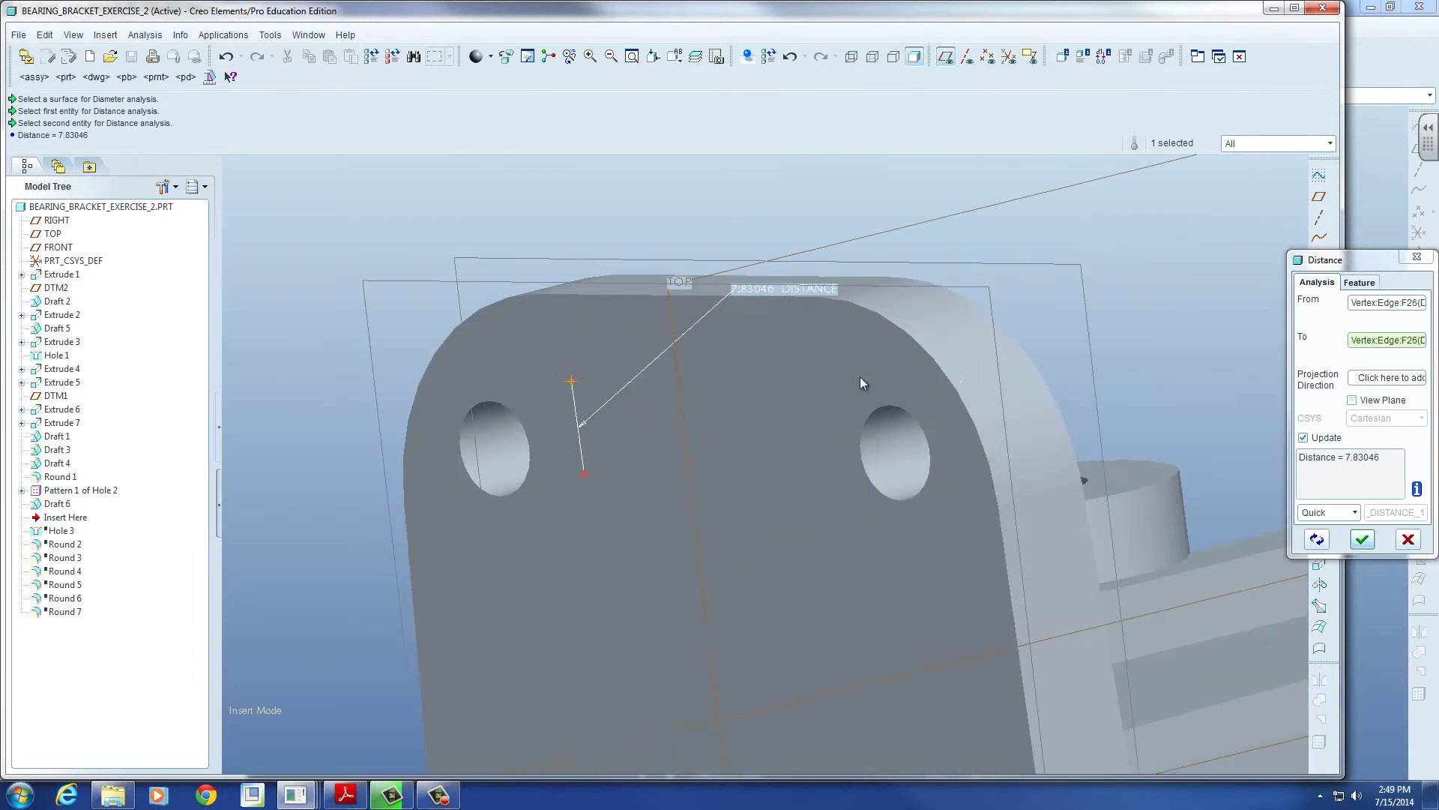
{"action": "left_click", "coordinate": [1318, 539]}
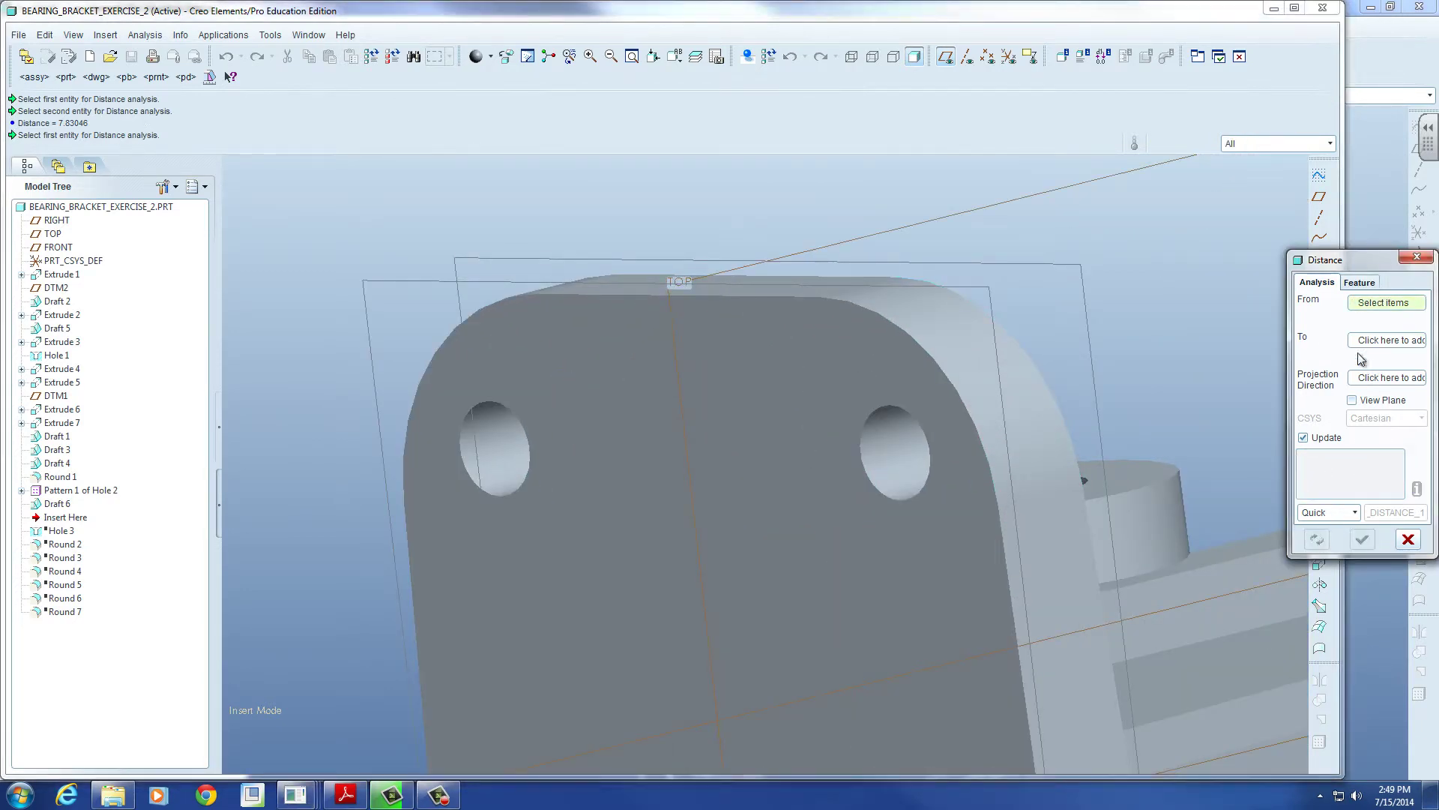
{"action": "left_click", "coordinate": [489, 401]}
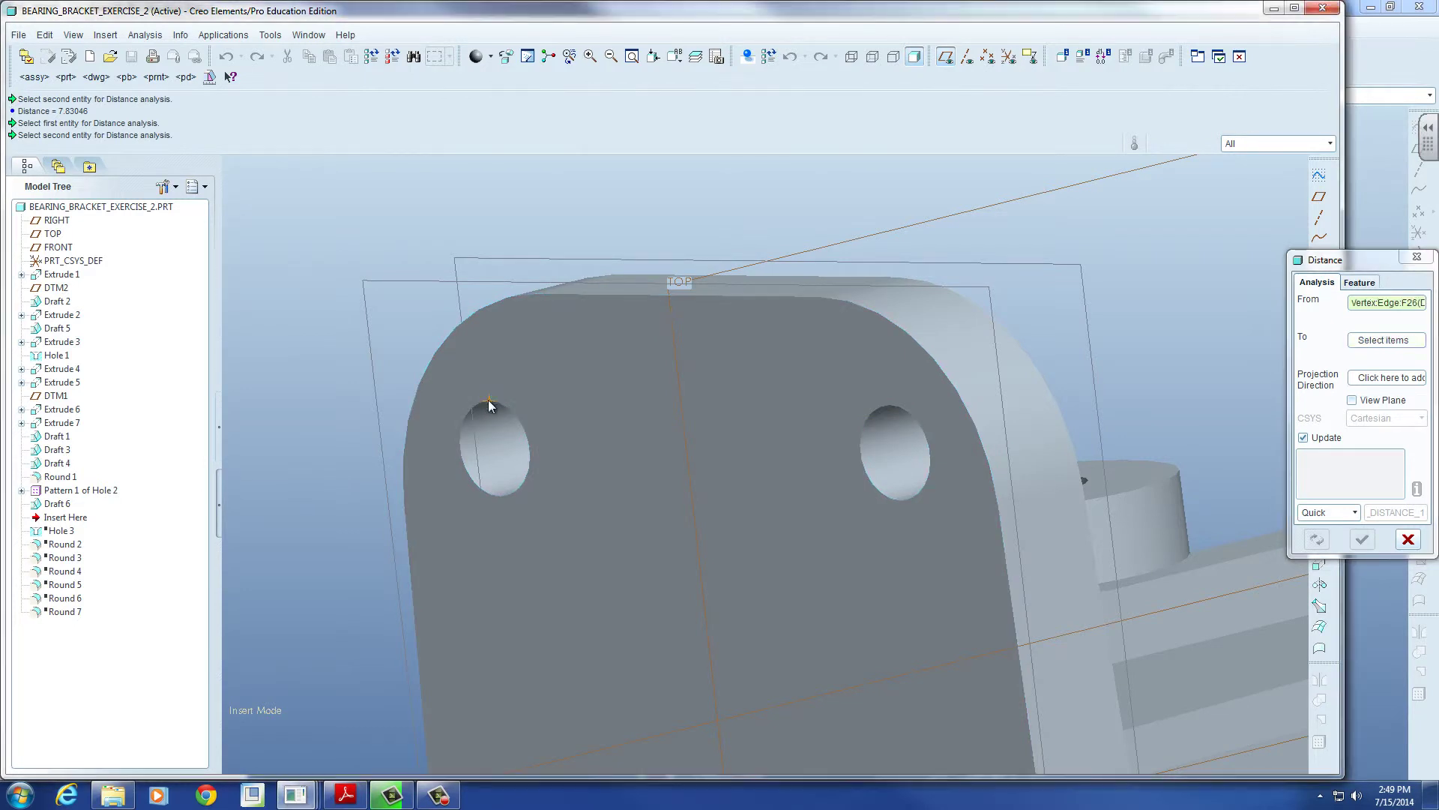
{"action": "left_click", "coordinate": [501, 498]}
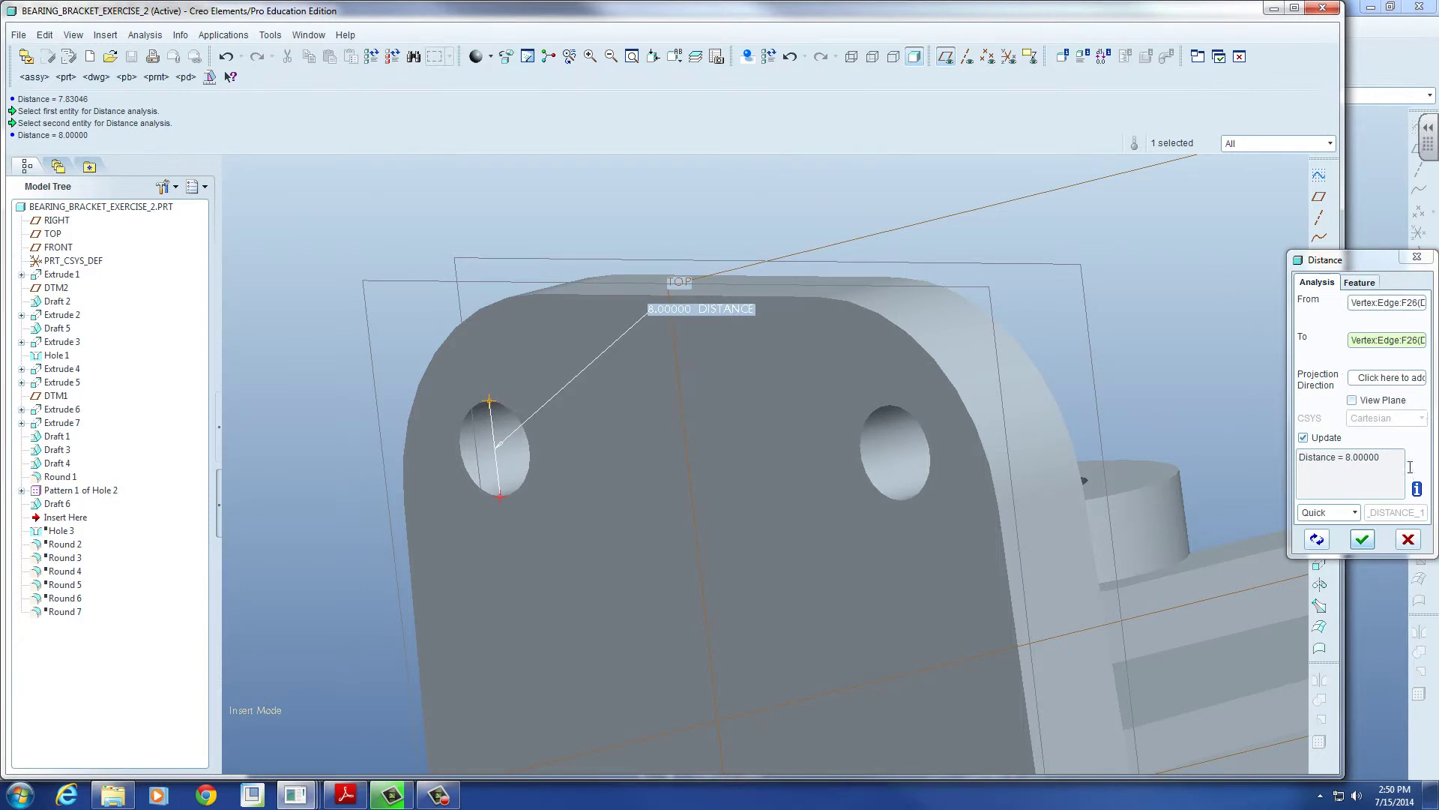
{"action": "left_click", "coordinate": [1363, 540]}
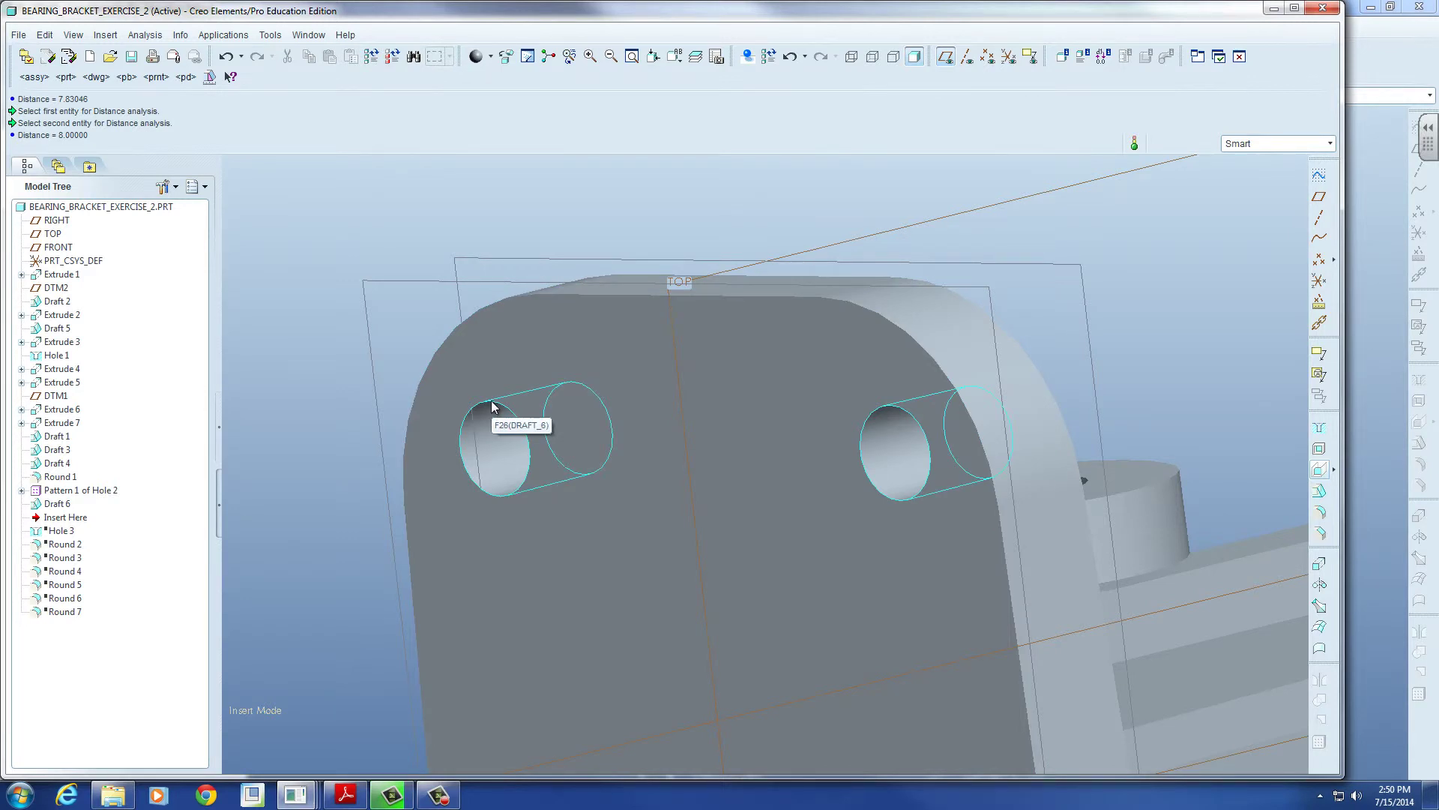
Step: Redefine the first hole of the mounting-hole pattern with a diameter of 8.1
{"action": "scroll", "coordinate": [495, 399], "scroll_direction": "down", "scroll_amount": 5}
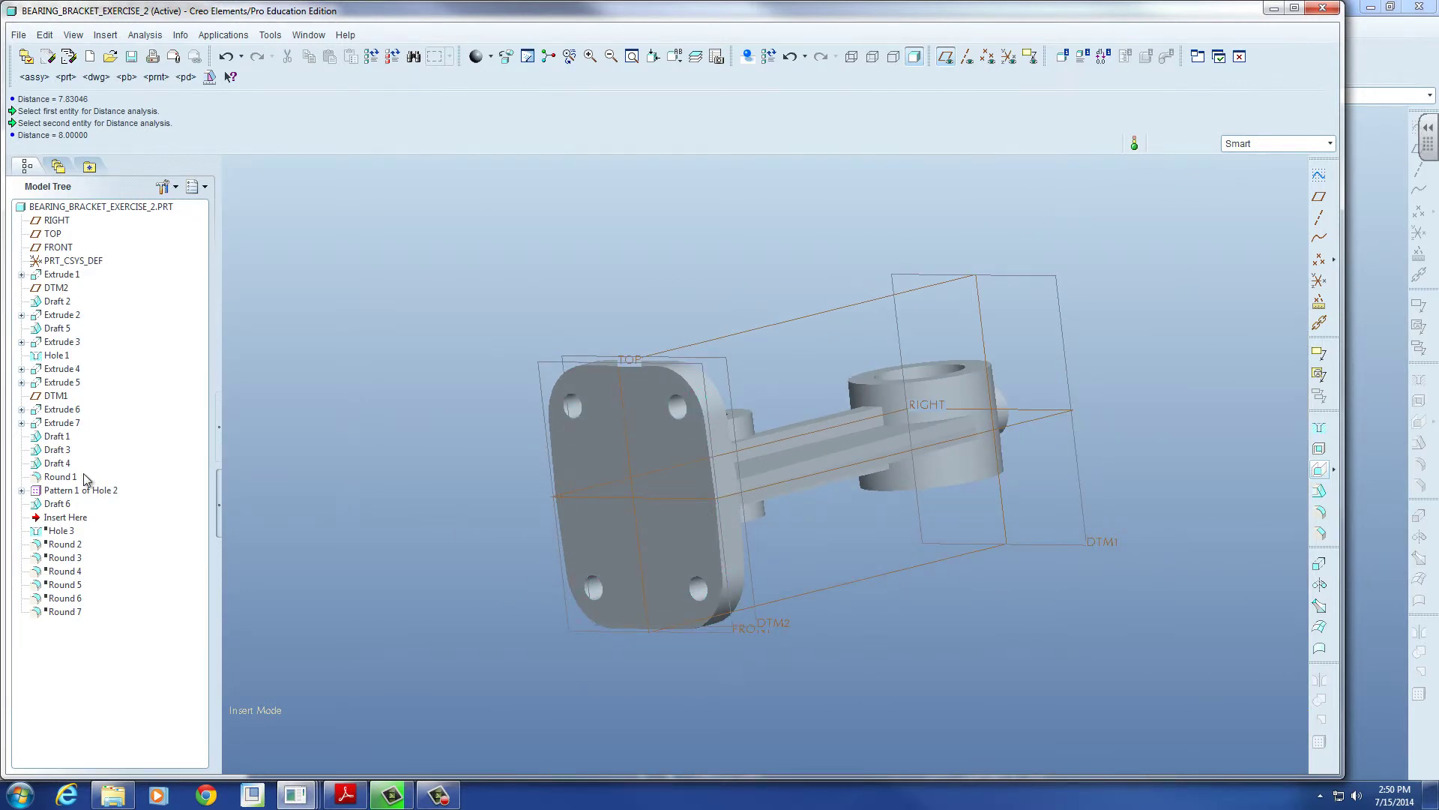
{"action": "left_click", "coordinate": [22, 491]}
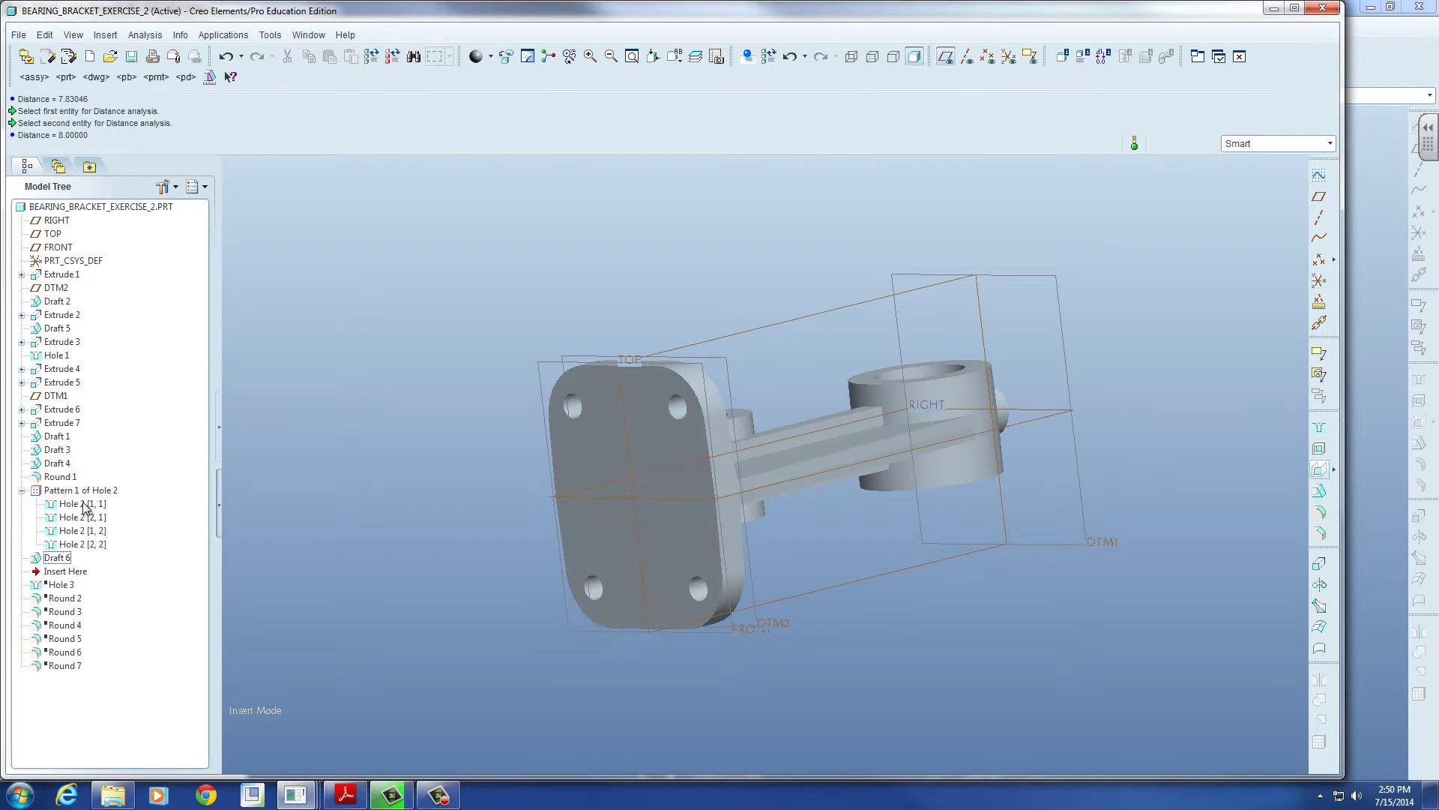
{"action": "right_click", "coordinate": [84, 504]}
{"action": "left_click", "coordinate": [131, 610]}
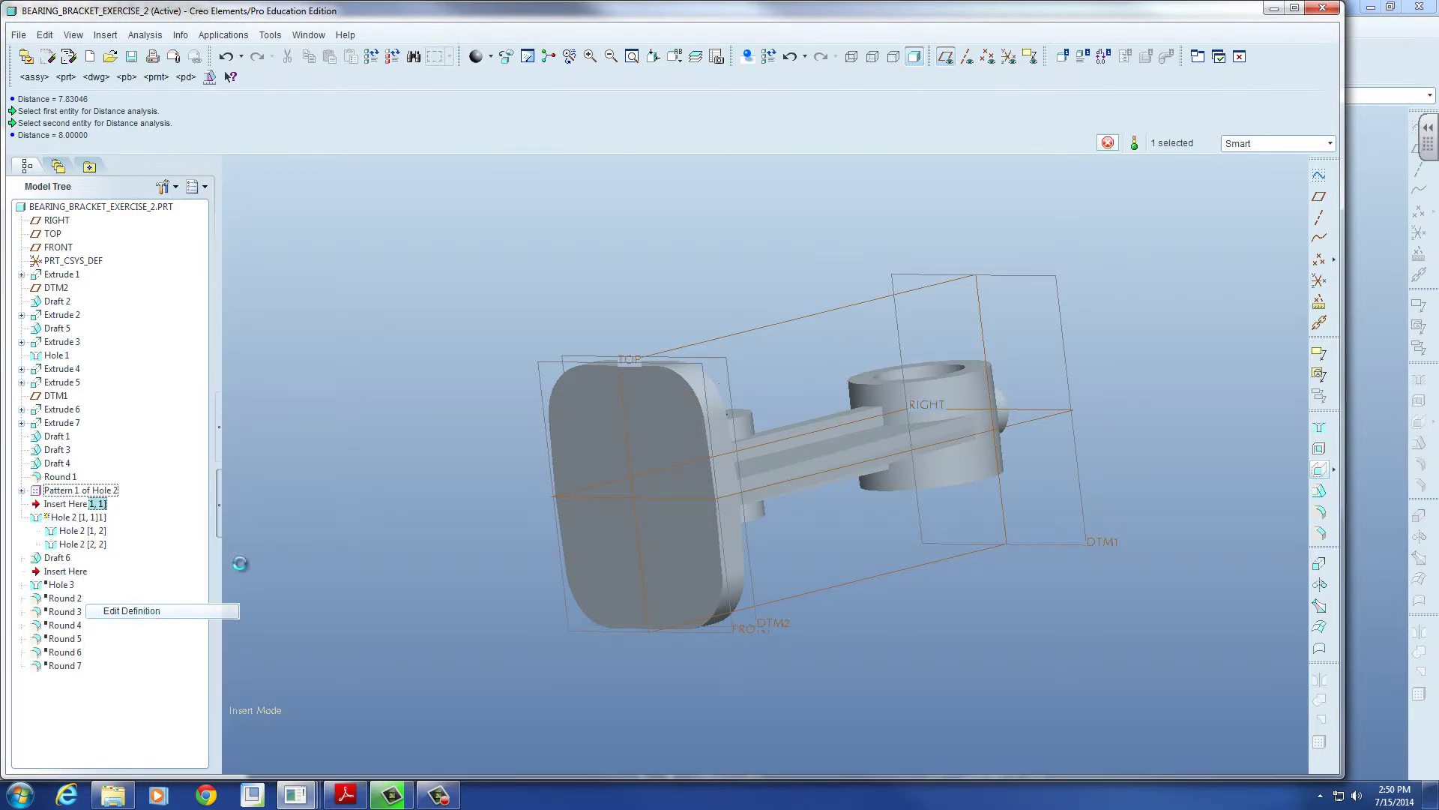
{"action": "double_click", "coordinate": [208, 123]}
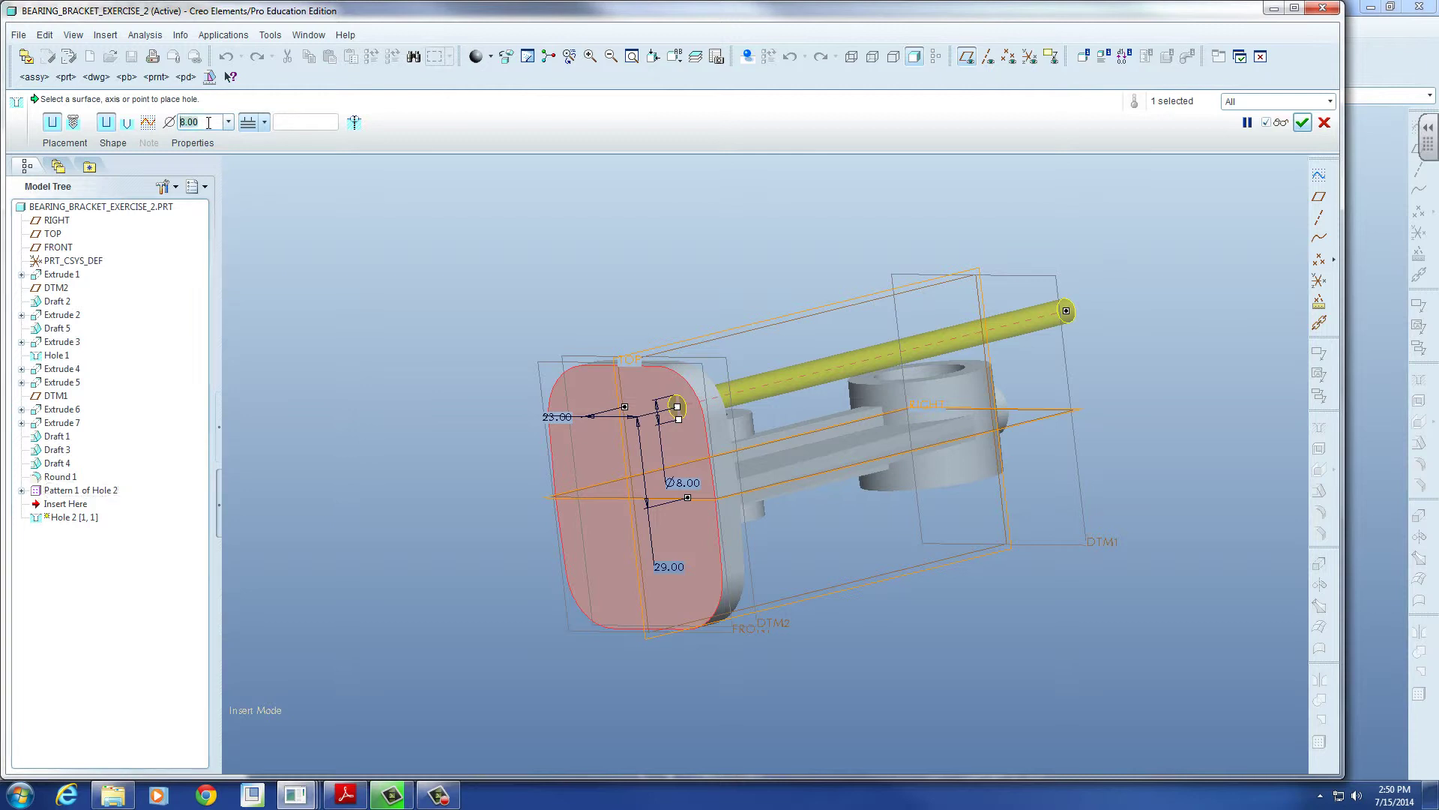
{"action": "type", "text": "8.1"}
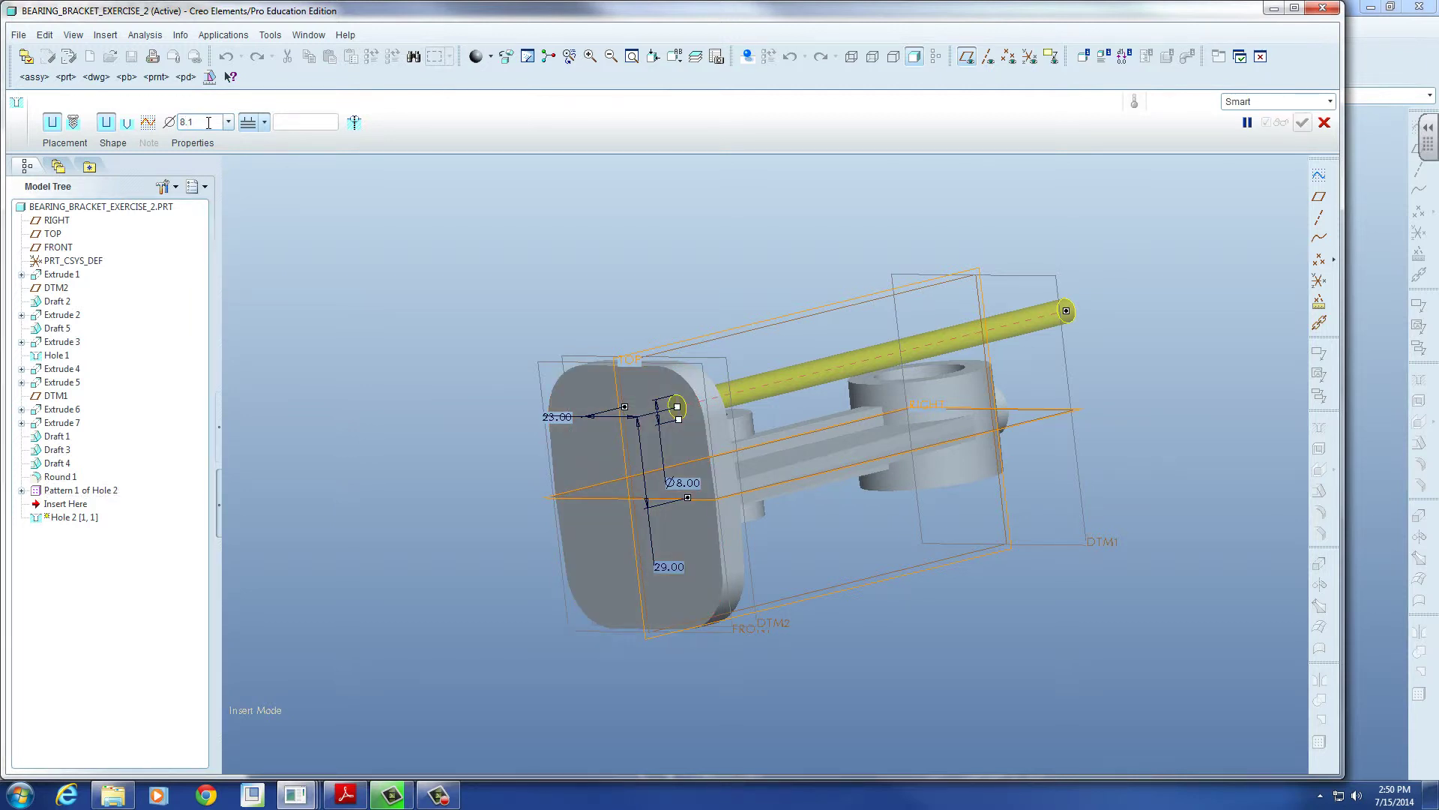
{"action": "key", "text": "Return"}
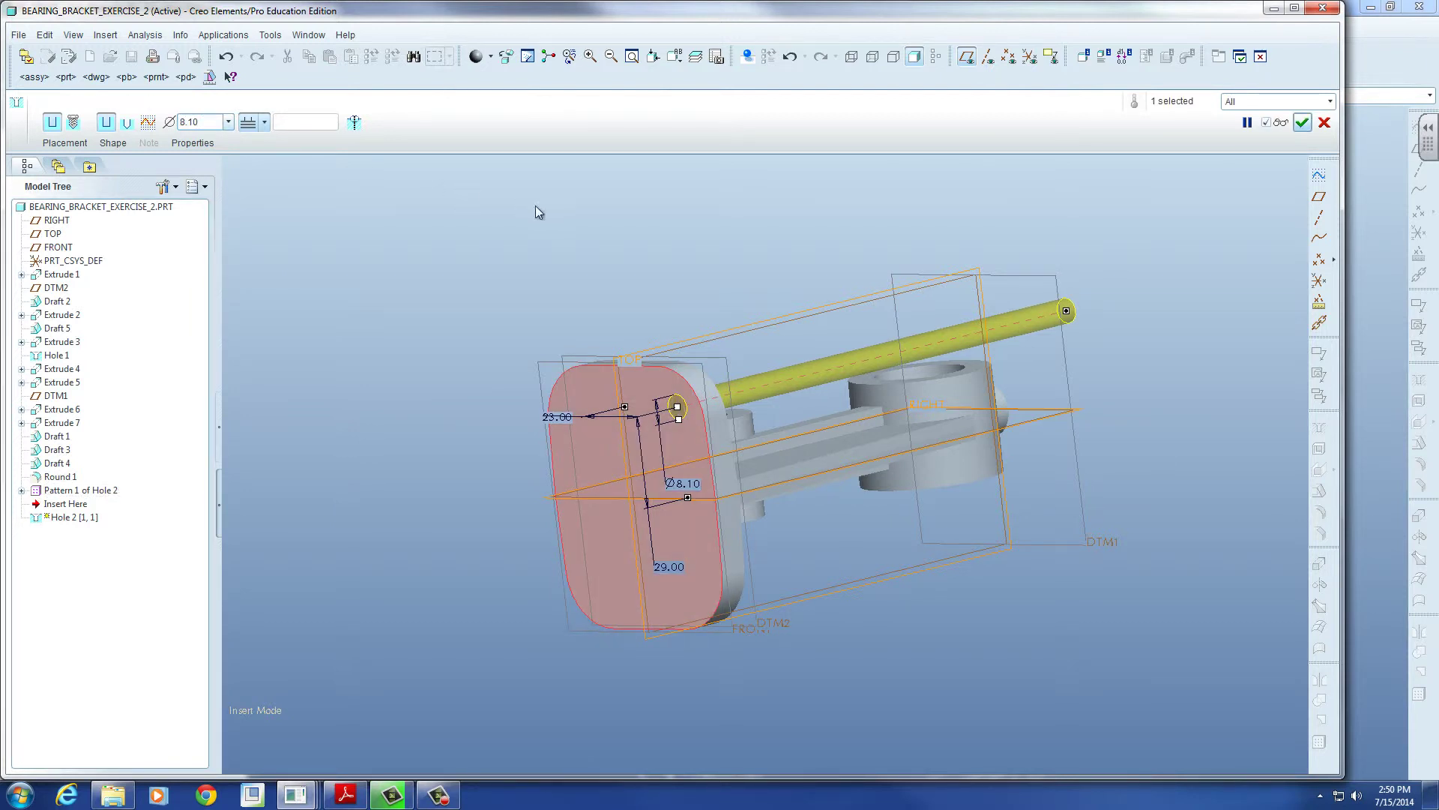
{"action": "left_click", "coordinate": [1302, 122]}
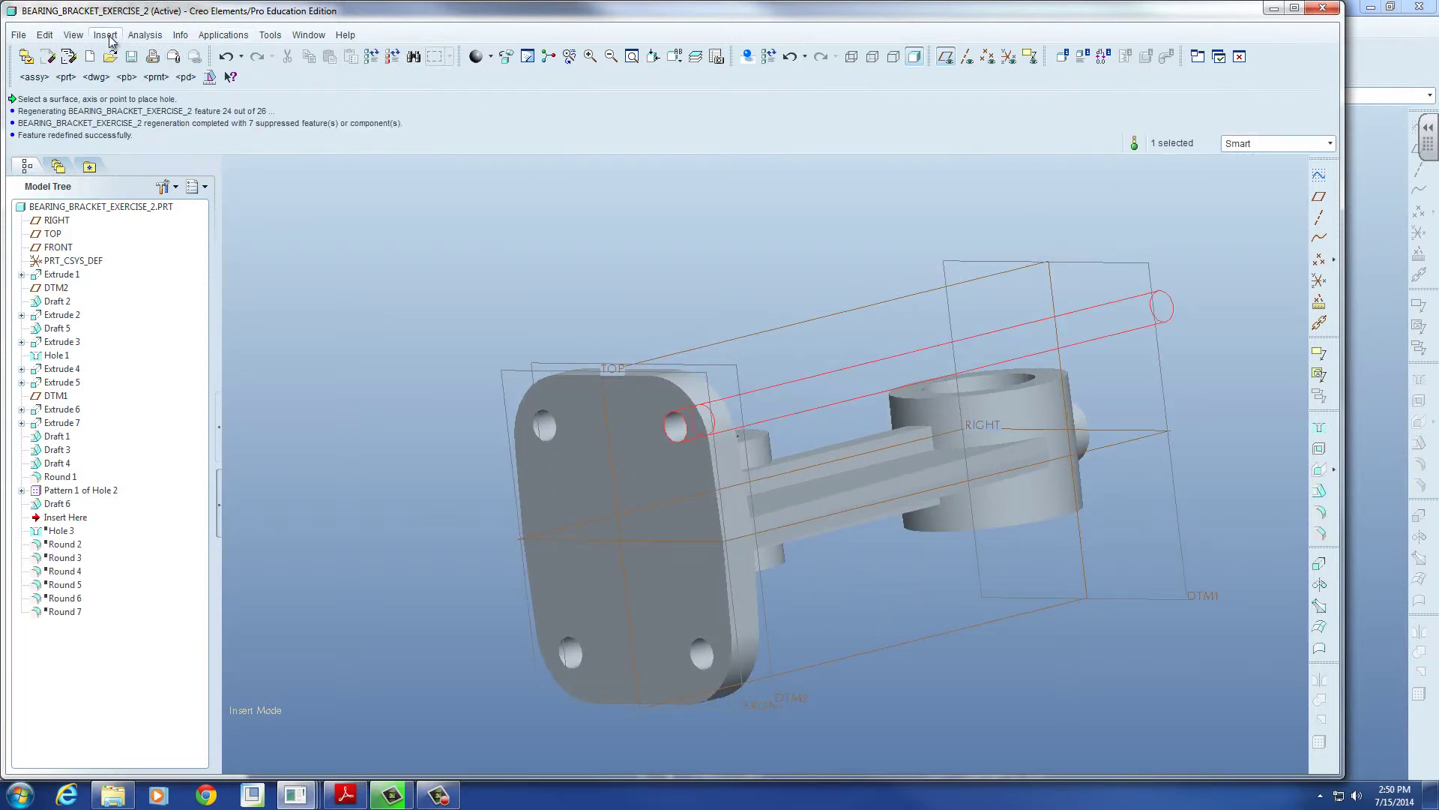
{"action": "left_click", "coordinate": [144, 34]}
{"action": "mouse_move", "coordinate": [181, 55]}
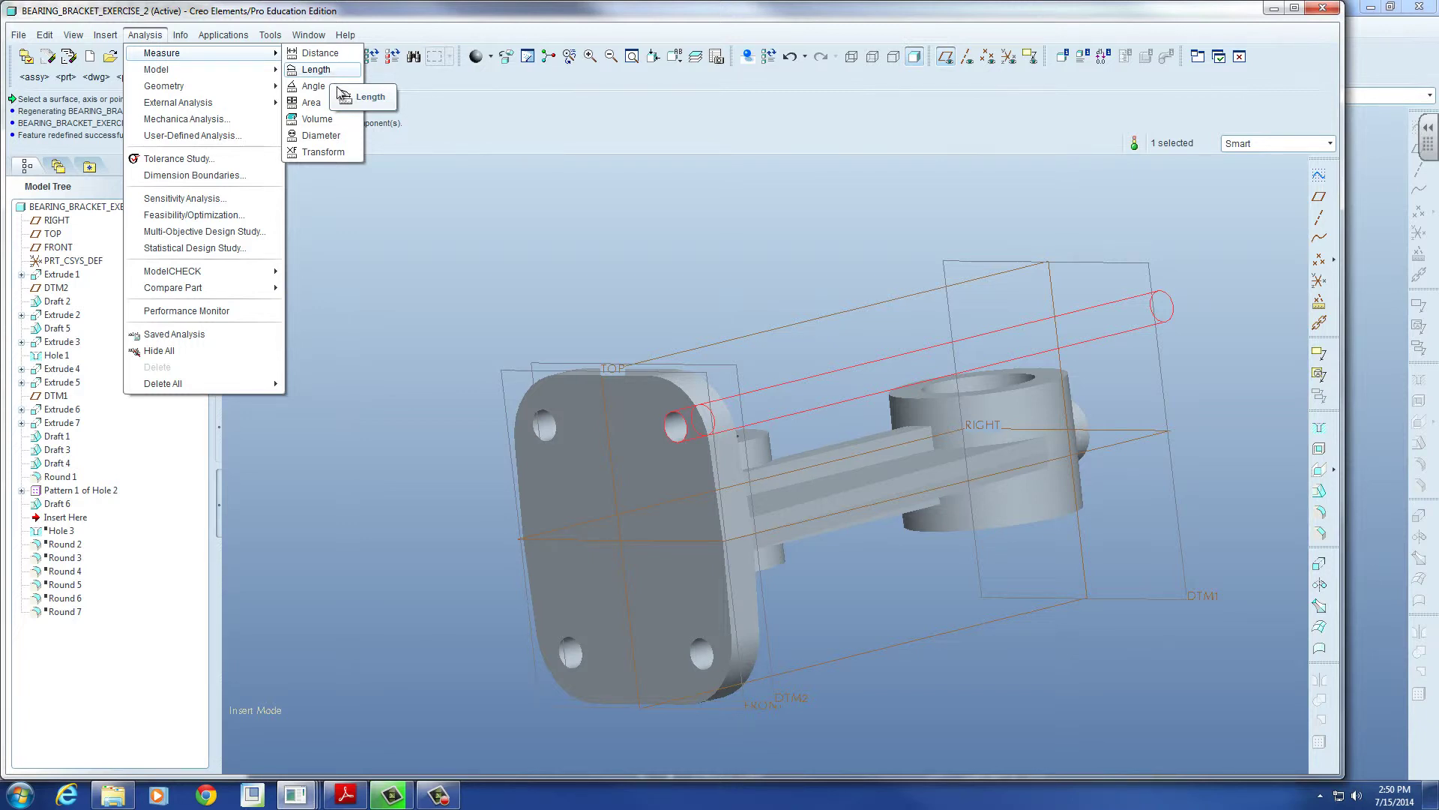
{"action": "left_click", "coordinate": [429, 228]}
{"action": "left_click", "coordinate": [383, 223]}
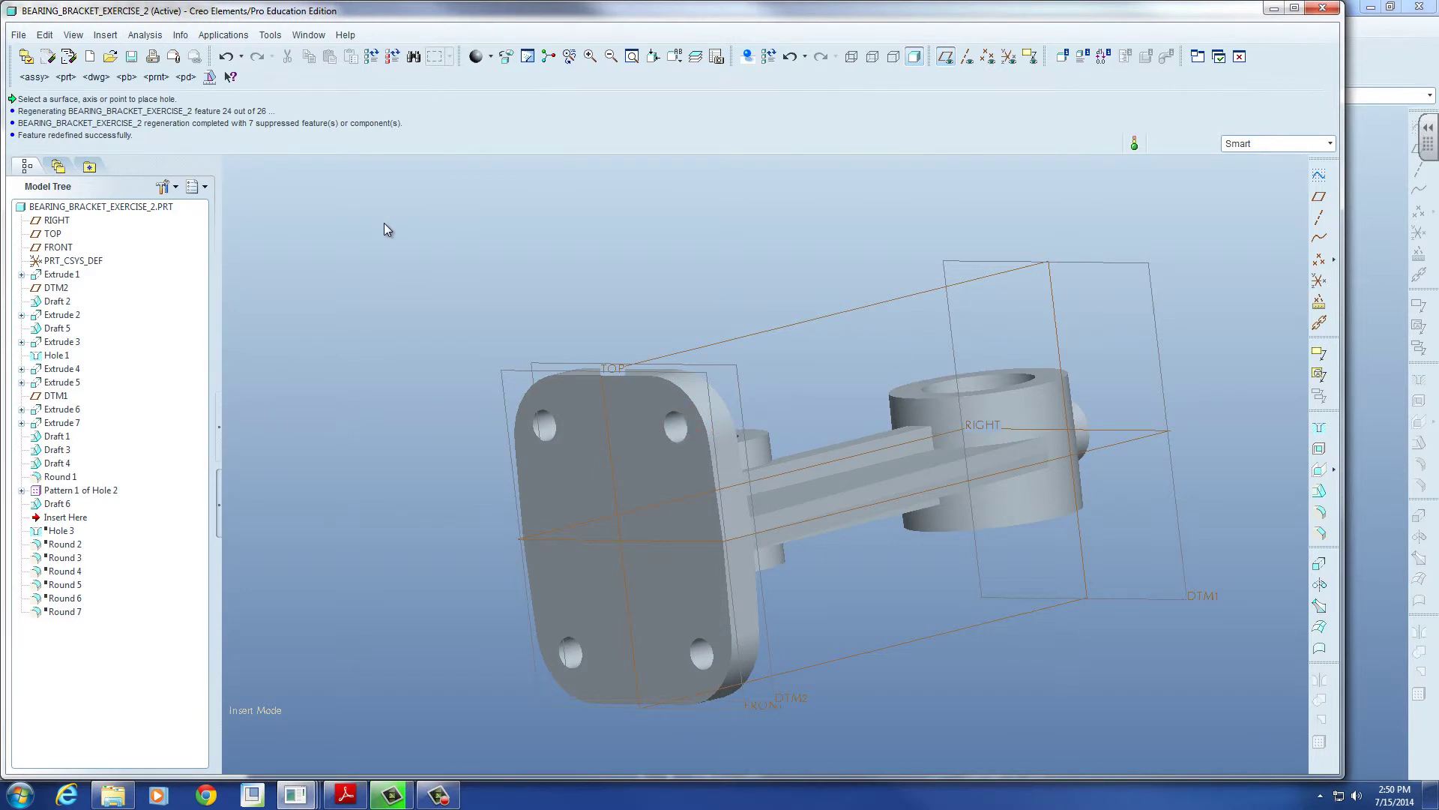
Step: Redefine the mounting-hole draft, Draft 6, and set datum plane DTM2 as its draft hinge
{"action": "left_click", "coordinate": [62, 504]}
{"action": "right_click", "coordinate": [66, 504]}
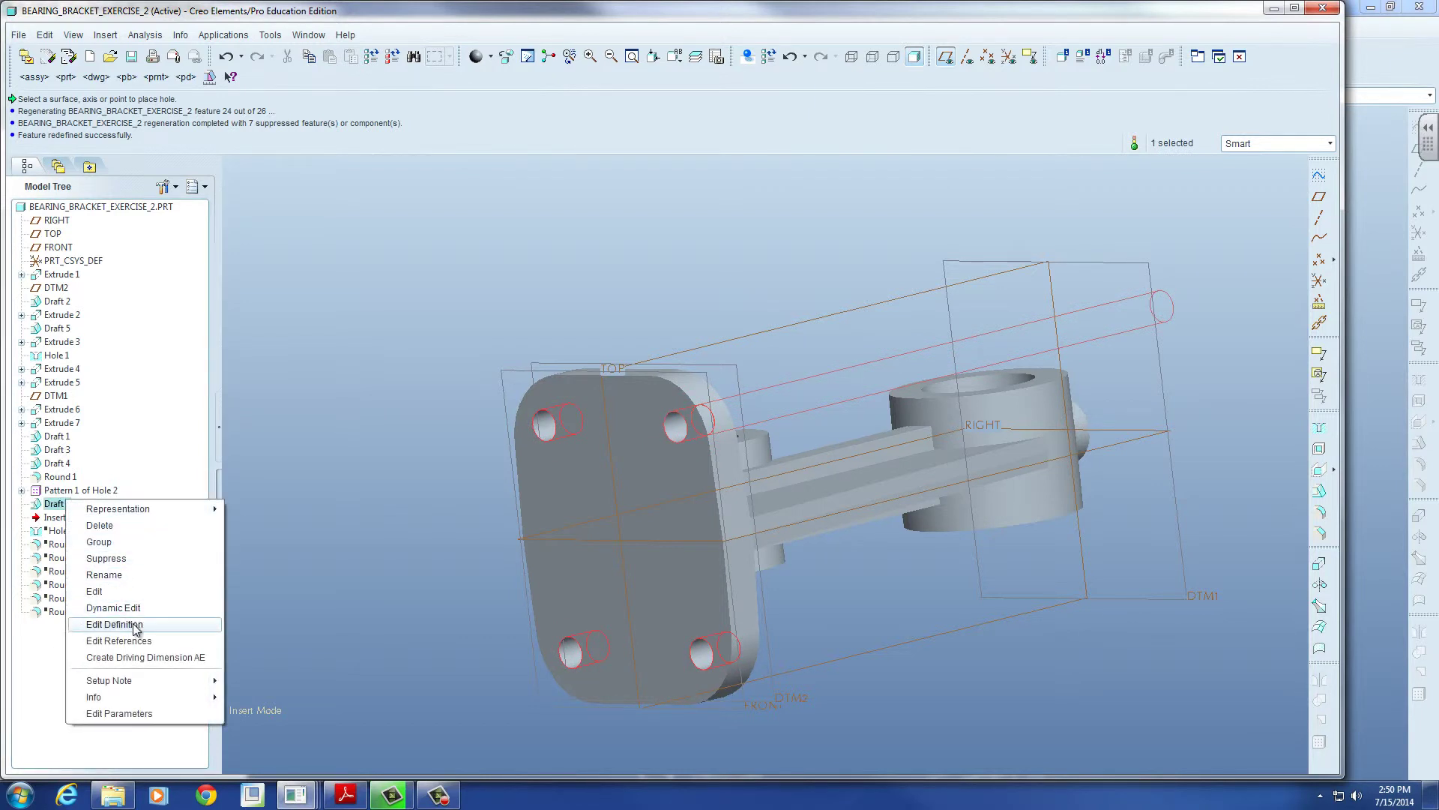
{"action": "left_click", "coordinate": [131, 624]}
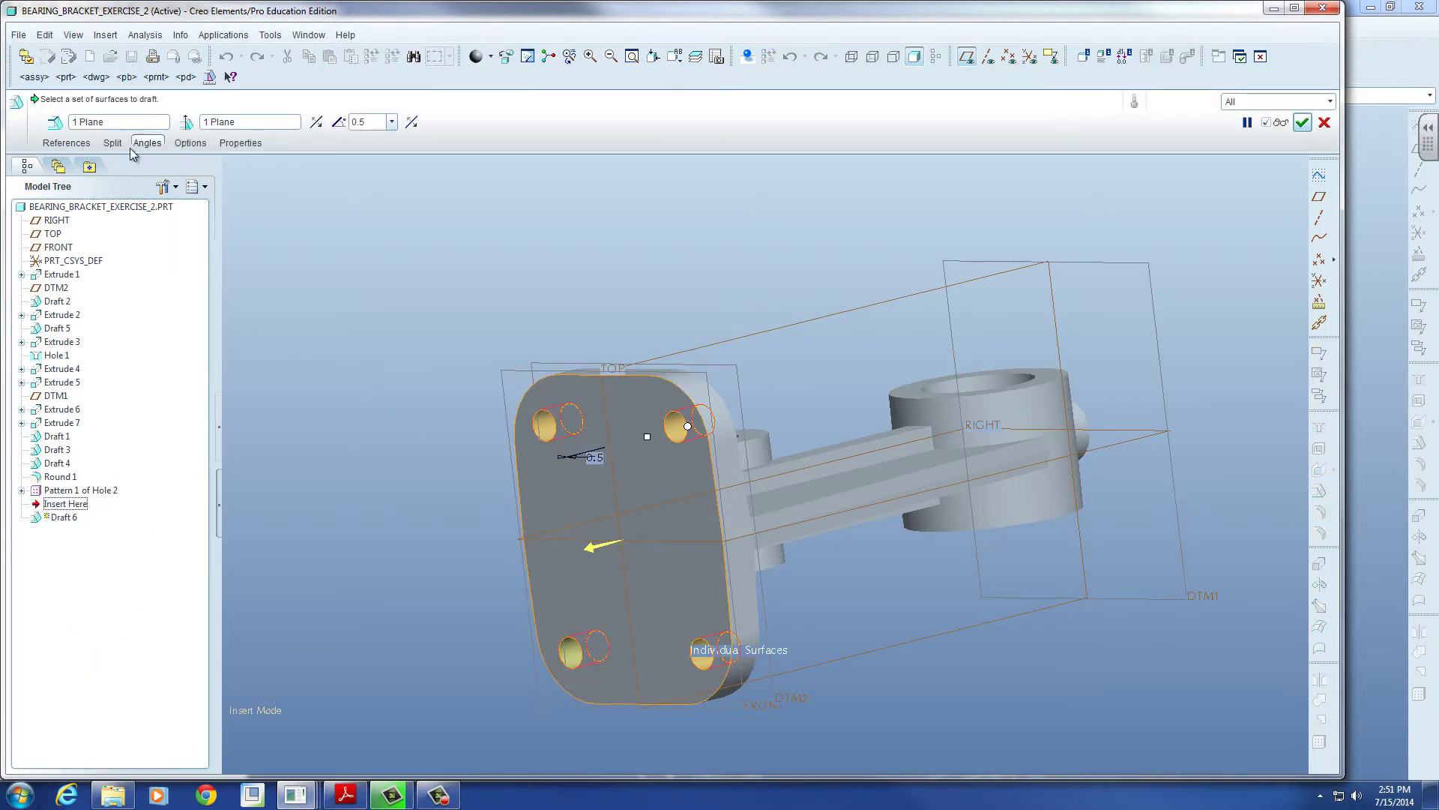
{"action": "left_click", "coordinate": [118, 121]}
{"action": "middle_click_drag", "start_coordinate": [774, 348], "coordinate": [655, 388]}
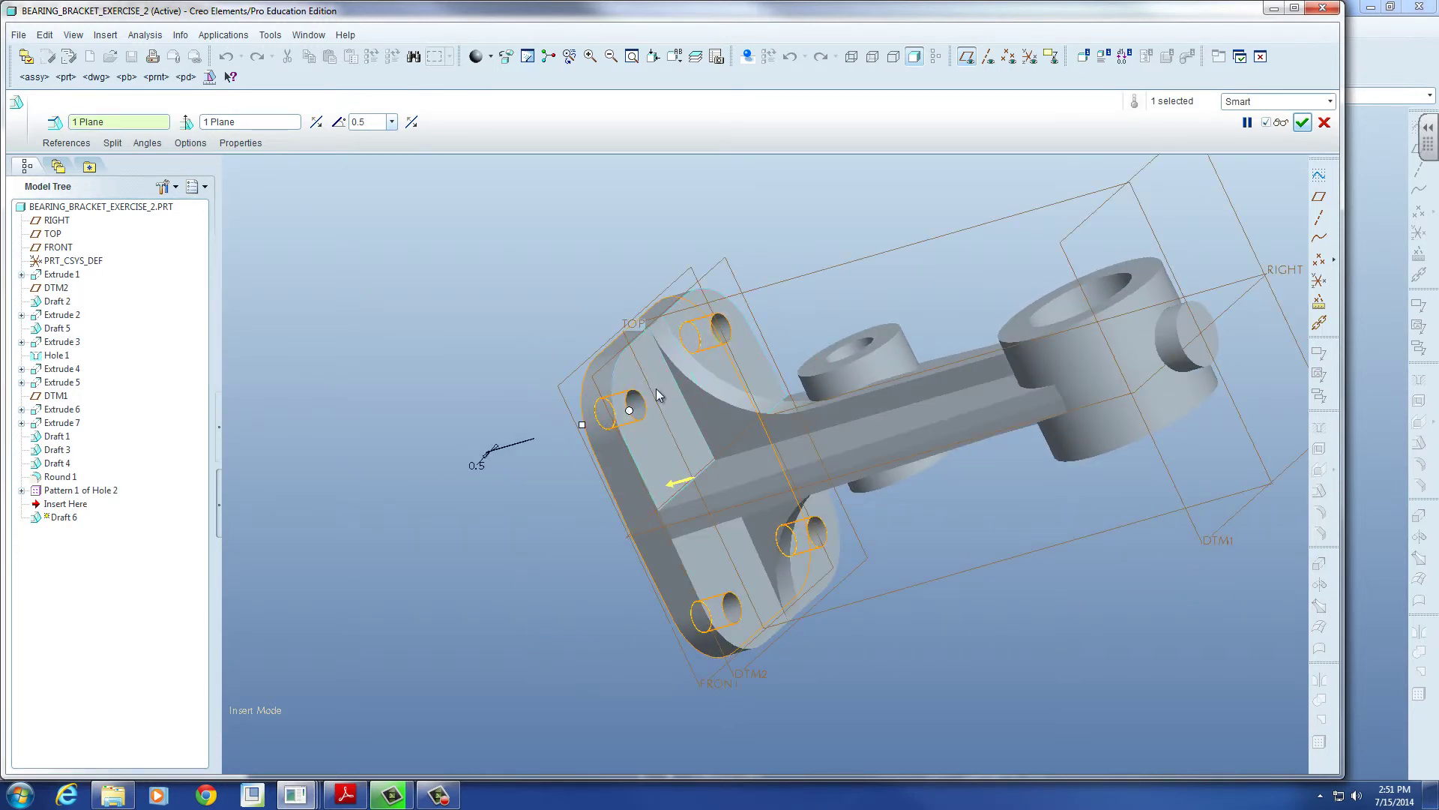
{"action": "scroll", "coordinate": [610, 424], "scroll_direction": "down", "scroll_amount": 4}
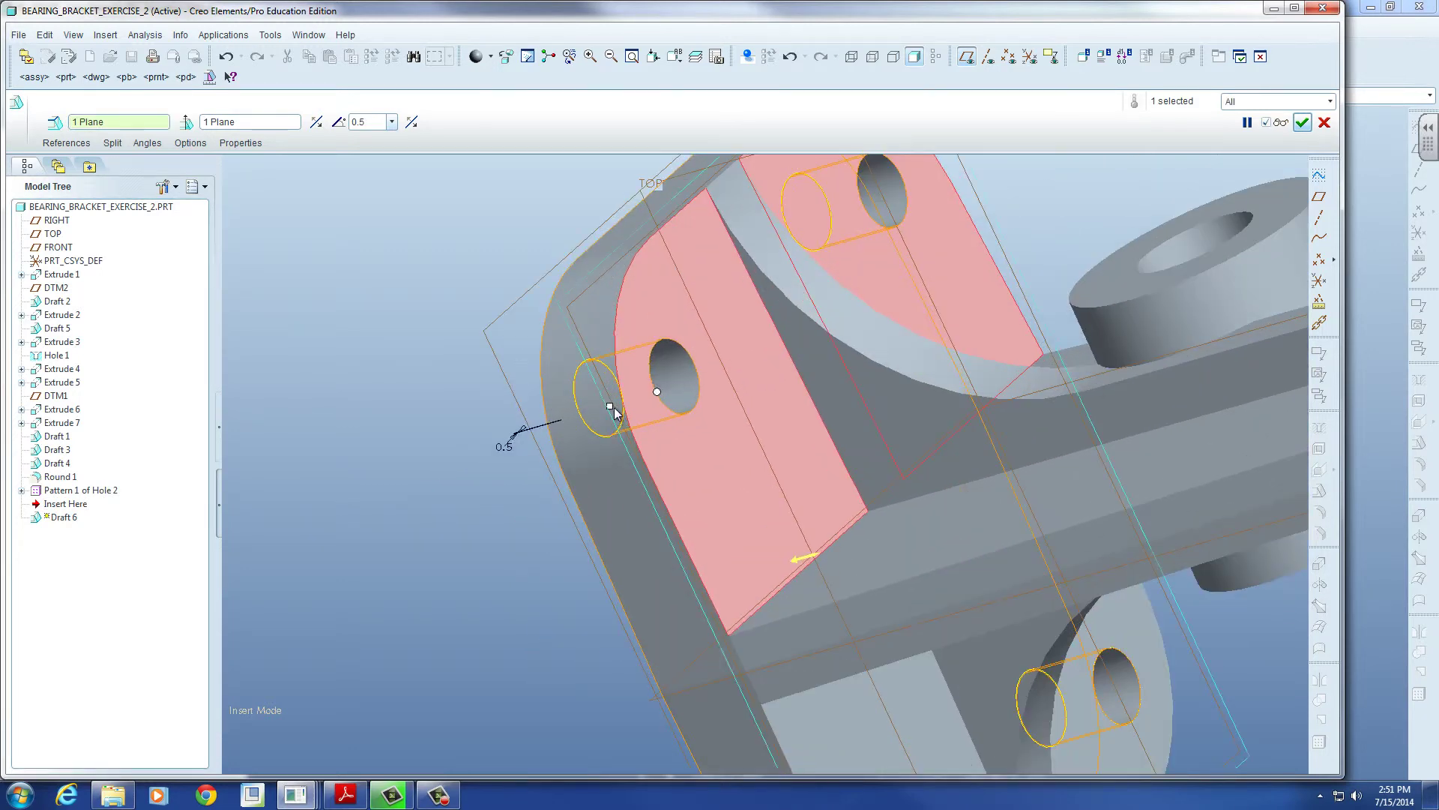
{"action": "scroll", "coordinate": [615, 406], "scroll_direction": "up", "scroll_amount": 4}
{"action": "left_click", "coordinate": [118, 121]}
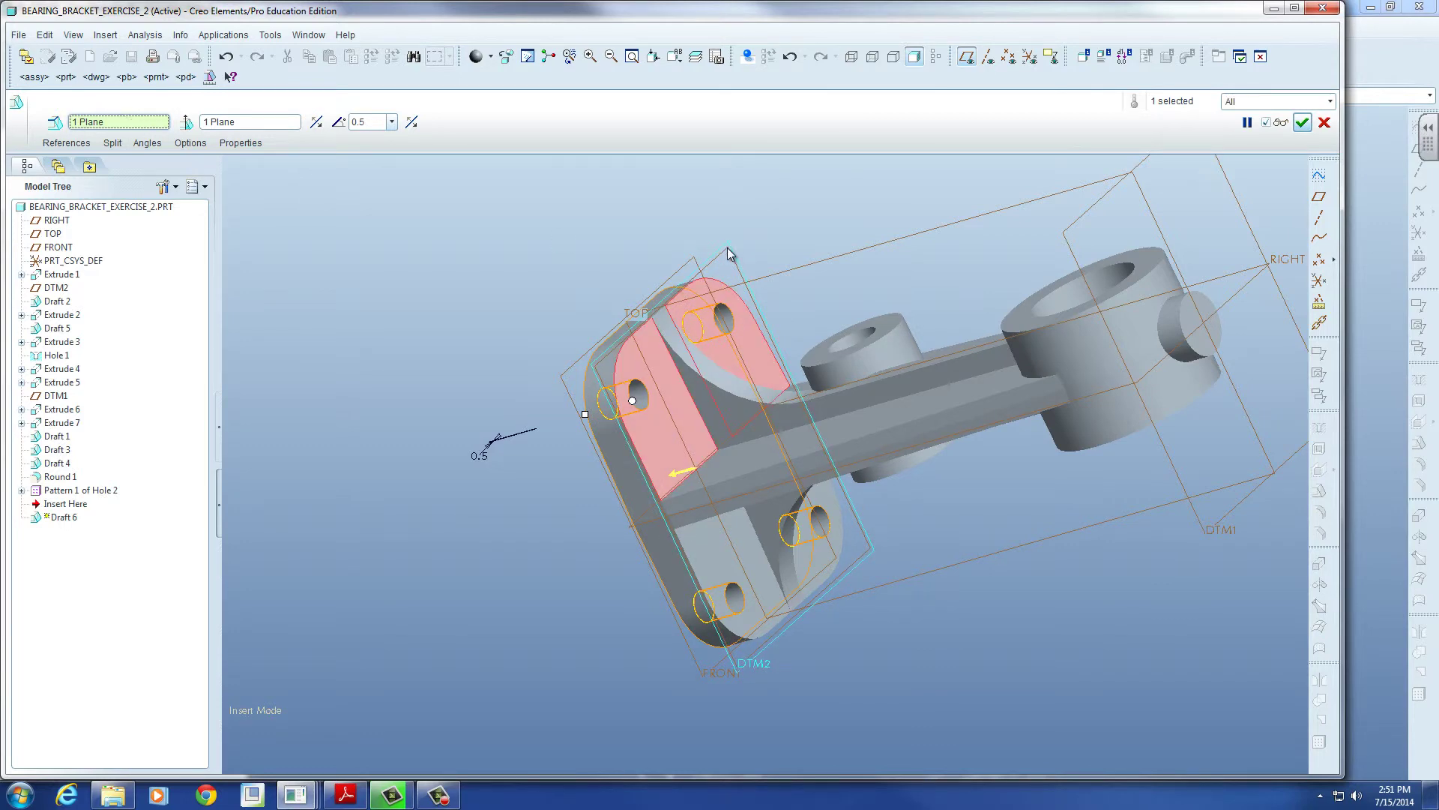
{"action": "left_click", "coordinate": [729, 253]}
Step: Set datum plane DTM2 as the pull direction of Draft 6, reverse its 0.5 degree angle and complete the redefinition
{"action": "left_click", "coordinate": [251, 122]}
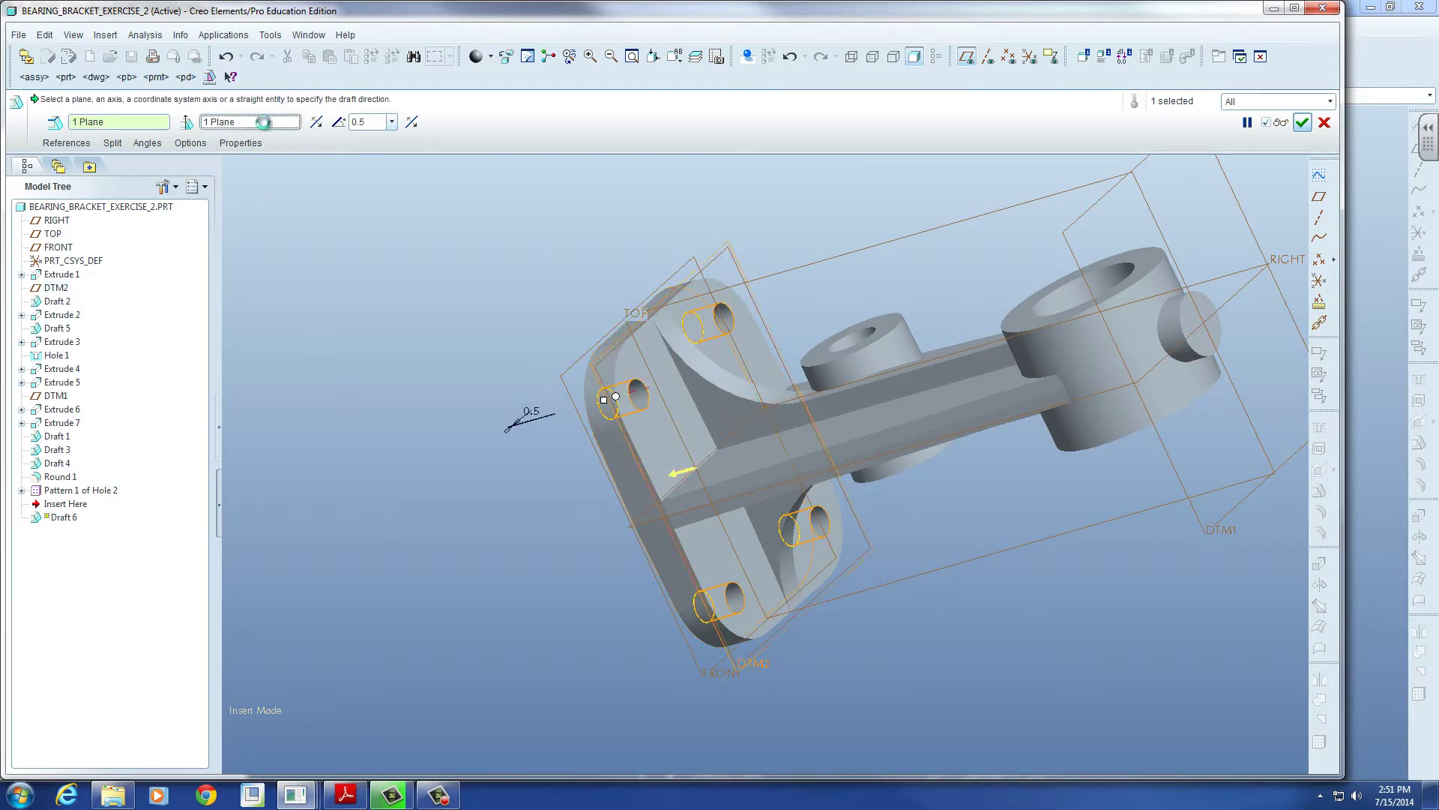
{"action": "scroll", "coordinate": [591, 413], "scroll_direction": "down", "scroll_amount": 6}
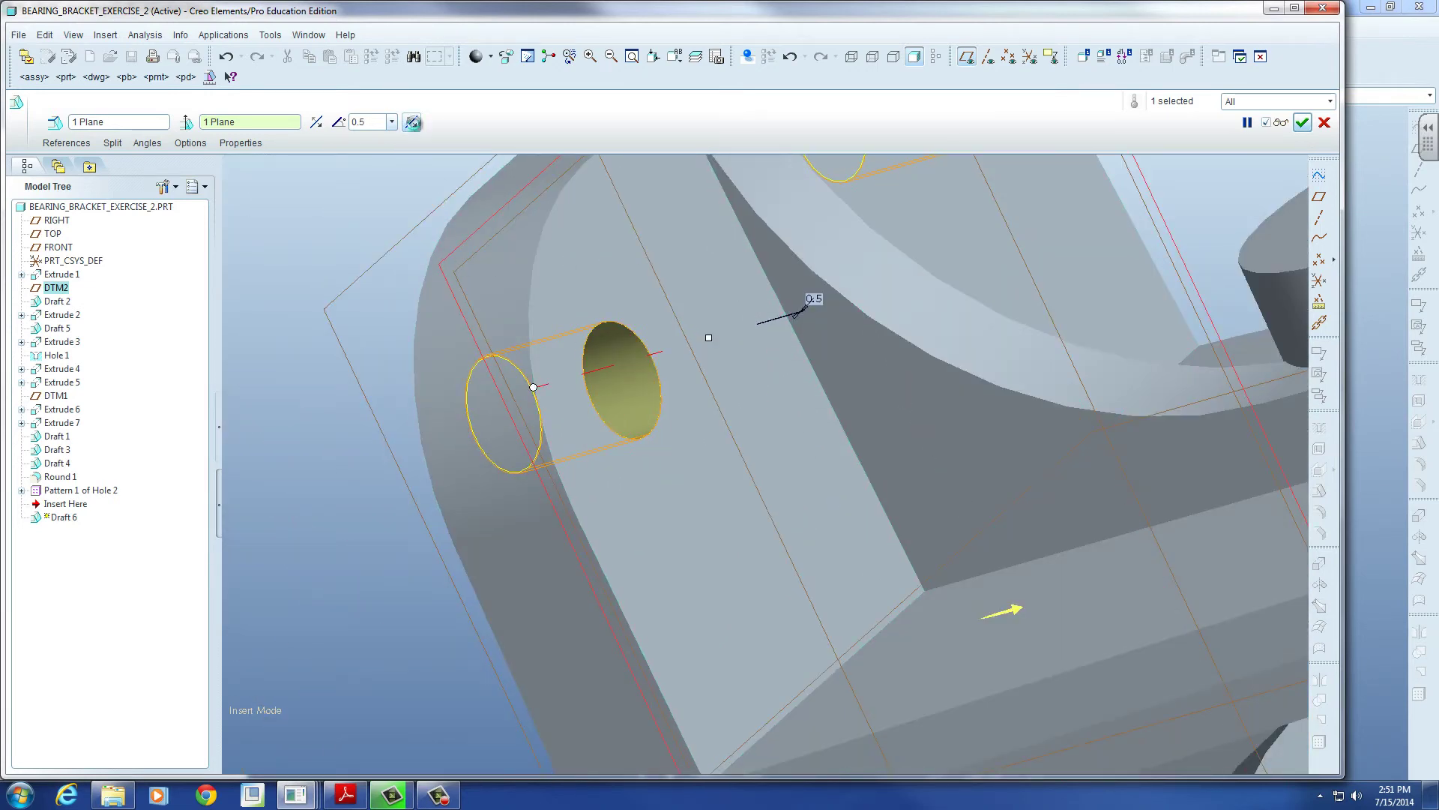
{"action": "scroll", "coordinate": [584, 470], "scroll_direction": "down", "scroll_amount": 1}
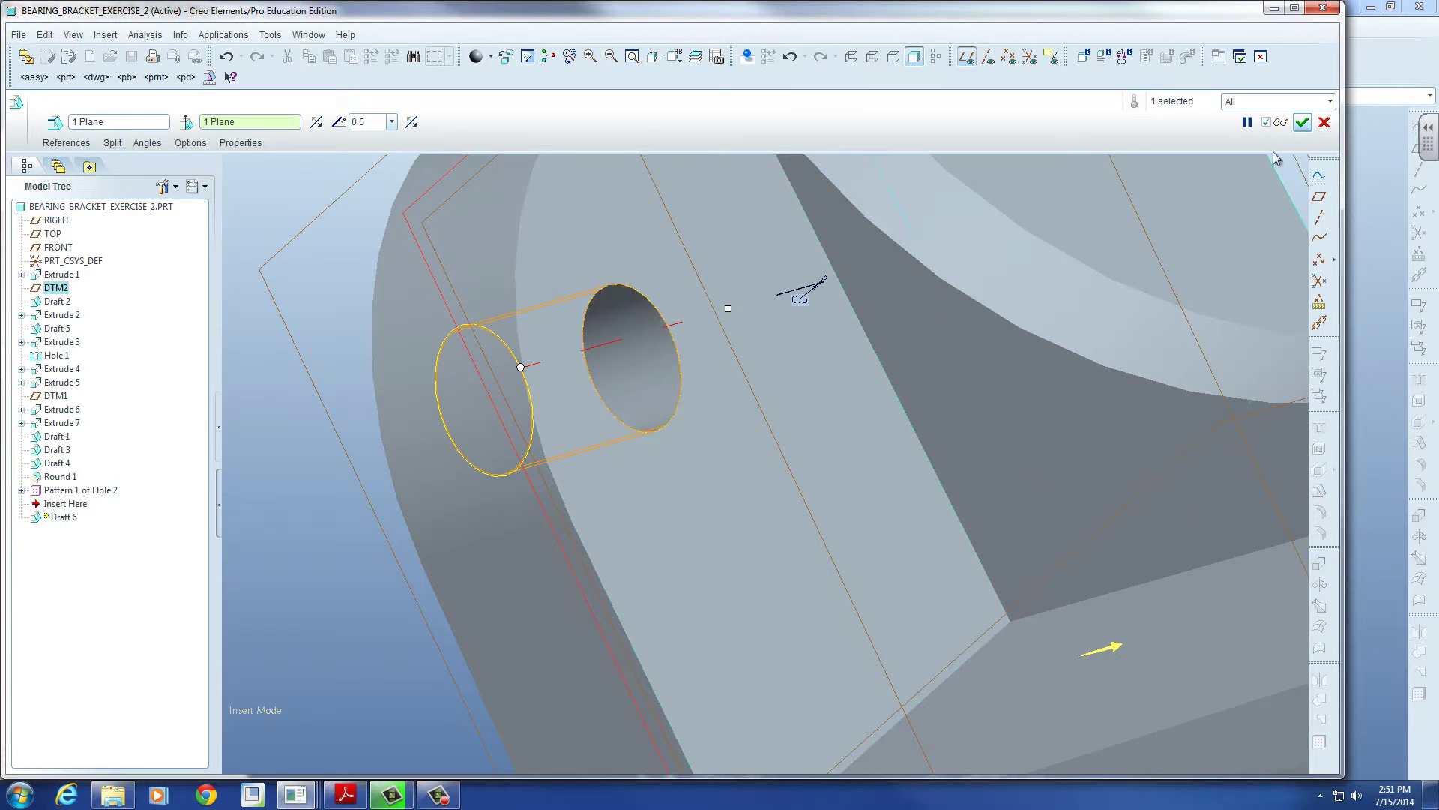
{"action": "left_click", "coordinate": [1302, 123]}
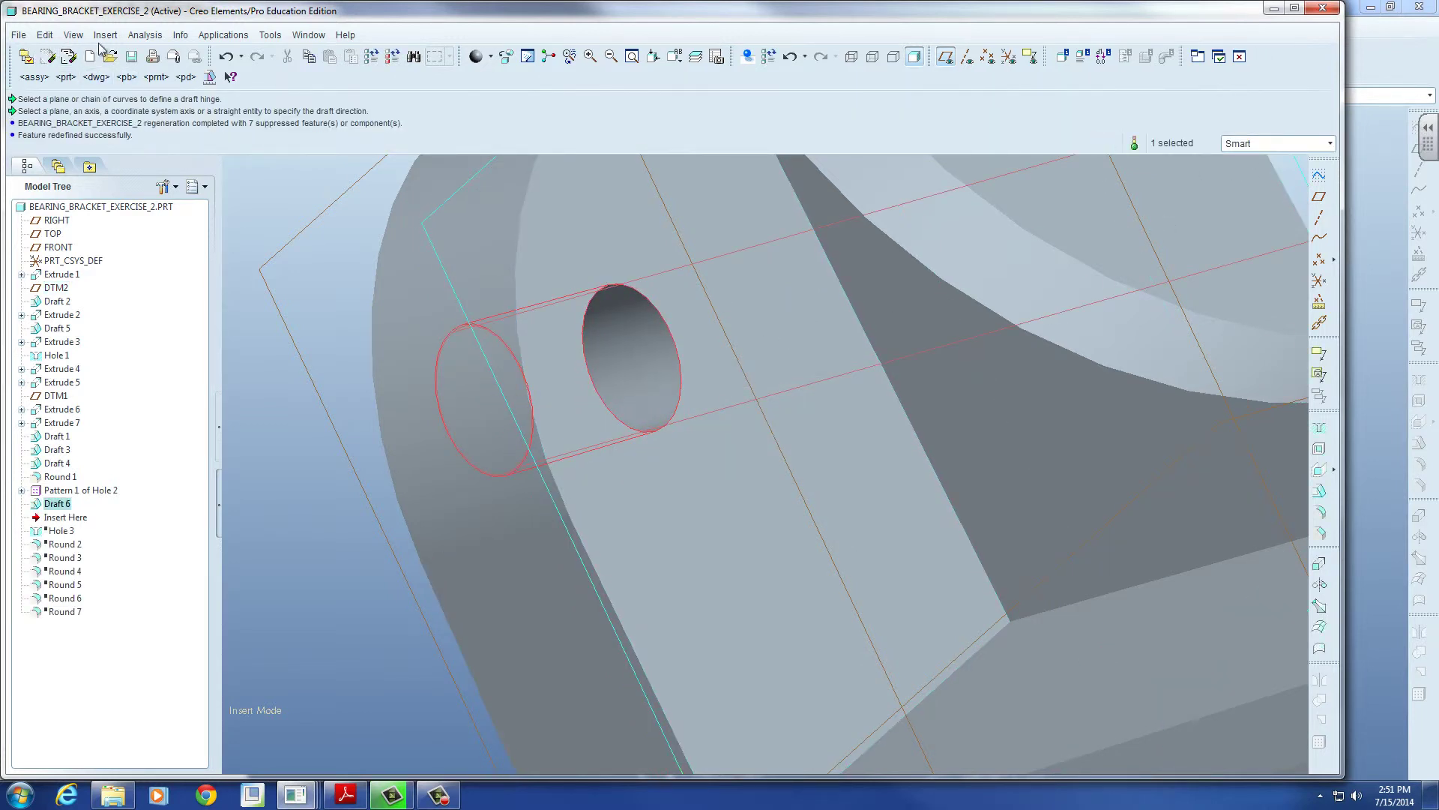
Step: Measure the distance across the drafted upper mounting hole's rib-side opening between its opposite edge vertices
{"action": "left_click", "coordinate": [145, 34]}
{"action": "mouse_move", "coordinate": [225, 53]}
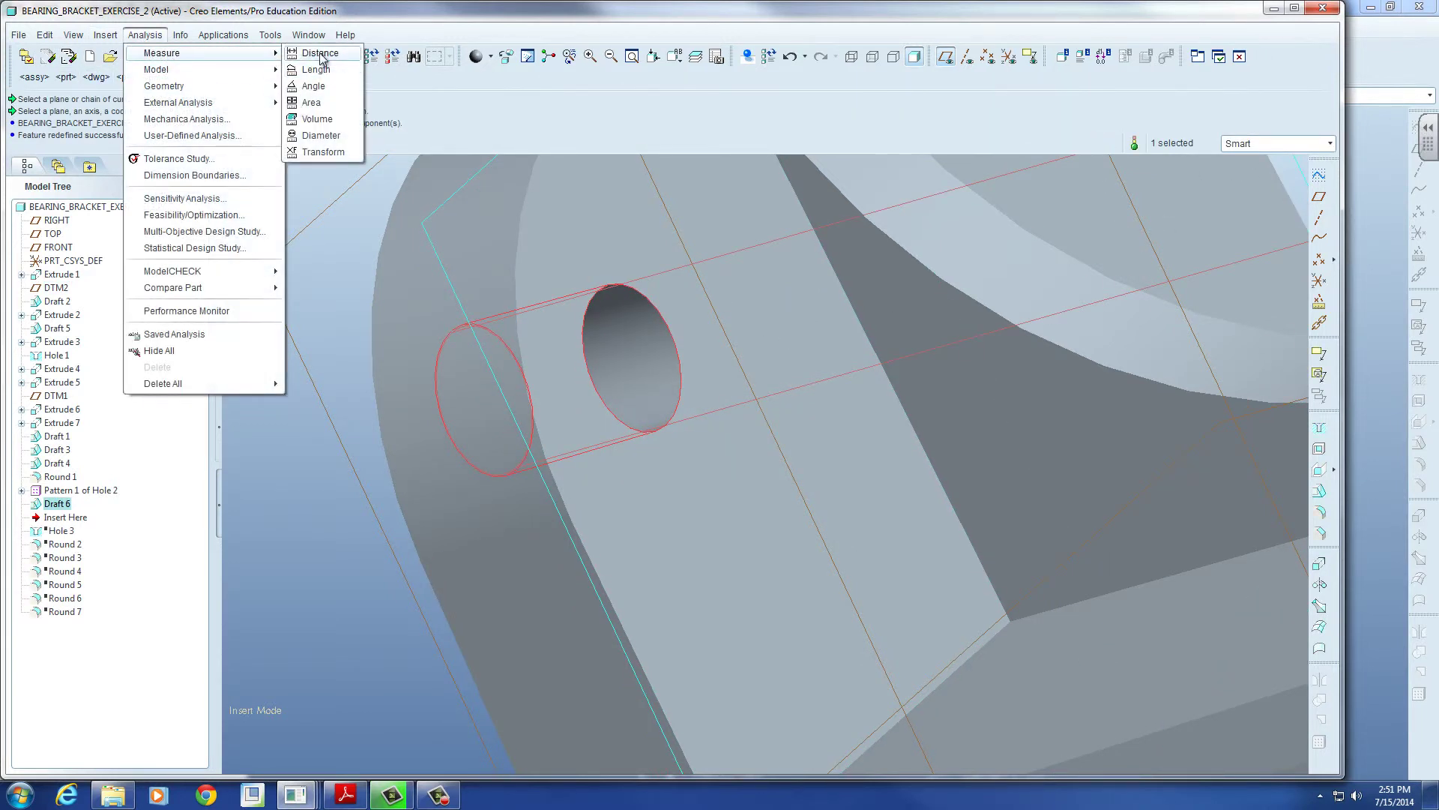
{"action": "left_click", "coordinate": [315, 54]}
{"action": "left_click", "coordinate": [598, 289]}
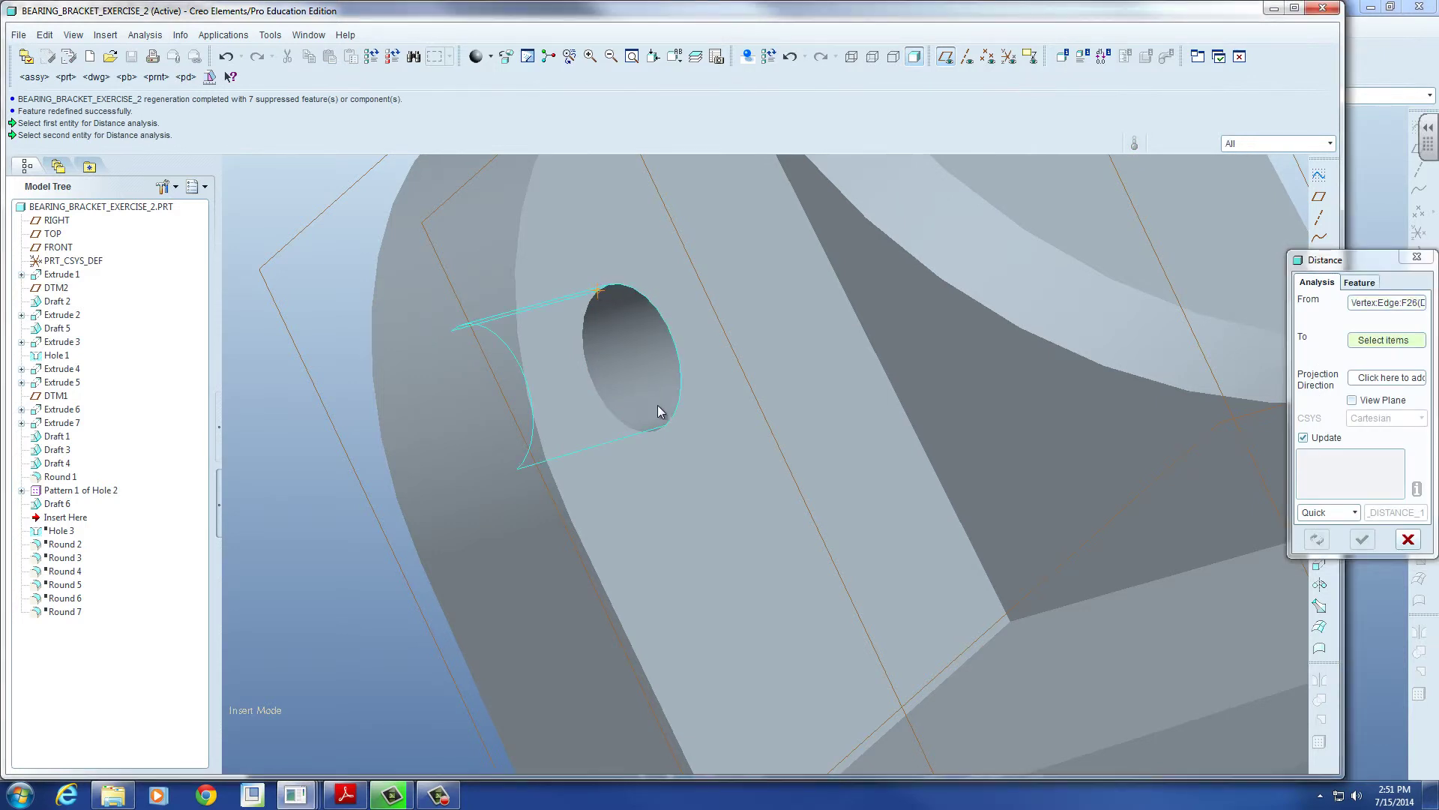
{"action": "left_click", "coordinate": [663, 421]}
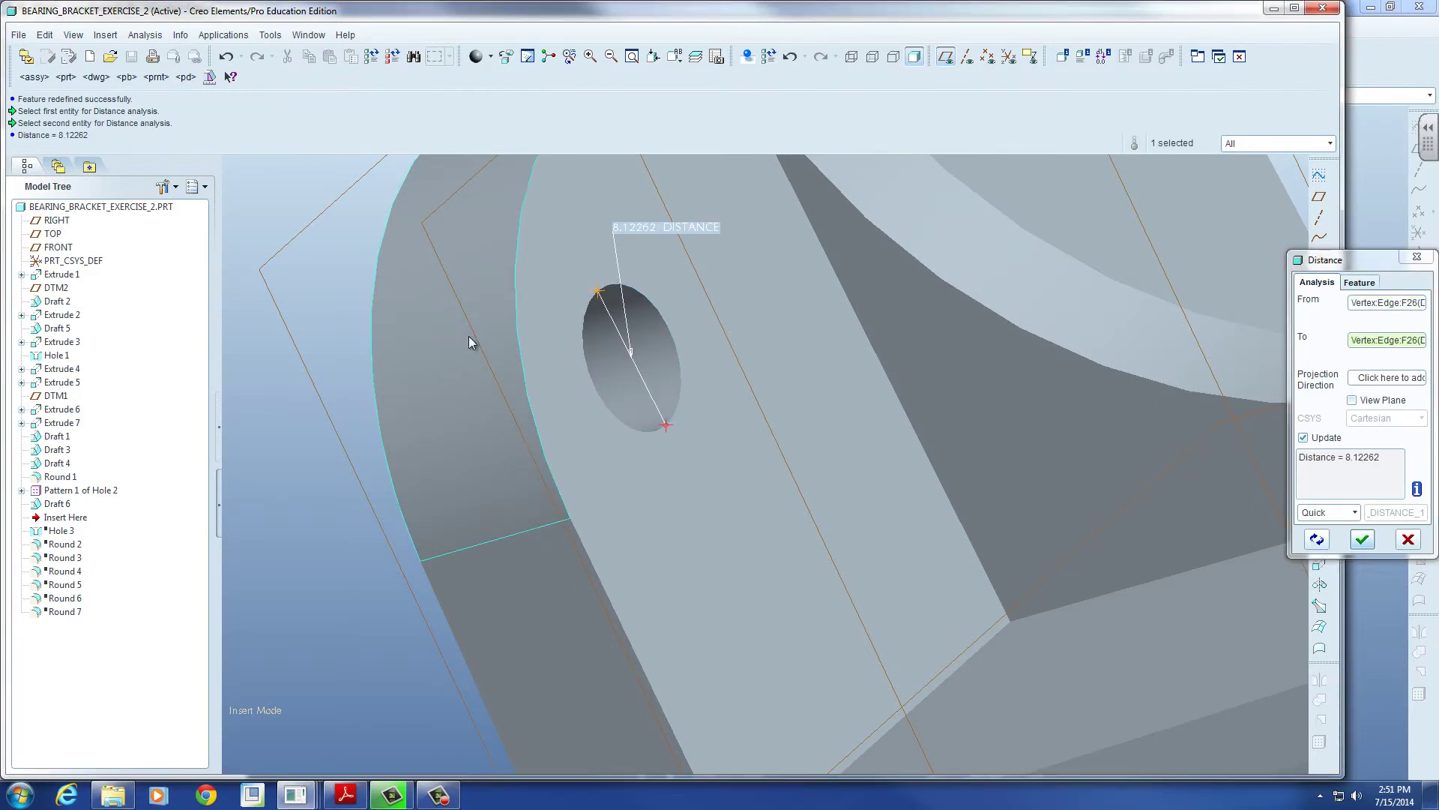
{"action": "left_click", "coordinate": [1363, 538]}
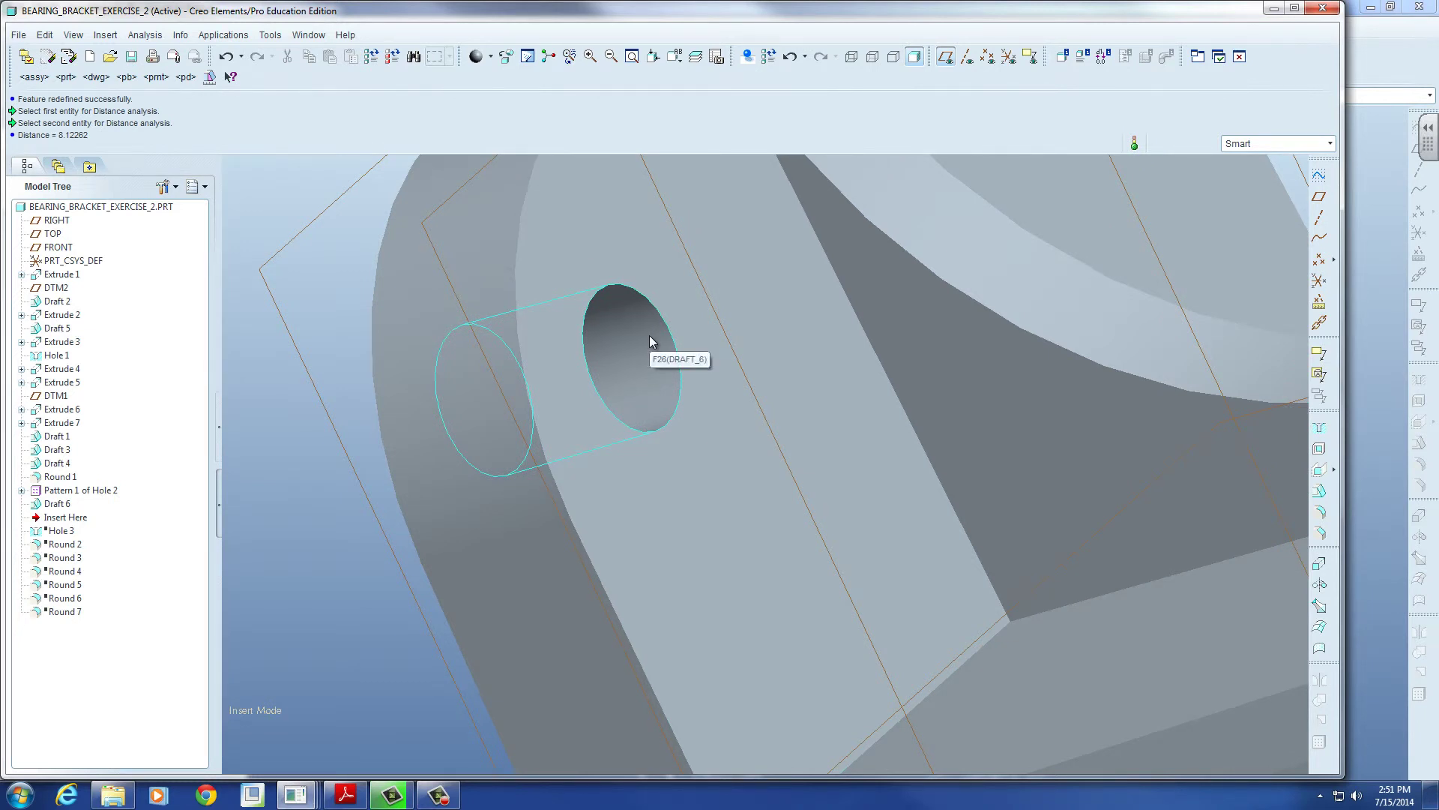
Step: Change the diameter of the first hole in the mounting-hole pattern, Hole 2 [1, 1], to 8 and regenerate the part
{"action": "left_click", "coordinate": [606, 308]}
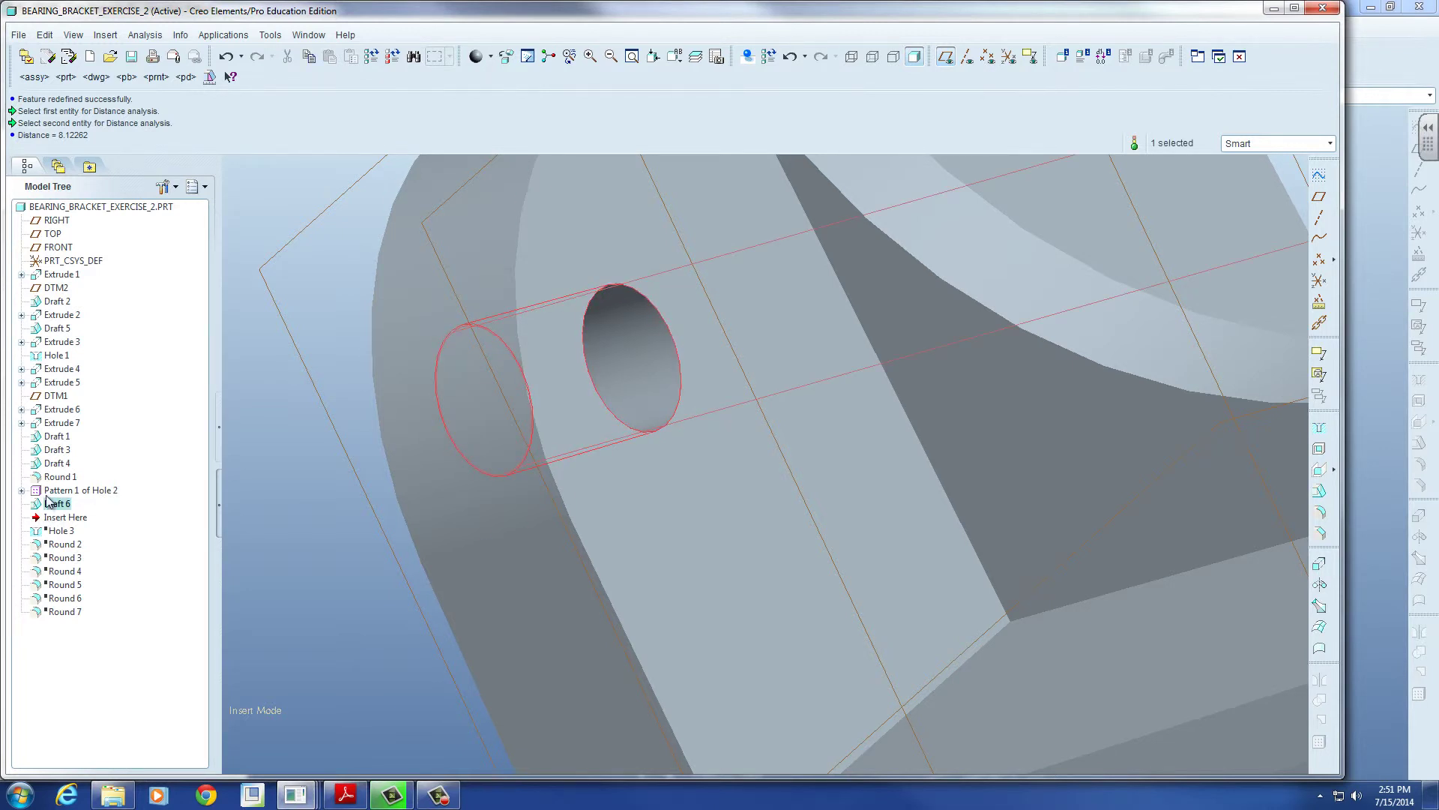
{"action": "left_click", "coordinate": [22, 491]}
{"action": "left_click", "coordinate": [103, 505]}
{"action": "right_click", "coordinate": [103, 504]}
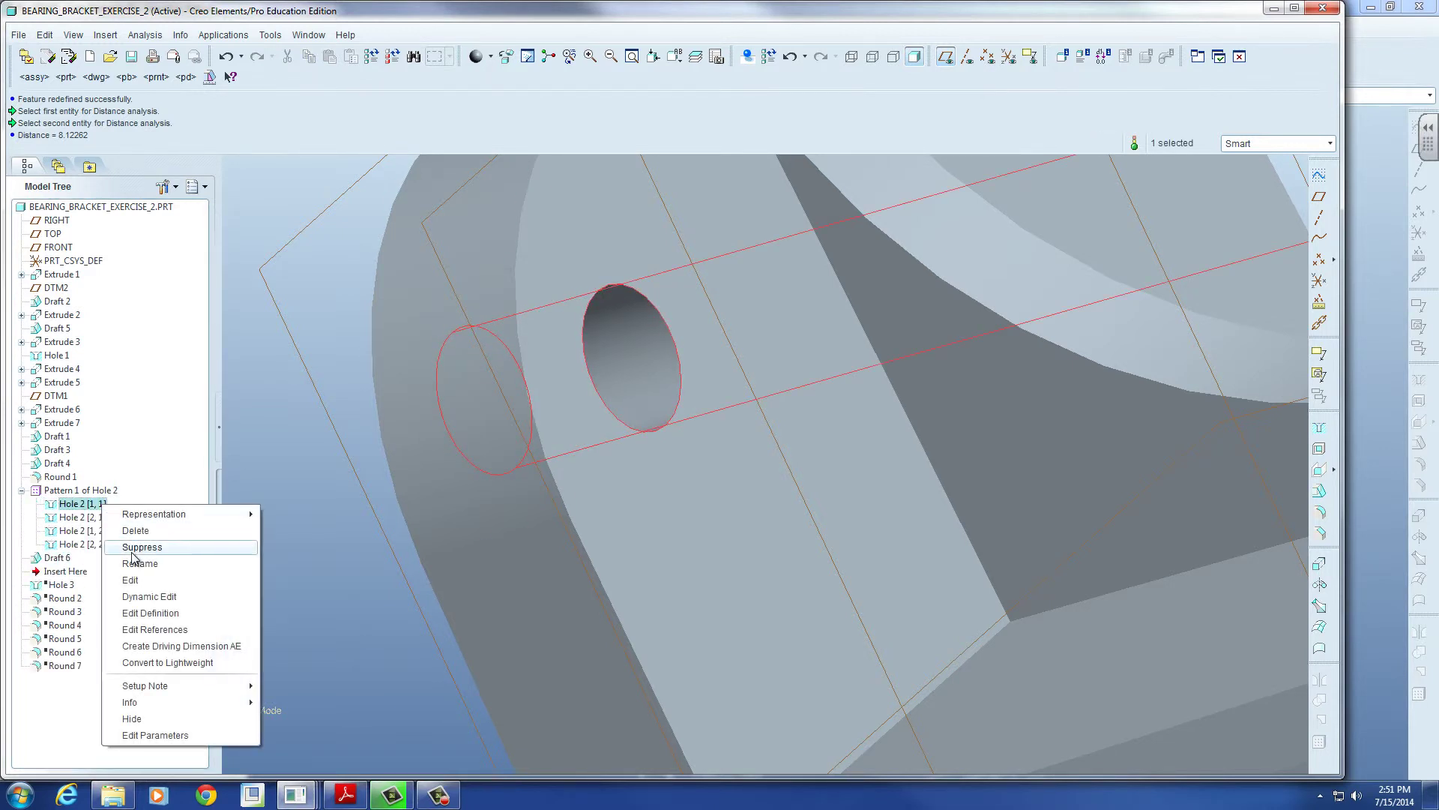
{"action": "left_click", "coordinate": [153, 596]}
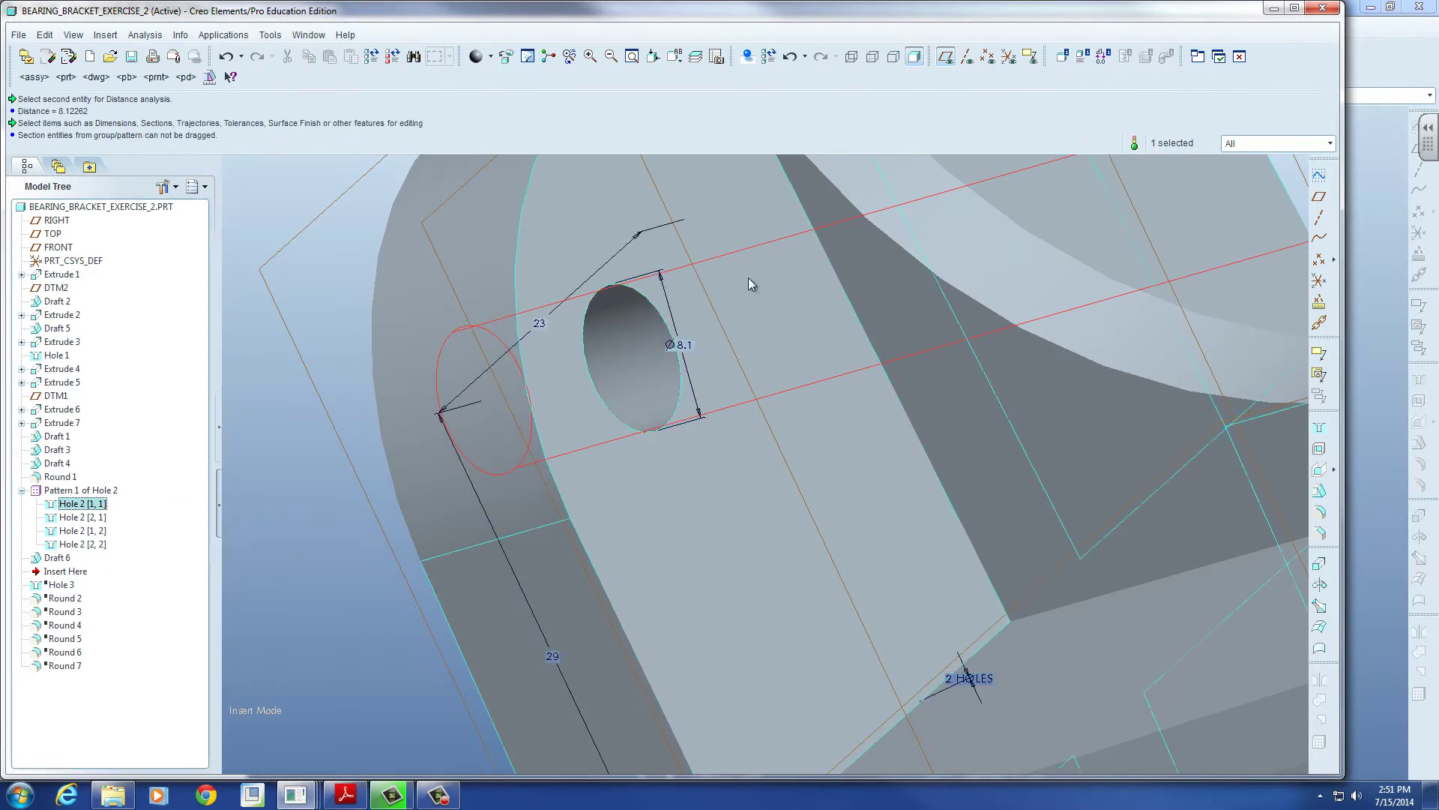
{"action": "double_click", "coordinate": [690, 345]}
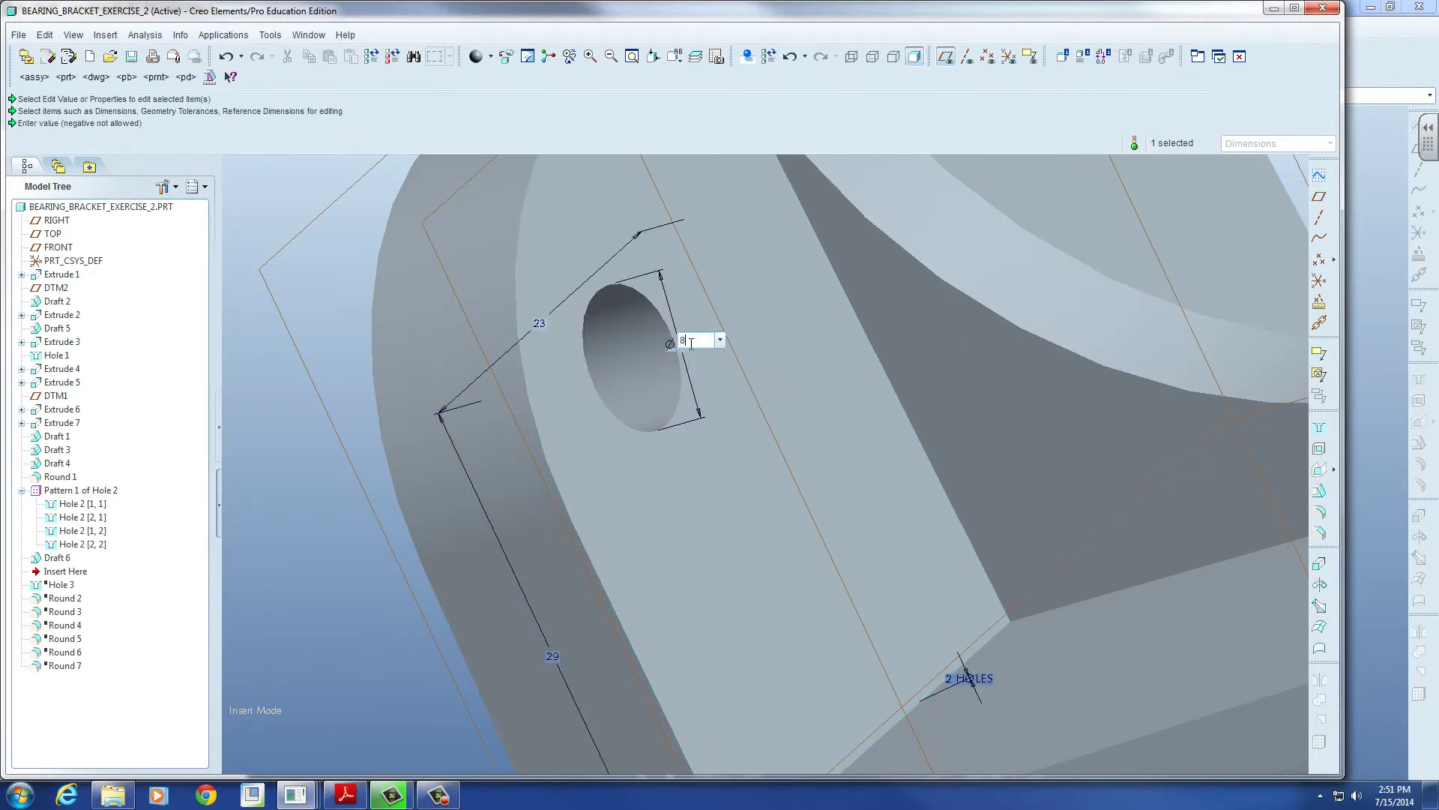
{"action": "type", "text": "8"}
{"action": "key", "text": "Return"}
{"action": "left_click", "coordinate": [371, 56]}
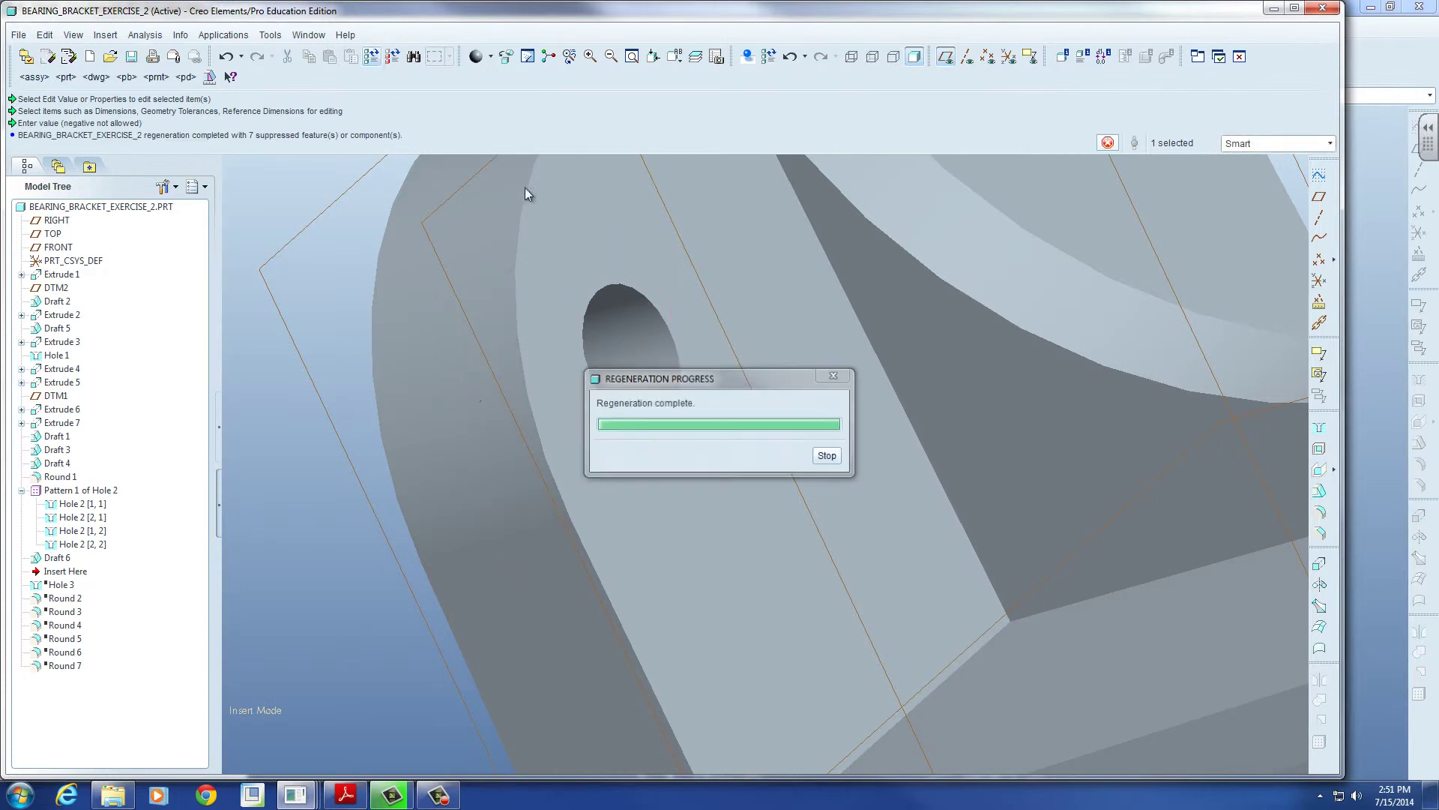
Step: Move the feature insertion point below Hole 3 so that the hole is resumed
{"action": "scroll", "coordinate": [465, 420], "scroll_direction": "up", "scroll_amount": 3}
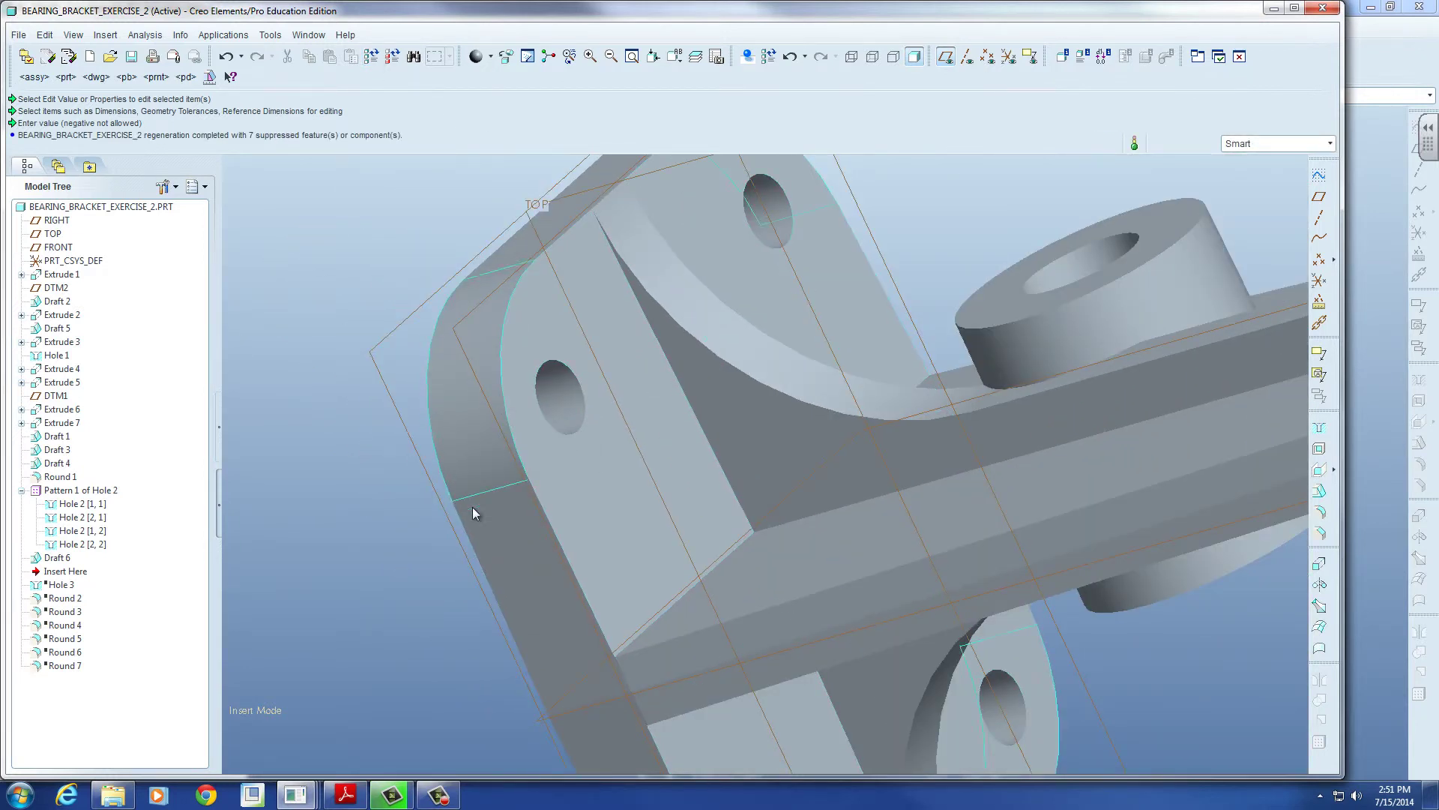
{"action": "mouse_move", "coordinate": [522, 508]}
{"action": "middle_mouse_down", "text": "shift"}
{"action": "mouse_move", "coordinate": [544, 497]}
{"action": "mouse_move", "coordinate": [543, 520]}
{"action": "middle_mouse_up", "text": "shift"}
{"action": "mouse_move", "coordinate": [543, 520]}
{"action": "middle_mouse_down"}
{"action": "mouse_move", "coordinate": [571, 503]}
{"action": "mouse_move", "coordinate": [563, 474]}
{"action": "middle_mouse_up"}
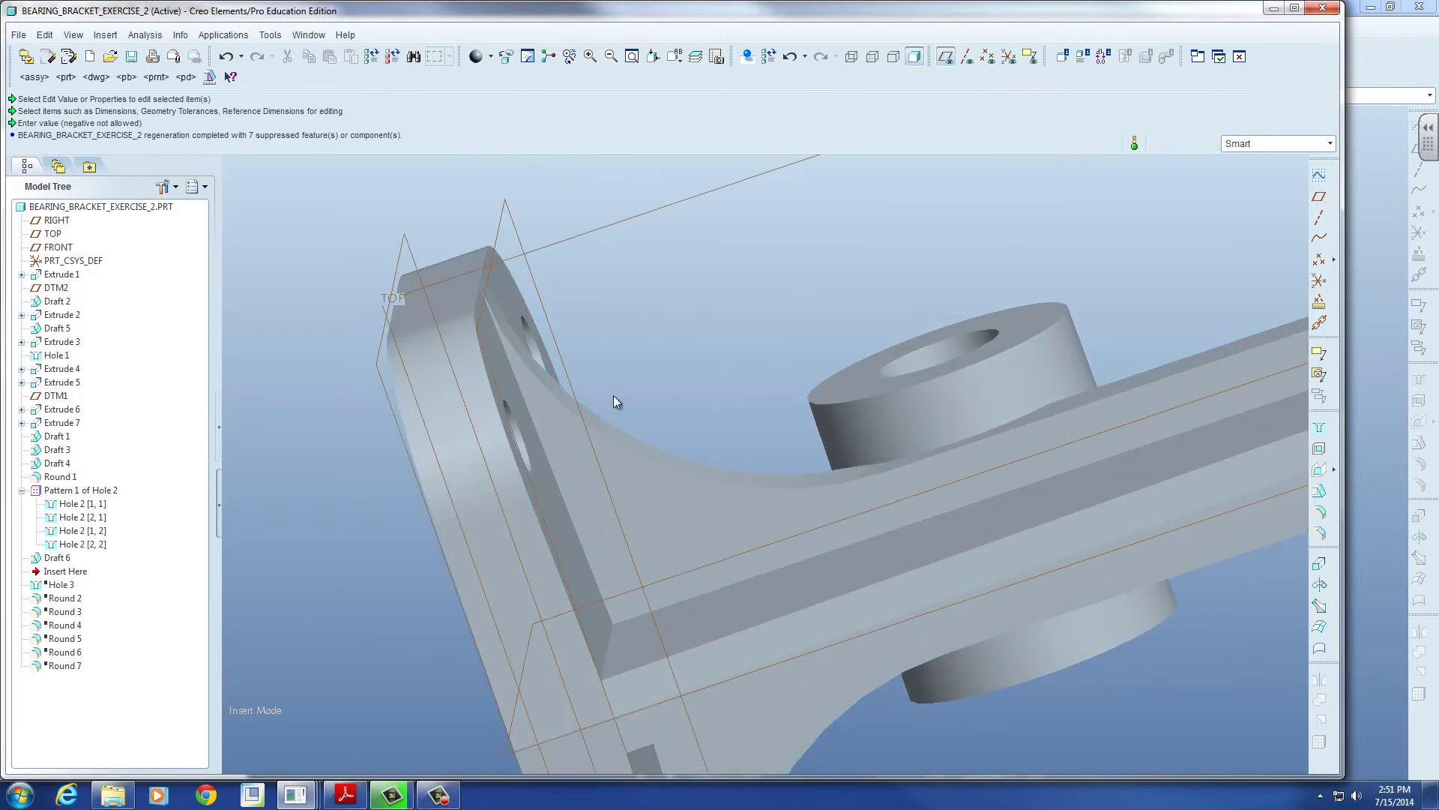
{"action": "scroll", "coordinate": [675, 379], "scroll_direction": "up", "scroll_amount": 3}
{"action": "middle_click_drag", "start_coordinate": [649, 405], "coordinate": [641, 372], "text": "shift"}
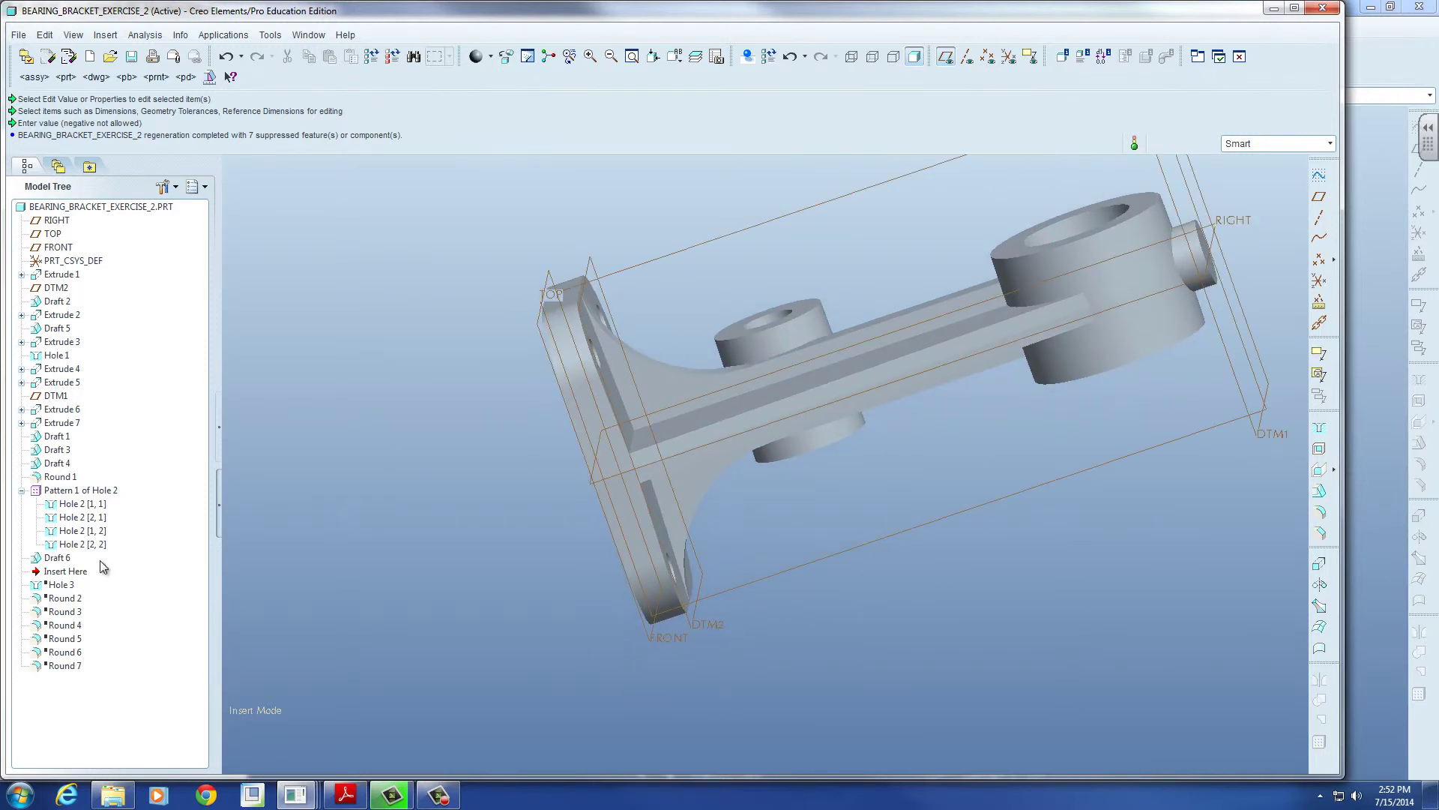
{"action": "left_click_drag", "start_coordinate": [79, 573], "coordinate": [79, 585]}
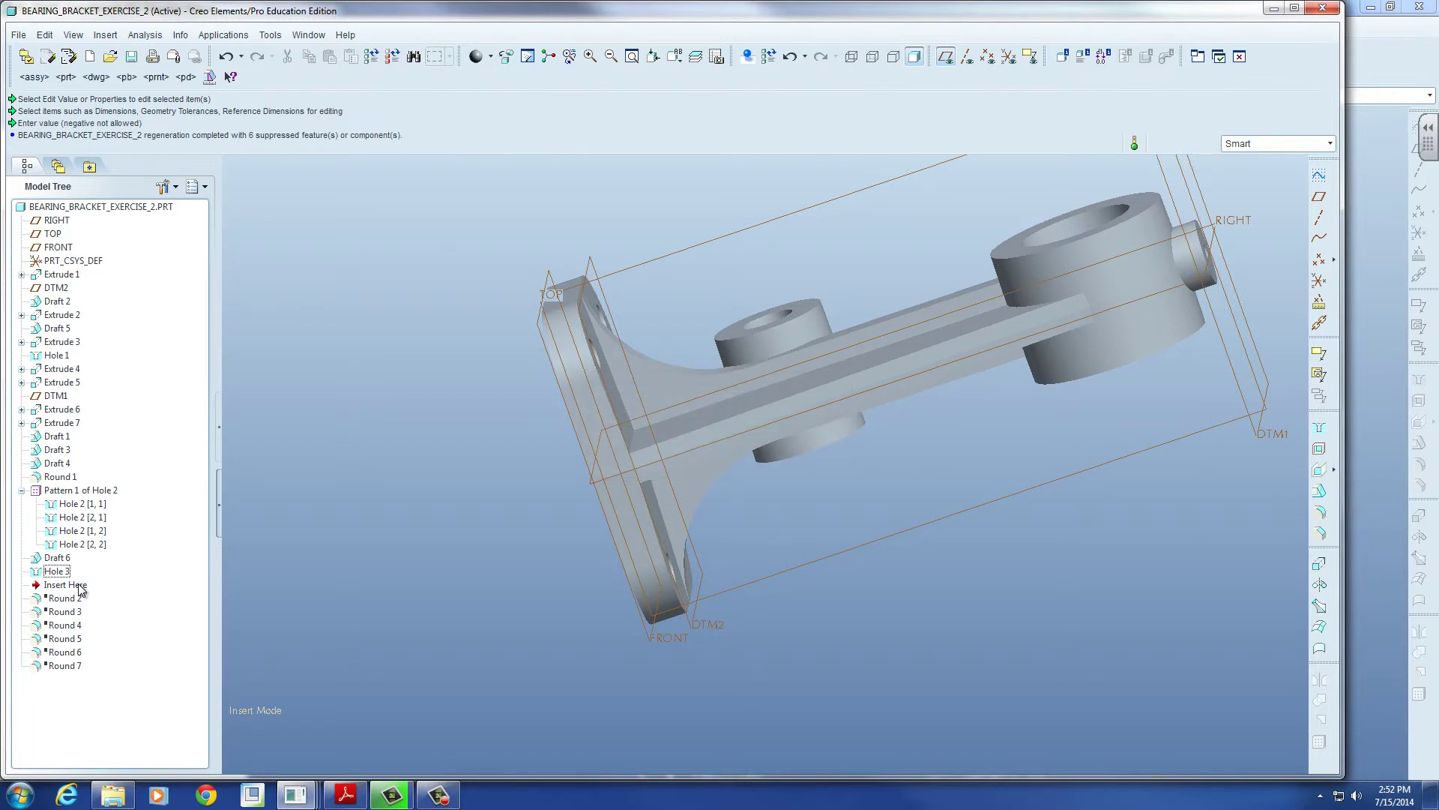
Step: Start a draft on both cylindrical surfaces of Hole 3, using the small boss's flat end face as the draft hinge
{"action": "left_click", "coordinate": [66, 573]}
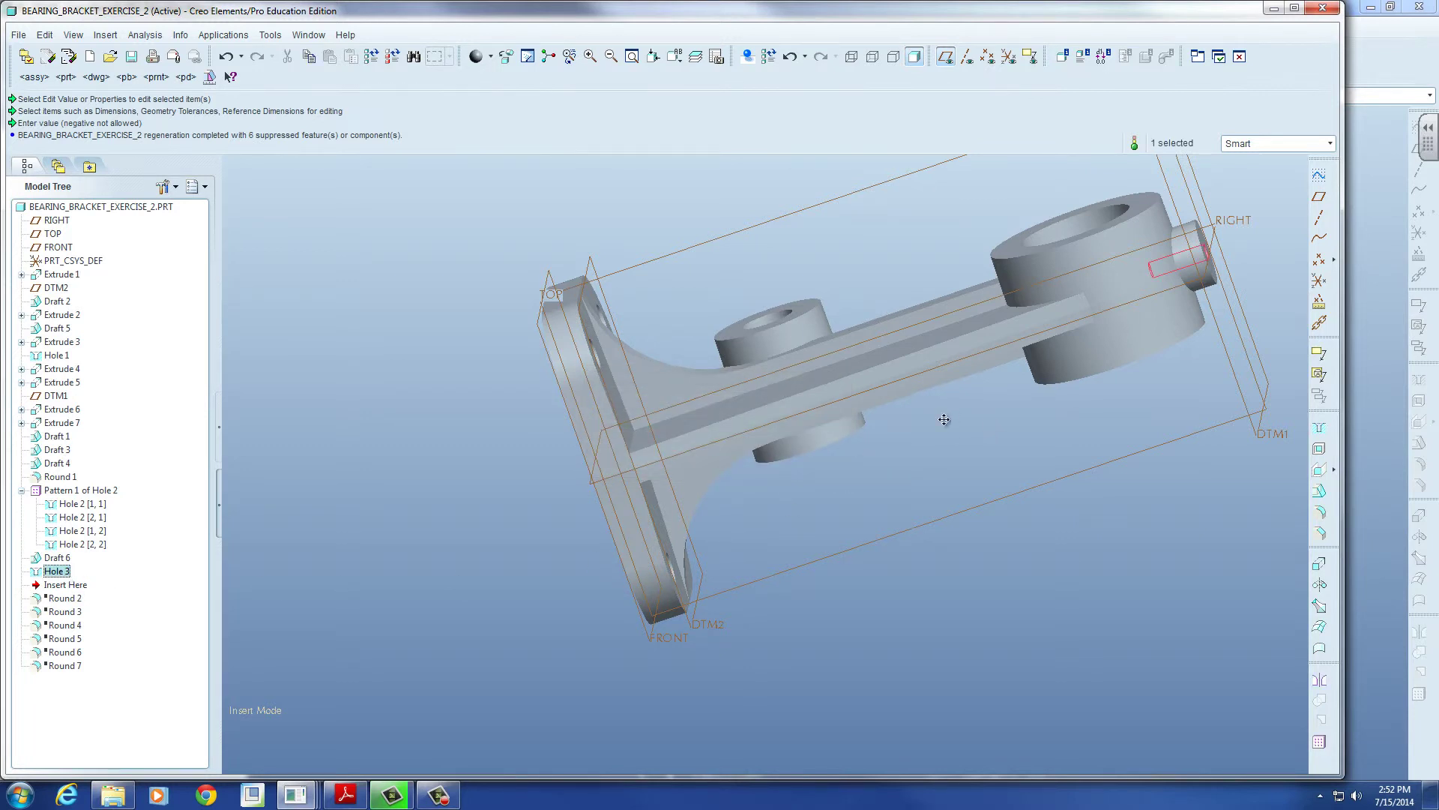
{"action": "middle_click_drag", "start_coordinate": [944, 420], "coordinate": [847, 507]}
{"action": "scroll", "coordinate": [1116, 324], "scroll_direction": "down", "scroll_amount": 6}
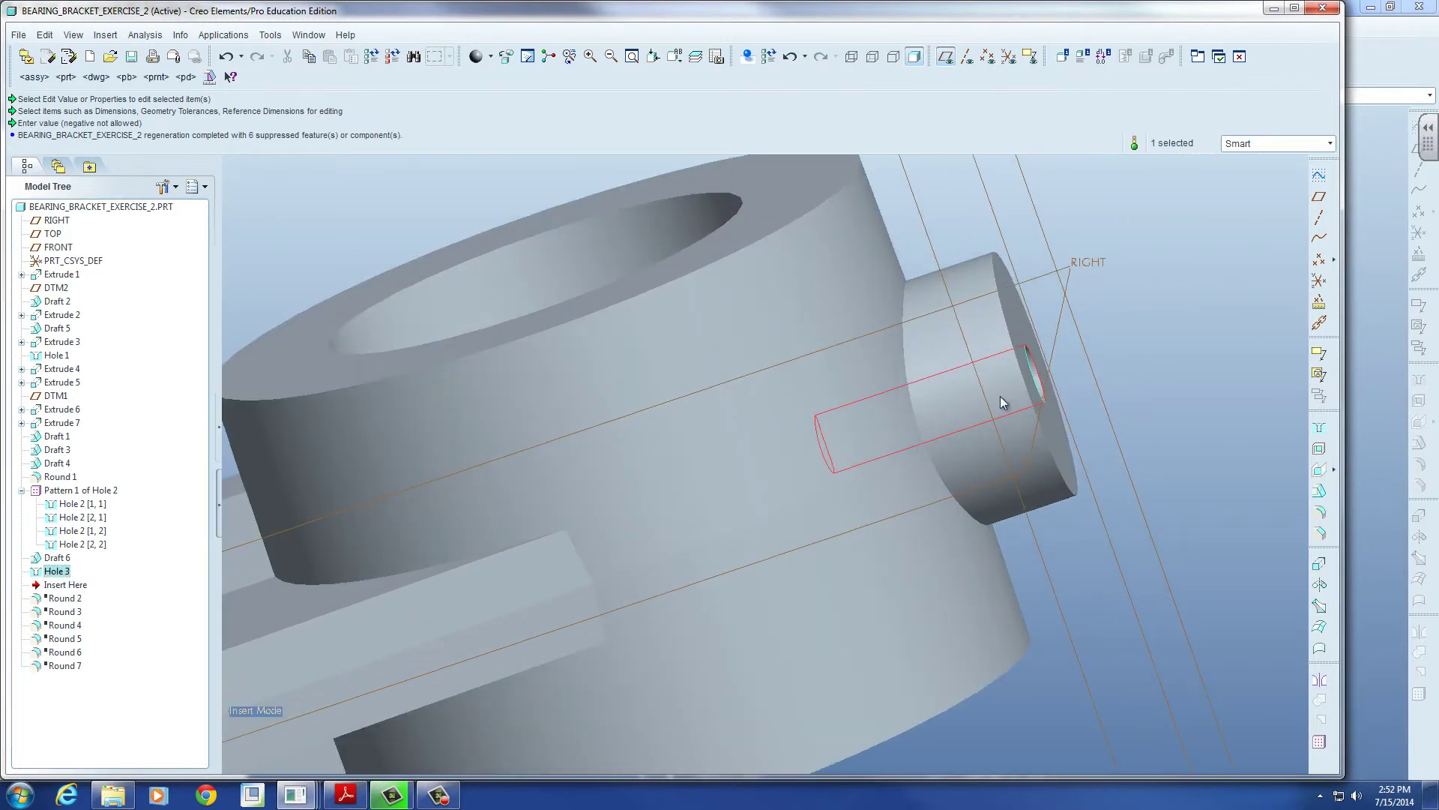
{"action": "mouse_move", "coordinate": [1096, 397]}
{"action": "middle_mouse_down"}
{"action": "mouse_move", "coordinate": [1077, 410]}
{"action": "mouse_move", "coordinate": [1113, 381]}
{"action": "mouse_move", "coordinate": [1100, 388]}
{"action": "mouse_move", "coordinate": [1112, 411]}
{"action": "mouse_move", "coordinate": [1070, 440]}
{"action": "mouse_move", "coordinate": [1173, 440]}
{"action": "mouse_move", "coordinate": [1078, 403]}
{"action": "middle_mouse_up"}
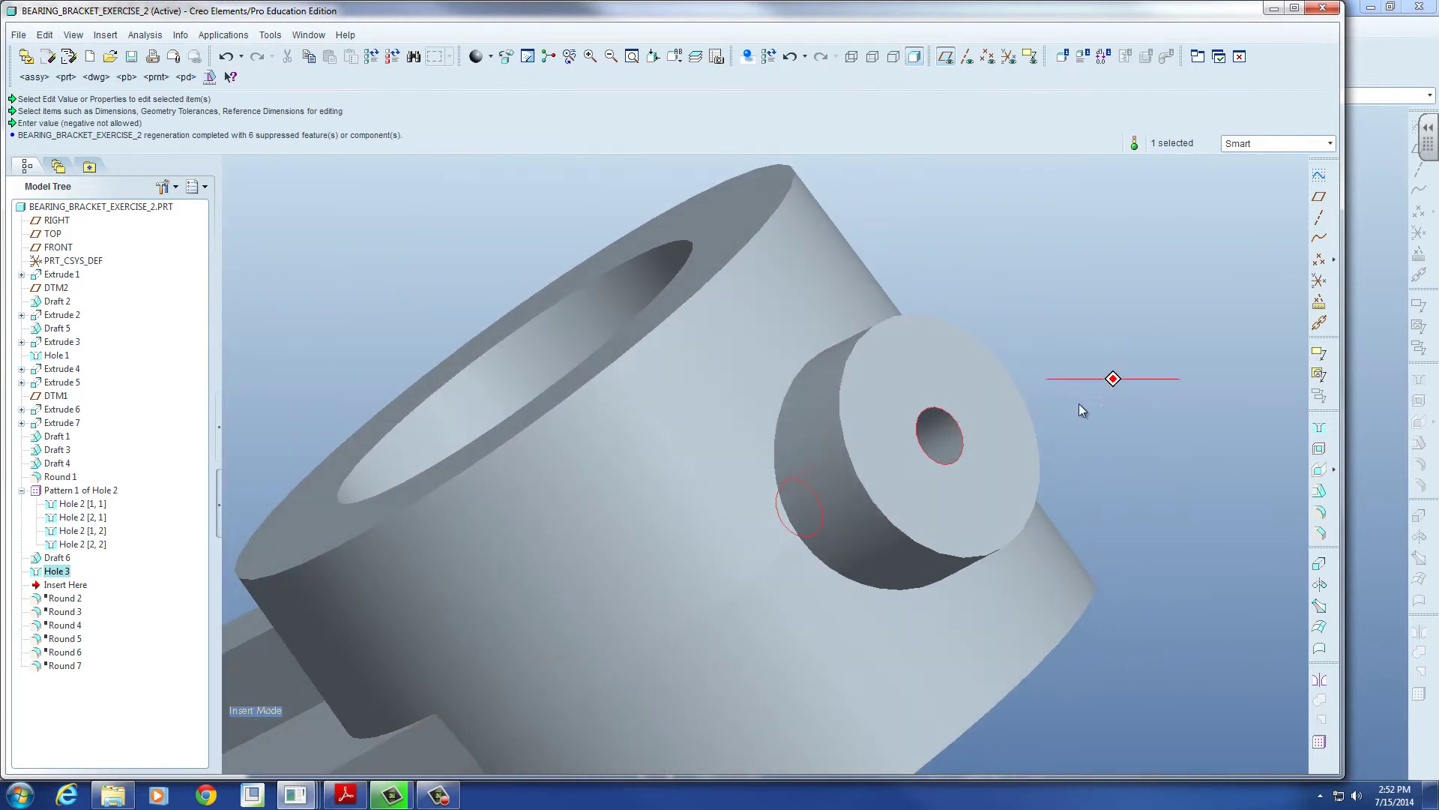
{"action": "left_click", "coordinate": [1122, 357]}
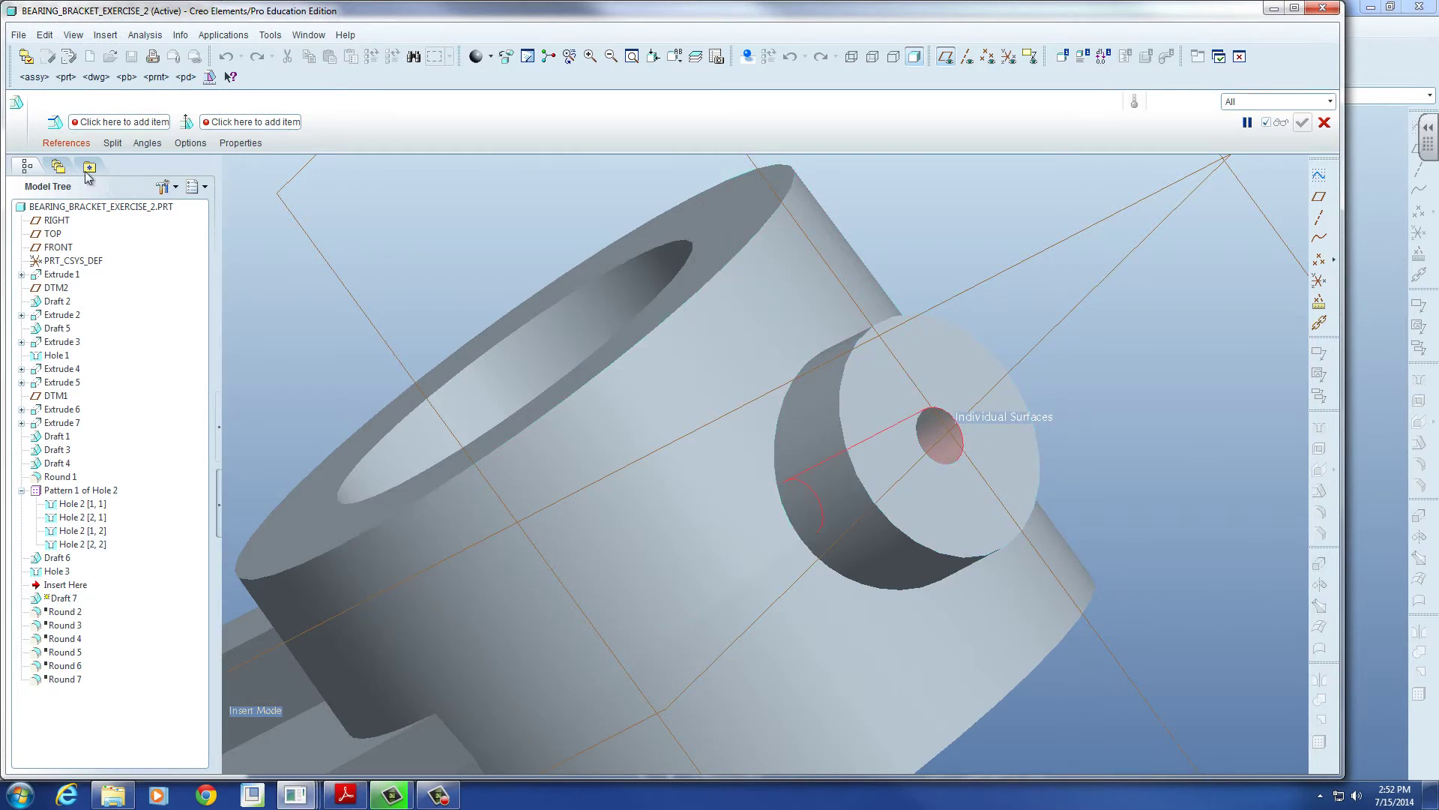
{"action": "left_click", "coordinate": [66, 142]}
{"action": "left_click", "coordinate": [179, 186]}
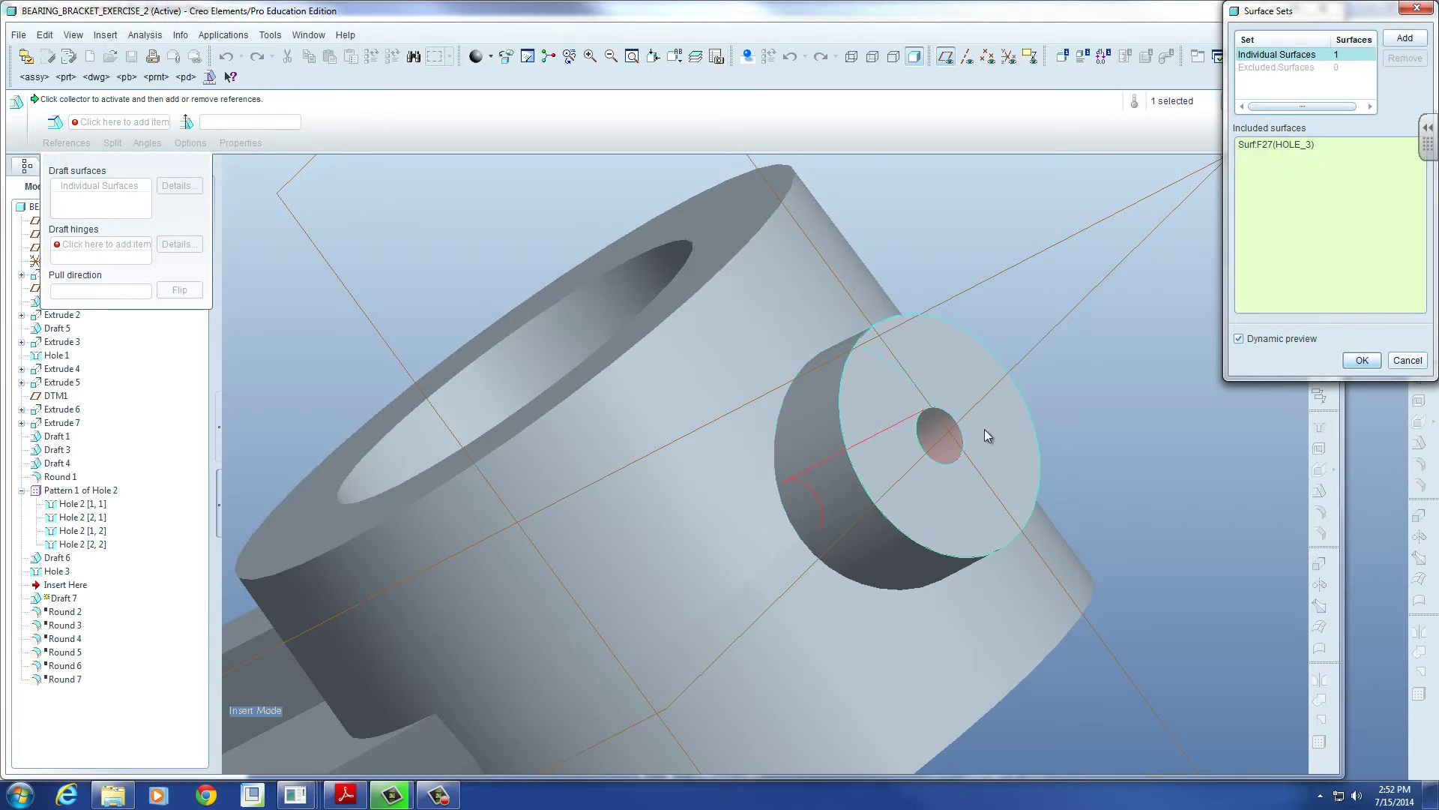
{"action": "left_click", "coordinate": [907, 466]}
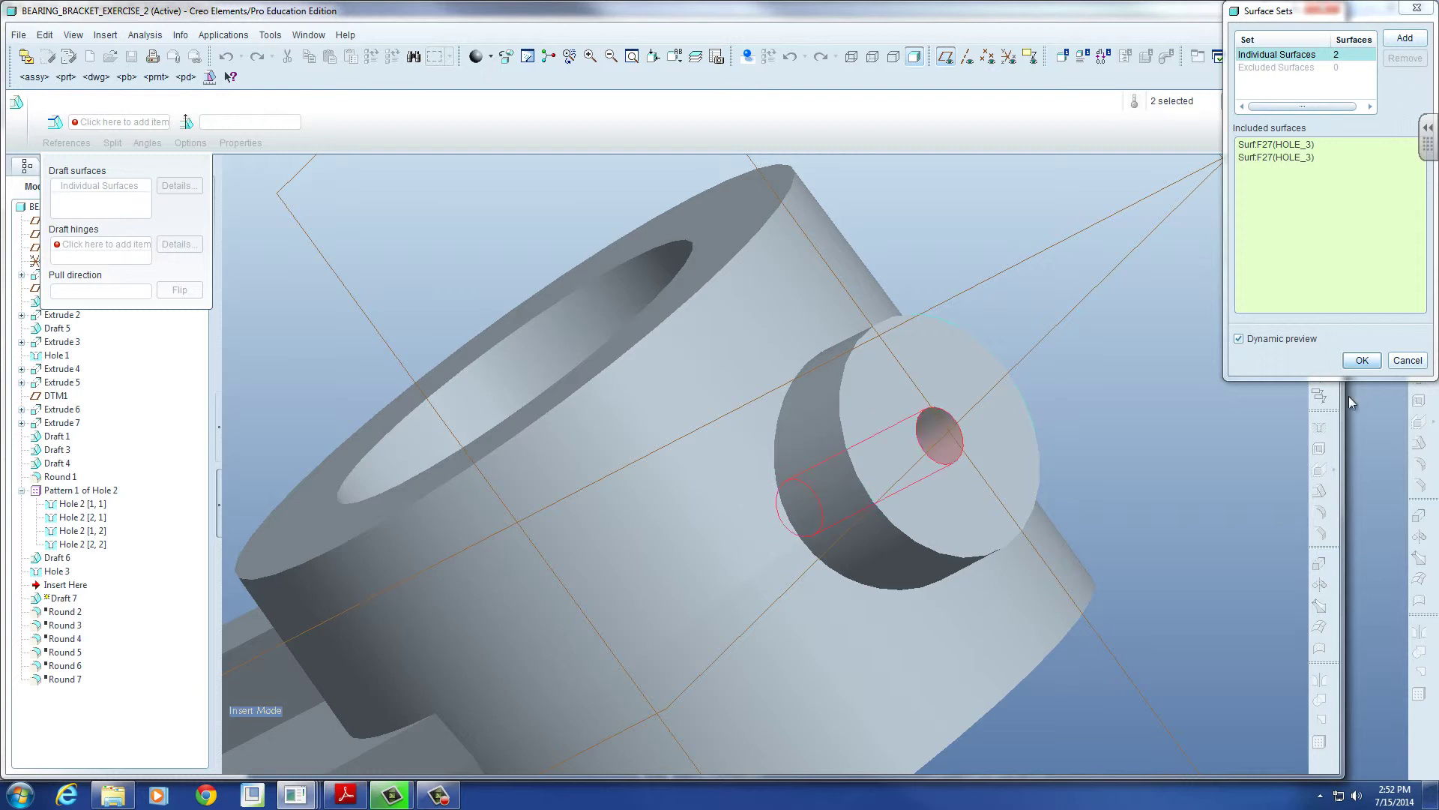
{"action": "left_click", "coordinate": [1363, 361]}
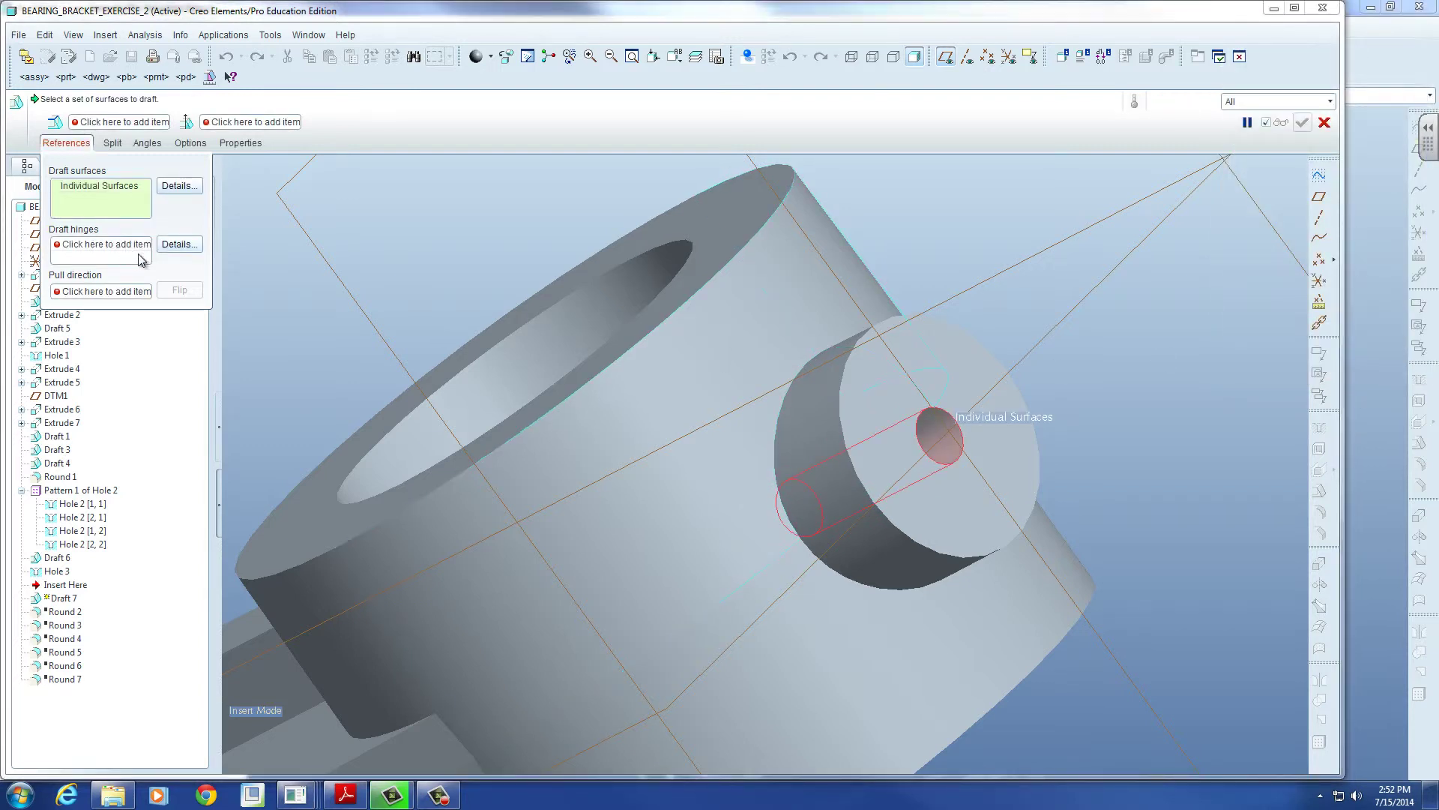
{"action": "left_click", "coordinate": [936, 353]}
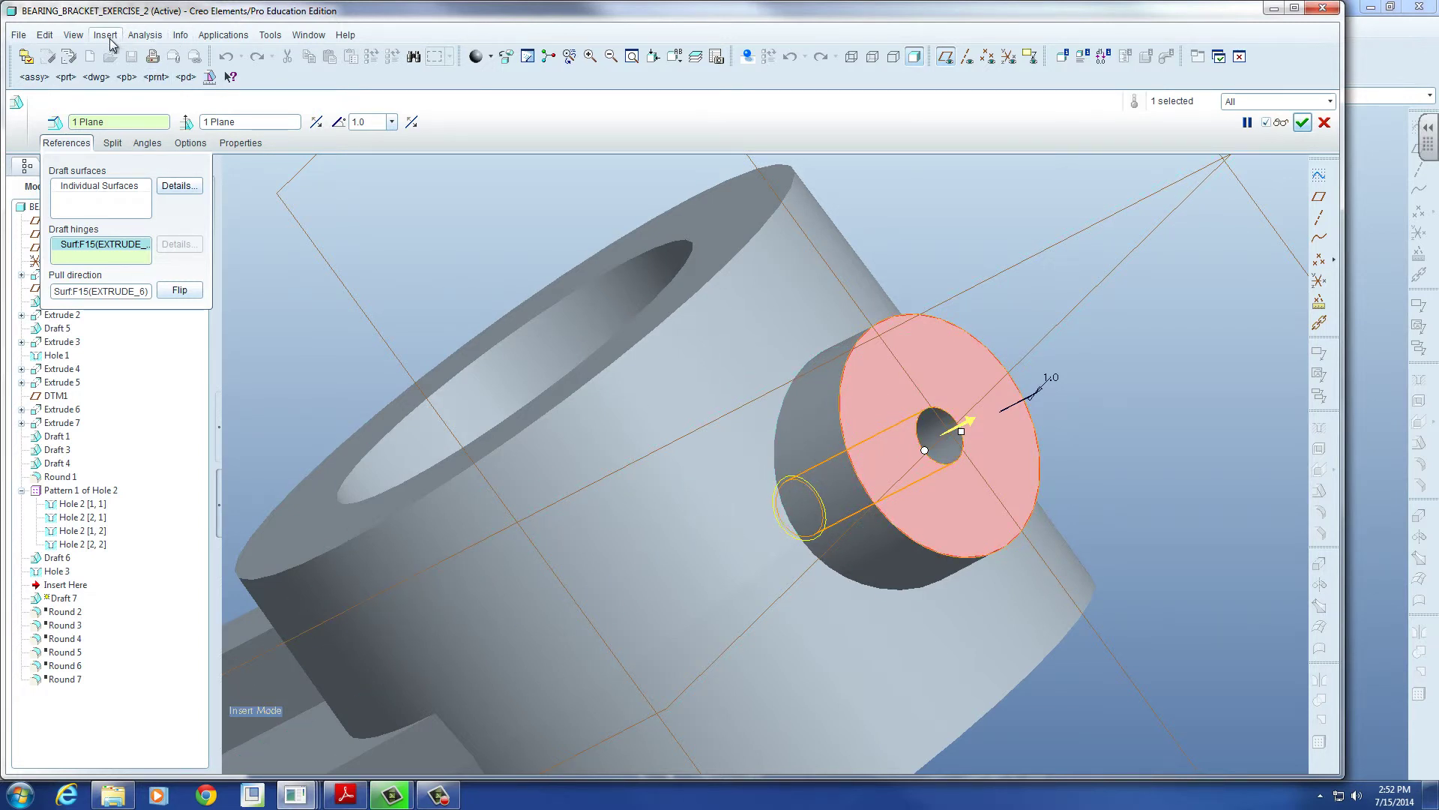
Step: Measure the distance between the edge of Hole 3 on the boss's end face and the edge at its inner end
{"action": "left_click", "coordinate": [145, 34]}
{"action": "mouse_move", "coordinate": [172, 52]}
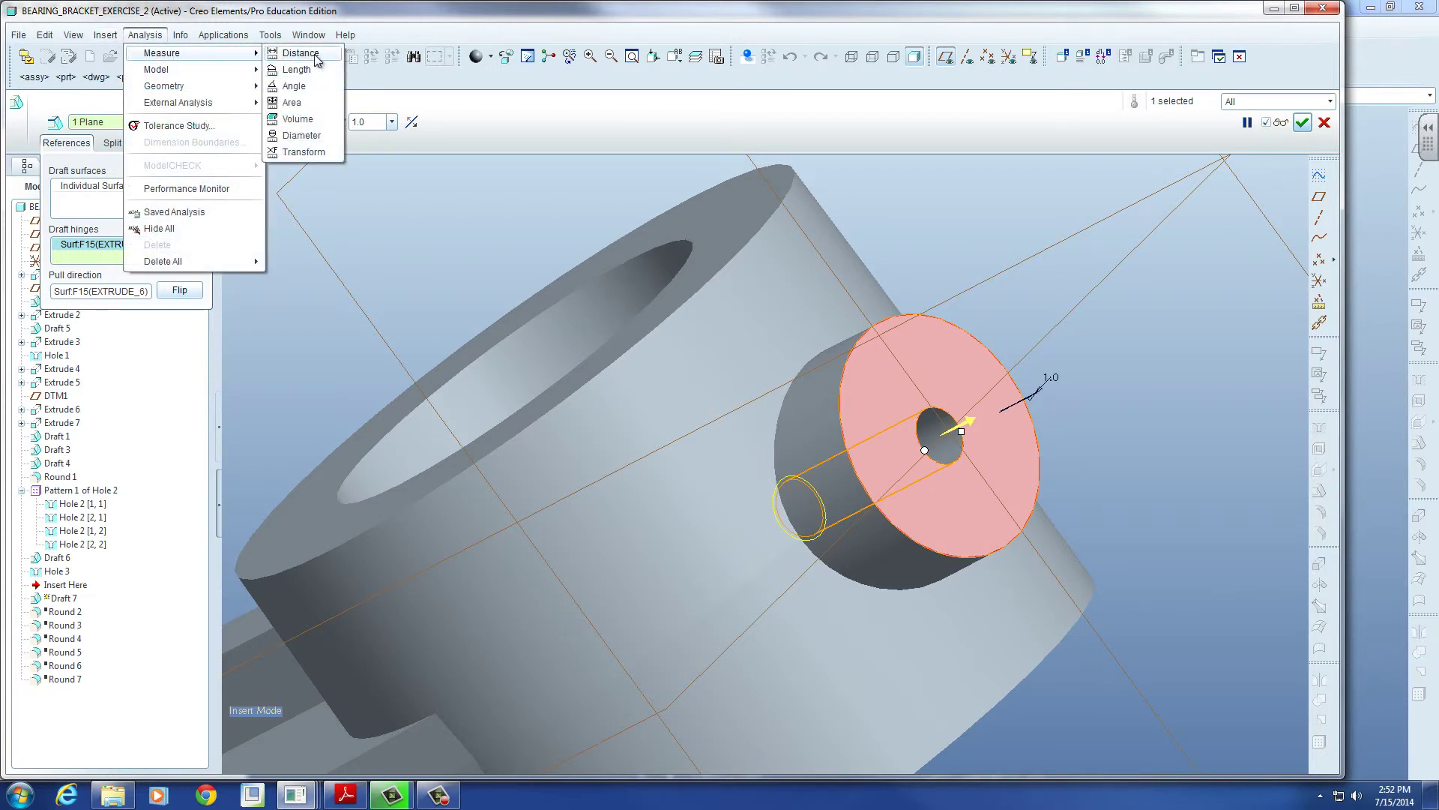
{"action": "left_click", "coordinate": [308, 52]}
{"action": "left_click", "coordinate": [963, 441]}
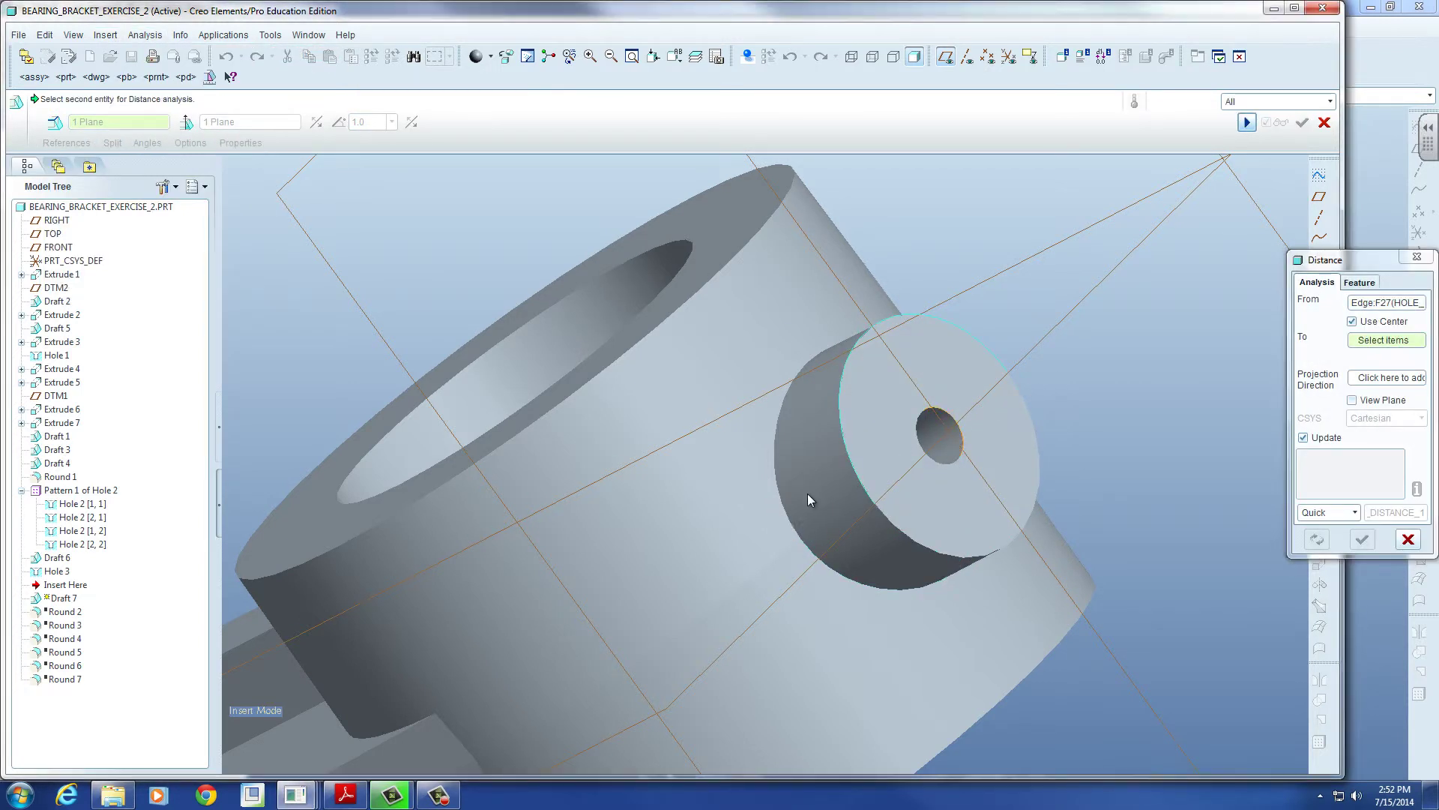
{"action": "left_click", "coordinate": [814, 496]}
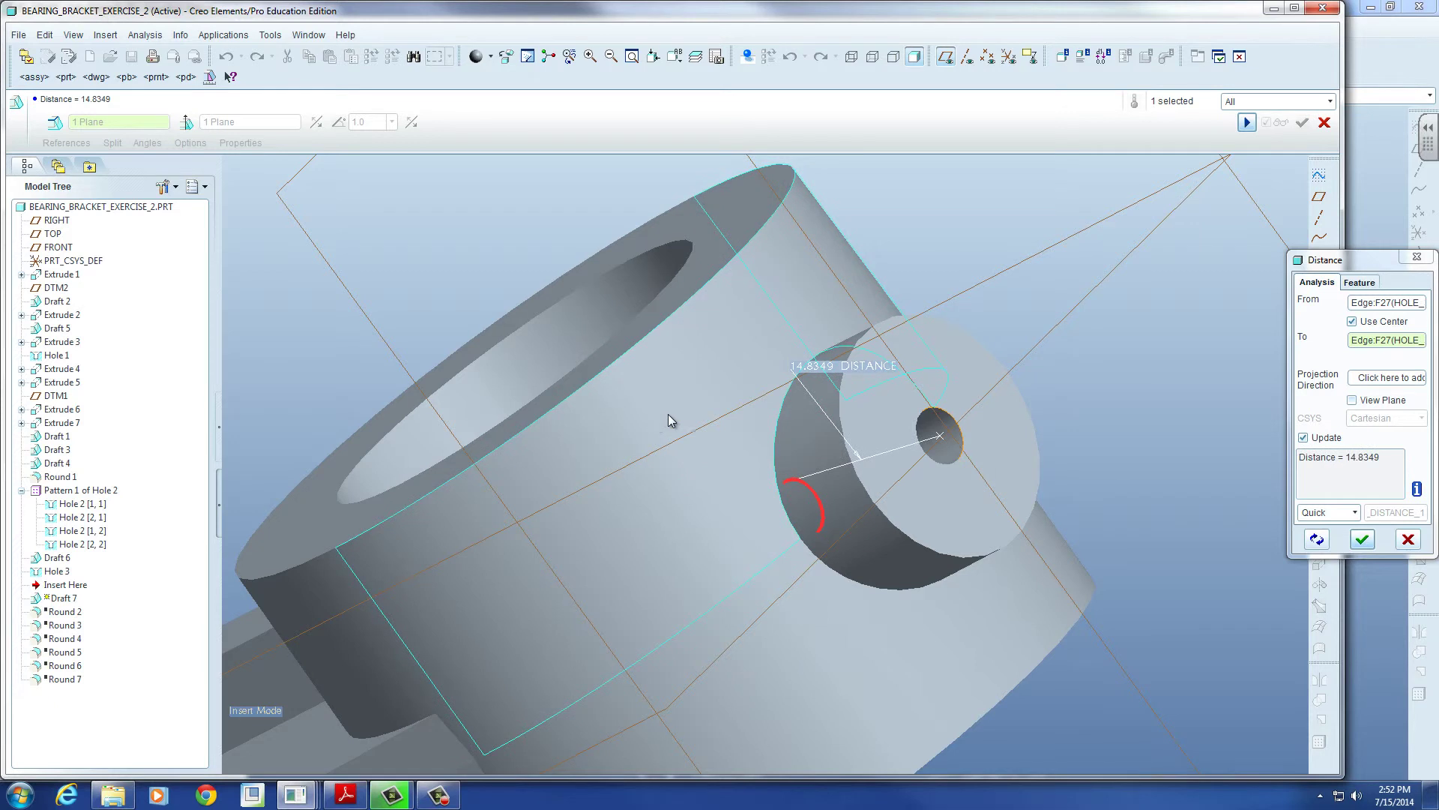
{"action": "left_click", "coordinate": [1361, 539]}
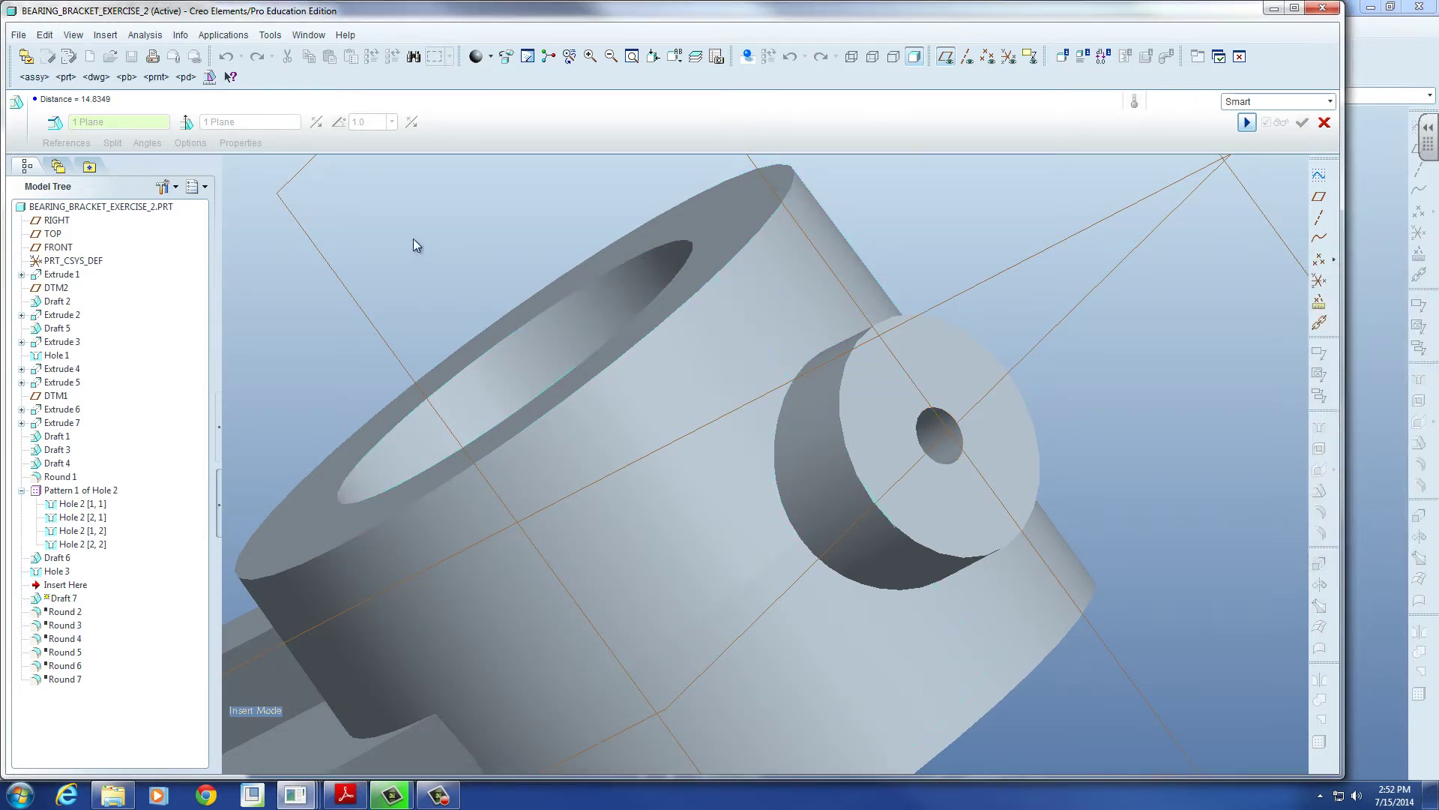
Step: Resume the paused draft of Hole 3, set its angle to 0.5 degrees and complete it
{"action": "left_click", "coordinate": [1247, 123]}
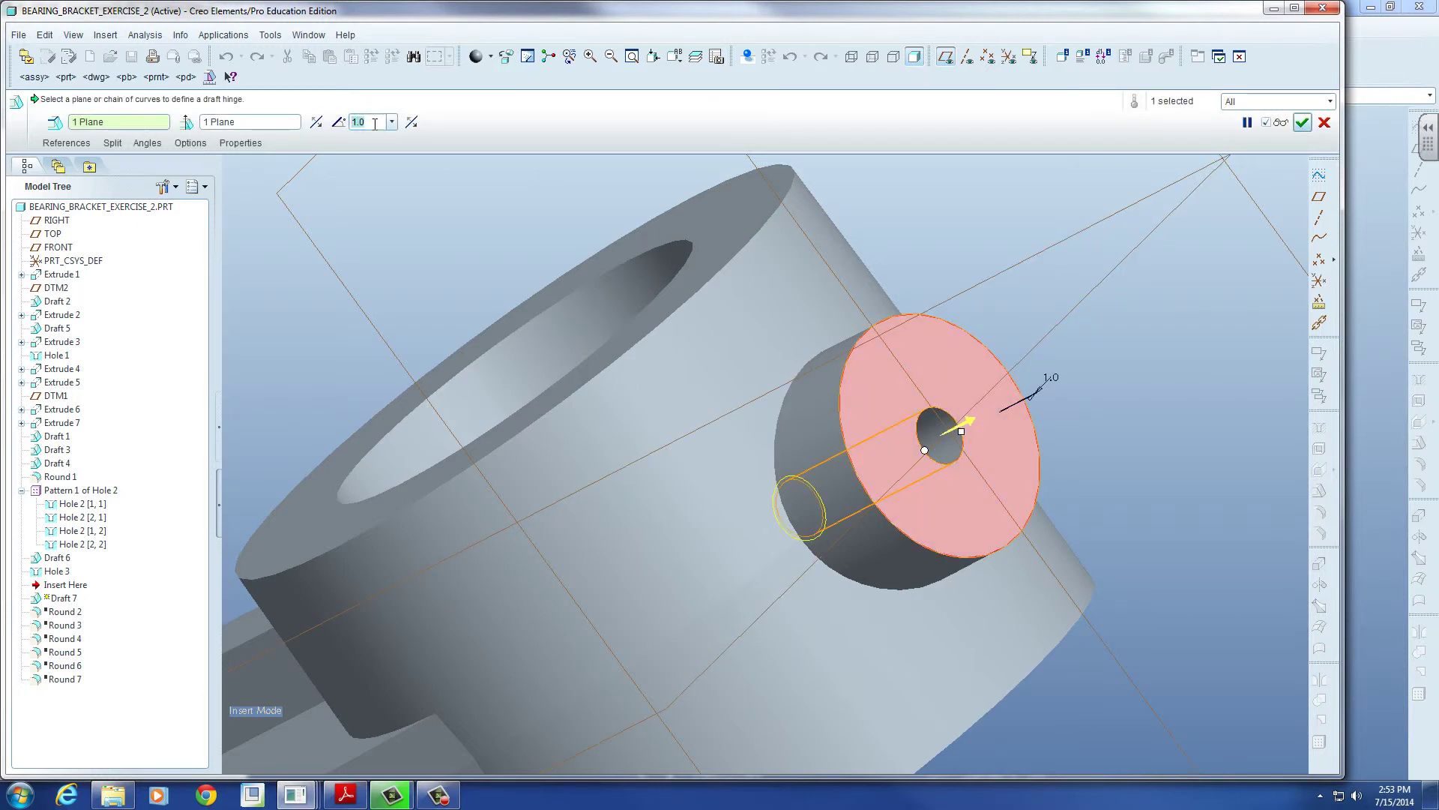
{"action": "key", "text": "BackSpace"}
{"action": "type", "text": ".5"}
{"action": "key", "text": "Return"}
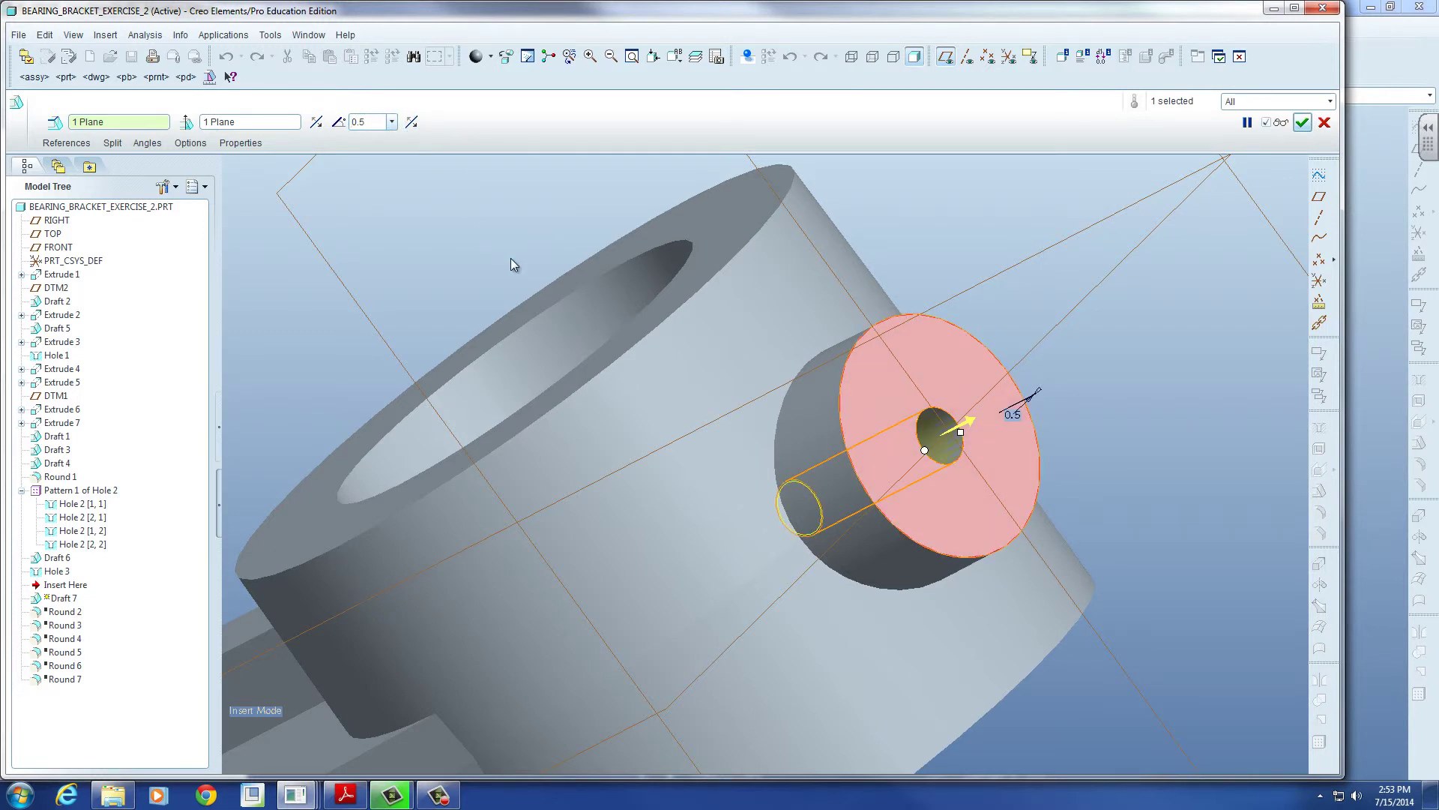
{"action": "left_click", "coordinate": [1302, 123]}
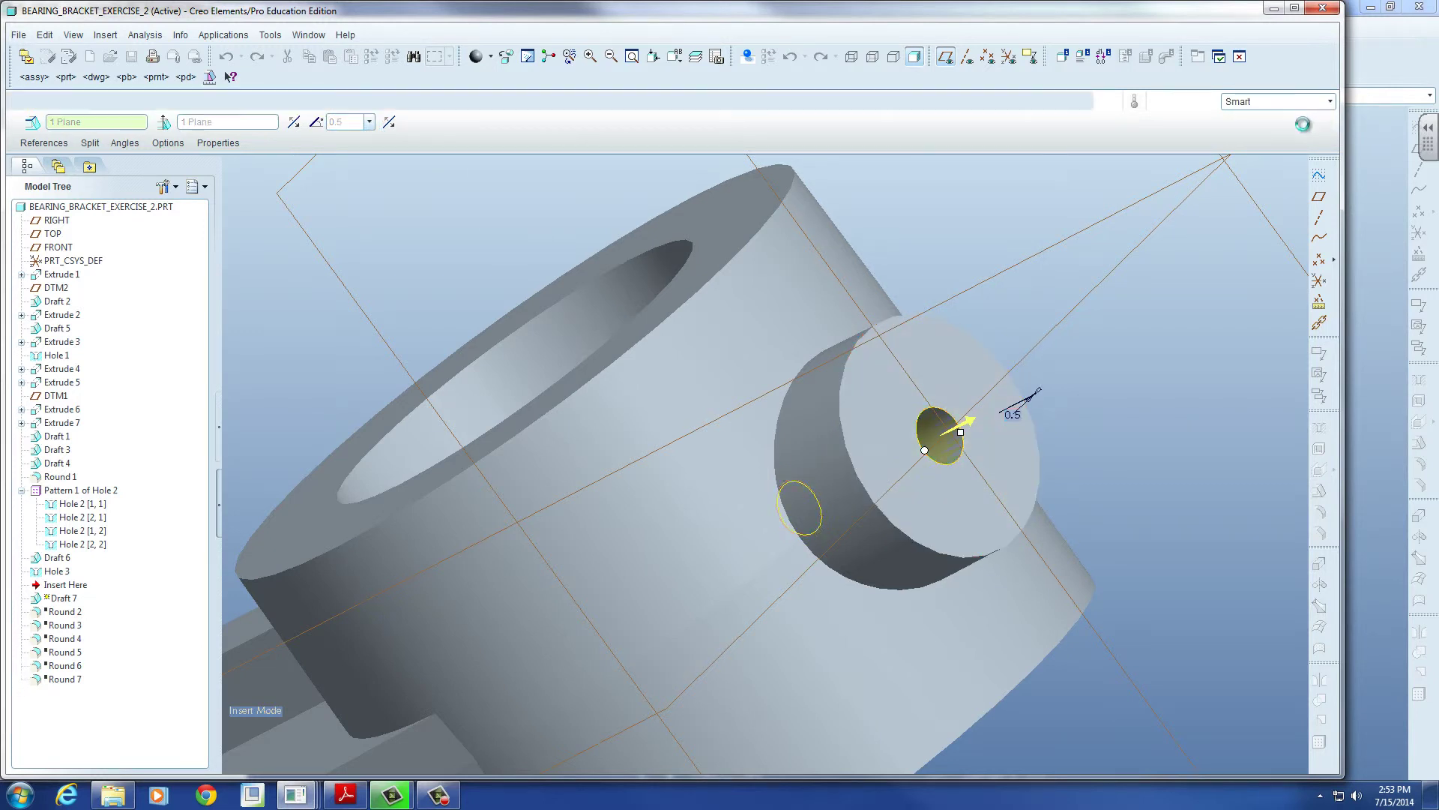
Step: Save the part as BEARING_BRACKET_EXERCISE_2.PRT
{"action": "scroll", "coordinate": [1163, 353], "scroll_direction": "down", "scroll_amount": 6}
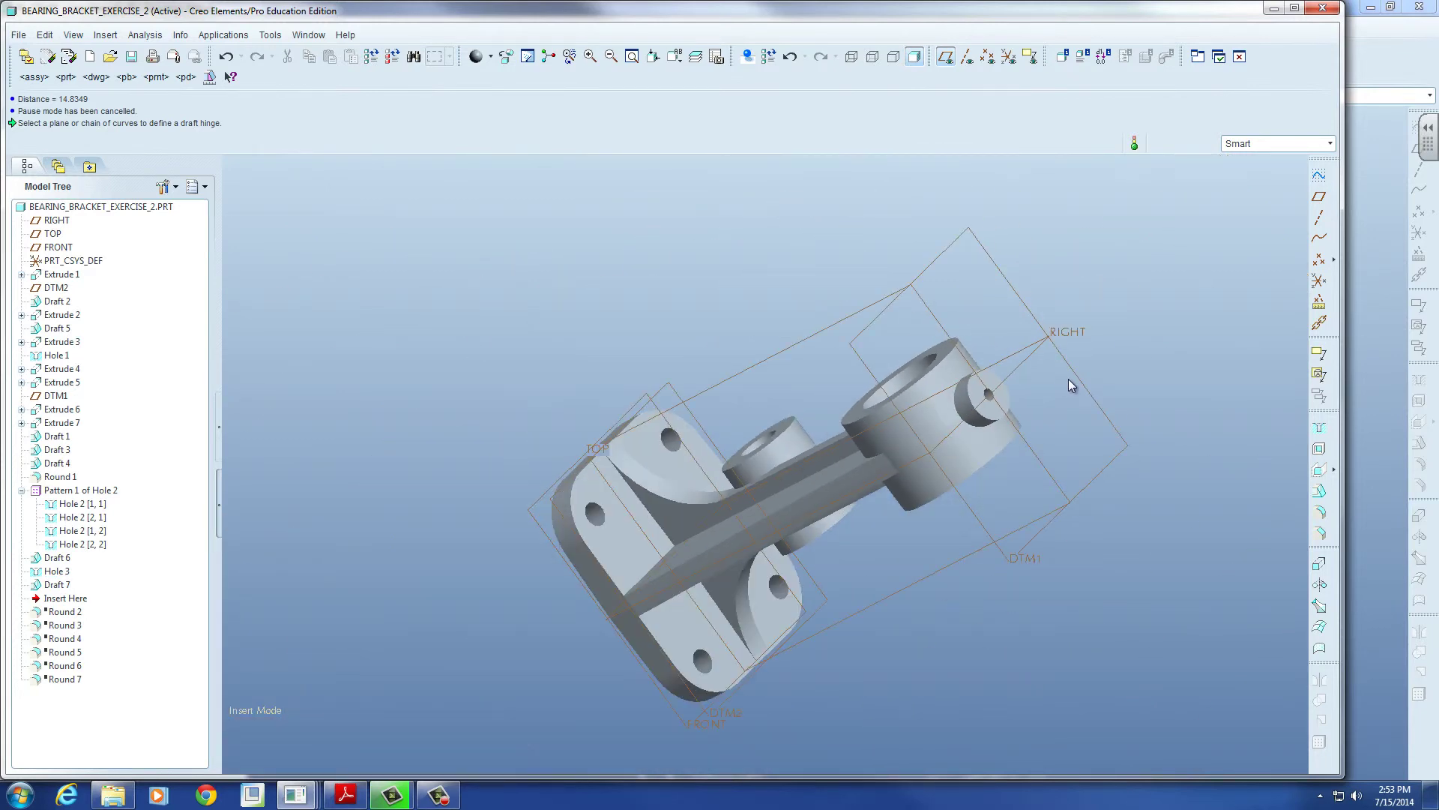
{"action": "left_click", "coordinate": [131, 57]}
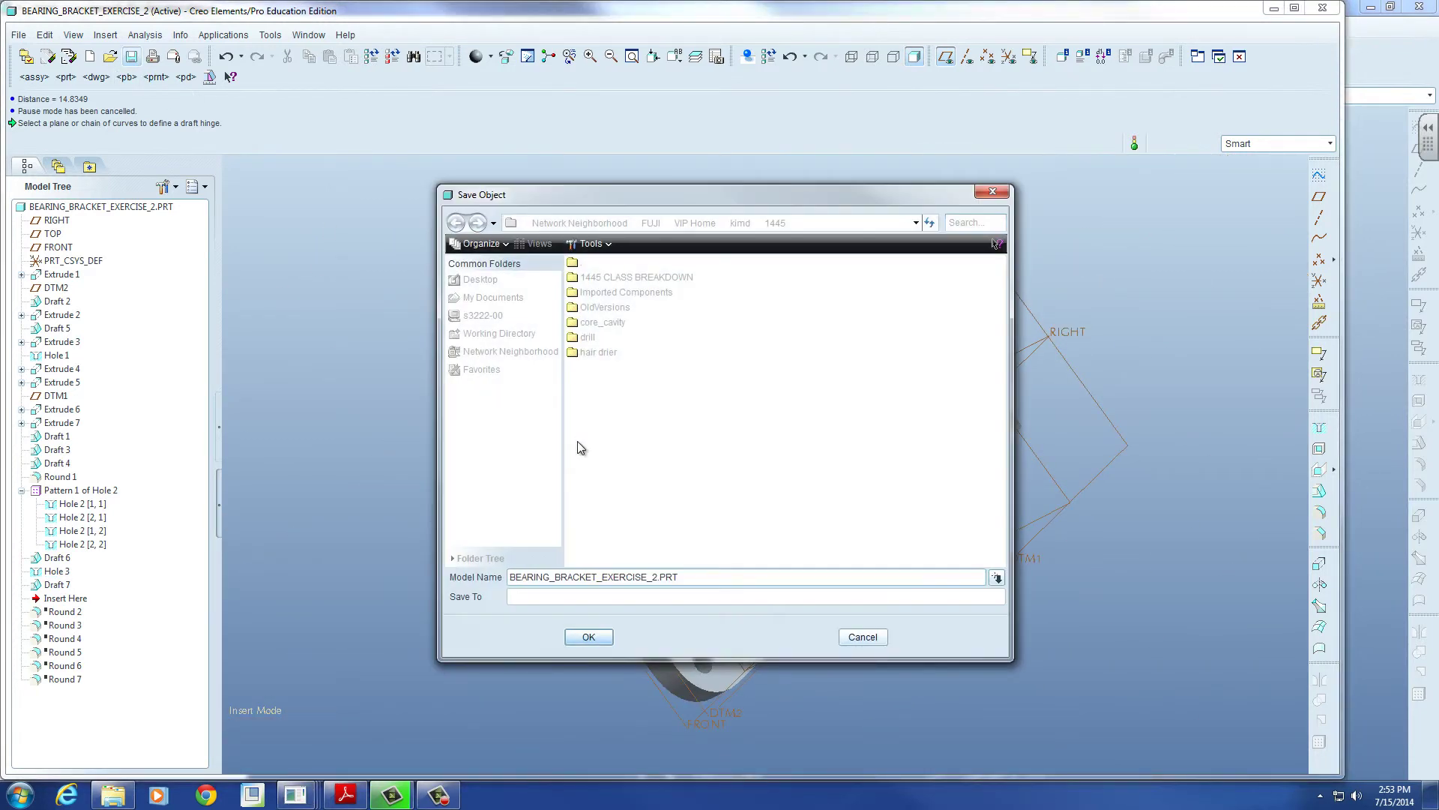
{"action": "left_click", "coordinate": [591, 639]}
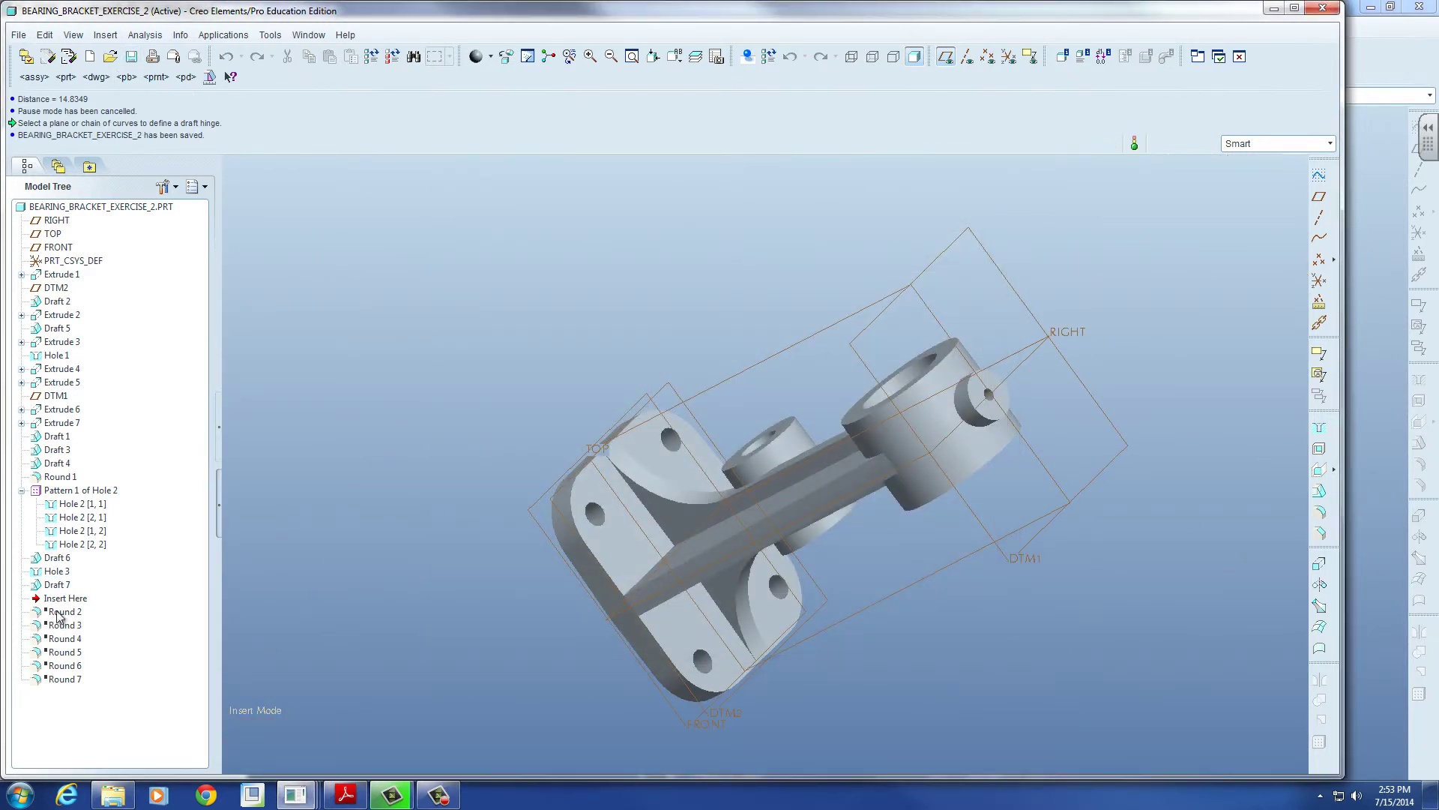
Step: Resume Round 2 and open its definition for editing
{"action": "left_click_drag", "start_coordinate": [73, 598], "coordinate": [76, 617]}
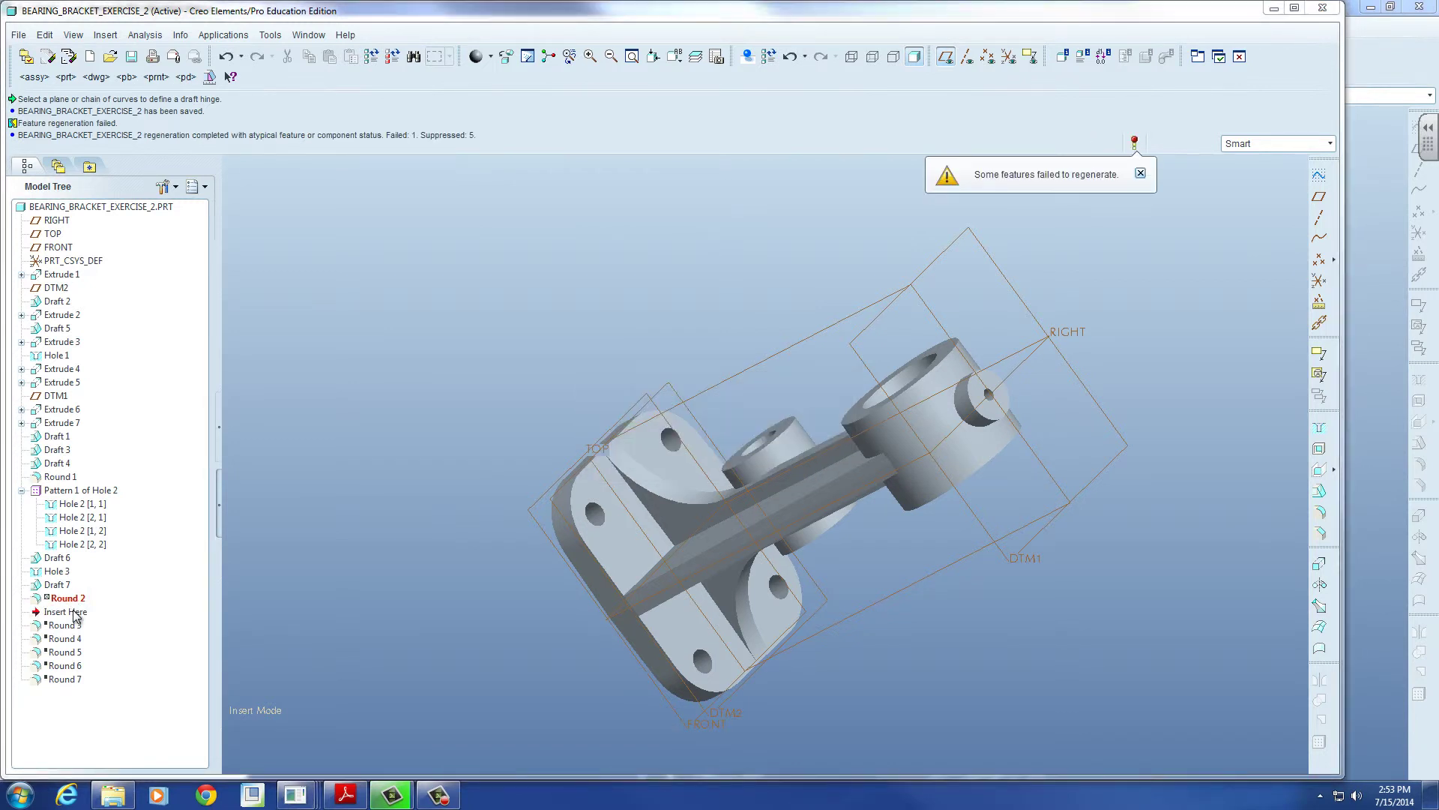
{"action": "right_click", "coordinate": [78, 598]}
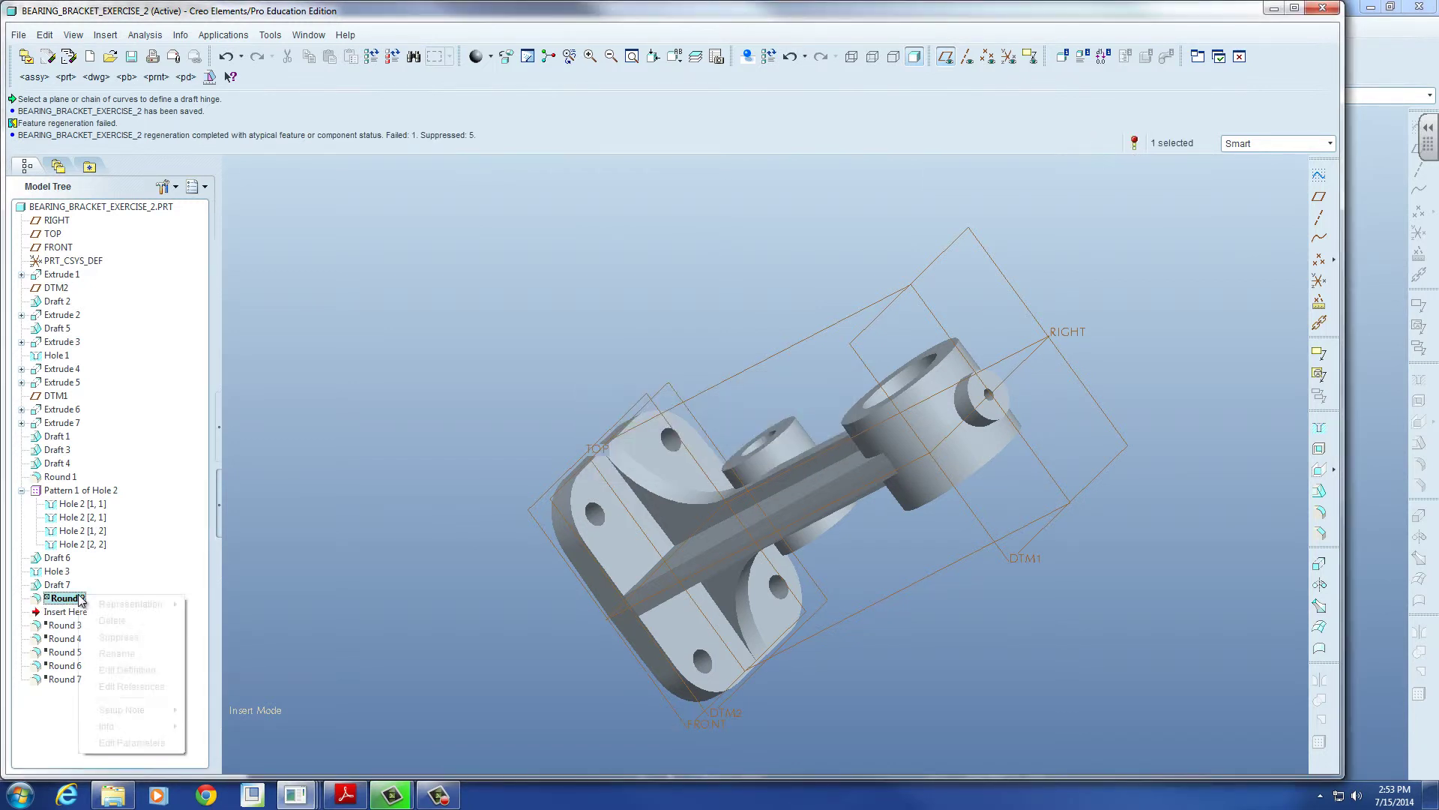
{"action": "left_click", "coordinate": [127, 670]}
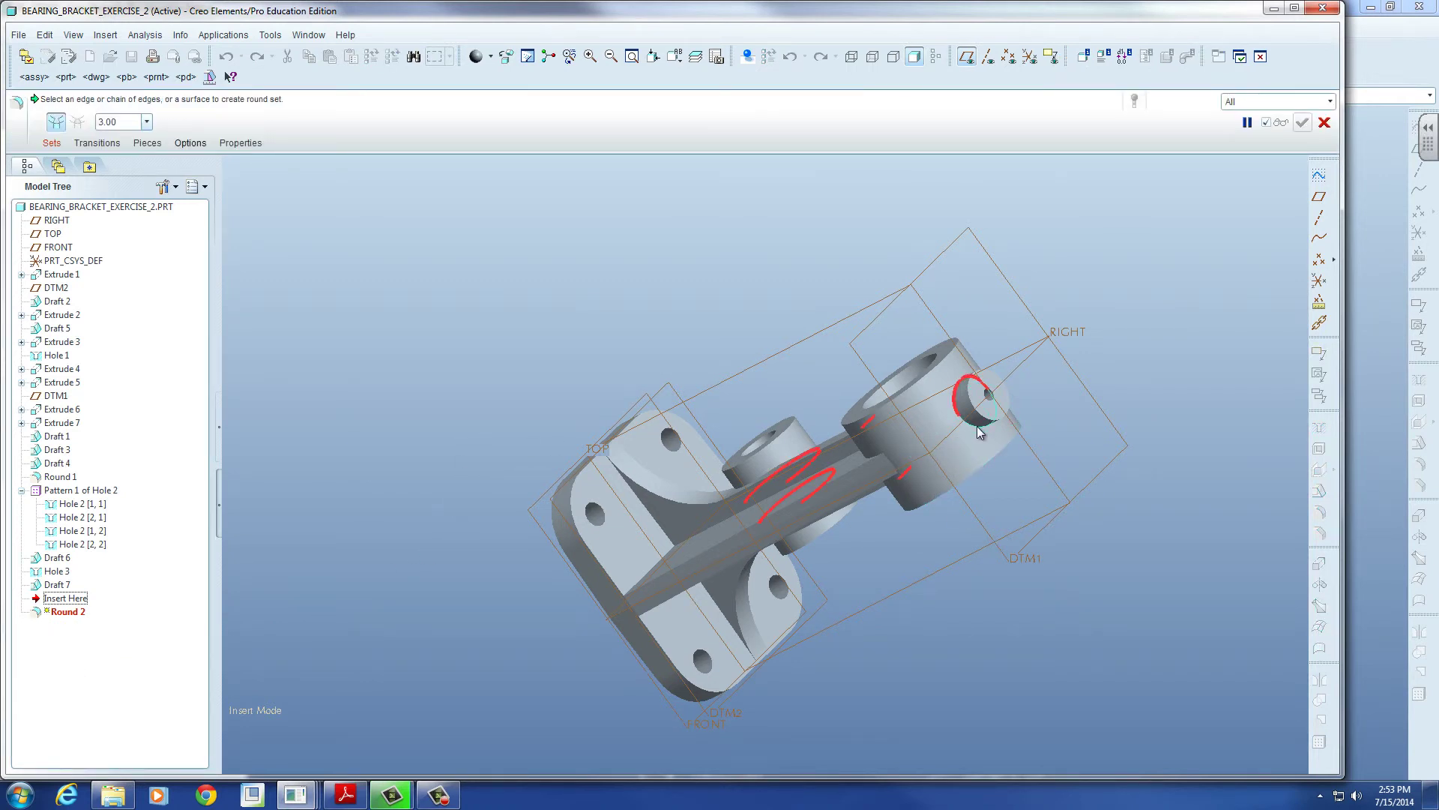
{"action": "middle_click_drag", "start_coordinate": [961, 477], "coordinate": [1053, 369]}
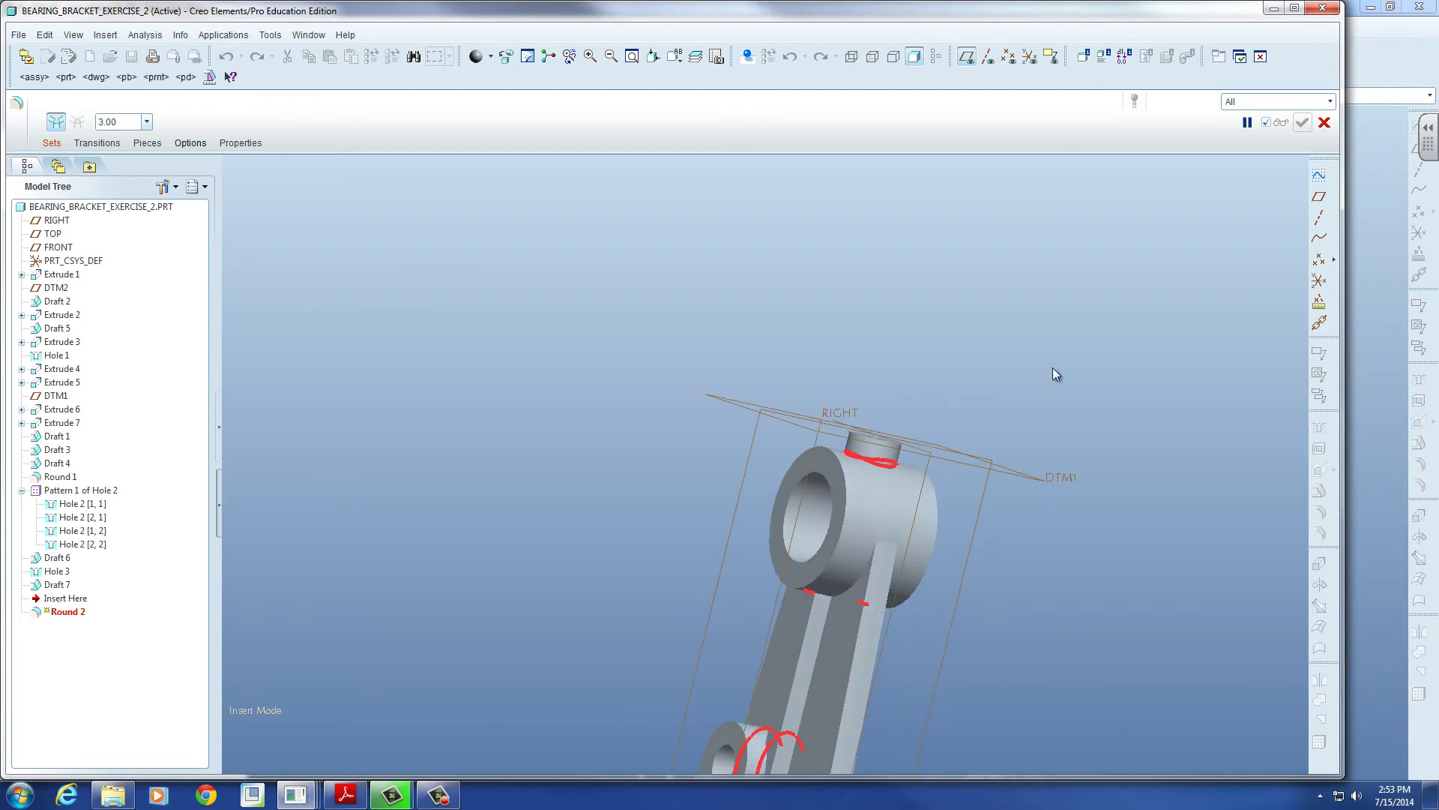
Step: Clear all edge references, including the missing ones, from Set 1 of Round 2
{"action": "left_click", "coordinate": [51, 141]}
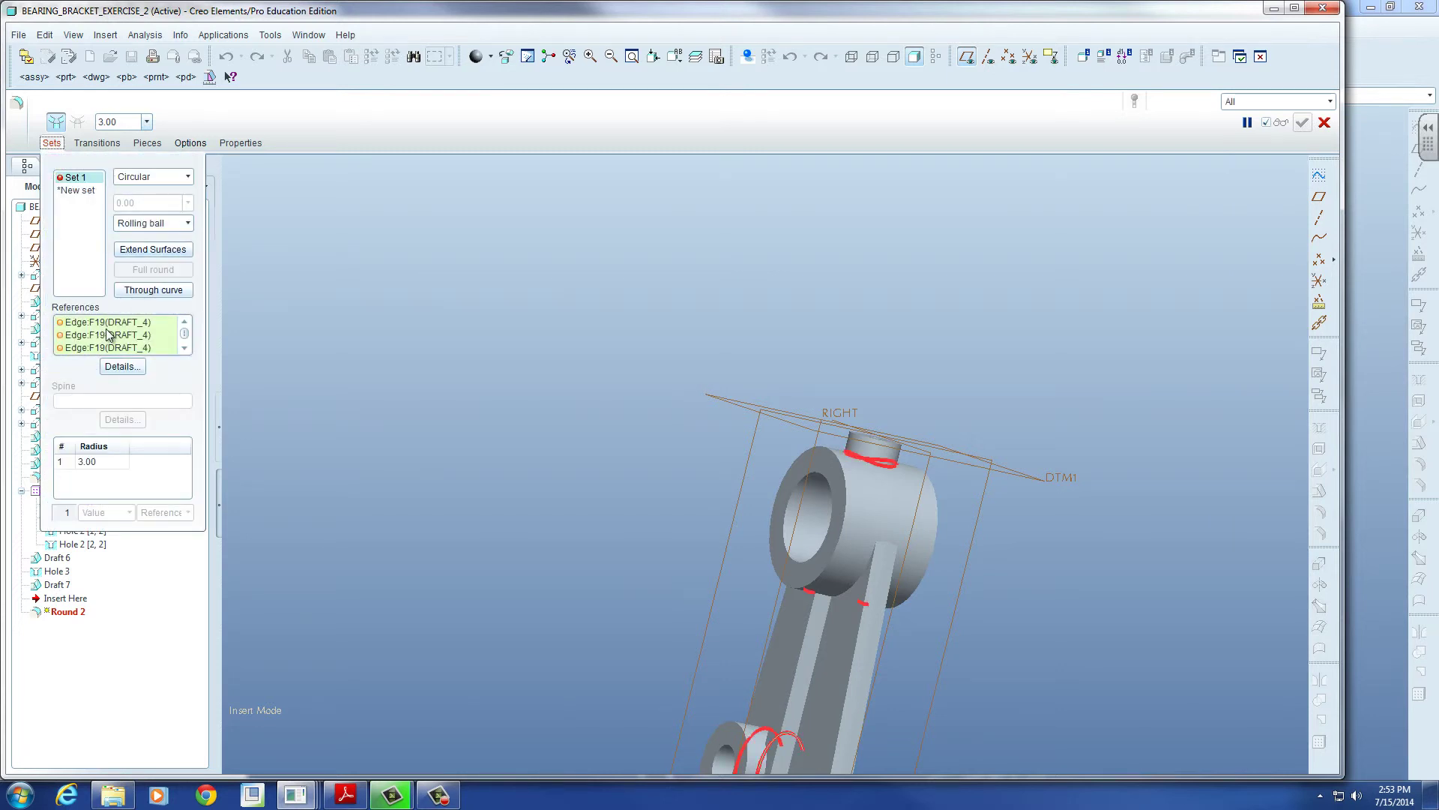
{"action": "left_click", "coordinate": [107, 334]}
{"action": "left_click_drag", "start_coordinate": [184, 337], "coordinate": [186, 345]}
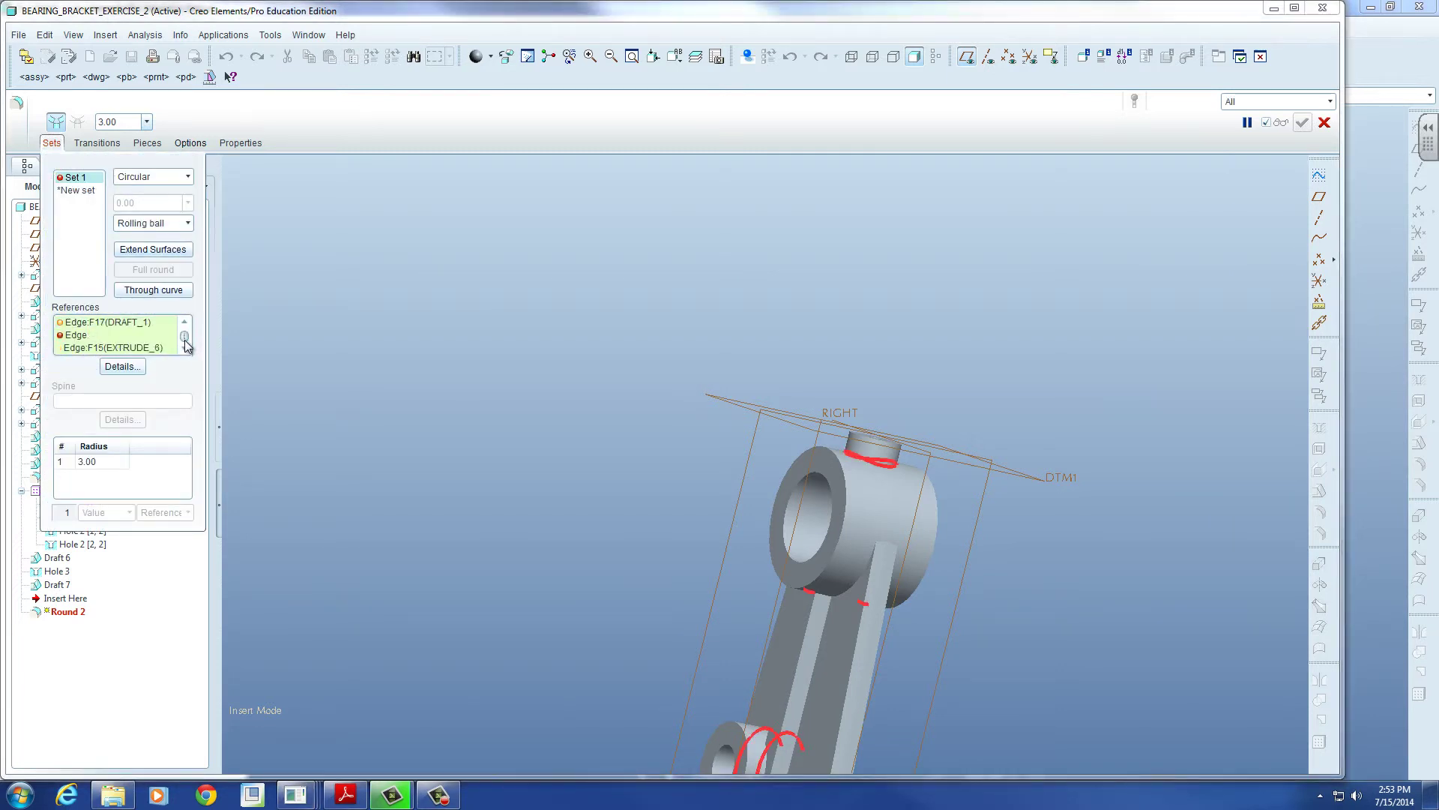
{"action": "left_click", "coordinate": [70, 337]}
{"action": "right_click", "coordinate": [70, 337]}
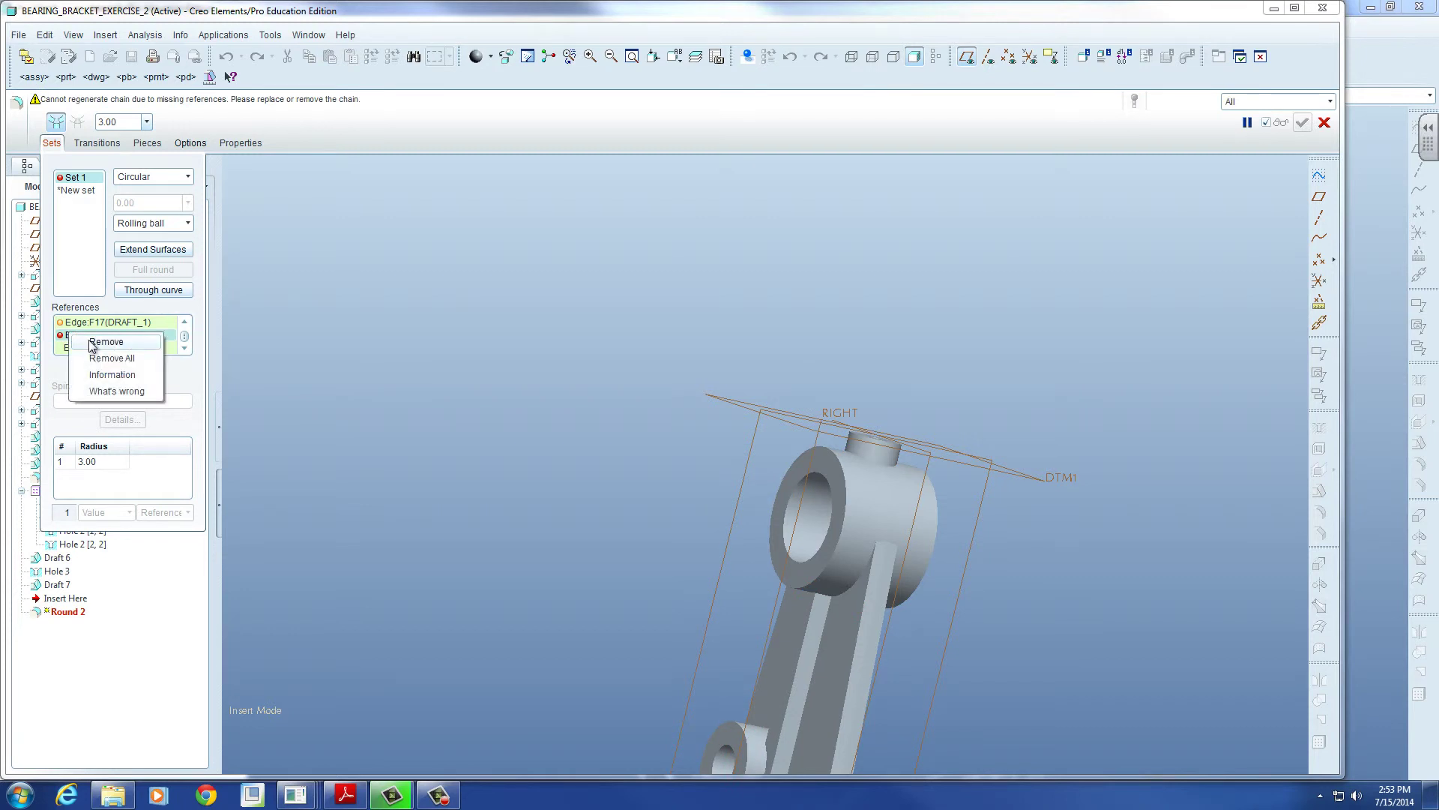
{"action": "left_click", "coordinate": [90, 347]}
{"action": "left_click", "coordinate": [70, 324]}
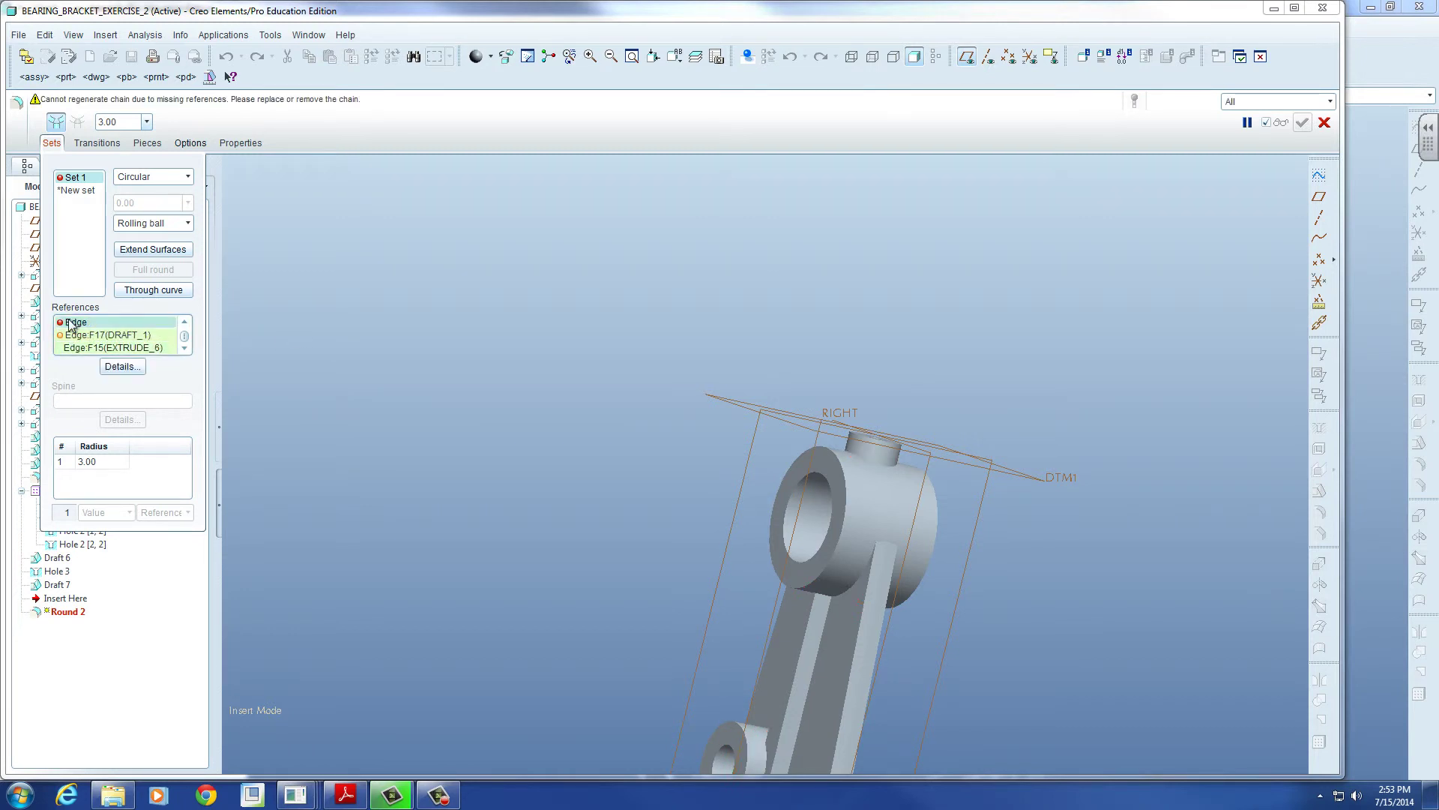
{"action": "right_click", "coordinate": [70, 324]}
{"action": "left_click", "coordinate": [100, 334]}
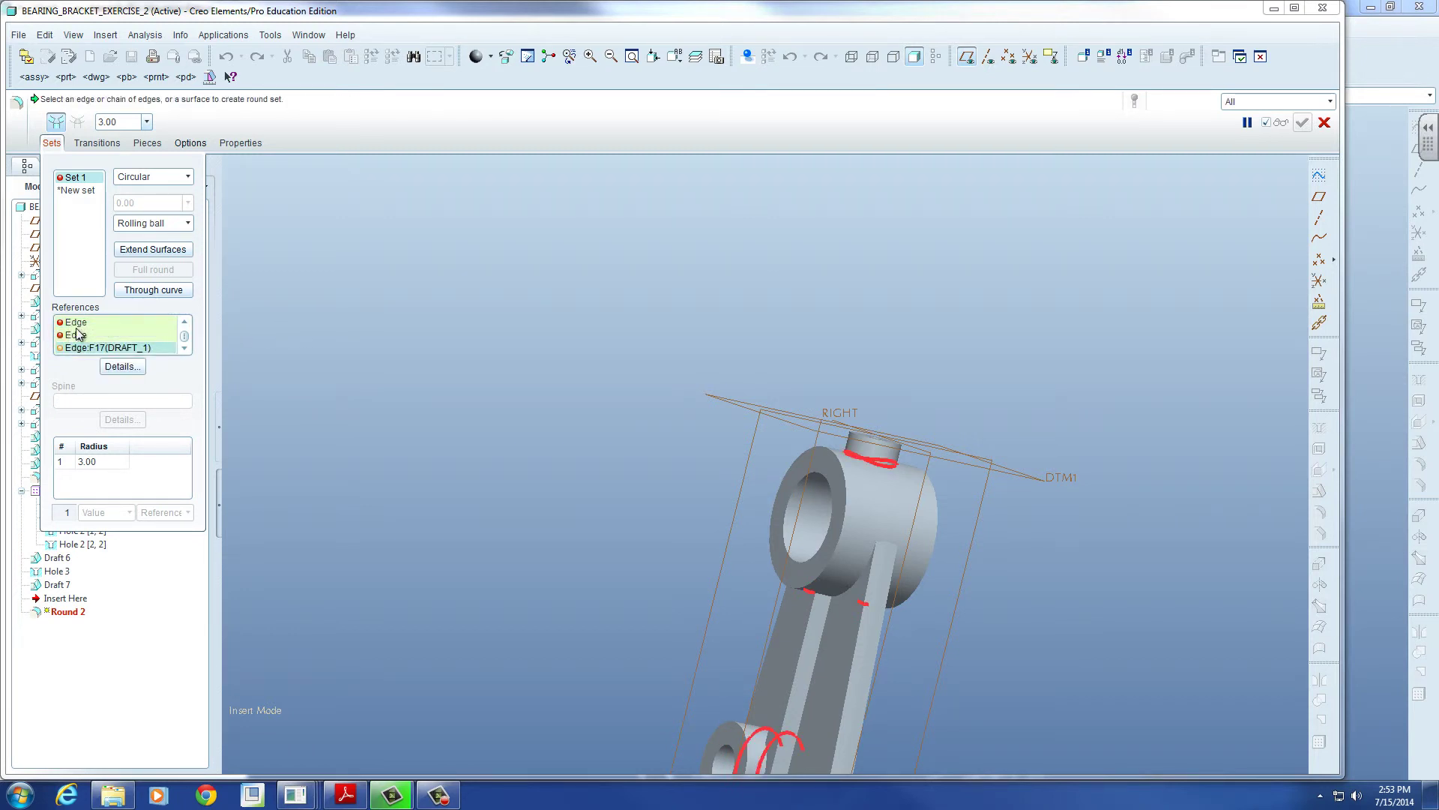
{"action": "left_click", "coordinate": [78, 334]}
{"action": "left_click", "coordinate": [75, 324]}
{"action": "right_click", "coordinate": [76, 324]}
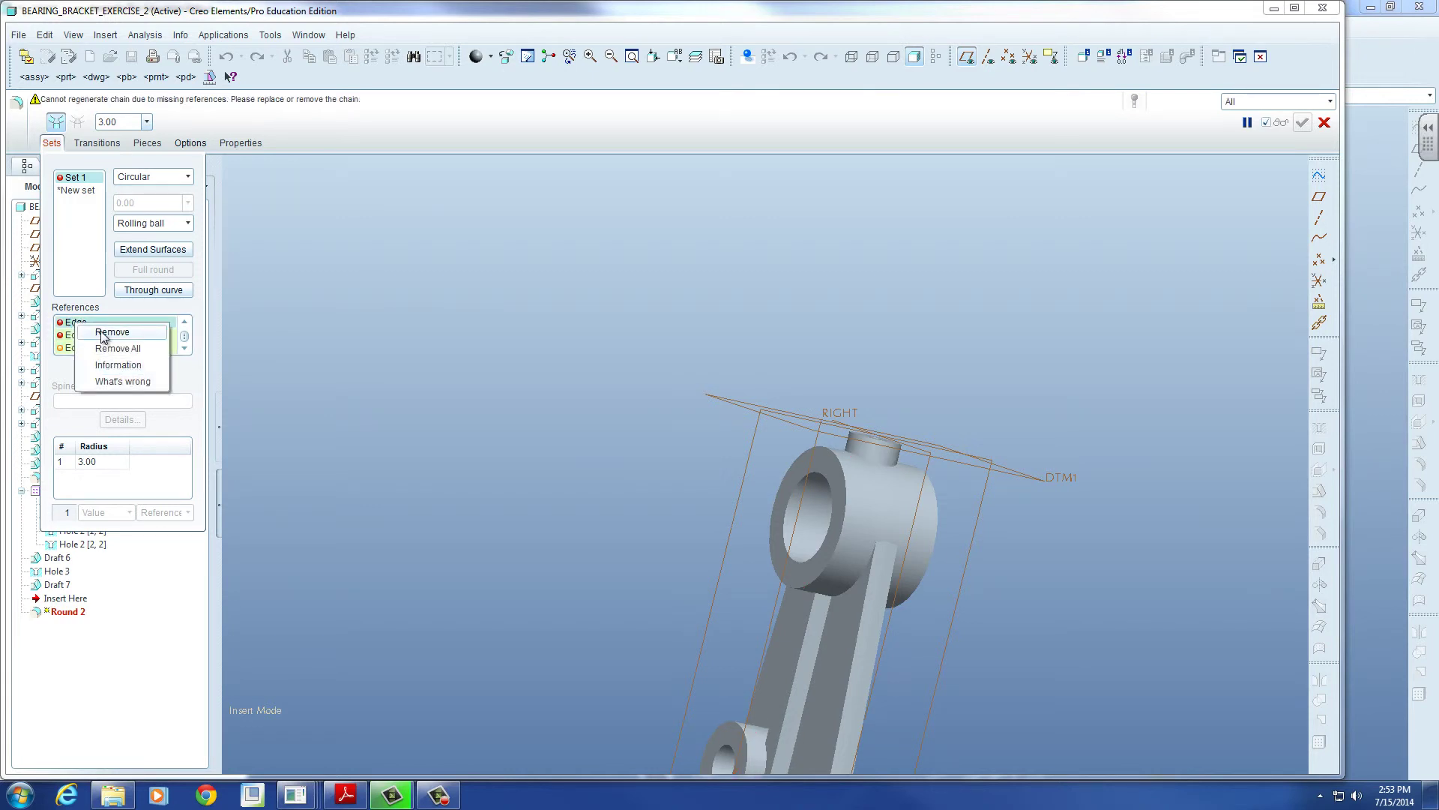
{"action": "left_click", "coordinate": [111, 332]}
{"action": "right_click", "coordinate": [76, 324]}
{"action": "left_click", "coordinate": [117, 349]}
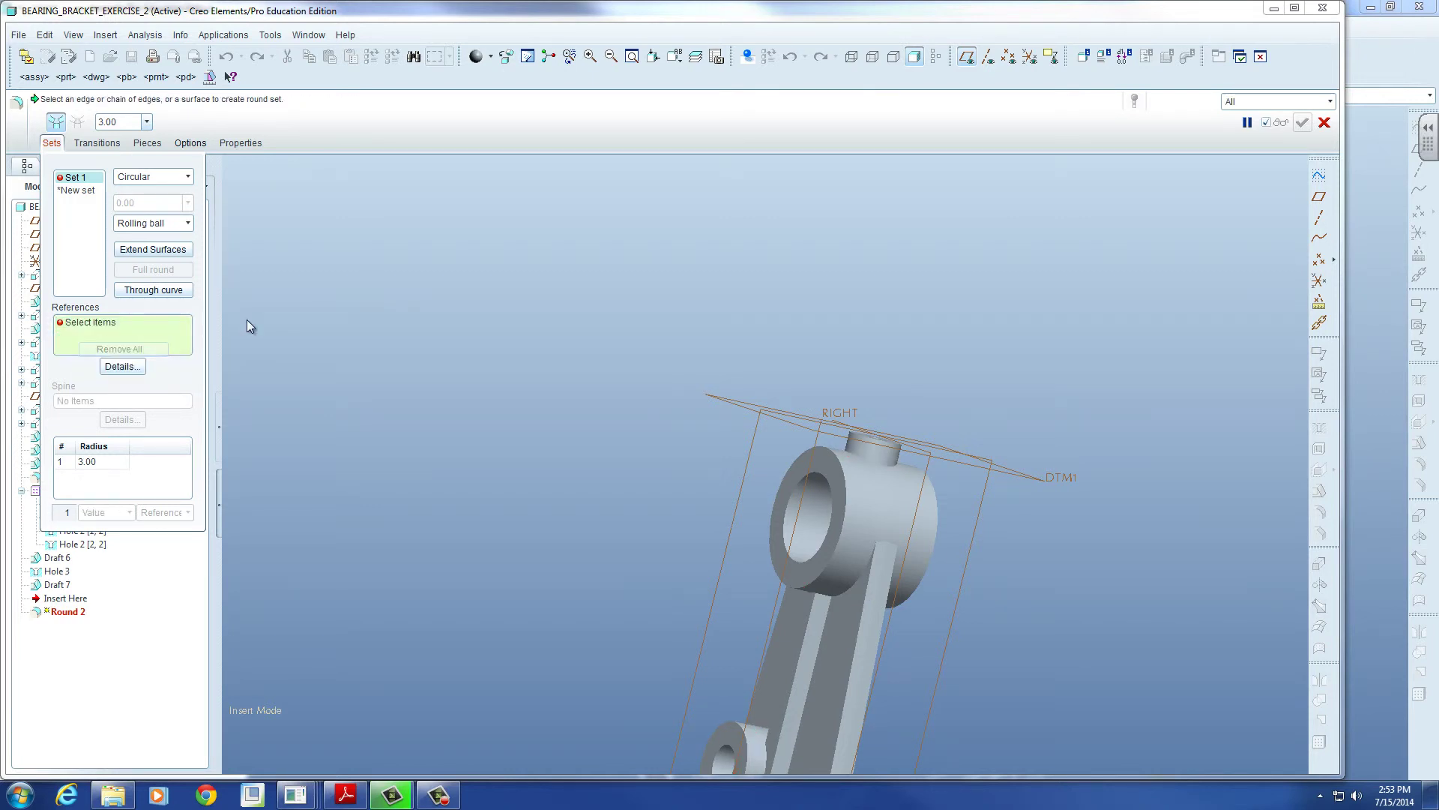
Step: Select the base edges of the small end boss, one web-to-bearing-cylinder edge and one side-boss-to-web edge for Round 2
{"action": "left_click", "coordinate": [882, 470]}
{"action": "left_click", "coordinate": [892, 466], "text": "ctrl"}
{"action": "scroll", "coordinate": [834, 455], "scroll_direction": "down", "scroll_amount": 3}
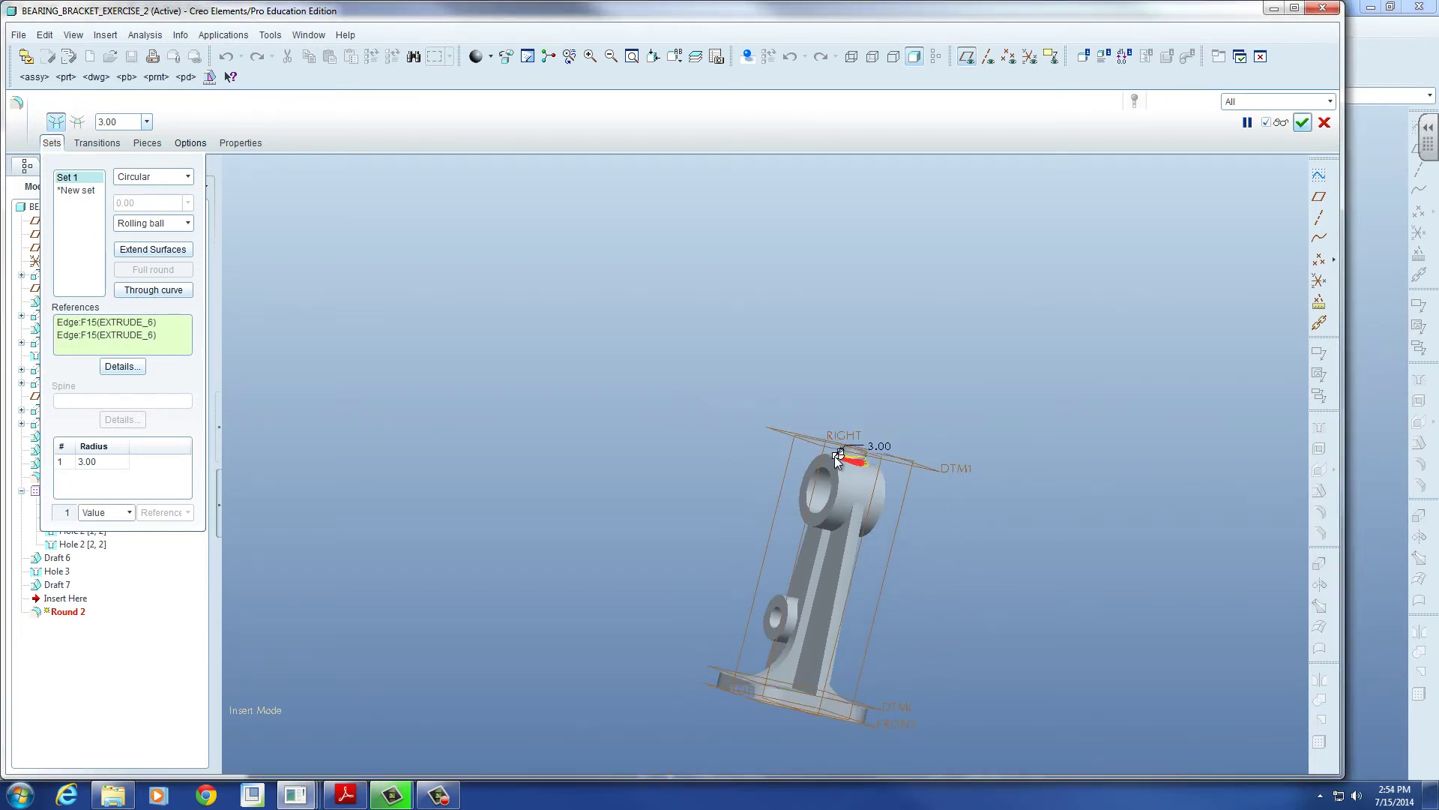
{"action": "scroll", "coordinate": [825, 530], "scroll_direction": "up", "scroll_amount": 3}
{"action": "scroll", "coordinate": [812, 533], "scroll_direction": "up", "scroll_amount": 3}
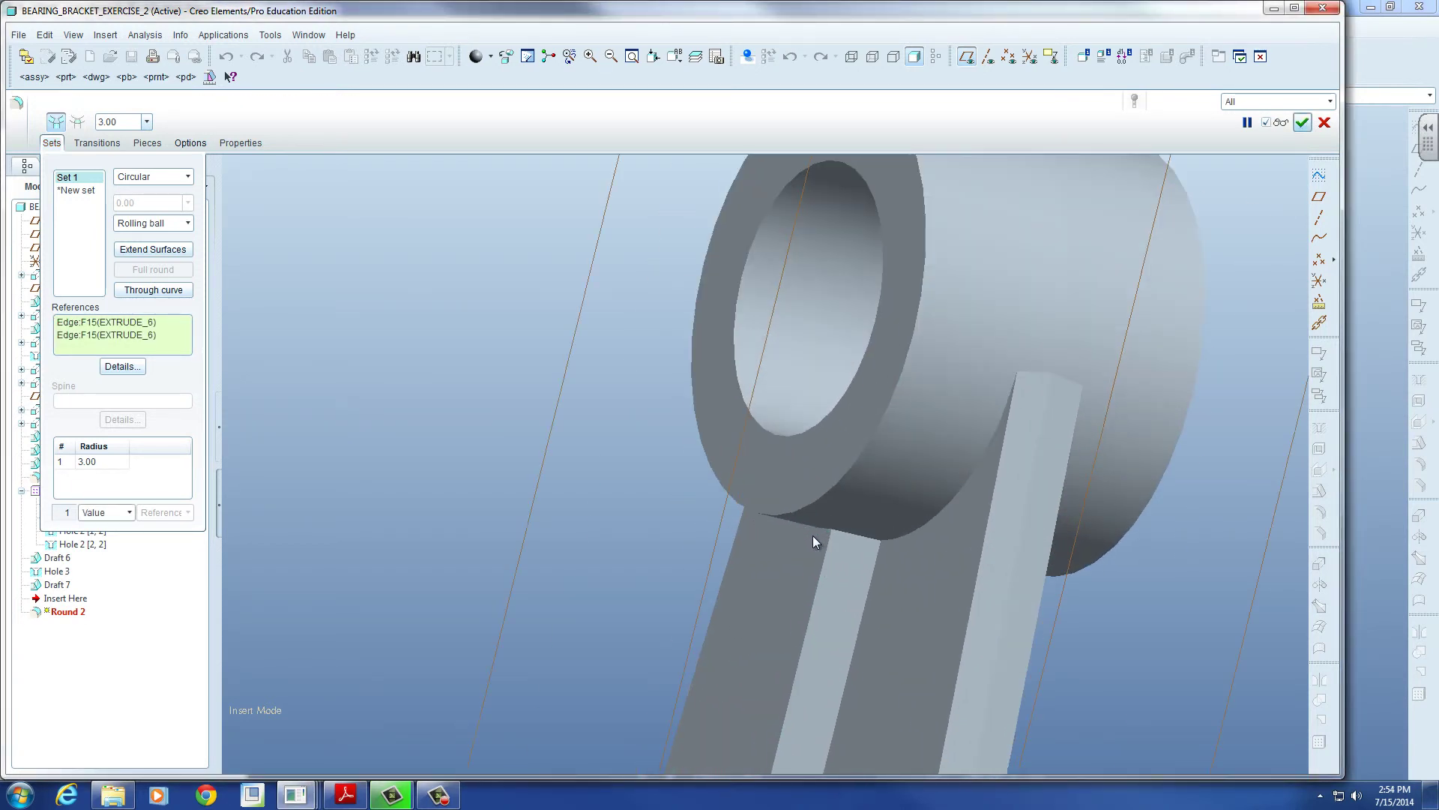
{"action": "left_click", "coordinate": [817, 528], "text": "ctrl"}
{"action": "scroll", "coordinate": [817, 487], "scroll_direction": "down", "scroll_amount": 6}
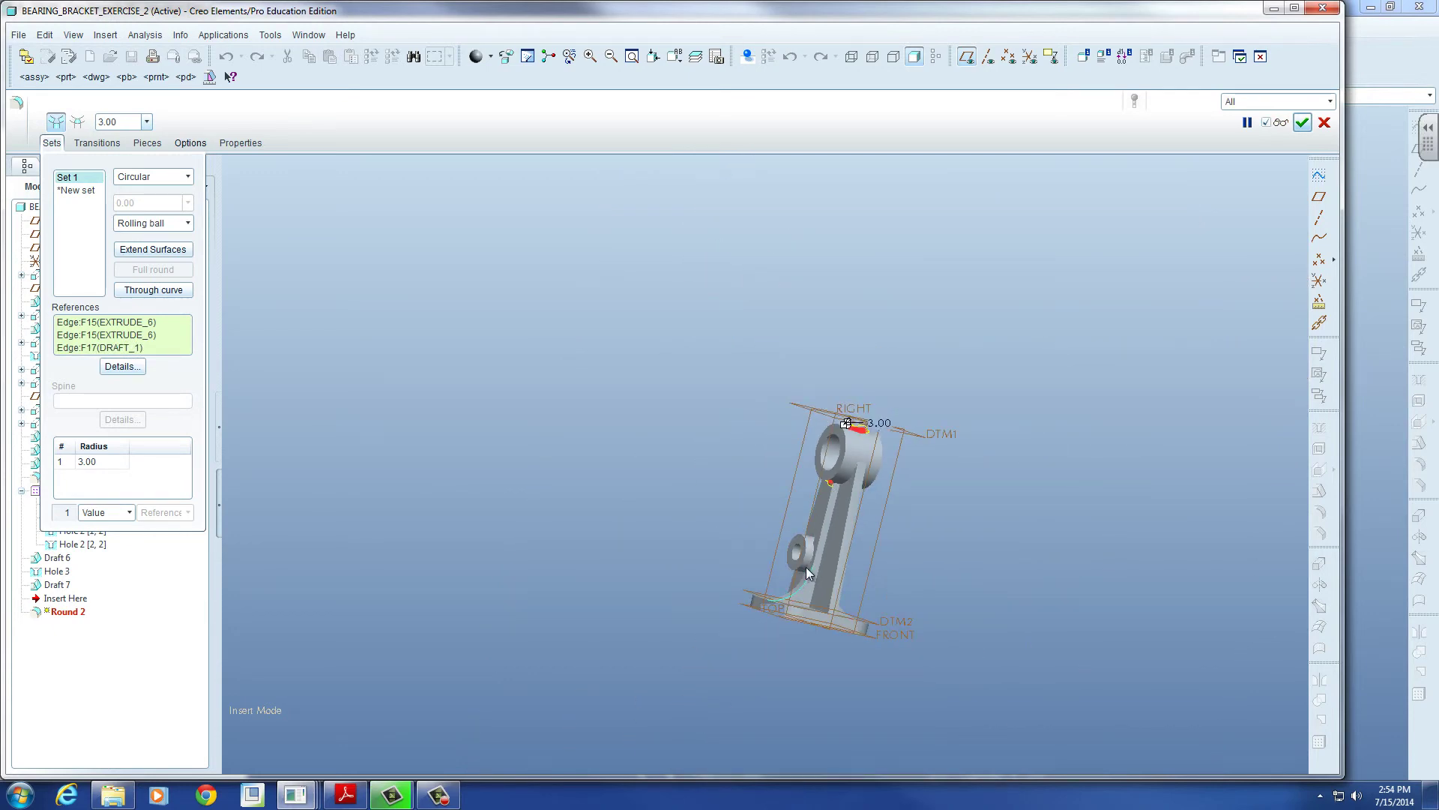
{"action": "scroll", "coordinate": [807, 566], "scroll_direction": "up", "scroll_amount": 6}
{"action": "left_click", "coordinate": [879, 336], "text": "ctrl"}
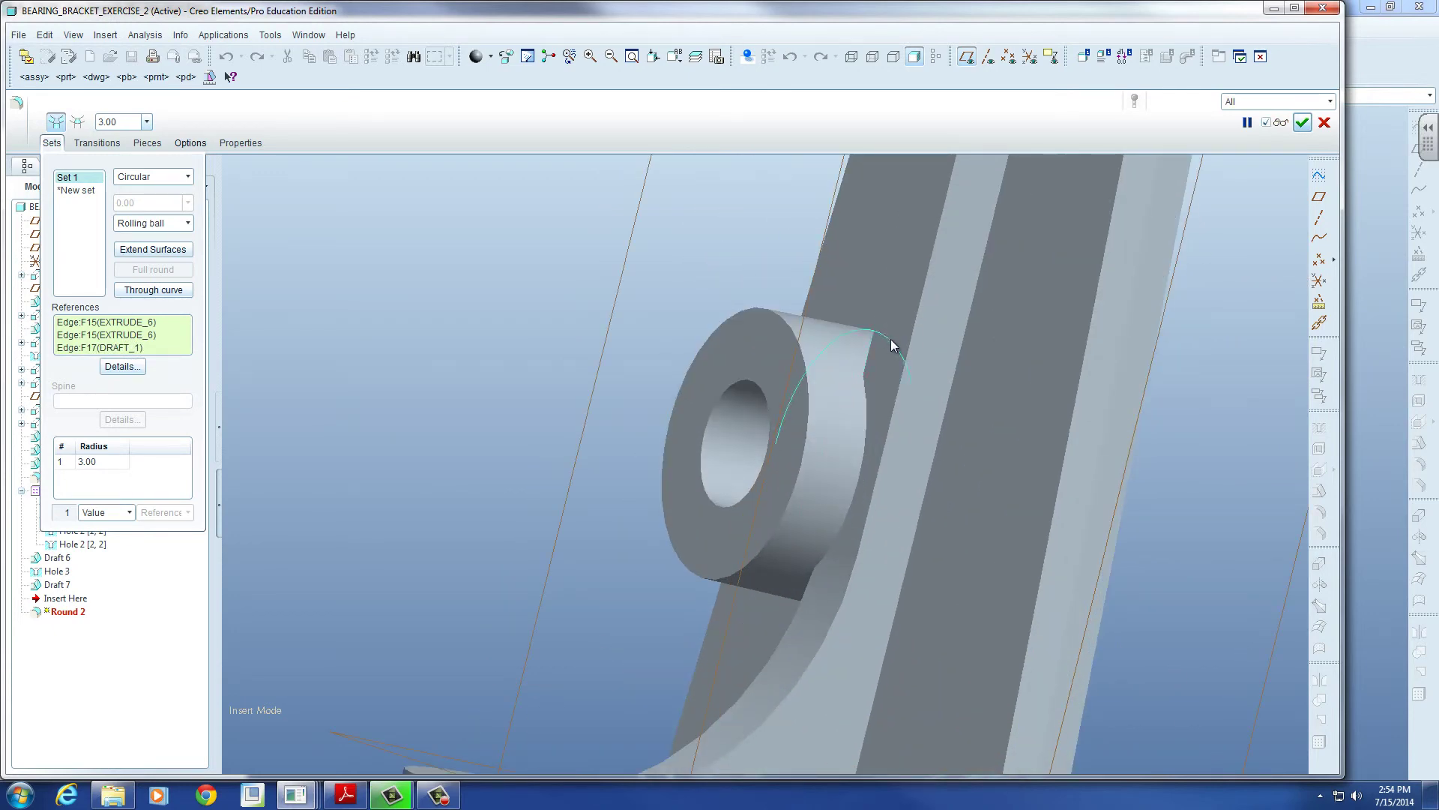
Step: Add the matching web-to-cylinder edge and side-boss edge on the opposite side of the web to Round 2
{"action": "scroll", "coordinate": [832, 523], "scroll_direction": "down", "scroll_amount": 2}
{"action": "scroll", "coordinate": [803, 454], "scroll_direction": "down", "scroll_amount": 4}
{"action": "middle_click_drag", "start_coordinate": [803, 453], "coordinate": [892, 398]}
{"action": "scroll", "coordinate": [924, 384], "scroll_direction": "up", "scroll_amount": 4}
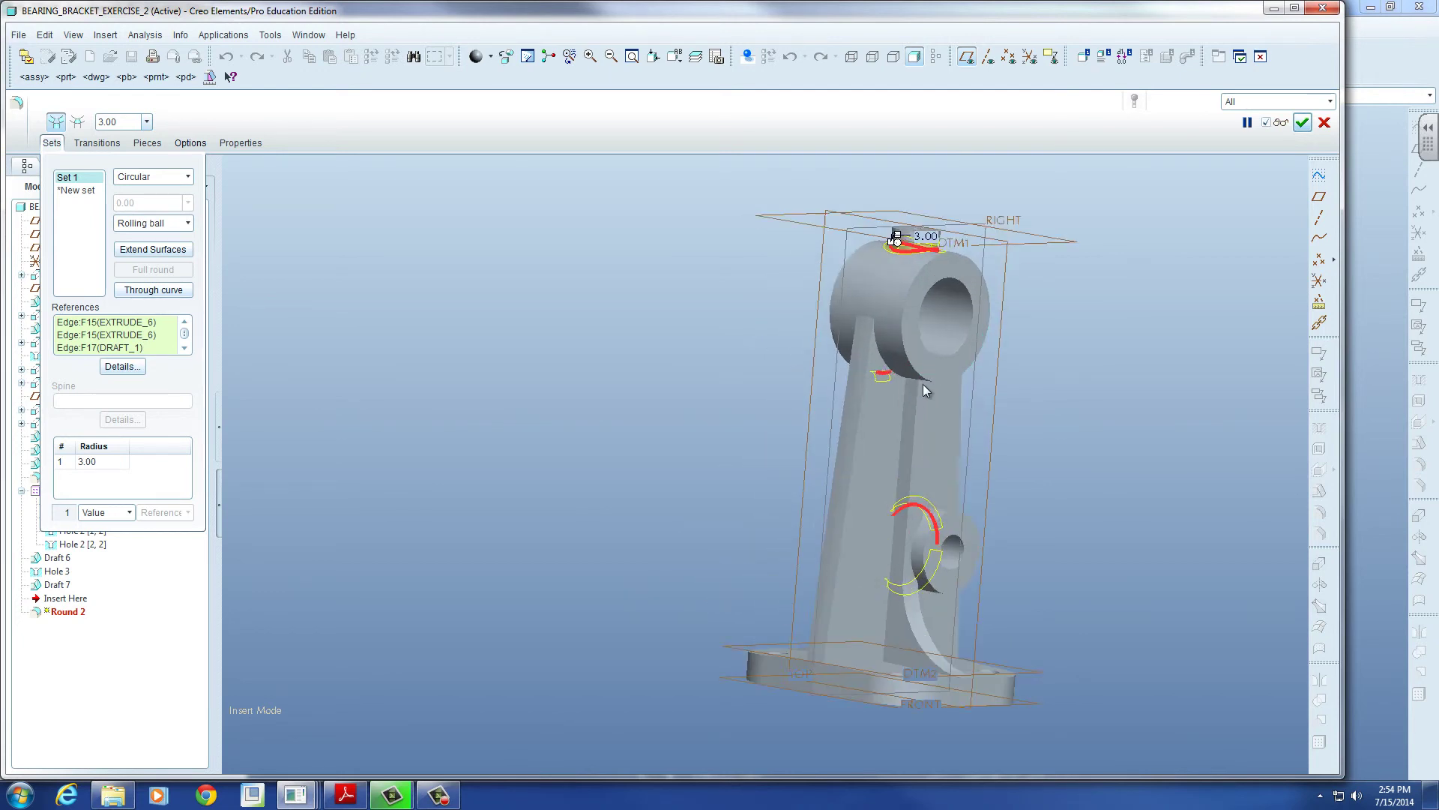
{"action": "left_click", "coordinate": [922, 380], "text": "ctrl"}
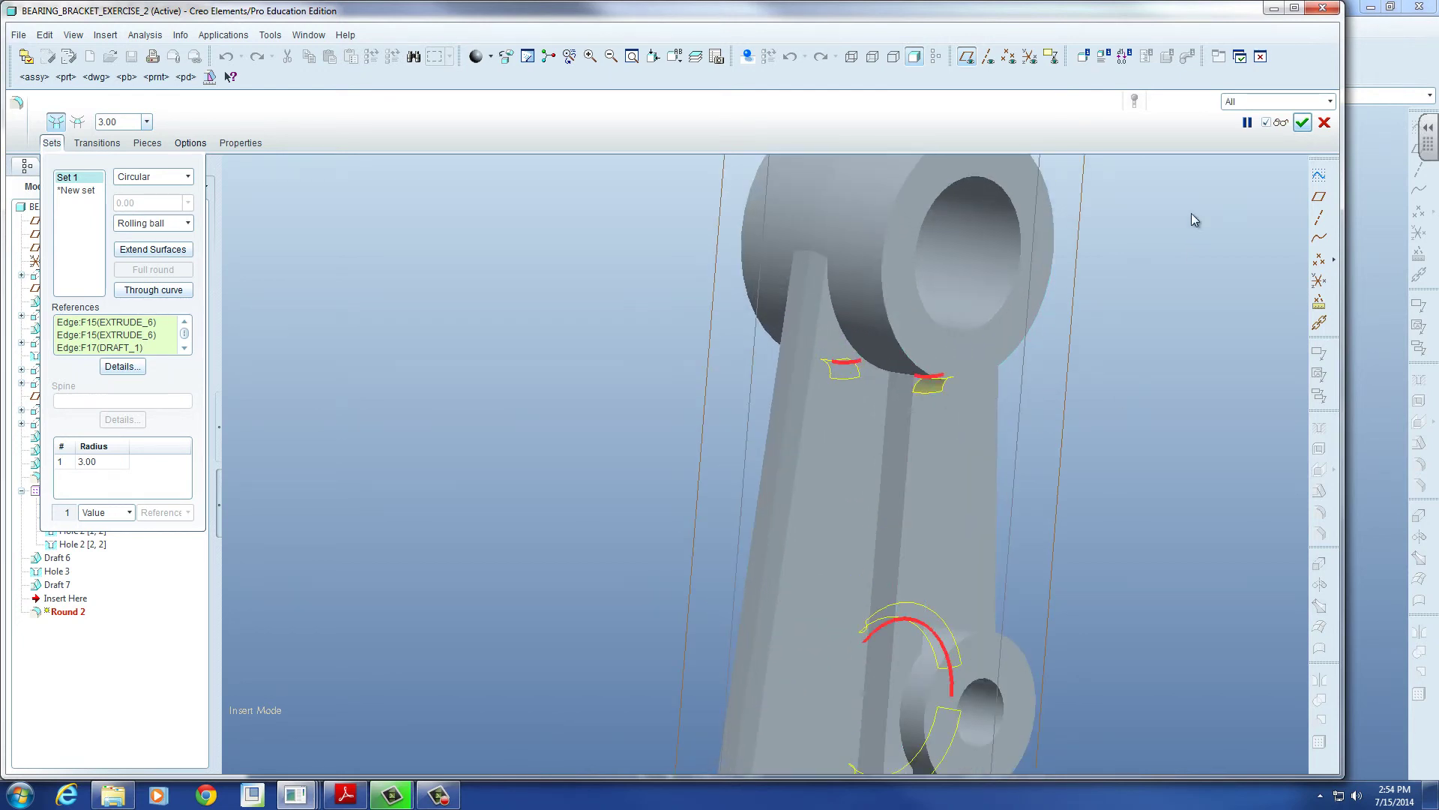
{"action": "scroll", "coordinate": [1065, 399], "scroll_direction": "down", "scroll_amount": 5}
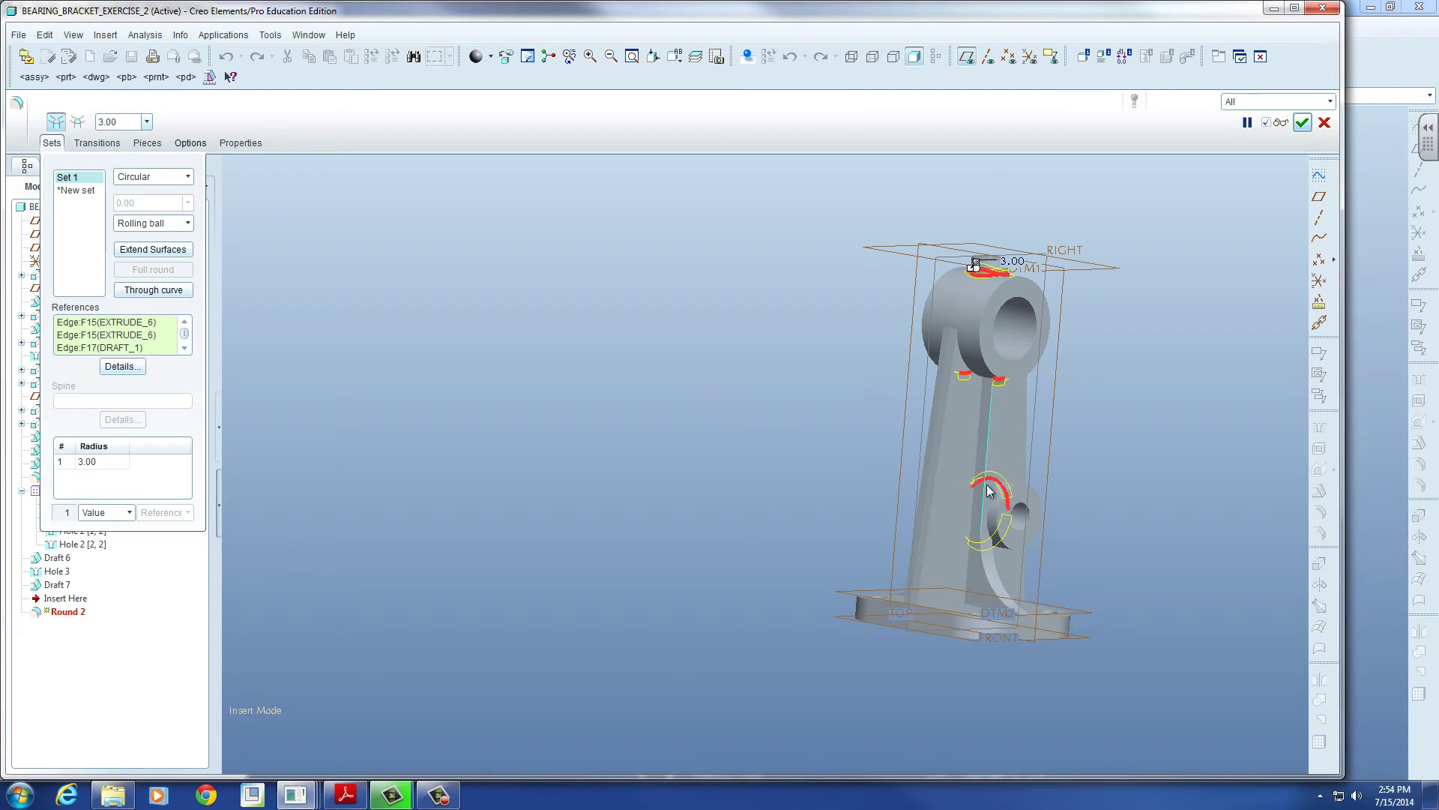
{"action": "left_click", "coordinate": [1010, 485], "text": "ctrl"}
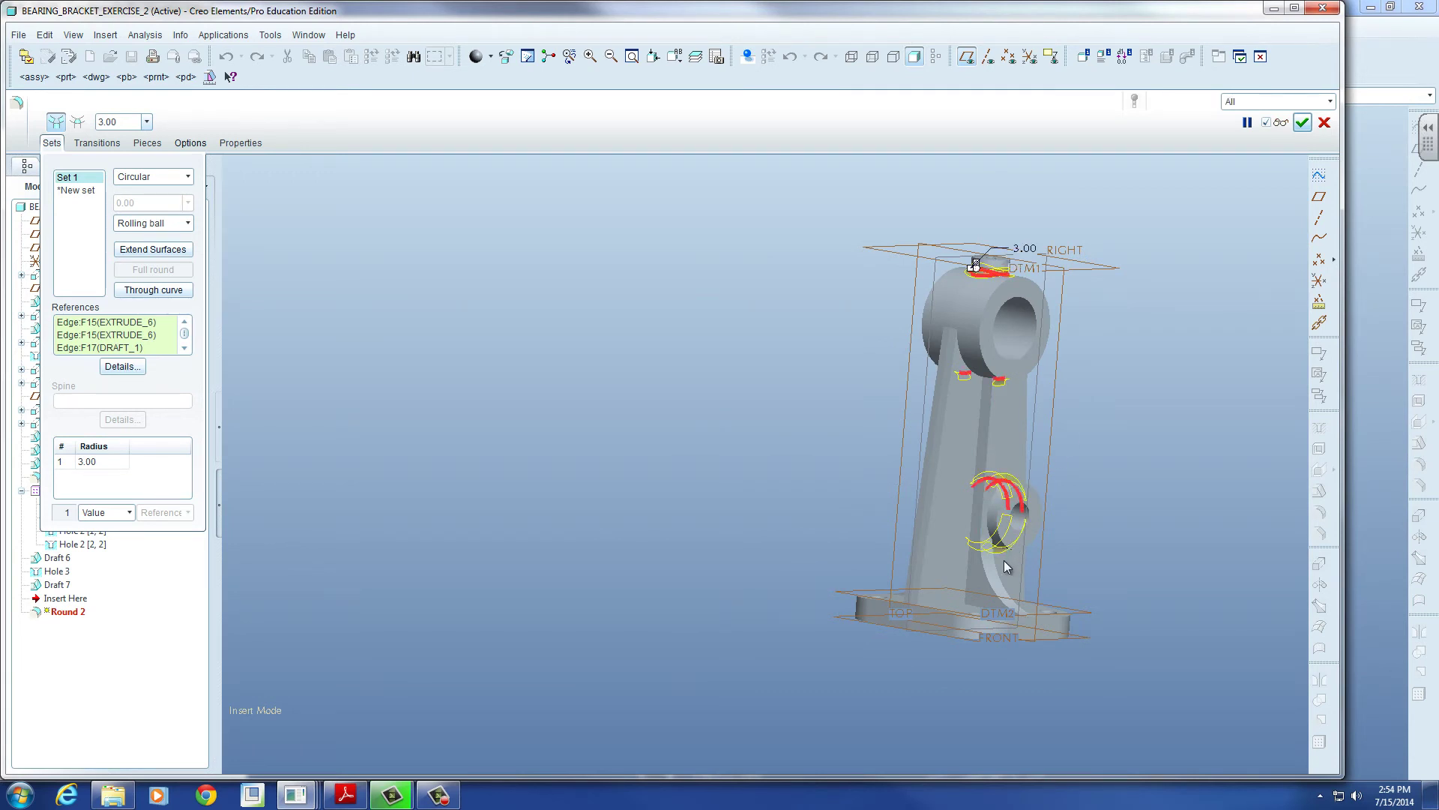
{"action": "mouse_move", "coordinate": [1090, 490]}
{"action": "middle_mouse_down"}
{"action": "mouse_move", "coordinate": [941, 472]}
{"action": "mouse_move", "coordinate": [963, 474]}
{"action": "middle_mouse_up"}
Step: Complete the redefined Round 2 and save the part
{"action": "left_click", "coordinate": [1302, 123]}
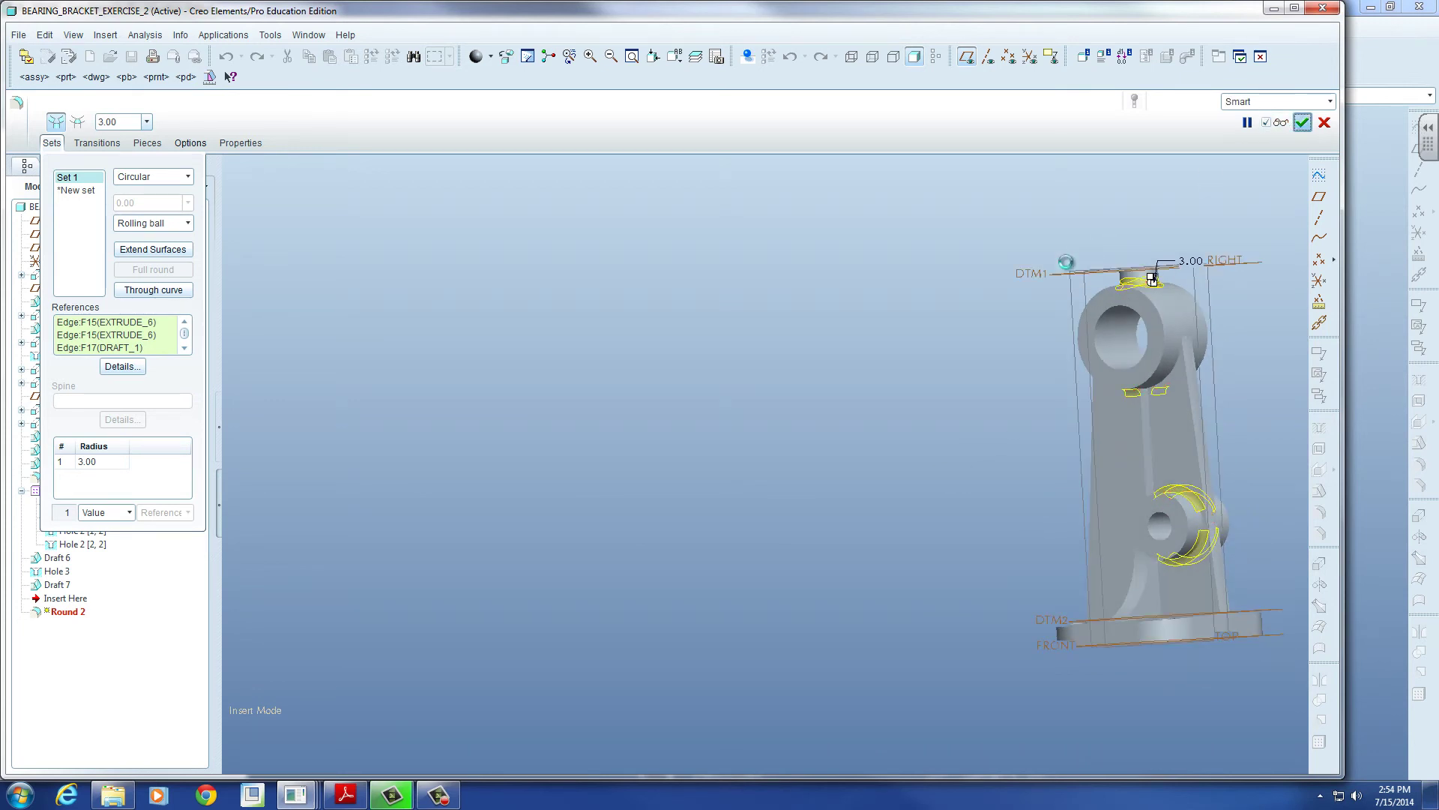
{"action": "key", "text": "Return"}
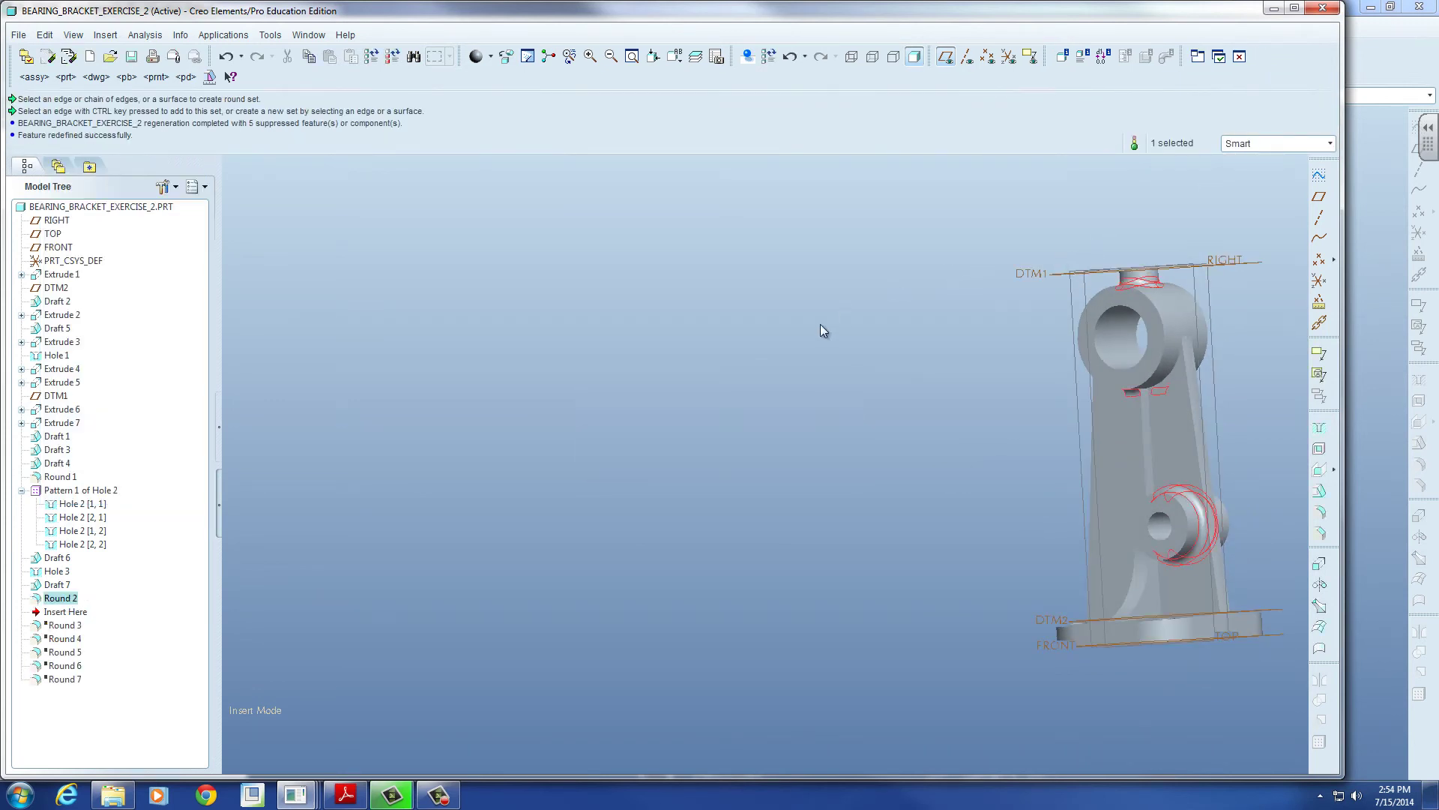
{"action": "left_click", "coordinate": [867, 329]}
{"action": "left_click", "coordinate": [132, 57]}
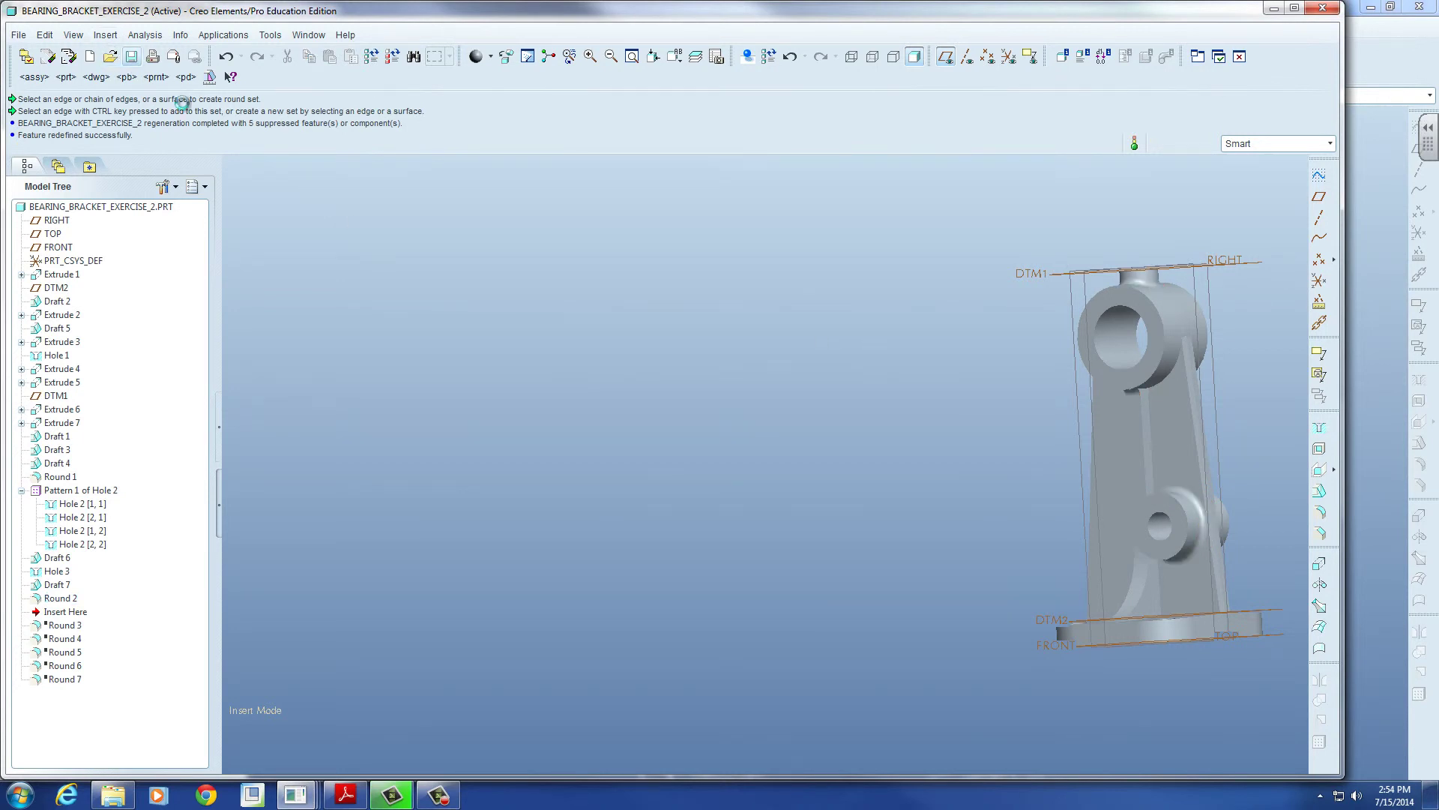
{"action": "left_click", "coordinate": [587, 639]}
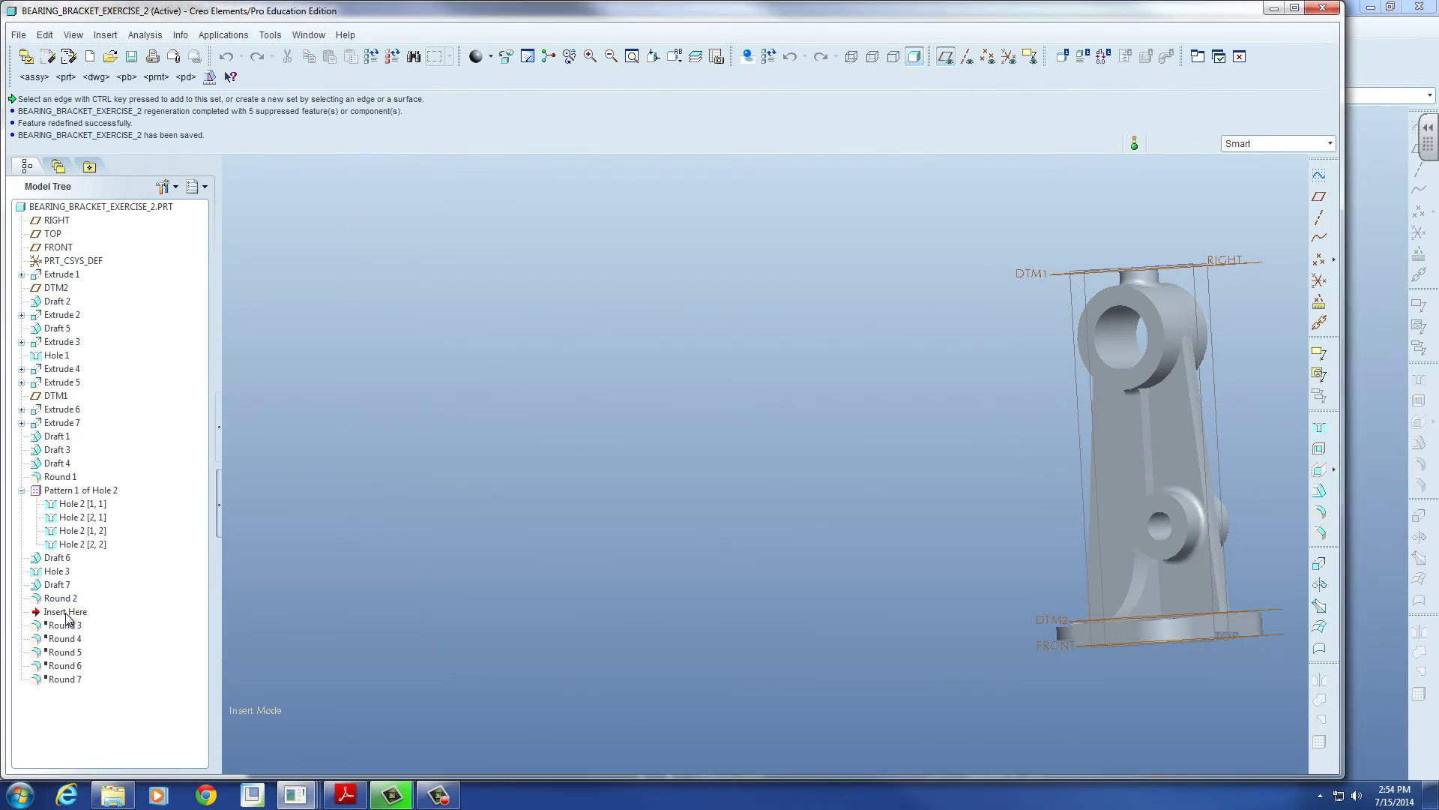
Step: Resume Round 3 and Round 4, and open Round 4's definition for editing
{"action": "left_click_drag", "start_coordinate": [66, 613], "coordinate": [74, 636]}
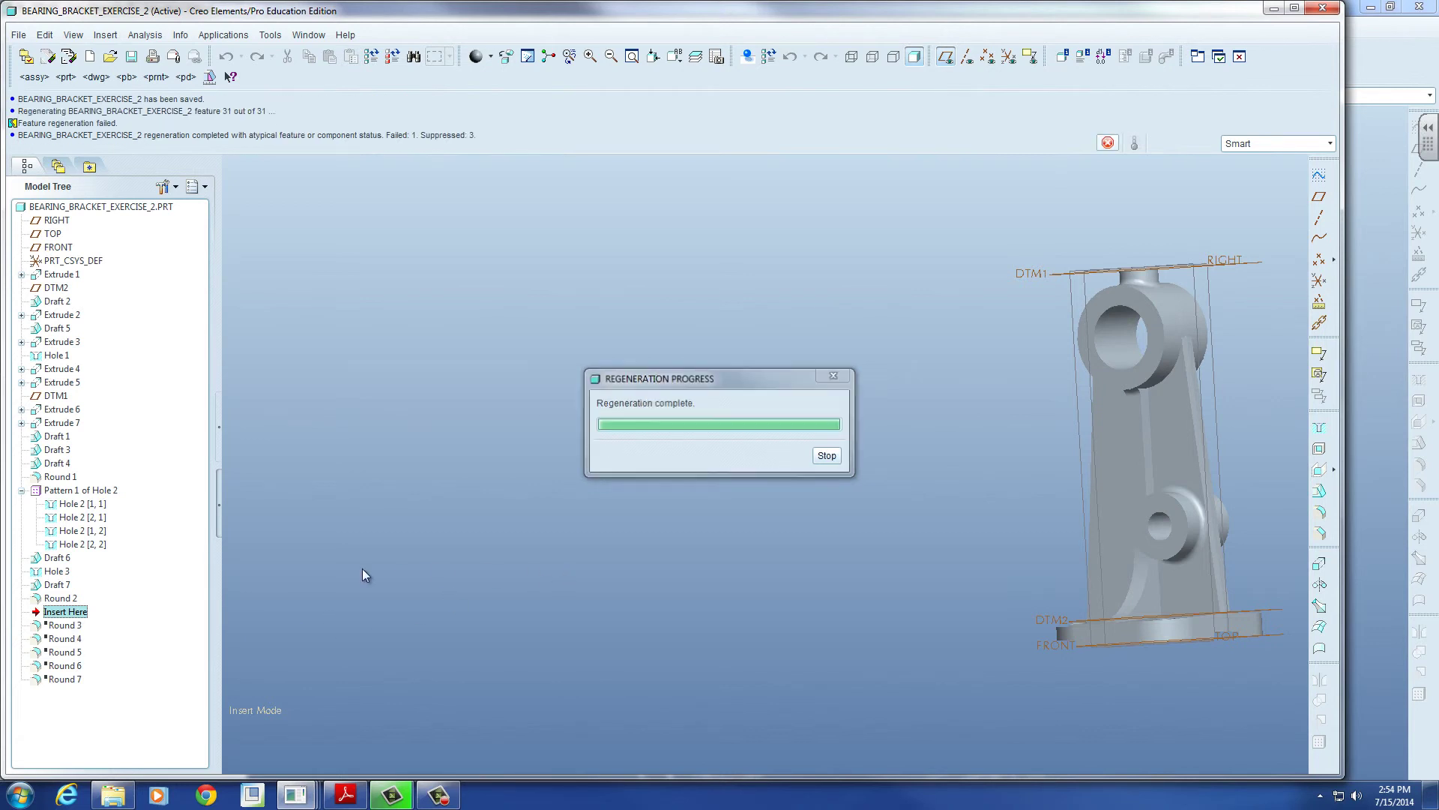
{"action": "left_click", "coordinate": [66, 613]}
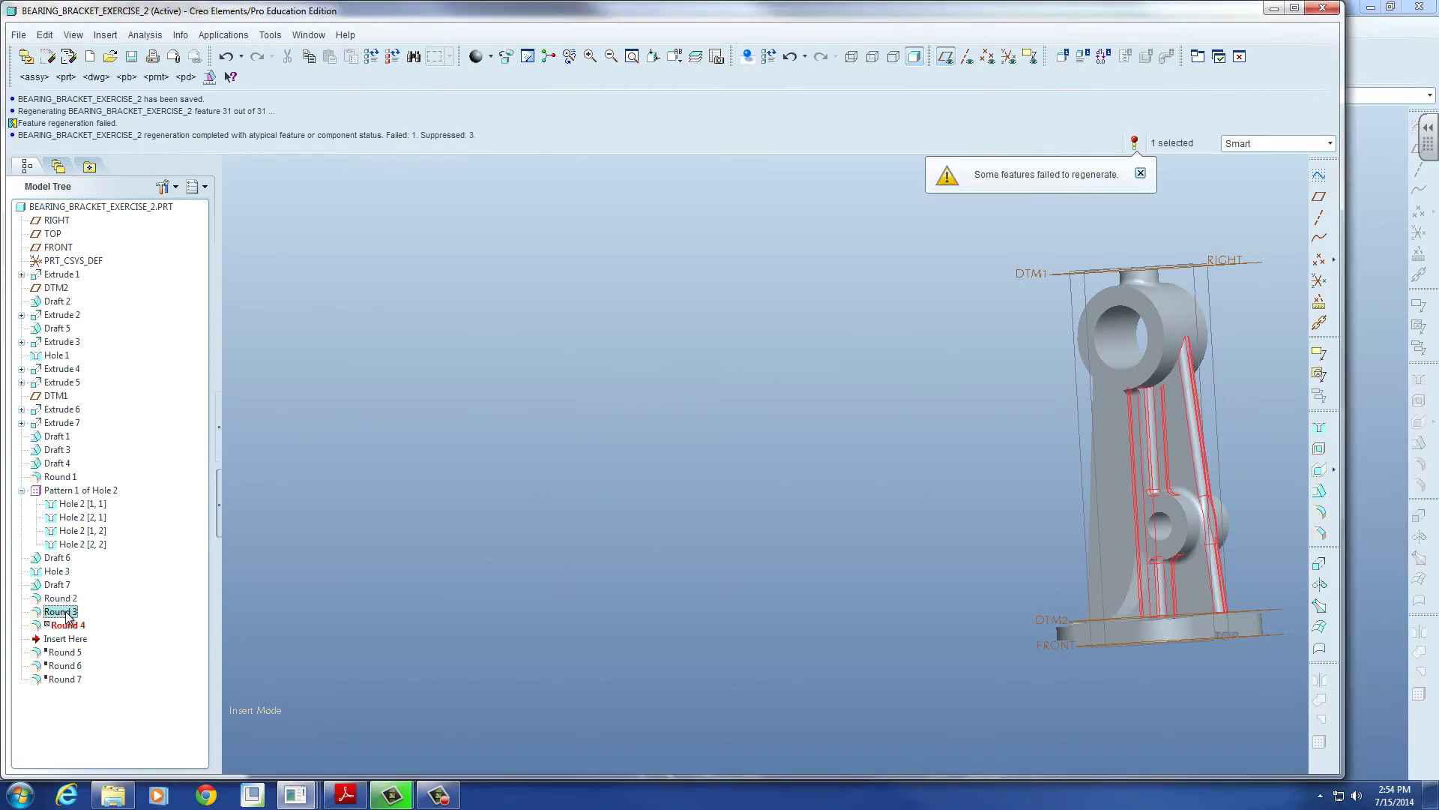
{"action": "left_click", "coordinate": [57, 627]}
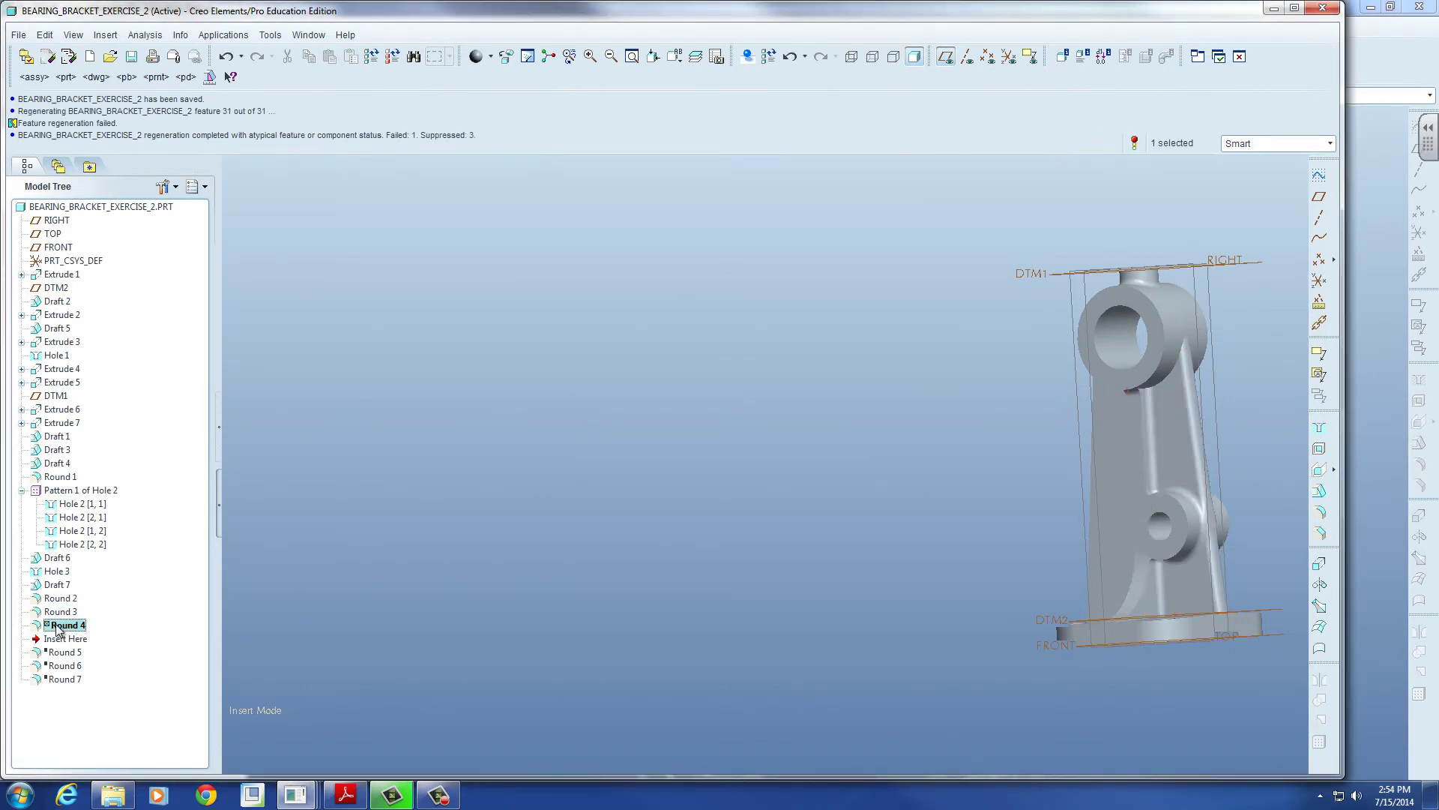
{"action": "right_click", "coordinate": [57, 628]}
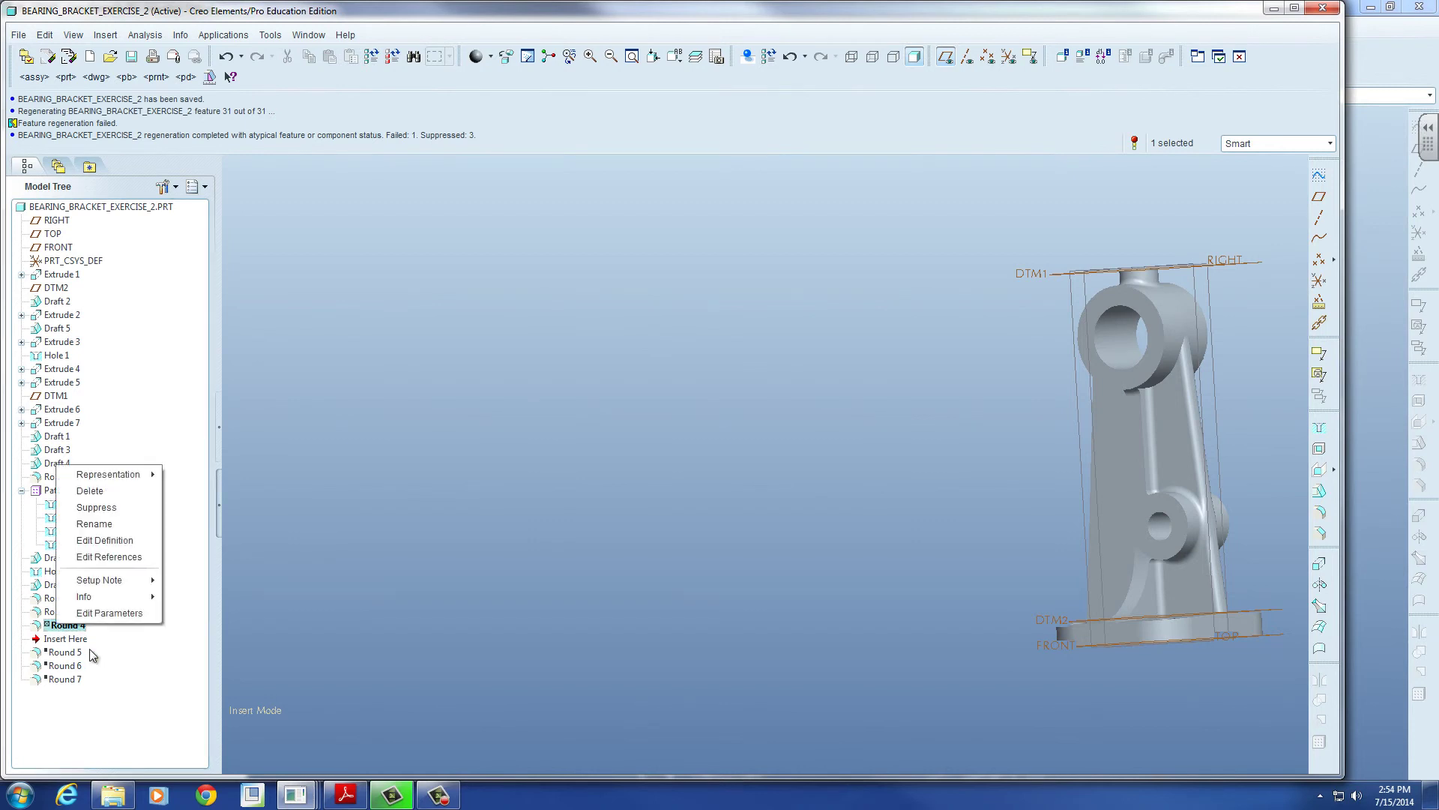
{"action": "left_click", "coordinate": [99, 537]}
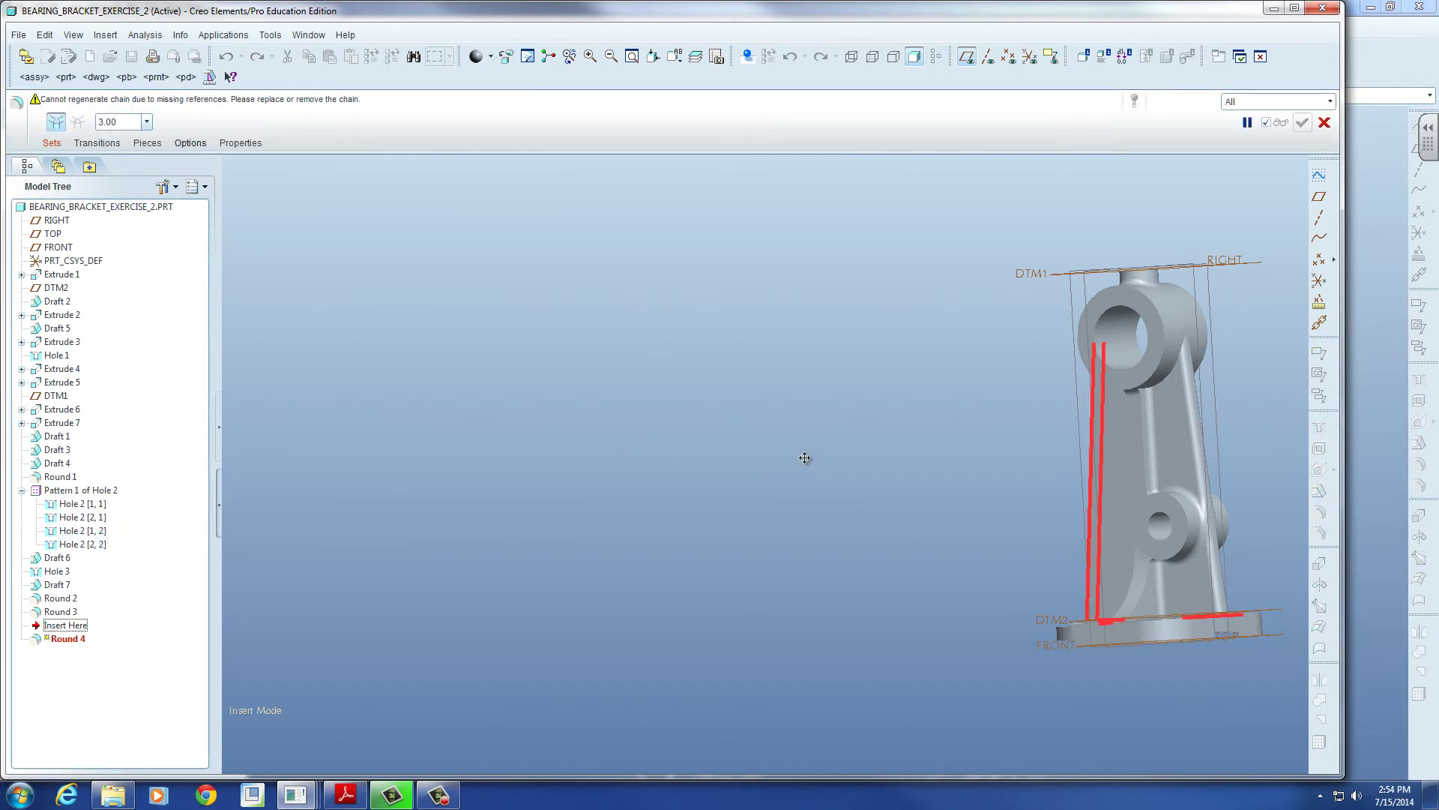
Step: Add the missing corner, side and back edges around the base plate's top face to Round 4
{"action": "mouse_move", "coordinate": [805, 457]}
{"action": "middle_mouse_down"}
{"action": "mouse_move", "coordinate": [627, 457]}
{"action": "mouse_move", "coordinate": [592, 442]}
{"action": "mouse_move", "coordinate": [700, 461]}
{"action": "mouse_move", "coordinate": [729, 492]}
{"action": "mouse_move", "coordinate": [636, 497]}
{"action": "middle_mouse_up"}
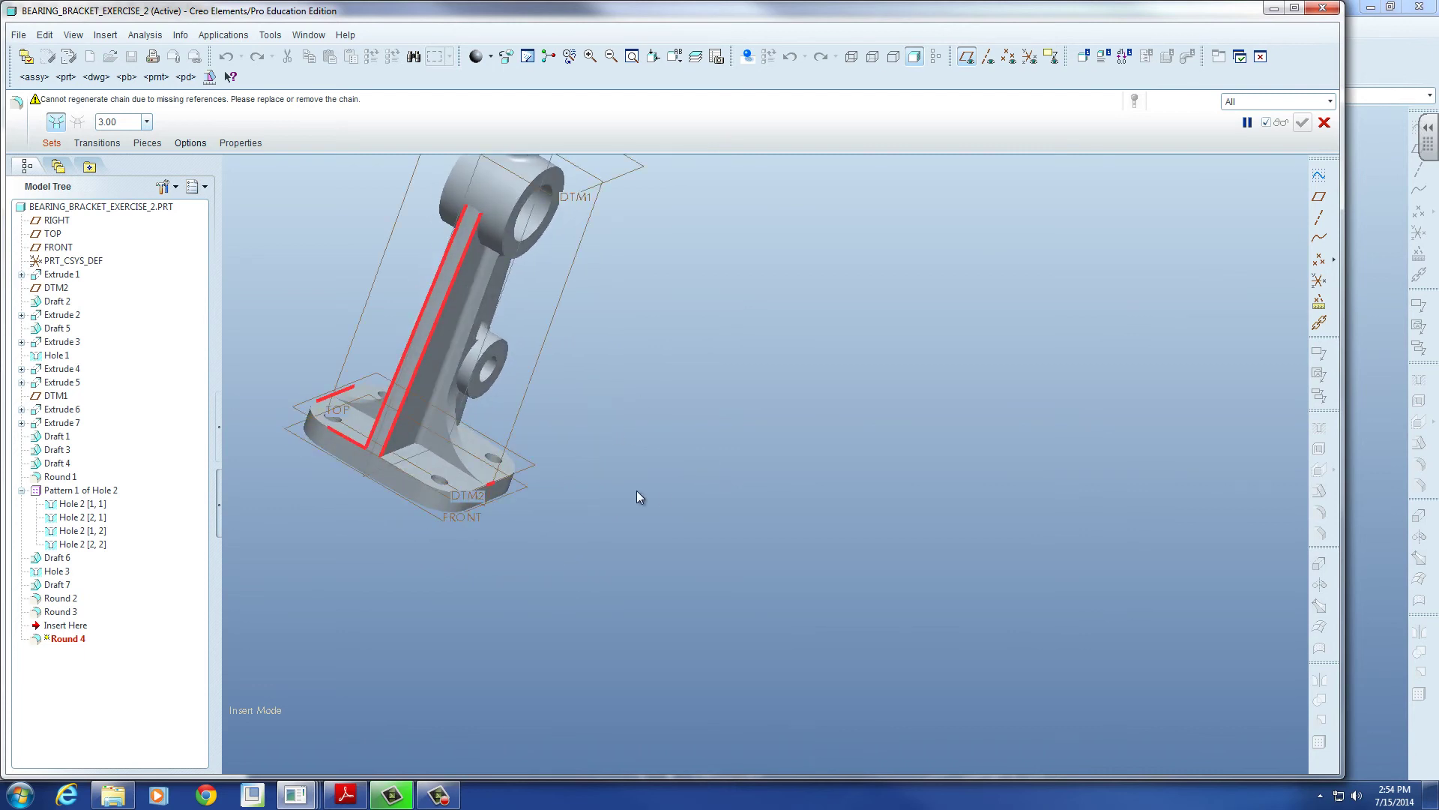
{"action": "scroll", "coordinate": [525, 482], "scroll_direction": "down", "scroll_amount": 10}
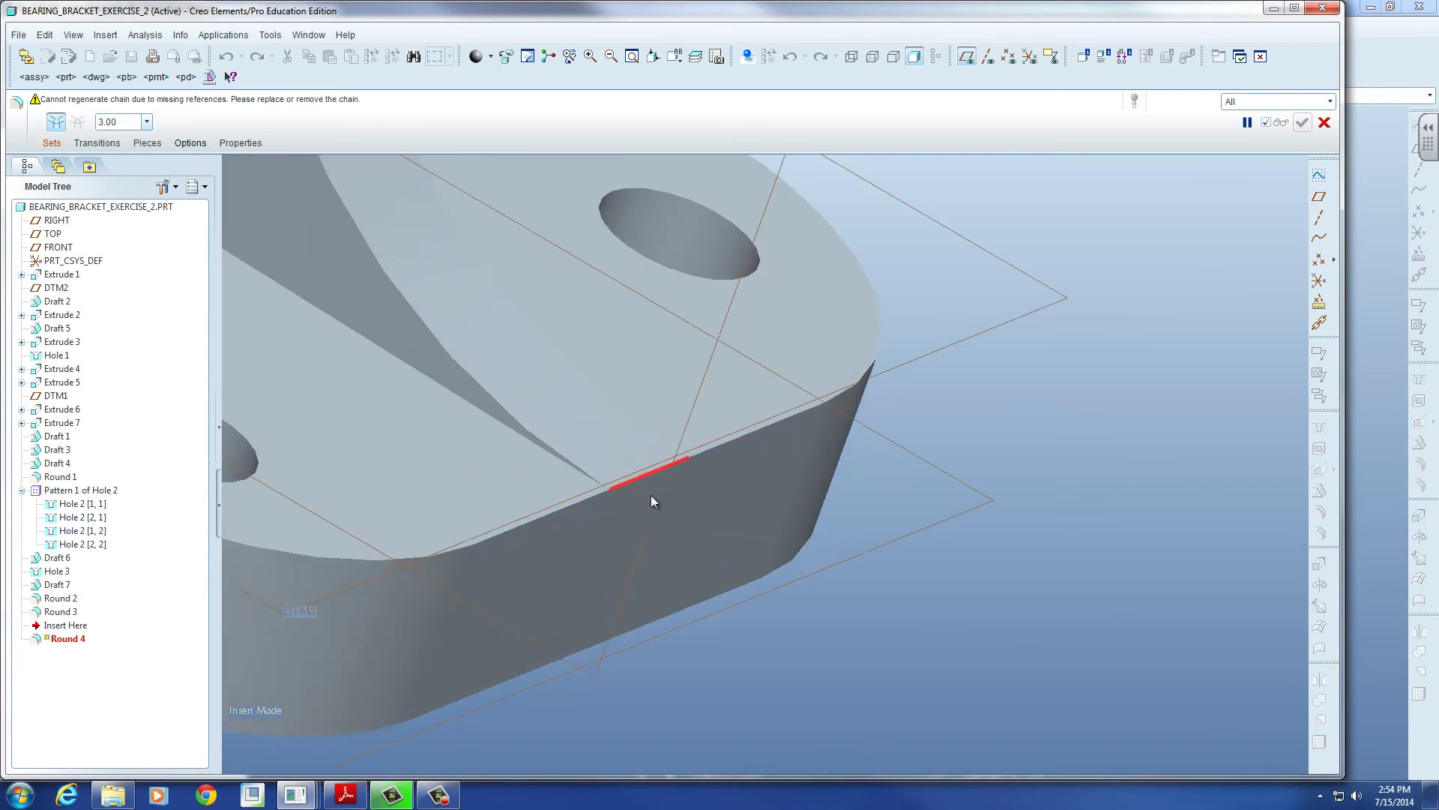
{"action": "scroll", "coordinate": [554, 480], "scroll_direction": "down", "scroll_amount": 5}
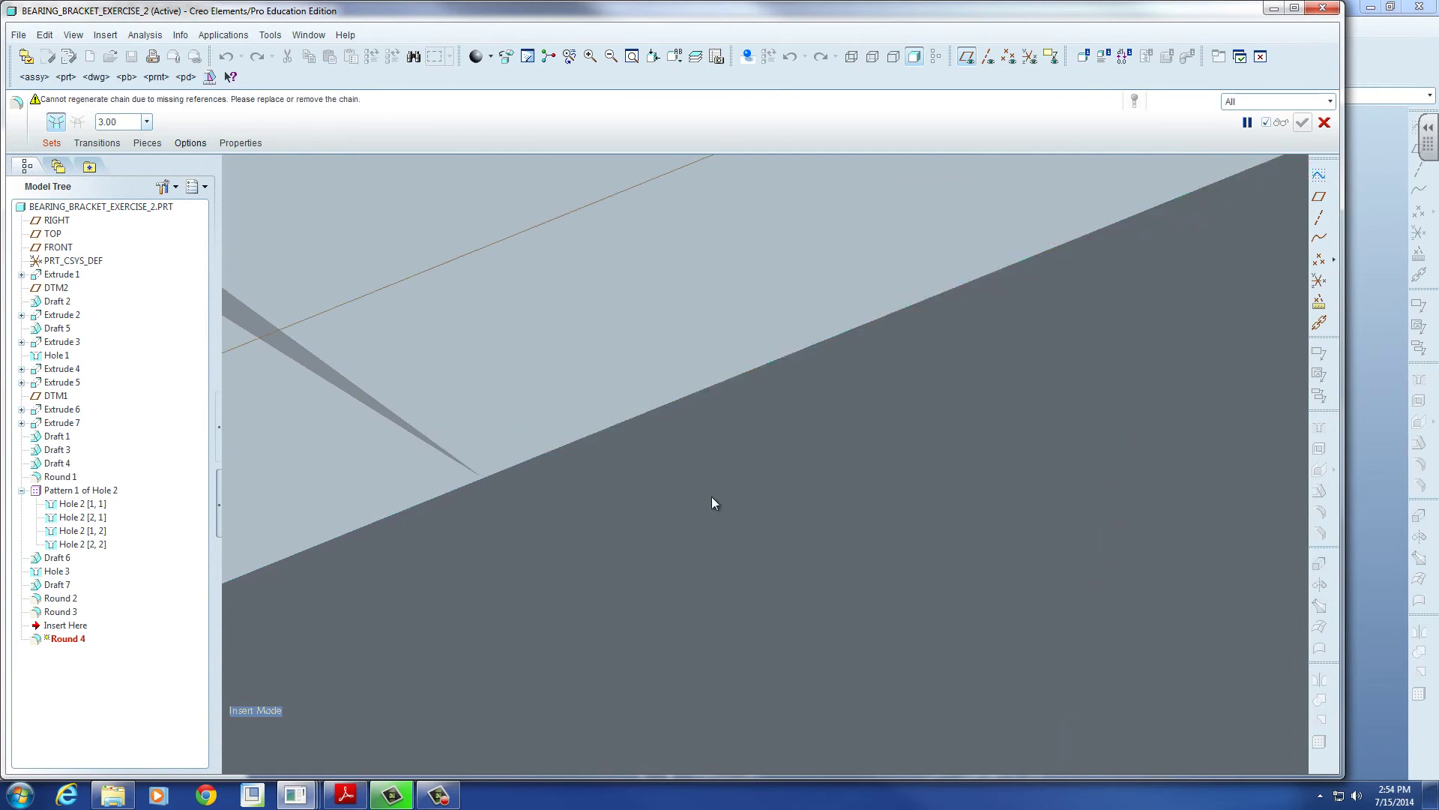
{"action": "middle_click_drag", "start_coordinate": [713, 501], "coordinate": [818, 455]}
{"action": "scroll", "coordinate": [818, 454], "scroll_direction": "up", "scroll_amount": 10}
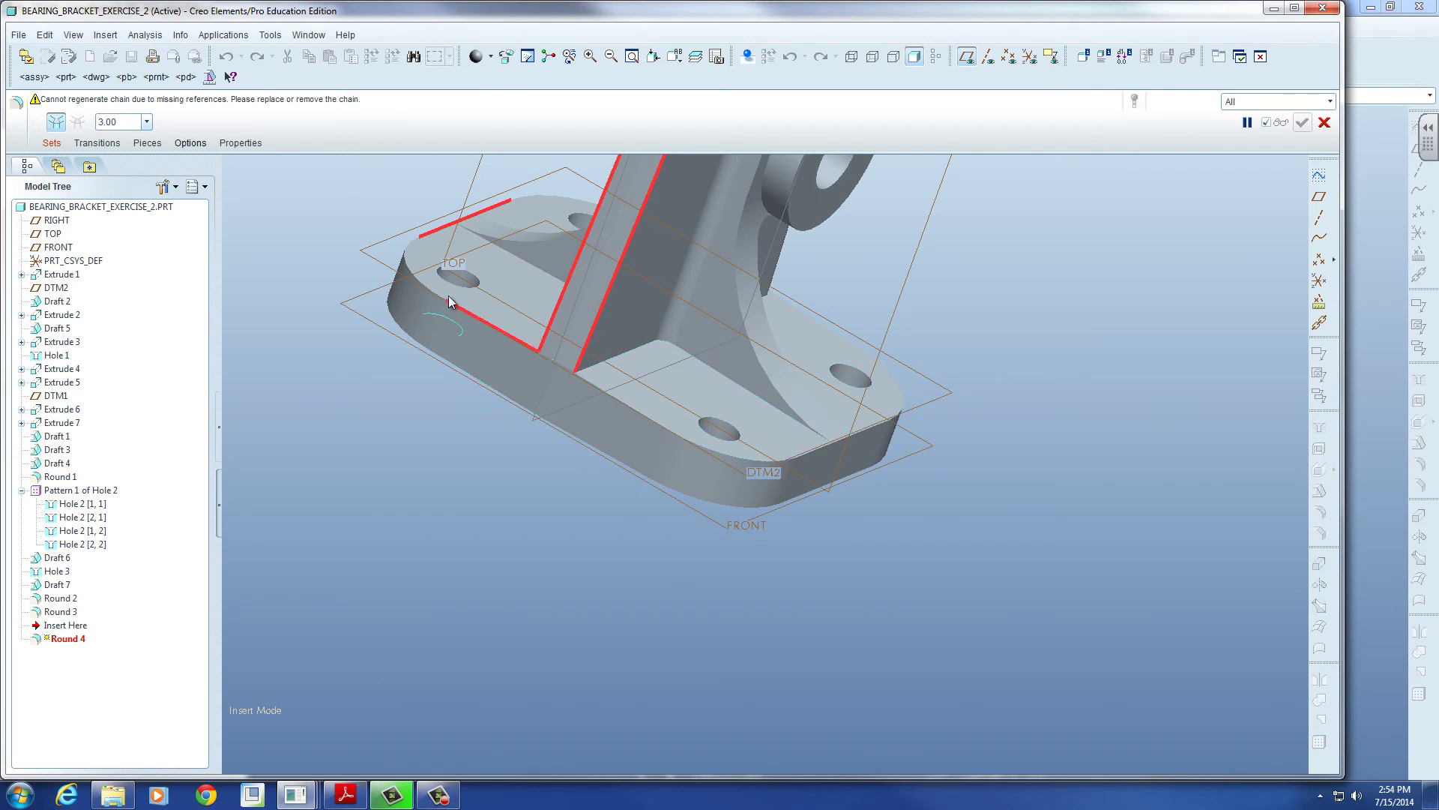
{"action": "left_click", "coordinate": [440, 299], "text": "ctrl"}
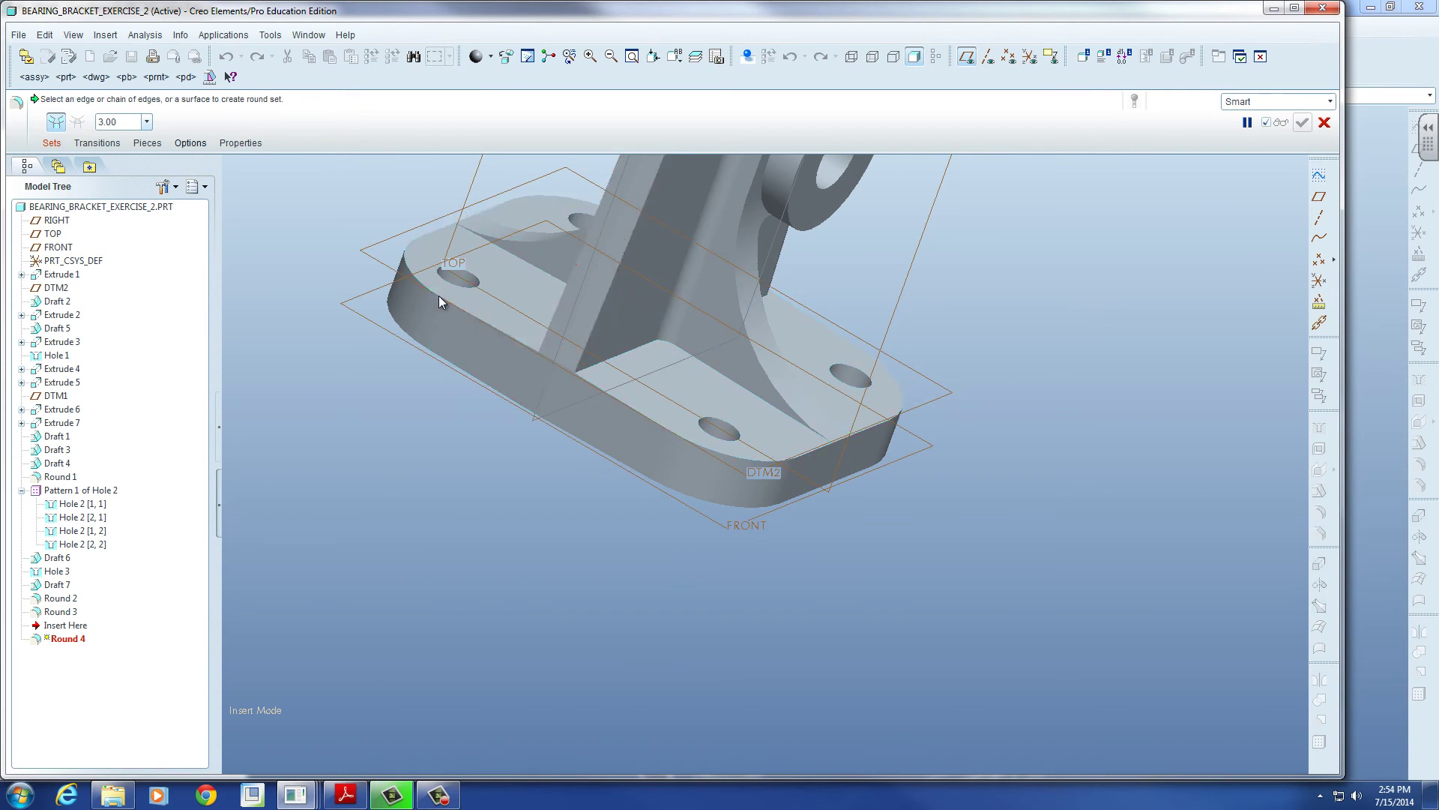
{"action": "left_click", "coordinate": [637, 421], "text": "ctrl"}
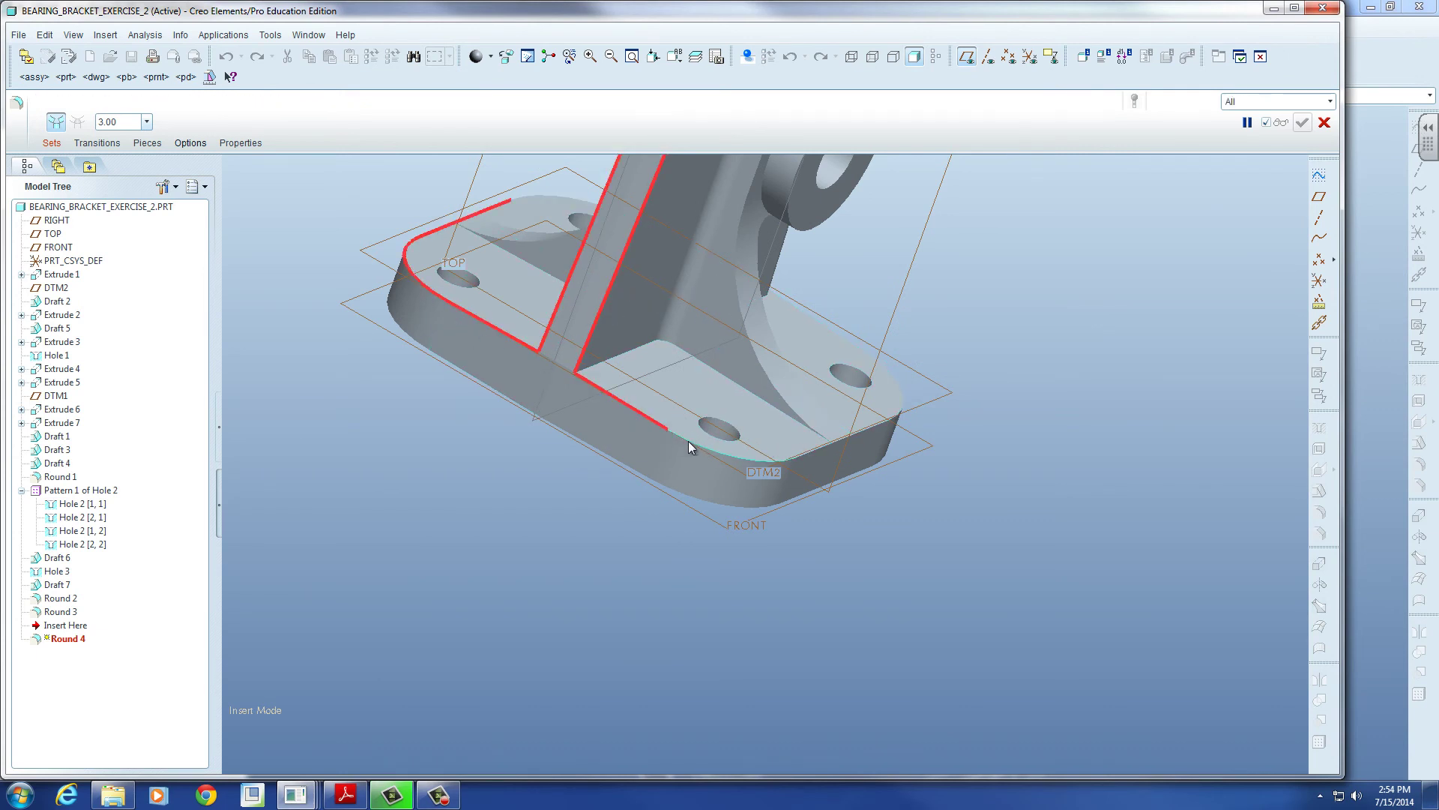
{"action": "left_click", "coordinate": [816, 451], "text": "ctrl"}
{"action": "left_click", "coordinate": [906, 412], "text": "ctrl"}
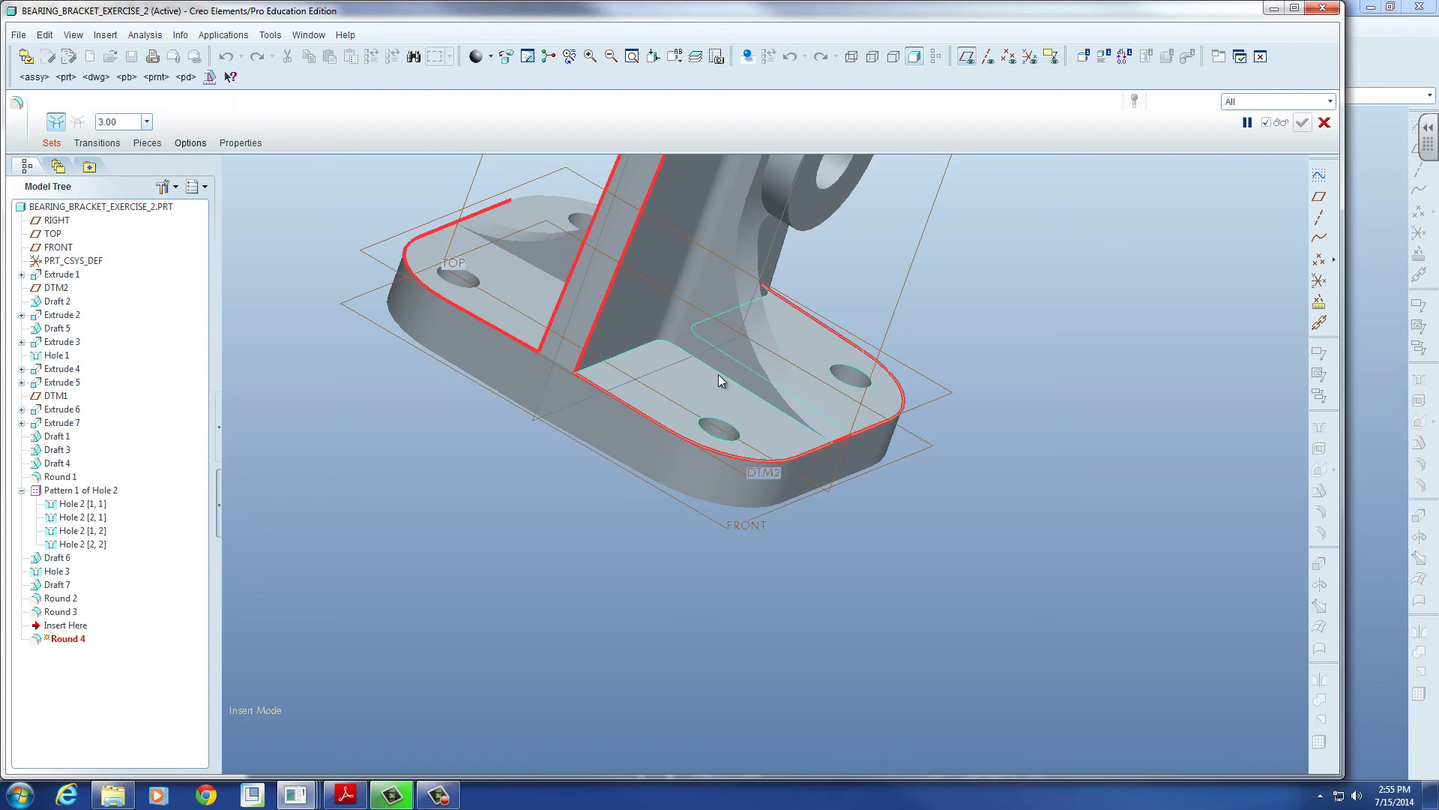
{"action": "scroll", "coordinate": [718, 375], "scroll_direction": "down", "scroll_amount": 3}
{"action": "left_click", "coordinate": [627, 280], "text": "ctrl"}
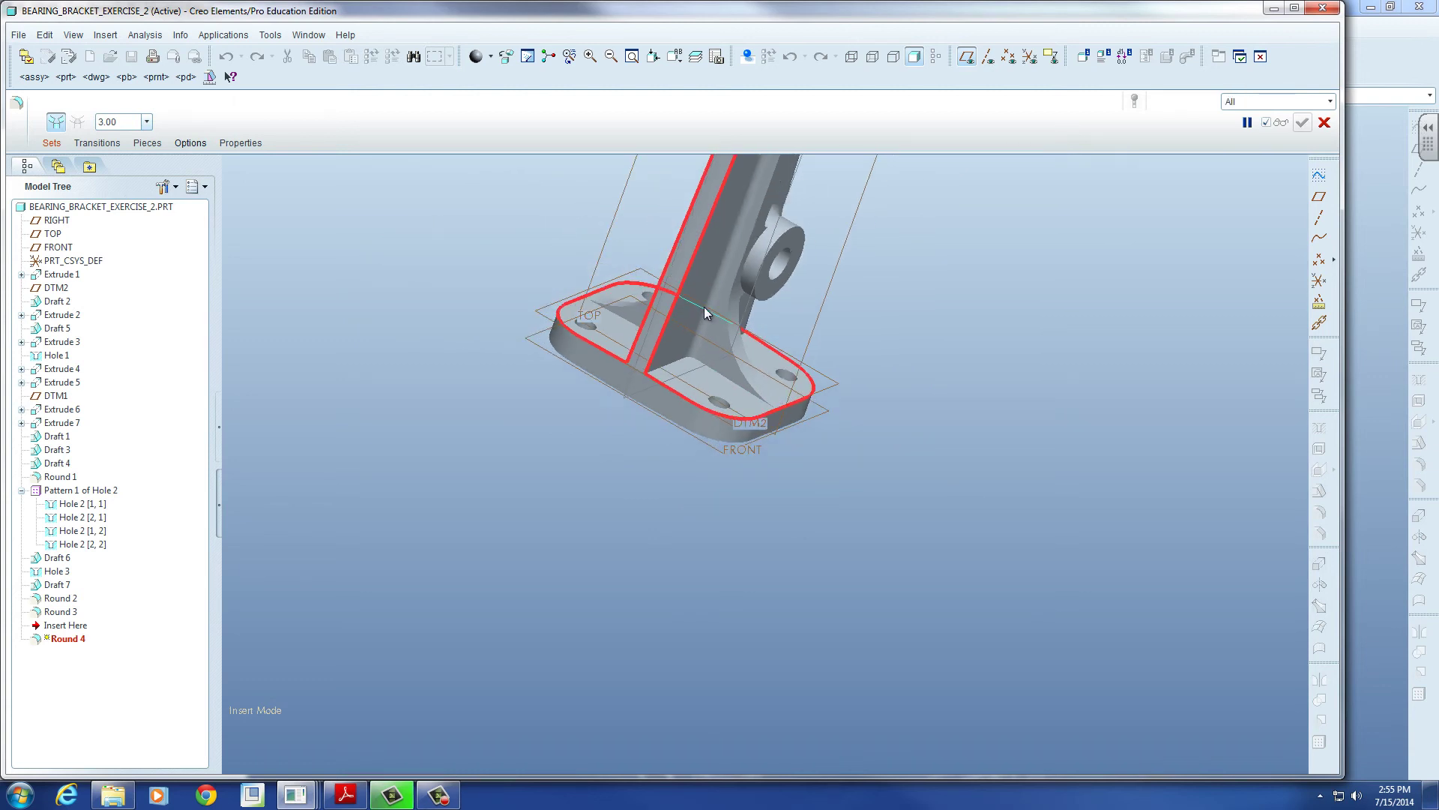
{"action": "left_click", "coordinate": [704, 308], "text": "ctrl"}
Step: Remove the missing edge reference from Set 1 of Round 4
{"action": "left_click", "coordinate": [52, 142]}
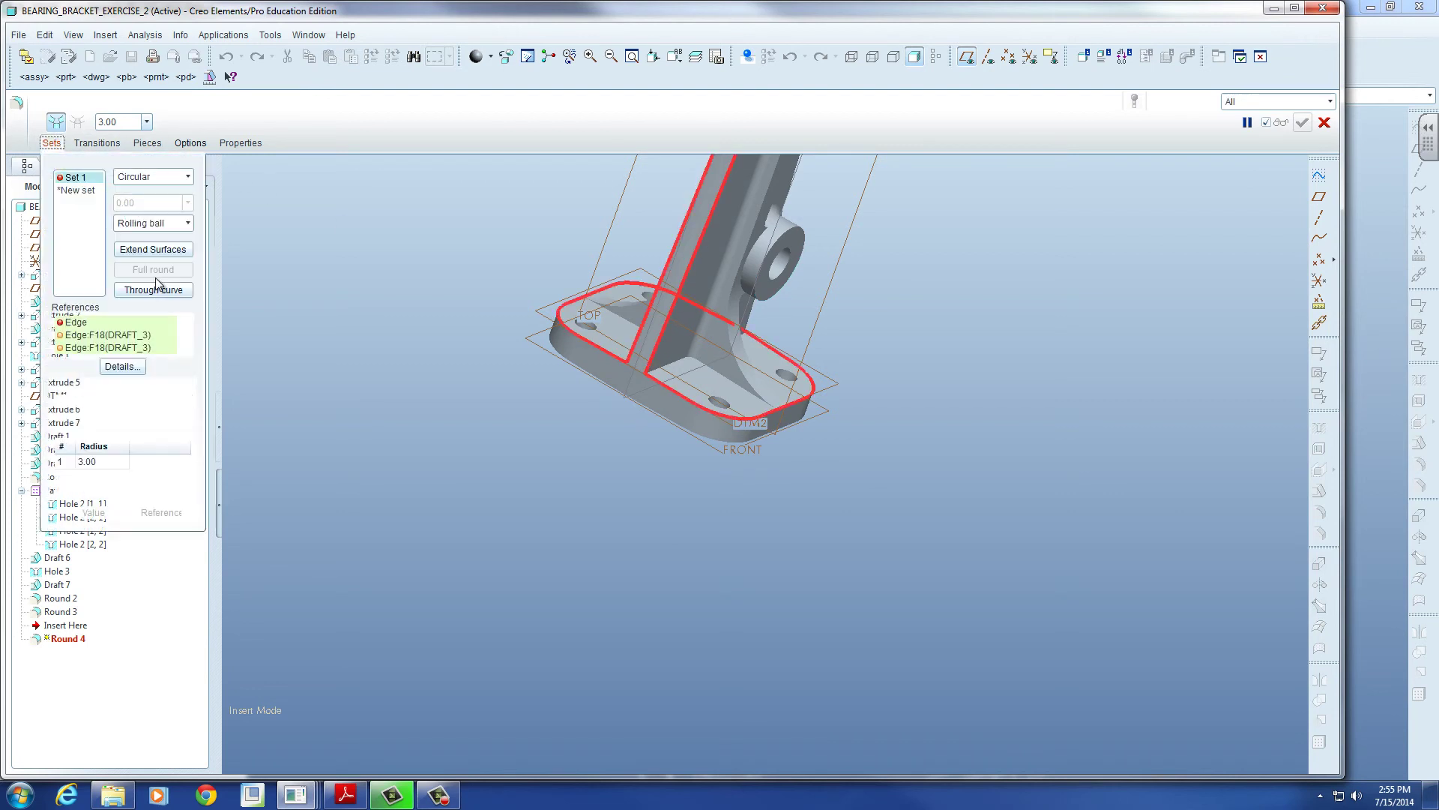
{"action": "right_click", "coordinate": [81, 324]}
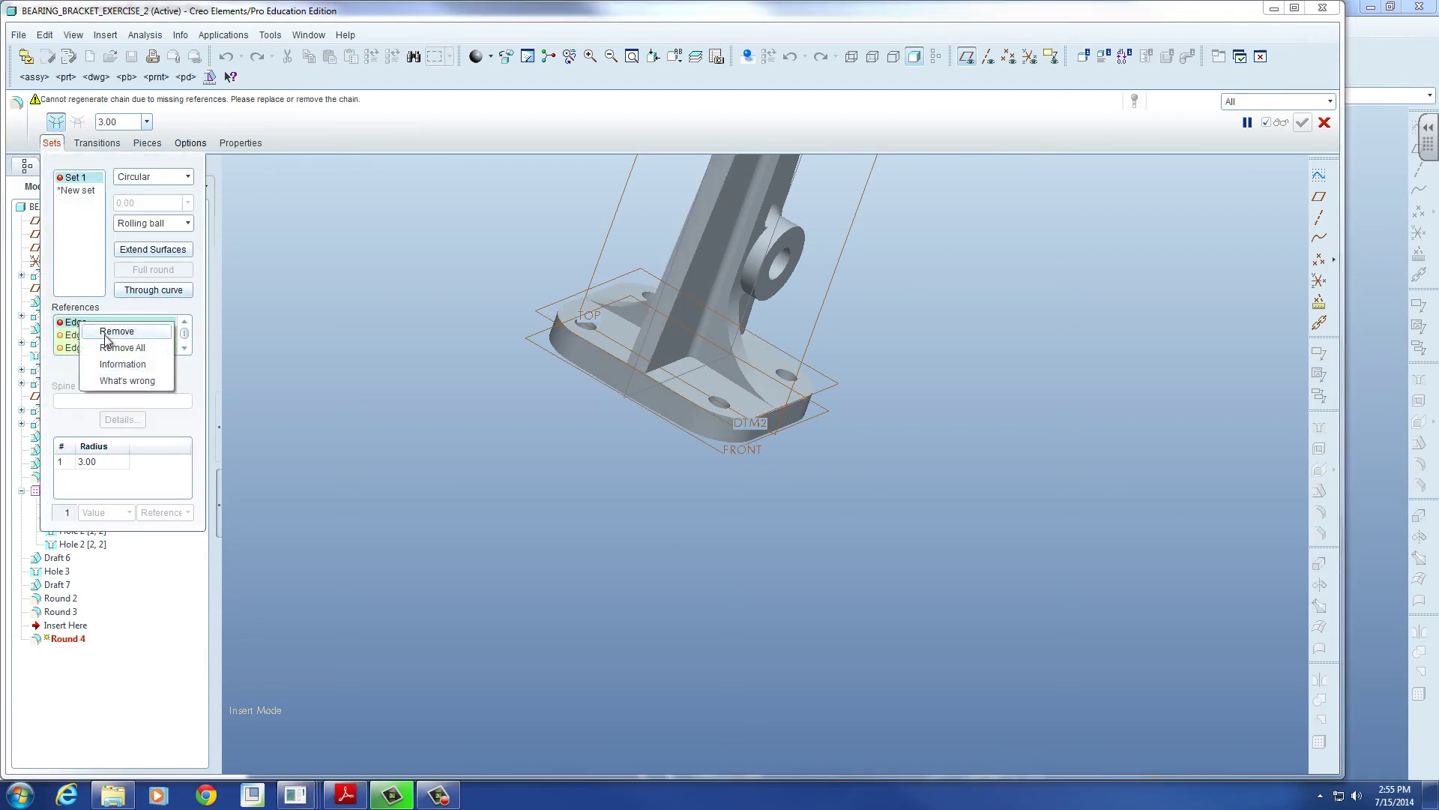
{"action": "left_click", "coordinate": [111, 334]}
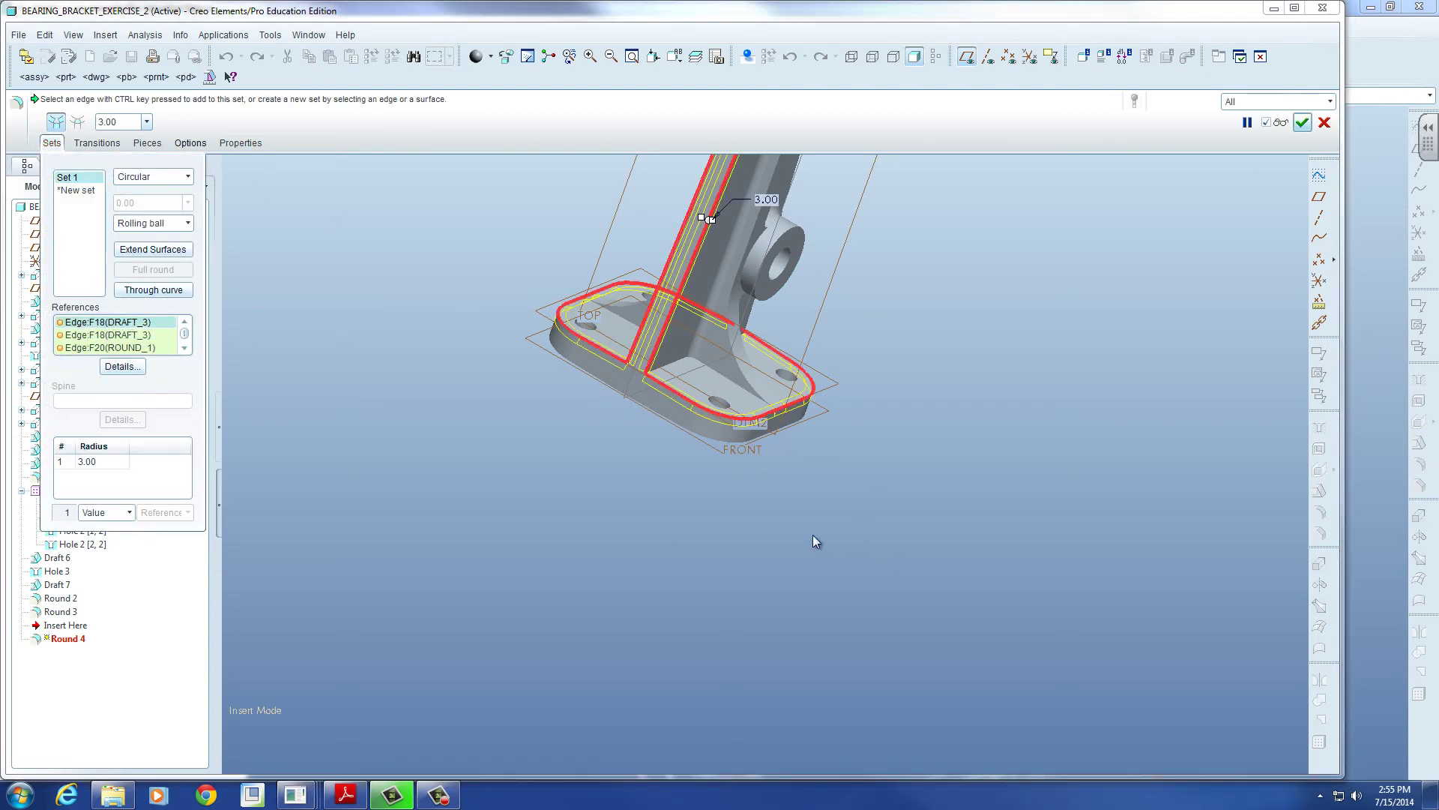
Step: Add the short base plate edge at the foot of the narrow web face to Round 4
{"action": "middle_click_drag", "start_coordinate": [813, 534], "coordinate": [760, 532]}
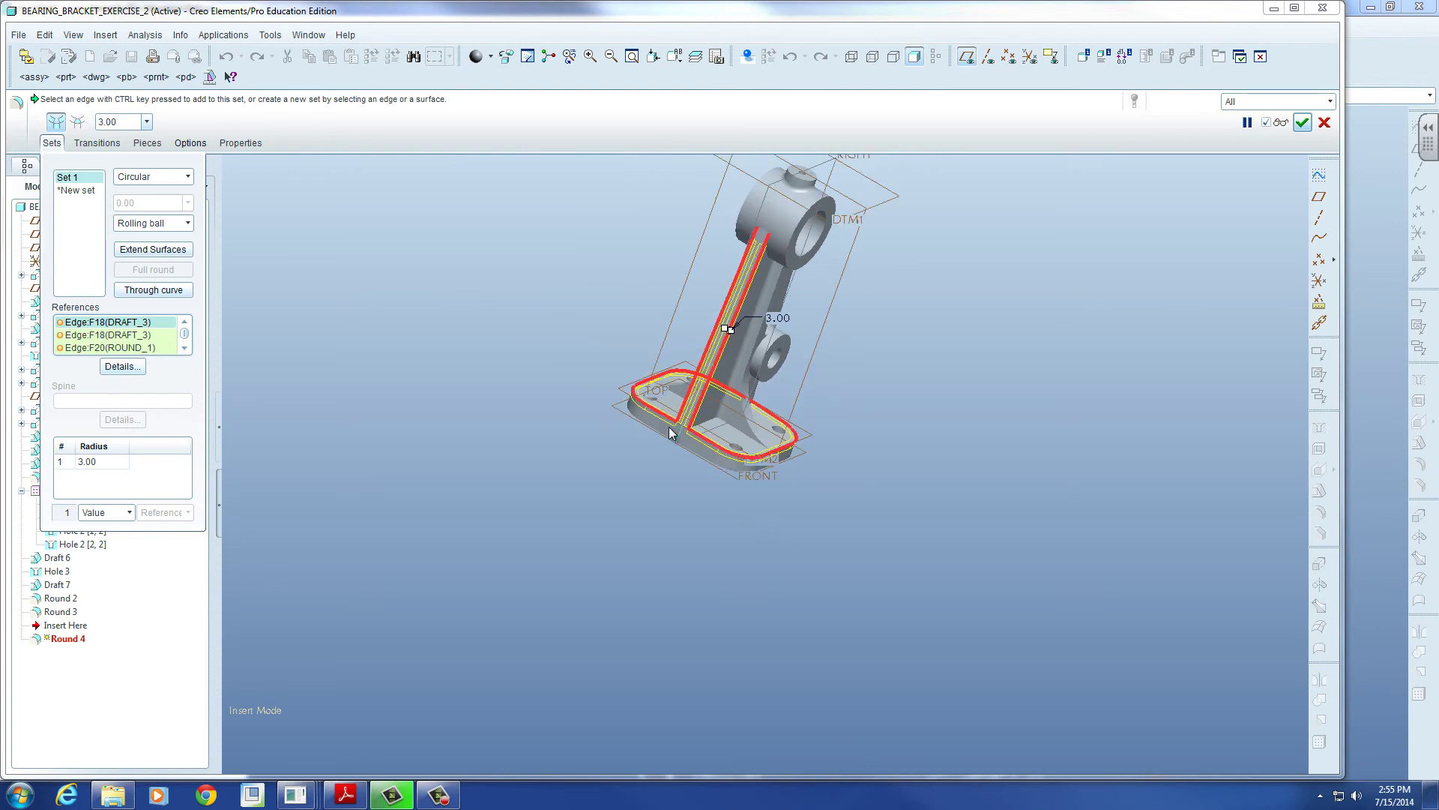
{"action": "scroll", "coordinate": [678, 419], "scroll_direction": "down", "scroll_amount": 5}
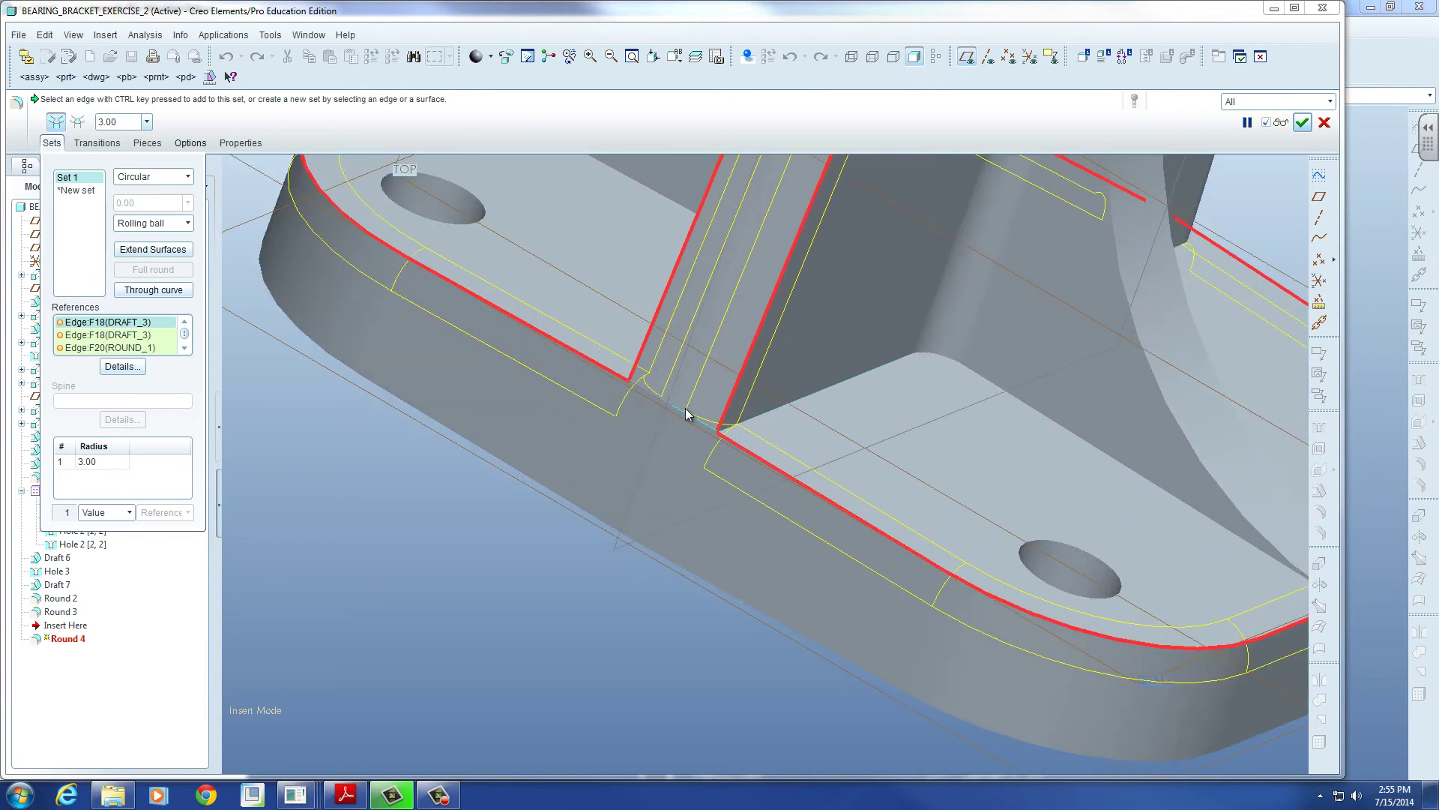
{"action": "left_click", "coordinate": [655, 396], "text": "ctrl"}
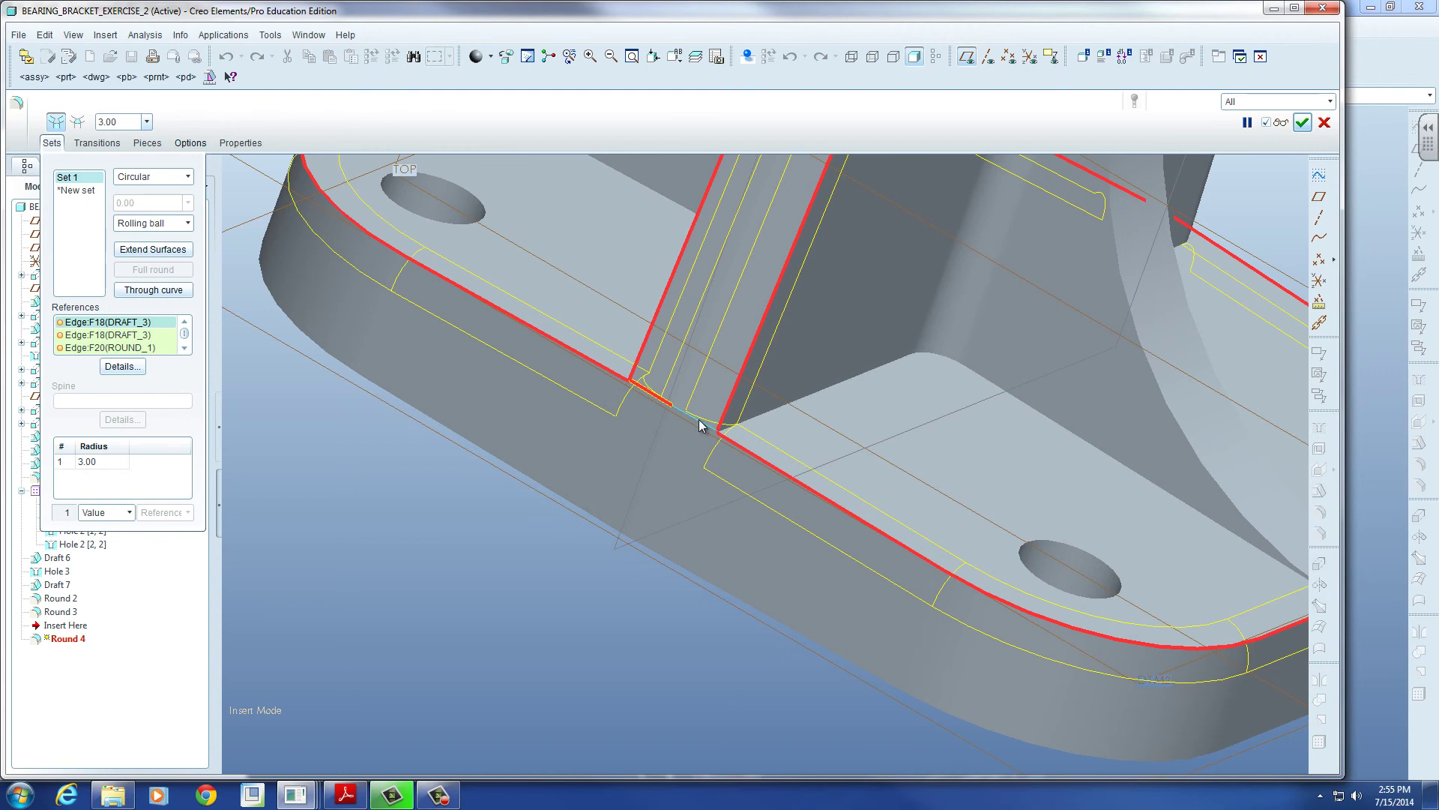
Step: Add the curved edges where the narrow web face's upper end meets the bearing cylinder to Round 4, keeping both long web edges selected
{"action": "scroll", "coordinate": [830, 443], "scroll_direction": "up", "scroll_amount": 8}
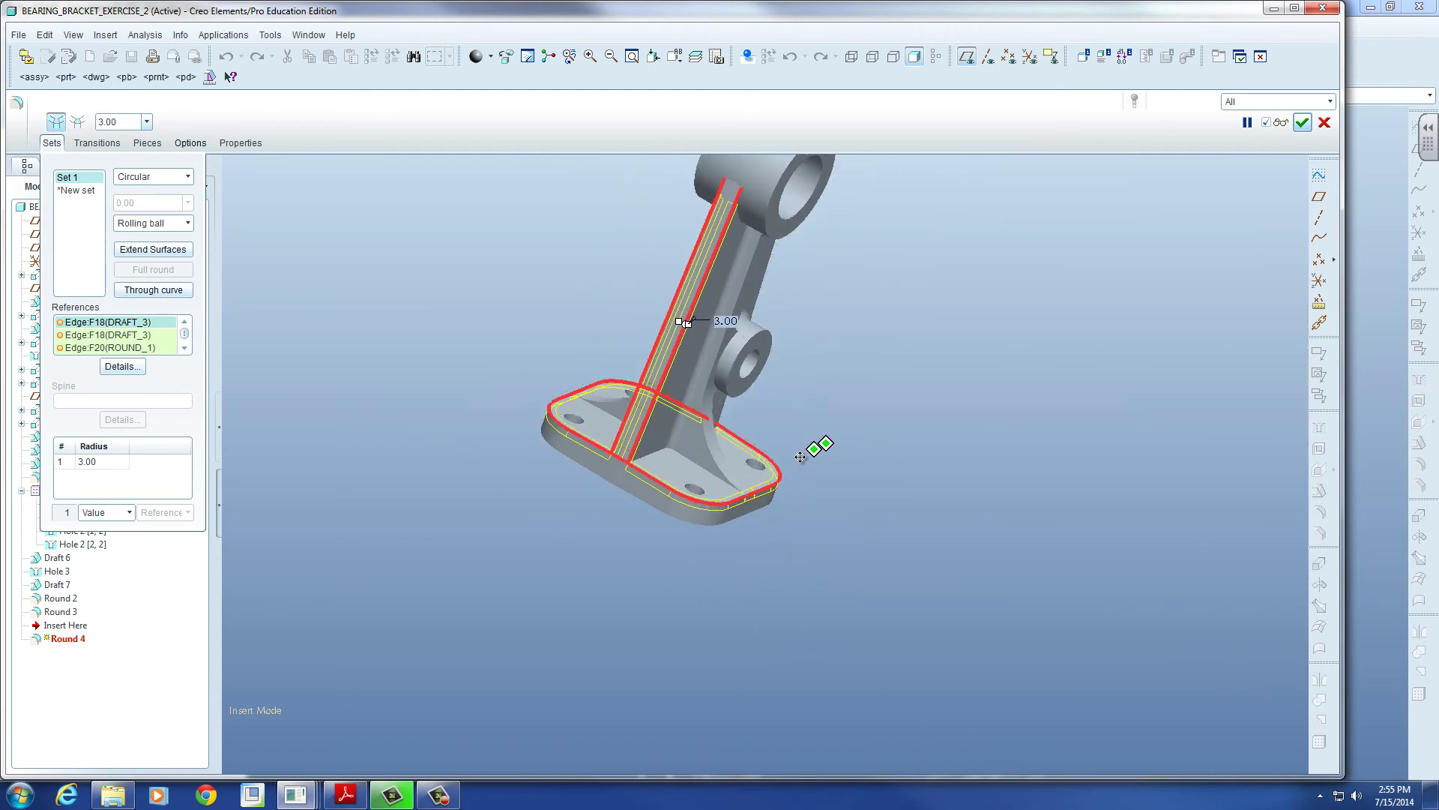
{"action": "middle_click_drag", "start_coordinate": [800, 457], "coordinate": [775, 345]}
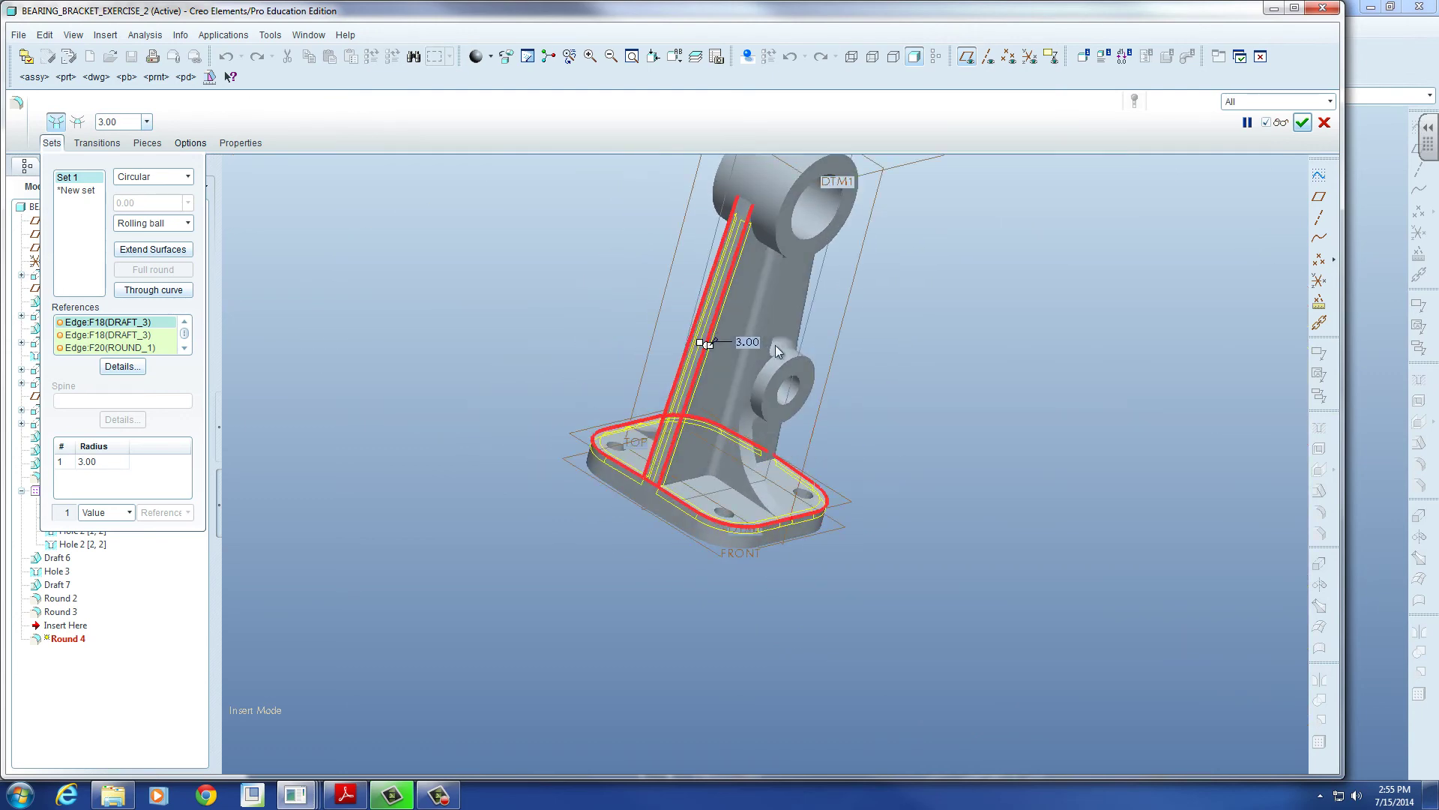
{"action": "left_click", "coordinate": [745, 199], "text": "ctrl"}
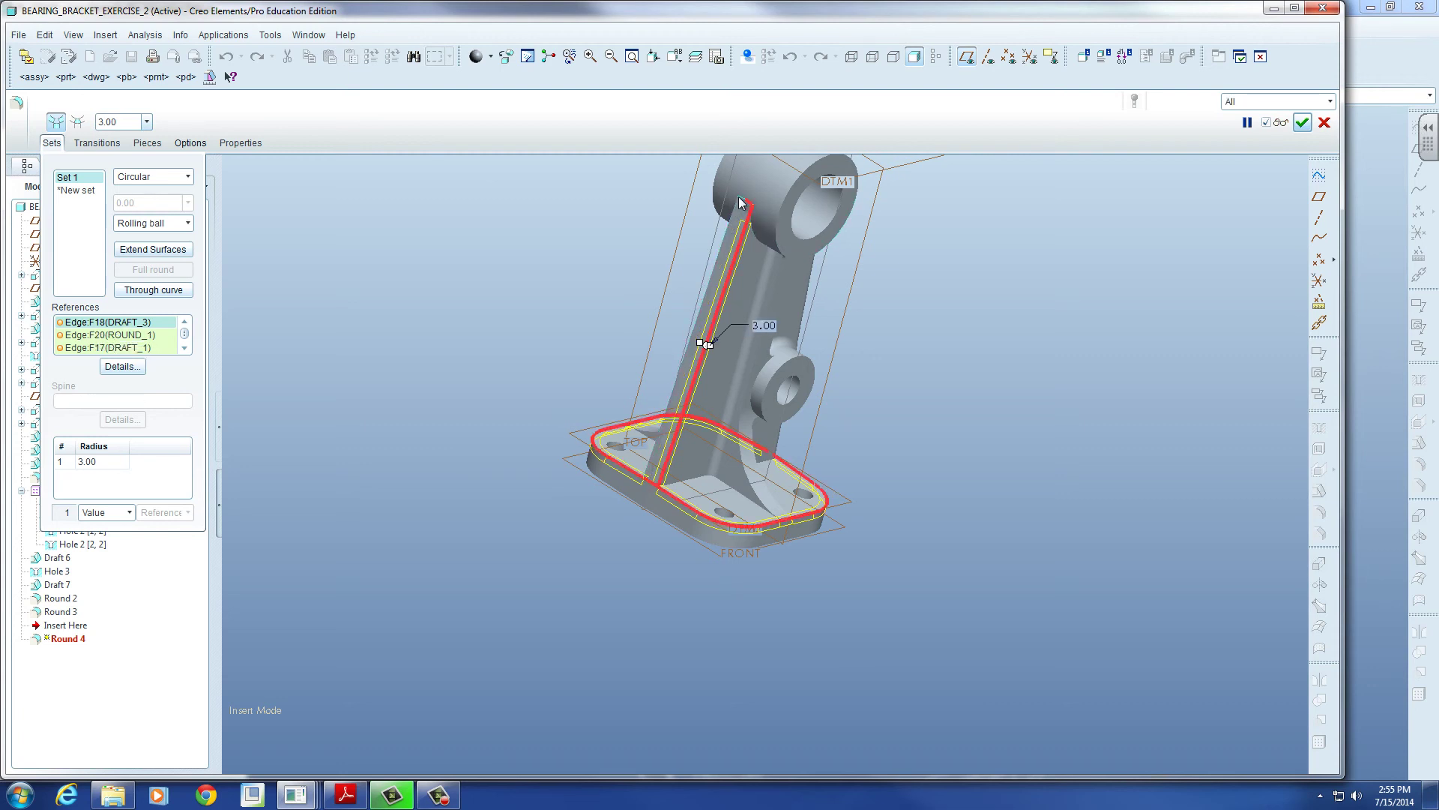
{"action": "left_click", "coordinate": [739, 198], "text": "ctrl"}
{"action": "left_click", "coordinate": [733, 211], "text": "ctrl"}
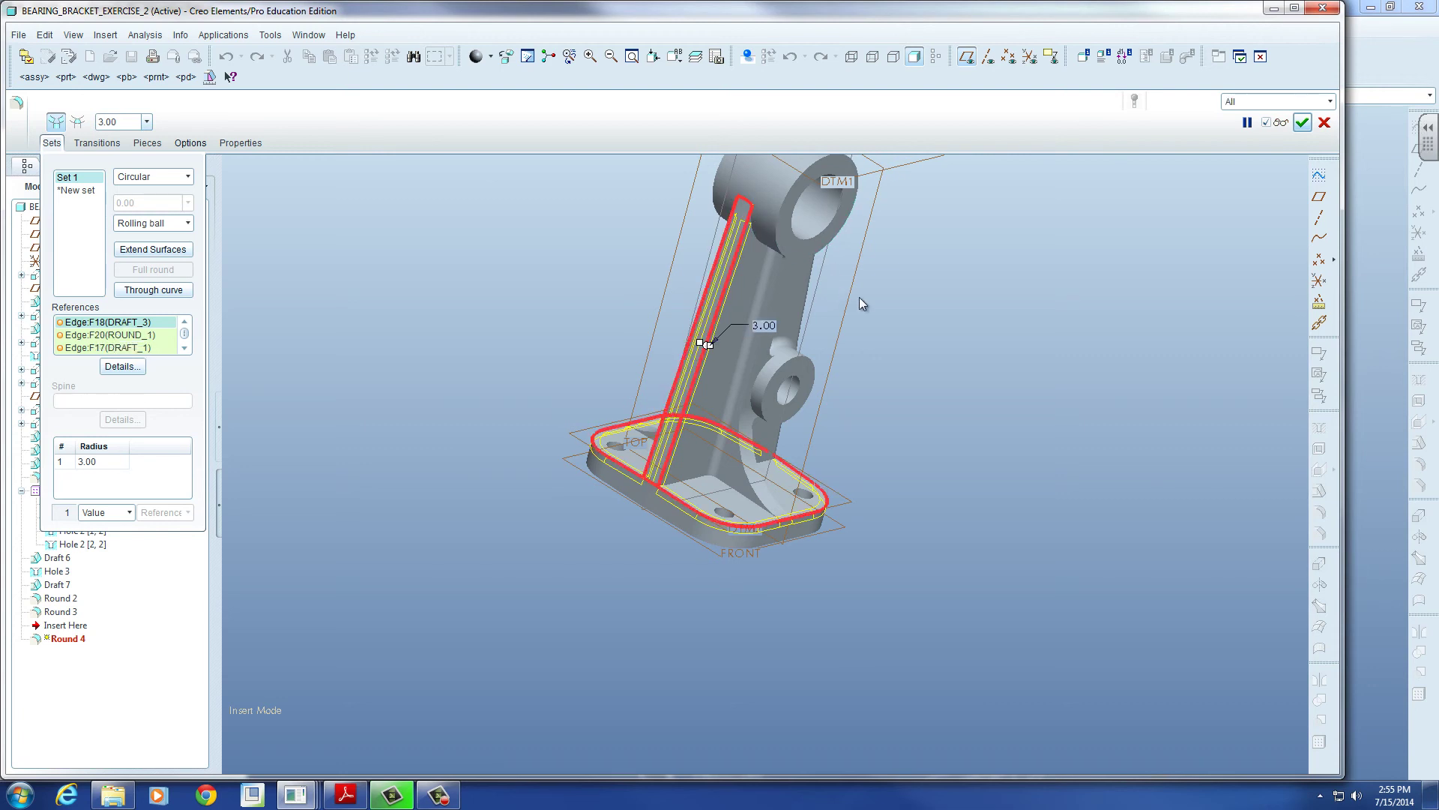
{"action": "middle_click_drag", "start_coordinate": [860, 297], "coordinate": [730, 290]}
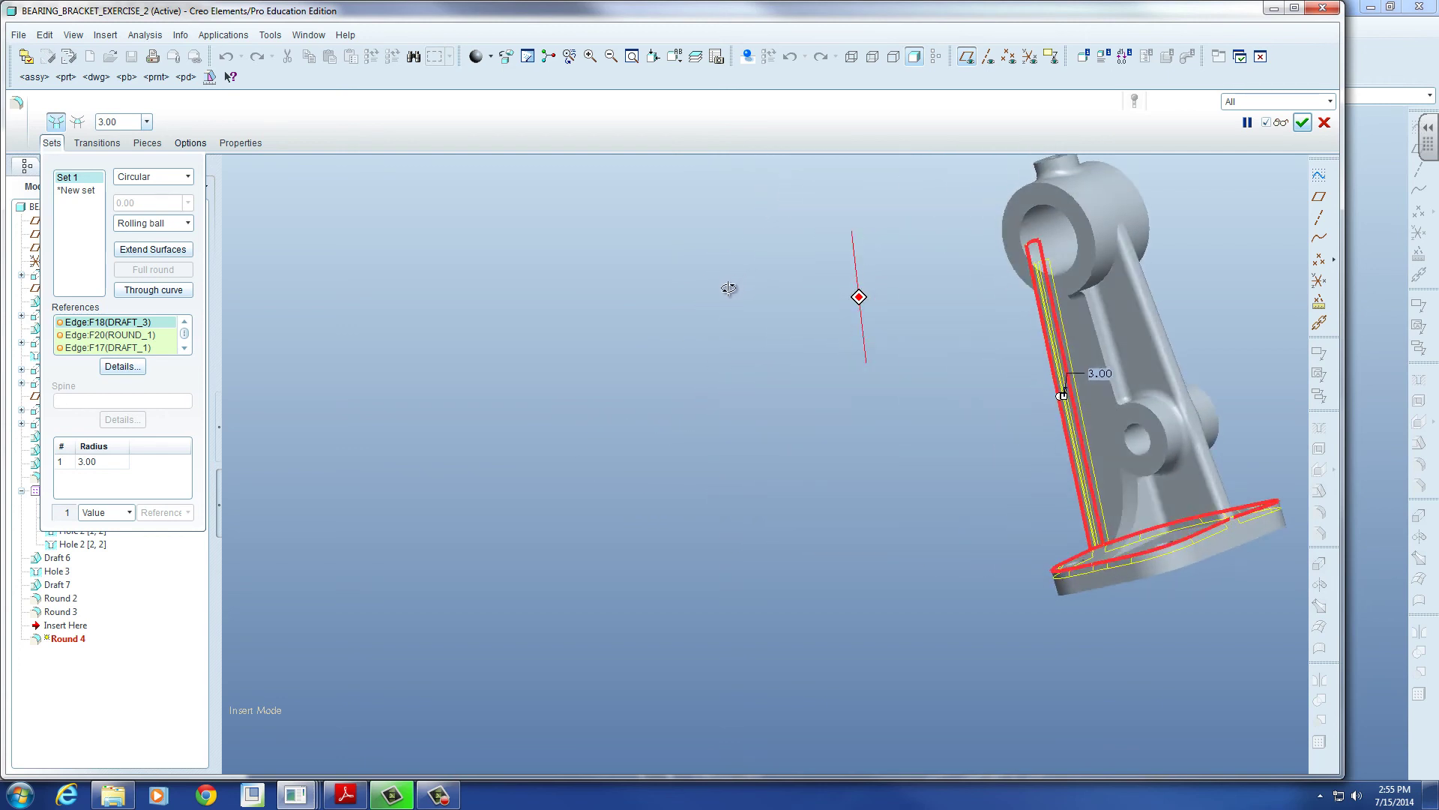
{"action": "left_click", "coordinate": [1123, 220], "text": "ctrl"}
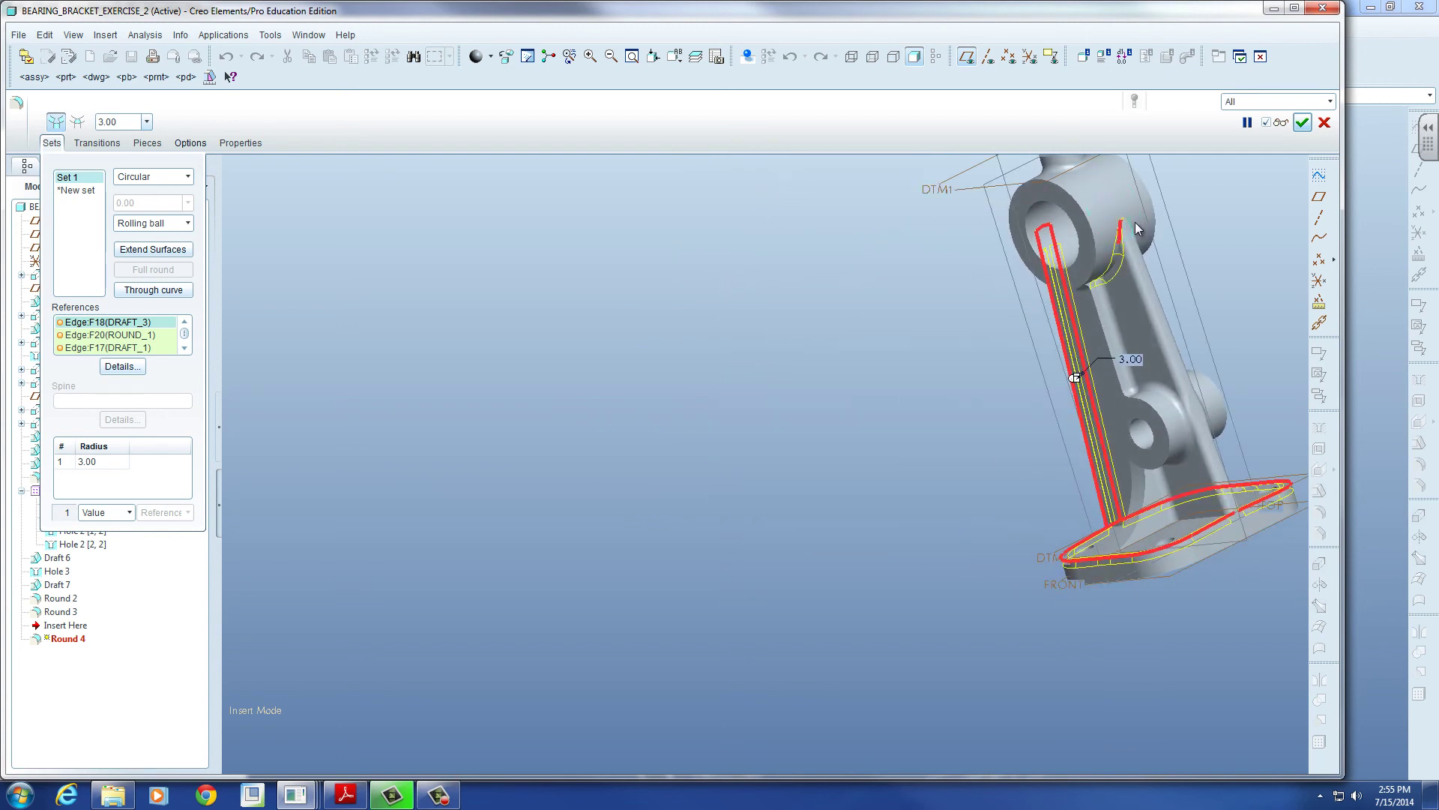
{"action": "left_click", "coordinate": [1121, 229], "text": "ctrl"}
Step: Add the remaining base plate edge at the web's opposite foot to Round 4 and complete the redefinition
{"action": "scroll", "coordinate": [1276, 510], "scroll_direction": "down", "scroll_amount": 5}
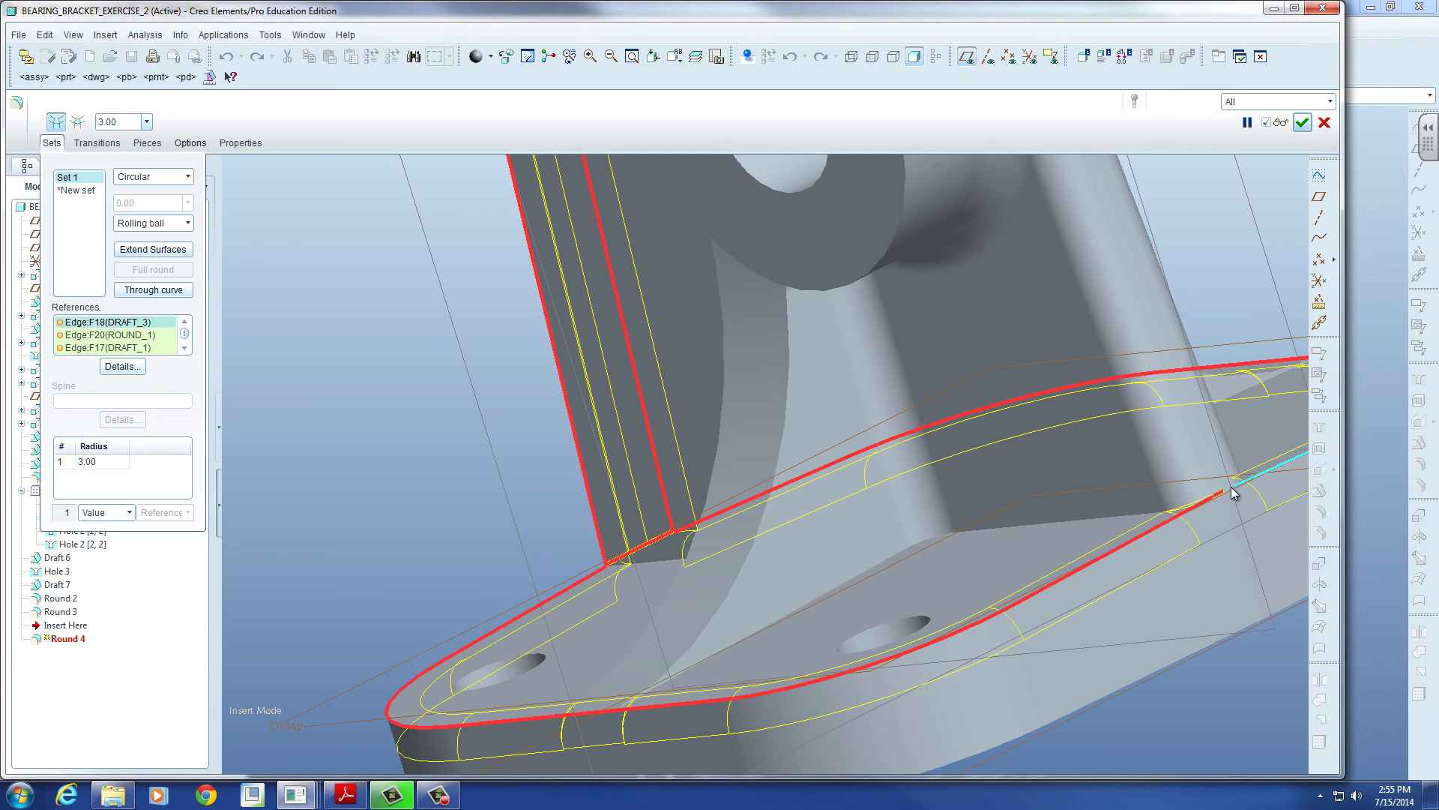
{"action": "left_click", "coordinate": [1231, 490], "text": "ctrl"}
{"action": "scroll", "coordinate": [1036, 422], "scroll_direction": "down", "scroll_amount": 5}
{"action": "left_click", "coordinate": [1298, 128]}
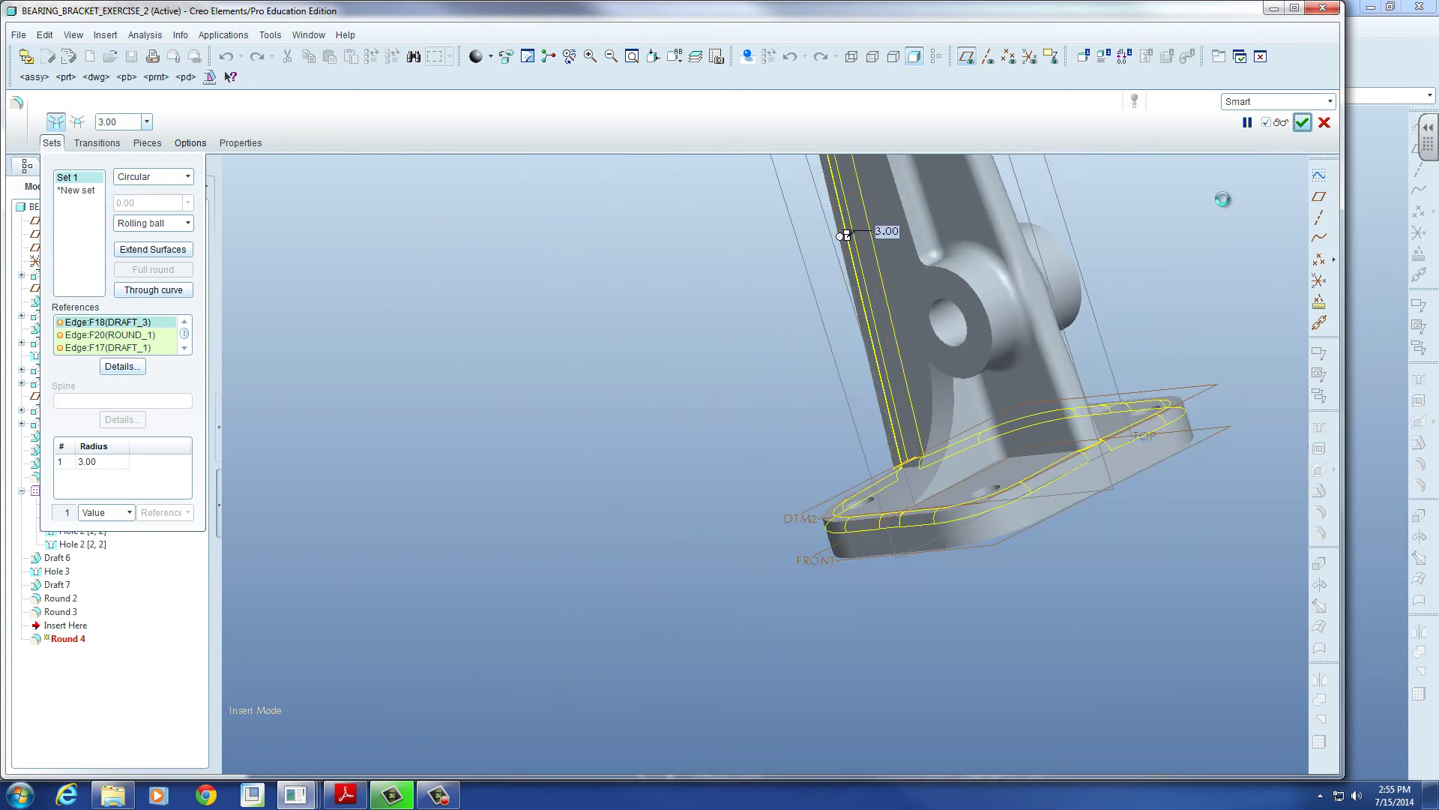